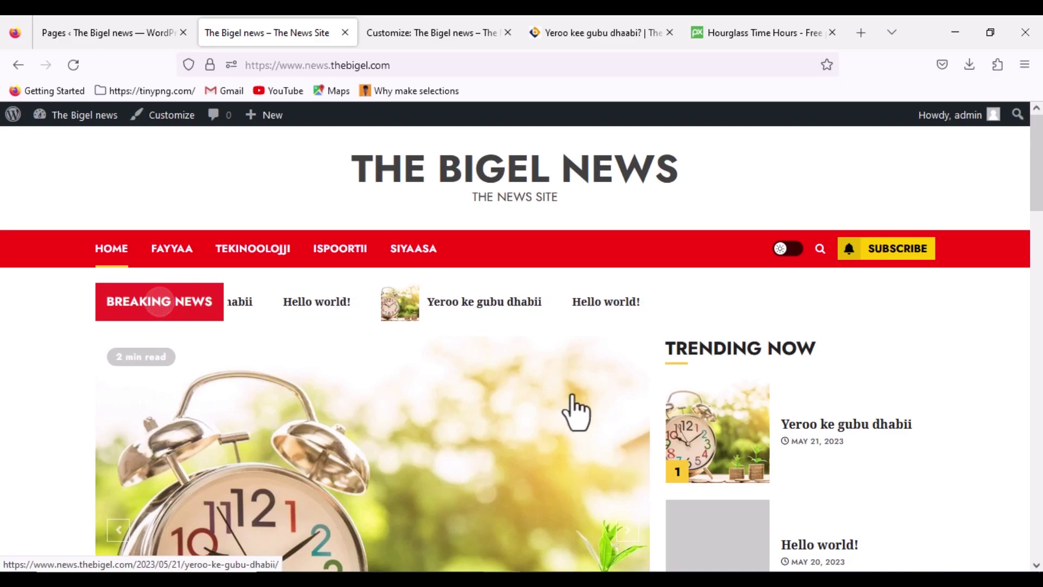
Step: Switch to the WordPress Customizer tab in Firefox
left_click(435, 31)
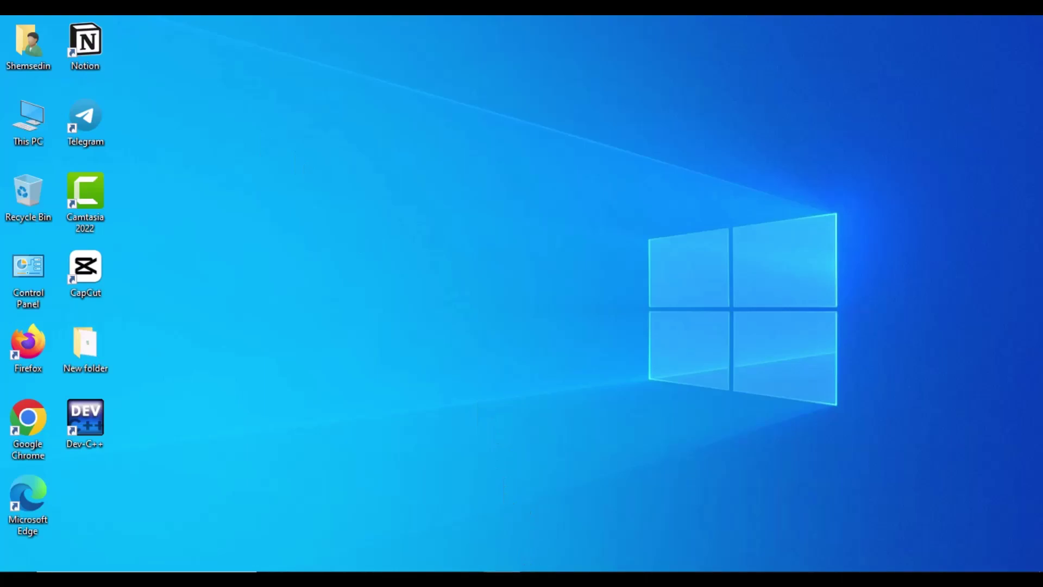
Step: Open a new Firefox tab from the taskbar task list and leave its address bar empty
right_click(501, 579)
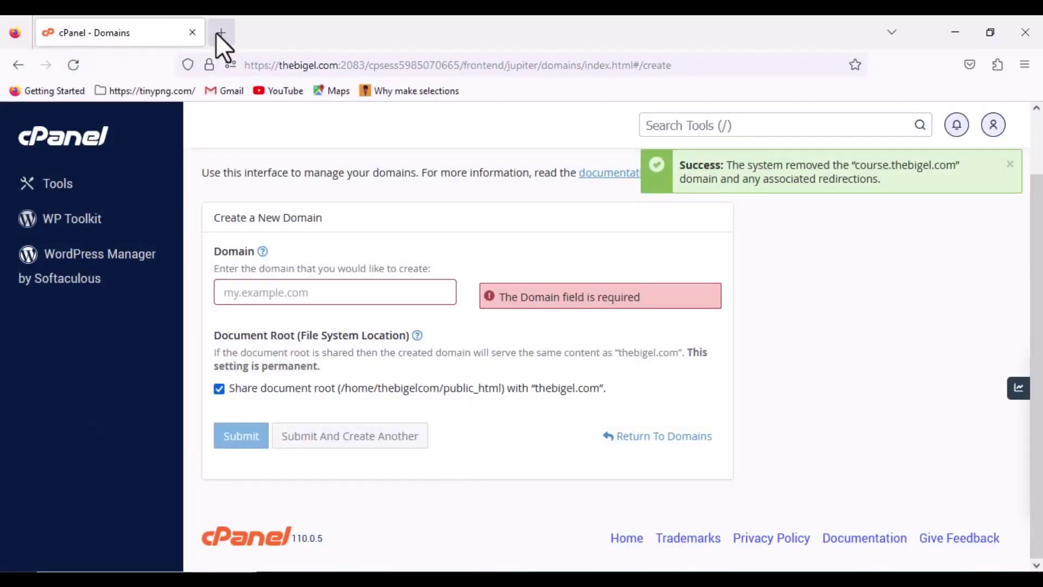
left_click(219, 33)
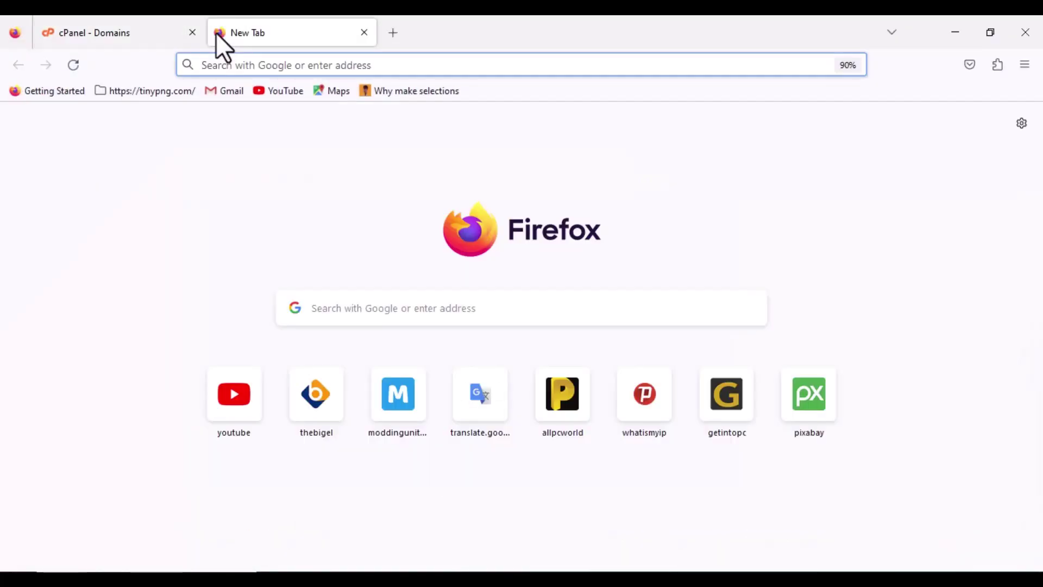
left_click(283, 69)
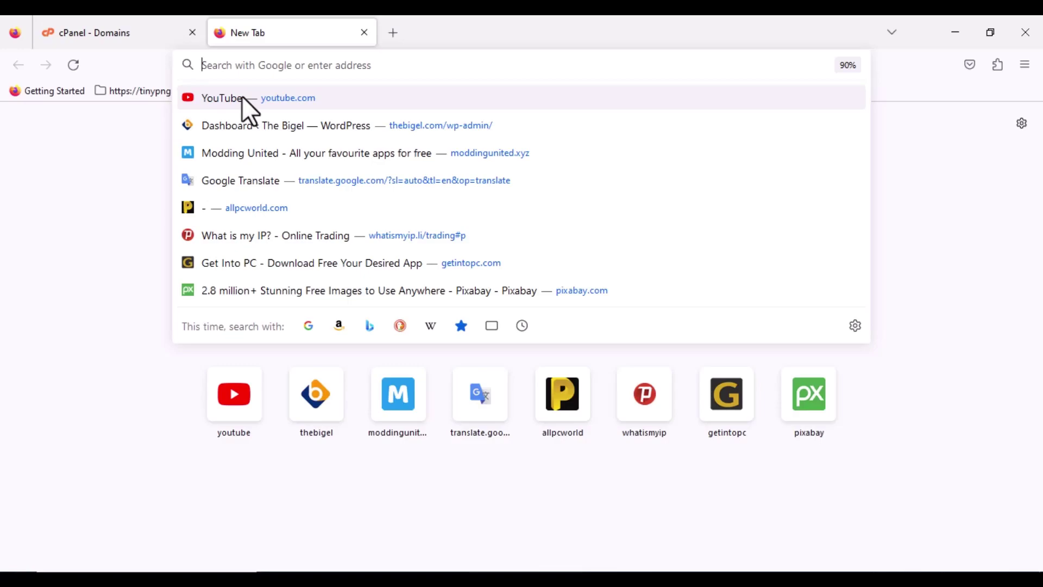
type("host")
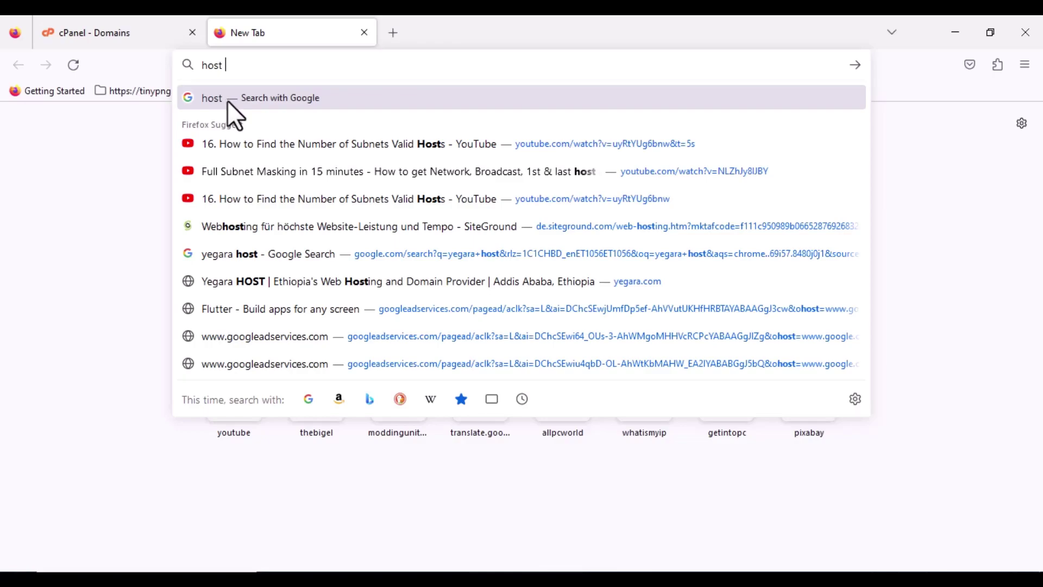
key("BackSpace")
key("BackSpace")
key("BackSpace")
key("BackSpace")
key("BackSpace")
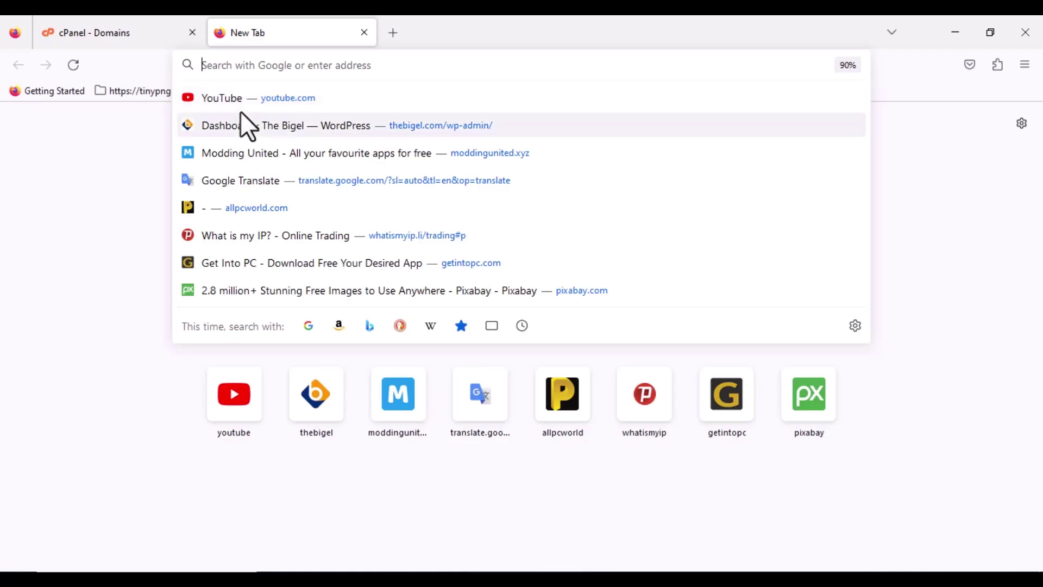
left_click(46, 213)
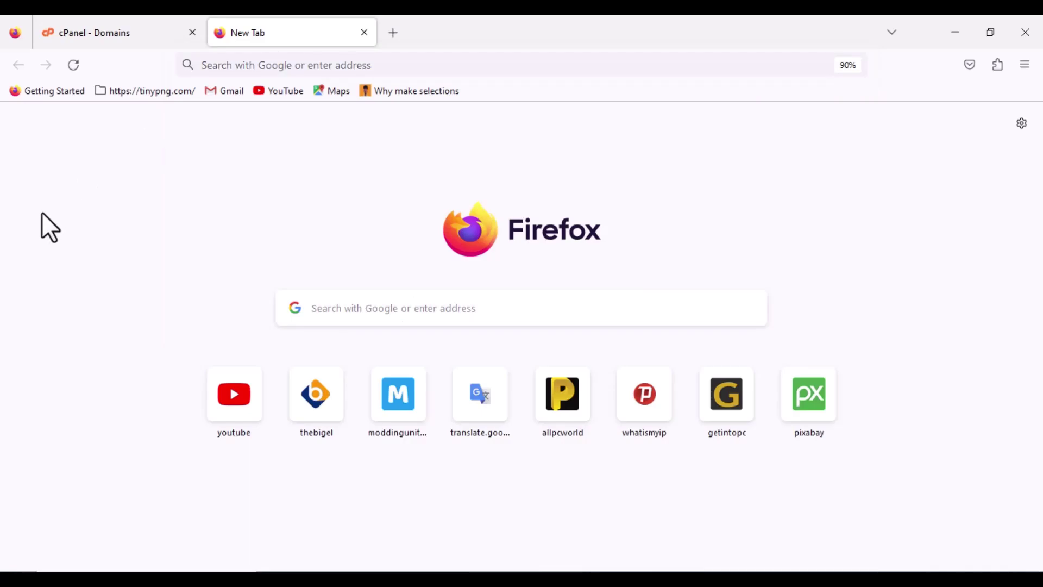
Step: Search Google for 'yegara' and open the Yegara HOST result
left_click(306, 65)
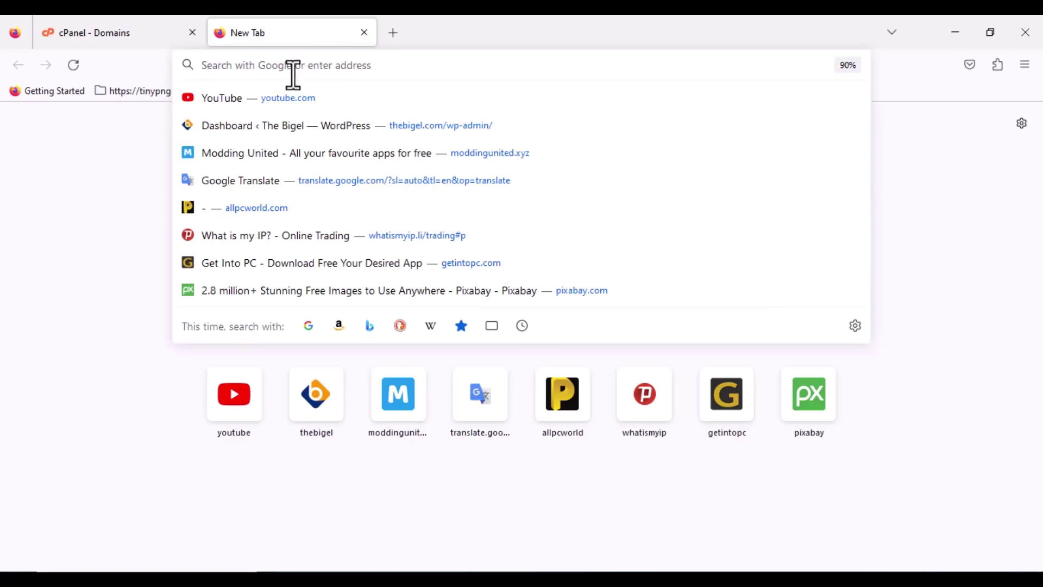
type("yeg")
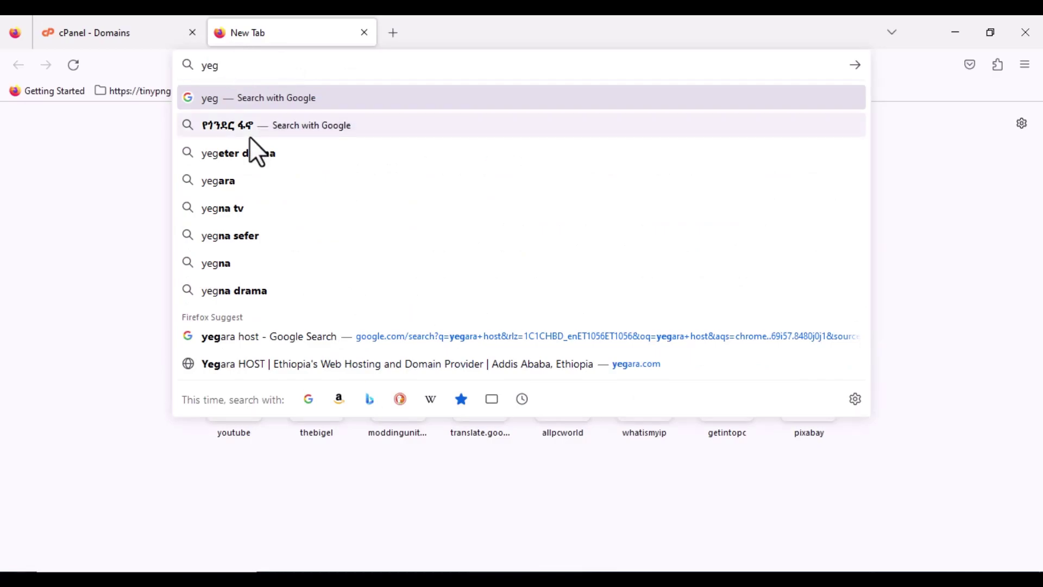
left_click(245, 179)
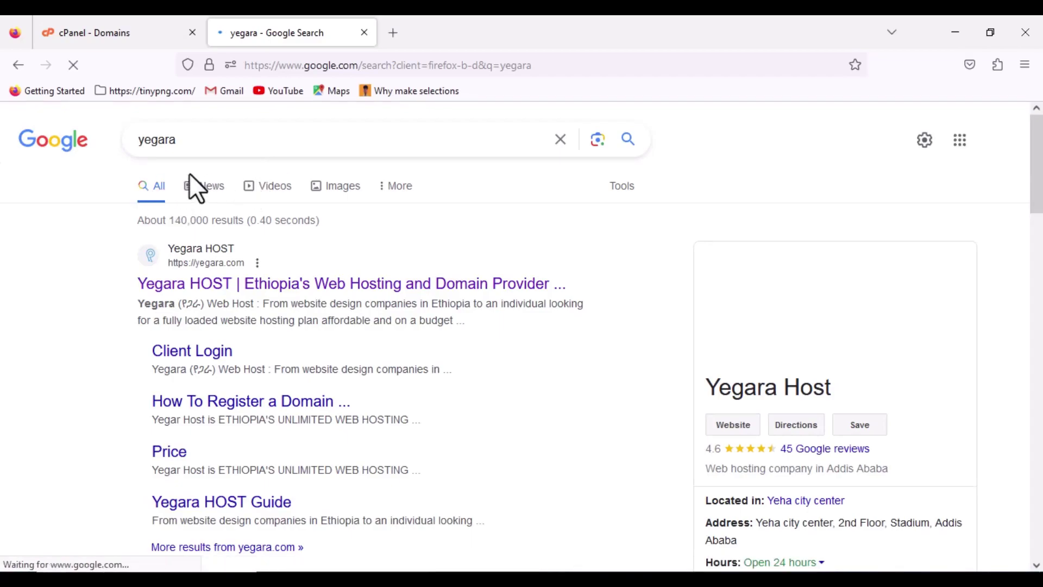
double_click(115, 137)
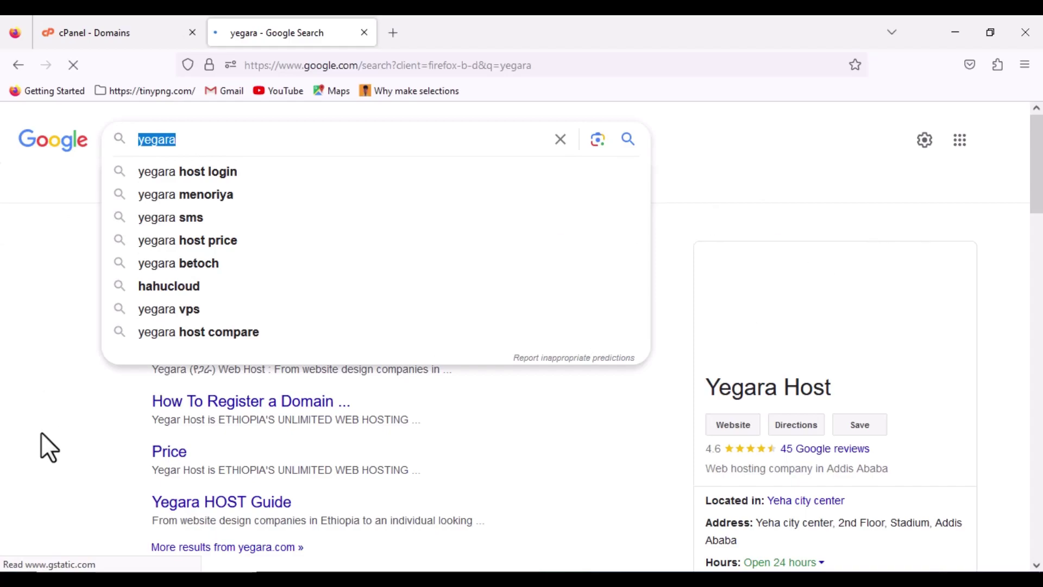
left_click(200, 141)
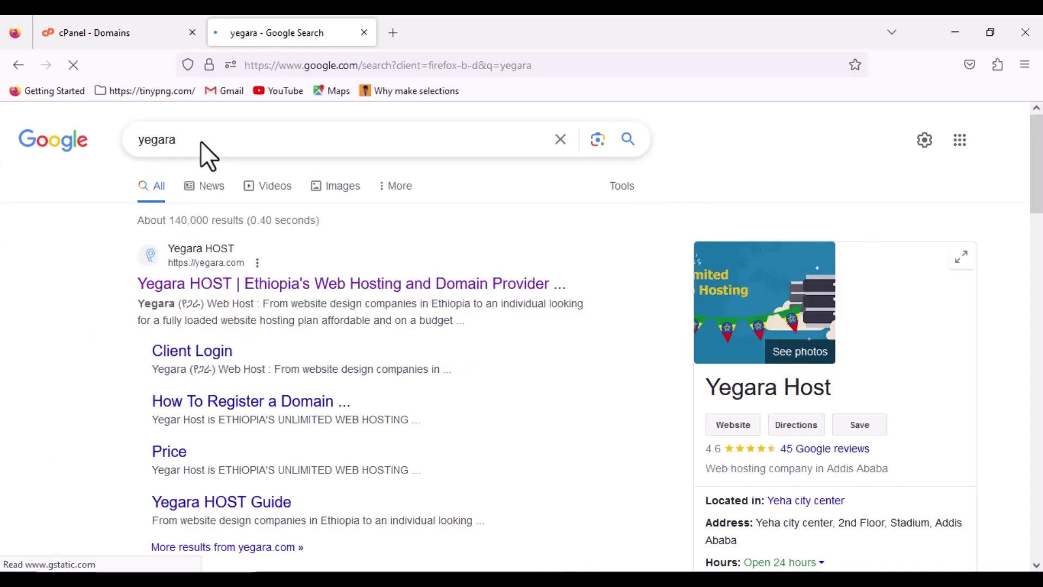
left_click(201, 141)
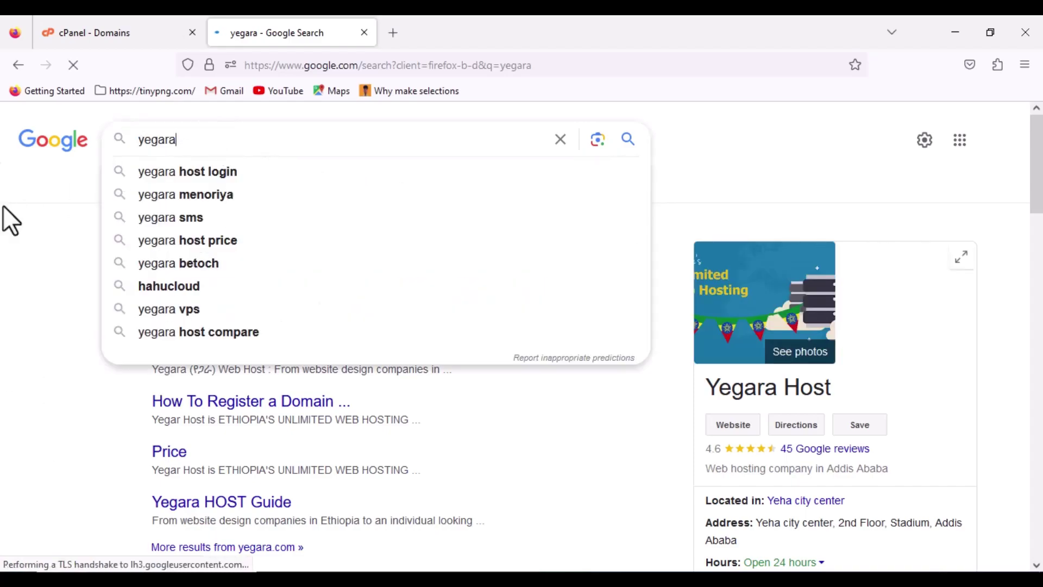
left_click(25, 314)
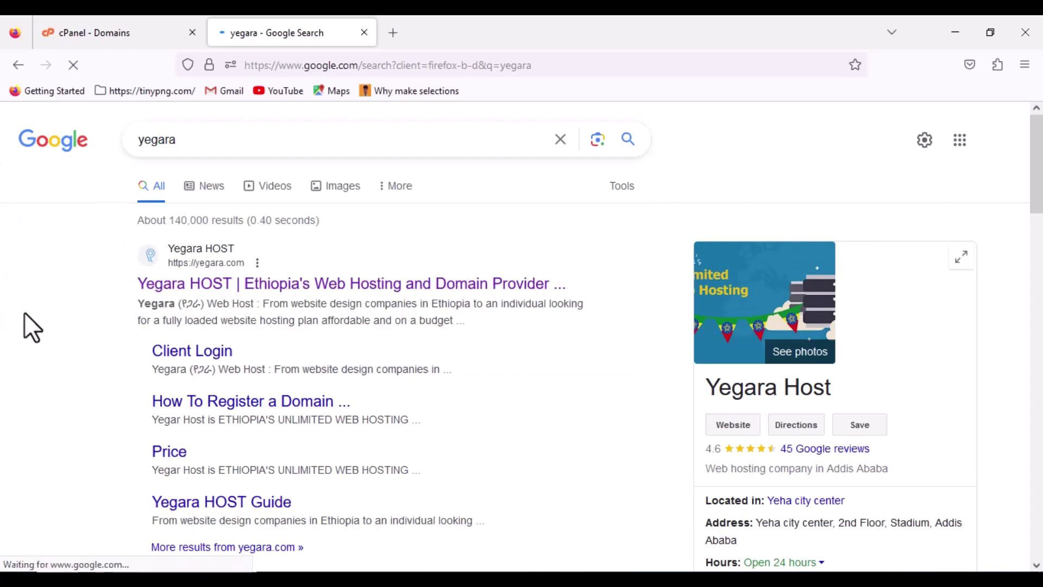
left_click(195, 276)
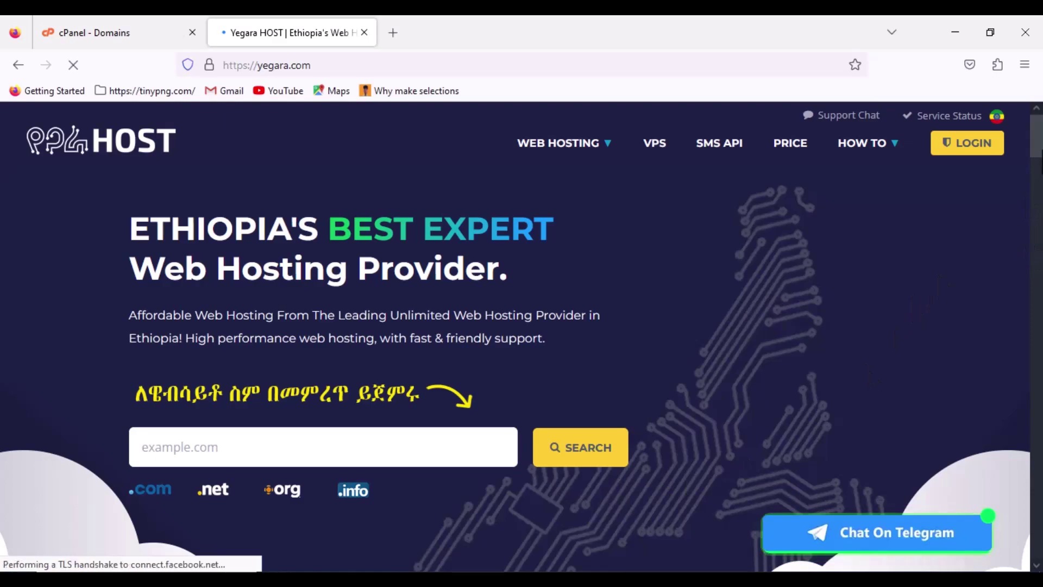
Step: Scroll yegara.com down to the Standard, Managed and Premium hosting package prices
scroll(1040, 160, "down", 3)
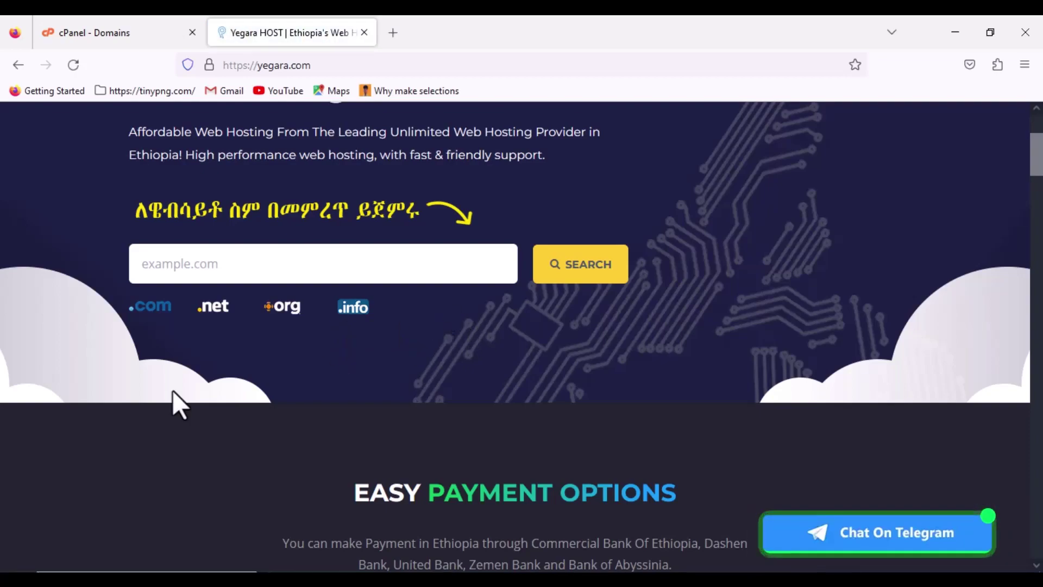
left_click(221, 269)
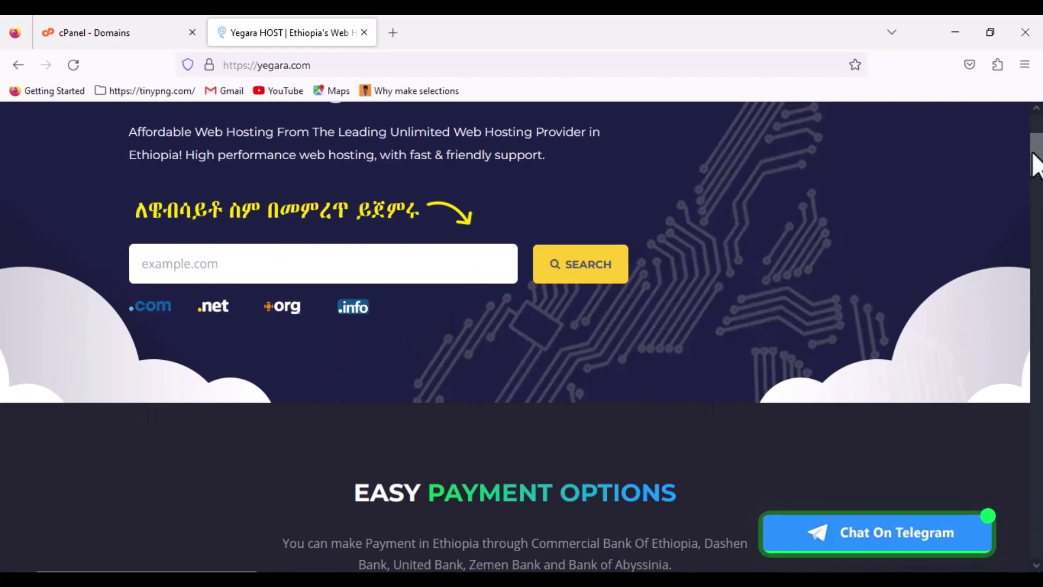
left_click_drag(1032, 159, 1032, 185)
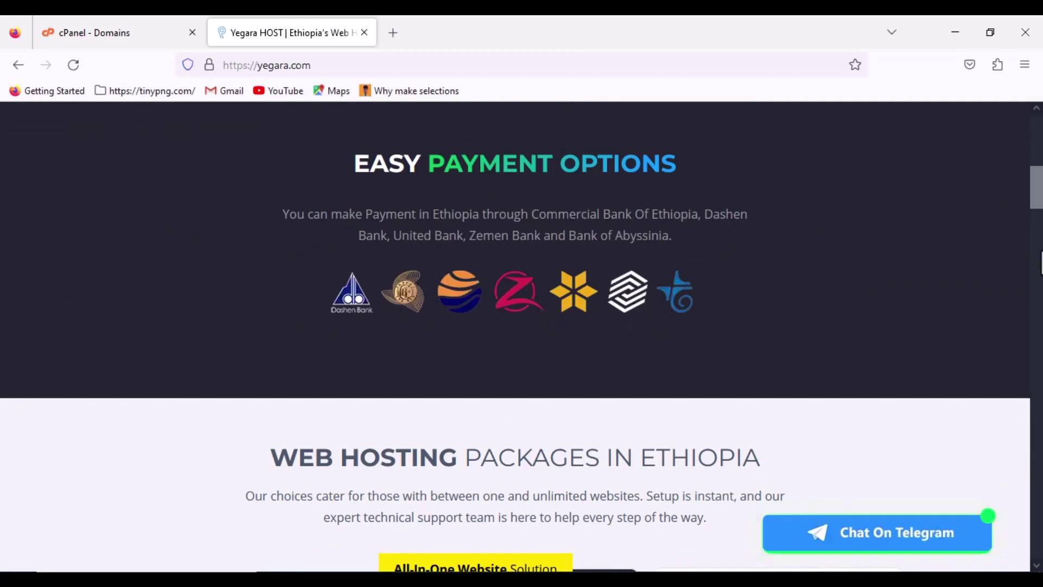
scroll(1040, 206, "down", 3)
left_click_drag(1041, 206, 1040, 230)
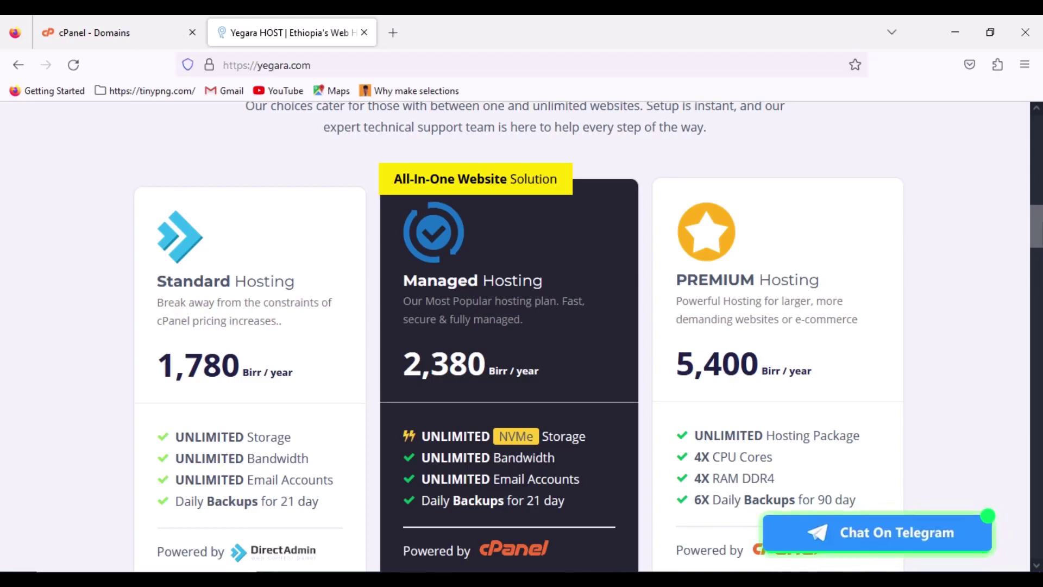
Step: Highlight the Standard Hosting plan's name, 1,780 Birr/year price, storage and unlimited bandwidth
scroll(30, 320, "down", 2)
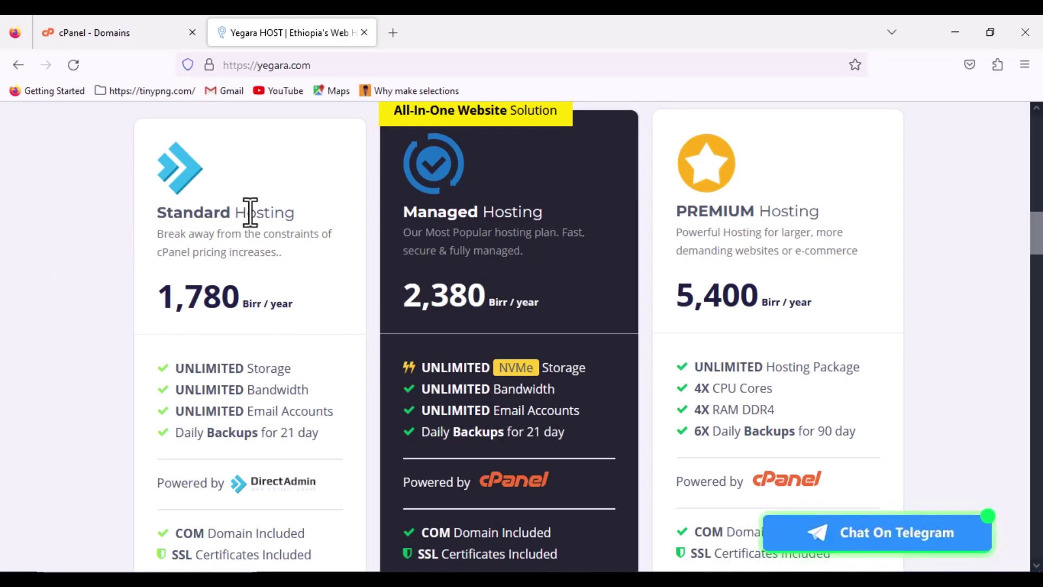
left_click_drag(299, 215, 136, 207)
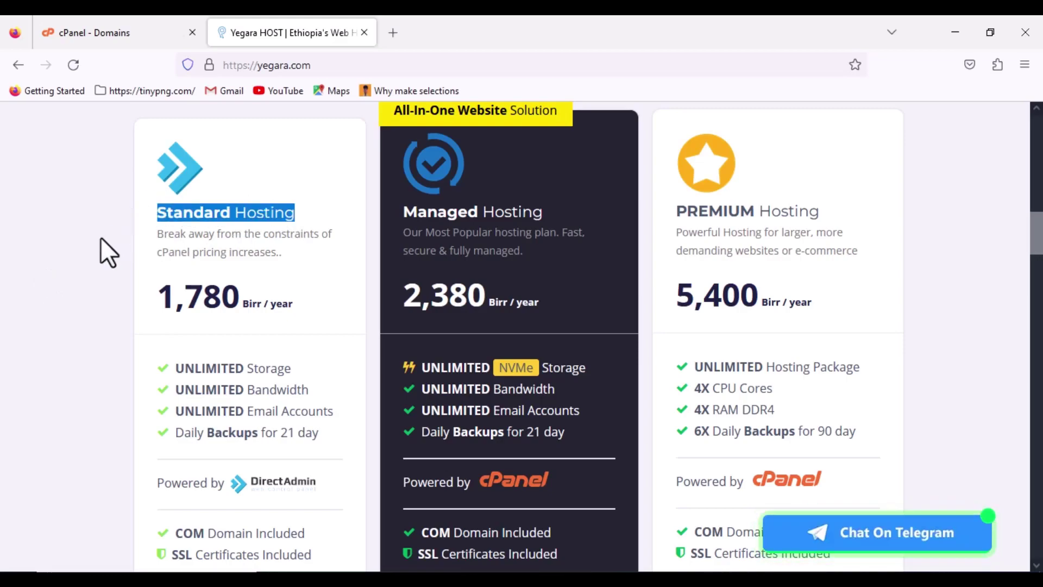
left_click(184, 298)
left_click_drag(184, 298, 151, 319)
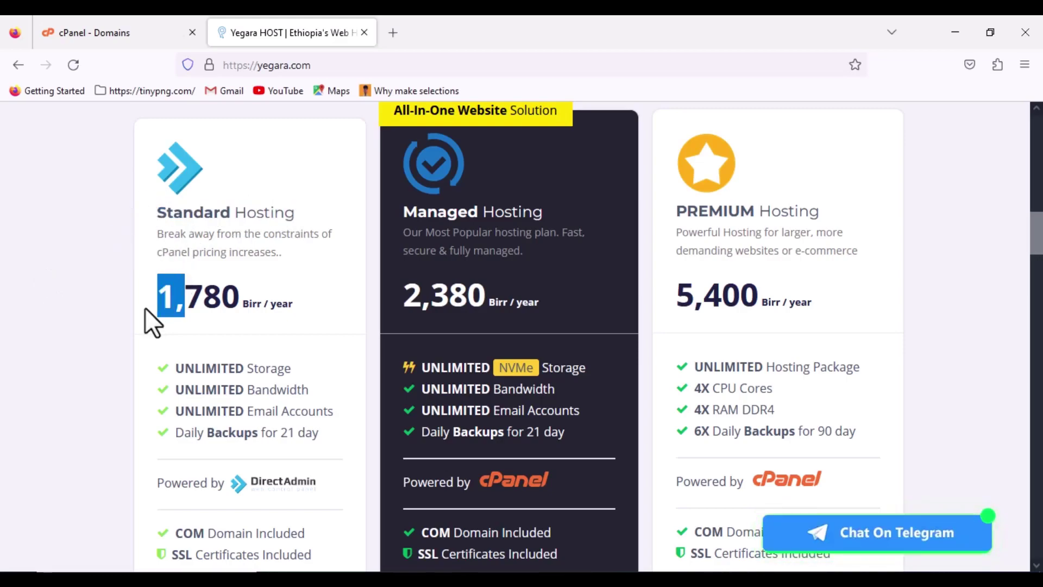
left_click(238, 310)
left_click_drag(296, 304, 152, 305)
left_click(280, 332)
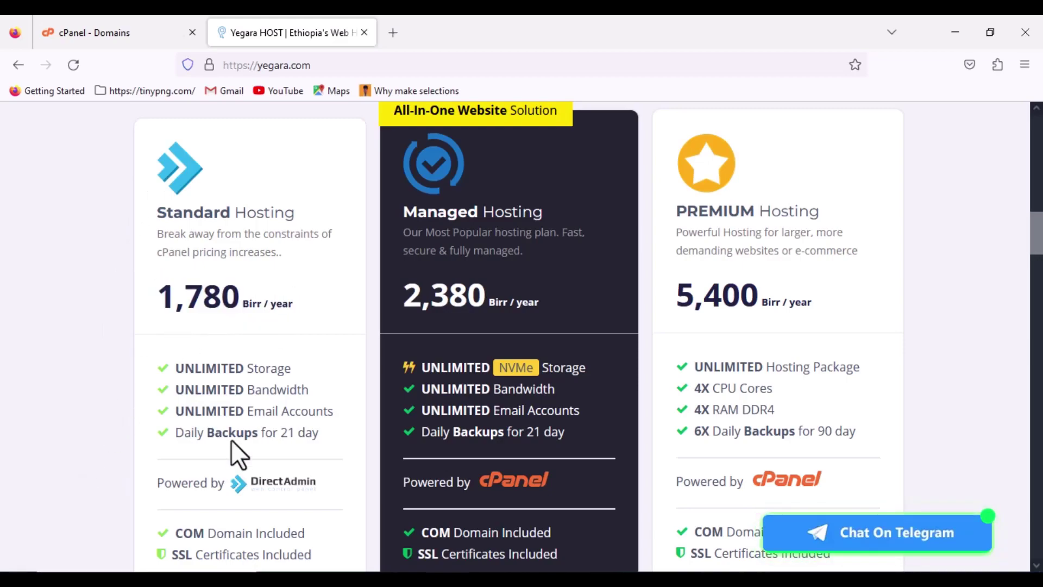
double_click(269, 369)
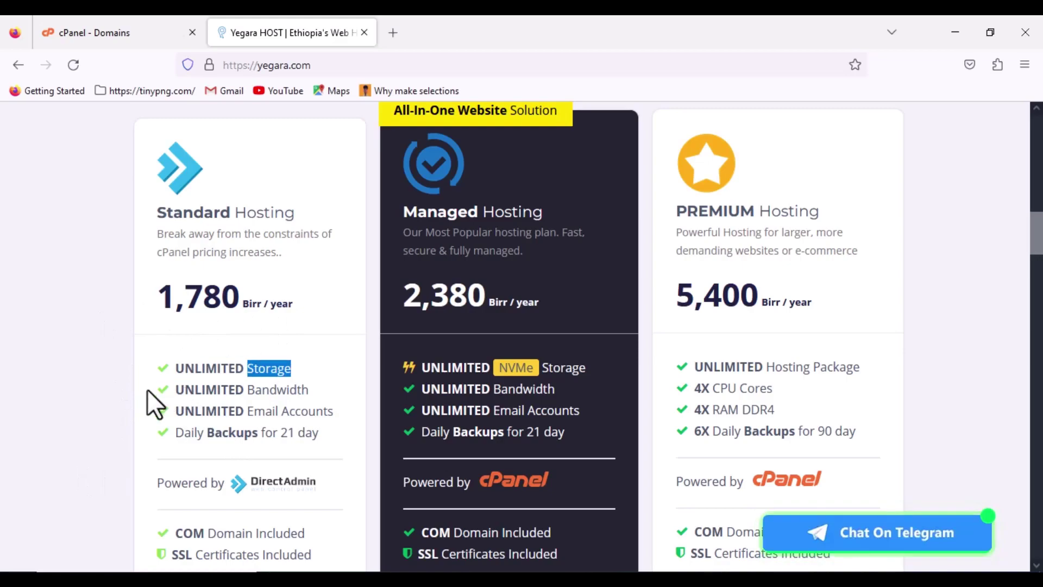
left_click_drag(269, 390, 236, 400)
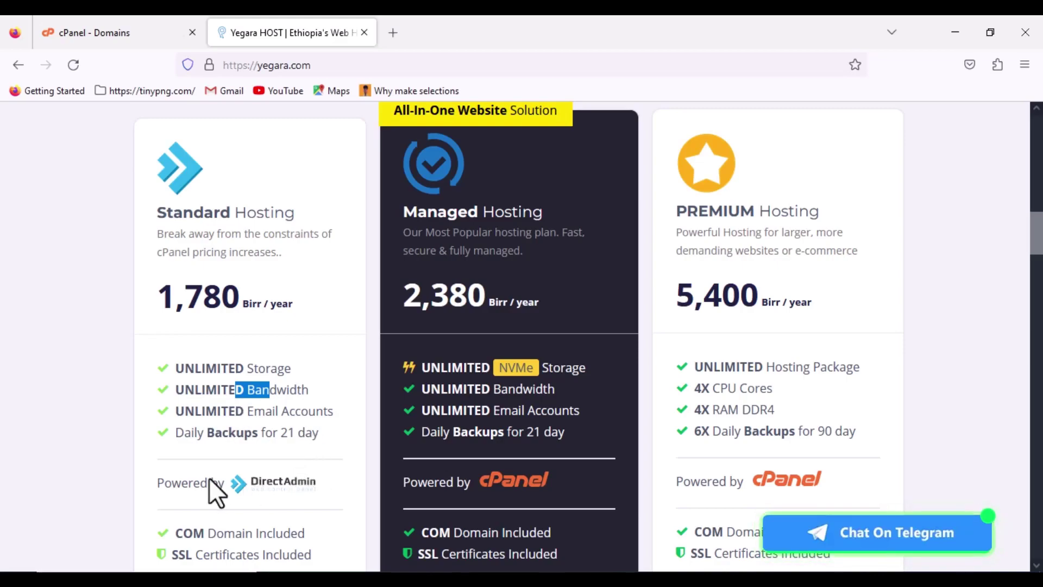
Step: Highlight the COM Domain and SSL Certificates Included features, then view yegara.com's site information
scroll(235, 301, "down", 5)
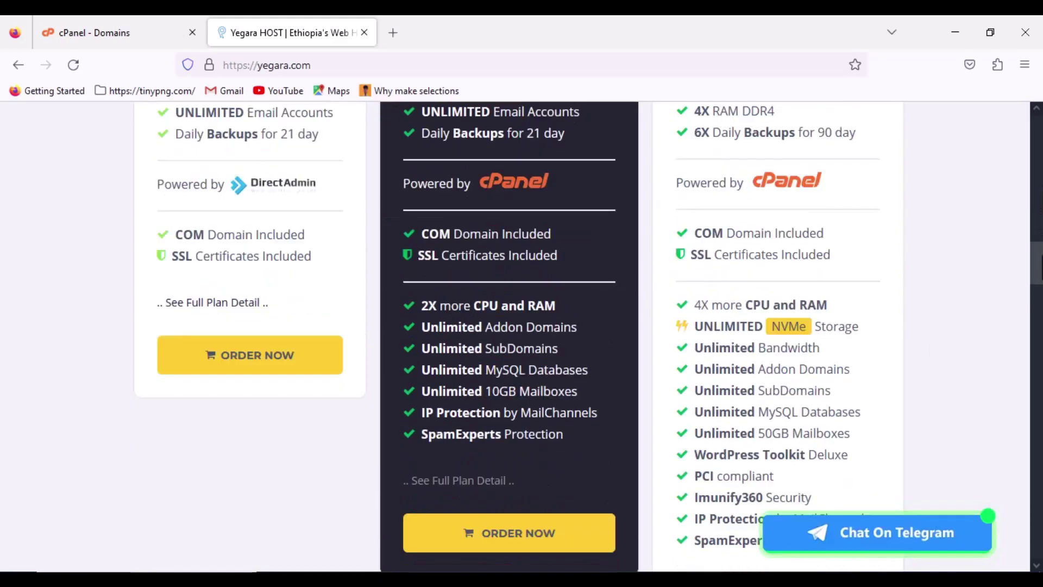
scroll(235, 301, "up", 1)
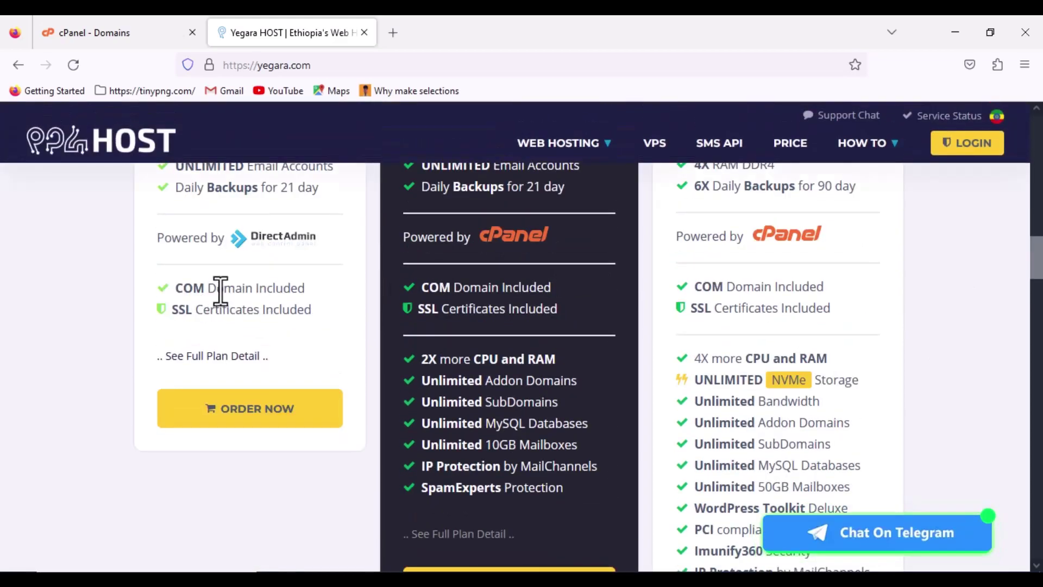
left_click_drag(217, 289, 176, 286)
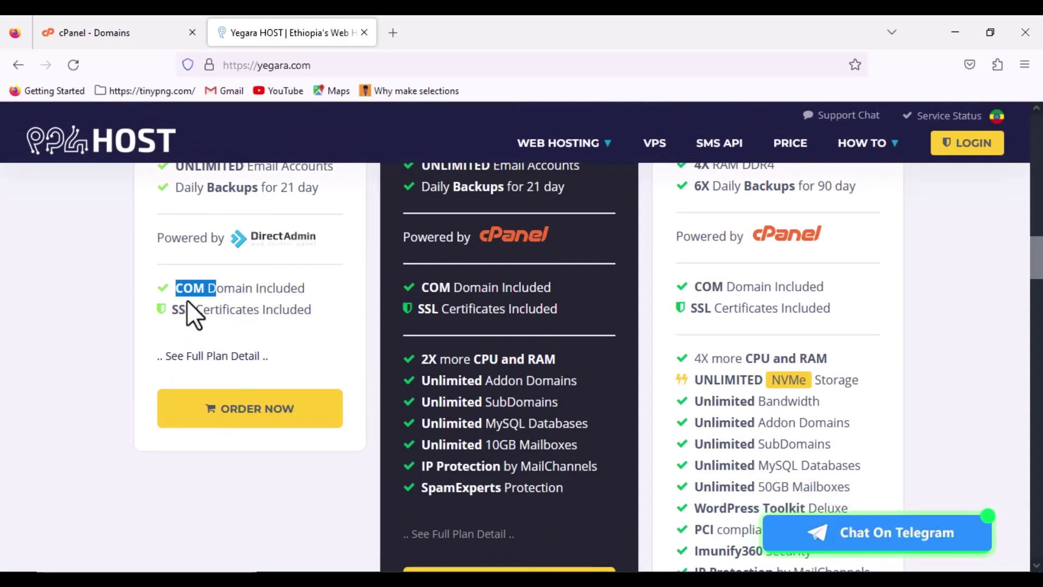
left_click_drag(196, 311, 165, 305)
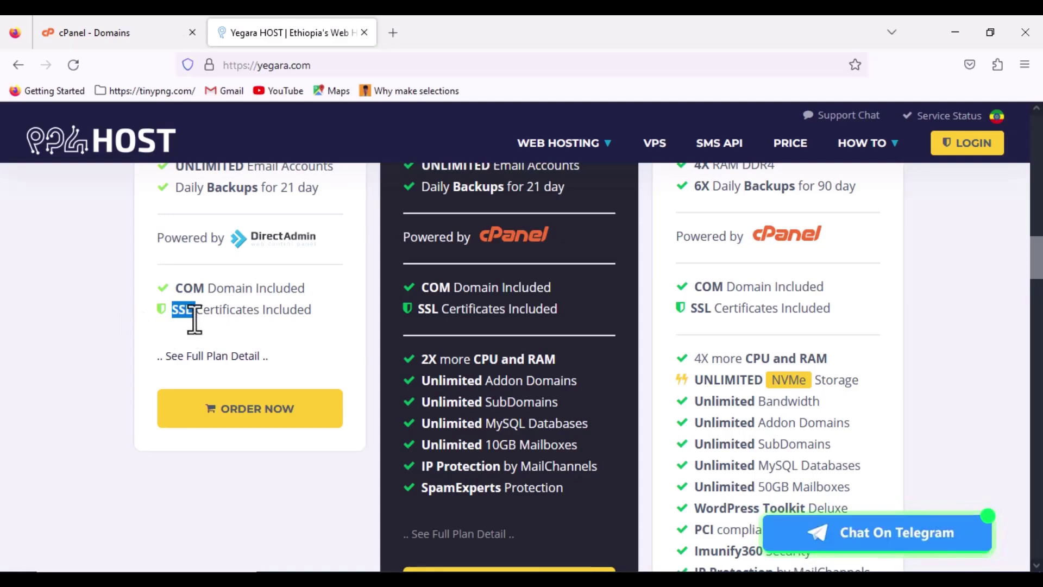
left_click(274, 310)
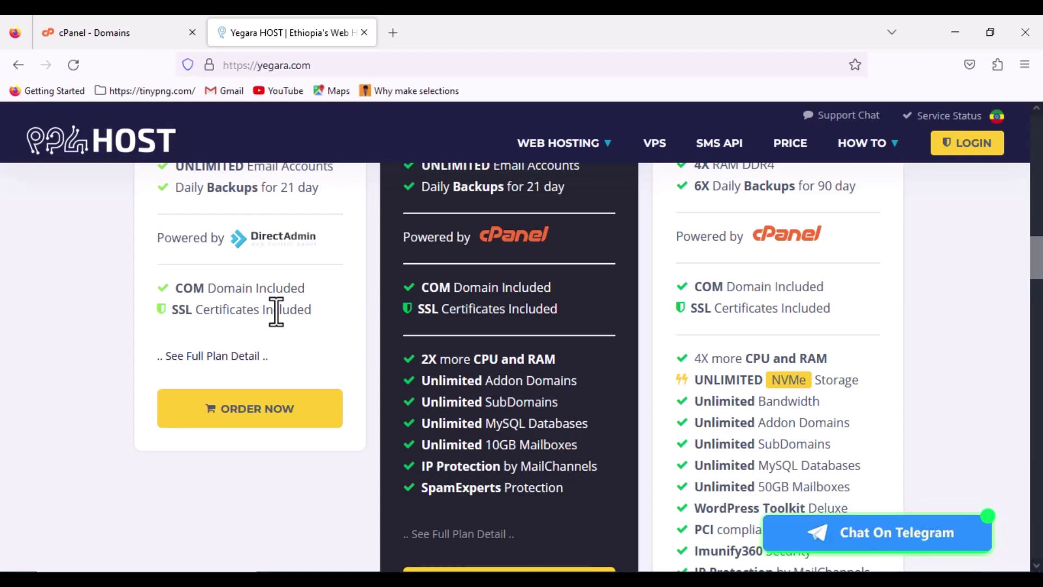
left_click(208, 64)
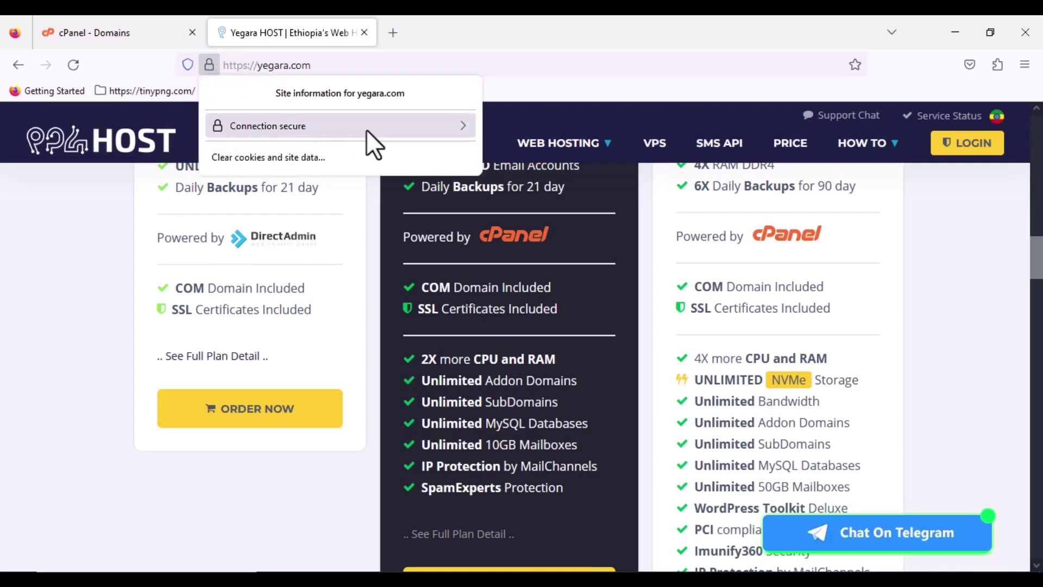
left_click(430, 130)
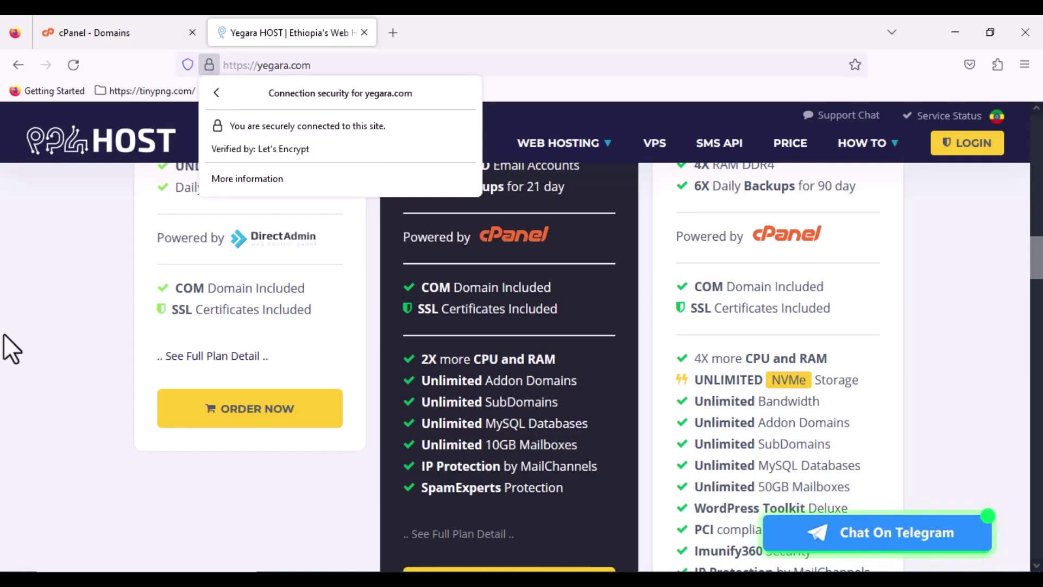
left_click(1, 414)
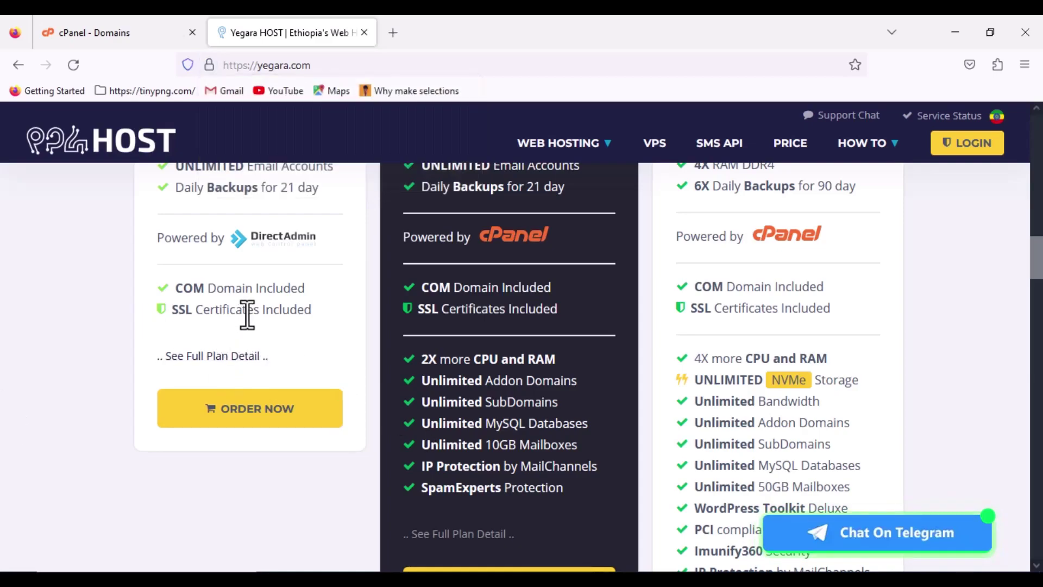
scroll(487, 288, "up", 3)
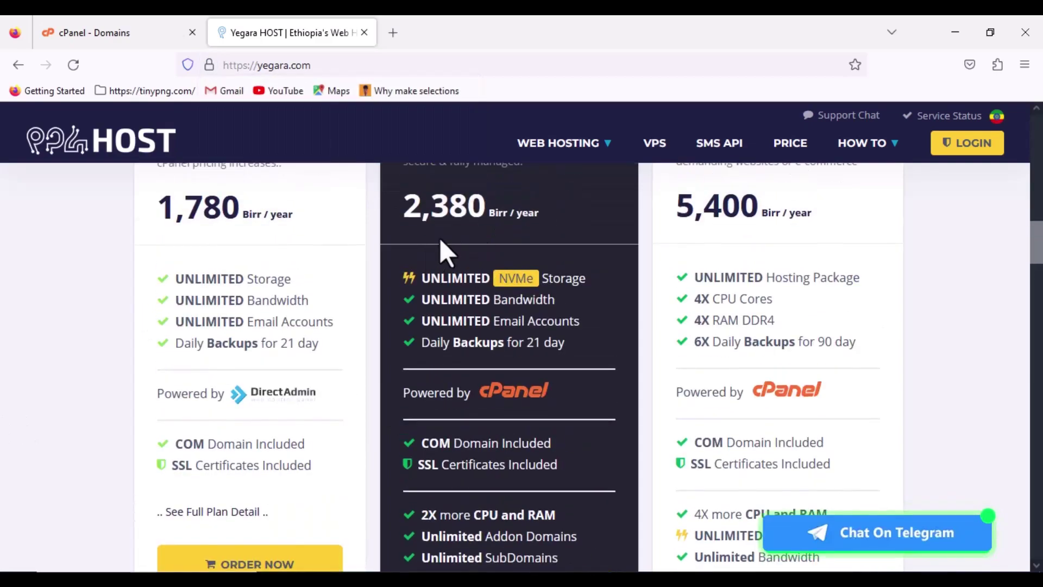
scroll(451, 234, "up", 2)
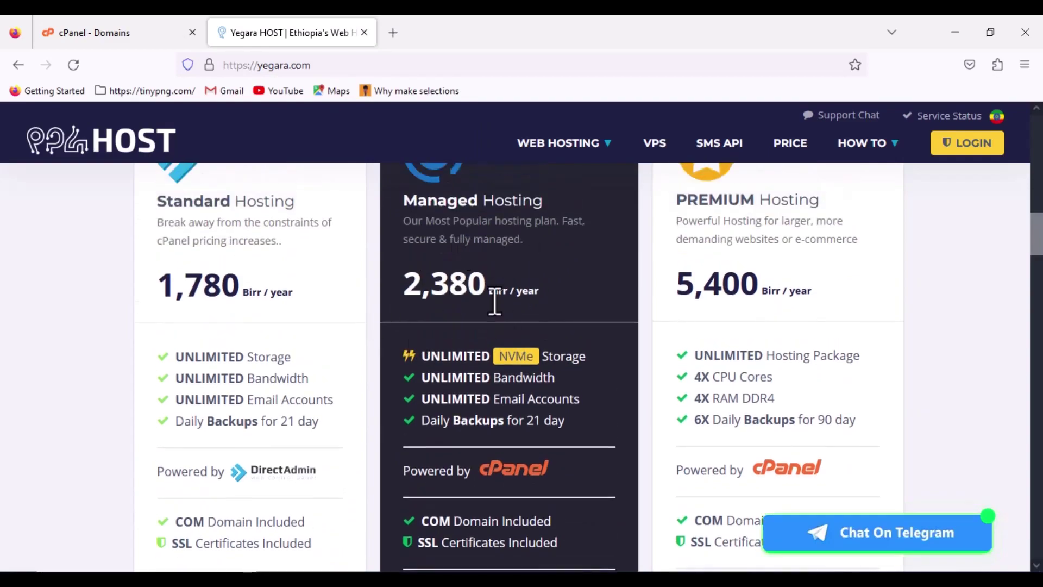
scroll(478, 310, "down", 2)
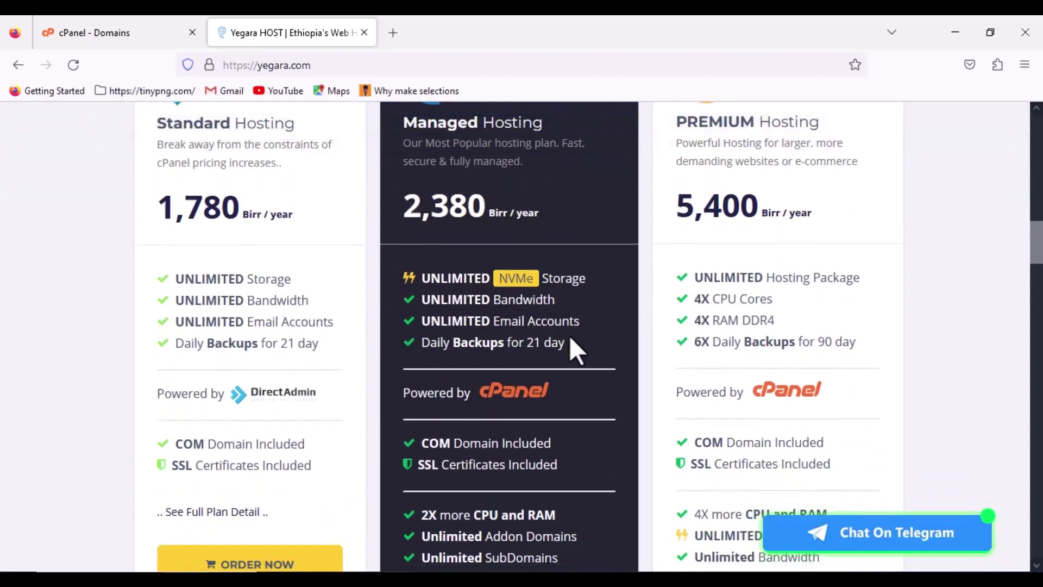
left_click_drag(566, 343, 426, 276)
scroll(448, 280, "down", 1)
scroll(449, 280, "down", 4)
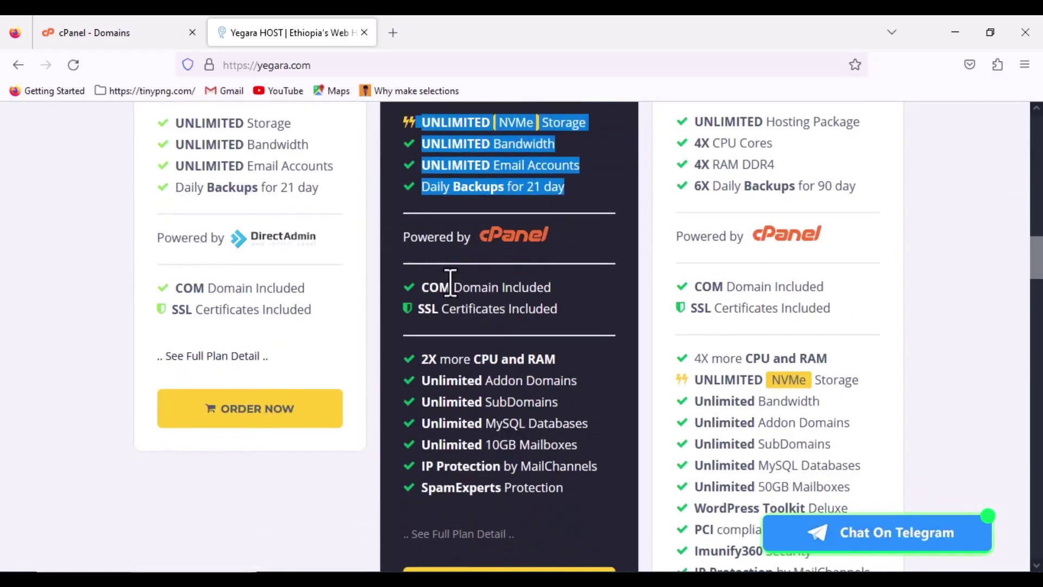
left_click_drag(560, 231, 321, 191)
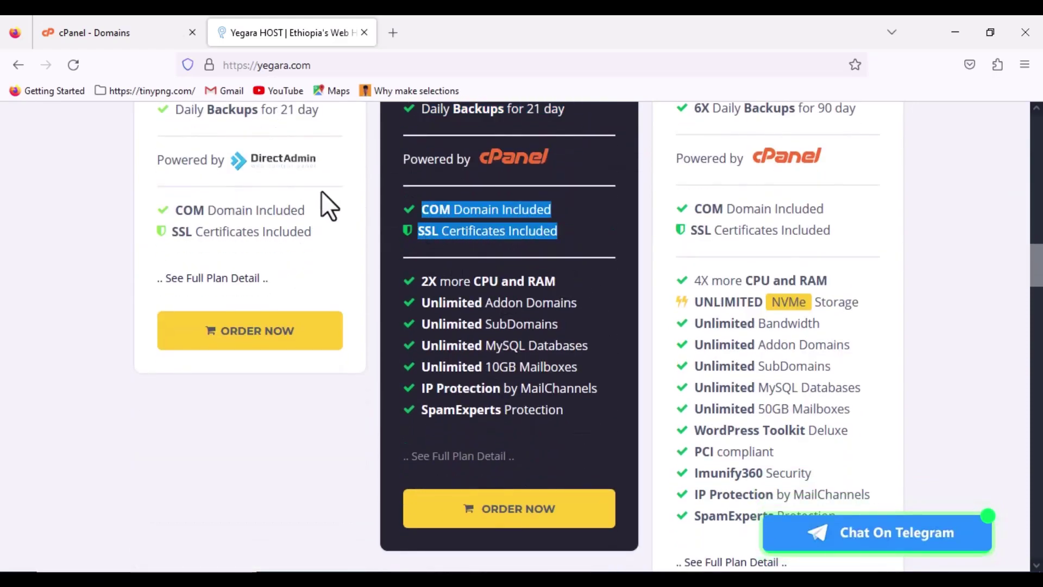
scroll(478, 255, "down", 1)
scroll(480, 257, "down", 1)
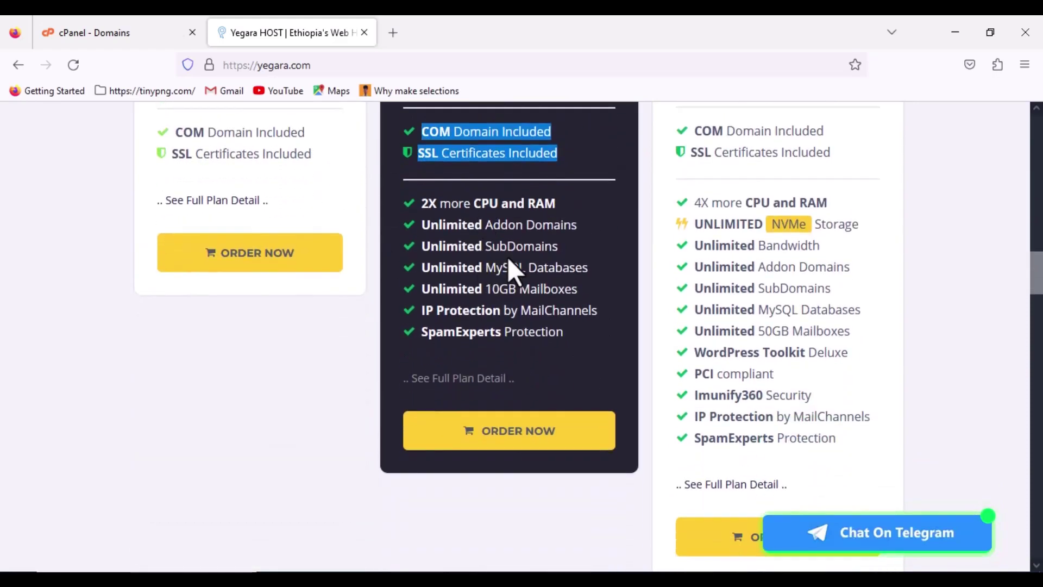
left_click(508, 254)
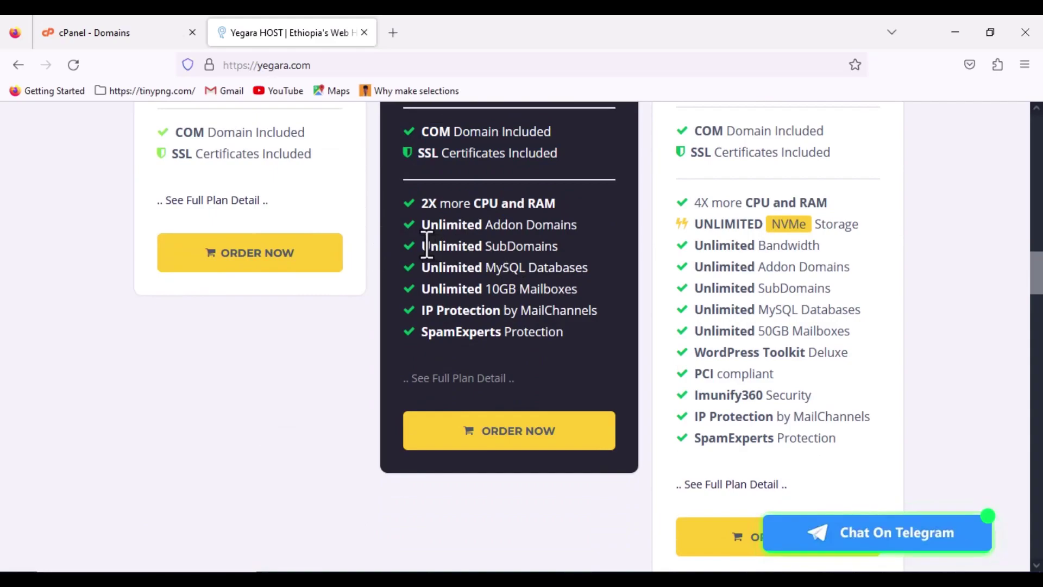
left_click_drag(422, 246, 539, 242)
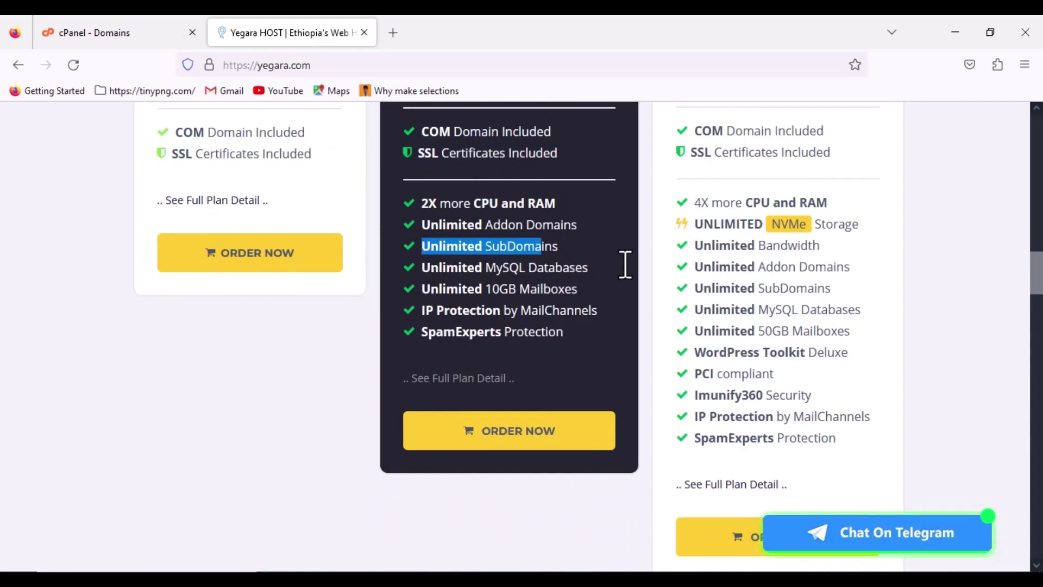
left_click_drag(601, 266, 499, 267)
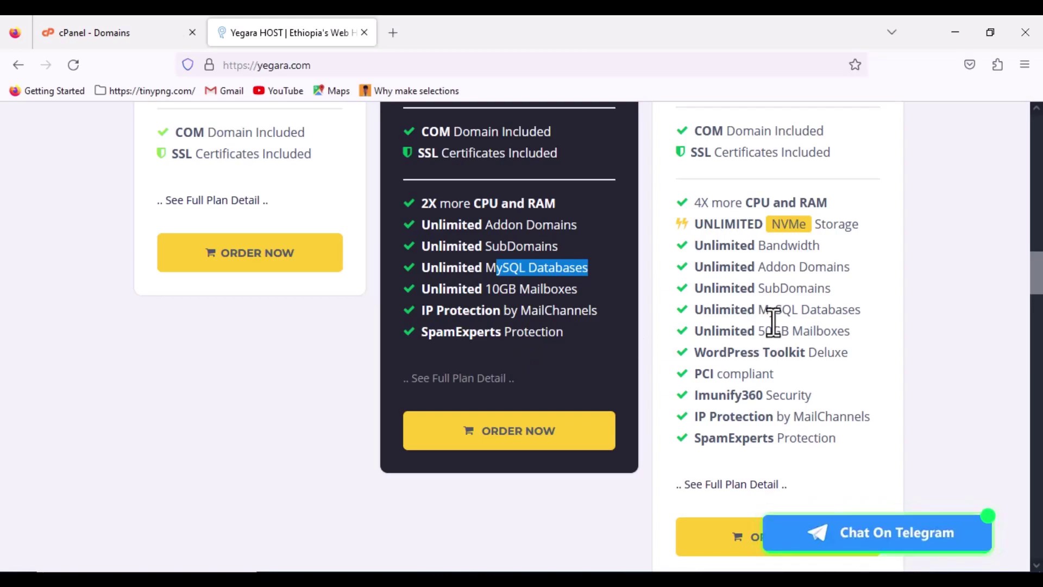
scroll(771, 321, "up", 7)
scroll(834, 303, "up", 2)
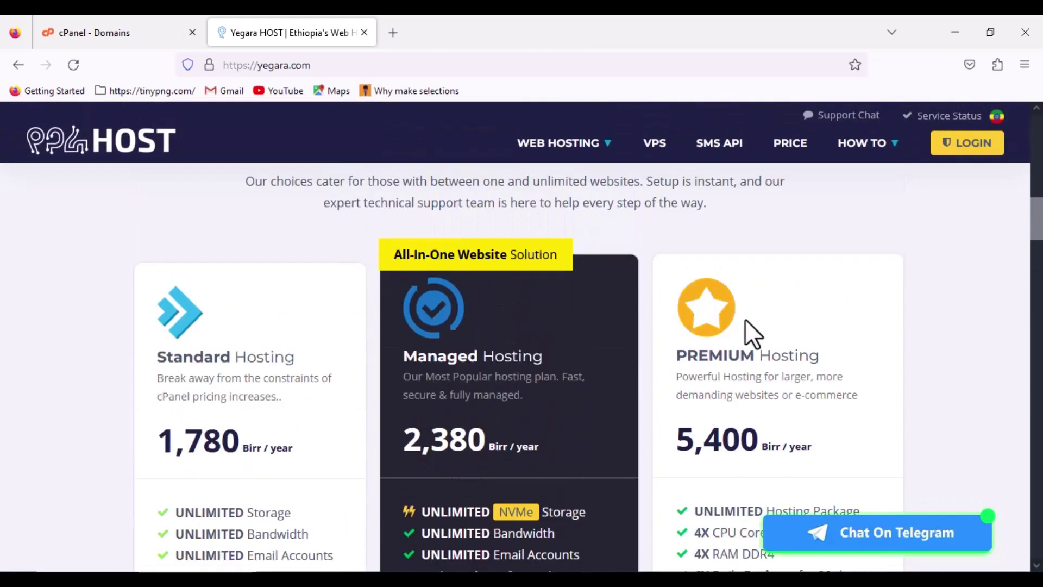
scroll(800, 395, "down", 3)
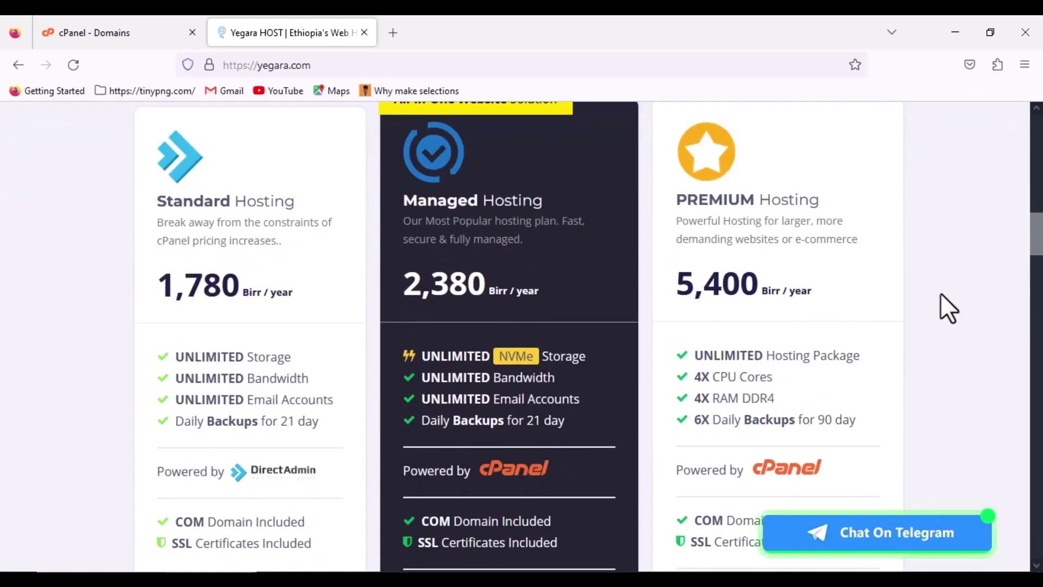
scroll(918, 292, "down", 3)
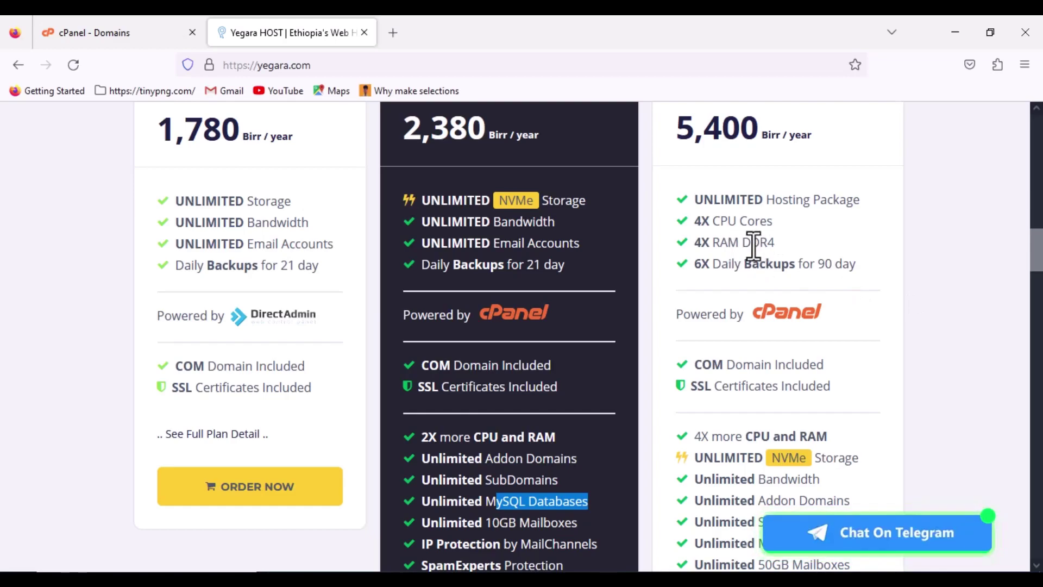
scroll(885, 279, "down", 4)
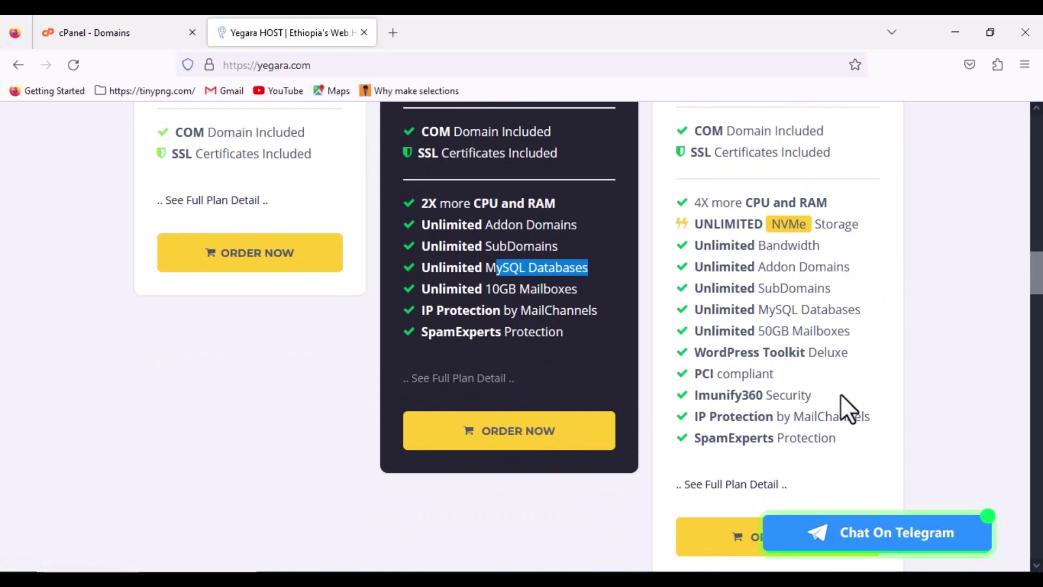
scroll(819, 426, "down", 1)
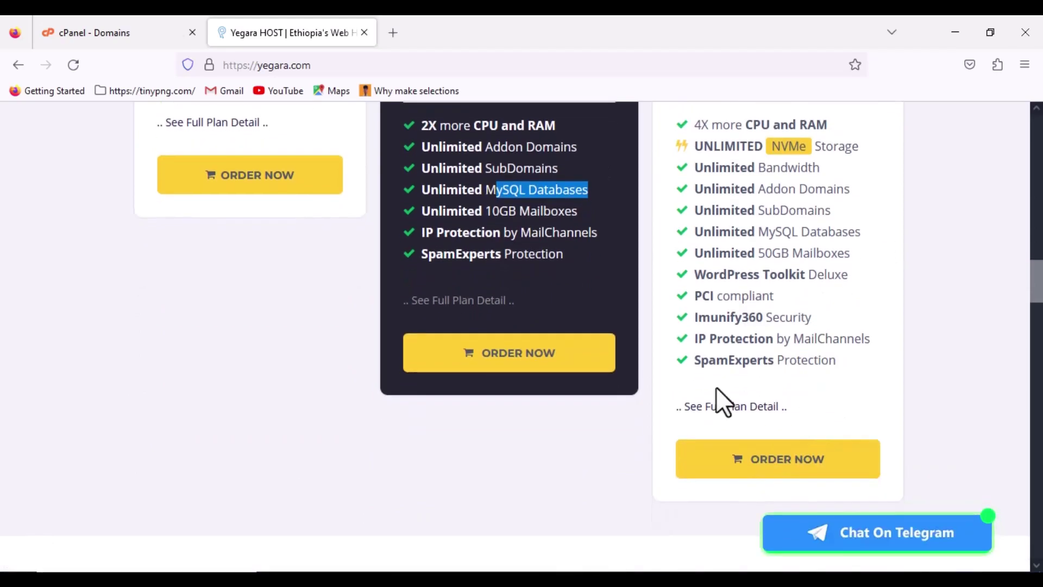
scroll(924, 279, "down", 3)
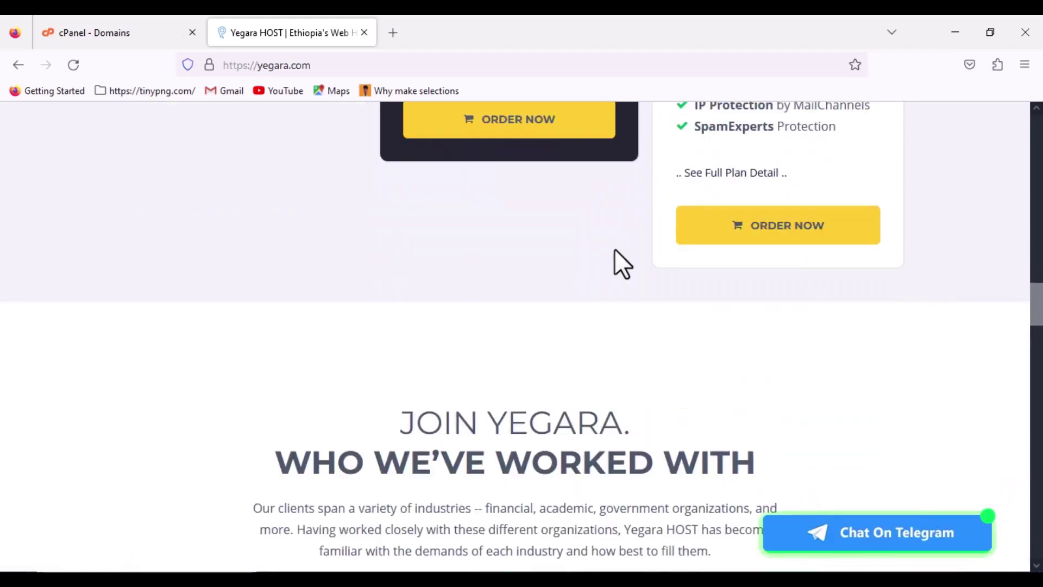
scroll(614, 249, "up", 7)
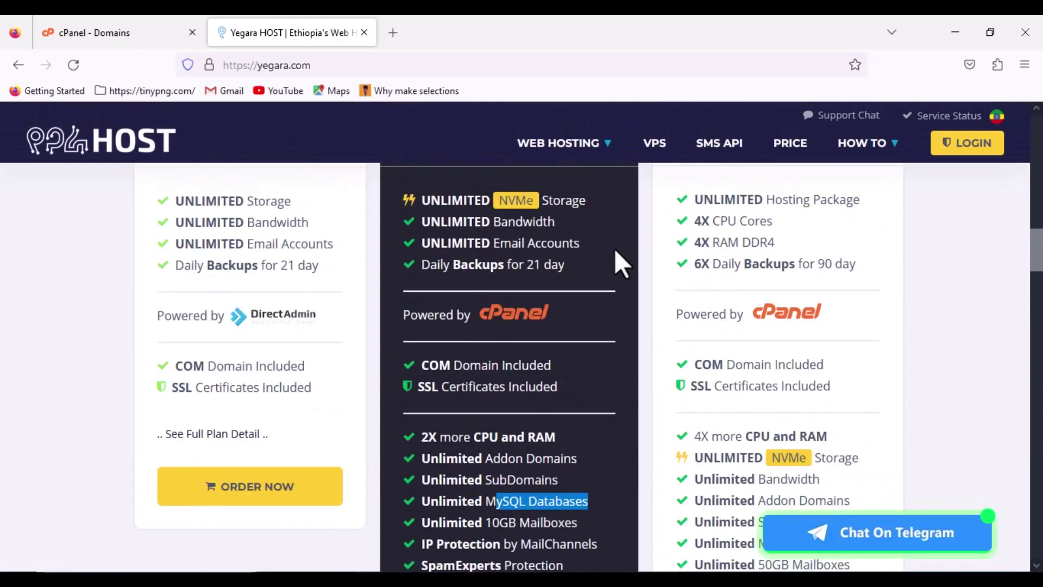
scroll(615, 249, "up", 5)
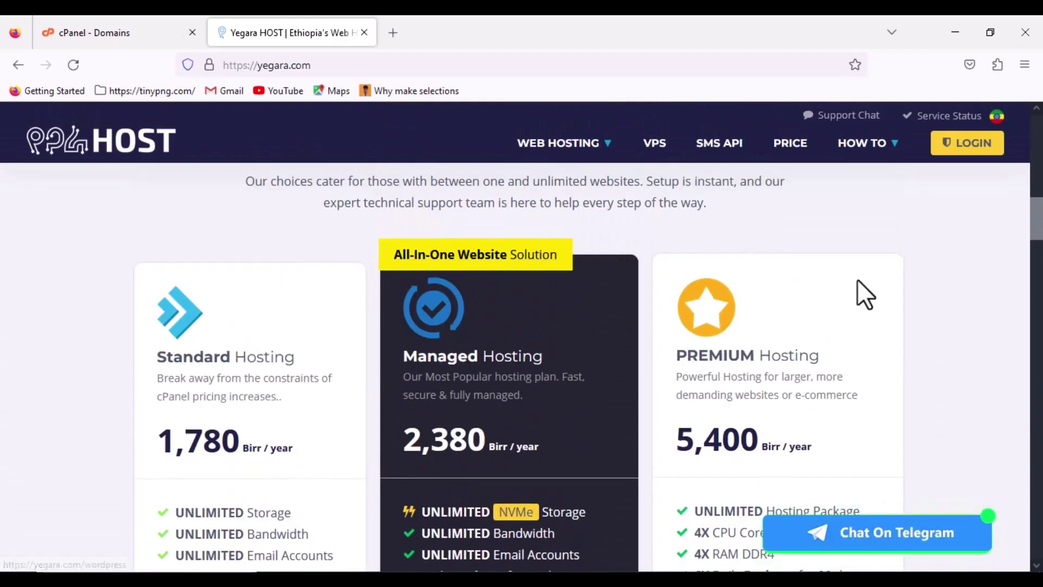
scroll(857, 279, "up", 9)
scroll(783, 285, "up", 5)
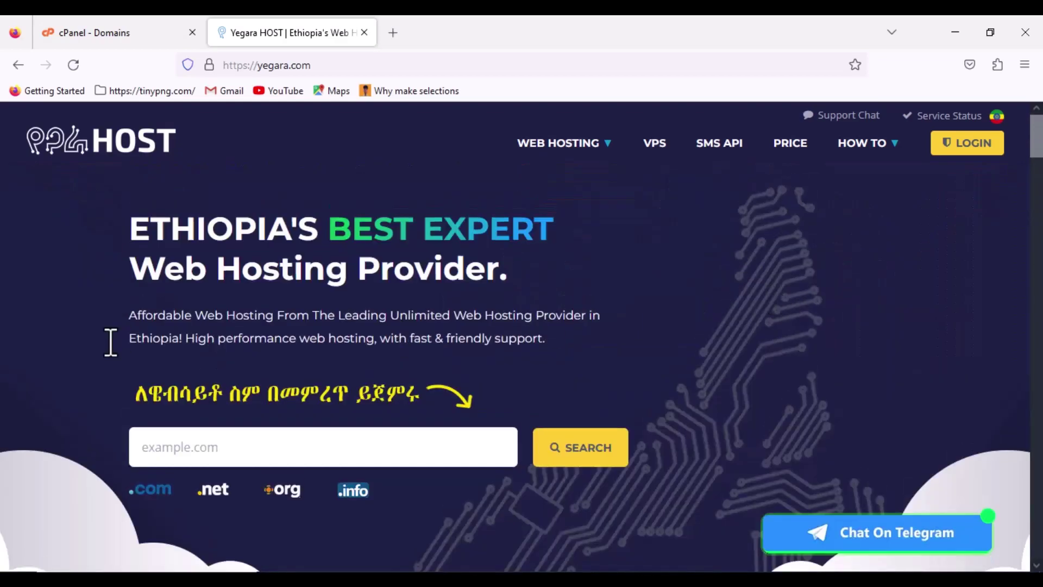
left_click(142, 444)
scroll(768, 360, "down", 12)
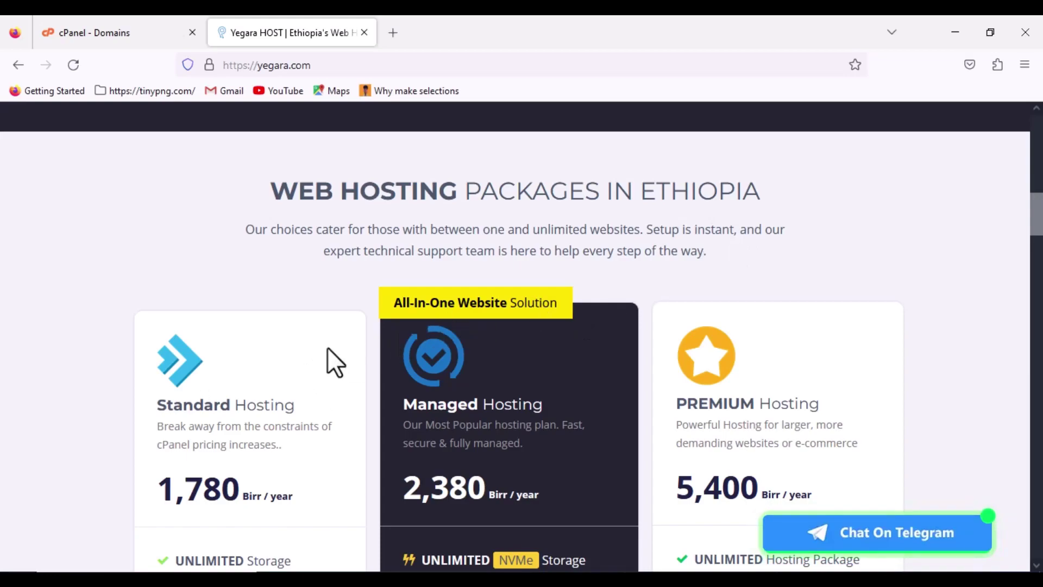
scroll(328, 354, "down", 5)
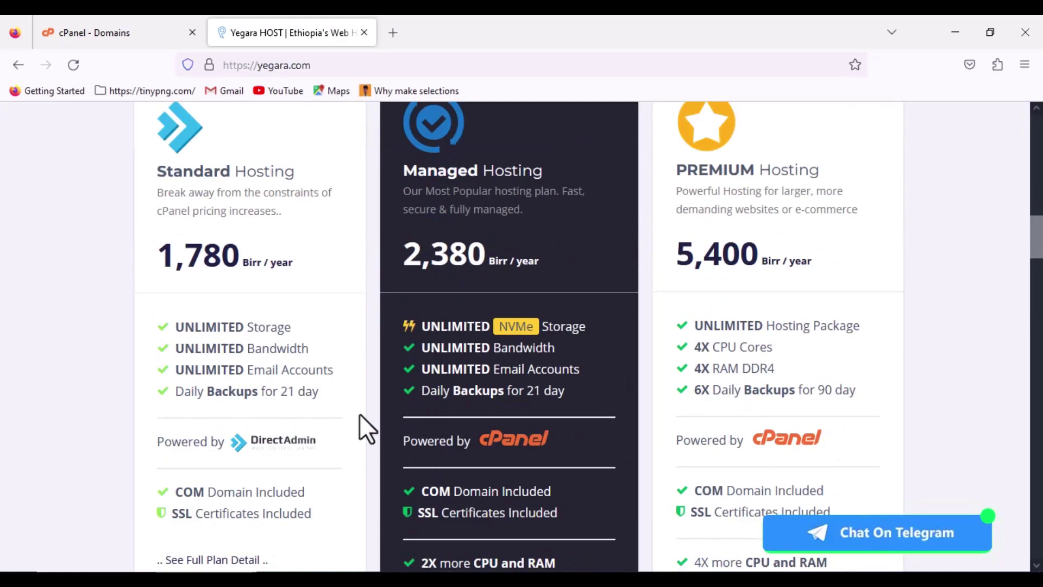
scroll(870, 375, "down", 10)
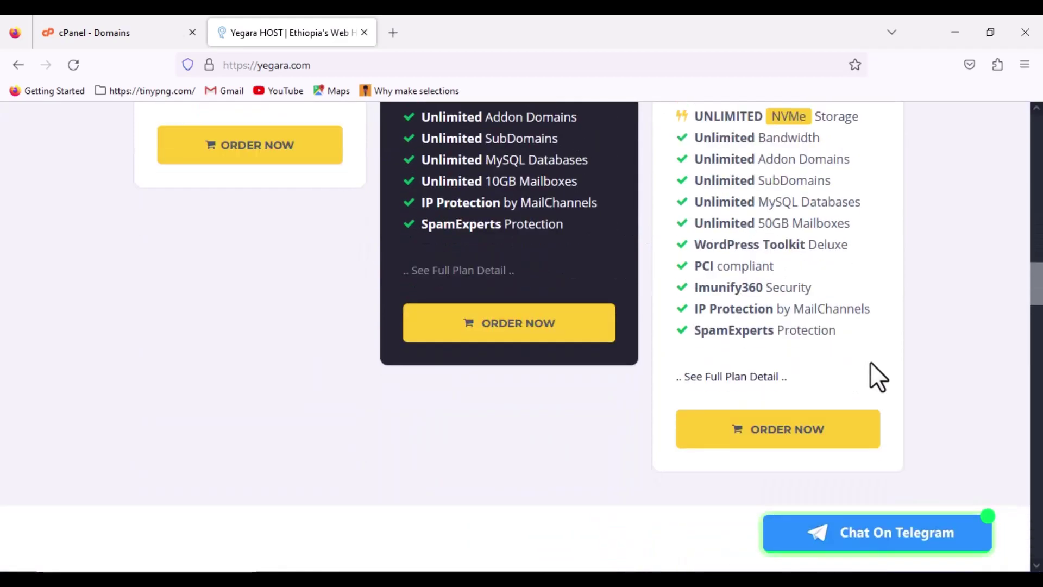
scroll(853, 367, "down", 6)
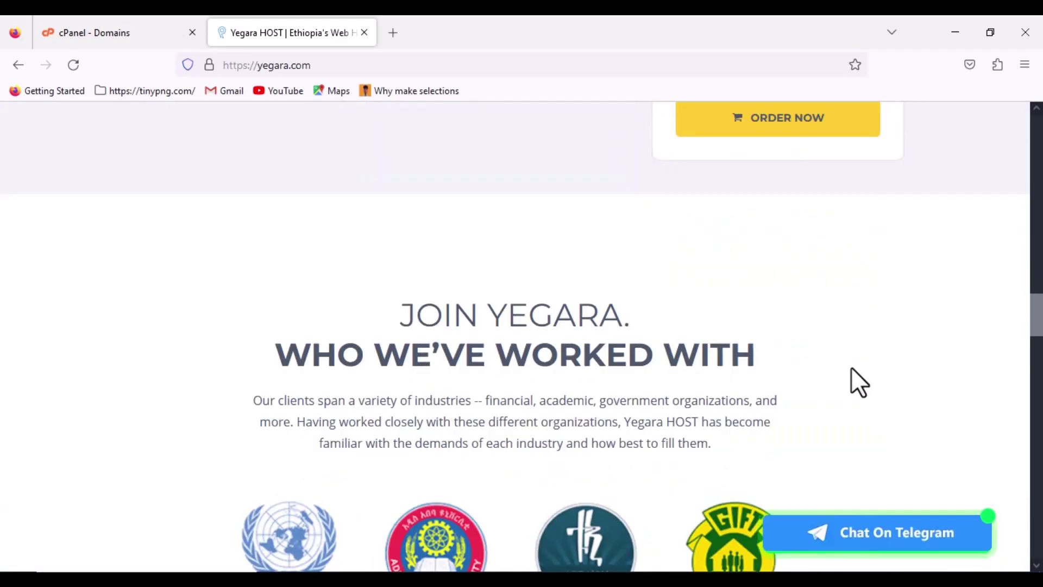
scroll(851, 367, "down", 5)
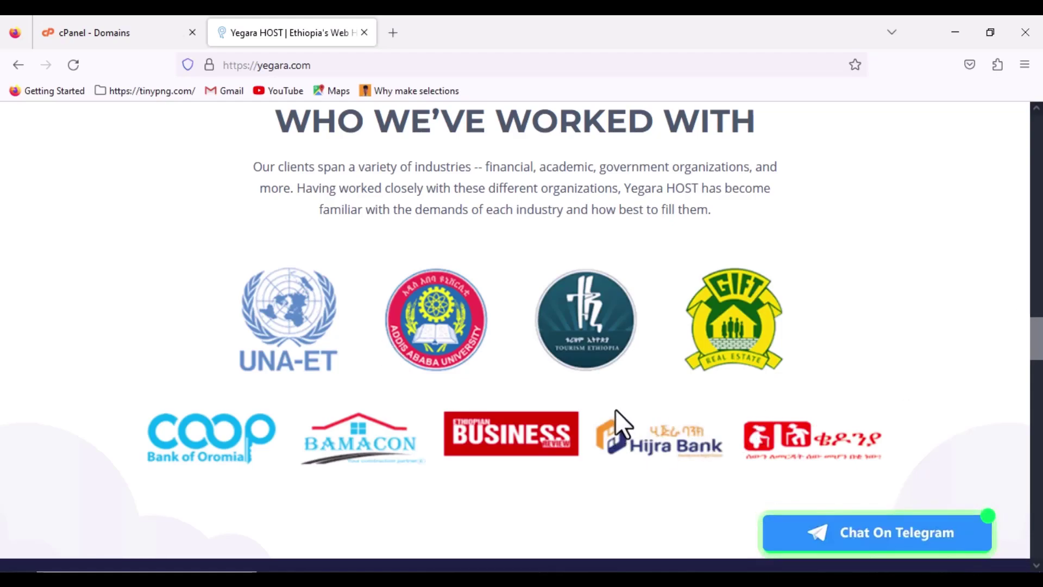
scroll(612, 408, "down", 9)
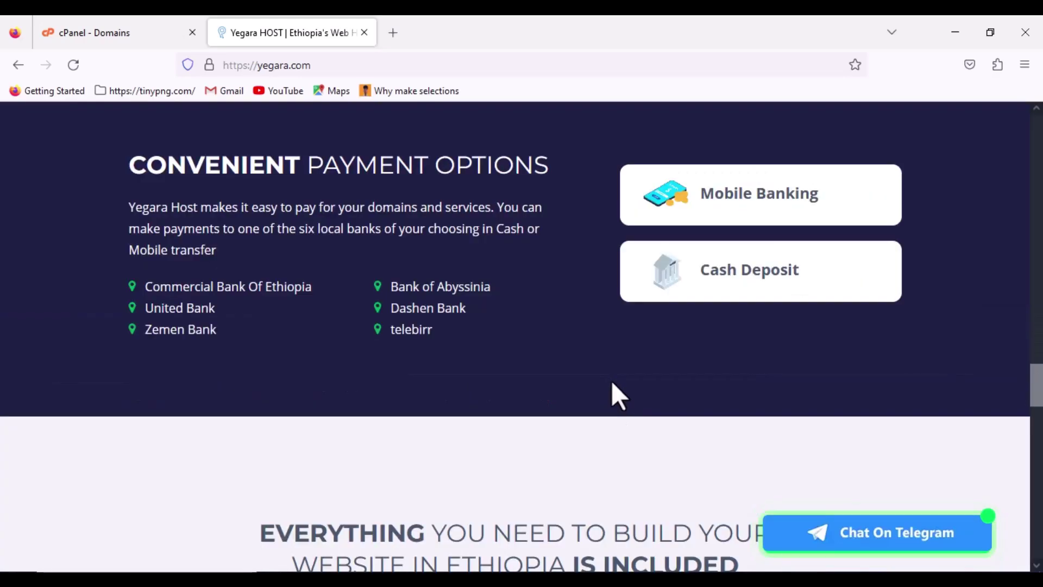
scroll(611, 380, "up", 10)
scroll(605, 373, "up", 12)
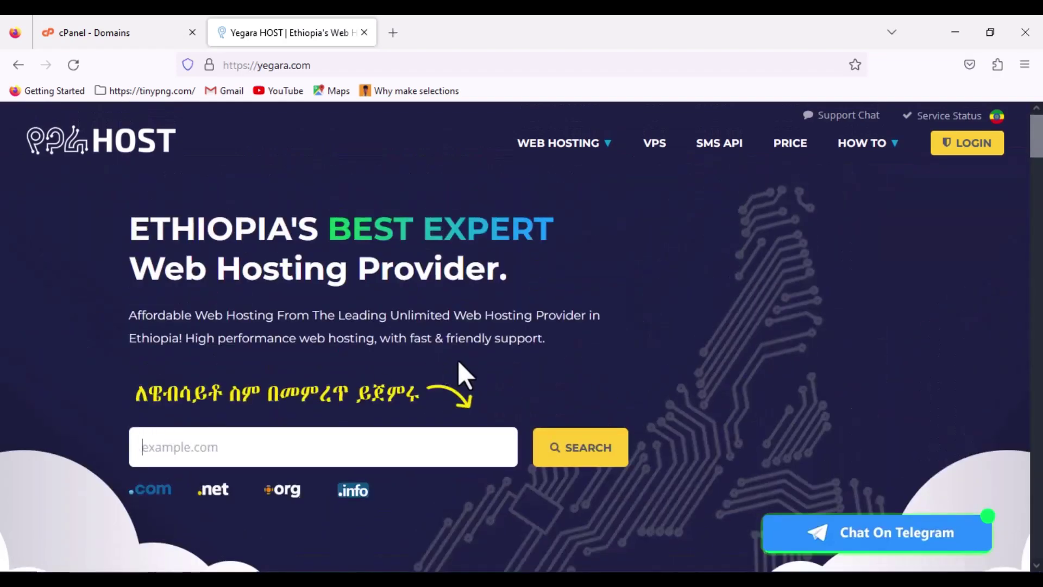
scroll(543, 354, "down", 2)
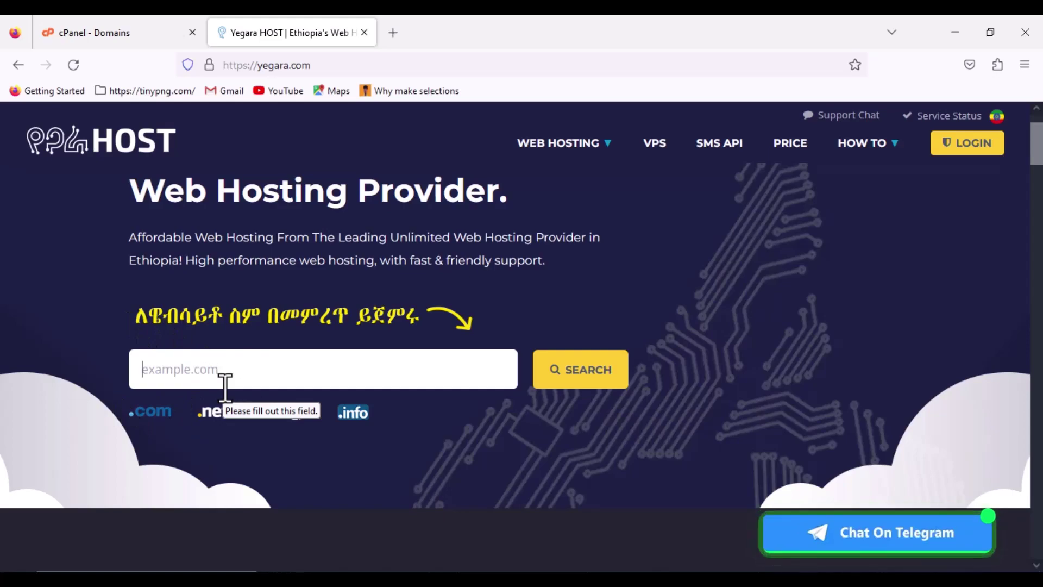
left_click(170, 375)
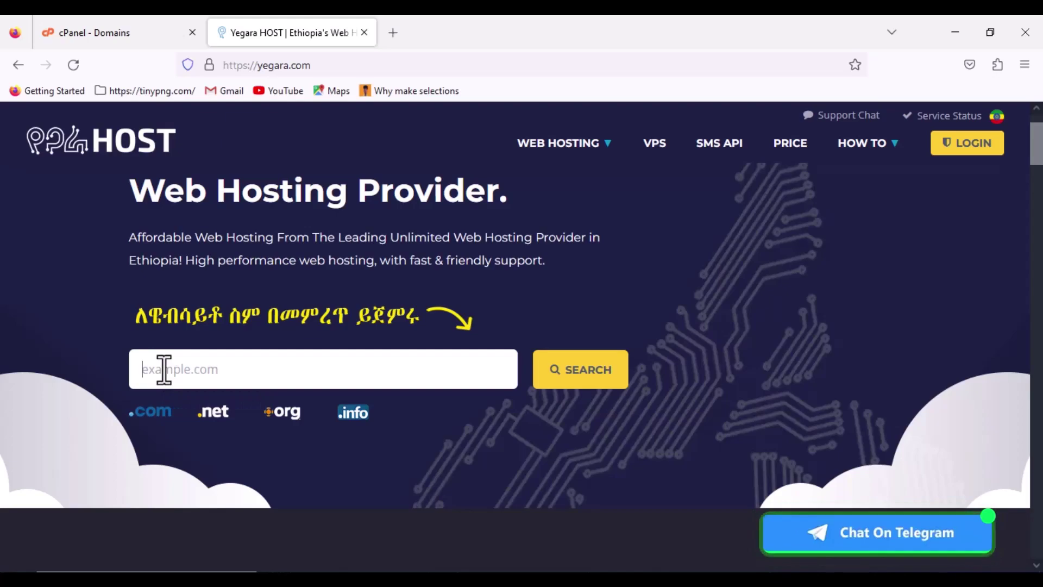
Step: Check whether oromiantimes.com is available in the Yegara HOST domain search
type("oromian")
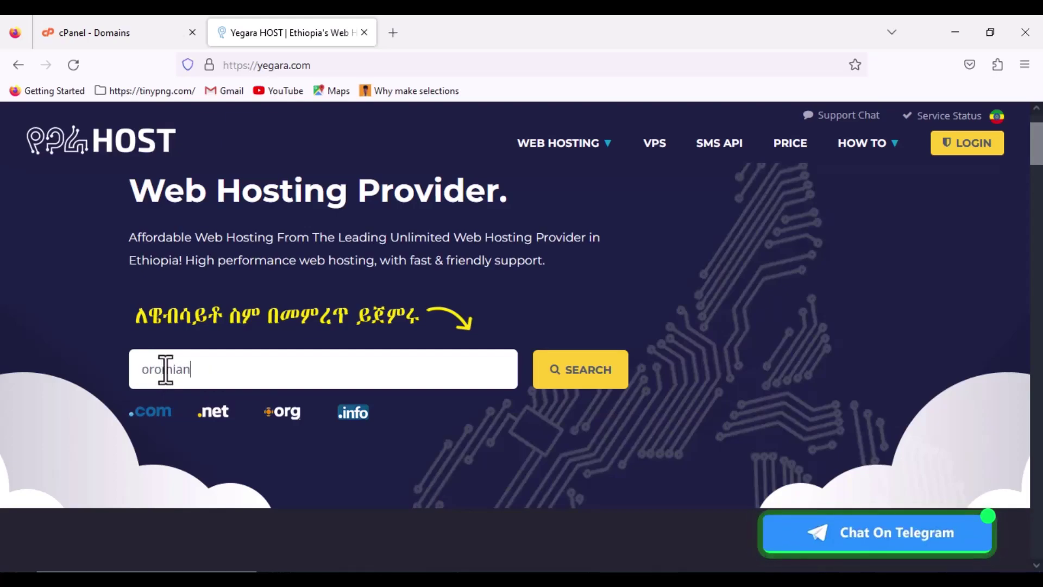
type("times")
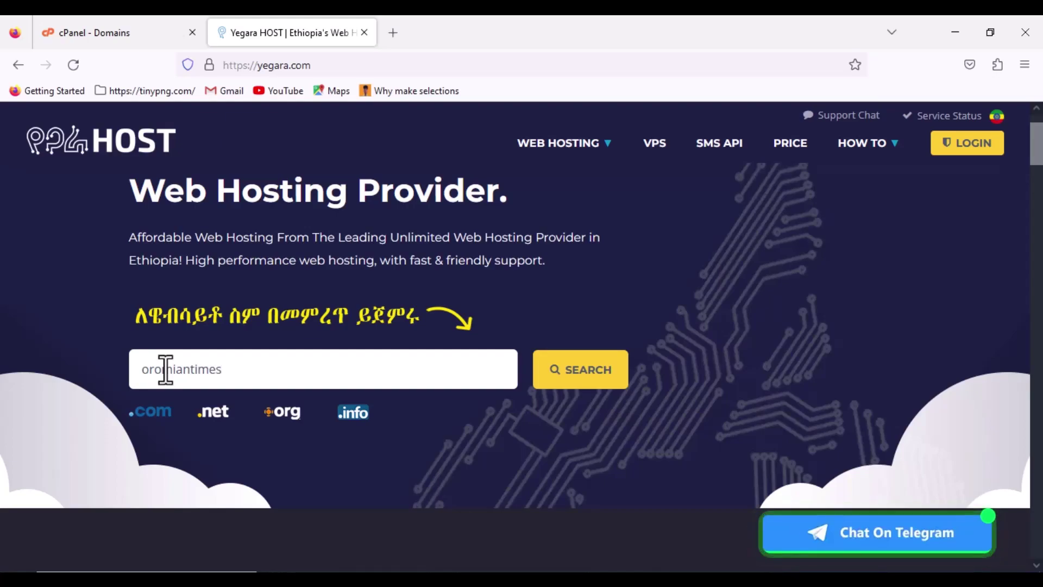
type(".c")
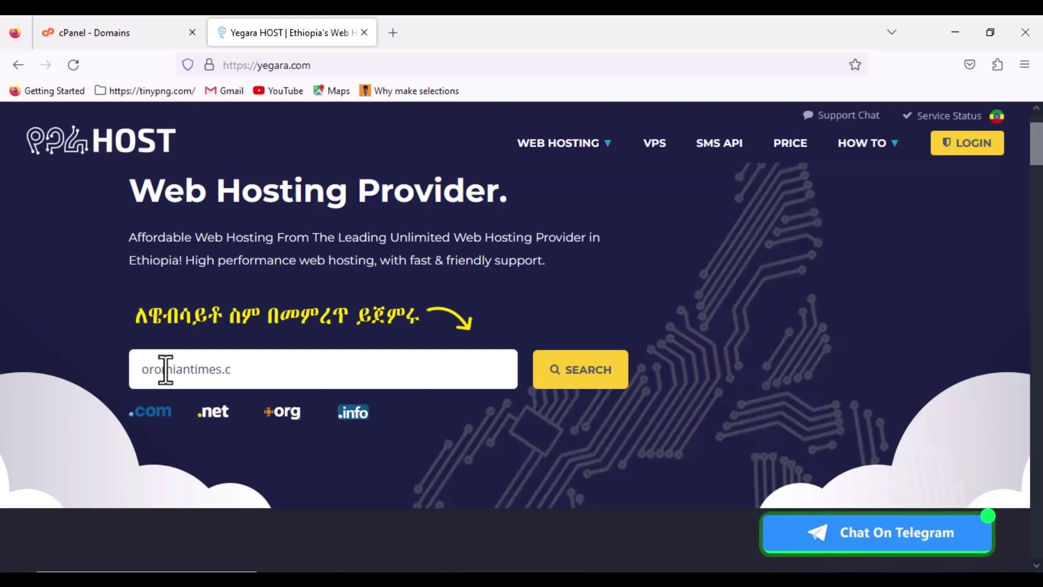
type("om")
key("BackSpace")
type("om")
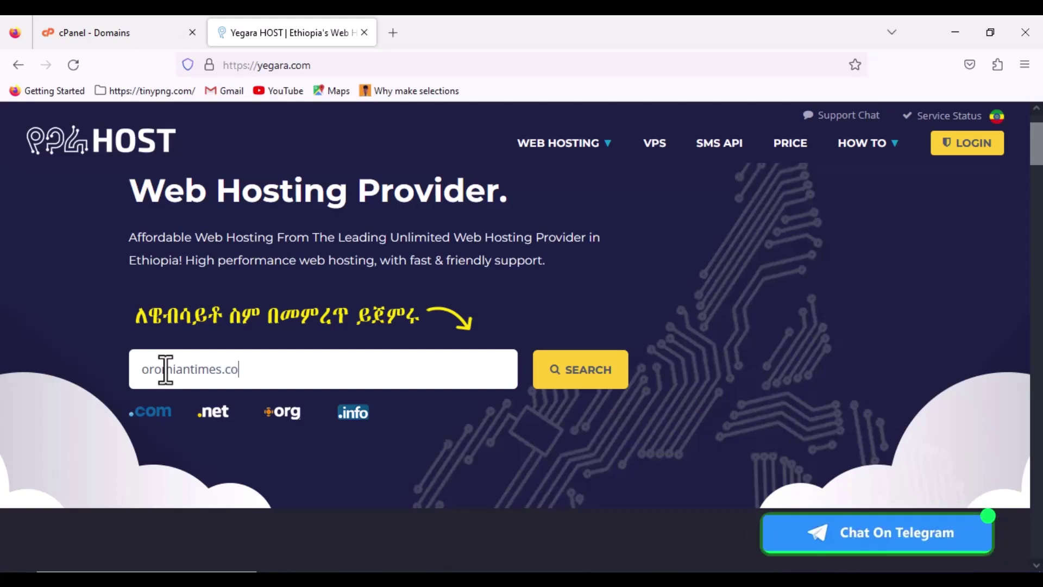
left_click(590, 380)
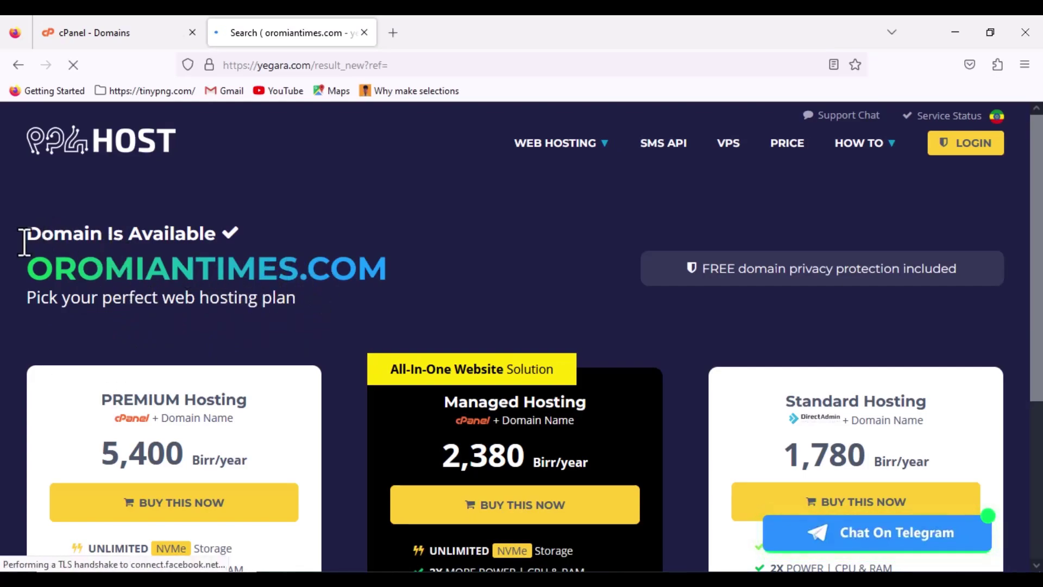
Step: Show all hosting plans for oromiantimes.com and order Business Hosting at 1,980 Birr
left_click_drag(180, 239, 249, 239)
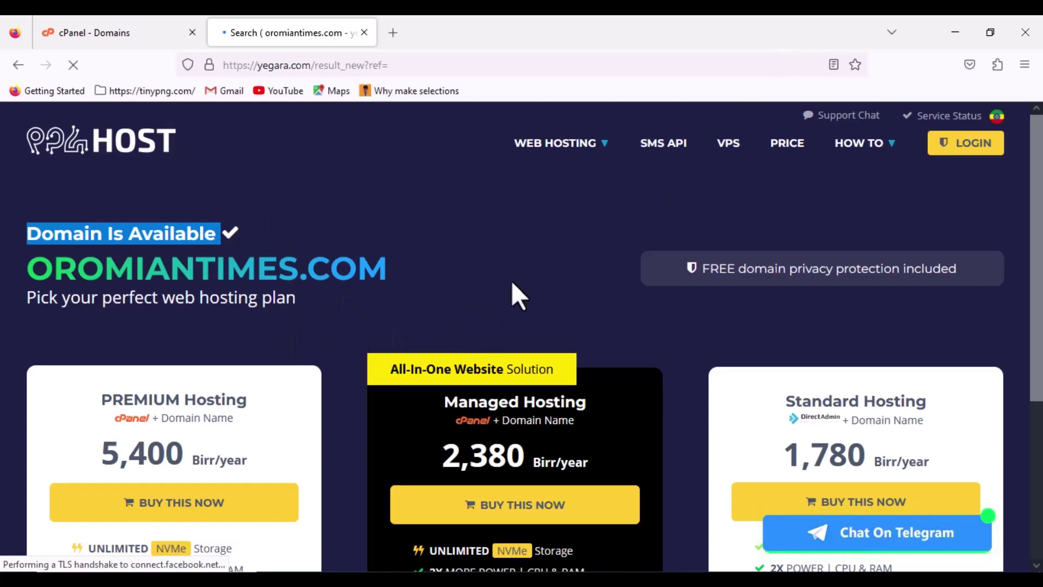
scroll(530, 283, "down", 2)
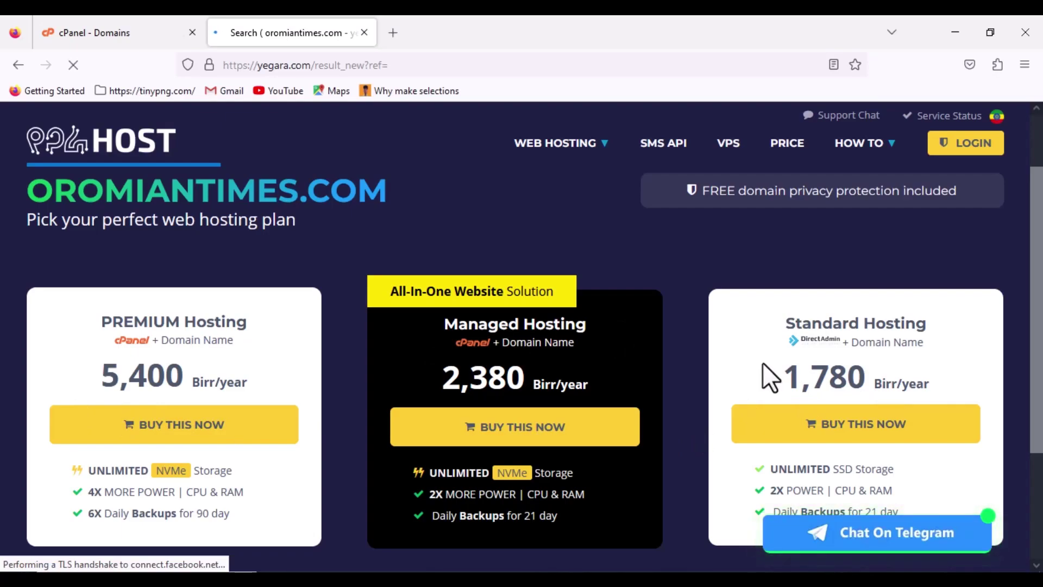
scroll(762, 362, "down", 3)
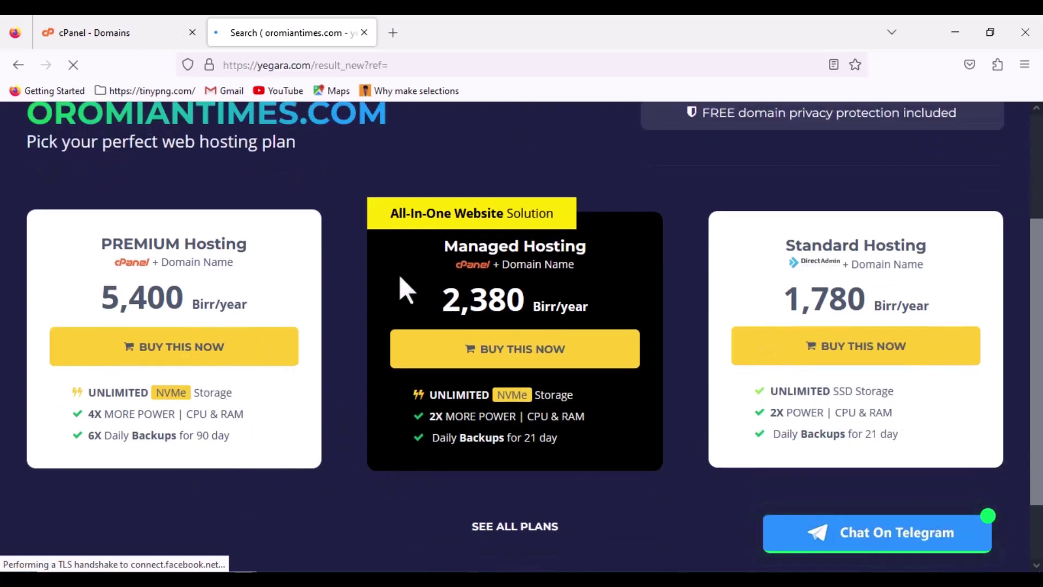
scroll(969, 354, "down", 3)
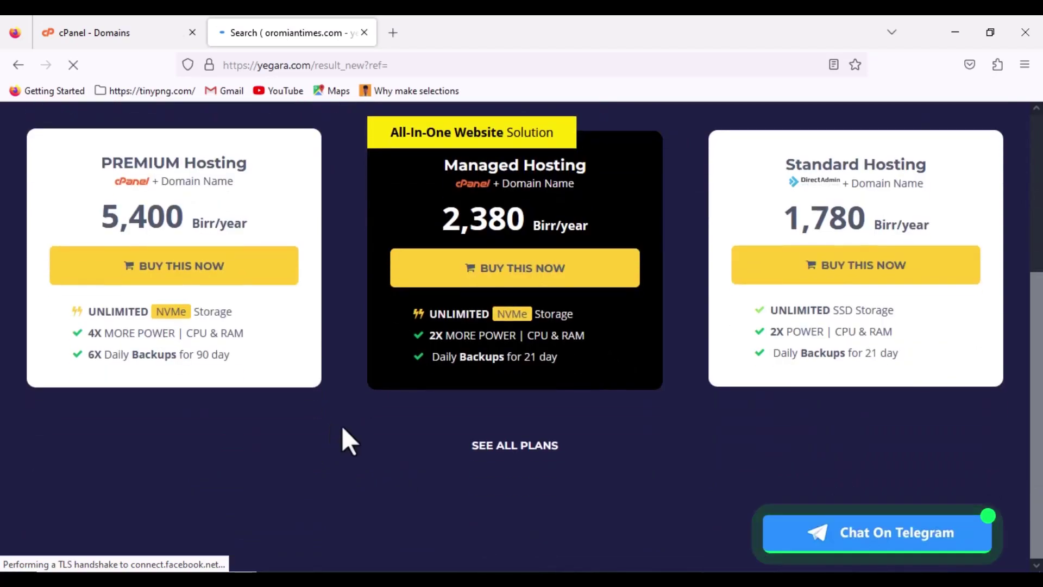
left_click(492, 456)
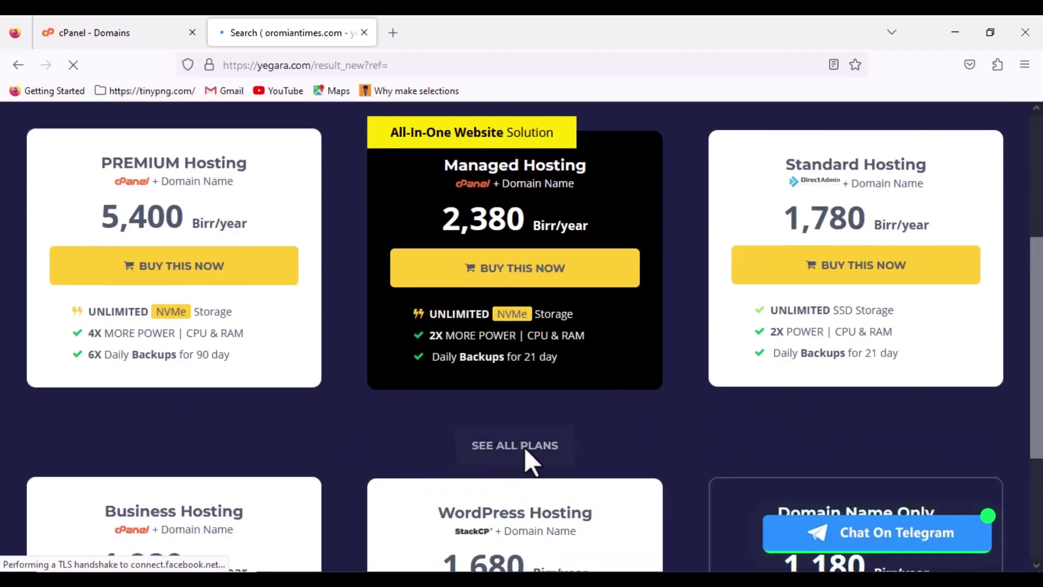
scroll(733, 399, "down", 5)
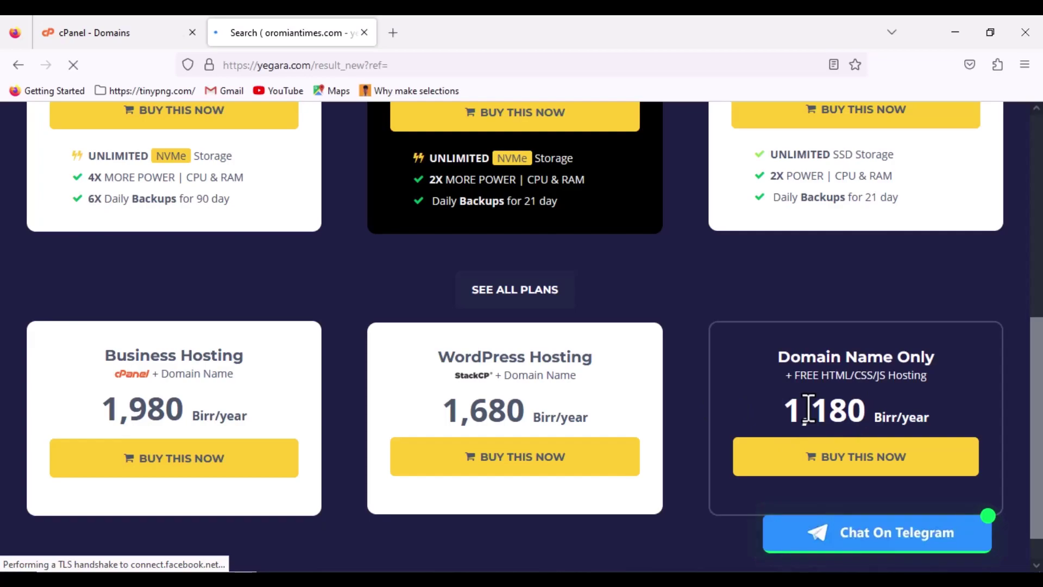
scroll(803, 410, "down", 1)
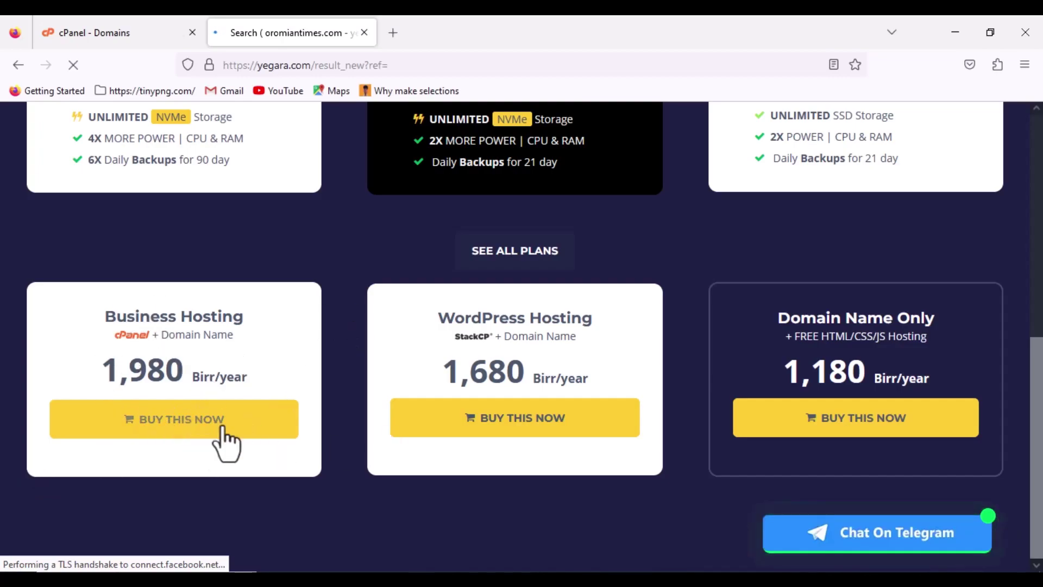
left_click(201, 422)
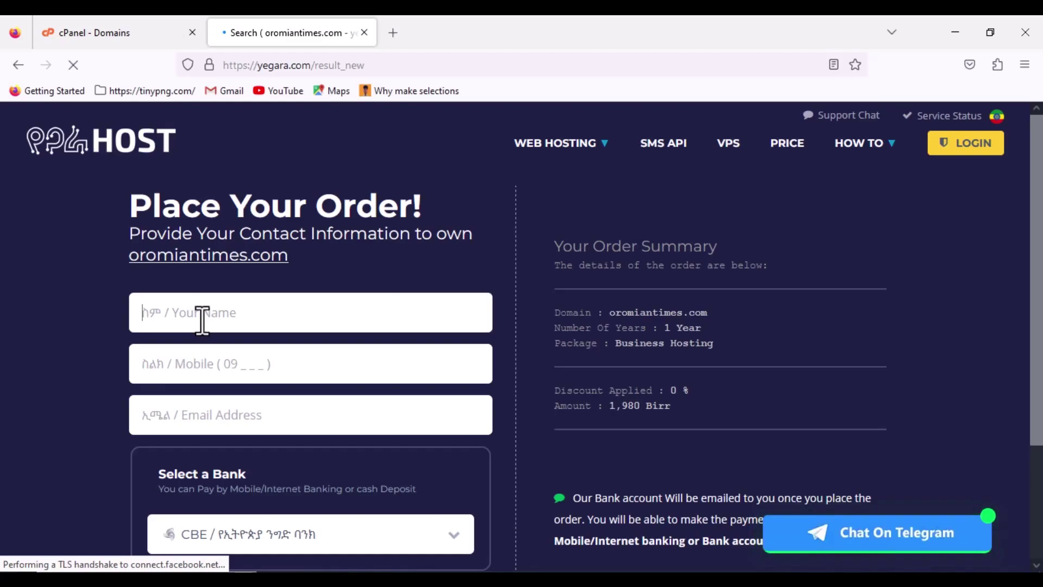
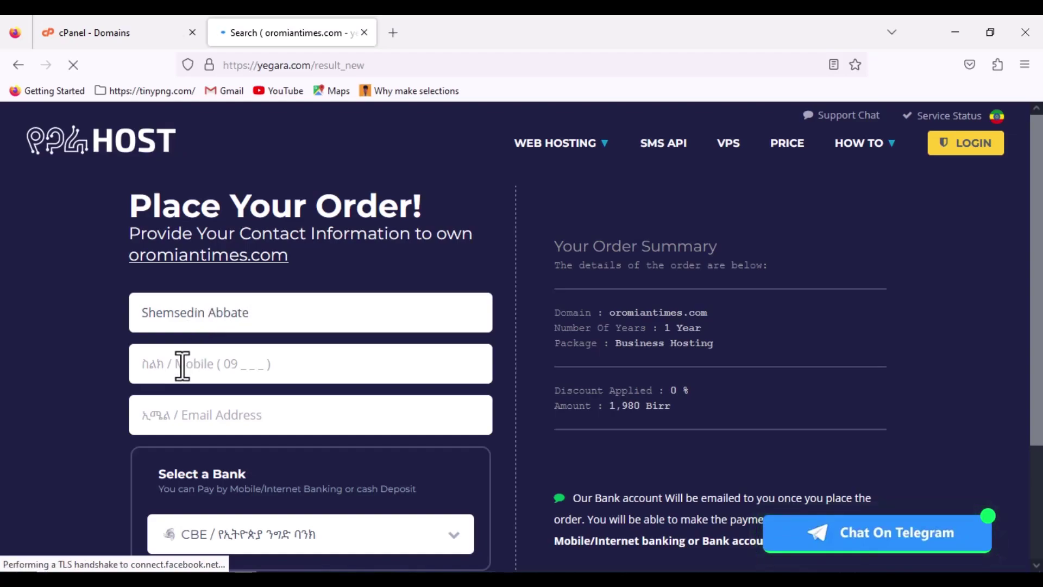
Step: Enter the customer's full name, mobile number and e-mail address in the order form
left_click(176, 365)
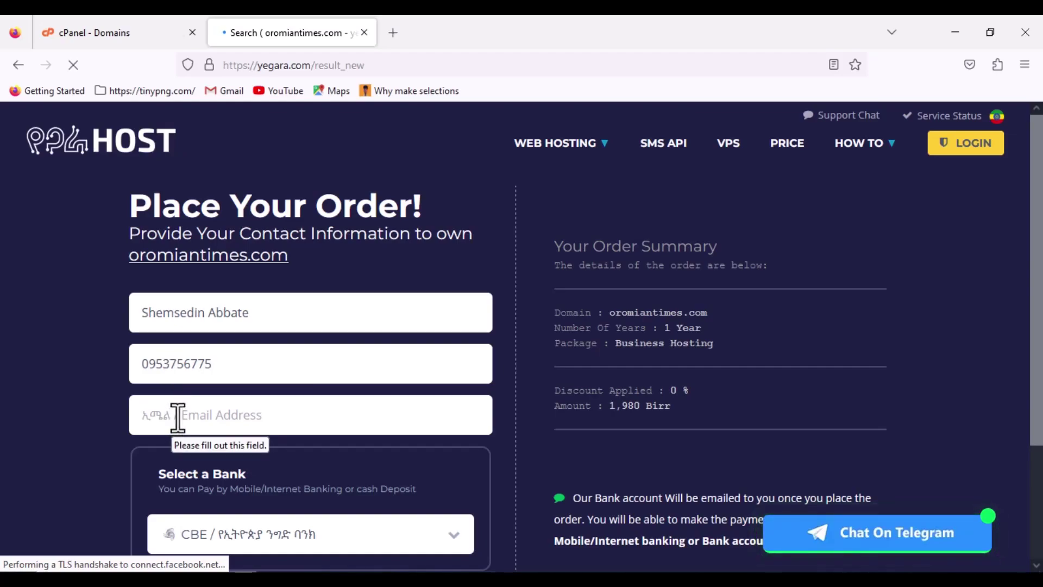
left_click(181, 415)
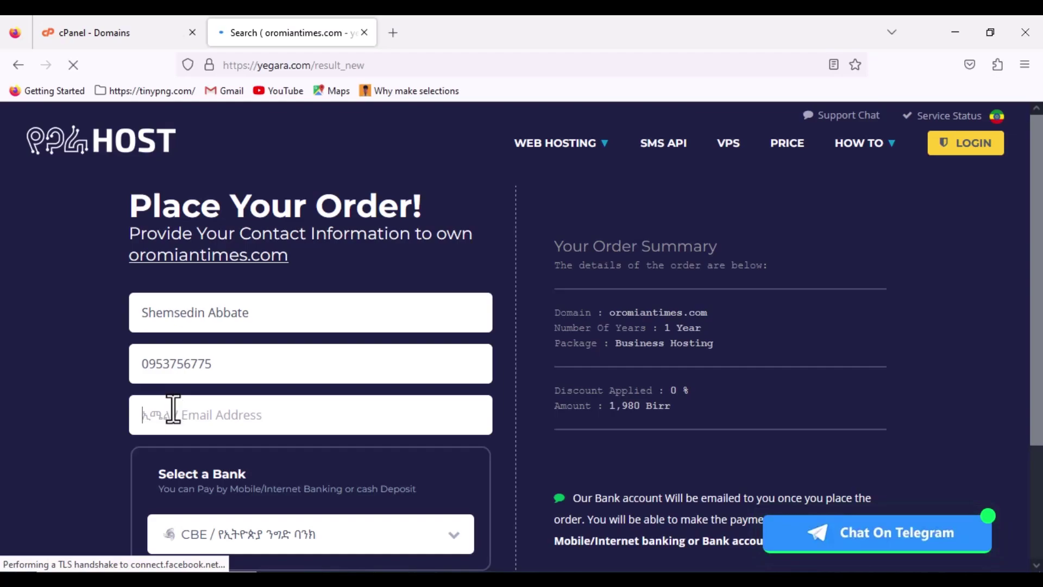
type("a")
type("h")
key("BackSpace")
key("BackSpace")
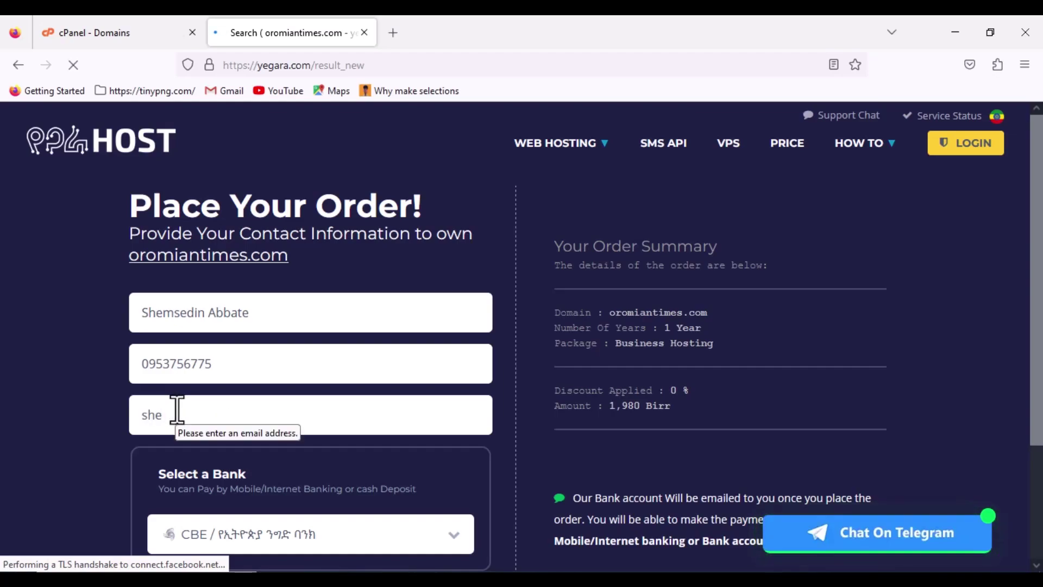
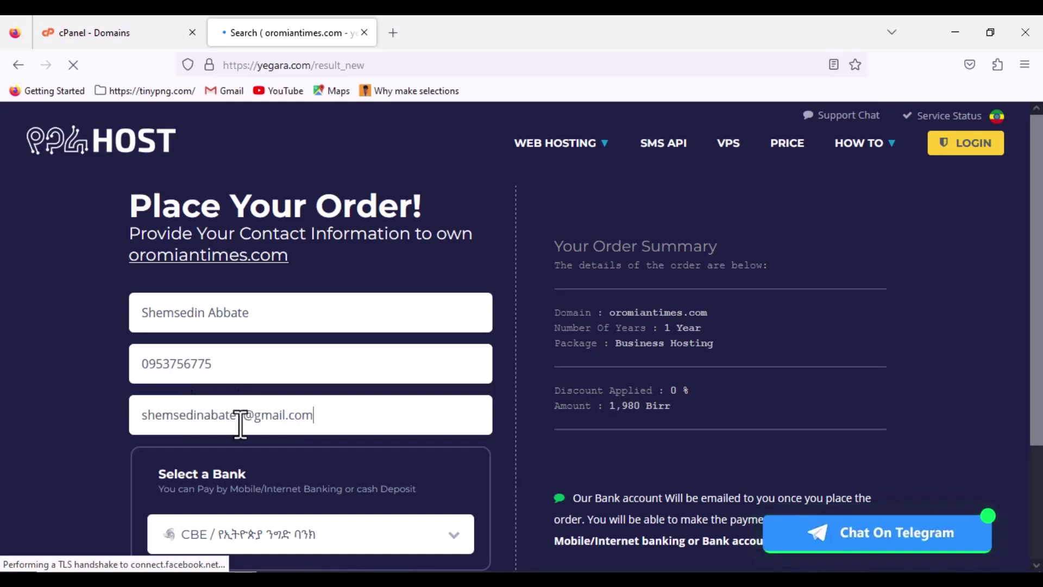
Step: Keep CBE as the selected payment bank
scroll(272, 418, "down", 3)
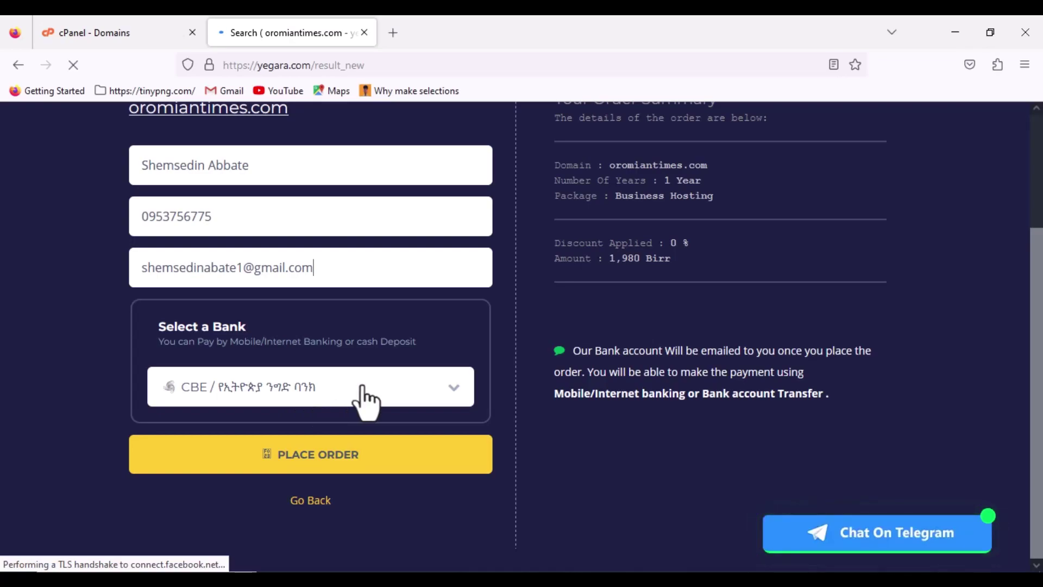
left_click(360, 400)
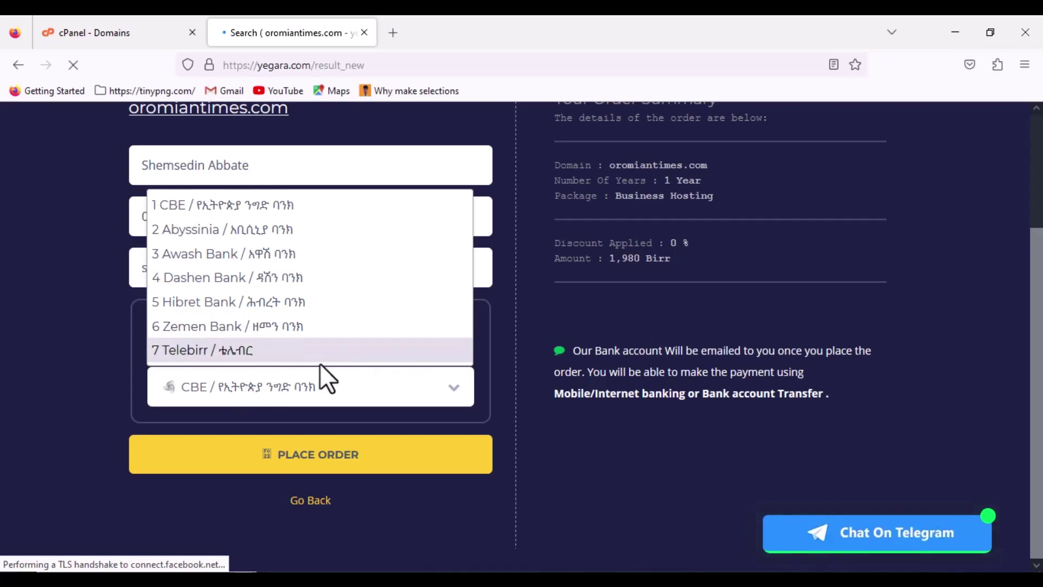
left_click(276, 400)
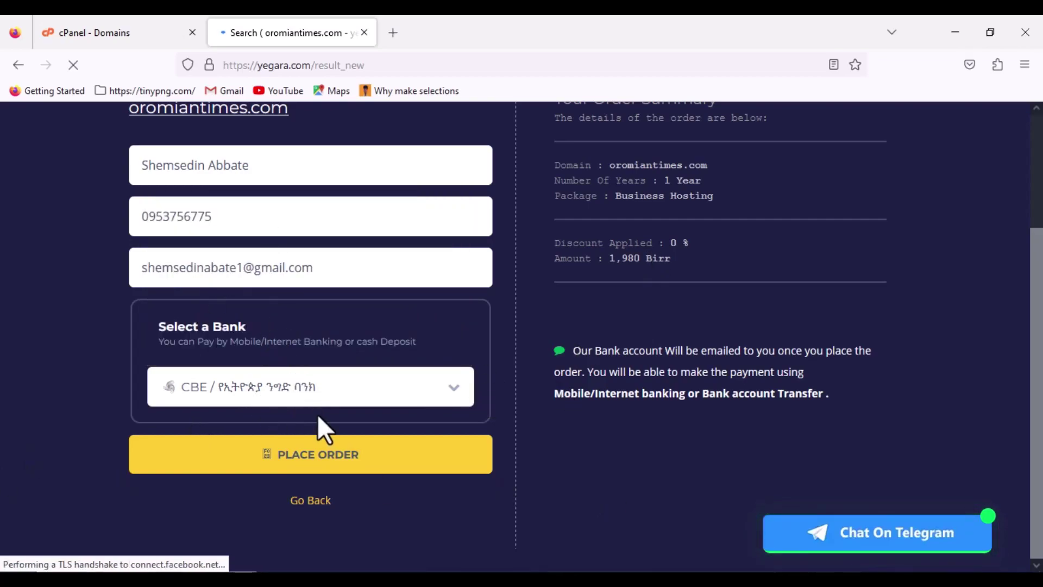
scroll(318, 417, "up", 3)
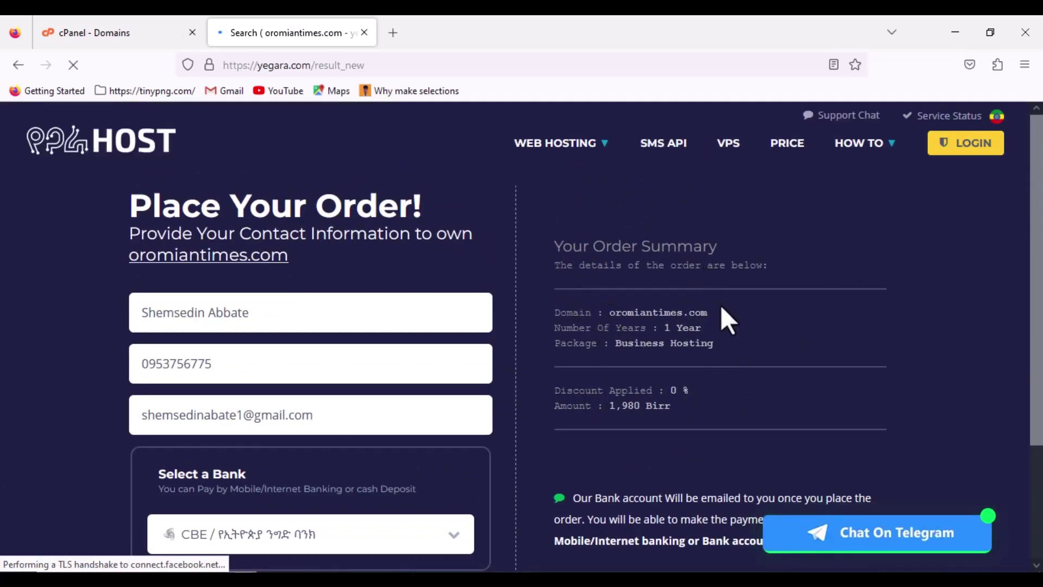
Step: Review the Business Hosting 1-year, 1,980 Birr summary and place the oromiantimes.com order
left_click_drag(722, 307, 686, 401)
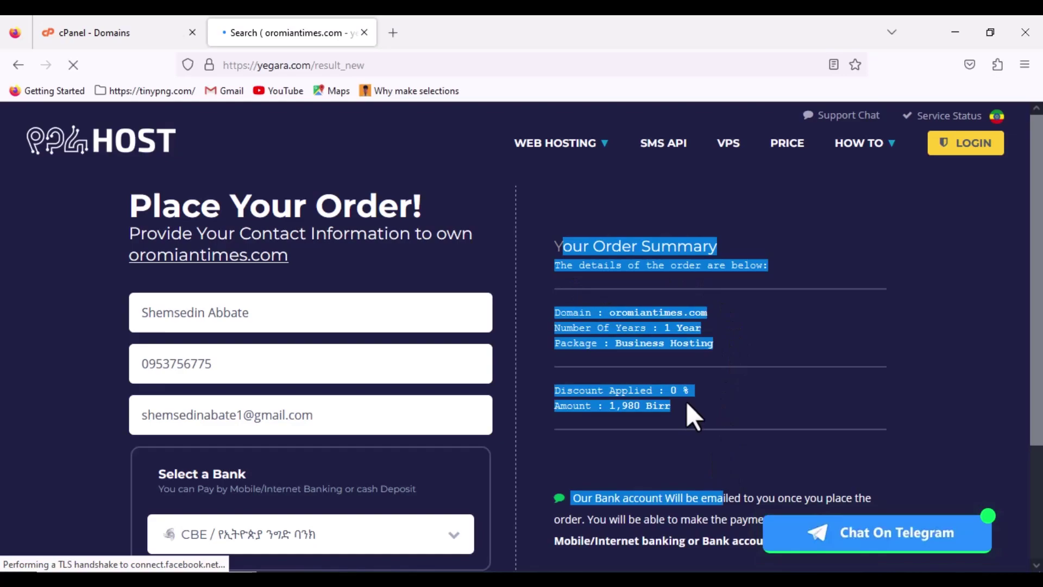
left_click(601, 291)
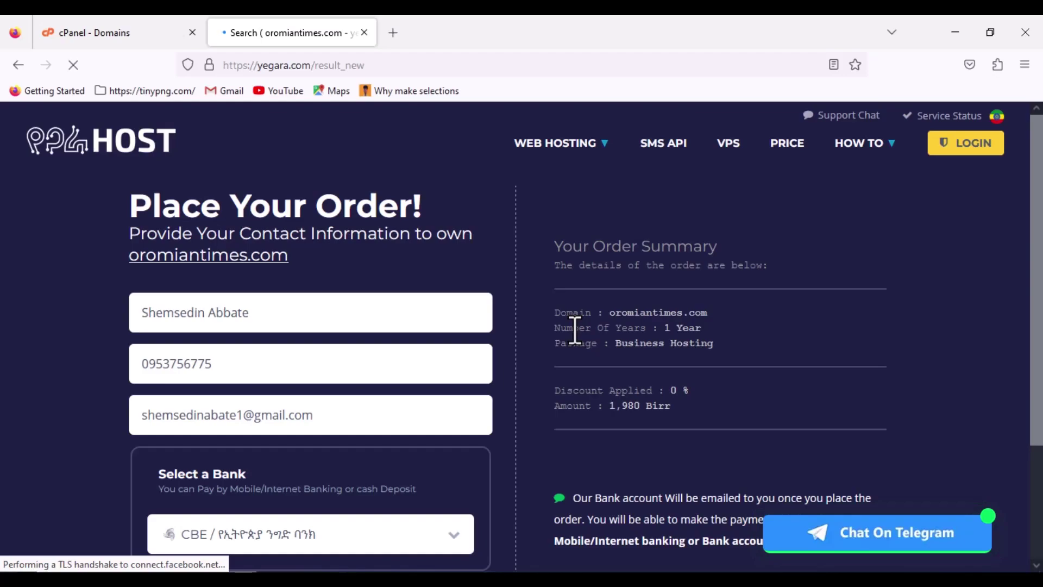
left_click_drag(713, 343, 604, 338)
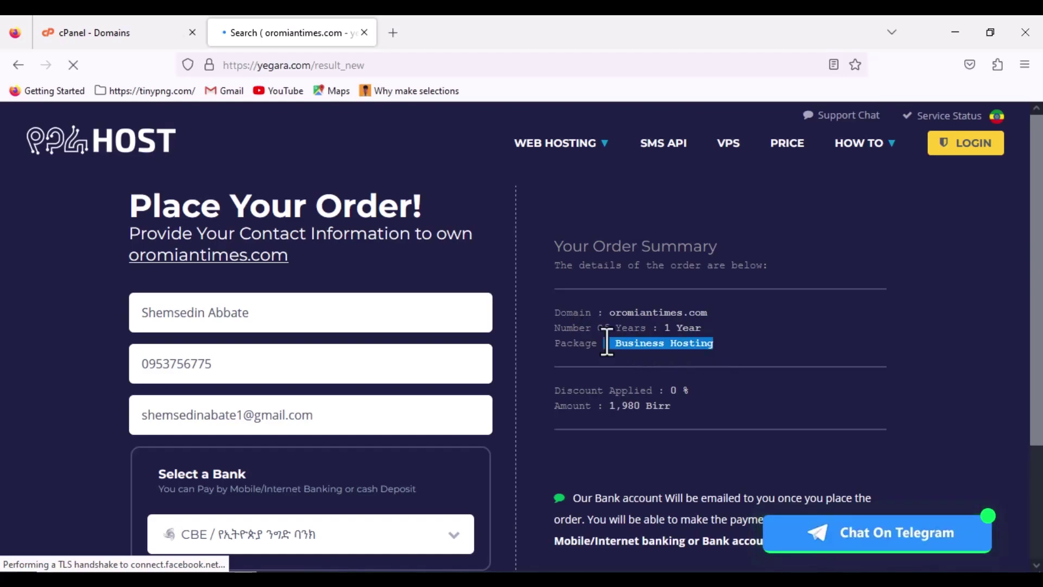
scroll(808, 337, "down", 1)
scroll(761, 317, "down", 3)
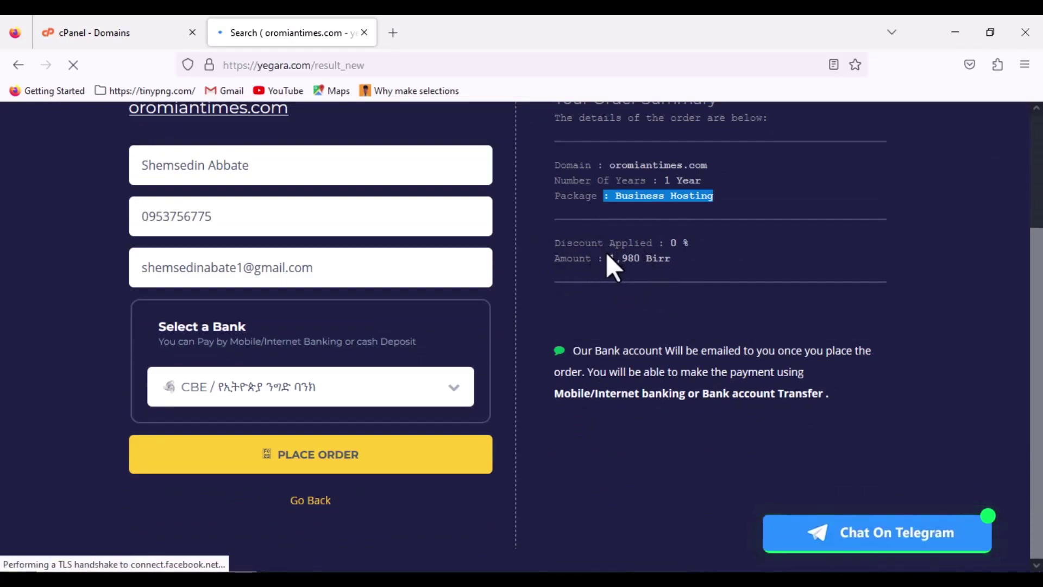
left_click(644, 274)
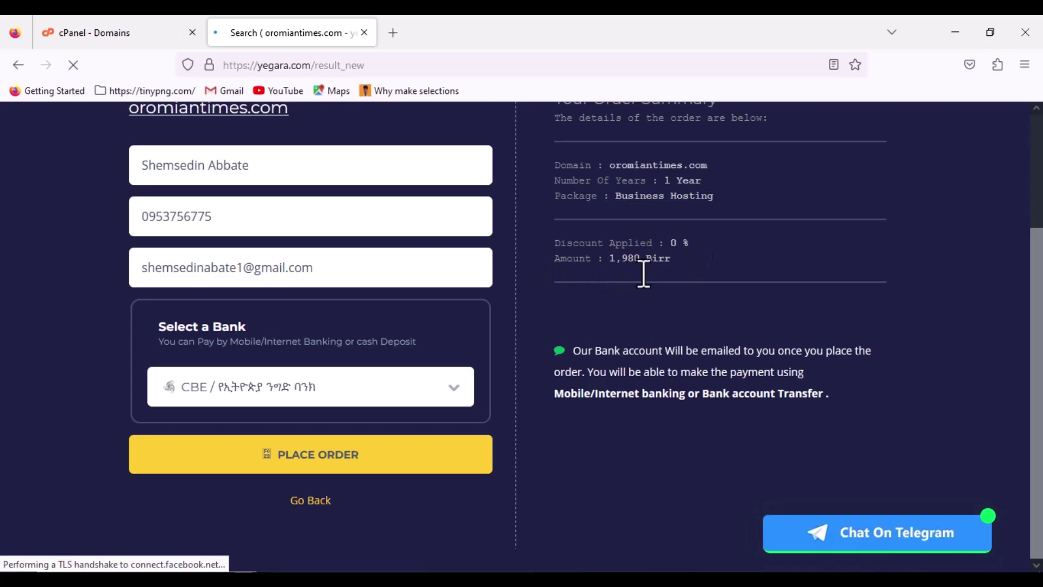
left_click_drag(643, 273, 682, 263)
left_click(627, 257)
left_click_drag(610, 259, 671, 261)
scroll(627, 295, "up", 1)
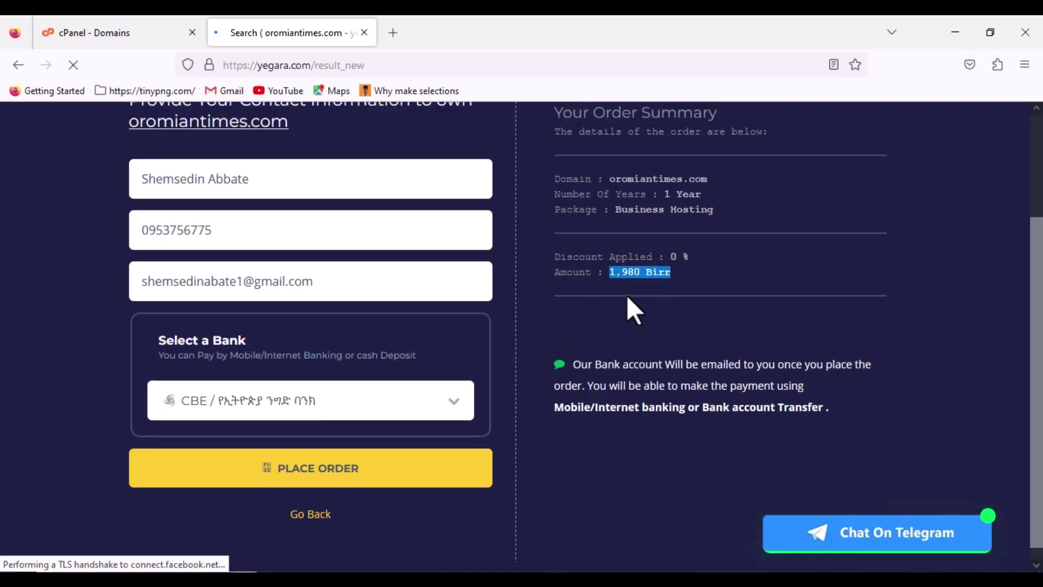
scroll(627, 298, "up", 3)
scroll(551, 307, "down", 3)
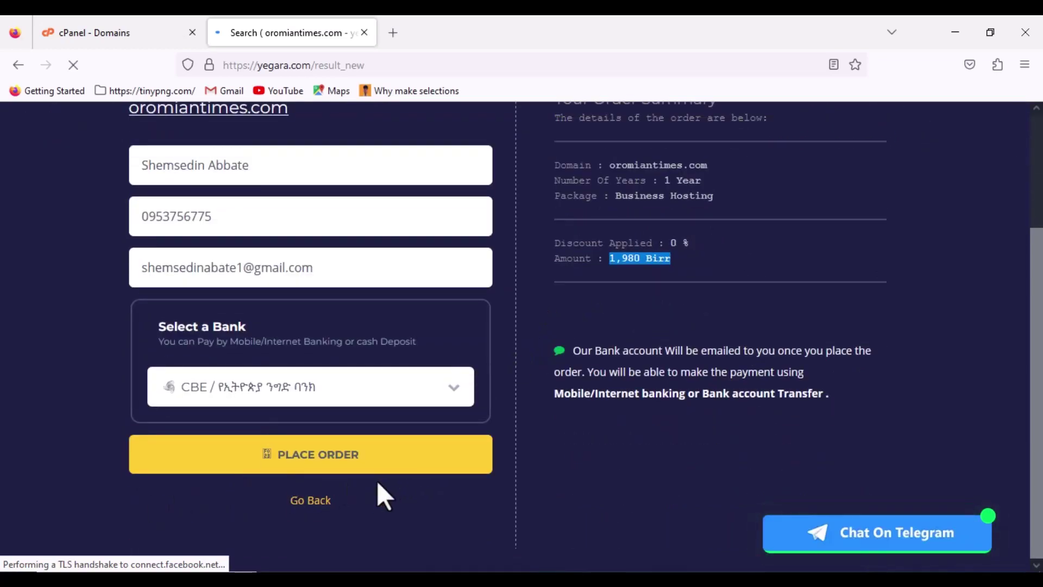
left_click(327, 466)
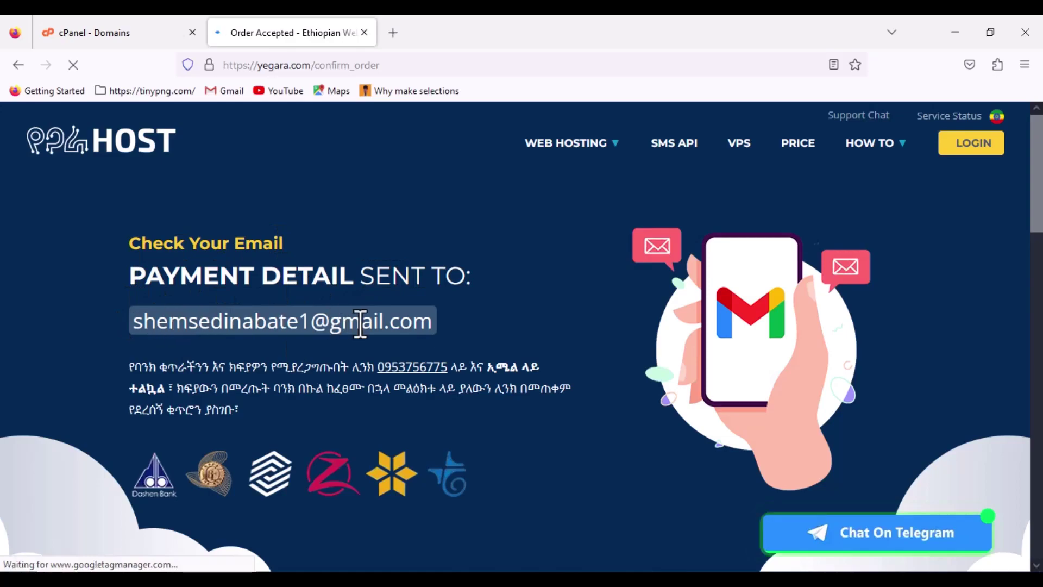
Step: Scroll through the Order Accepted page to review the payment details
scroll(525, 332, "down", 10)
scroll(523, 319, "up", 10)
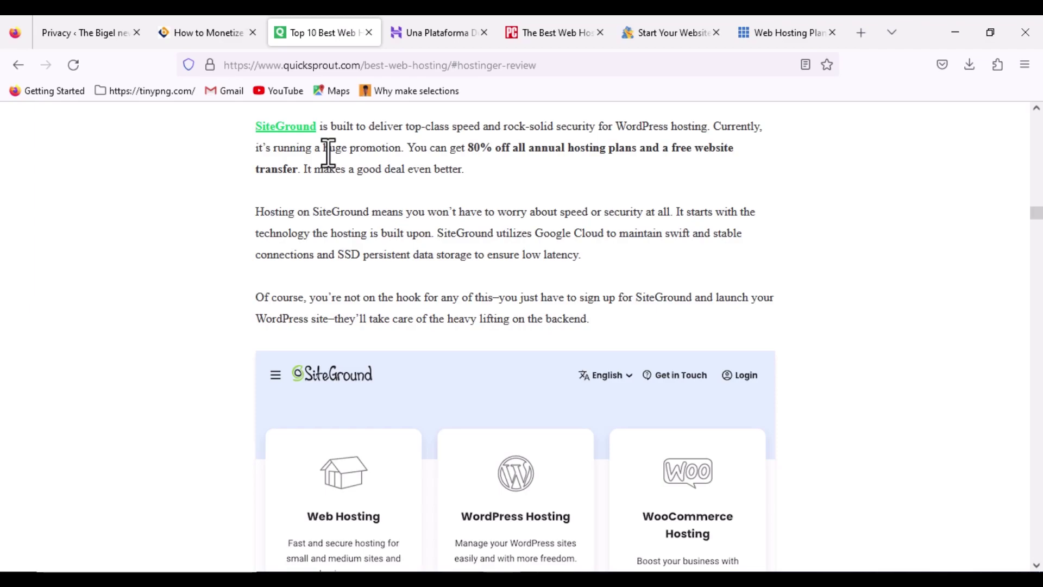
Step: Flip through the Hostinger, Bluehost and HostGator offer tabs, ending on Hostinger's up-to-81%-off page
left_click(410, 26)
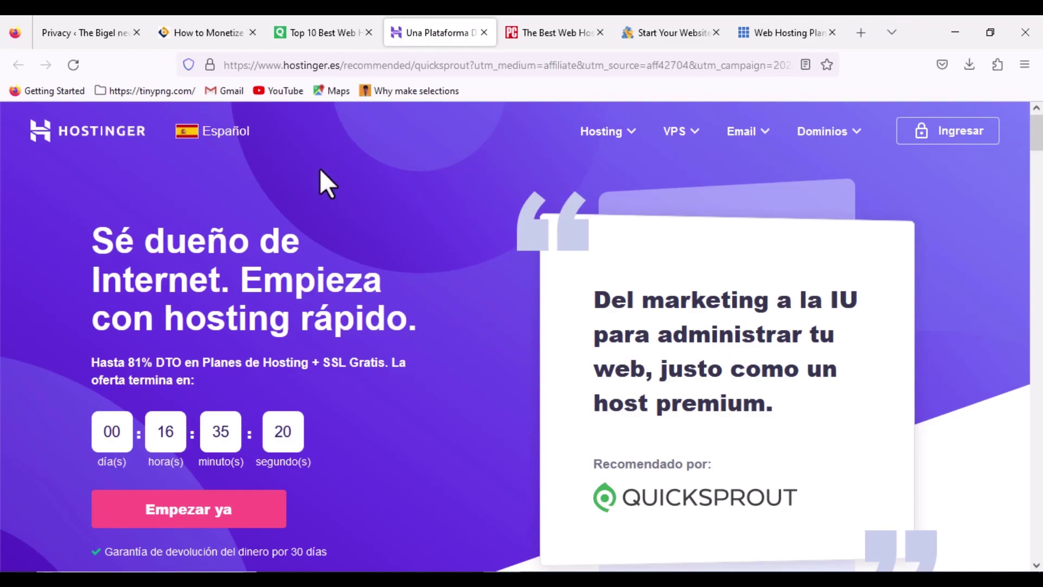
left_click(755, 25)
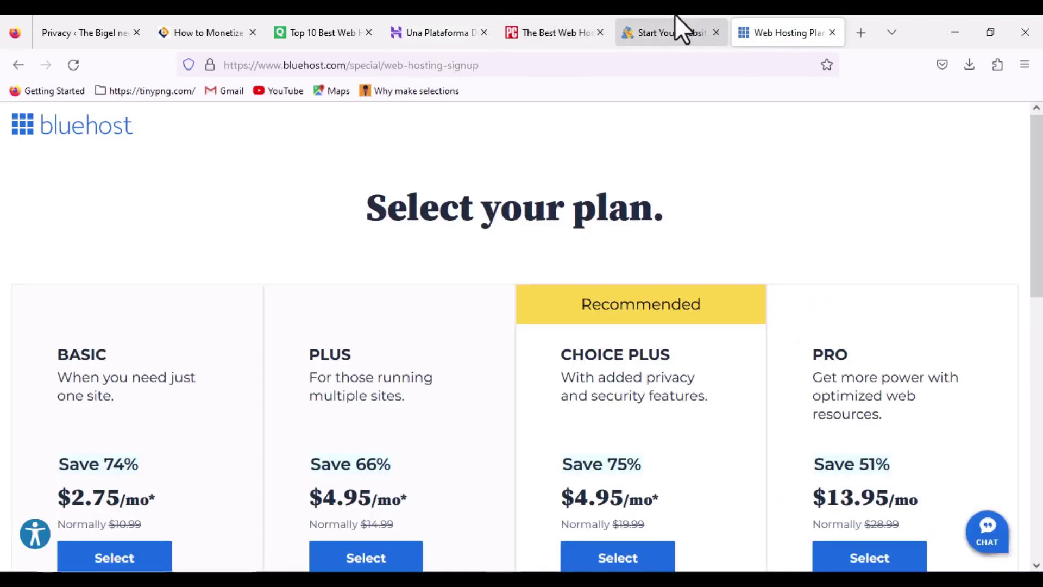
left_click(669, 26)
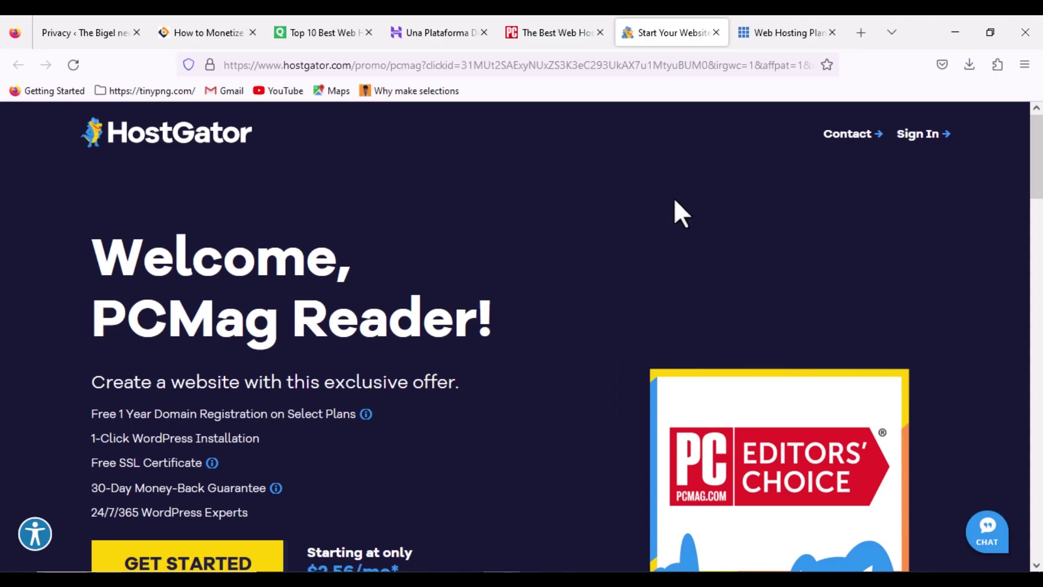
left_click(460, 30)
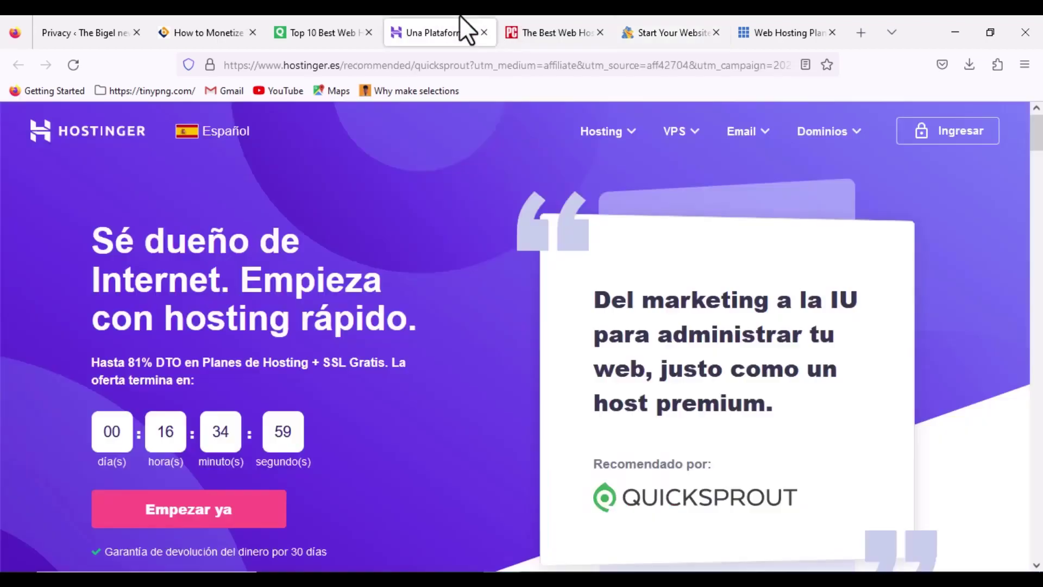
Step: Scroll through Hostinger's plans: 1 site with 50 GB SSD, 100 sites with 100 GB, 100 sites with 200 GB
scroll(728, 293, "down", 8)
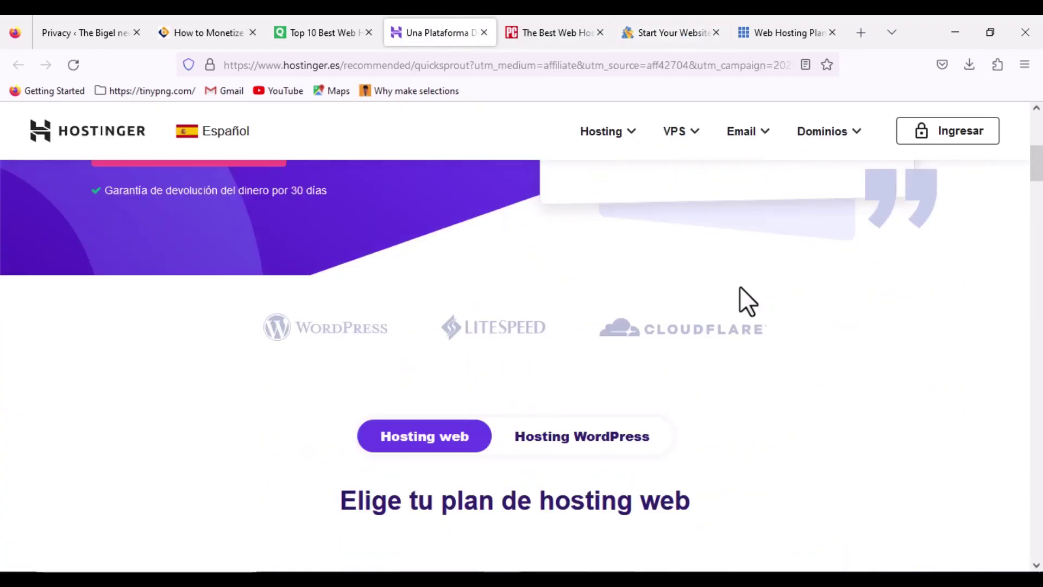
scroll(743, 296, "down", 5)
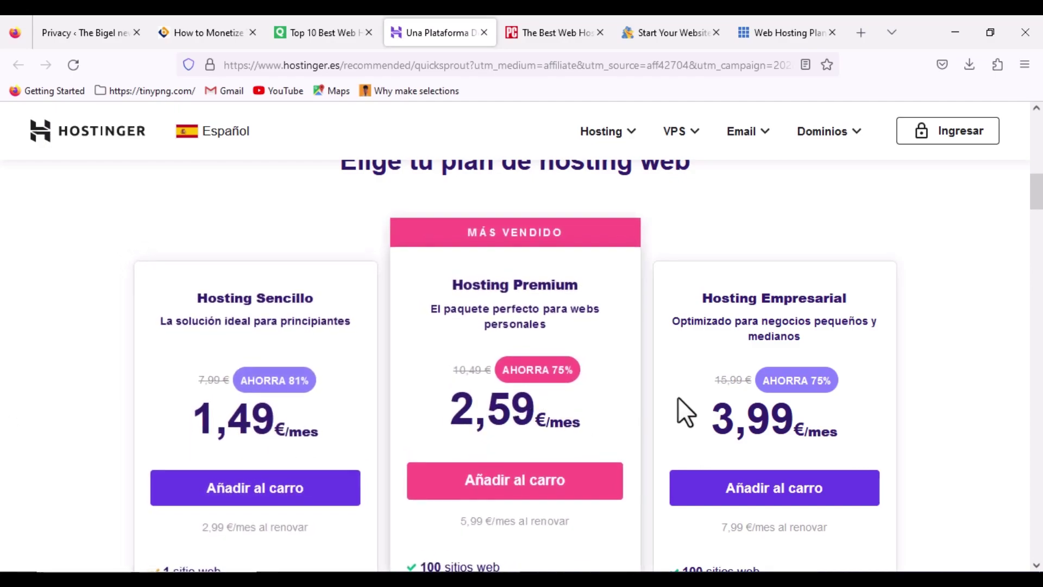
scroll(261, 404, "down", 3)
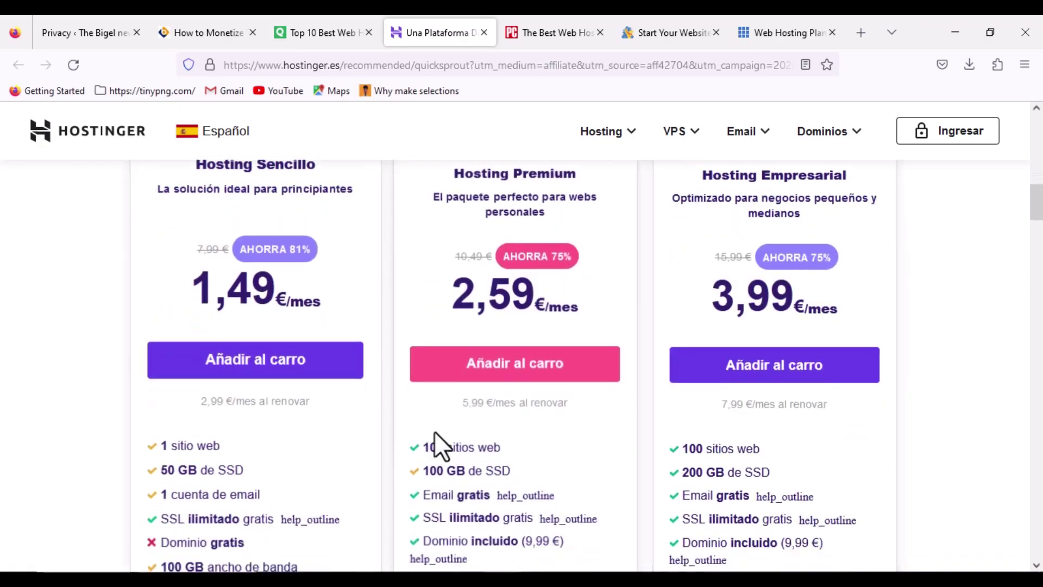
scroll(463, 370, "down", 7)
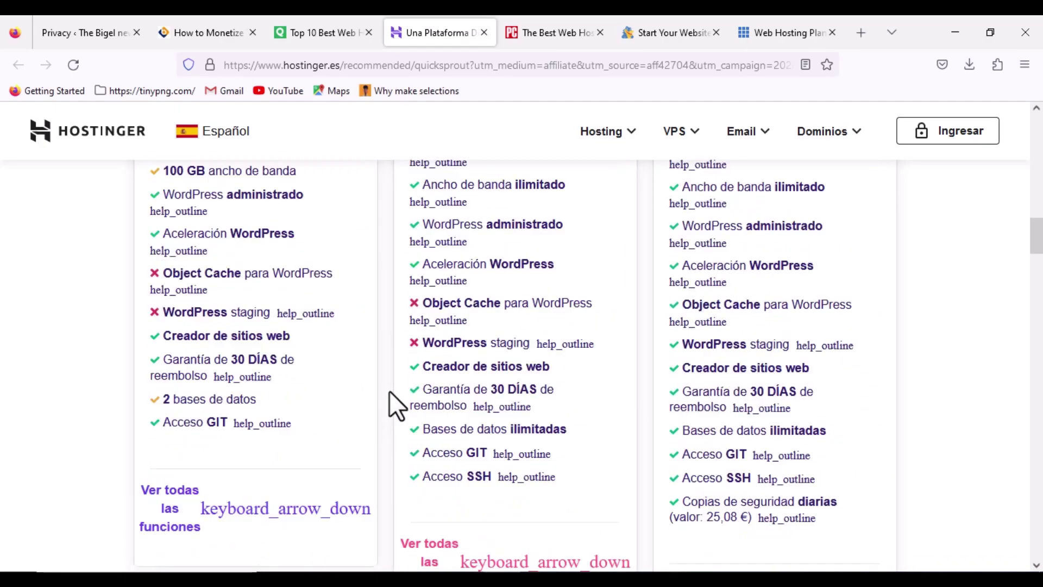
scroll(500, 365, "down", 6)
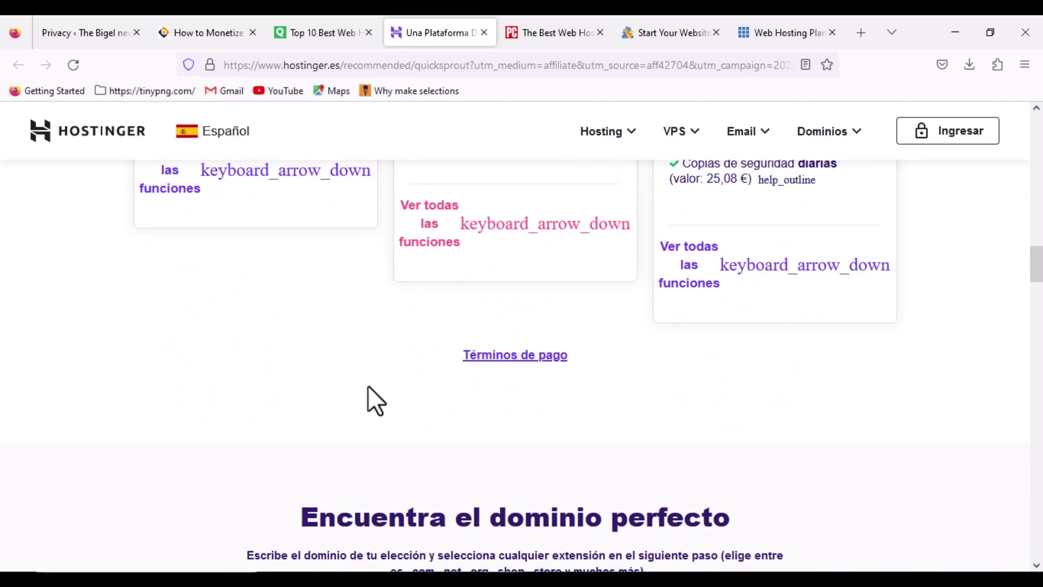
scroll(239, 421, "down", 4)
scroll(232, 408, "down", 2)
scroll(858, 353, "down", 7)
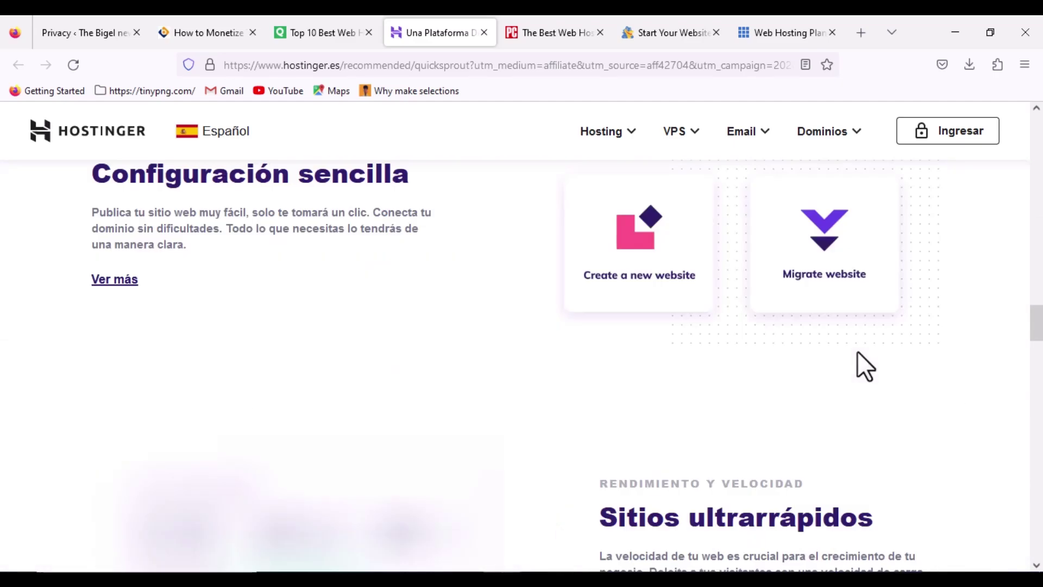
scroll(759, 389, "up", 12)
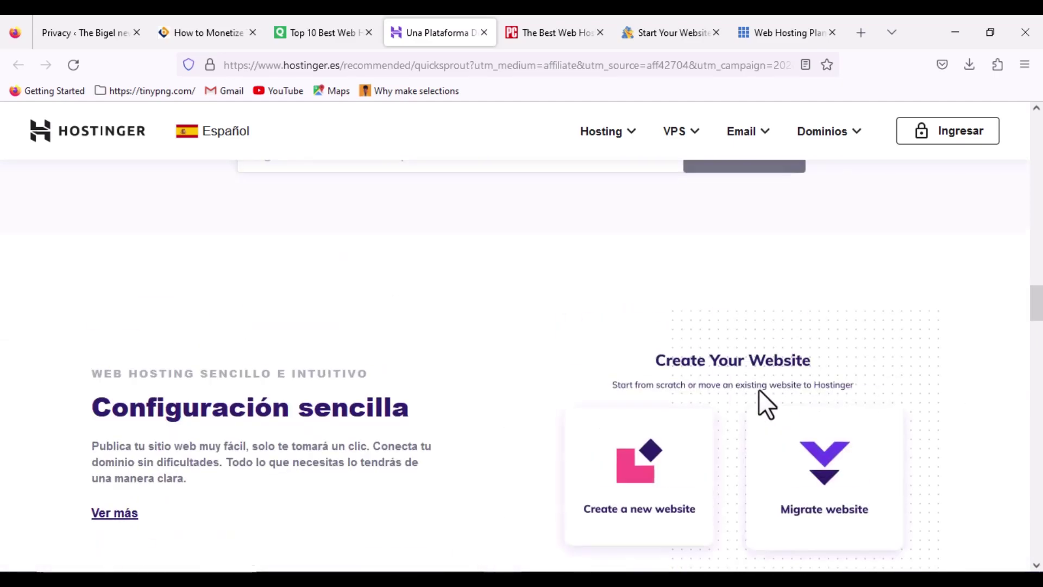
scroll(758, 389, "up", 14)
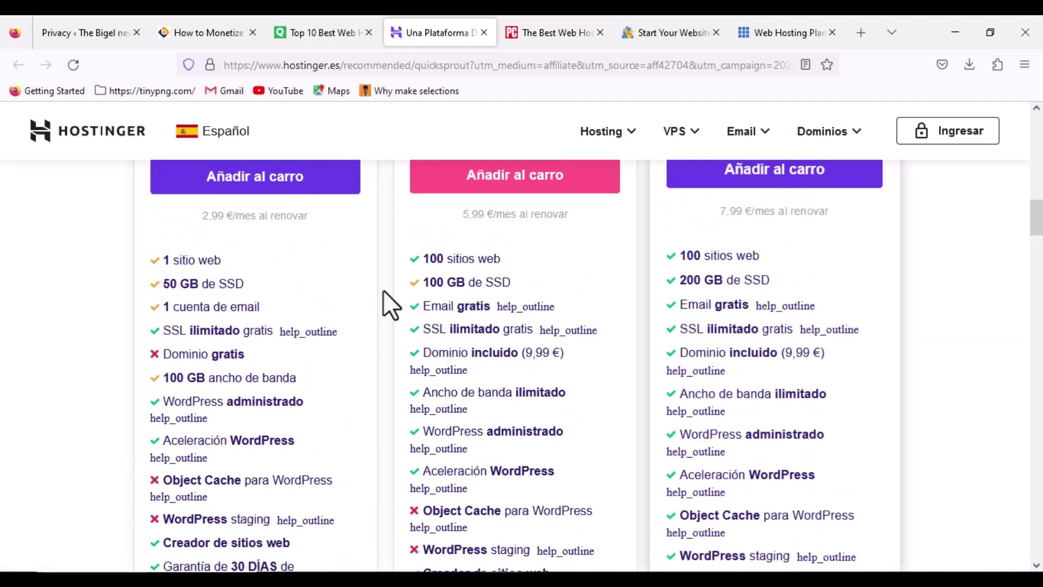
scroll(237, 270, "up", 3)
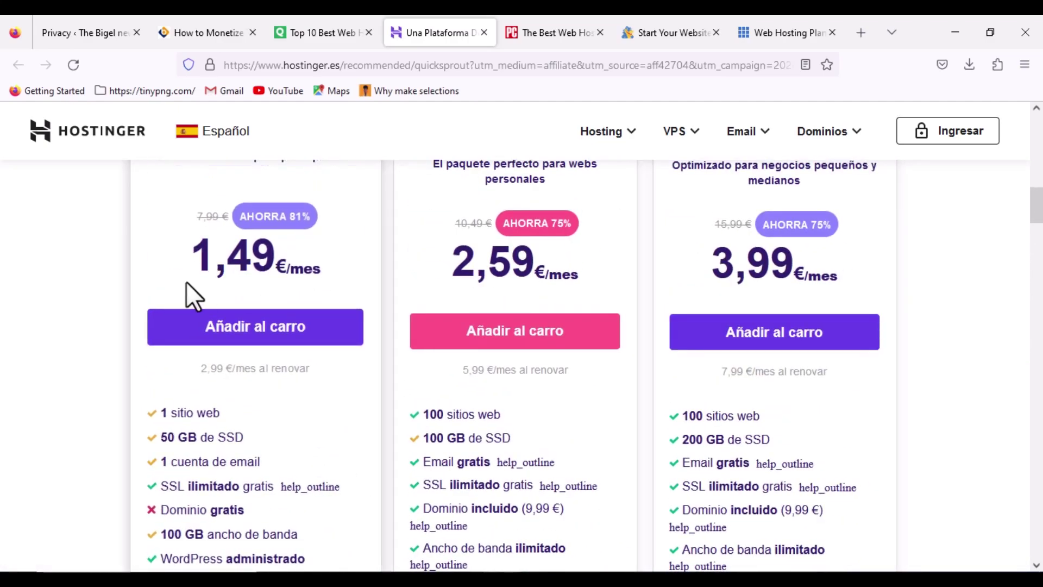
scroll(306, 268, "down", 5)
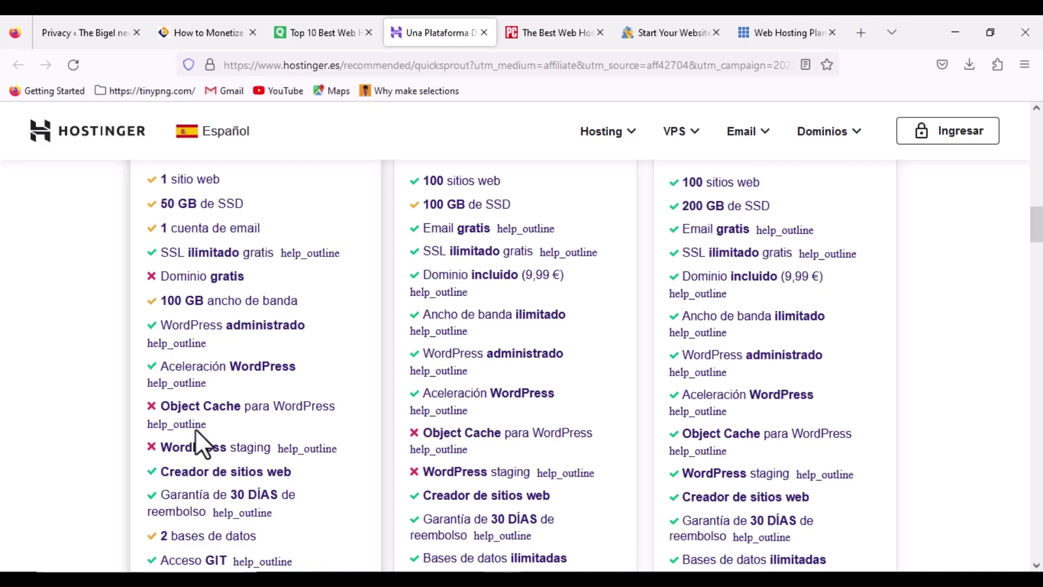
Step: Choose a different country version of Hostinger from the Español selector, then move to Bluehost's plans
left_click(191, 140)
scroll(598, 288, "down", 4)
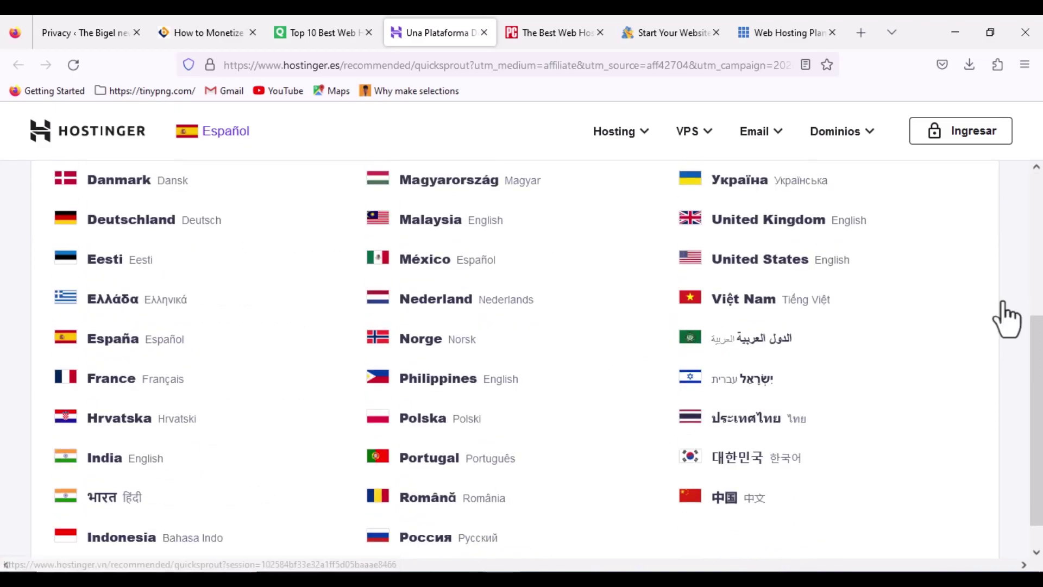
scroll(543, 500, "down", 1)
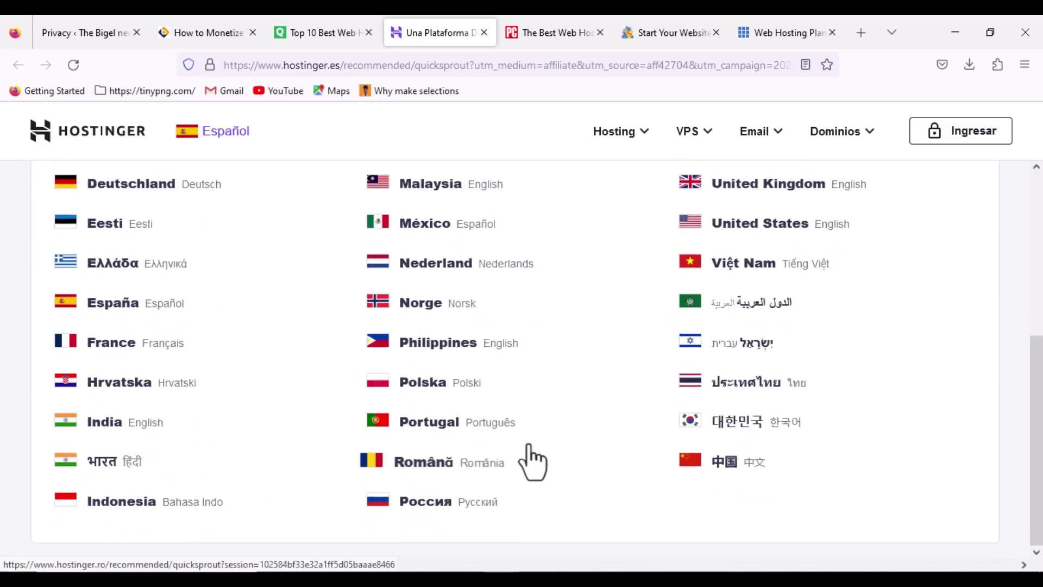
scroll(426, 391, "up", 3)
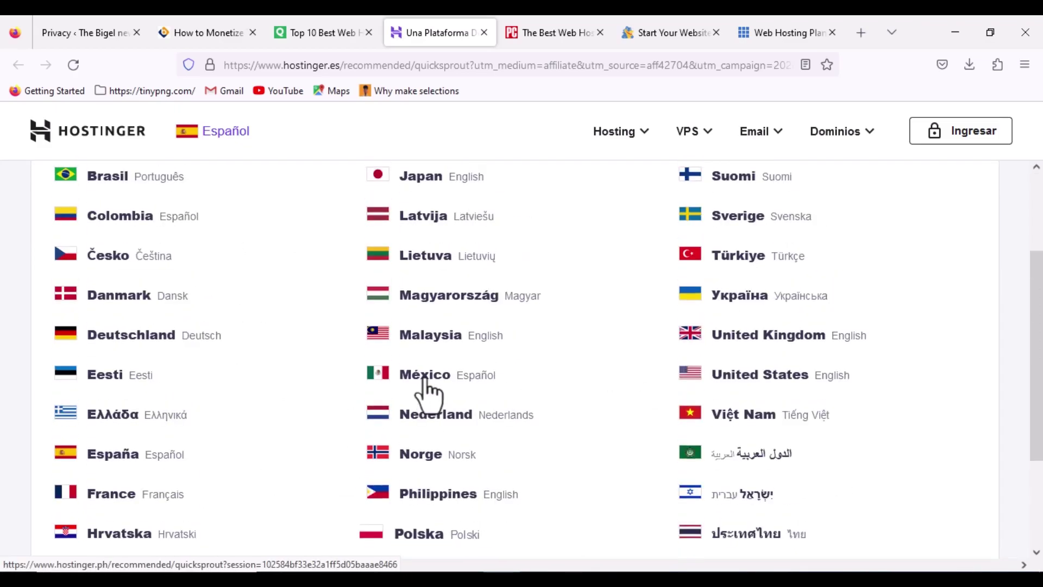
left_click(844, 379)
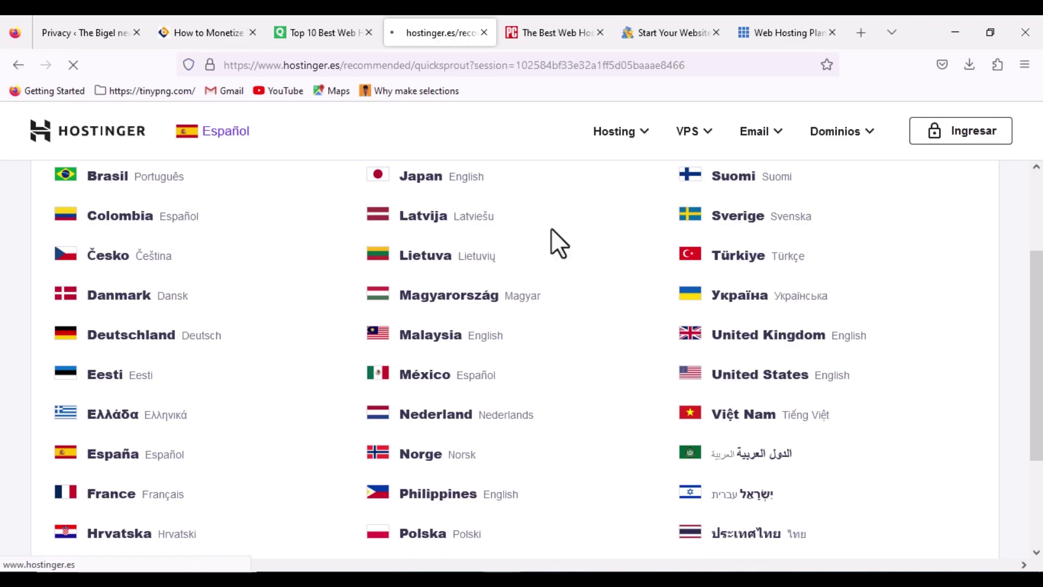
left_click(791, 17)
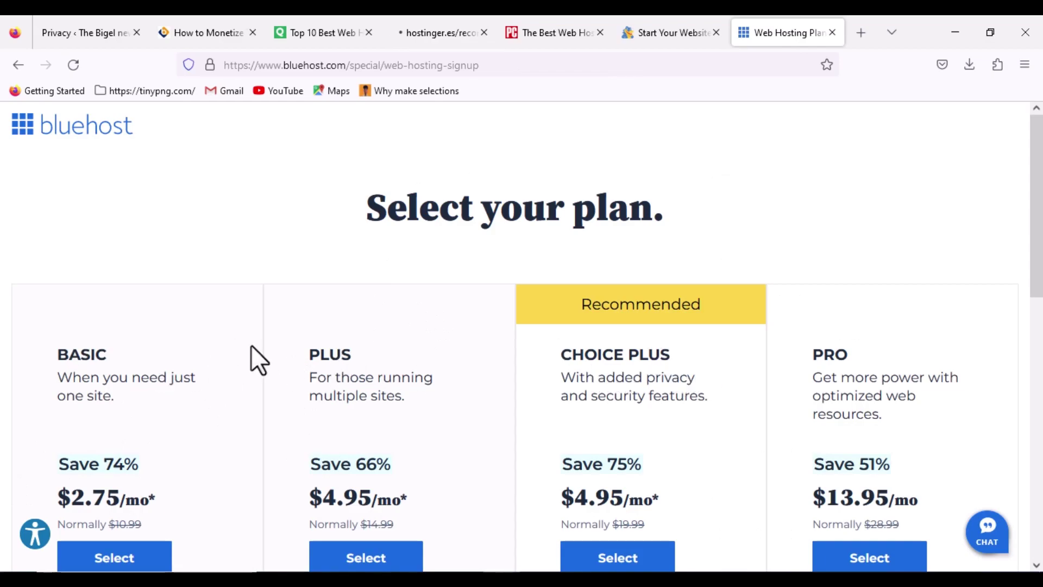
Step: Highlight Bluehost's 24/7 support, Free SSL Certificate and Free CDN Included features
scroll(743, 371, "down", 2)
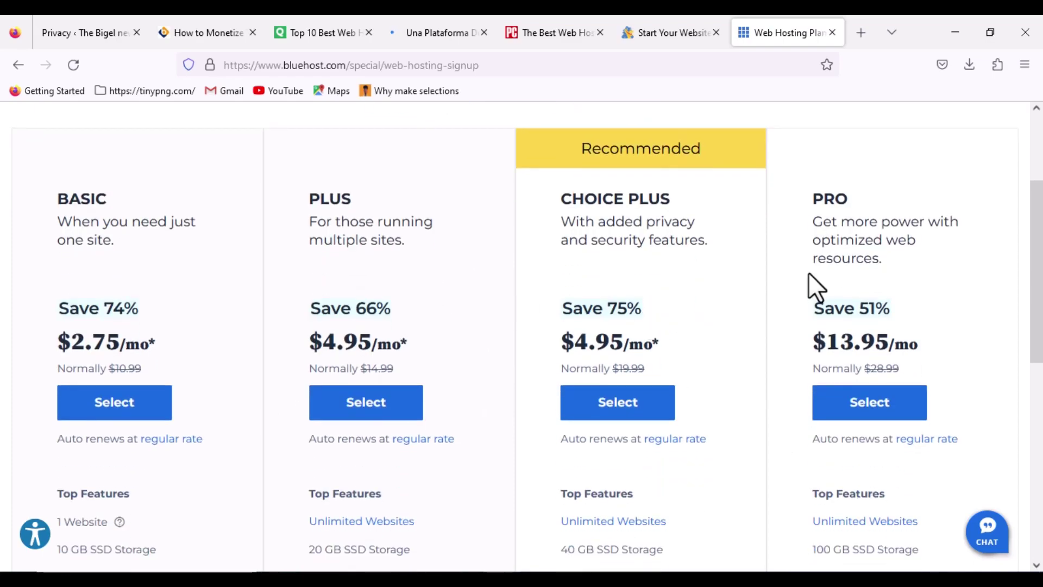
scroll(70, 442, "down", 3)
scroll(136, 382, "down", 2)
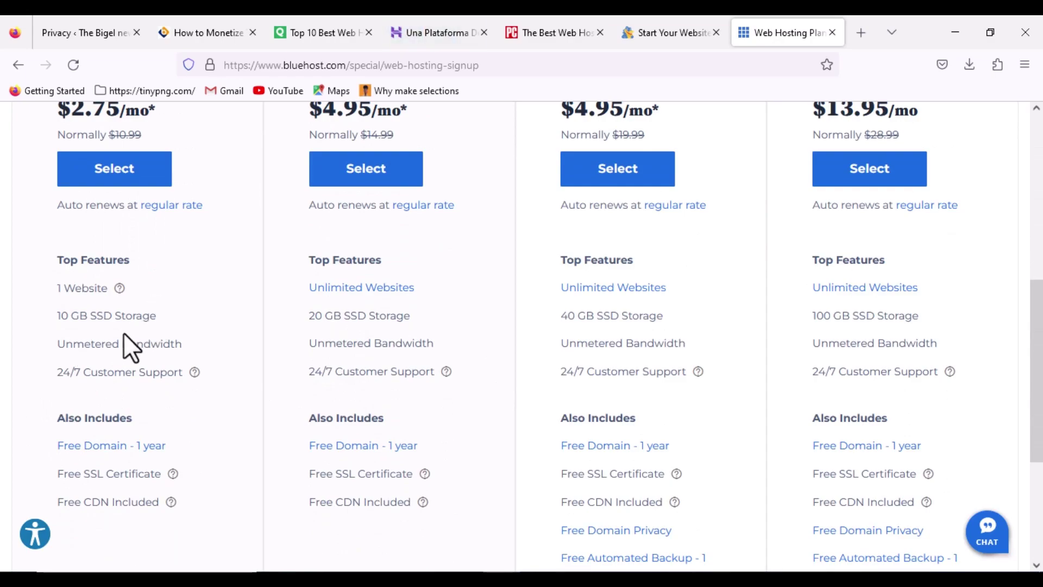
scroll(217, 323, "down", 2)
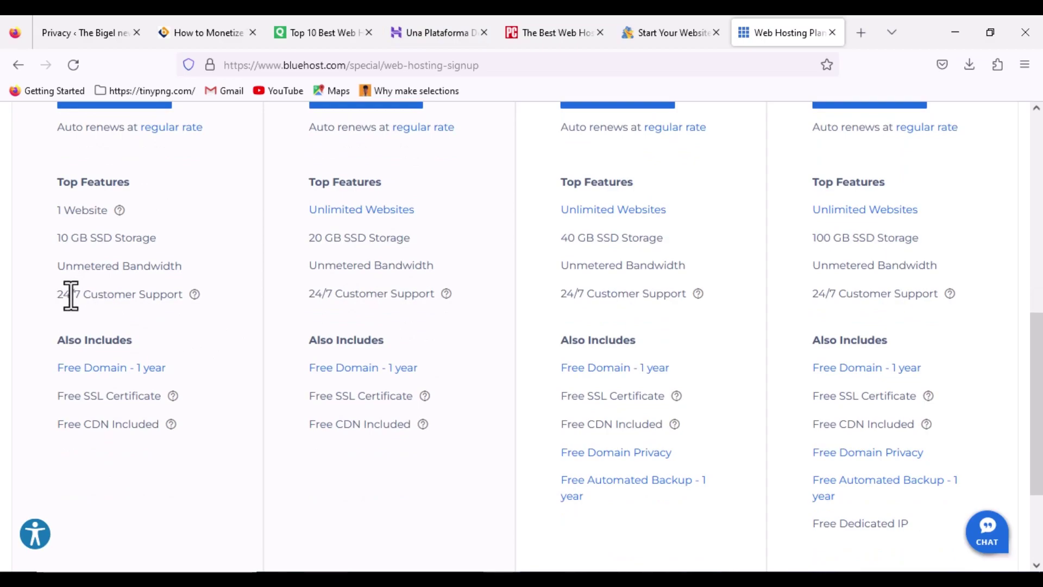
left_click_drag(80, 297, 50, 298)
left_click_drag(152, 400, 56, 402)
left_click_drag(120, 416, 47, 413)
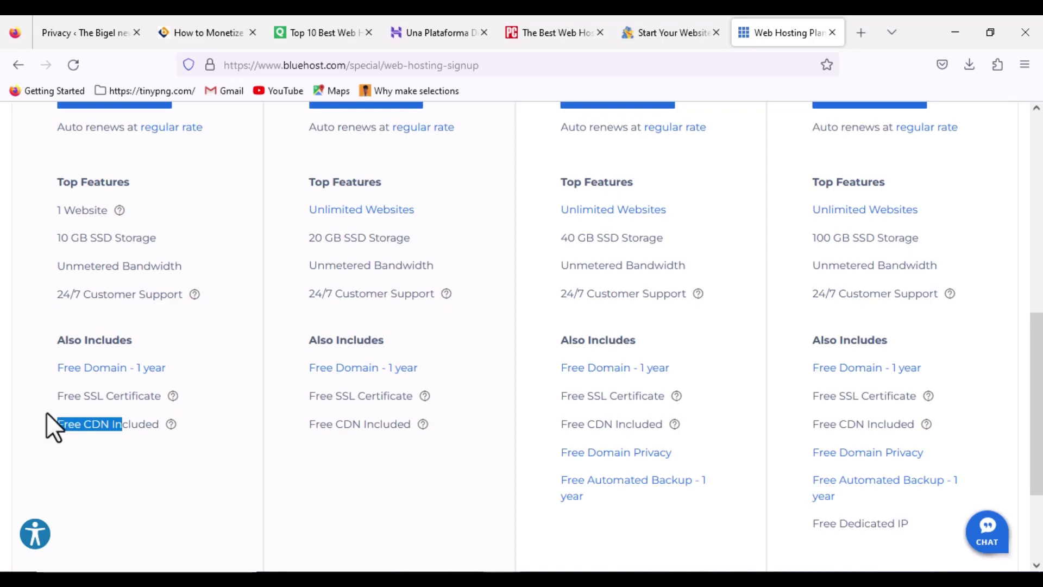
left_click(149, 476)
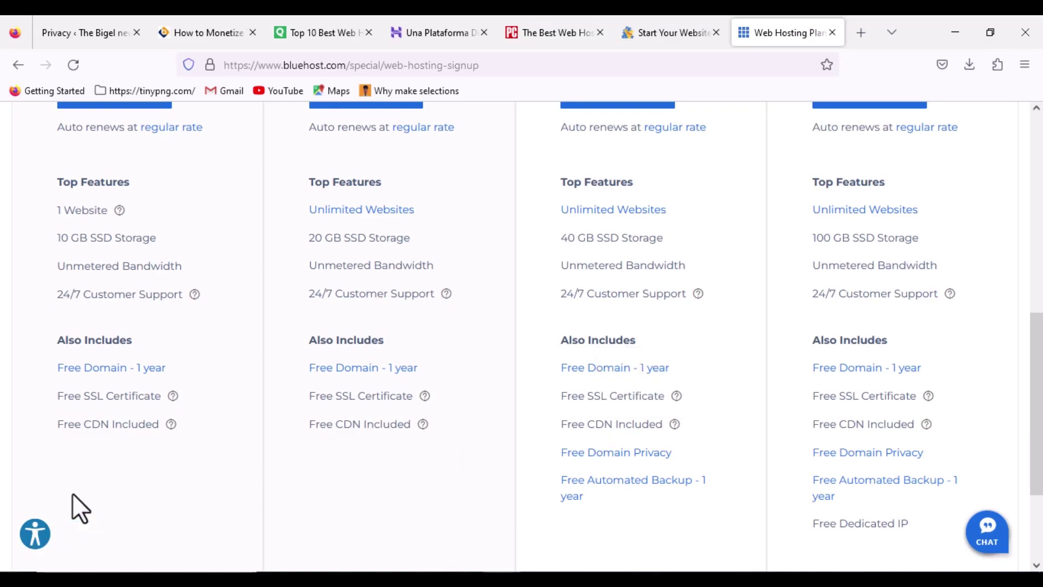
Step: Compare the Plus plan's Unlimited Websites with the Choice Plus and Pro feature lists, then head to HostGator
scroll(168, 374, "up", 3)
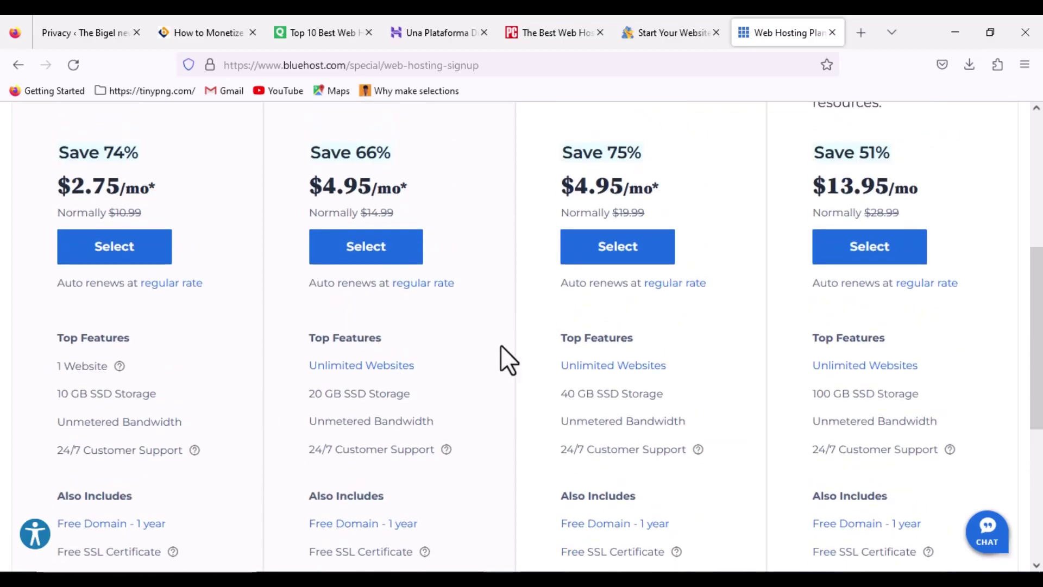
scroll(500, 344, "down", 3)
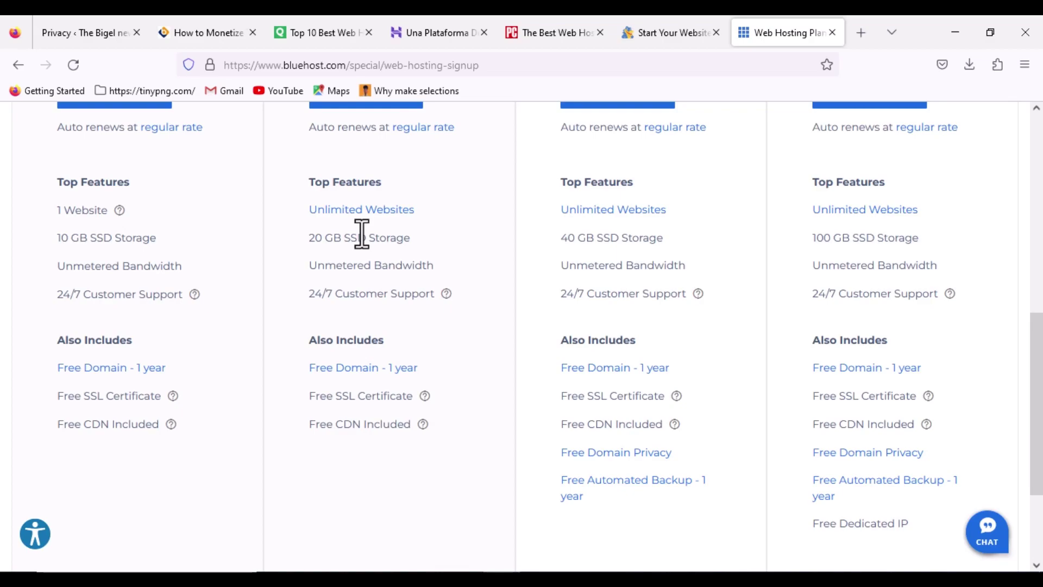
scroll(181, 187, "up", 4)
scroll(24, 214, "down", 1)
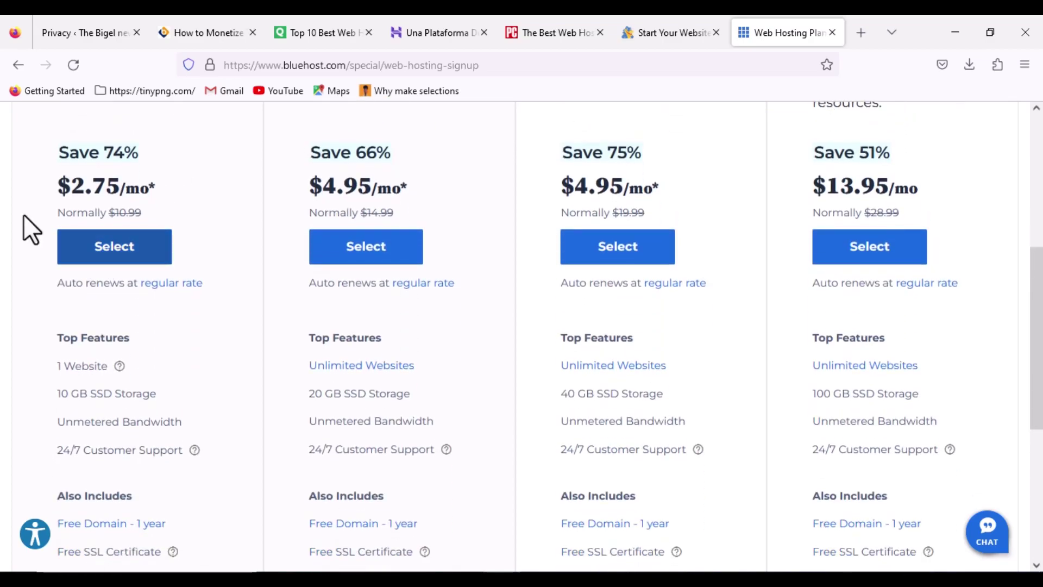
scroll(120, 299, "down", 1)
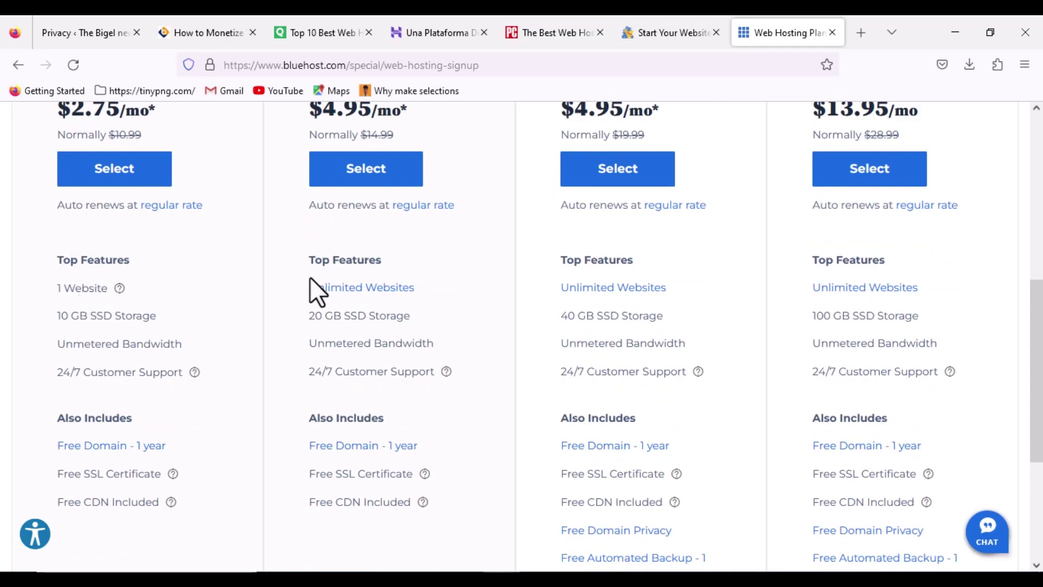
left_click_drag(422, 296, 321, 305)
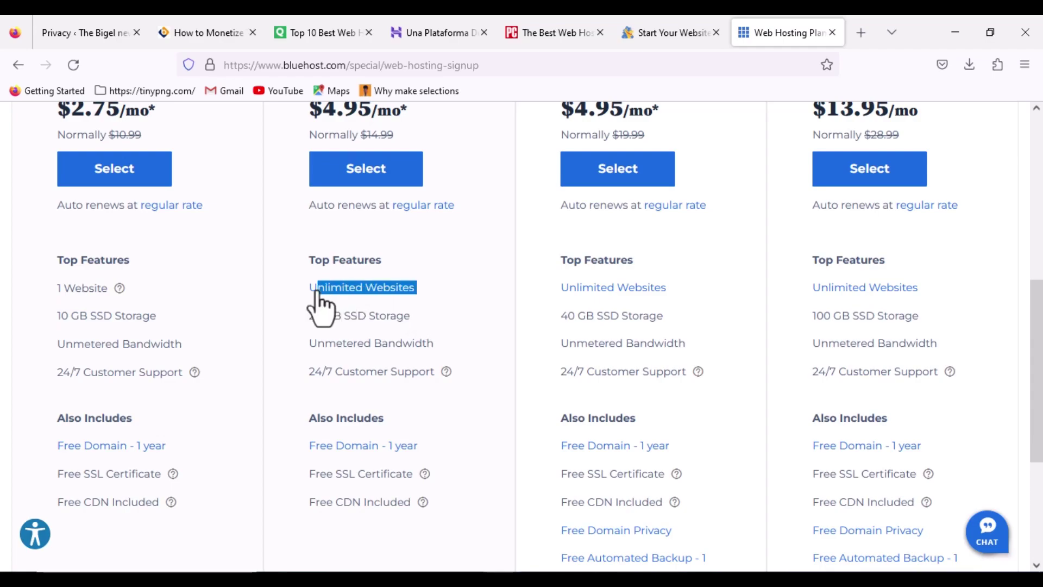
left_click_drag(921, 288, 971, 329)
left_click(957, 333)
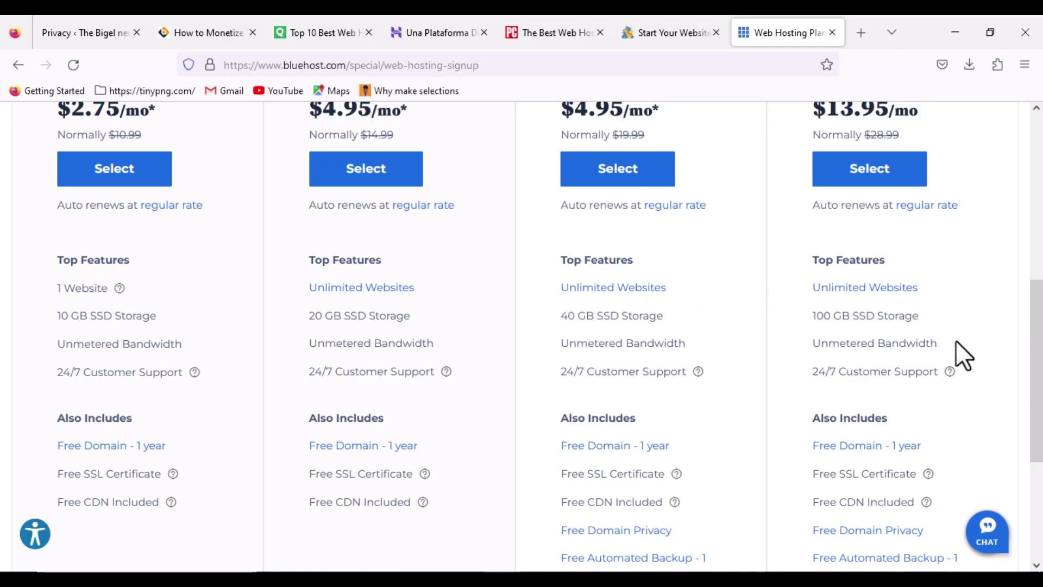
scroll(587, 326, "up", 5)
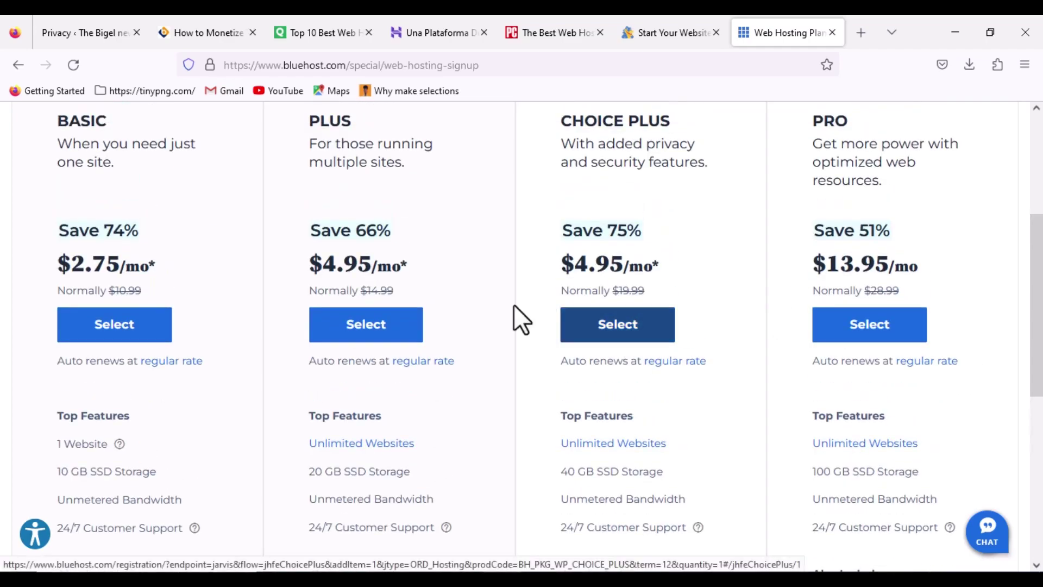
scroll(706, 203, "up", 3)
scroll(782, 262, "up", 3)
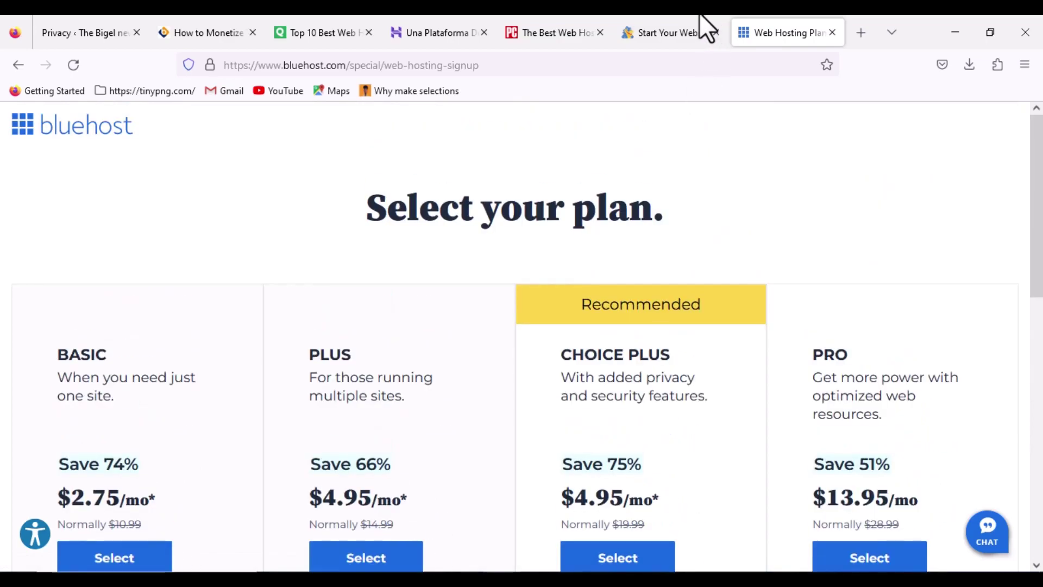
left_click(673, 32)
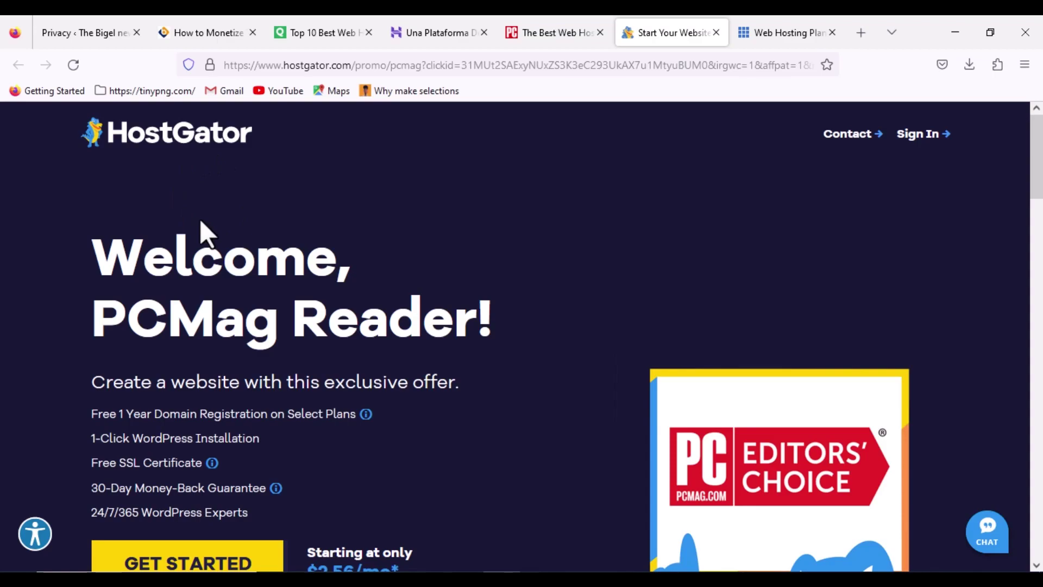
Step: Scroll through HostGator's Hatchling, Baby and eCommerce plans
scroll(580, 334, "down", 10)
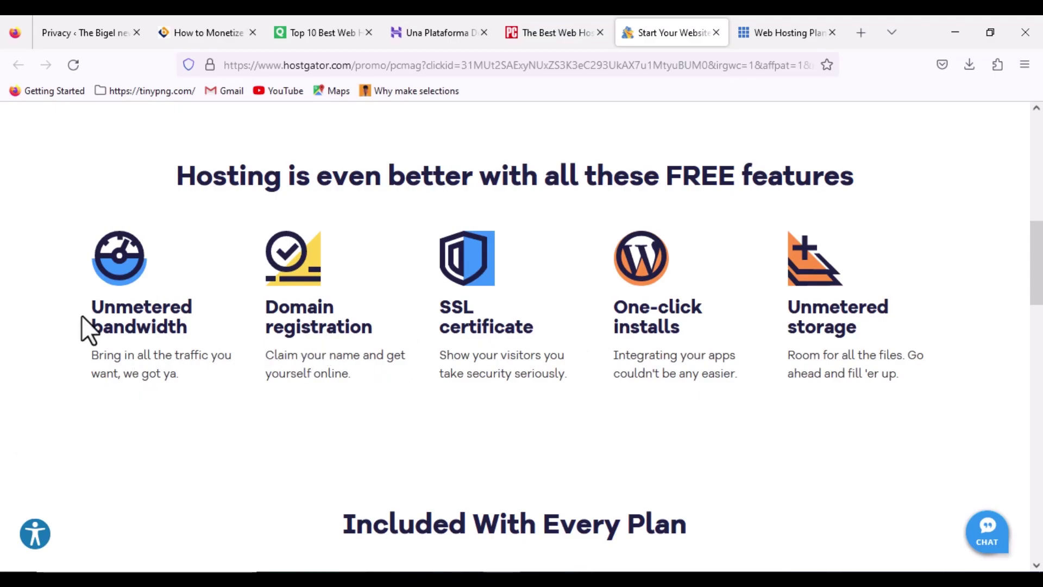
scroll(424, 348, "down", 5)
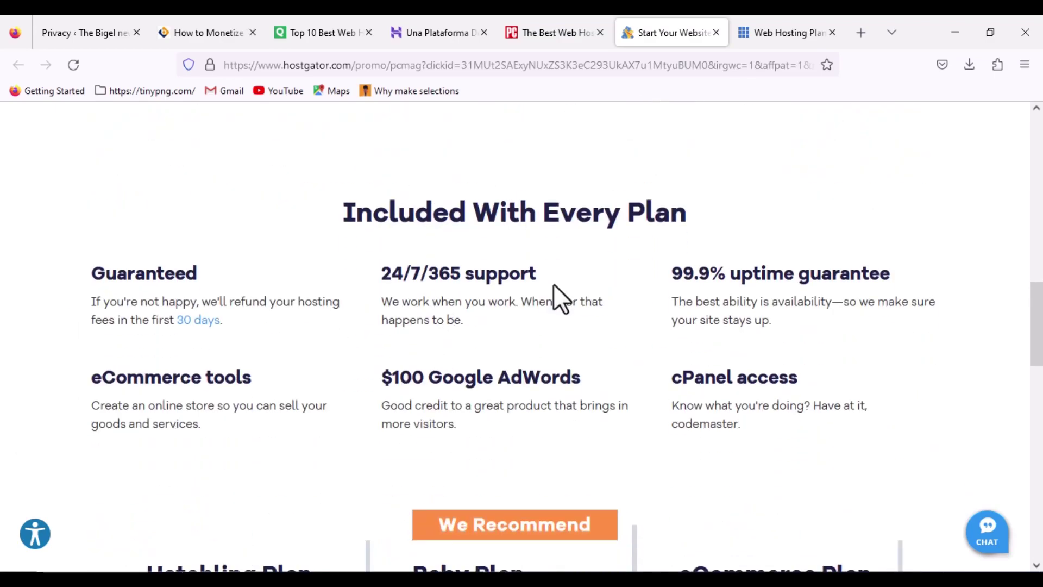
scroll(614, 337, "down", 3)
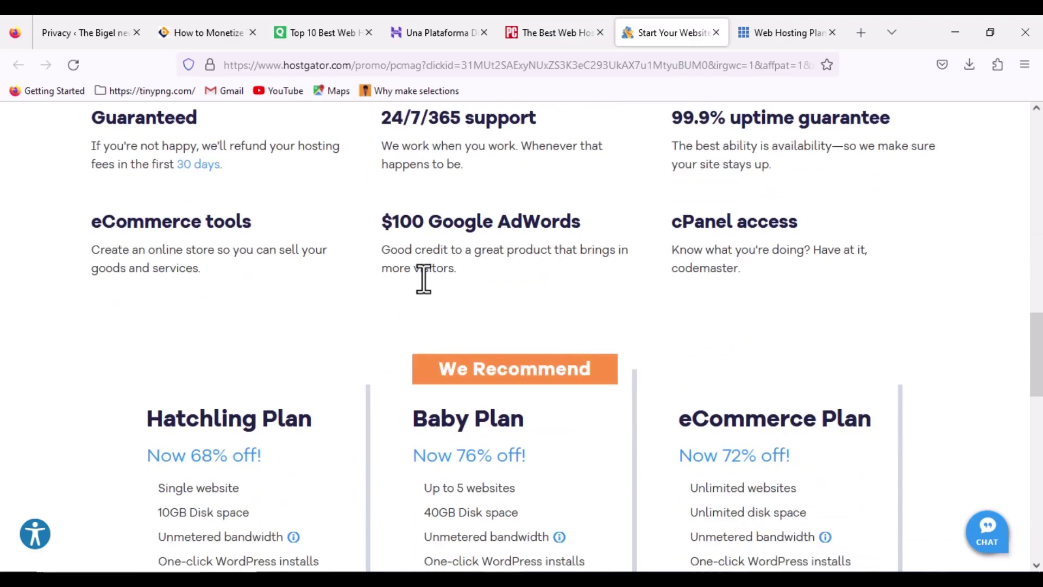
scroll(629, 322, "down", 3)
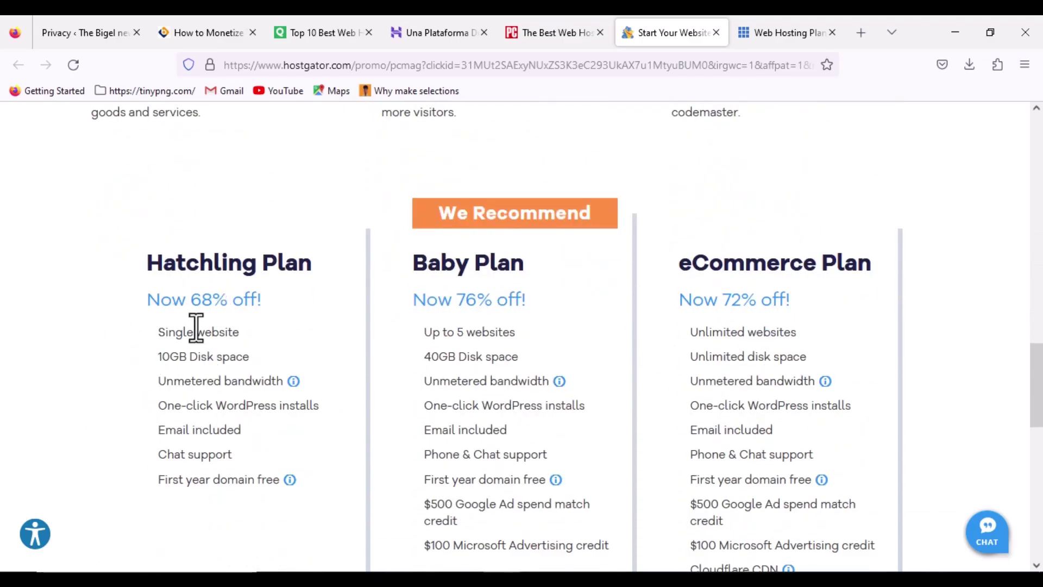
scroll(582, 326, "down", 3)
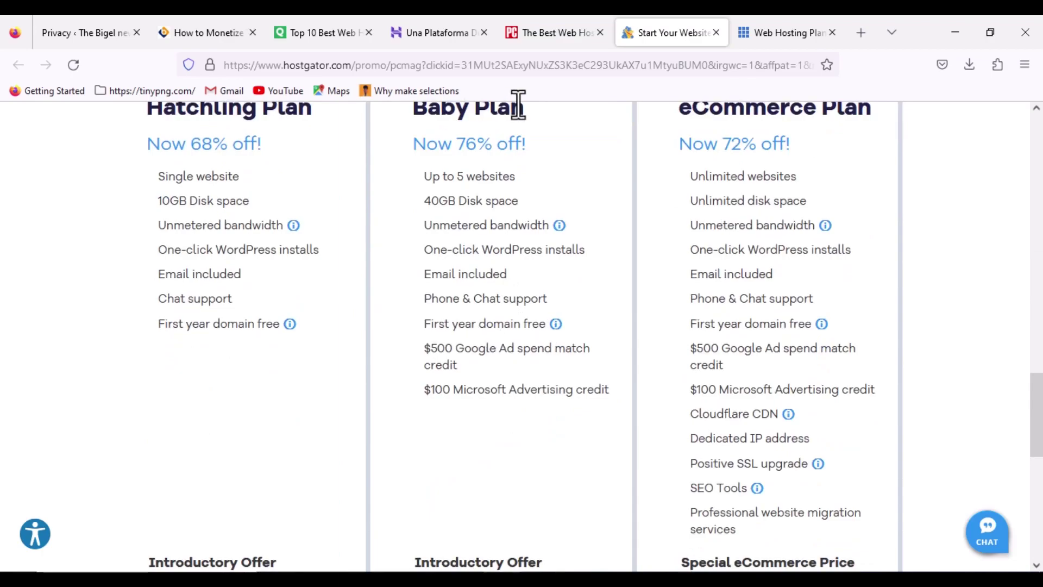
scroll(476, 304, "down", 3)
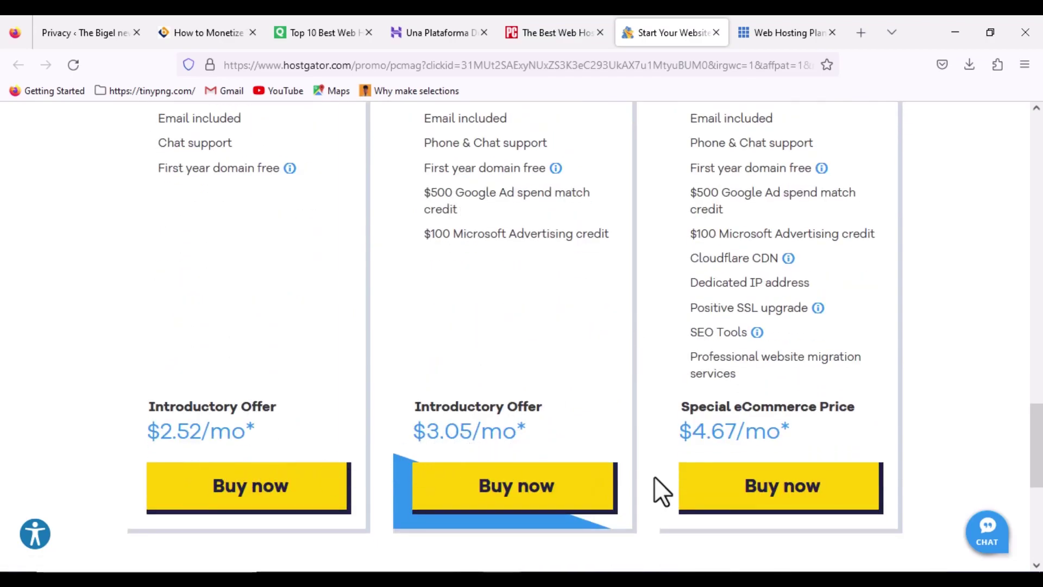
scroll(731, 454, "down", 3)
scroll(775, 333, "up", 3)
scroll(742, 193, "up", 3)
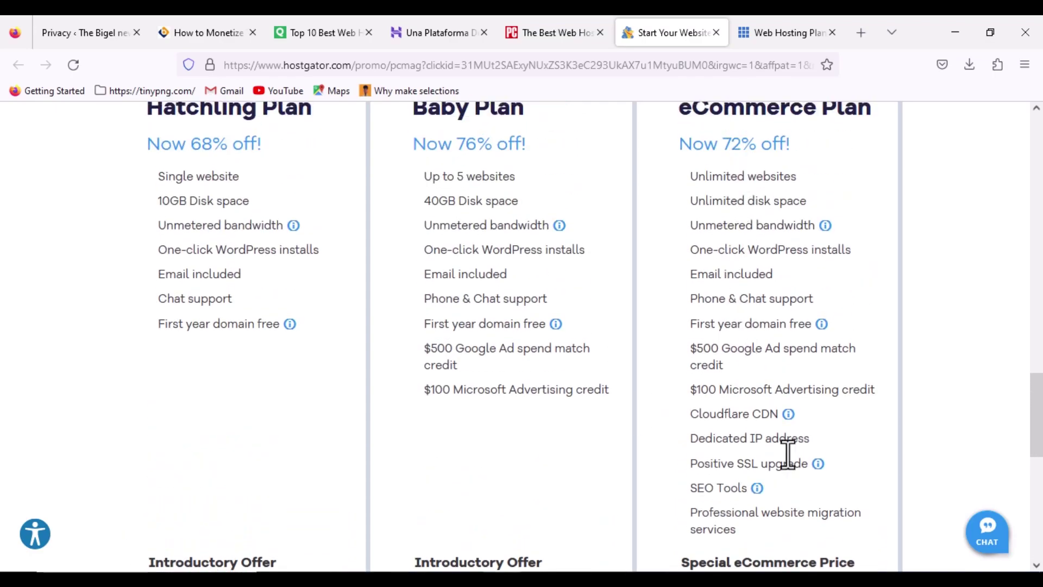
Step: Revisit the Hostinger and Bluehost tabs, then return to HostGator's plans
left_click(435, 17)
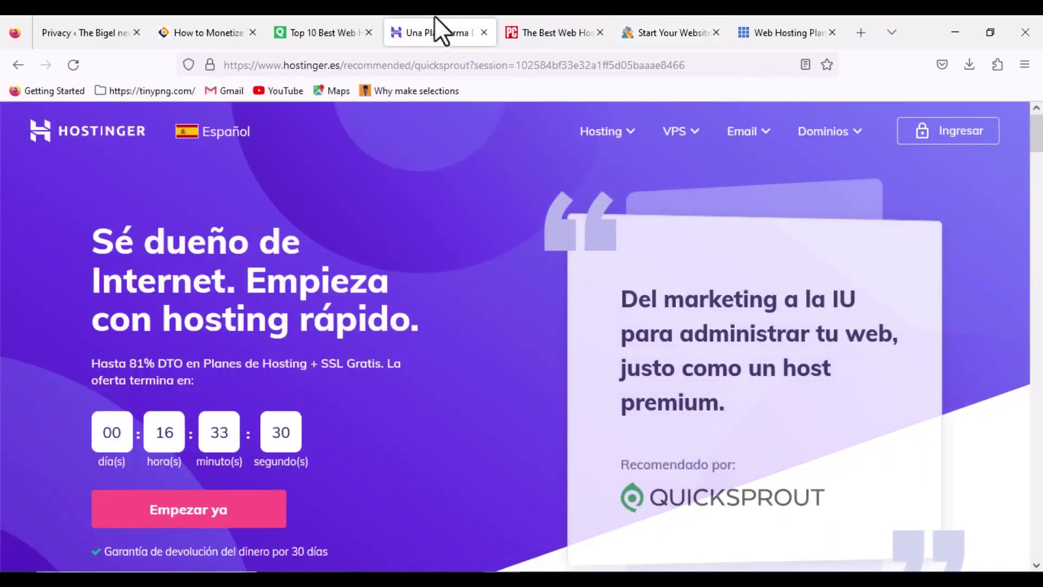
left_click(794, 15)
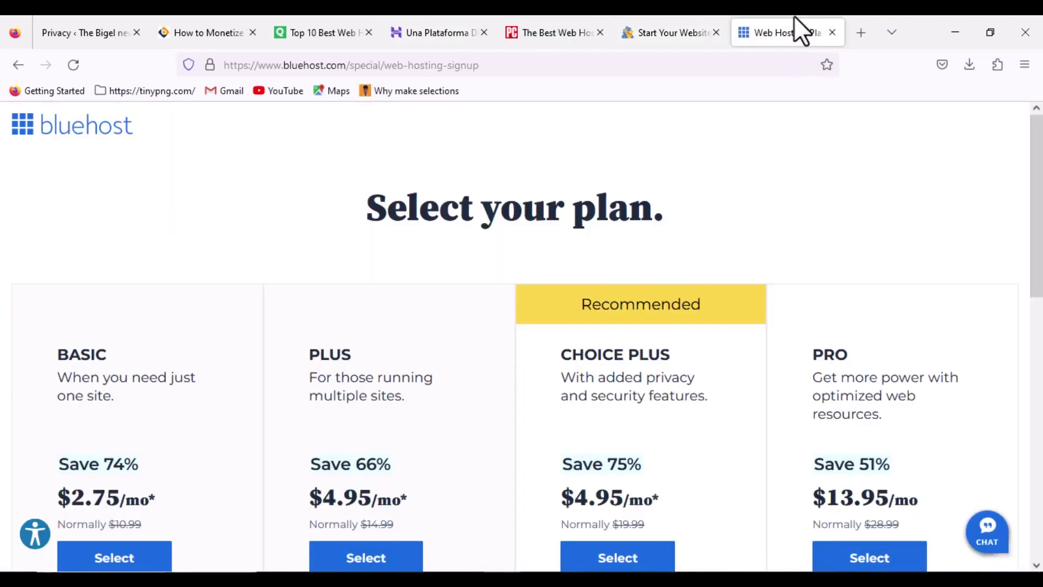
left_click(679, 22)
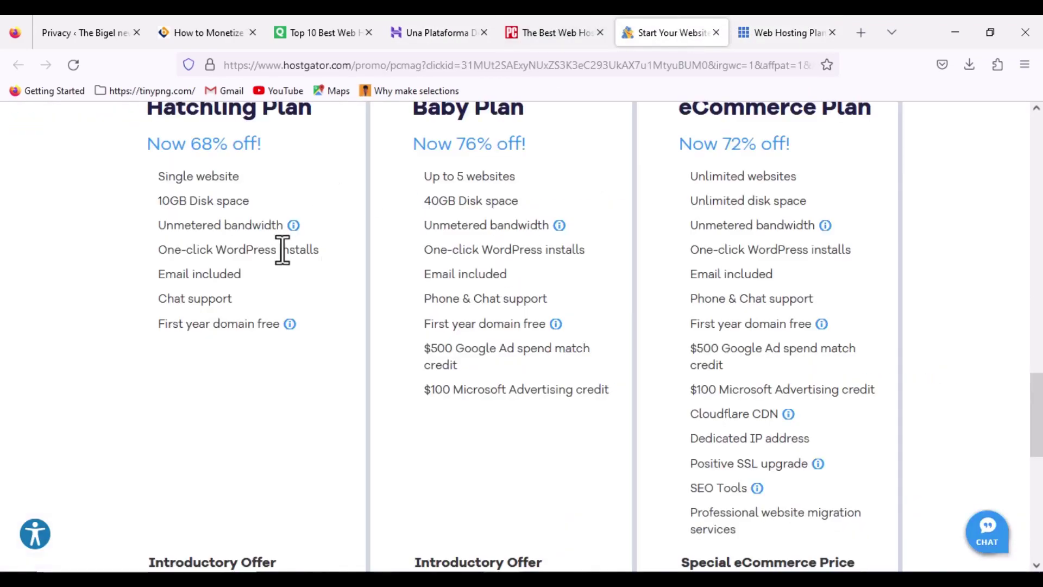
scroll(278, 247, "up", 15)
scroll(280, 263, "up", 2)
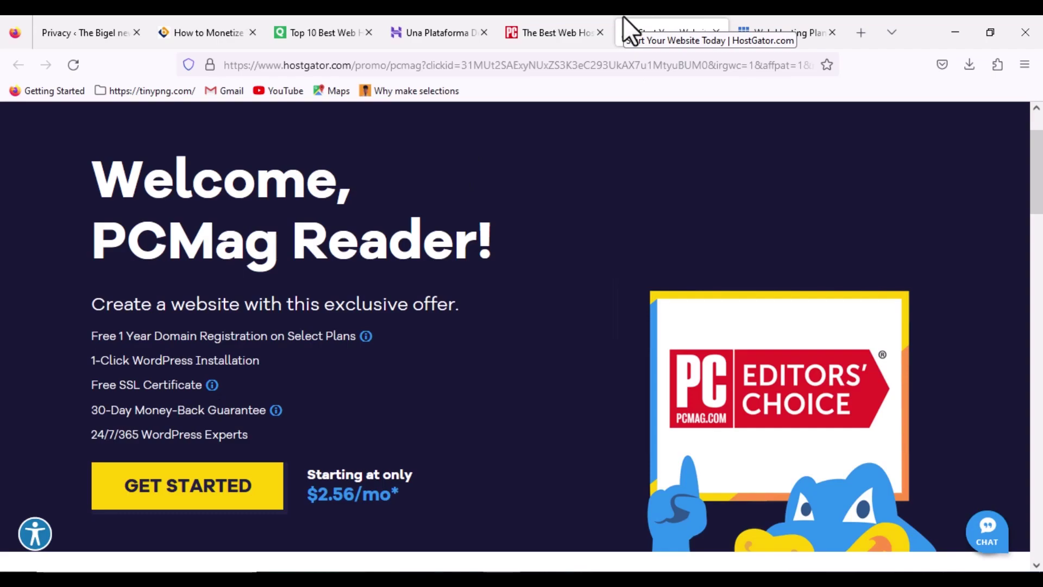
scroll(502, 151, "down", 7)
scroll(502, 157, "down", 4)
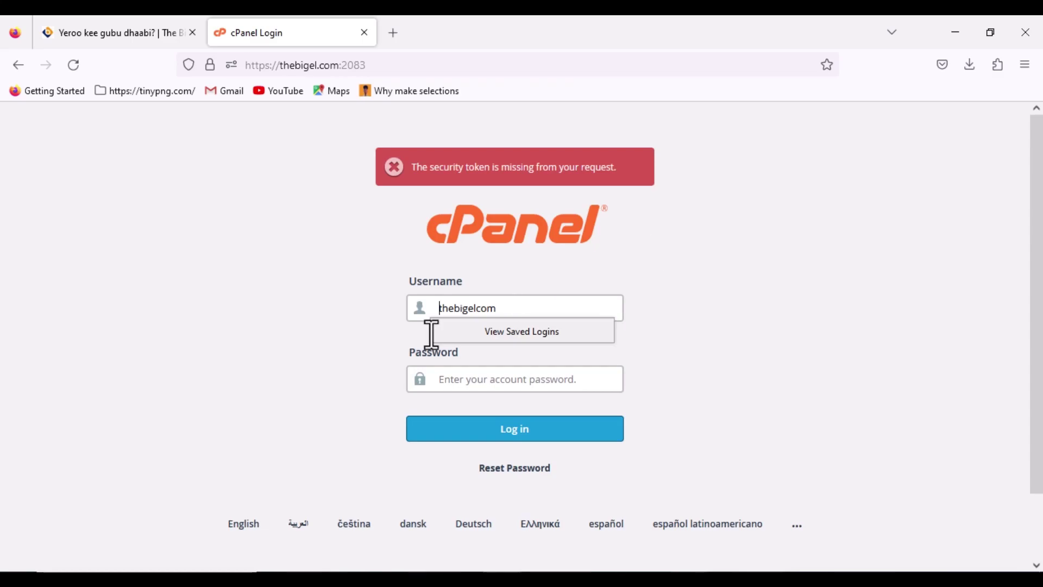
Step: Enter the account password and log in to thebigel.com's cPanel, declining Firefox's save-login prompt
left_click(482, 380)
right_click(482, 381)
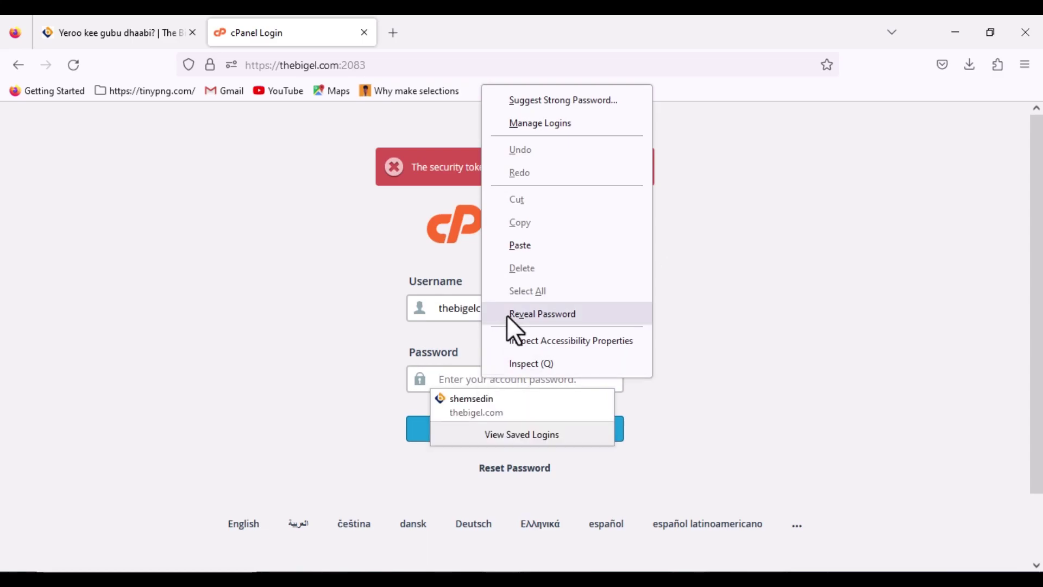
key("Escape")
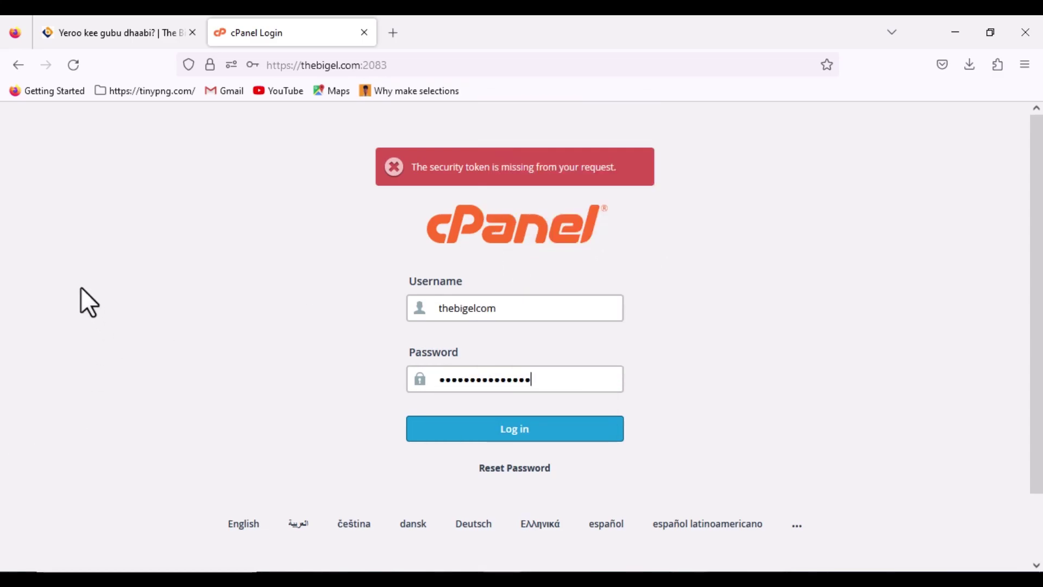
left_click(504, 439)
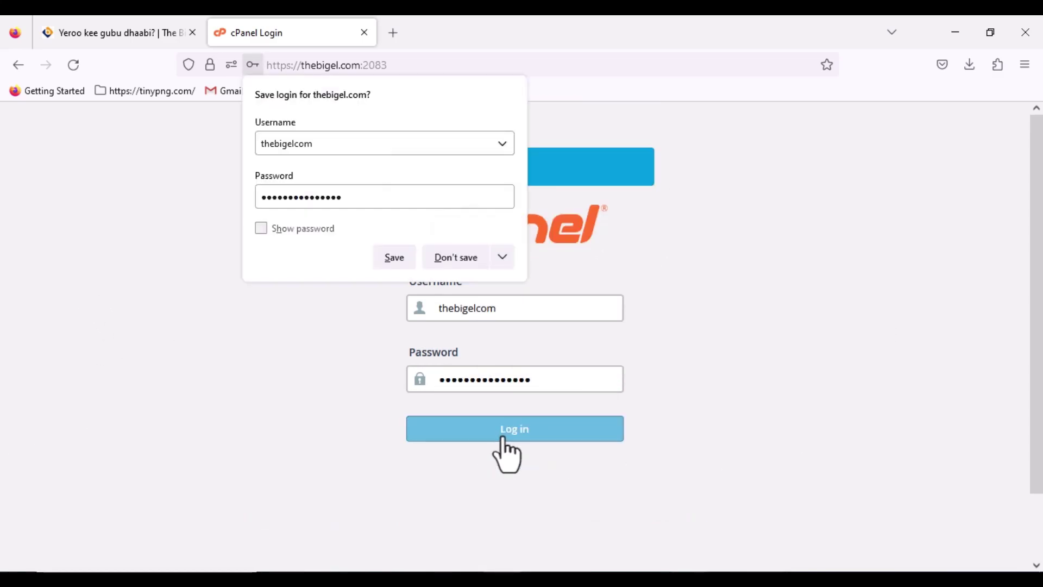
left_click(439, 255)
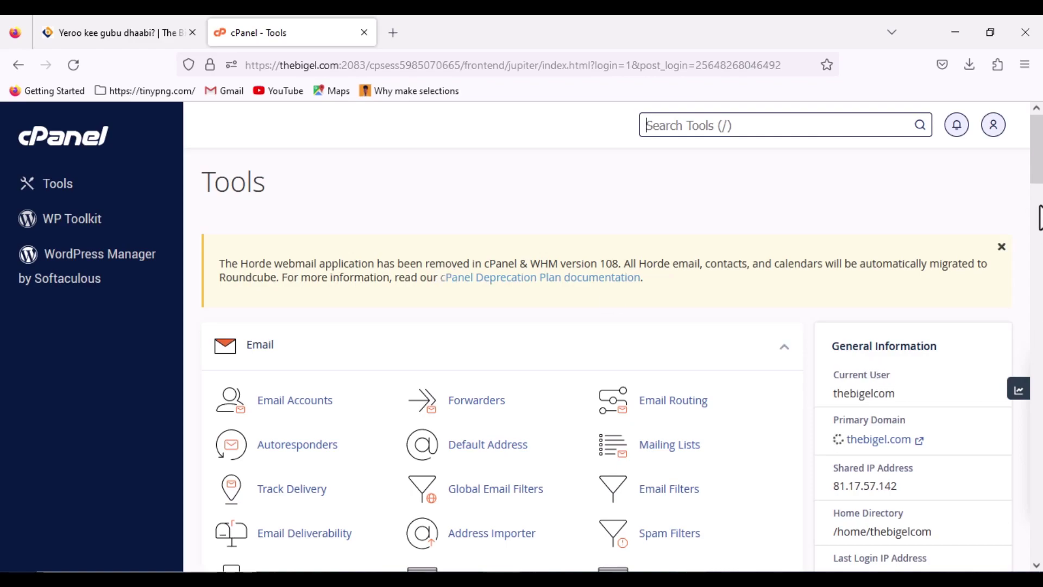
Step: Page the Softaculous scripts carousel to WordPress, then open the 'Yeroo kee gubu dhaabi?' article tab
scroll(1040, 267, "down", 10)
left_click_drag(1040, 266, 1039, 548)
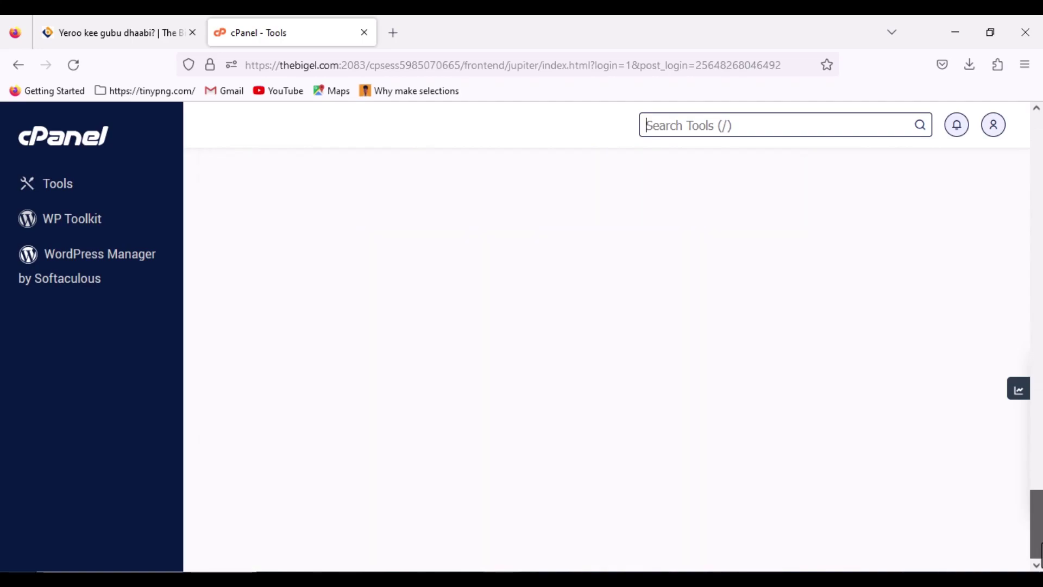
scroll(804, 500, "down", 7)
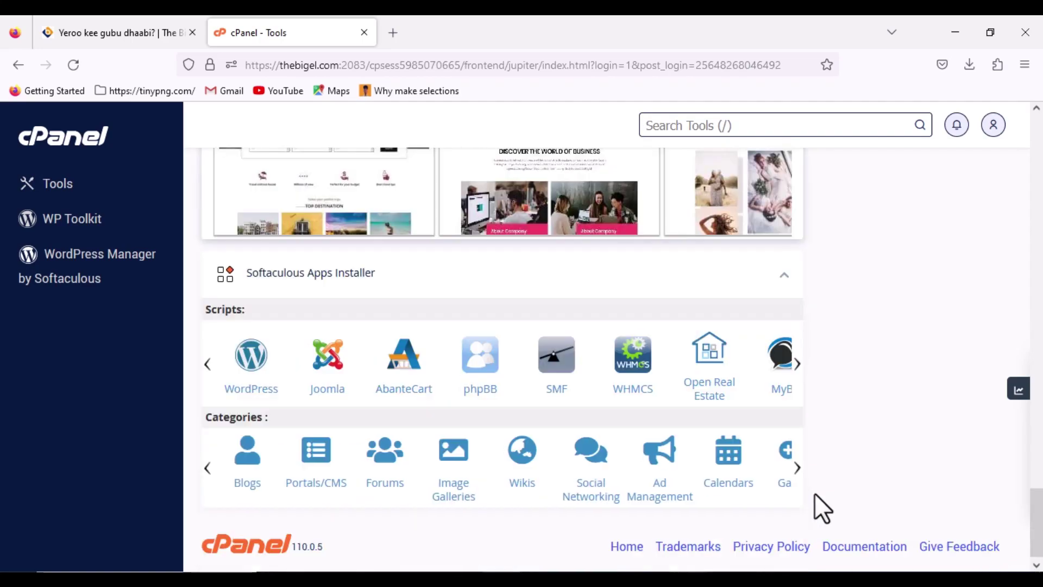
left_click(202, 309)
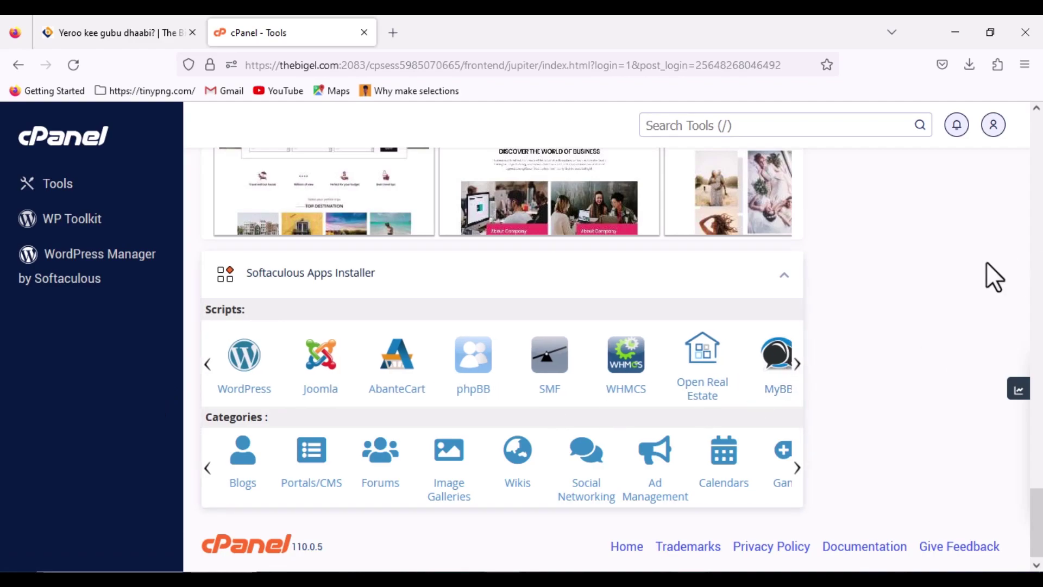
left_click(801, 364)
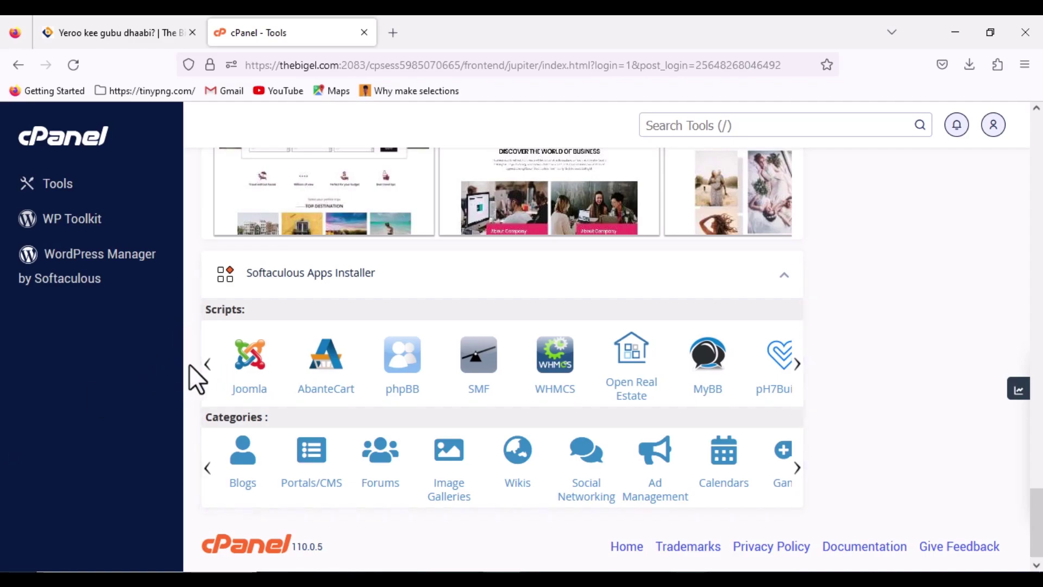
left_click(203, 363)
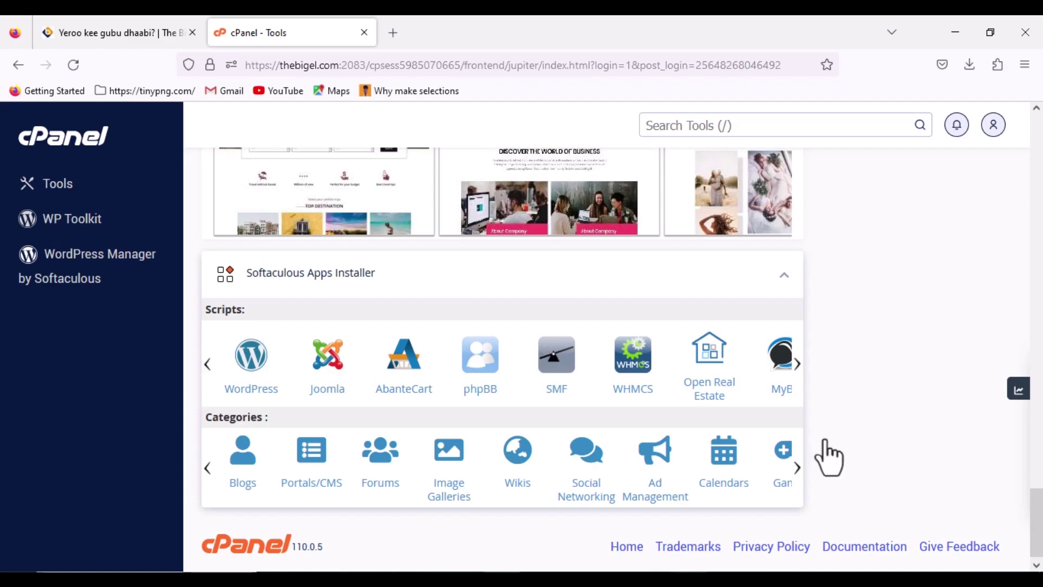
left_click(82, 33)
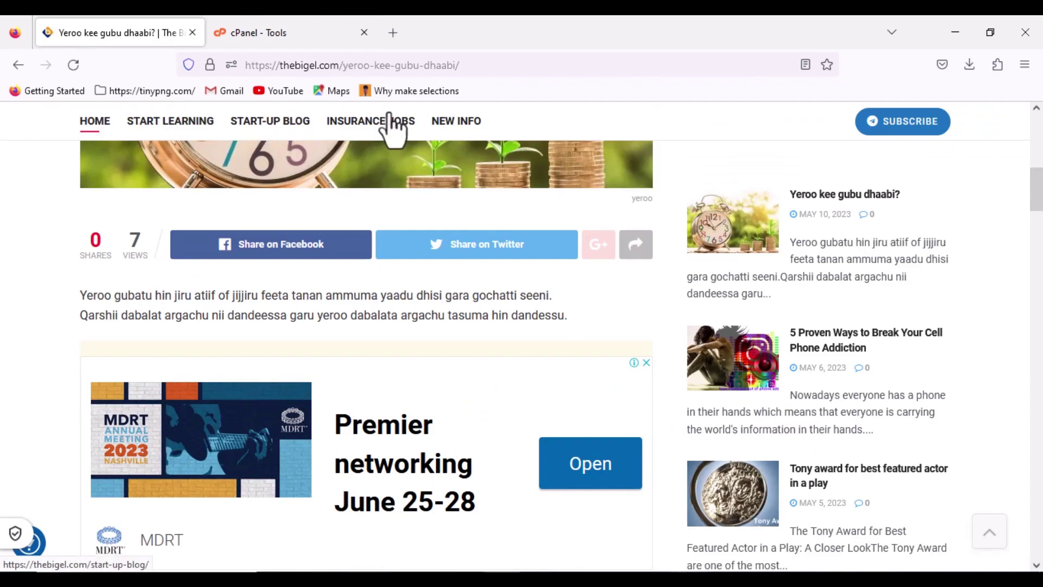
Step: Scroll the 'Yeroo kee gubu dhaabi?' article to the footer and back, then return to cPanel - Tools
scroll(438, 233, "up", 5)
scroll(429, 199, "up", 3)
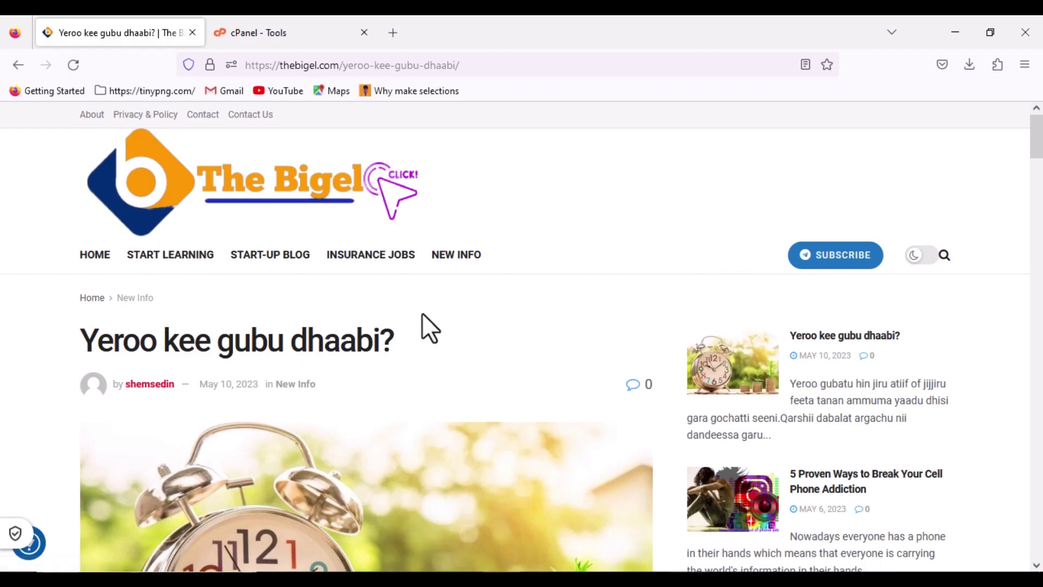
scroll(425, 305, "down", 5)
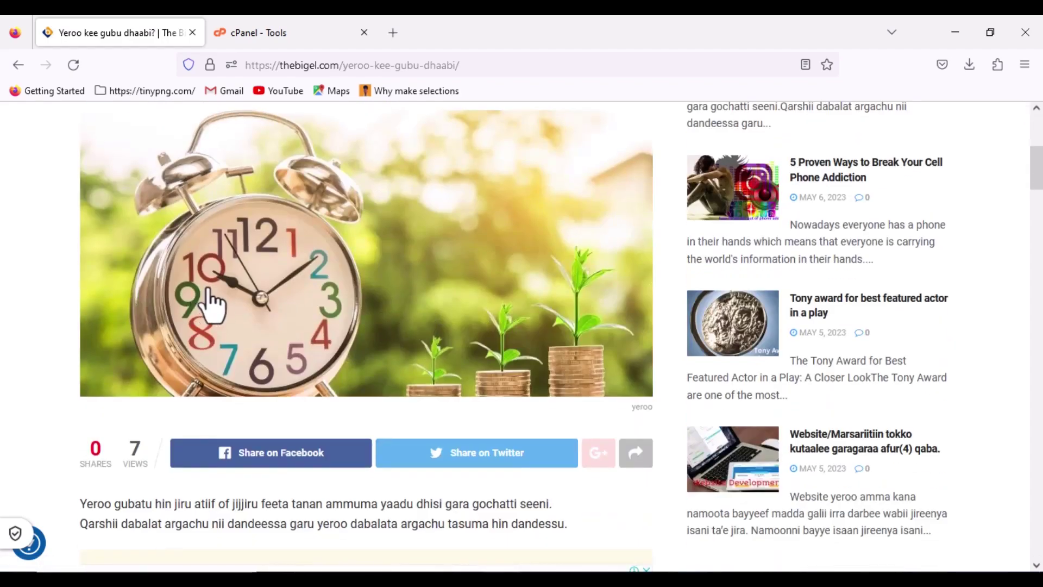
scroll(325, 403, "down", 5)
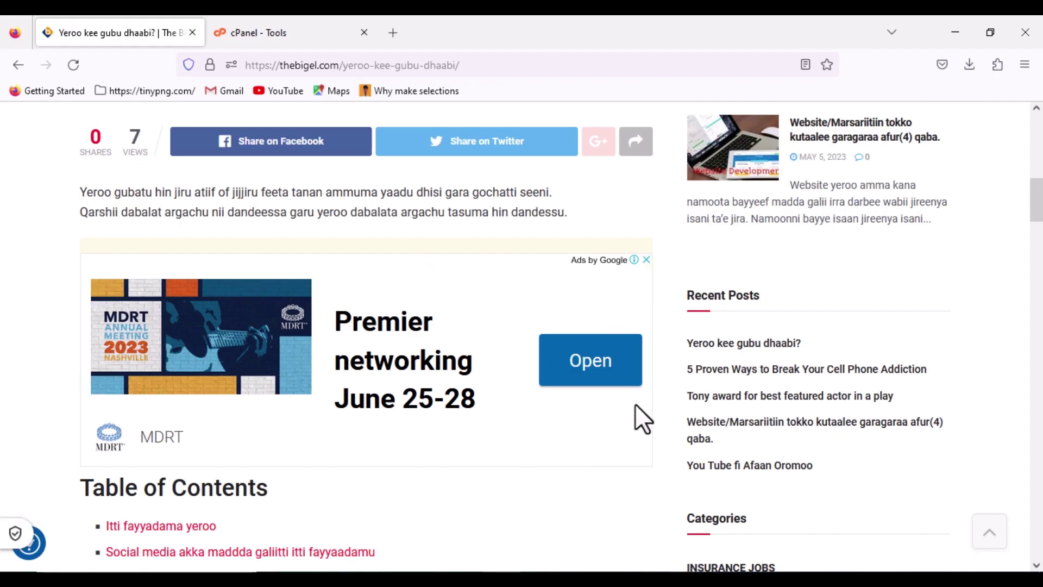
scroll(426, 388, "down", 12)
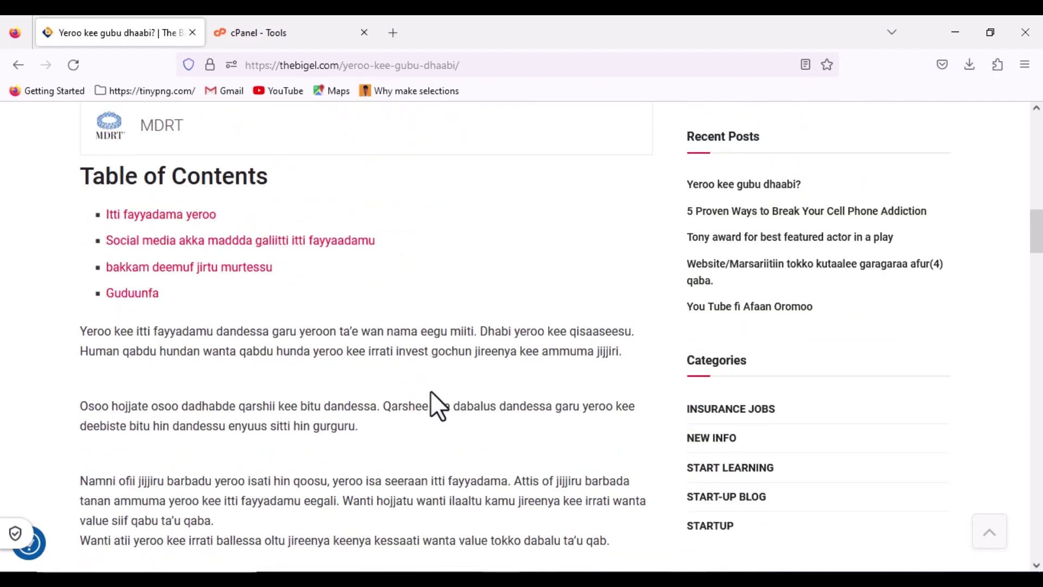
scroll(432, 392, "down", 10)
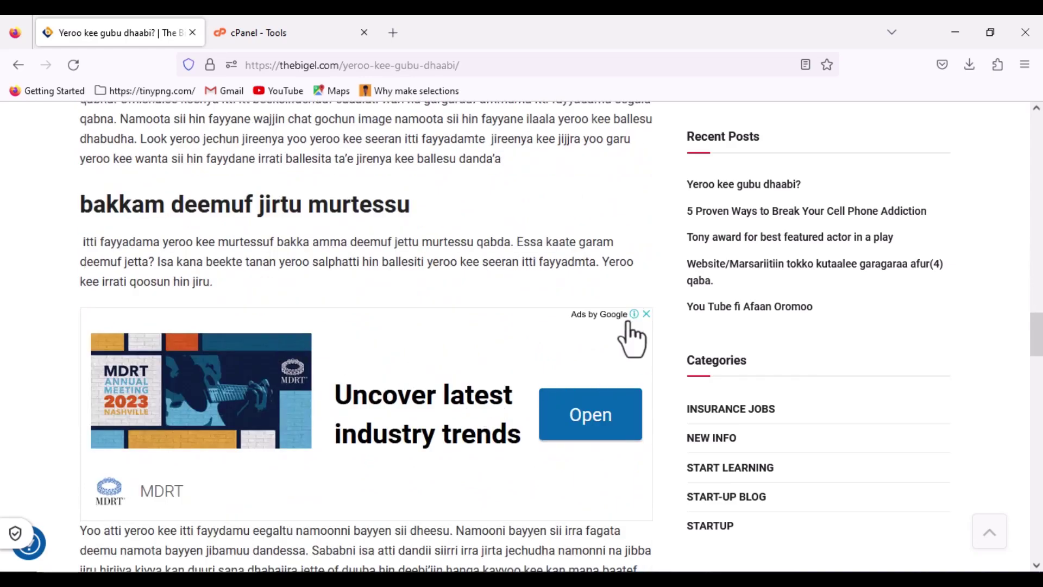
scroll(468, 315, "down", 4)
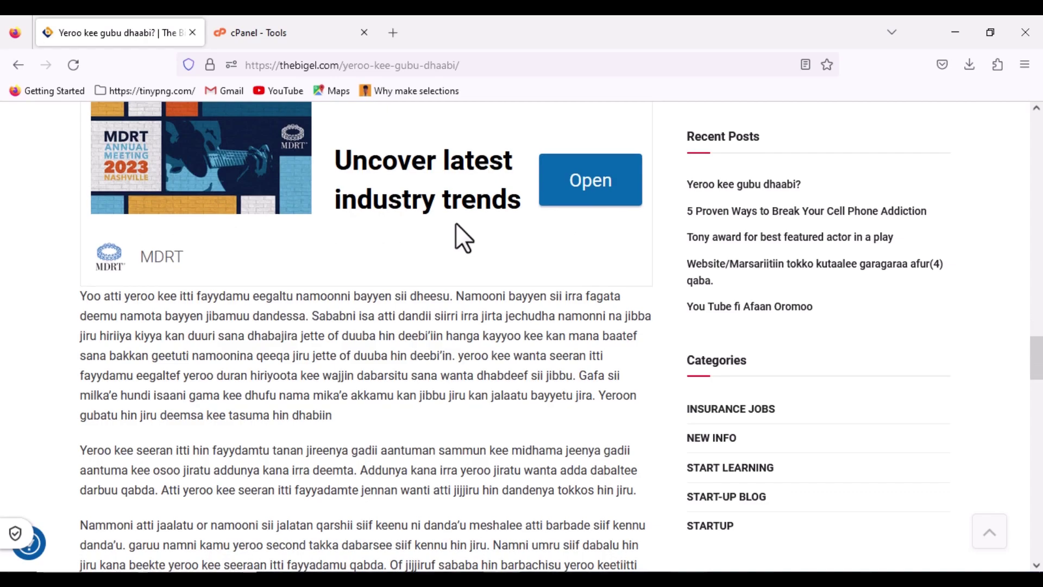
scroll(462, 237, "down", 7)
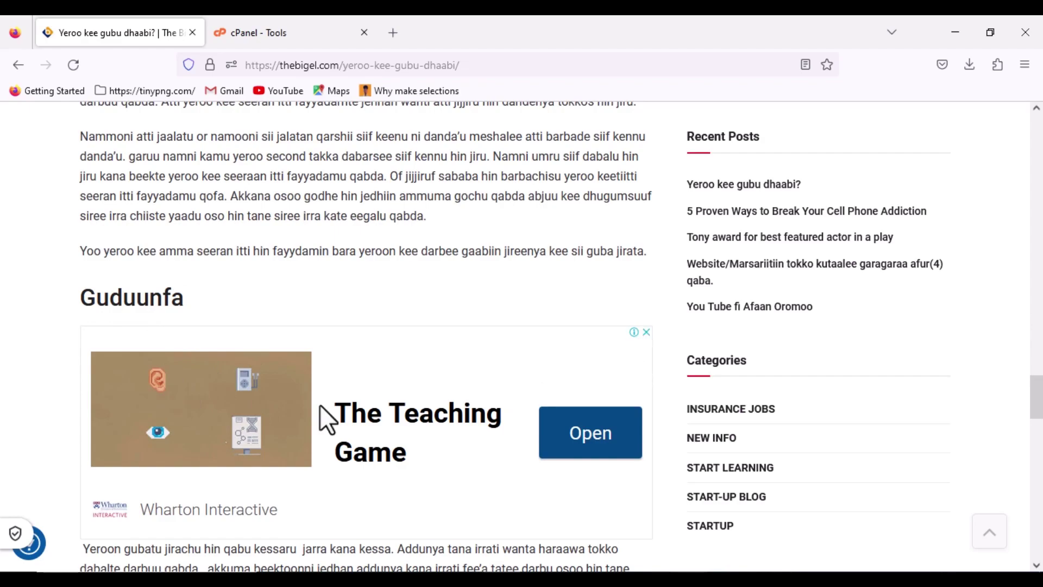
scroll(328, 425, "down", 3)
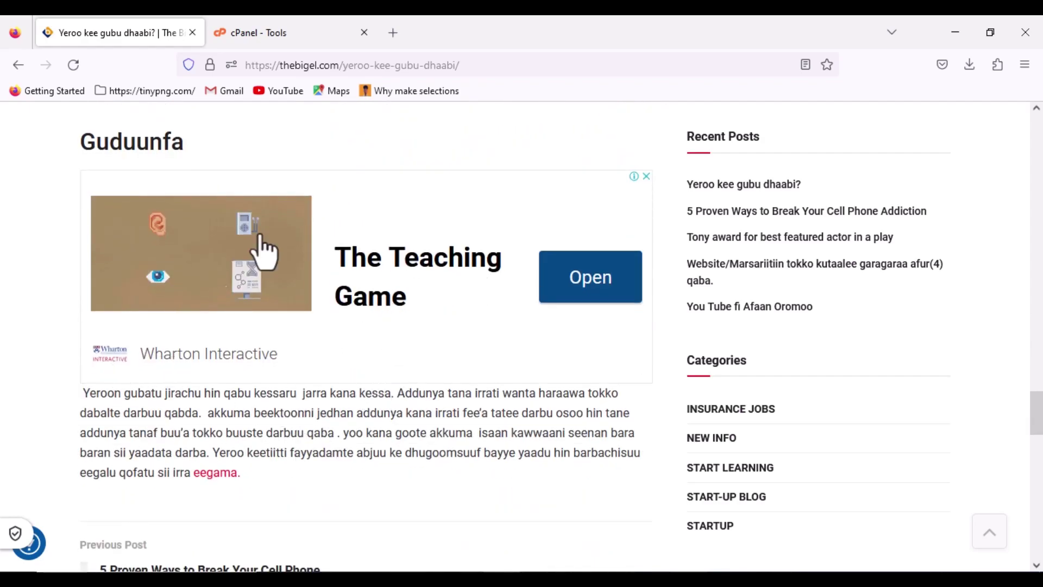
scroll(409, 253, "down", 6)
scroll(413, 263, "down", 15)
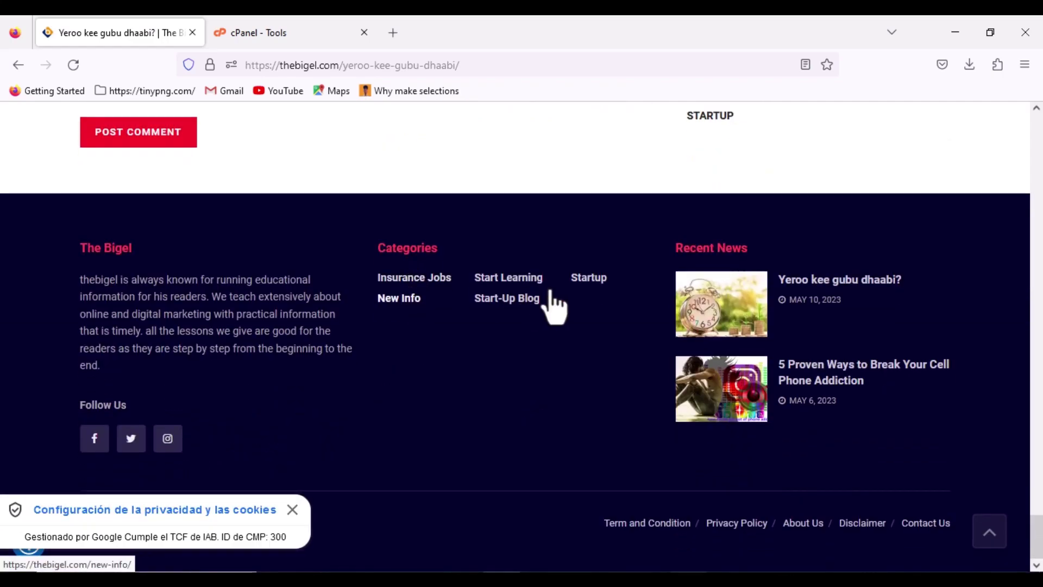
scroll(543, 299, "up", 7)
scroll(533, 291, "up", 15)
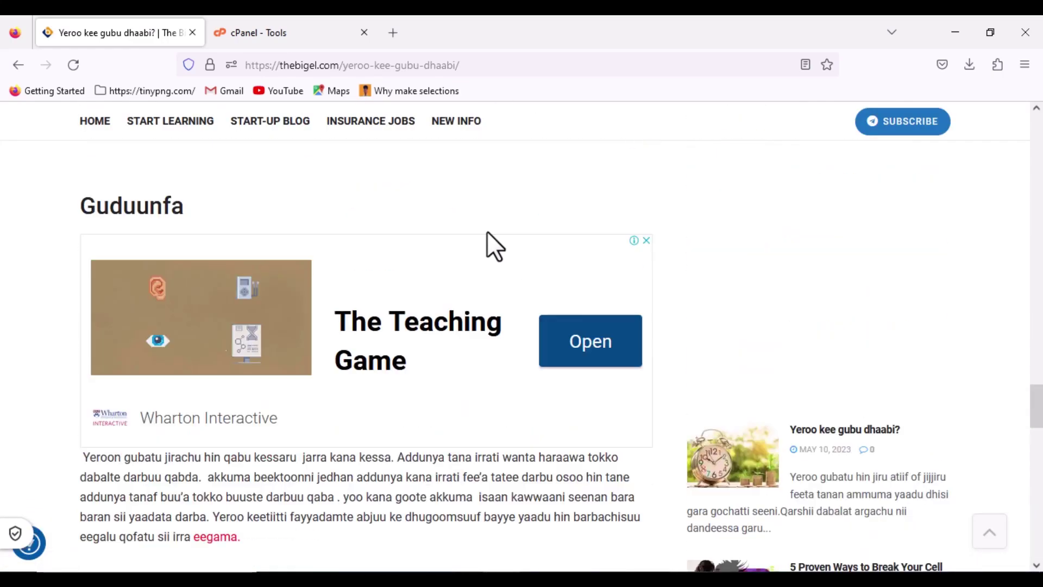
scroll(490, 233, "up", 6)
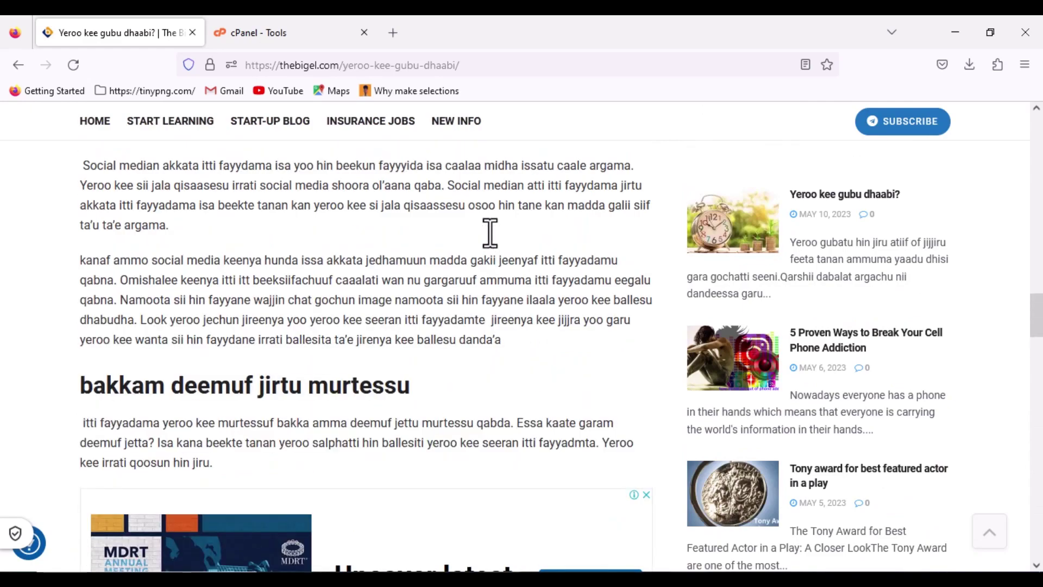
scroll(384, 263, "up", 6)
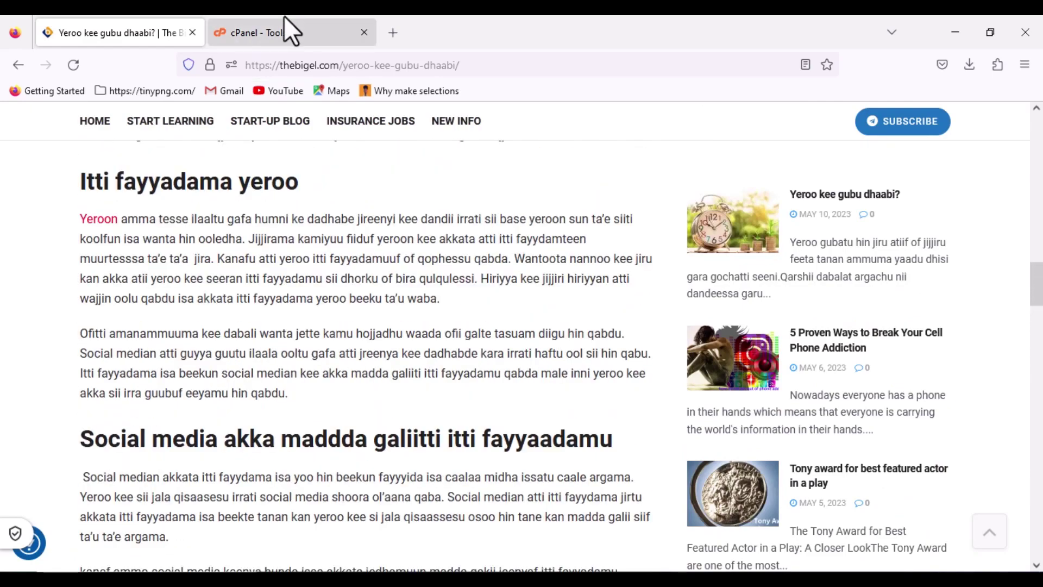
left_click(284, 22)
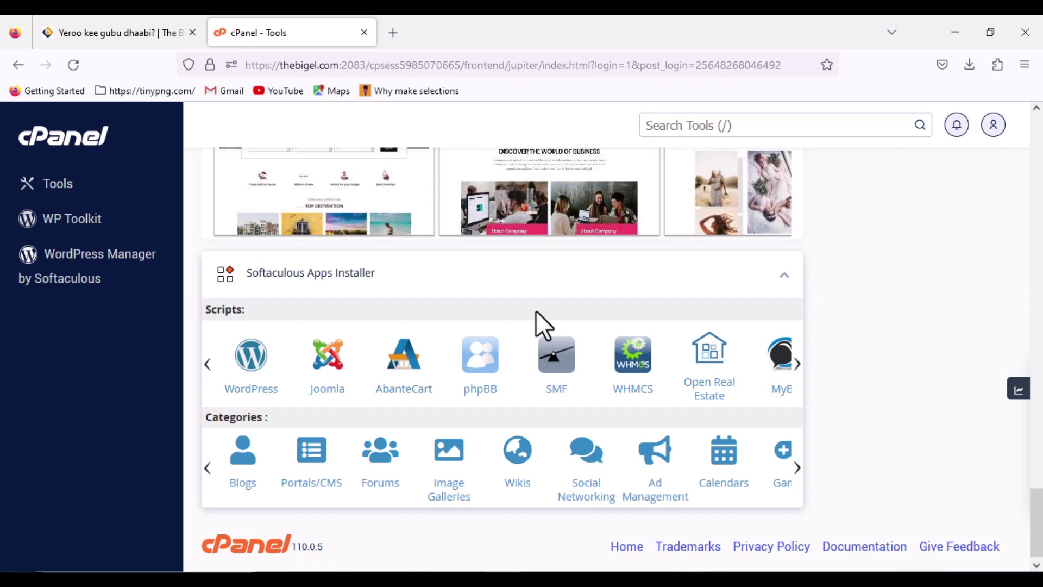
scroll(540, 311, "up", 20)
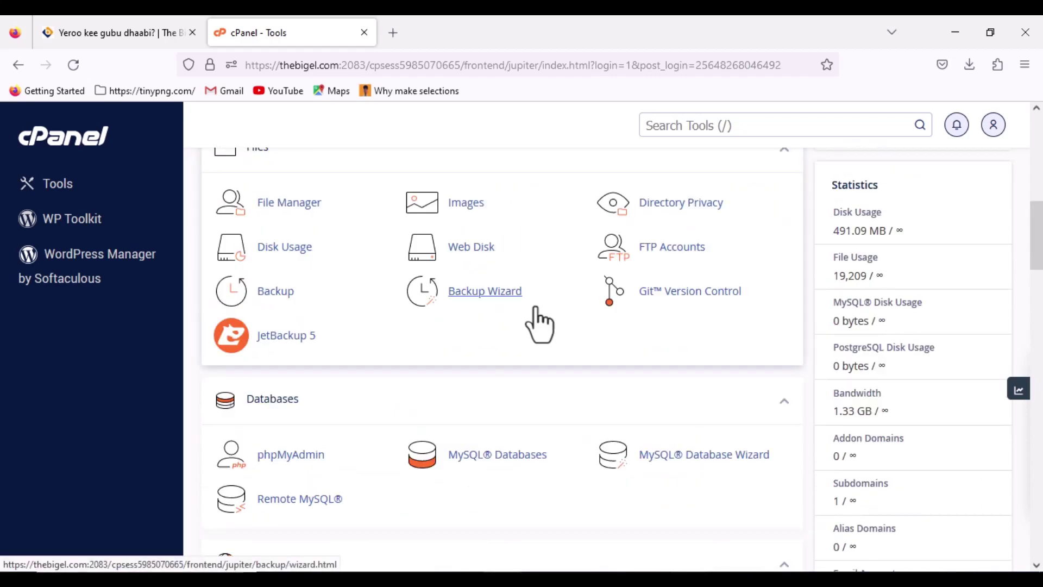
scroll(313, 274, "up", 4)
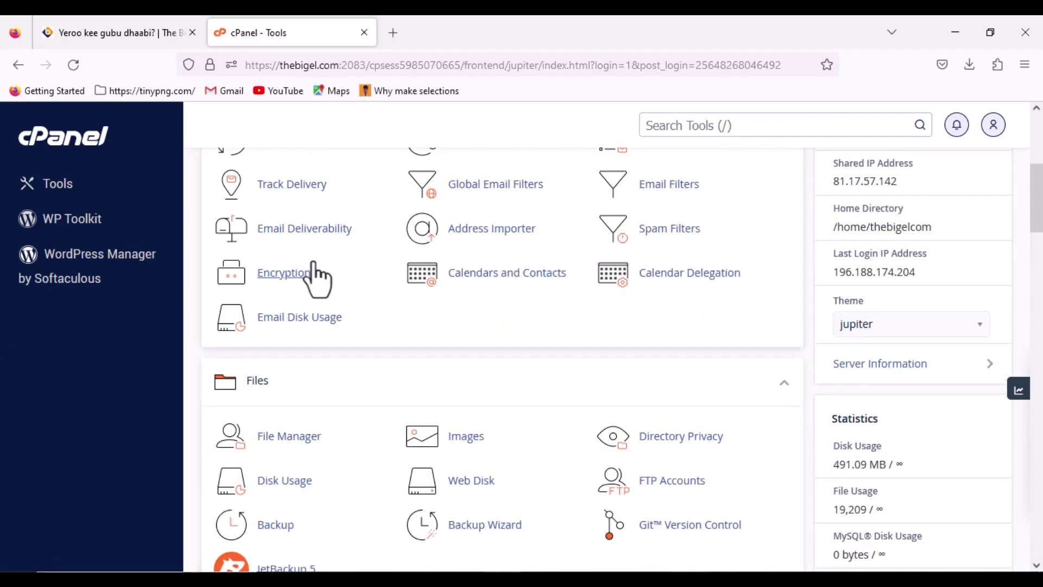
scroll(366, 256, "up", 4)
scroll(546, 239, "down", 5)
middle_click(542, 226)
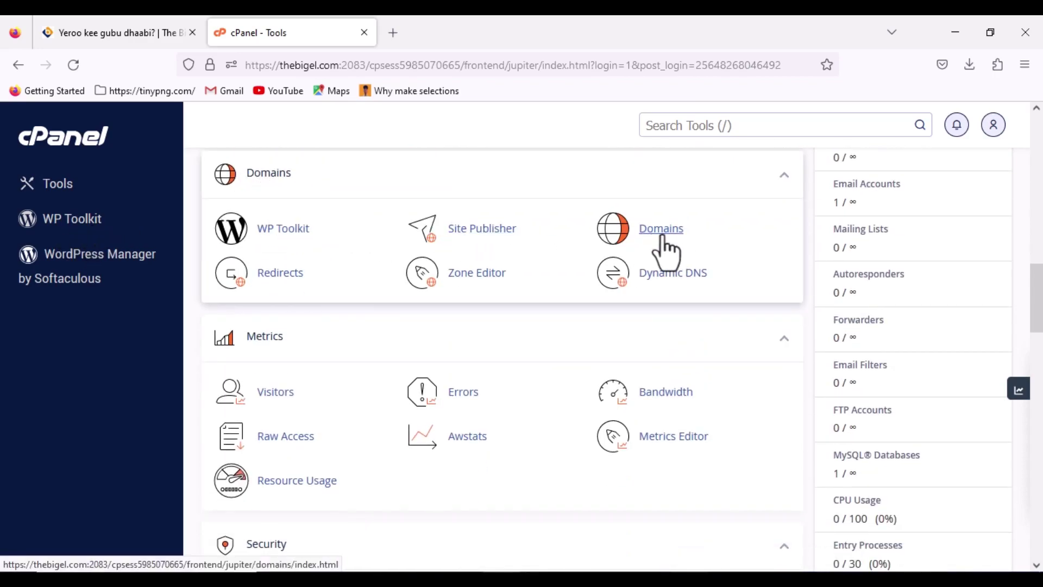
left_click(663, 236)
Step: Open cPanel's Domains page and start the Create A New Domain form
middle_click(597, 198)
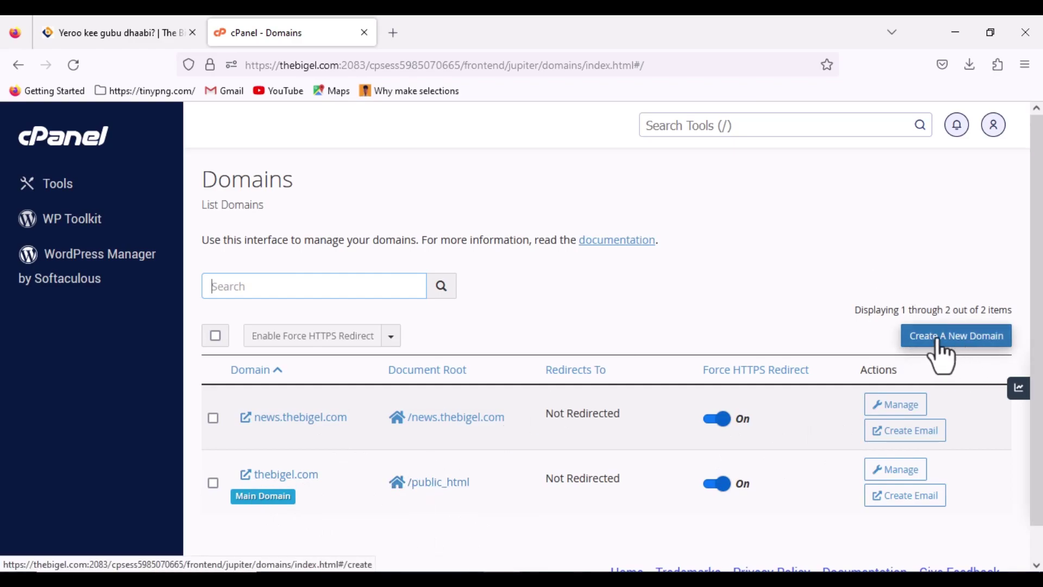
left_click(983, 341)
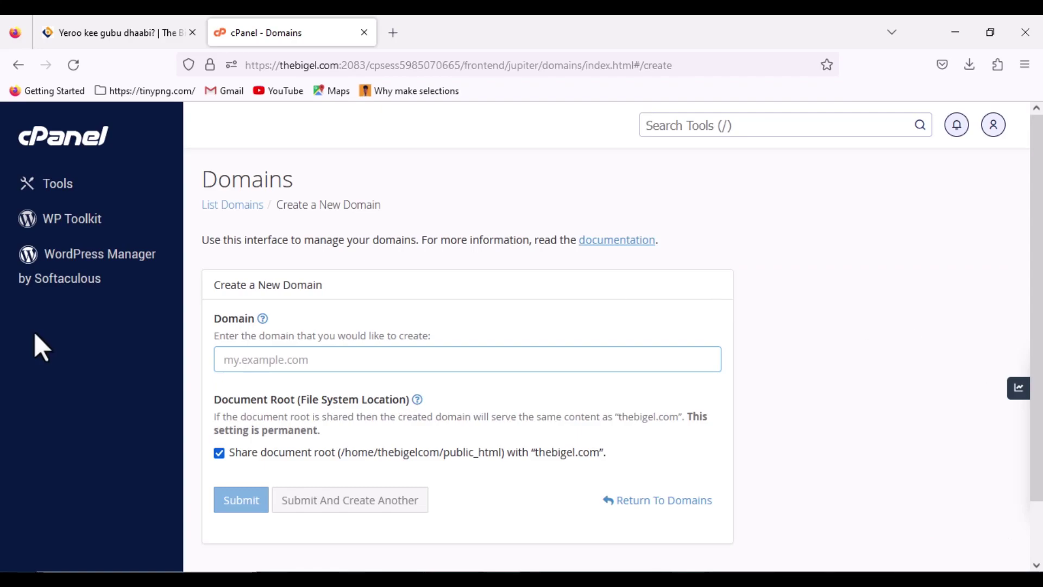
Step: Change the duplicate news.thebigel.com entry to apps.thebigel.com and submit the new domain
left_click(257, 362)
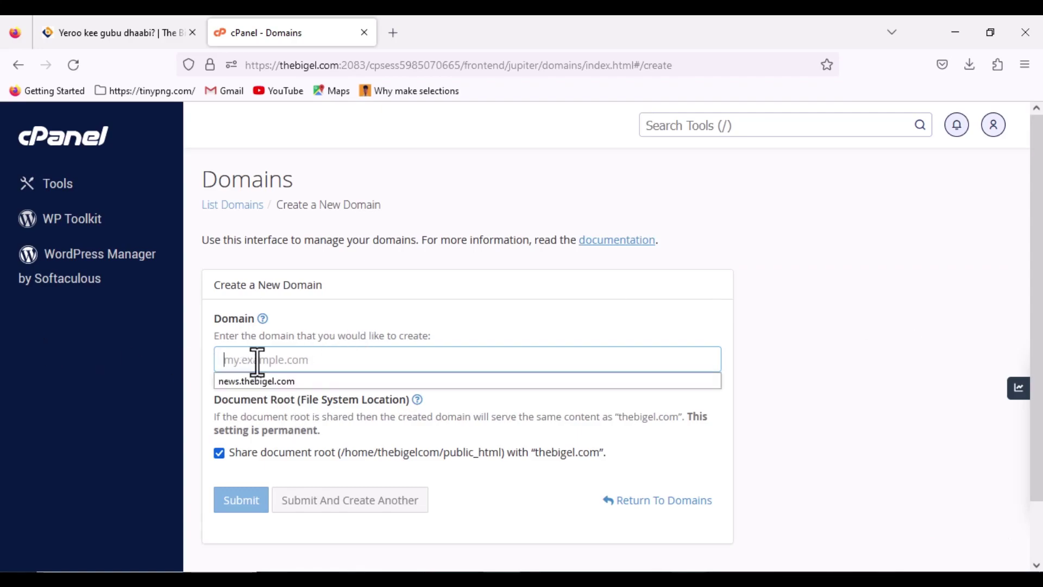
left_click(253, 380)
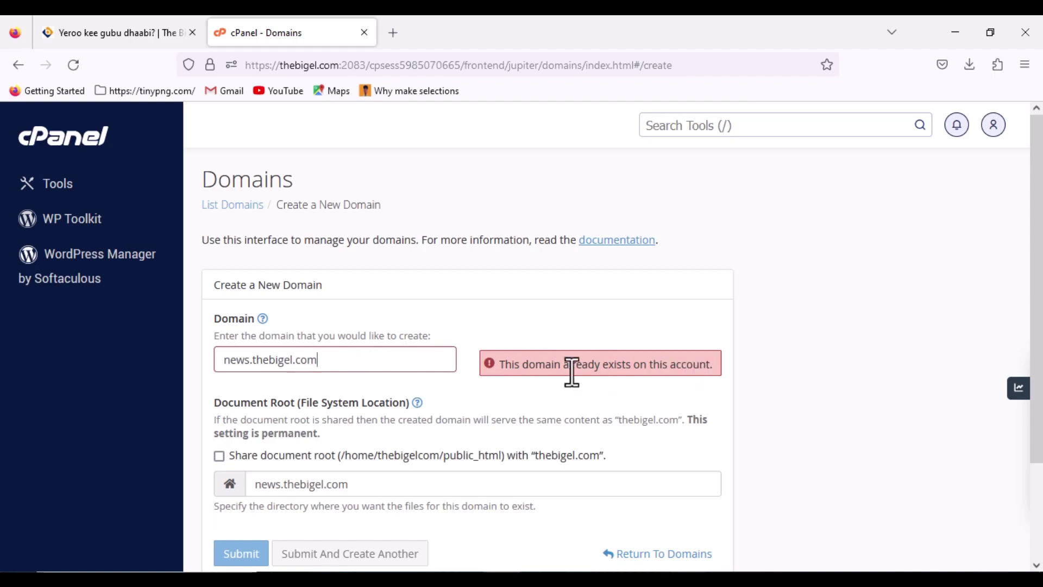
left_click_drag(667, 365, 471, 361)
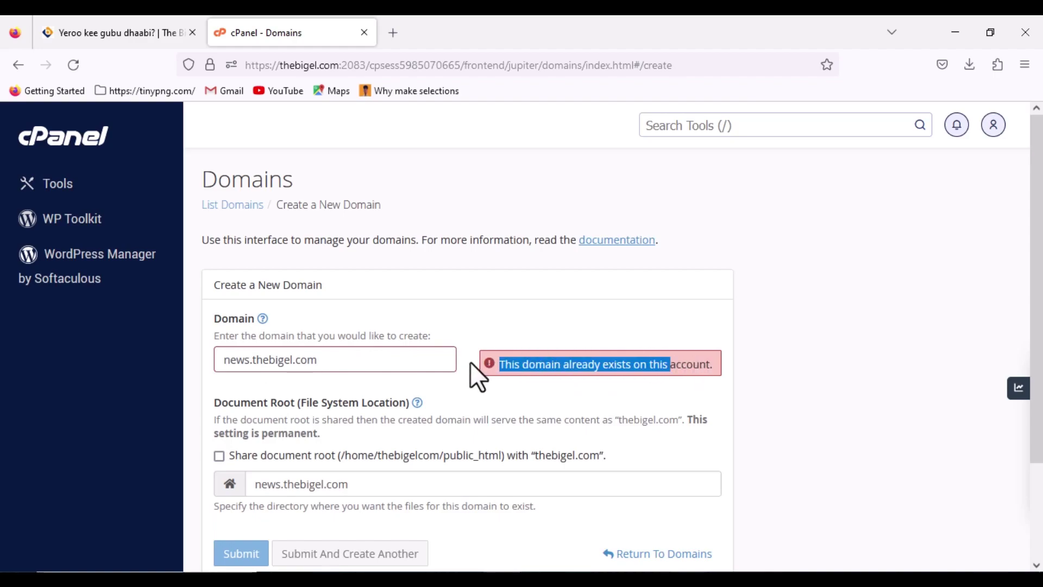
left_click(547, 371)
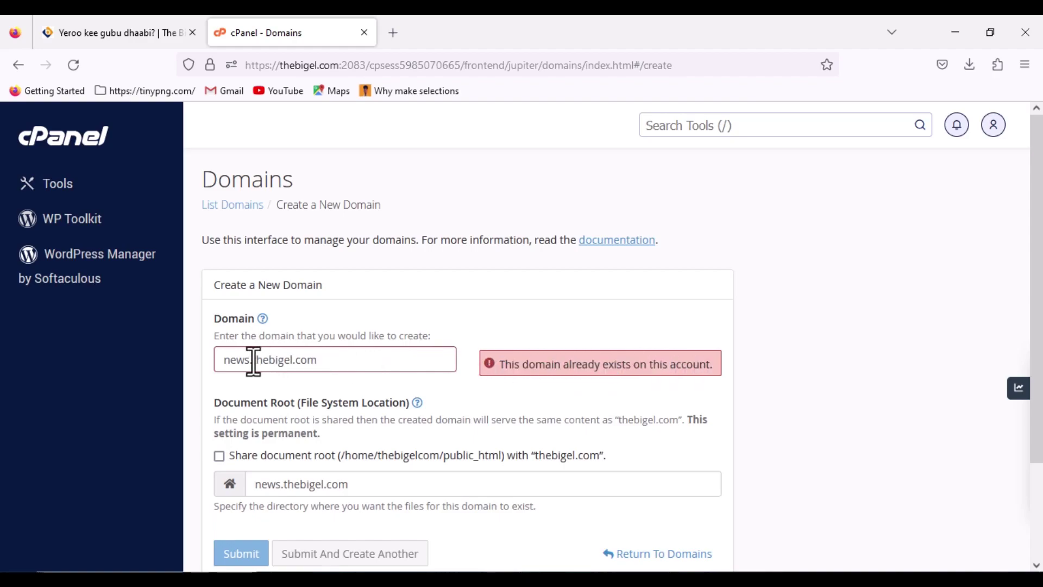
left_click_drag(242, 359, 202, 362)
key("BackSpace")
type("app")
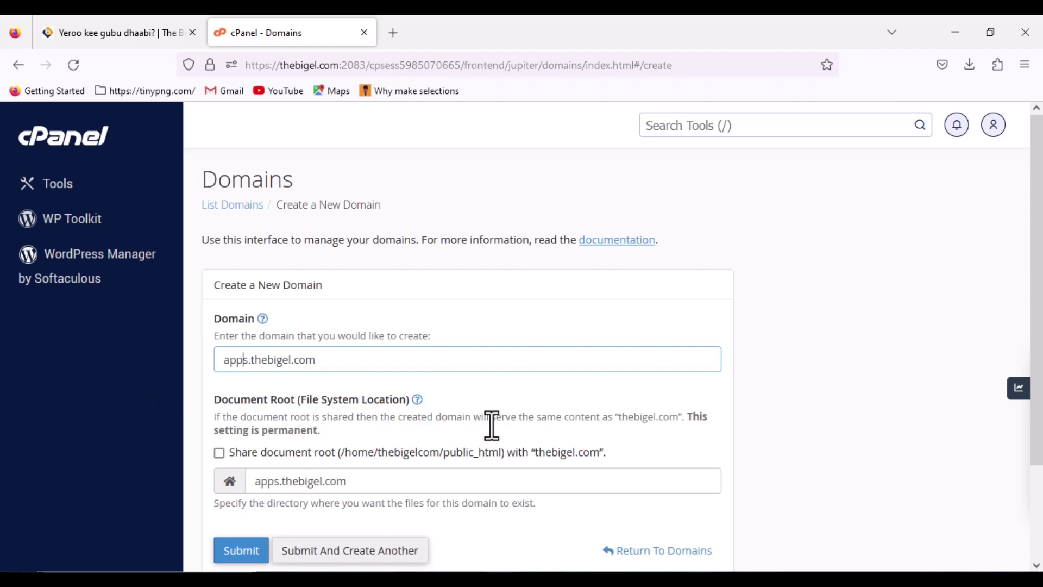
scroll(775, 373, "down", 2)
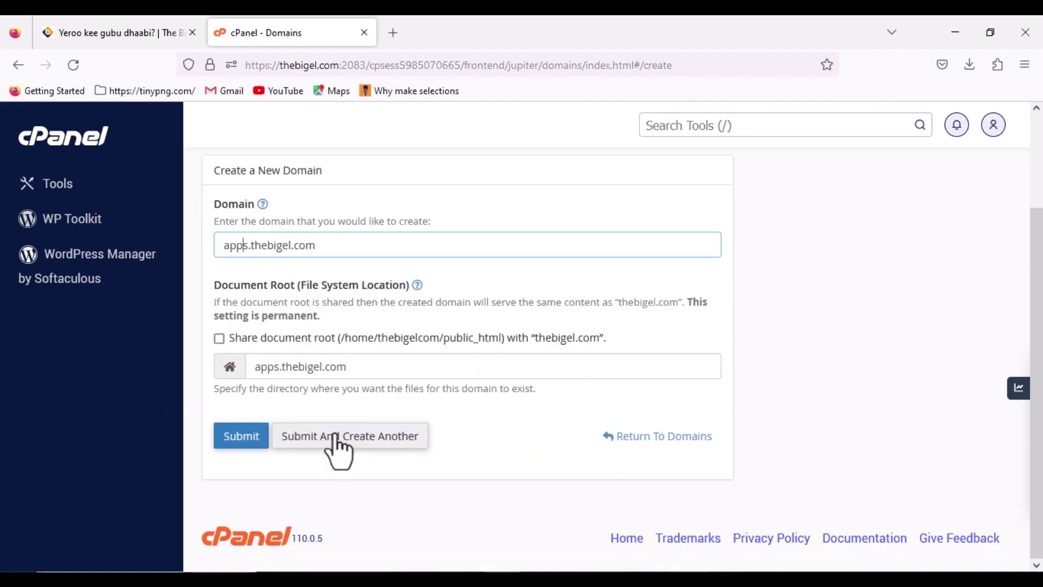
left_click(254, 440)
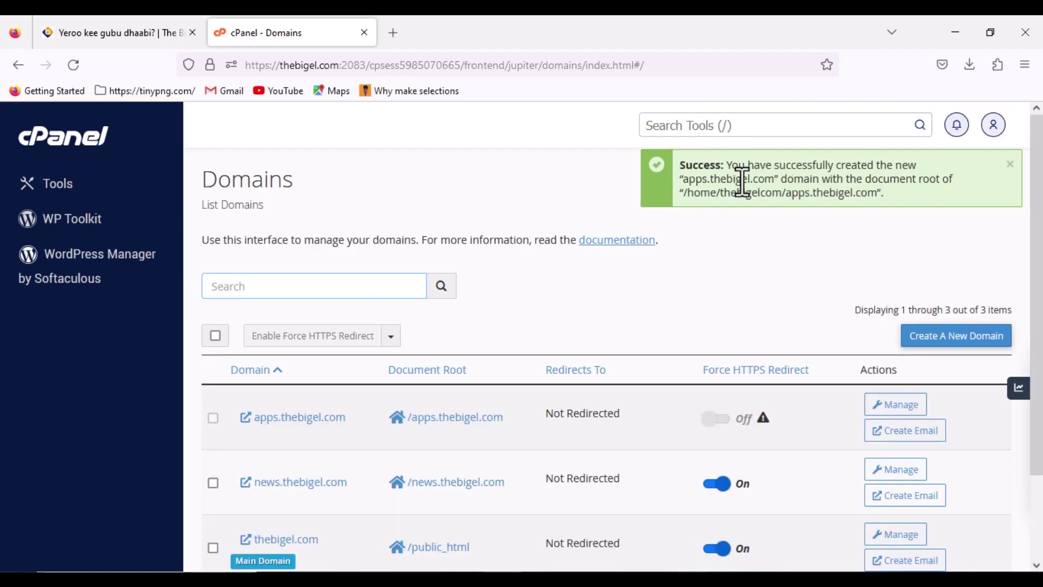
Step: Highlight apps.thebigel.com in the success message and review the Domains list
left_click_drag(780, 180, 692, 183)
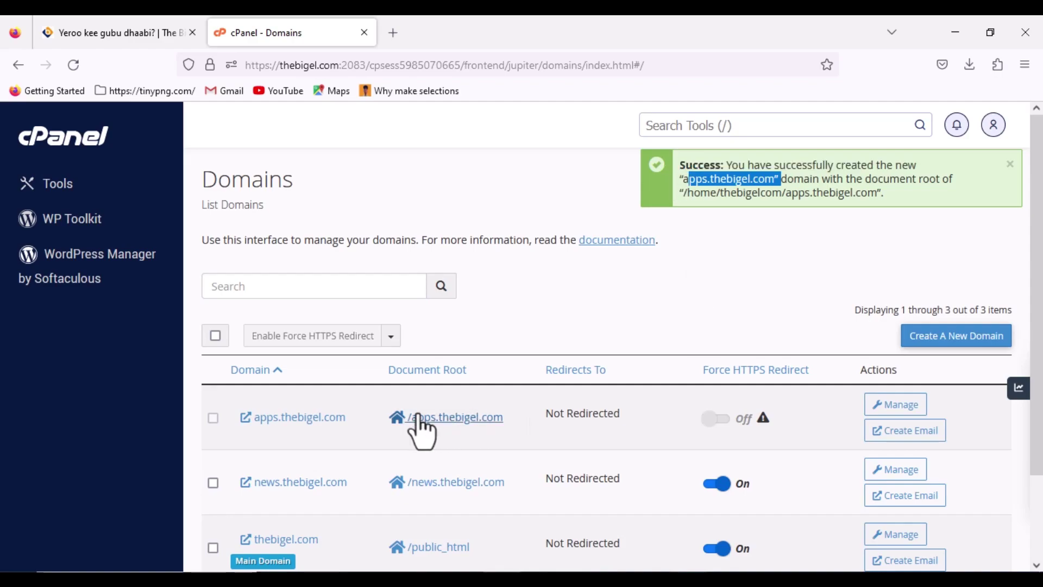
scroll(252, 435, "down", 3)
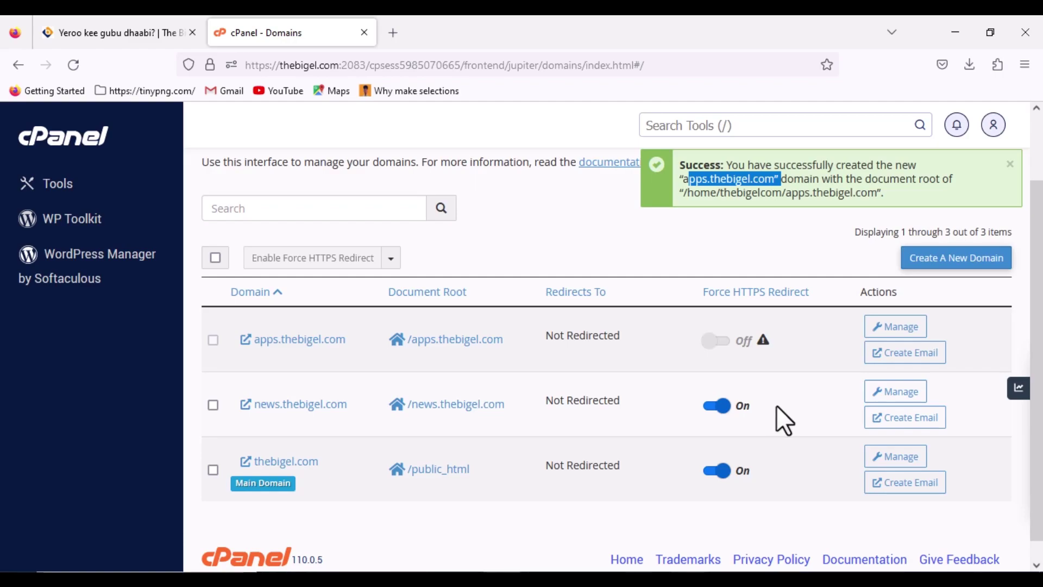
scroll(185, 430, "up", 3)
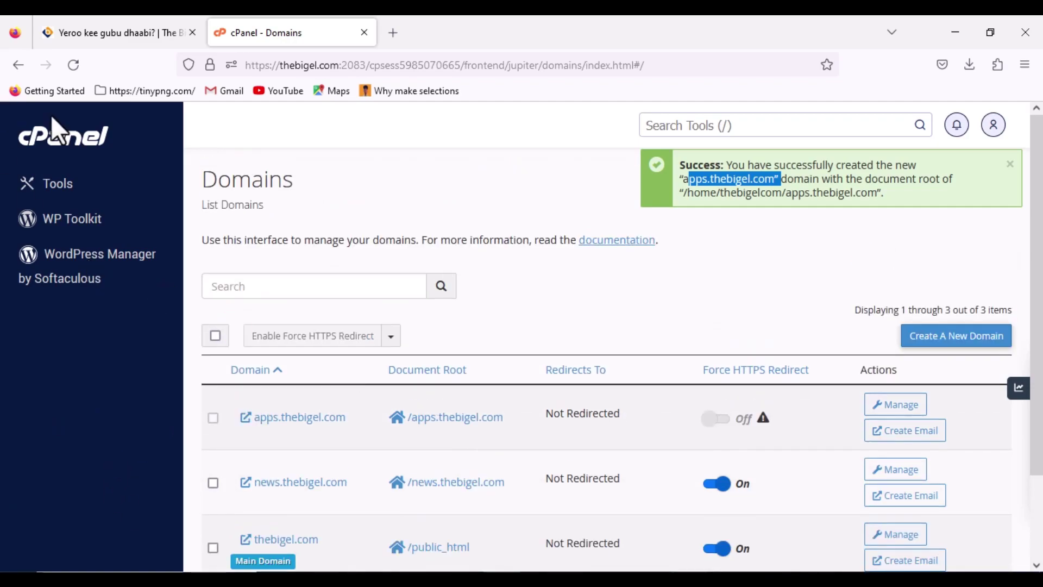
Step: Go back to the cPanel Tools page and scroll to the Softaculous scripts list with WordPress
left_click(103, 145)
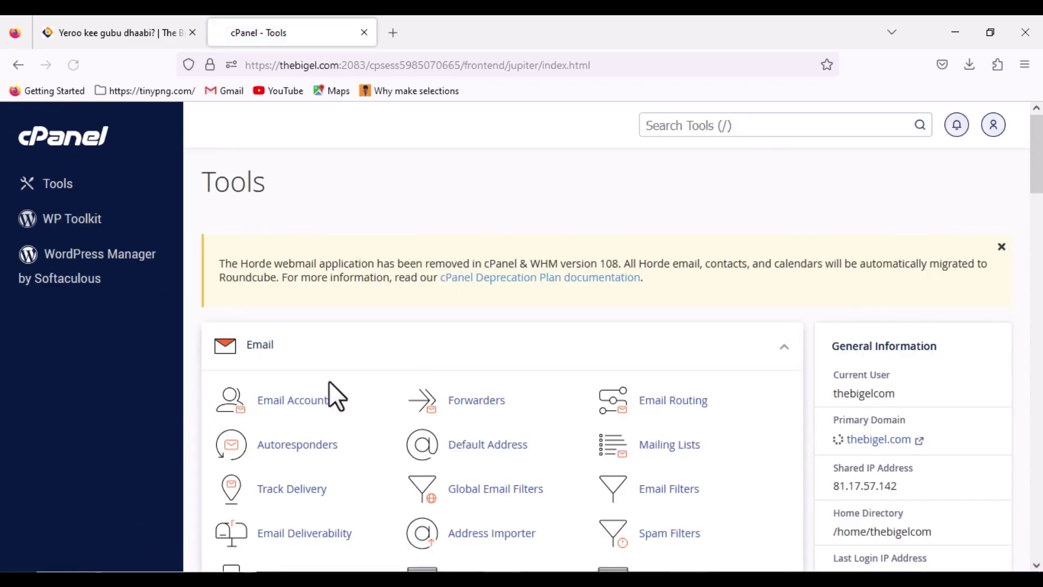
middle_click(533, 355)
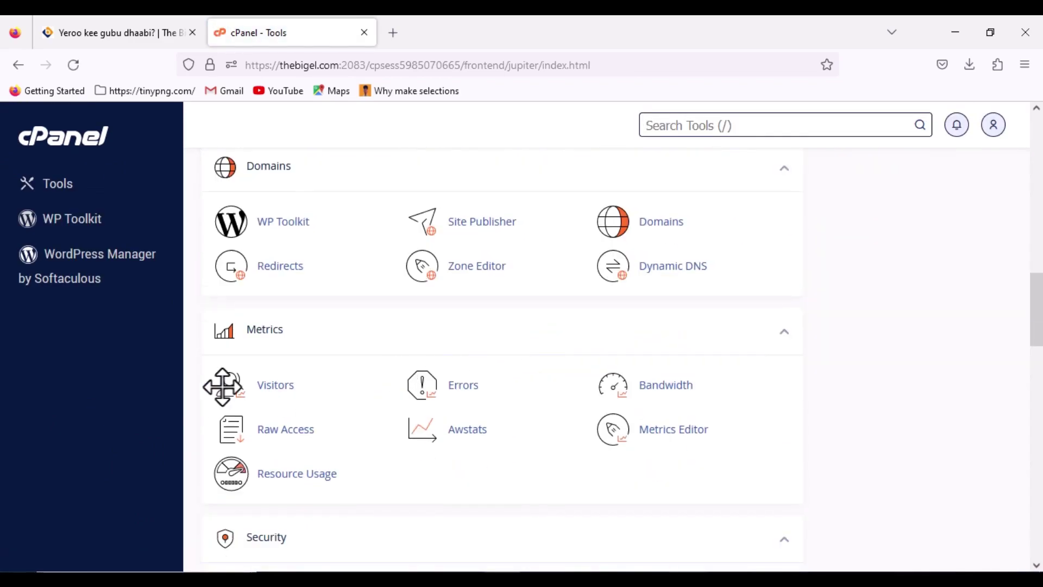
middle_click(408, 380)
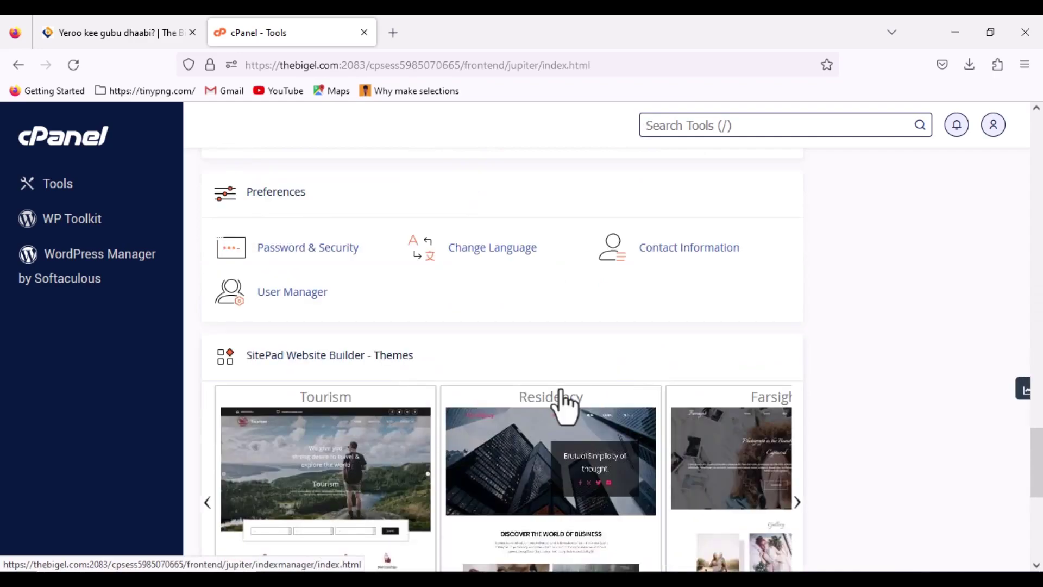
scroll(559, 401, "down", 5)
scroll(489, 424, "down", 1)
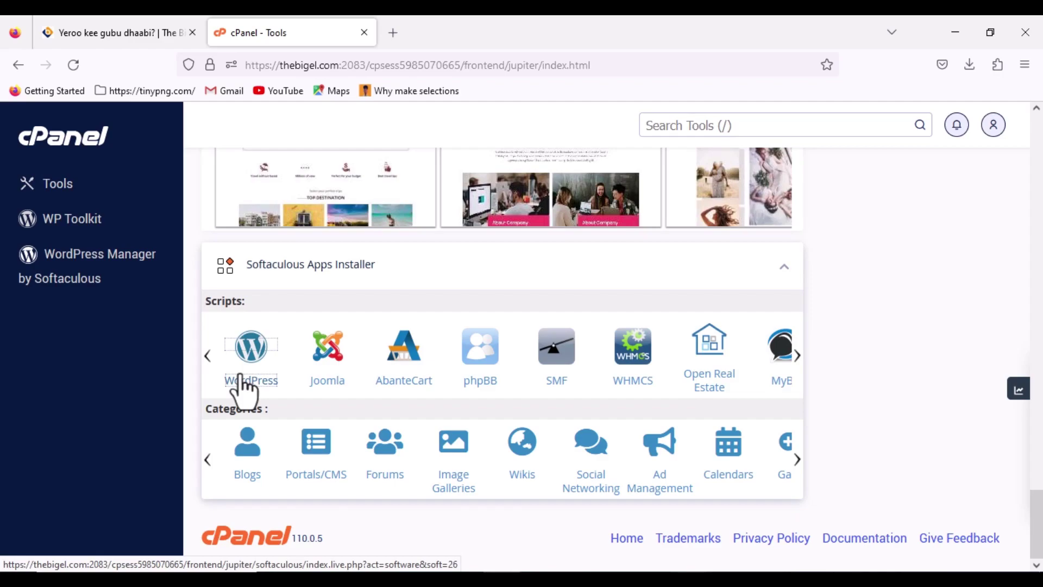
Step: Open WordPress in Softaculous and scroll down to the Current Installations table
left_click(243, 375)
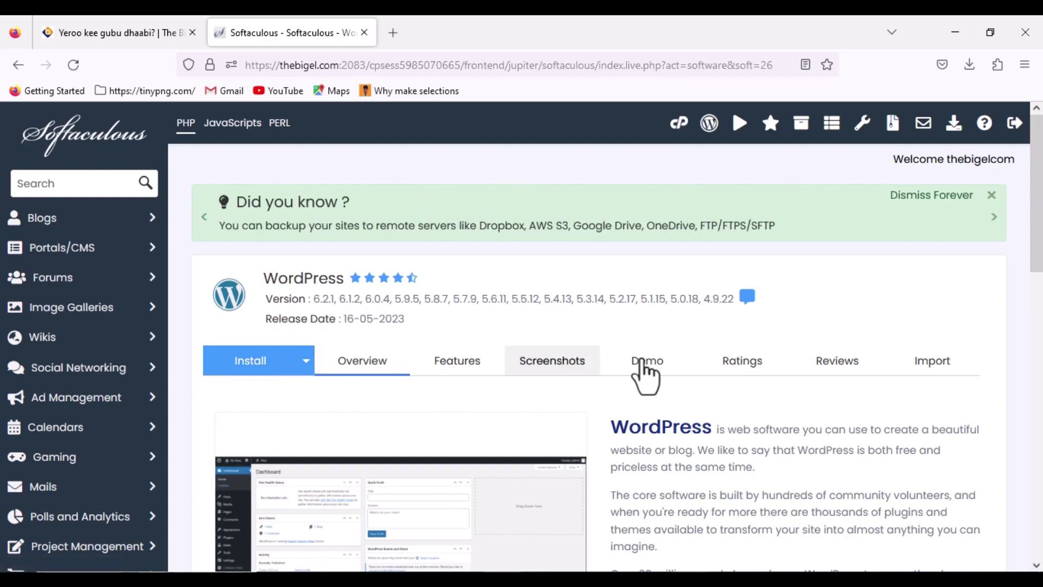
scroll(652, 370, "down", 3)
scroll(656, 360, "down", 6)
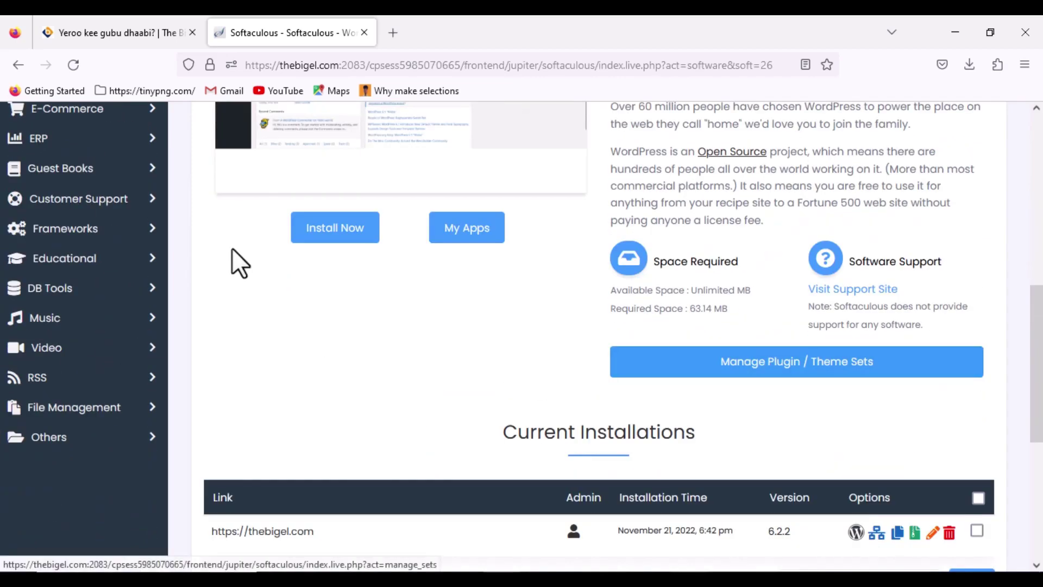
scroll(666, 345, "down", 6)
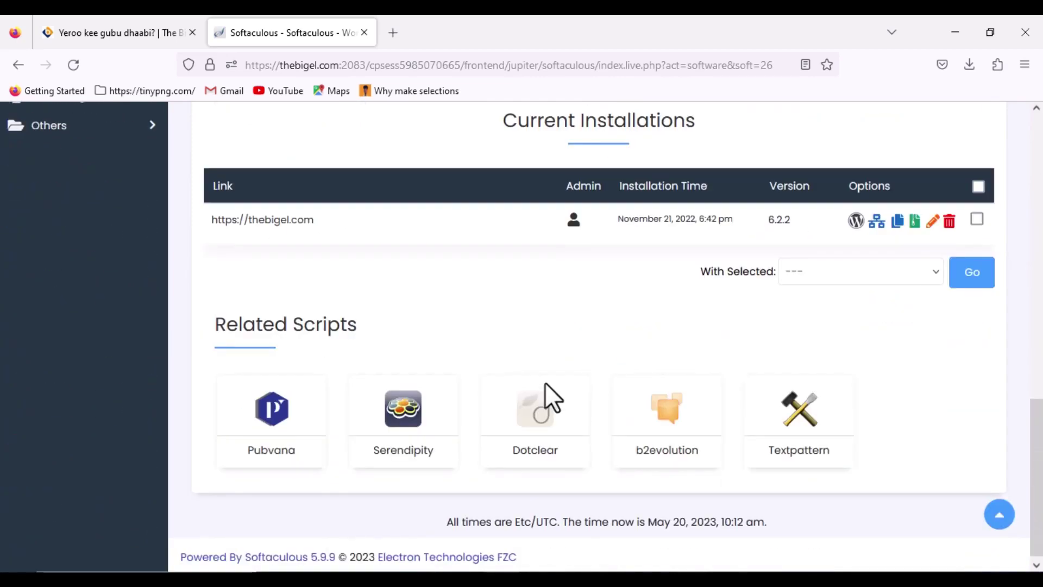
scroll(600, 380, "down", 1)
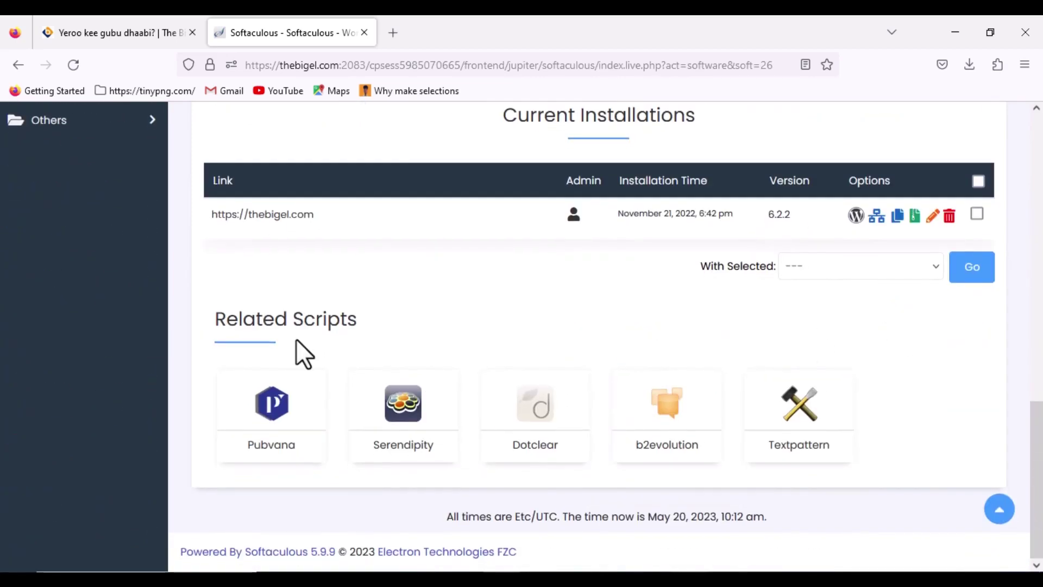
left_click(933, 268)
left_click(532, 340)
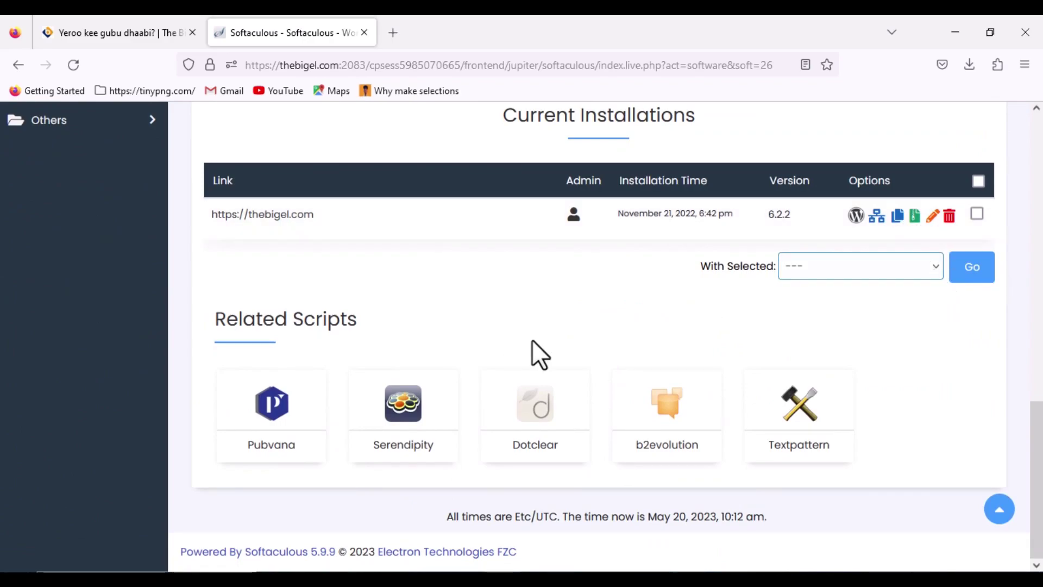
scroll(398, 417, "up", 5)
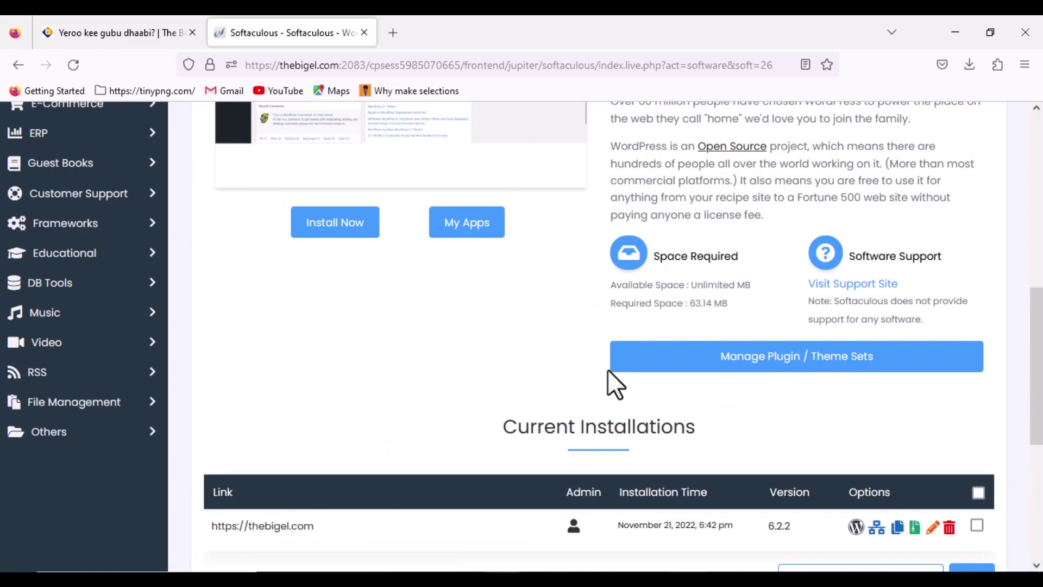
scroll(607, 370, "down", 5)
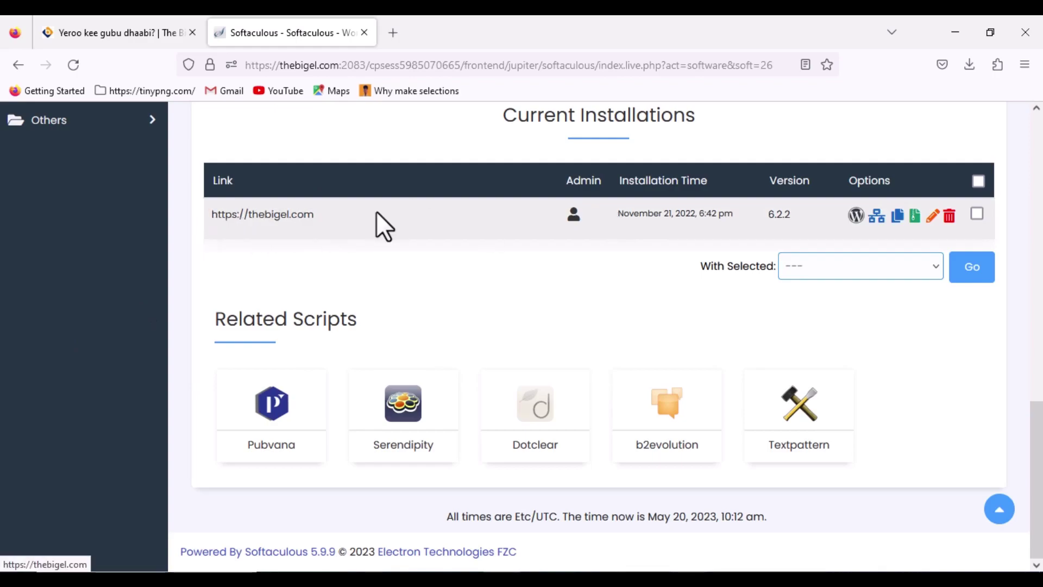
scroll(379, 212, "up", 9)
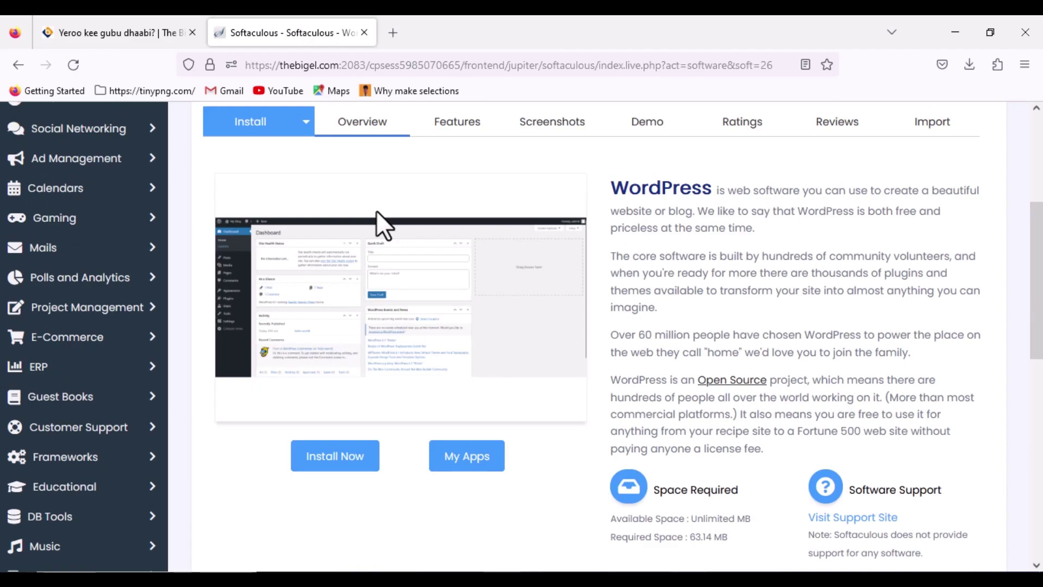
scroll(376, 210, "down", 4)
left_click(328, 230)
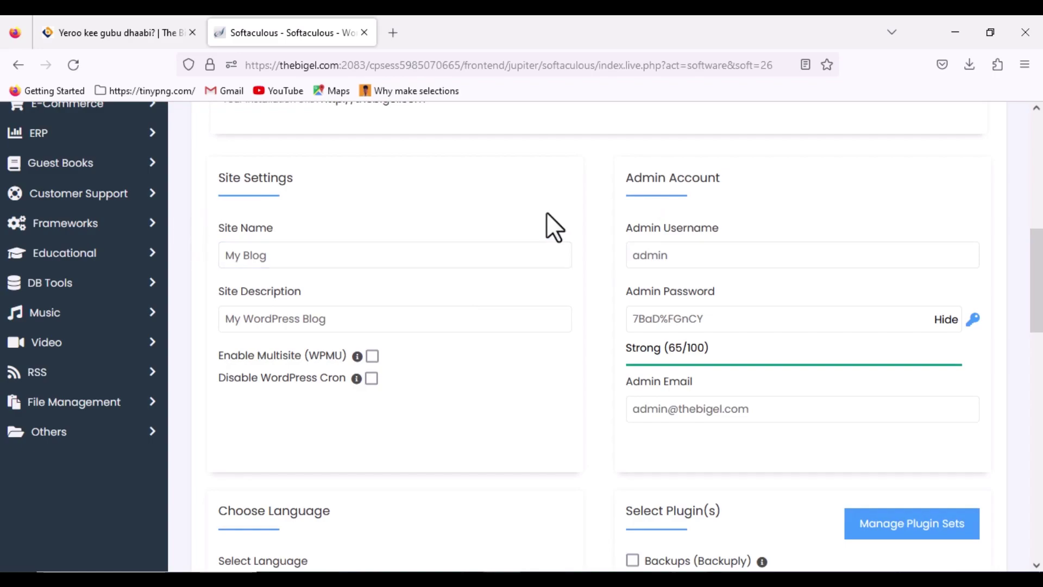
Step: Scroll through the Software Setup form and move to the In Directory field
scroll(554, 223, "up", 3)
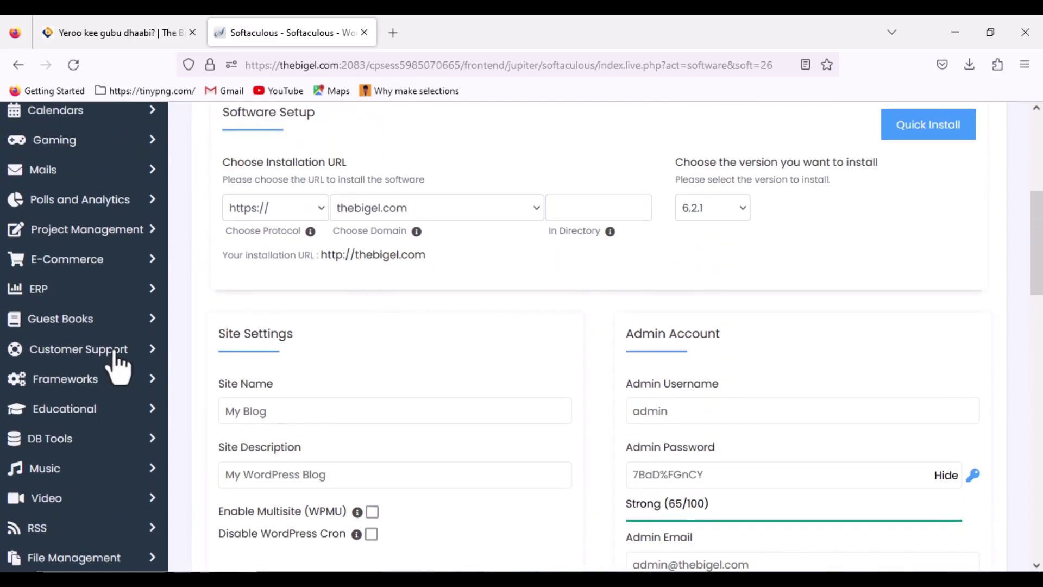
scroll(281, 288, "up", 3)
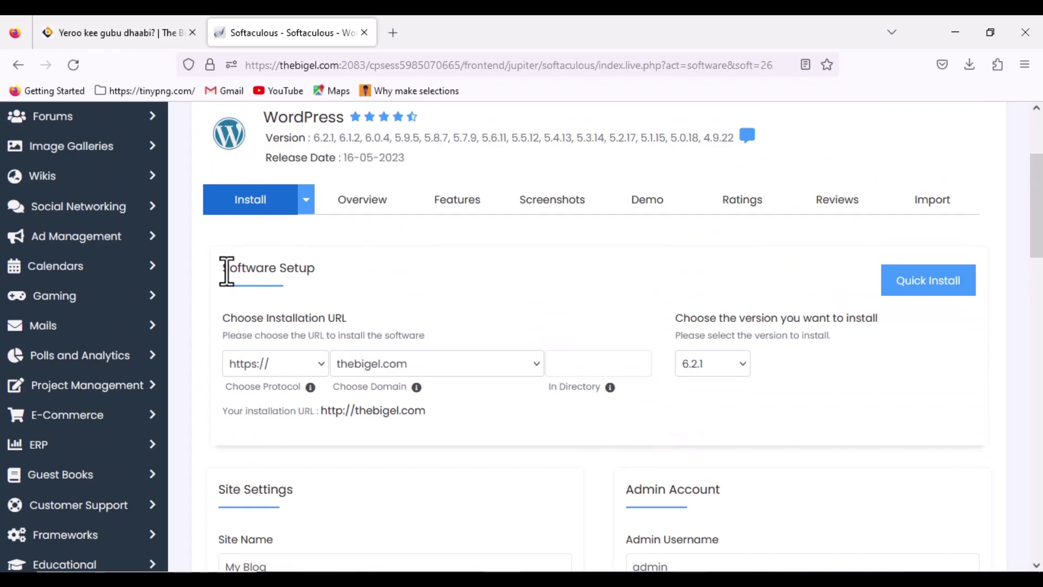
scroll(277, 233, "up", 4)
scroll(234, 326, "down", 2)
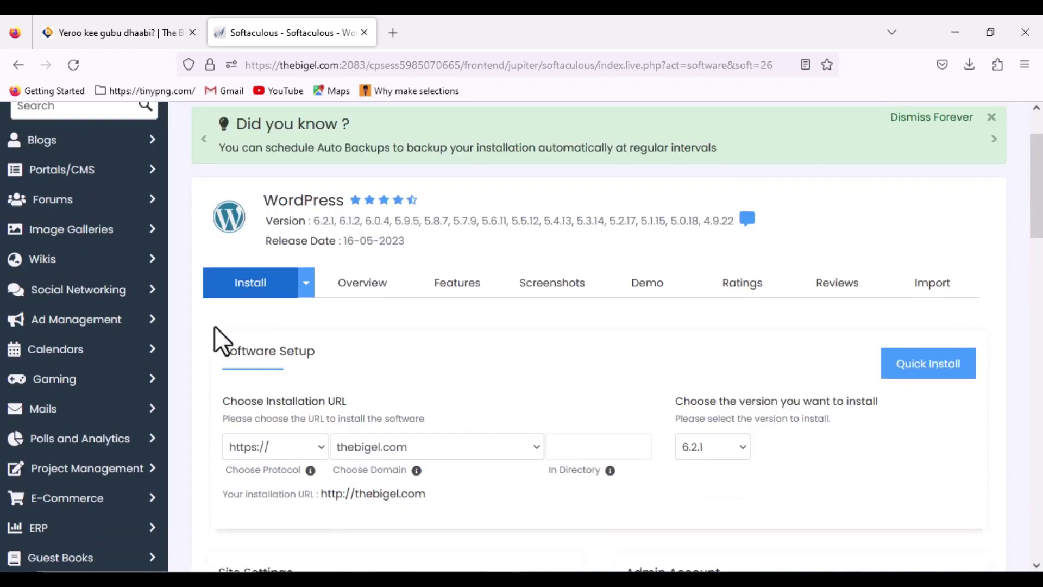
scroll(288, 260, "down", 4)
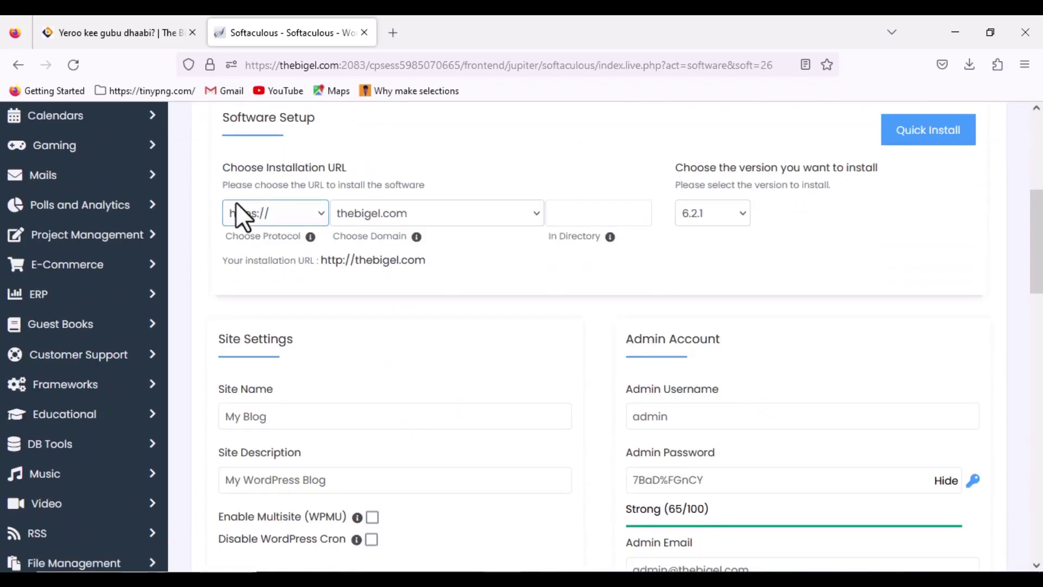
key("Tab")
key("Tab")
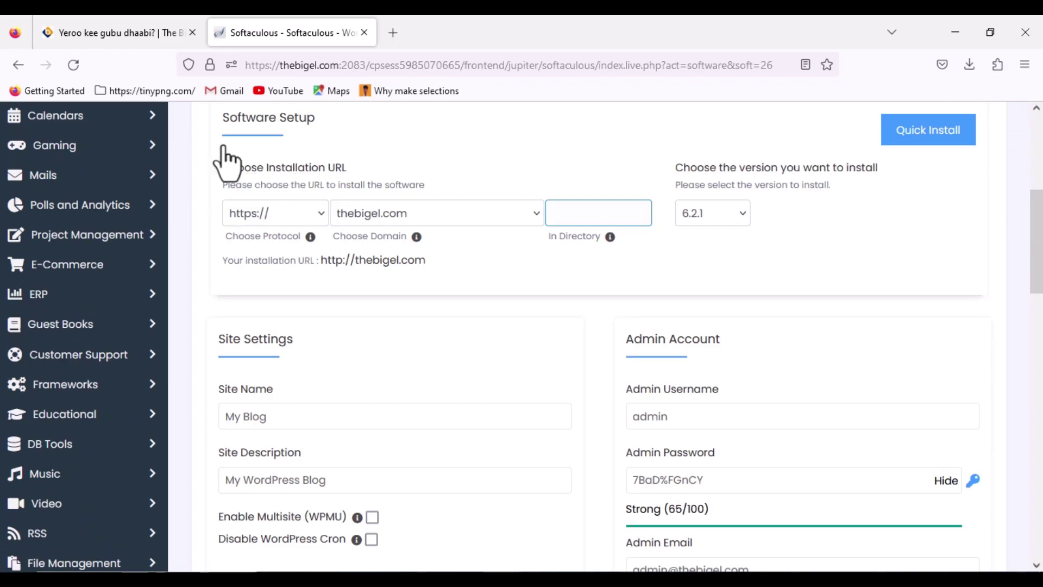
left_click(233, 64)
left_click(256, 65)
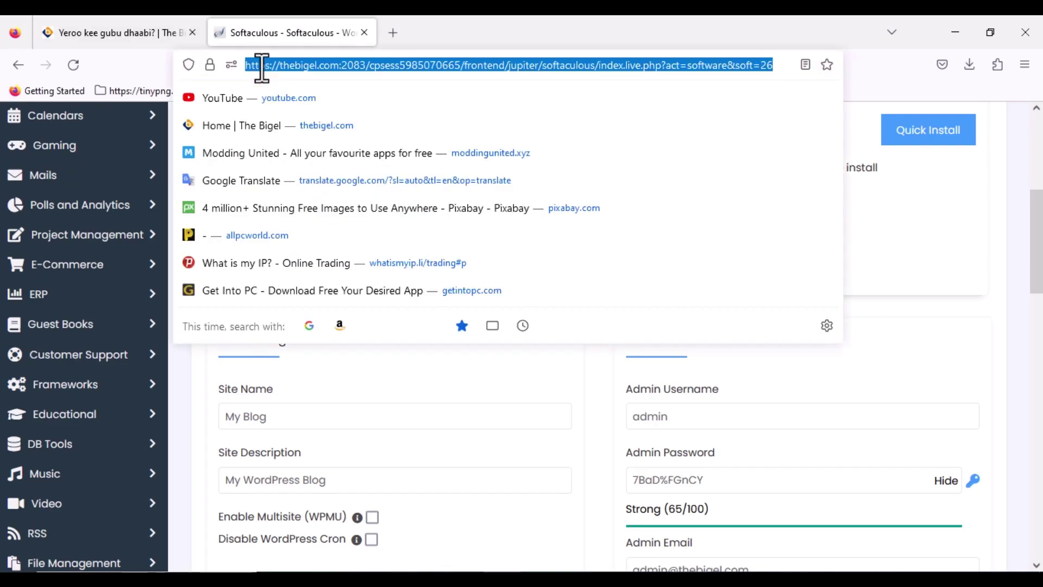
left_click_drag(276, 65, 222, 69)
left_click(938, 198)
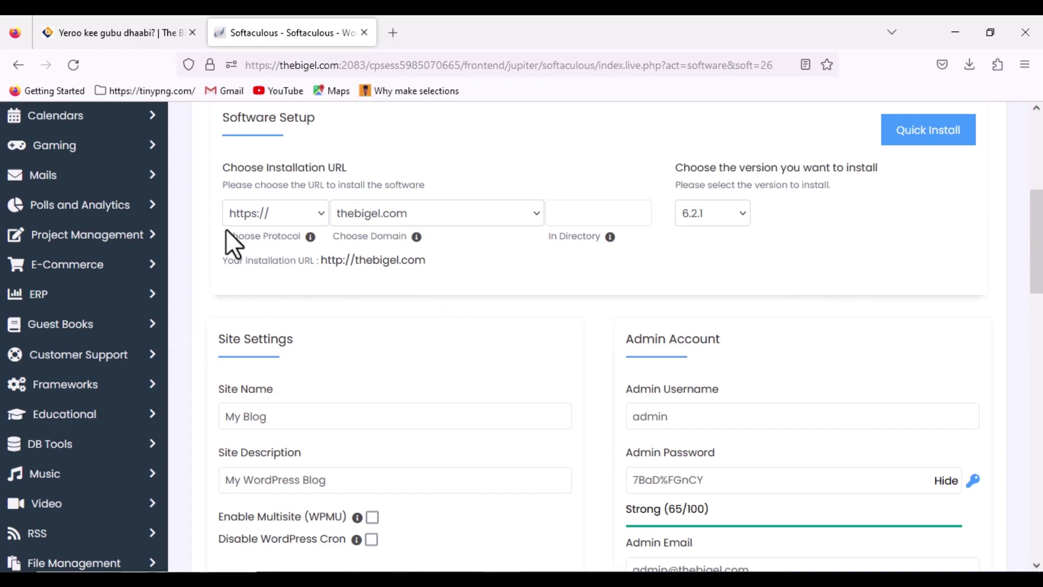
left_click(258, 214)
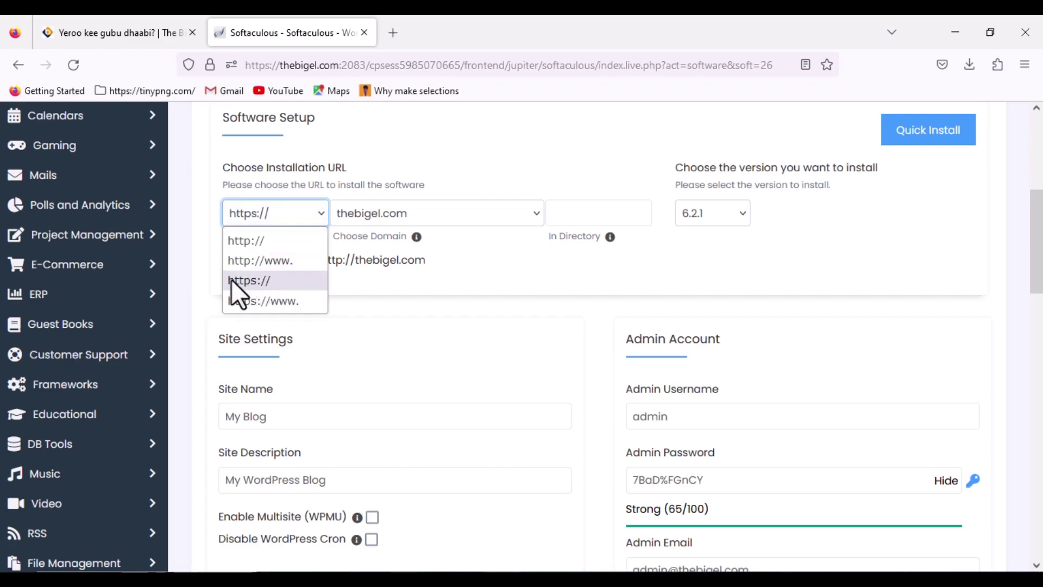
left_click(276, 300)
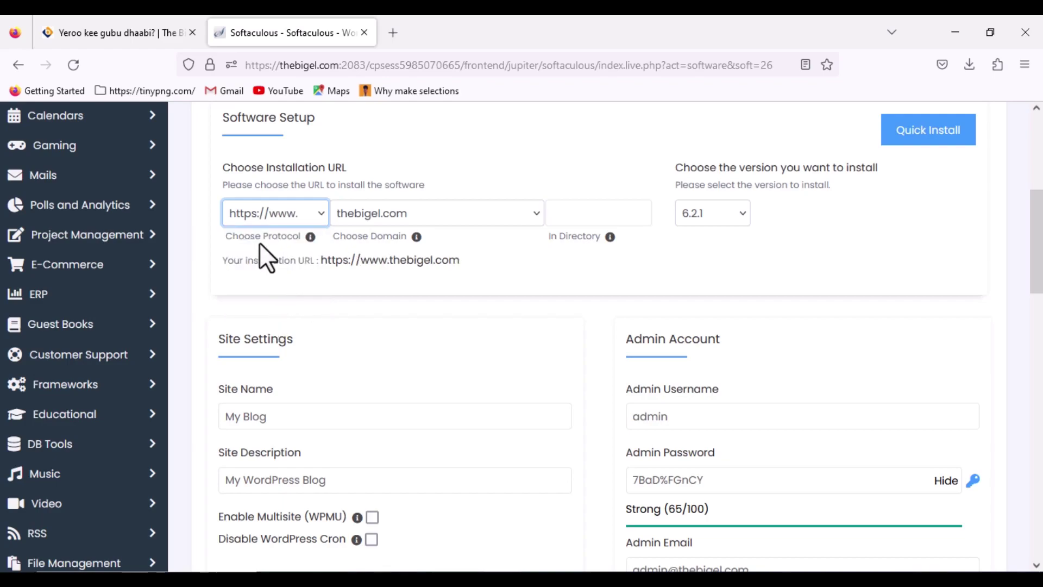
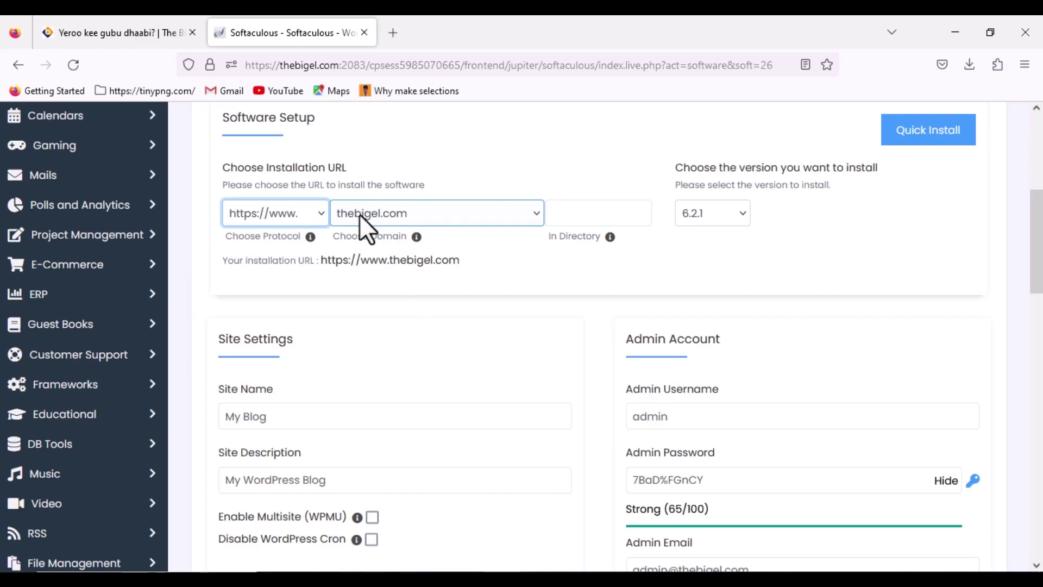
Step: Choose news.thebigel.com as the install domain and leave the install directory empty
left_click(538, 212)
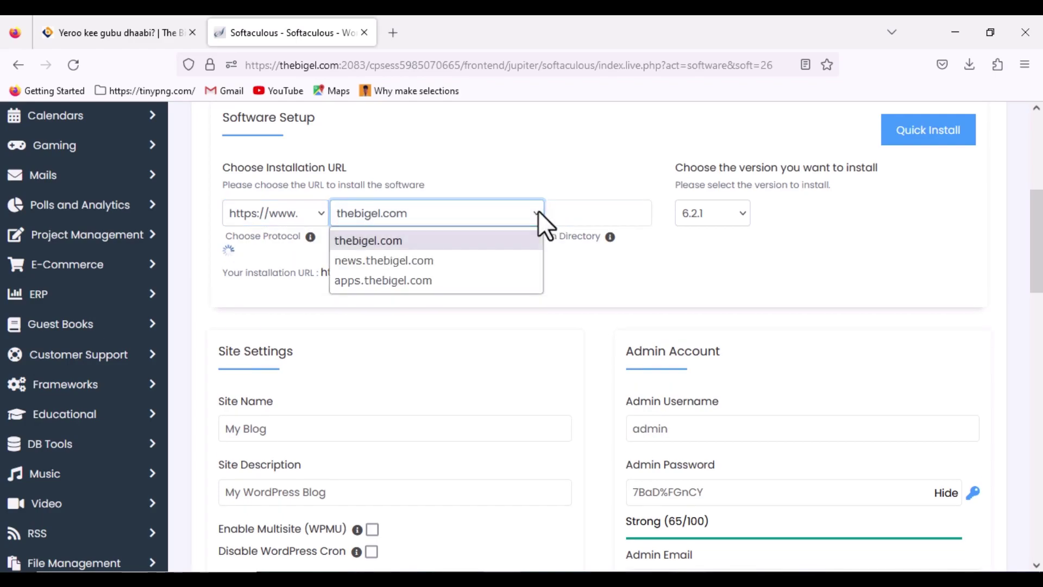
left_click(383, 260)
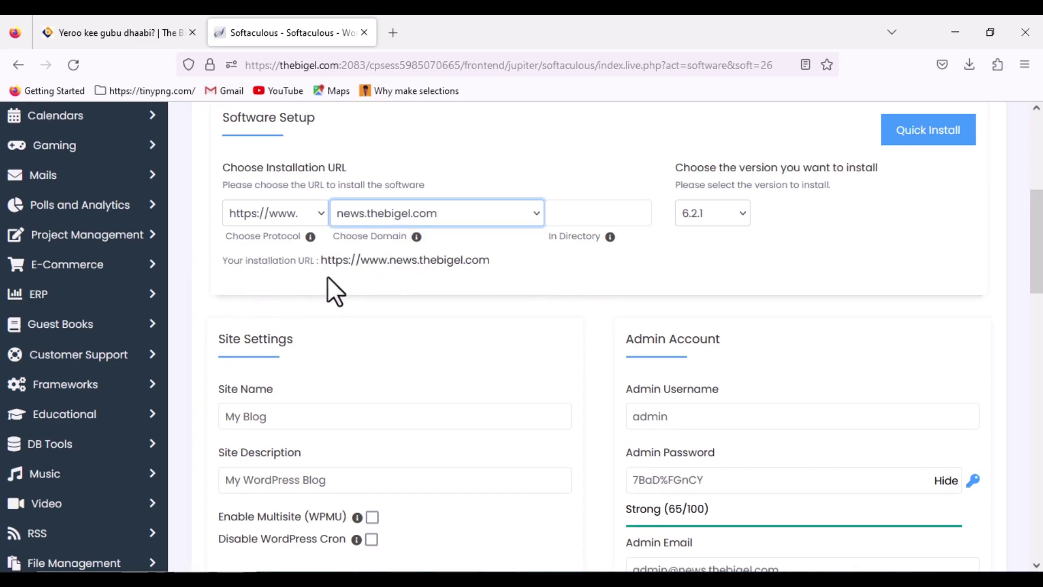
key("Tab")
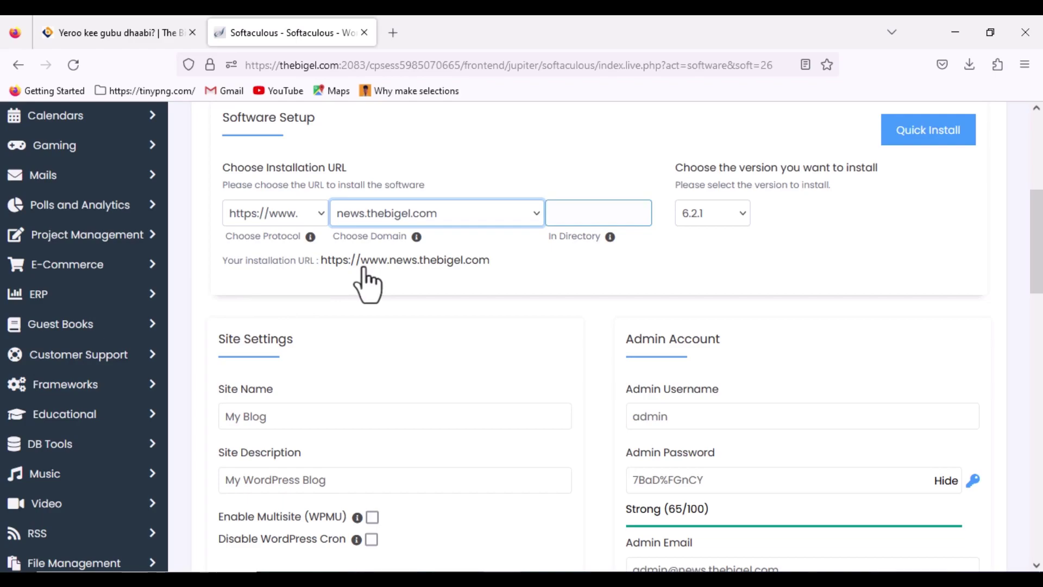
left_click(524, 259)
left_click_drag(524, 258, 674, 269)
left_click(674, 268)
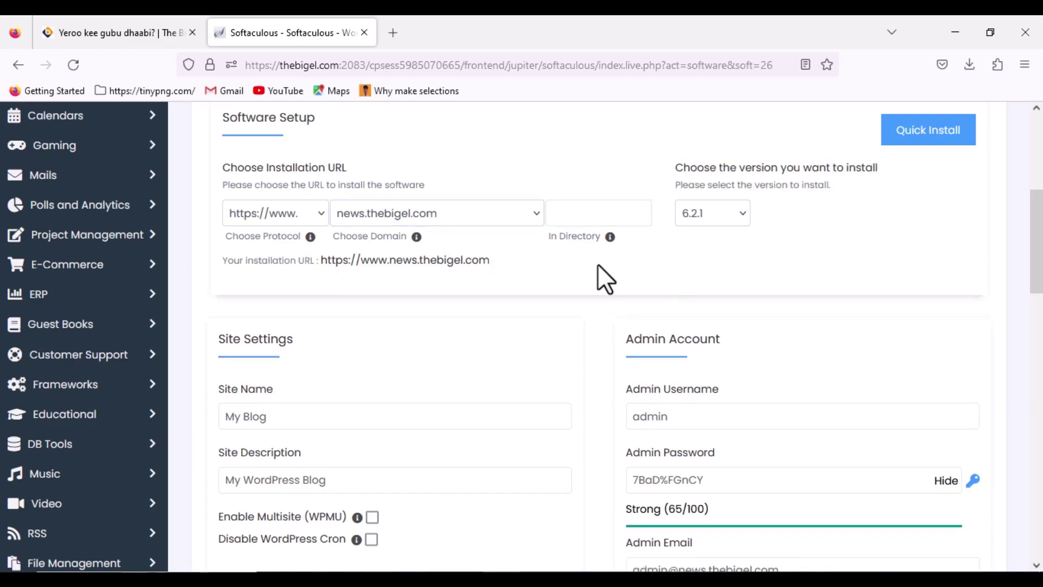
left_click(636, 218)
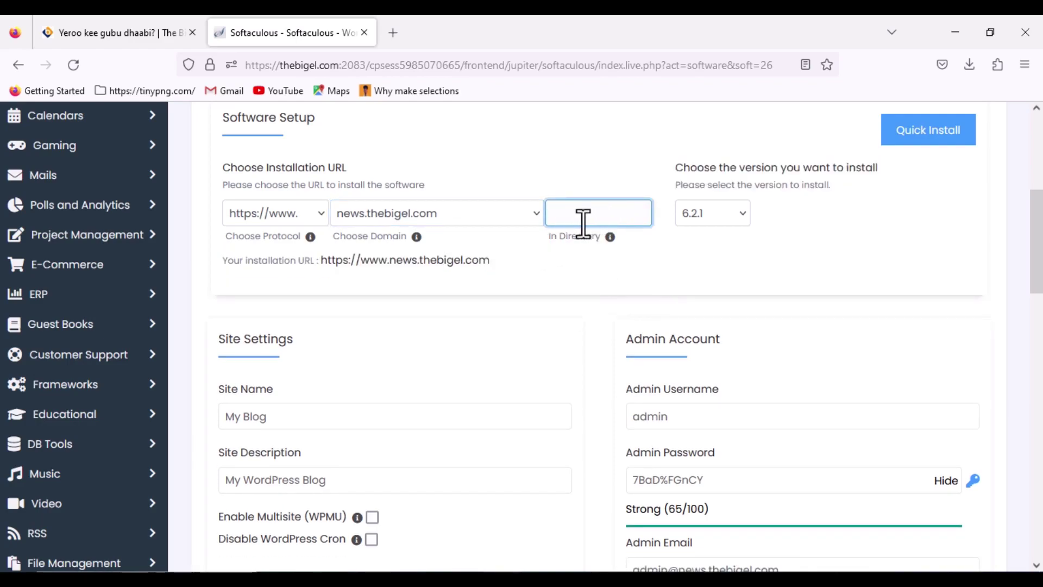
Step: Keep WordPress version 6.2.1 selected for the install
left_click(721, 223)
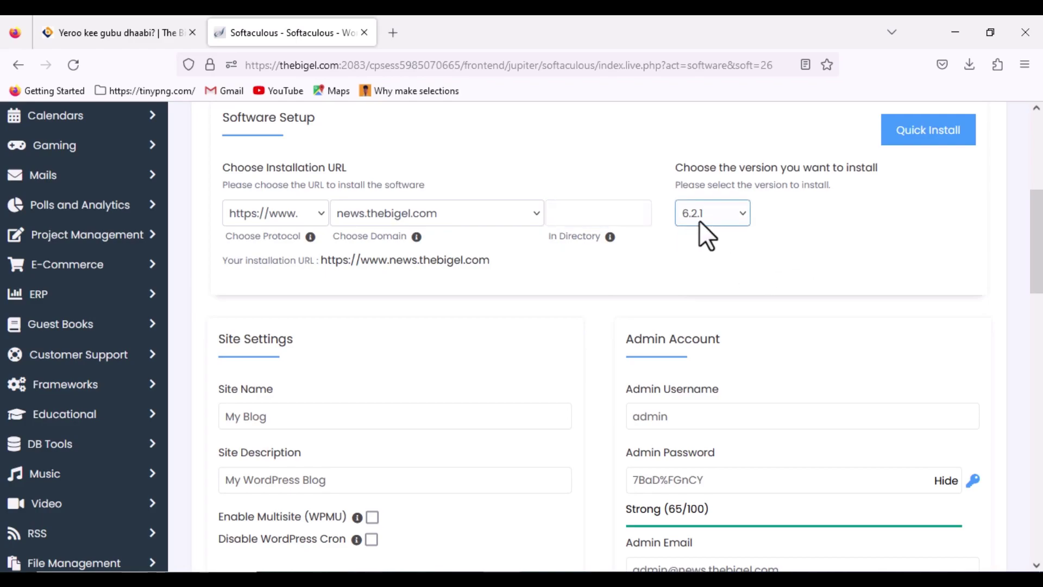
scroll(728, 225, "up", 4)
scroll(736, 292, "down", 1)
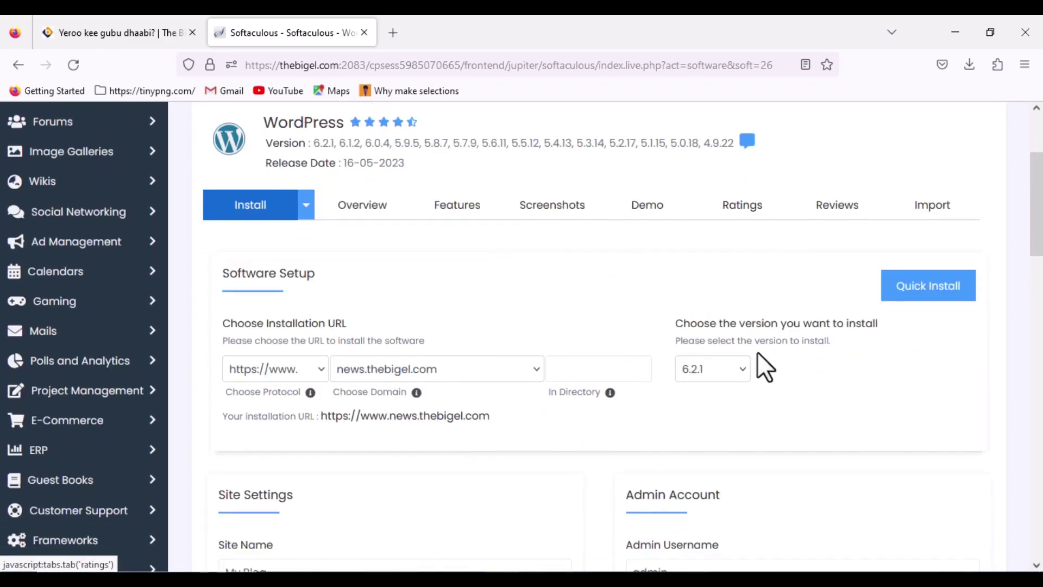
left_click(731, 368)
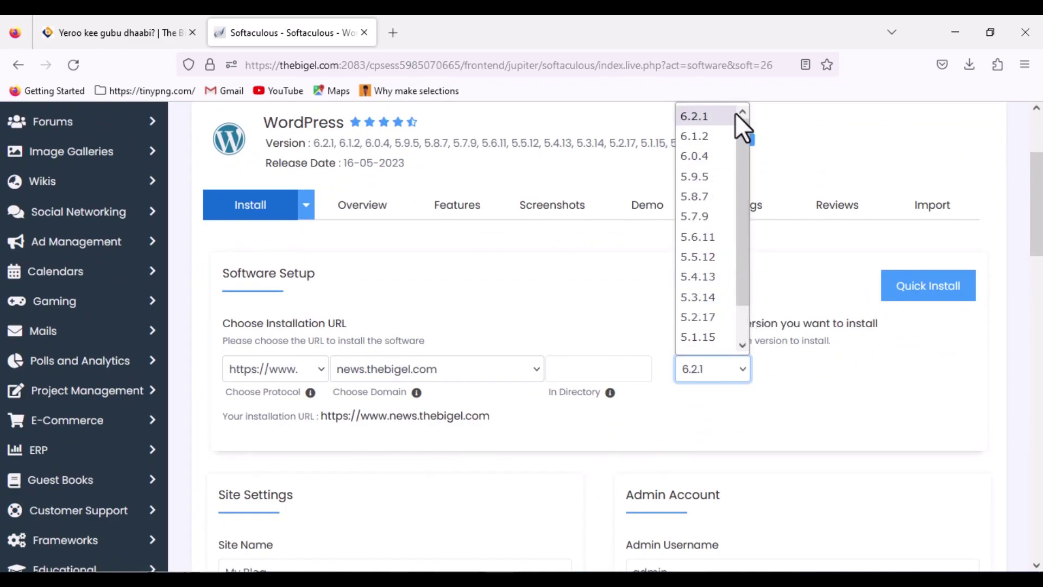
left_click(708, 117)
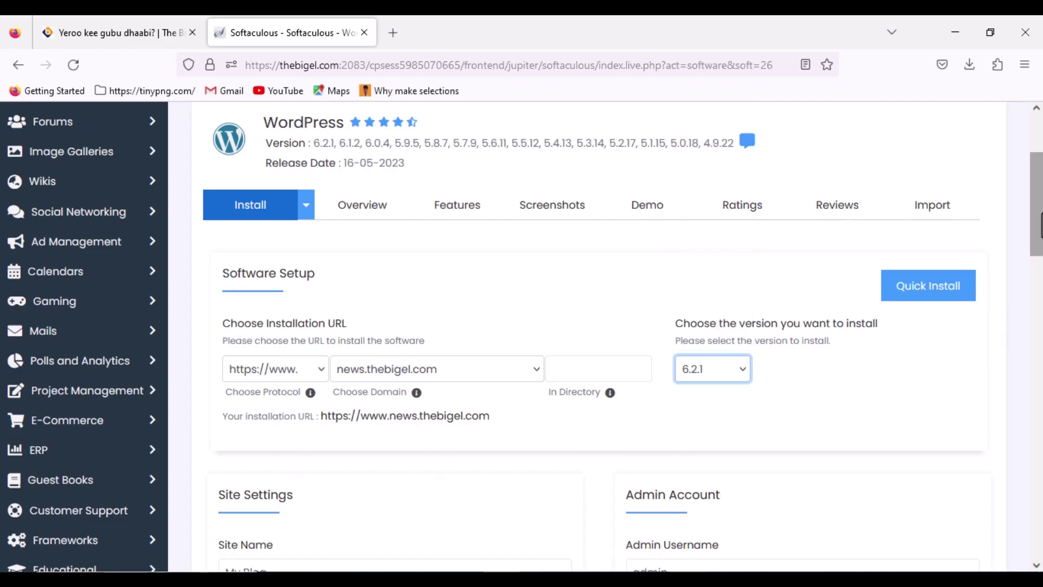
scroll(592, 420, "down", 5)
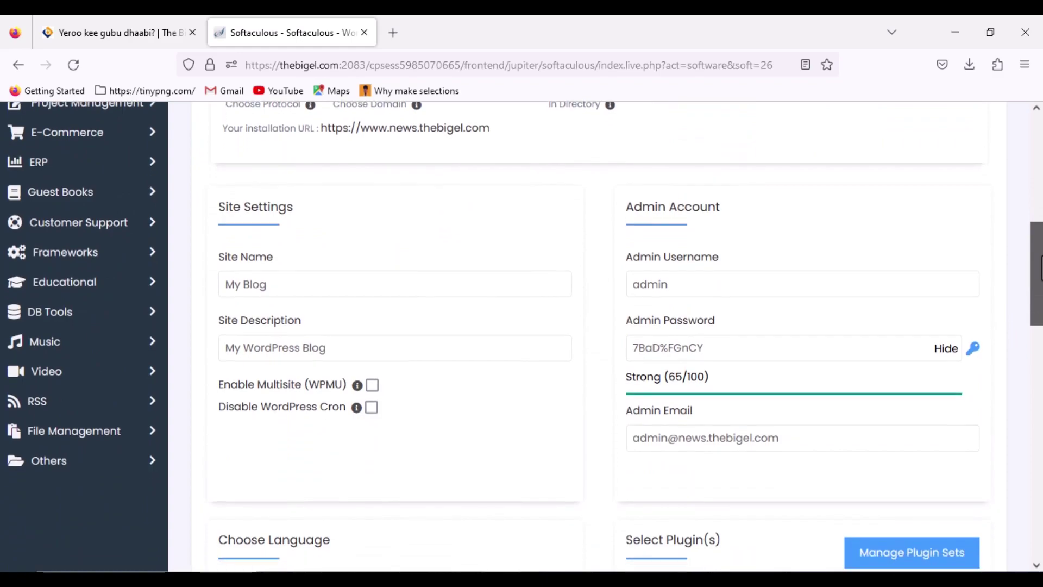
Step: Replace the site name My Blog with 'The Bigel news'
left_click(263, 282)
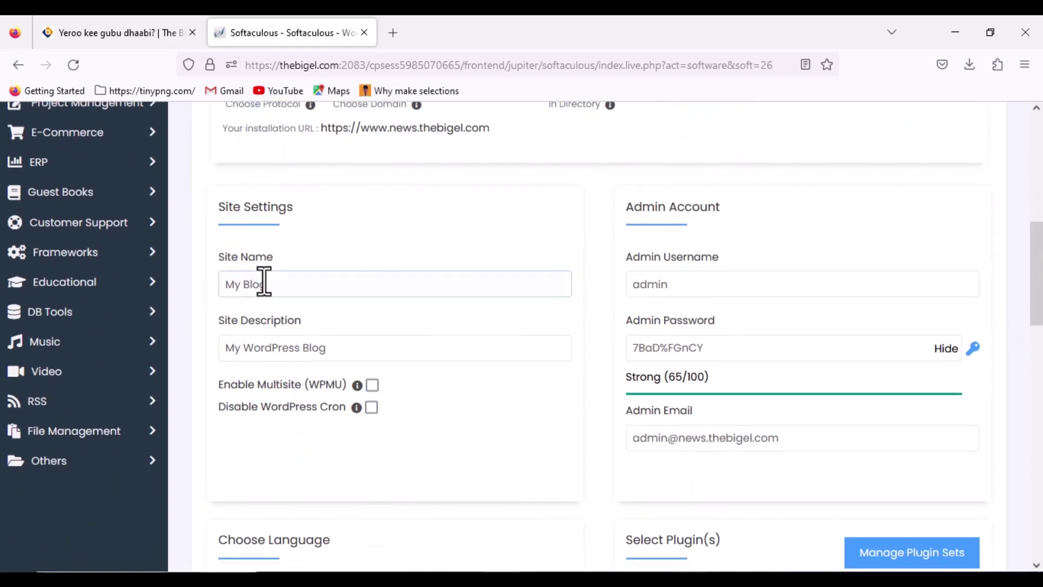
double_click(256, 284)
key("ctrl+a")
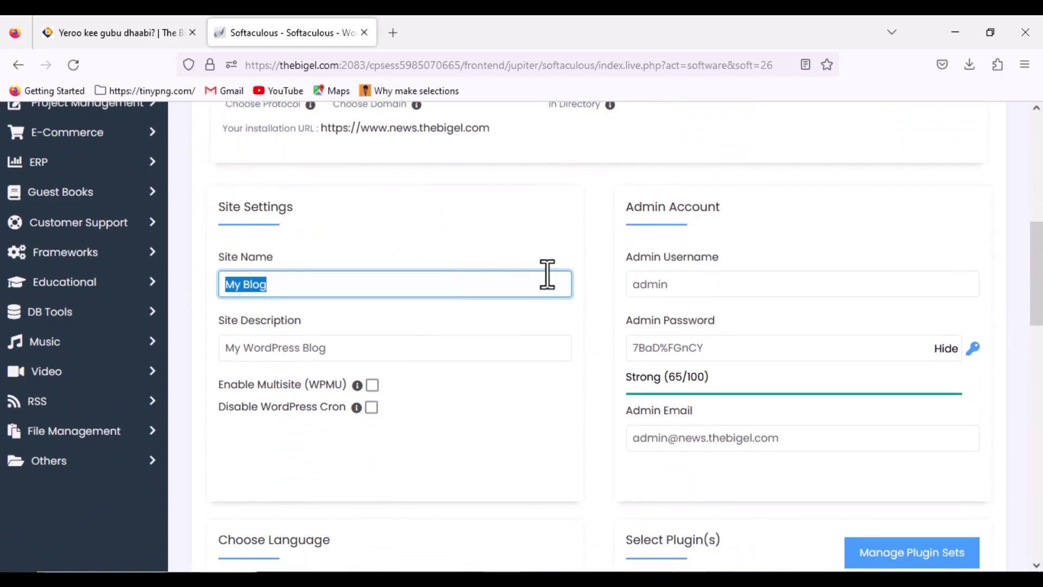
key("BackSpace")
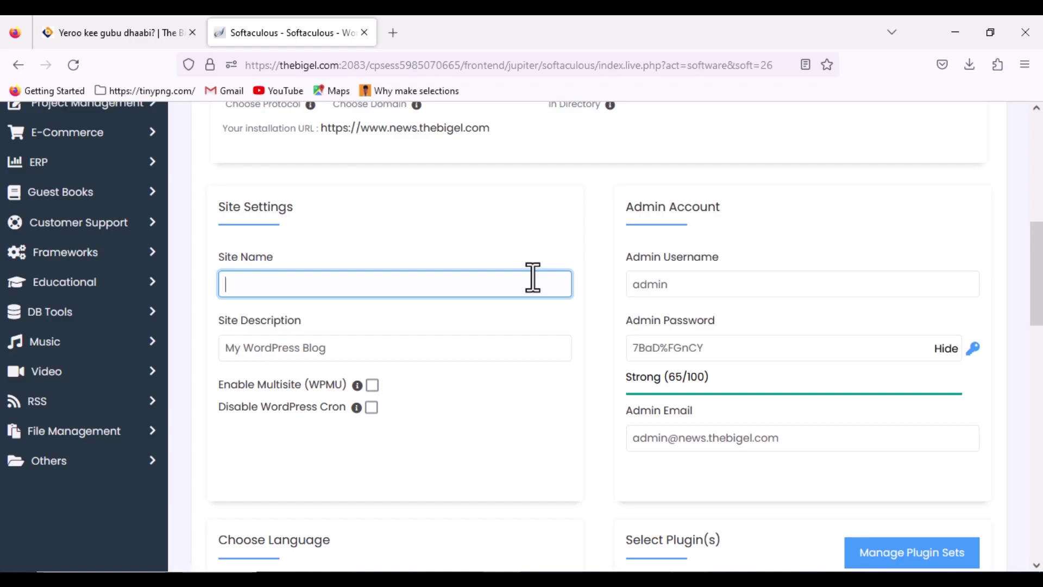
type("The Bigel news")
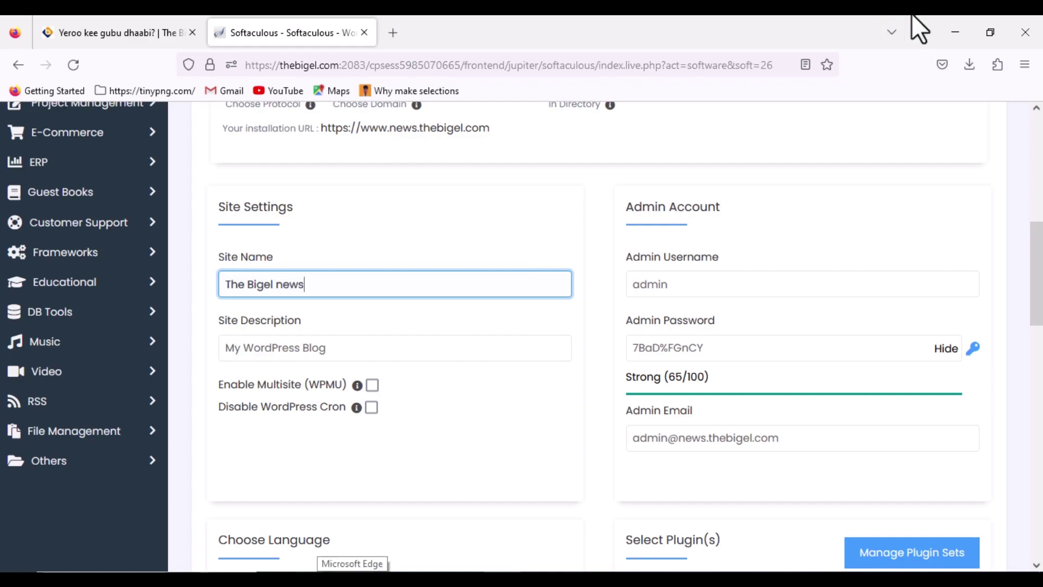
left_click_drag(532, 130, 290, 119)
left_click(321, 292)
Step: Replace the site description My WordPress Blog with 'The News Site'
left_click_drag(356, 352, 227, 345)
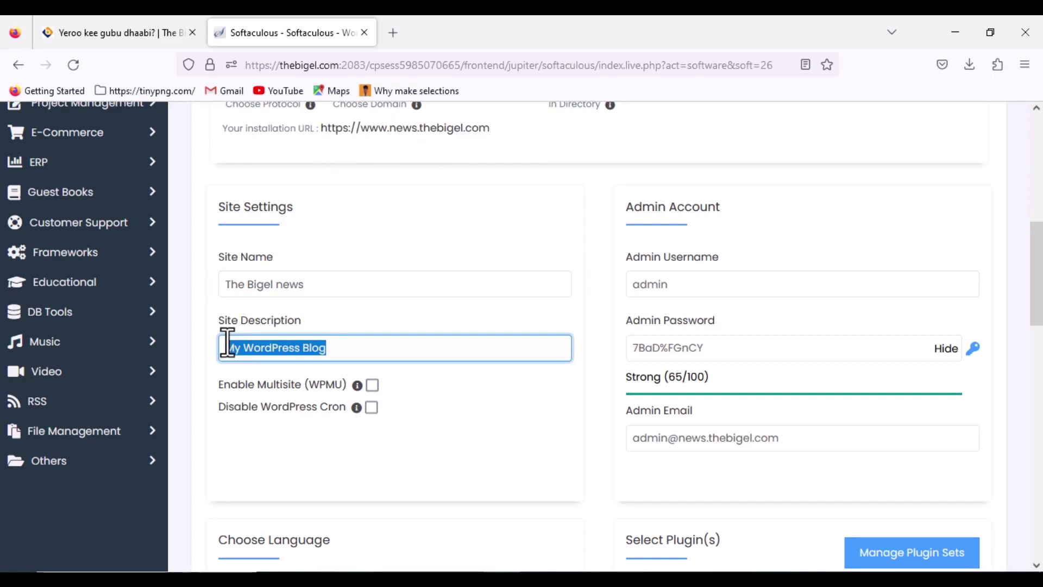
key("BackSpace")
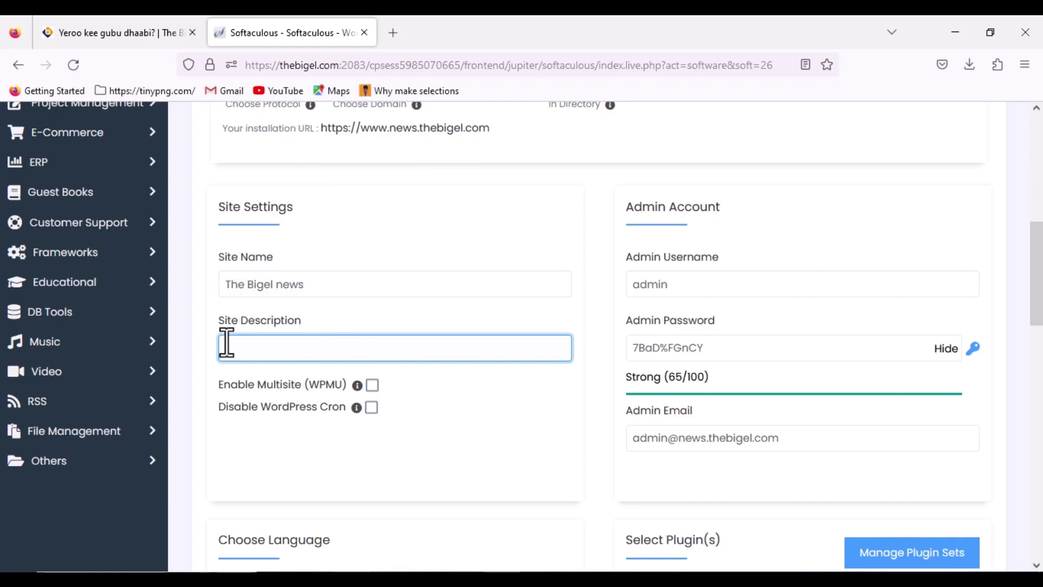
type("The News Site")
left_click(321, 274)
left_click(275, 354)
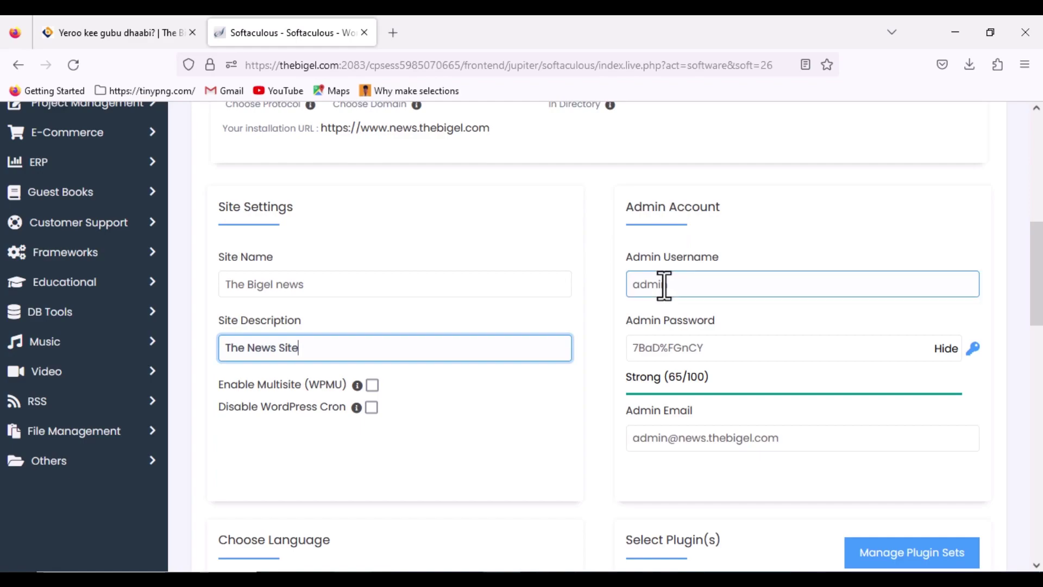
Step: Keep the admin username 'admin' and delete the generated admin password
left_click(692, 284)
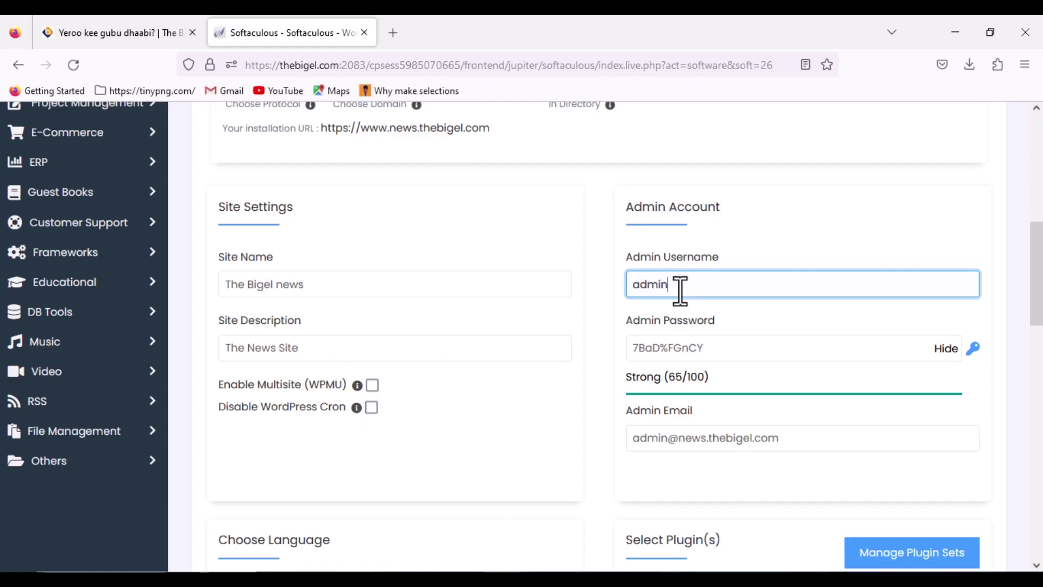
left_click_drag(680, 291, 624, 284)
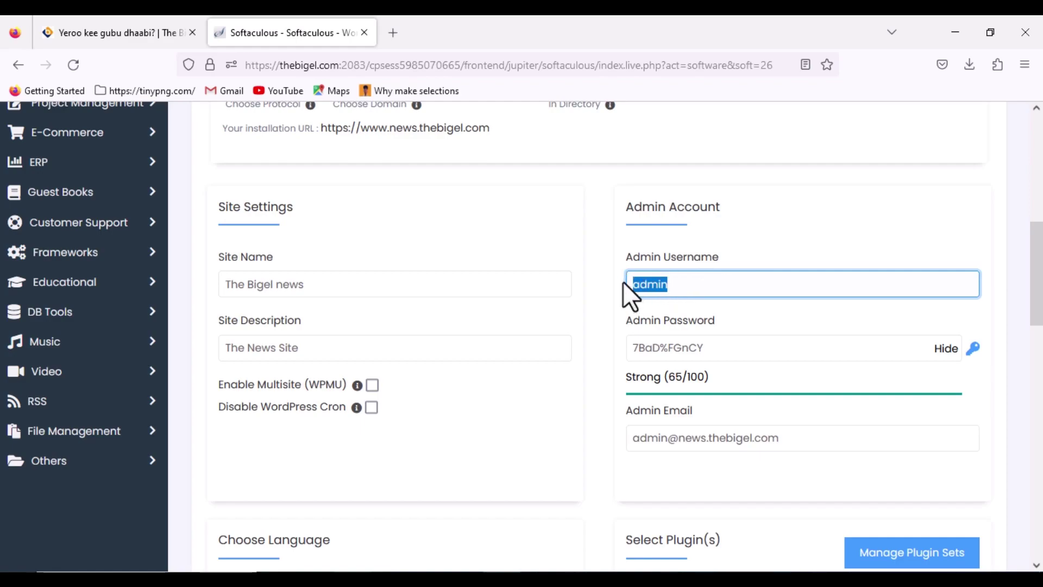
left_click(695, 289)
left_click(718, 351)
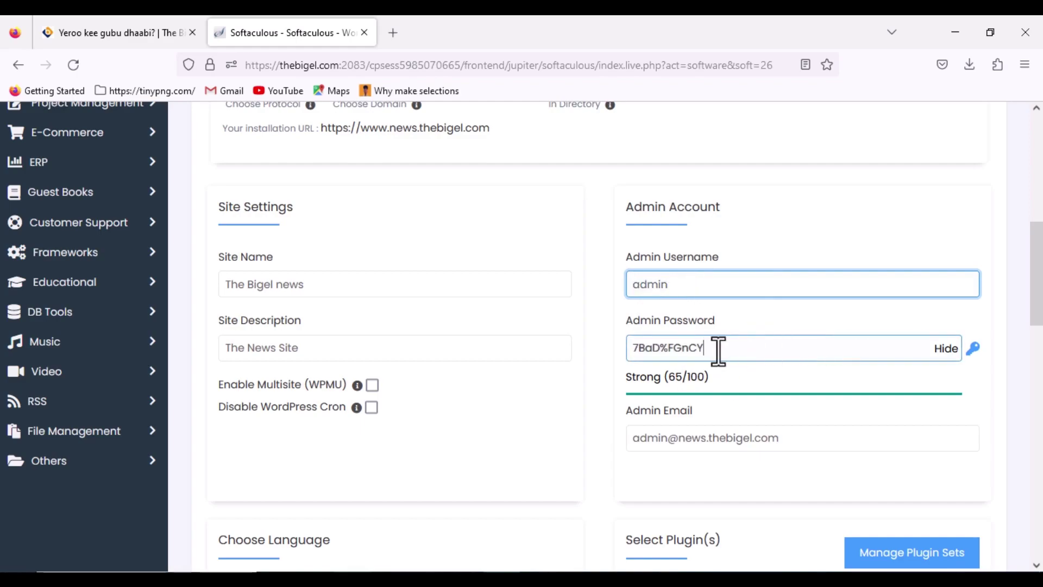
left_click_drag(718, 350, 629, 347)
key("BackSpace")
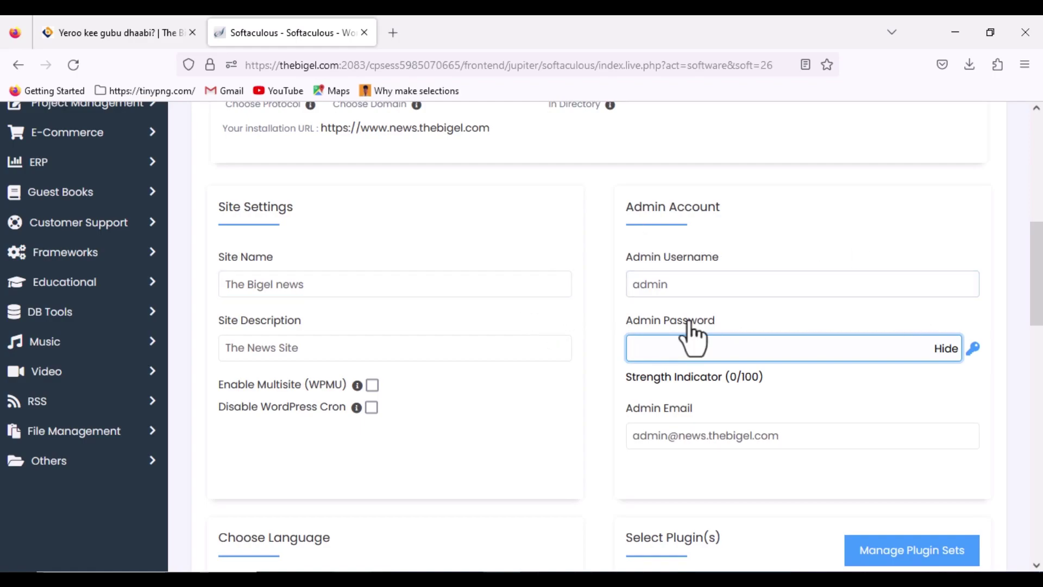
Step: Recheck the admin username and the now-empty admin password field
left_click(674, 297)
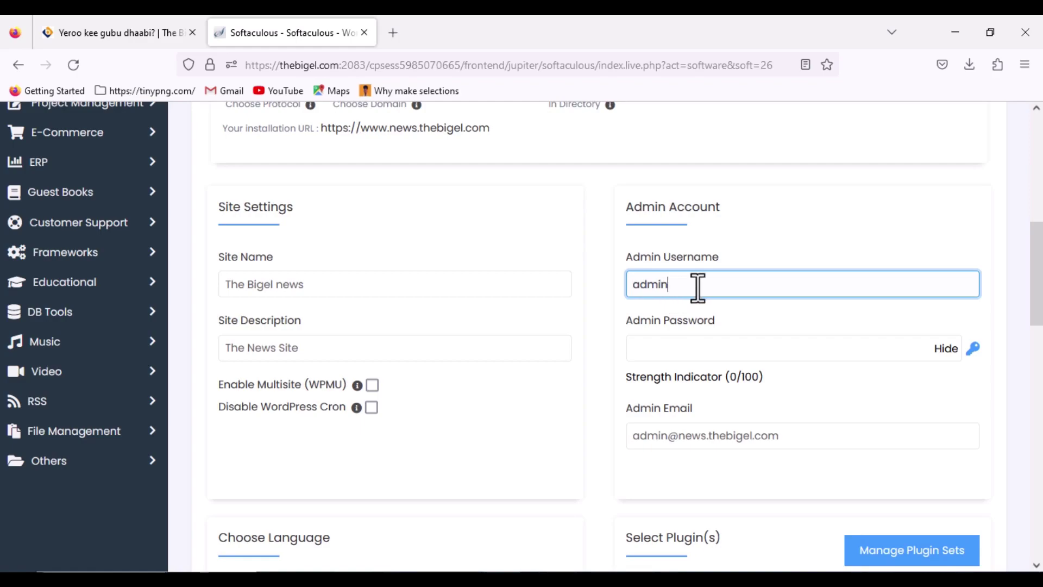
left_click_drag(664, 280, 620, 242)
left_click(710, 280)
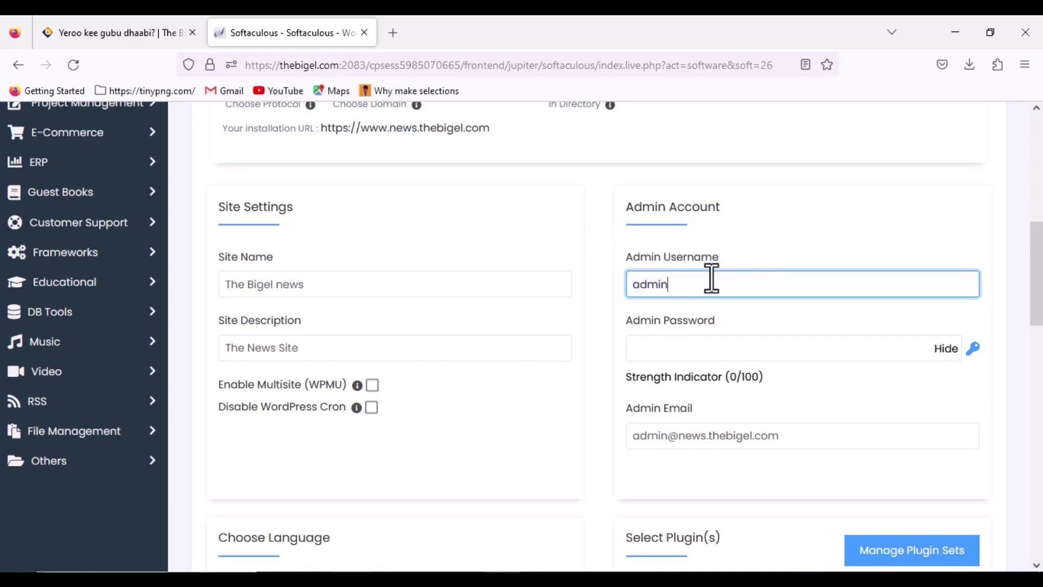
left_click(679, 351)
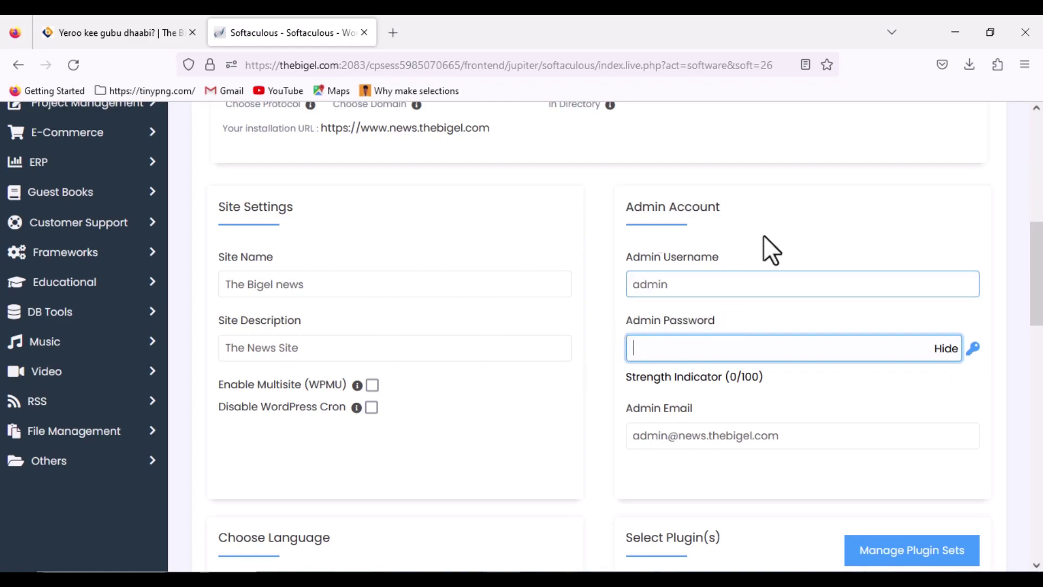
left_click(712, 285)
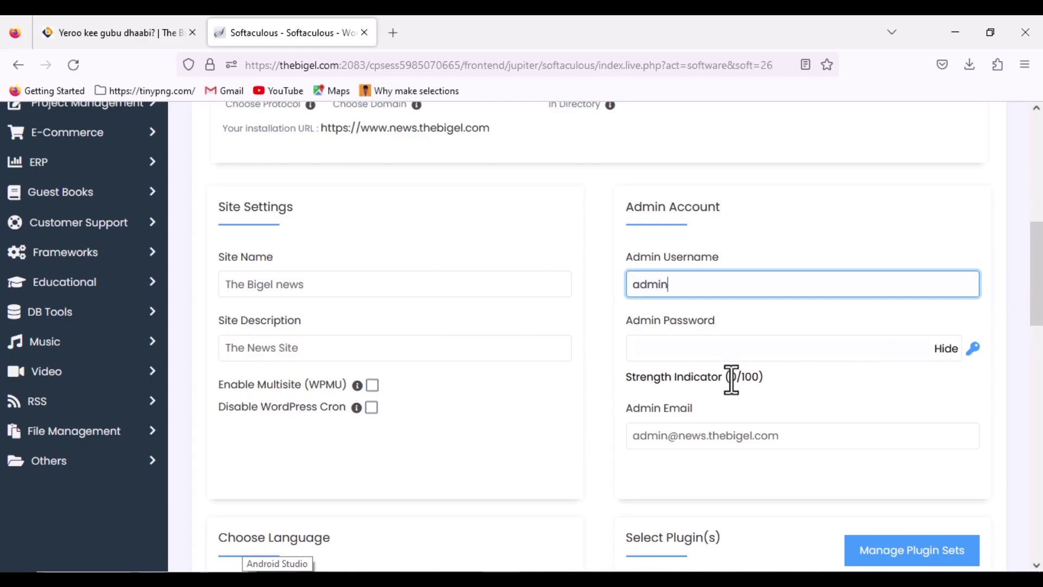
scroll(869, 245, "down", 1)
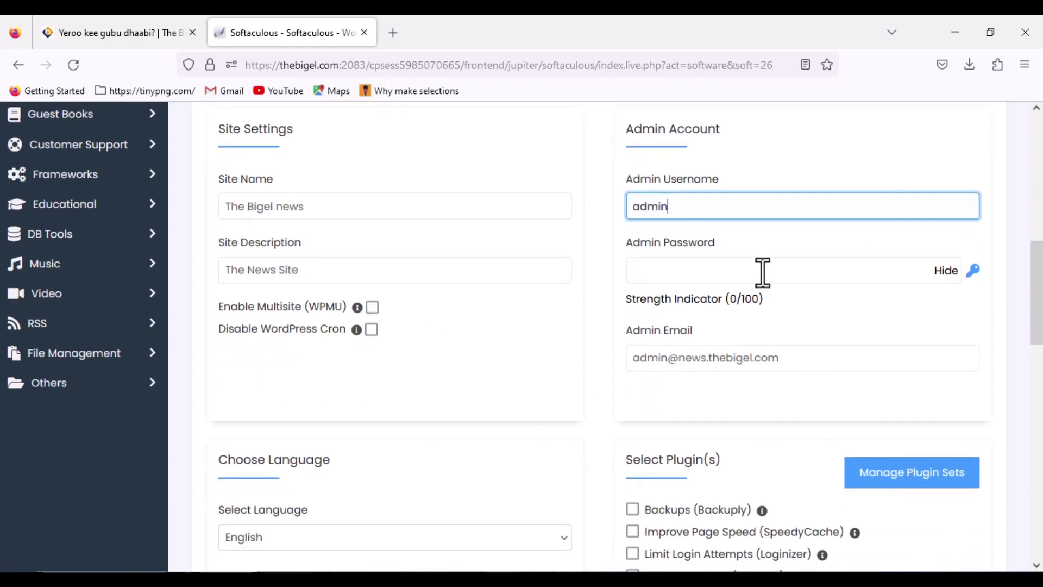
scroll(699, 266, "up", 1)
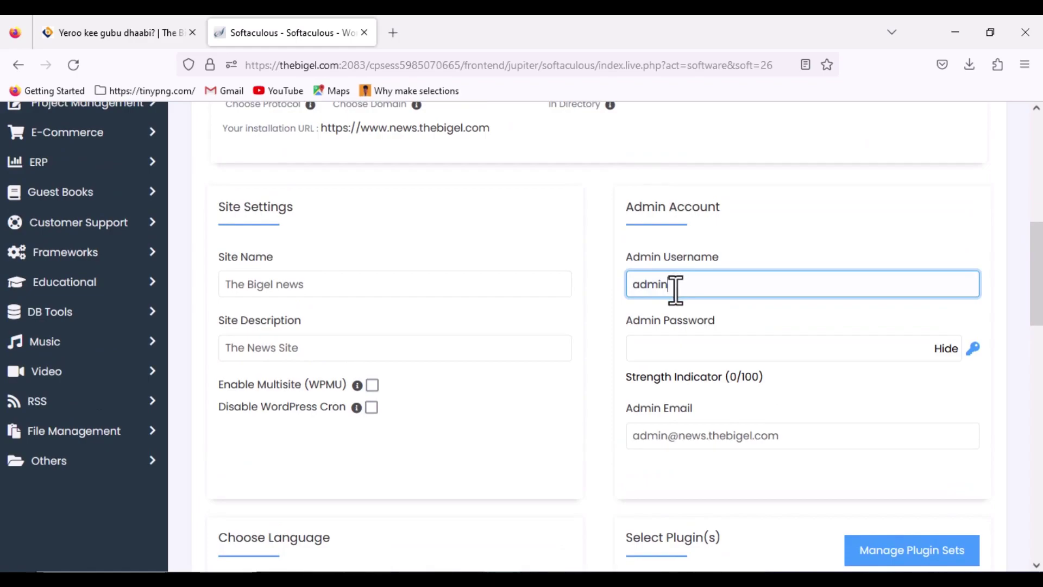
Step: Enter a new admin password with the Hide option masking it
left_click(687, 346)
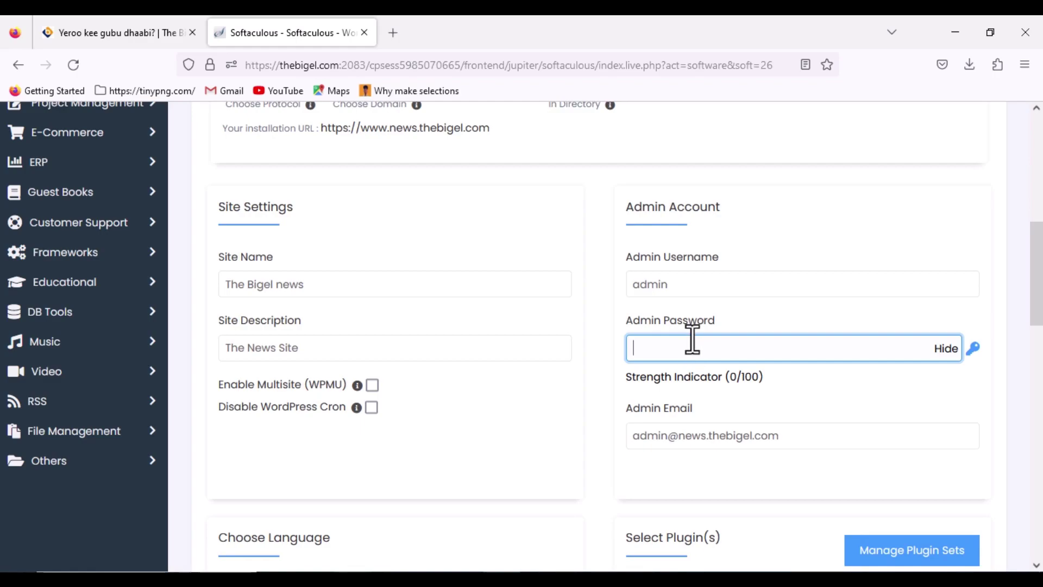
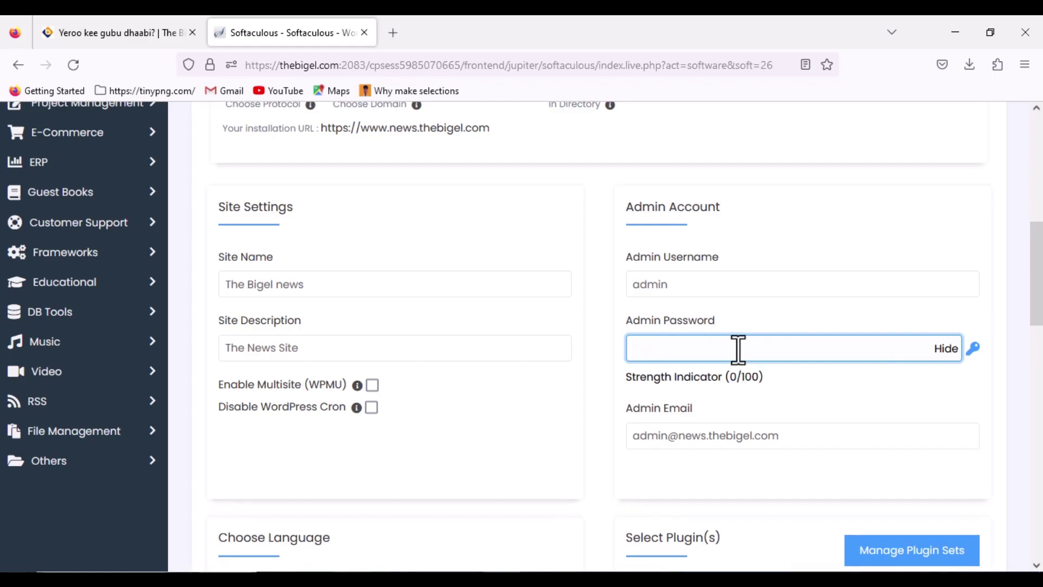
left_click(944, 348)
left_click(795, 348)
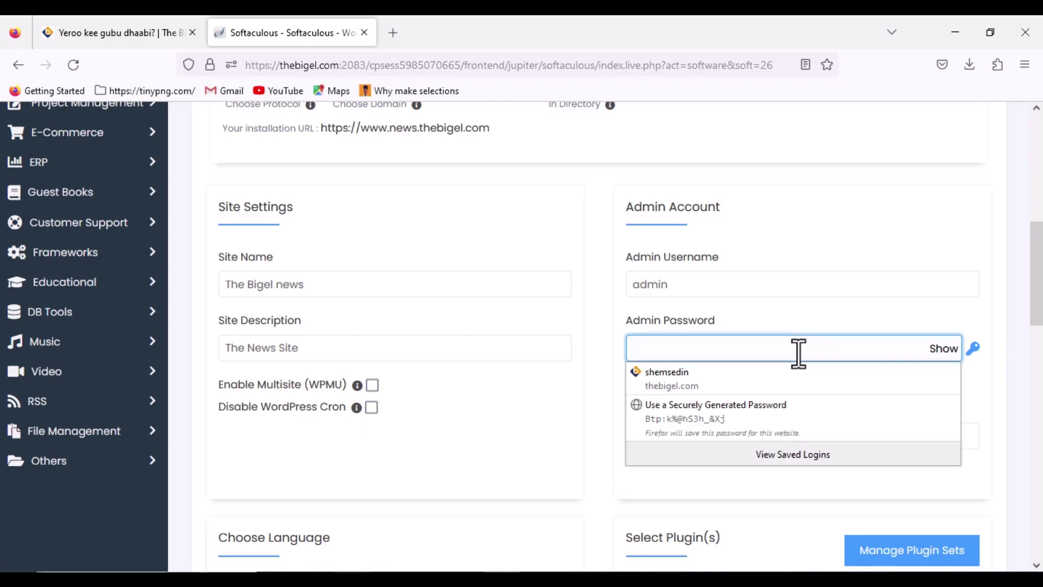
type("09••••••")
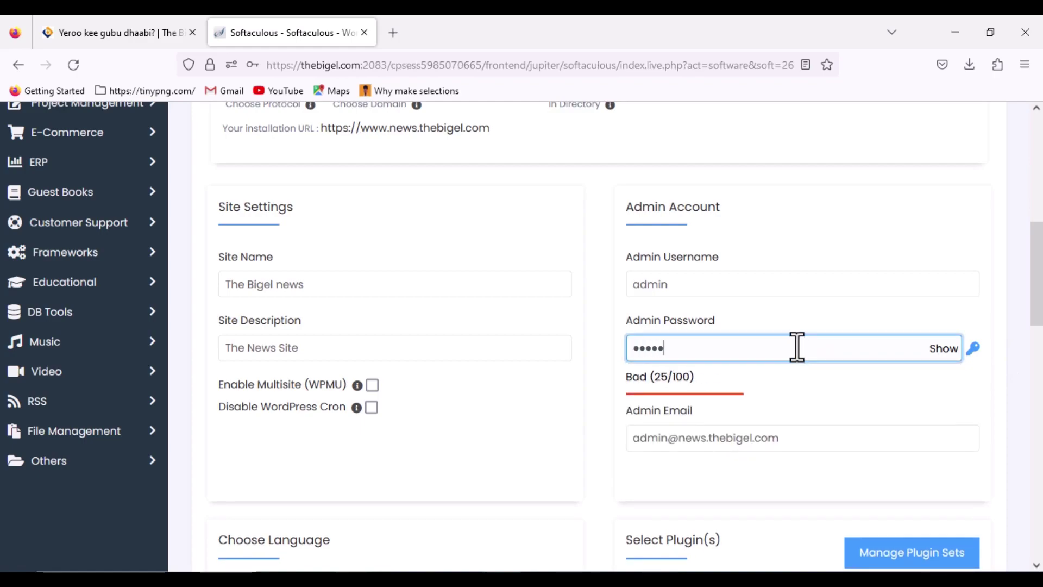
type("•••••")
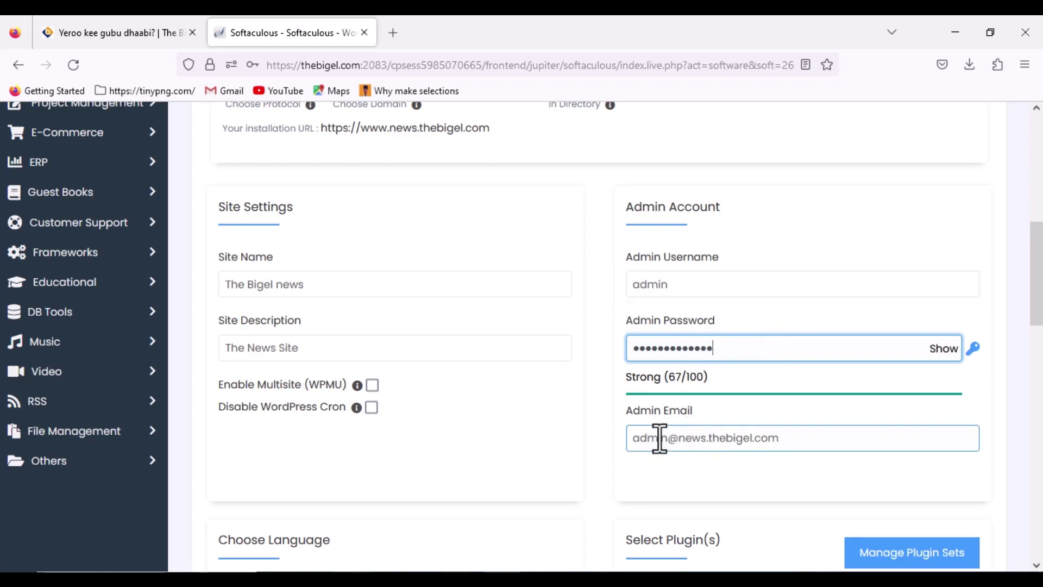
Step: Review the admin email, username and password fields
left_click(640, 443)
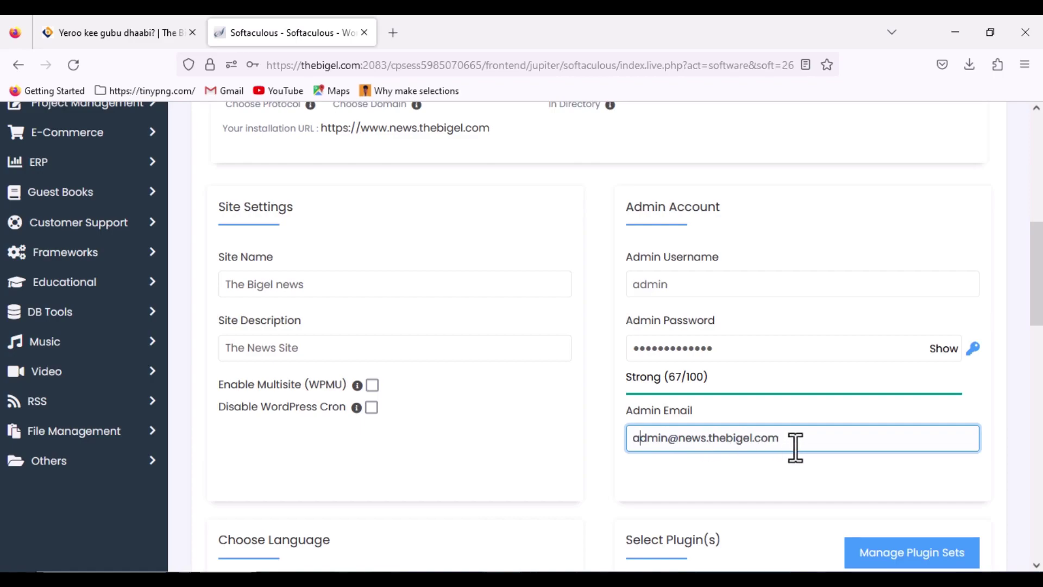
left_click_drag(794, 445, 639, 443)
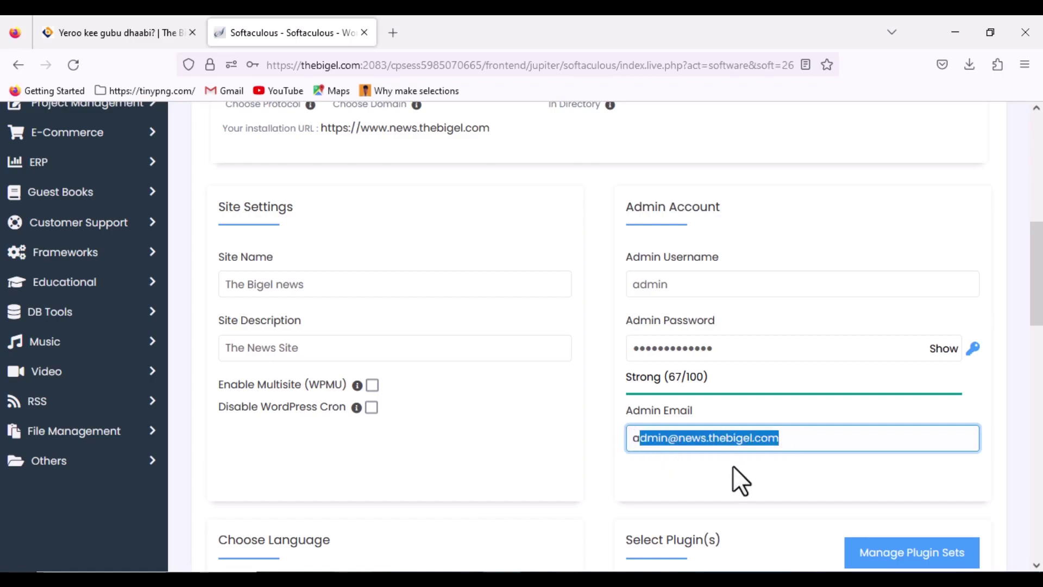
left_click(733, 465)
left_click(677, 296)
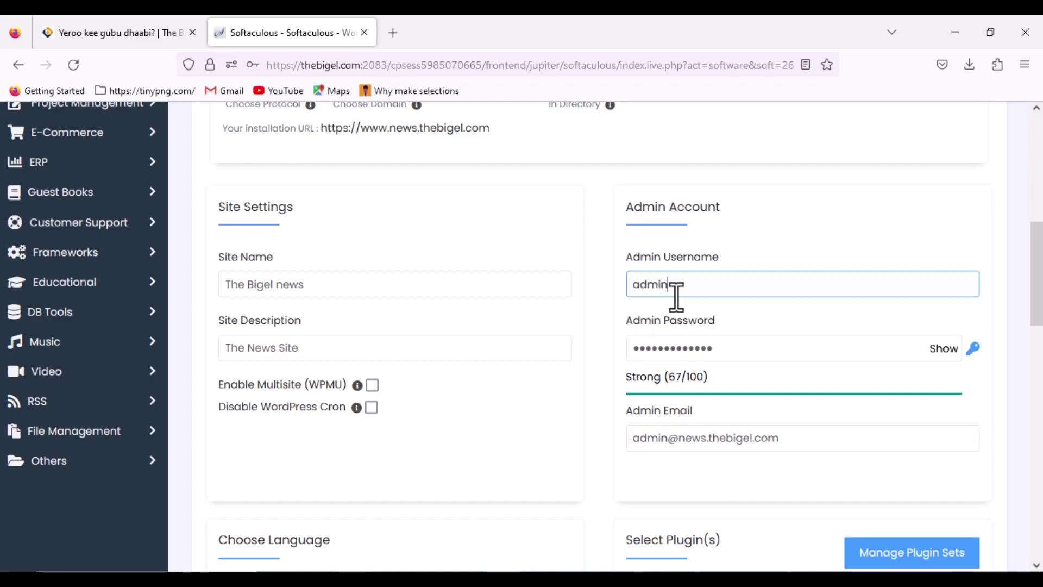
left_click(770, 356)
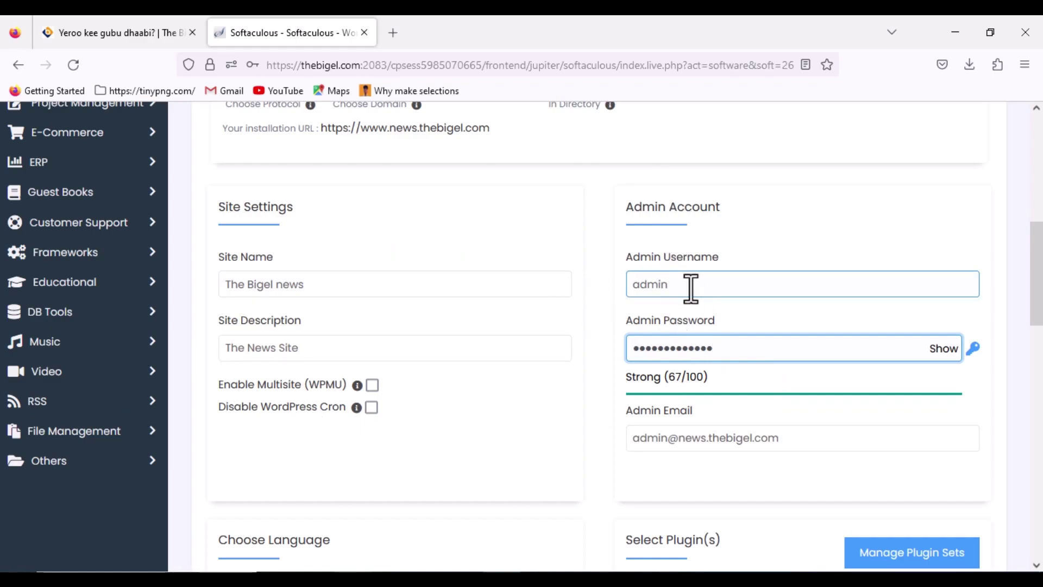
Step: Scroll down the install form to the optional Select Theme section
scroll(894, 365, "down", 5)
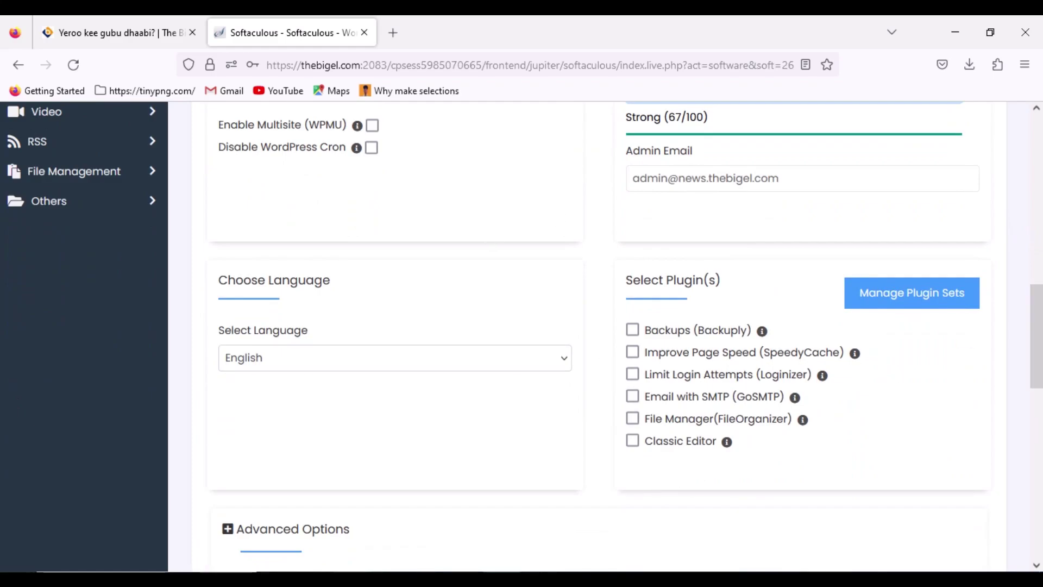
scroll(1040, 413, "down", 5)
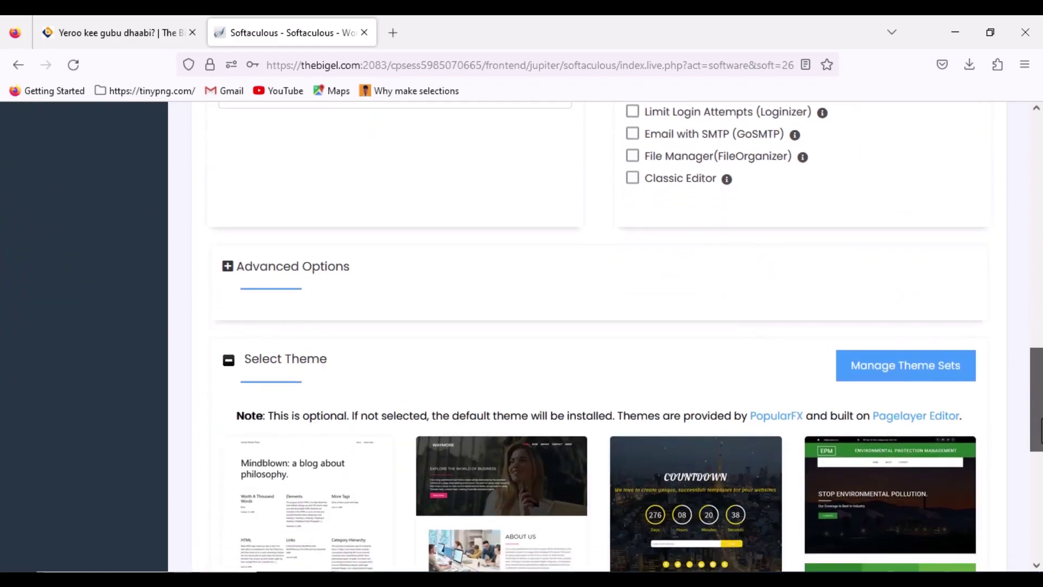
scroll(1040, 430, "down", 1)
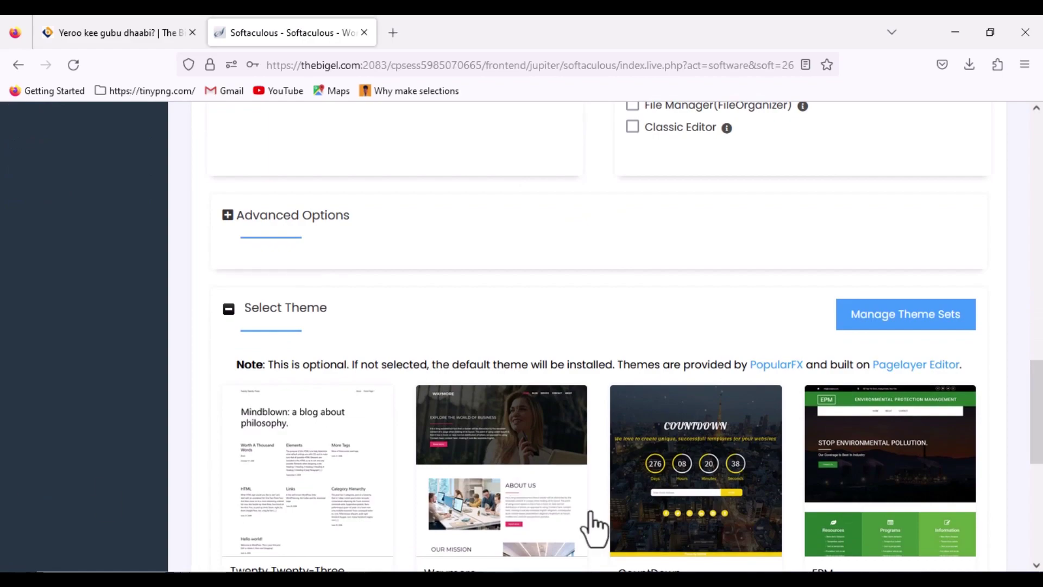
scroll(1036, 442, "down", 1)
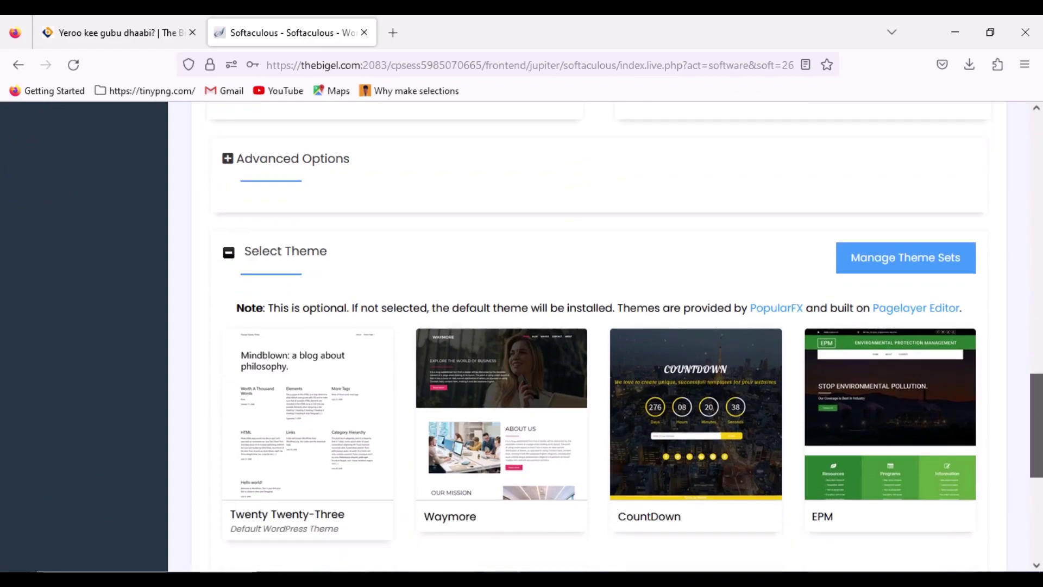
scroll(1036, 443, "down", 5)
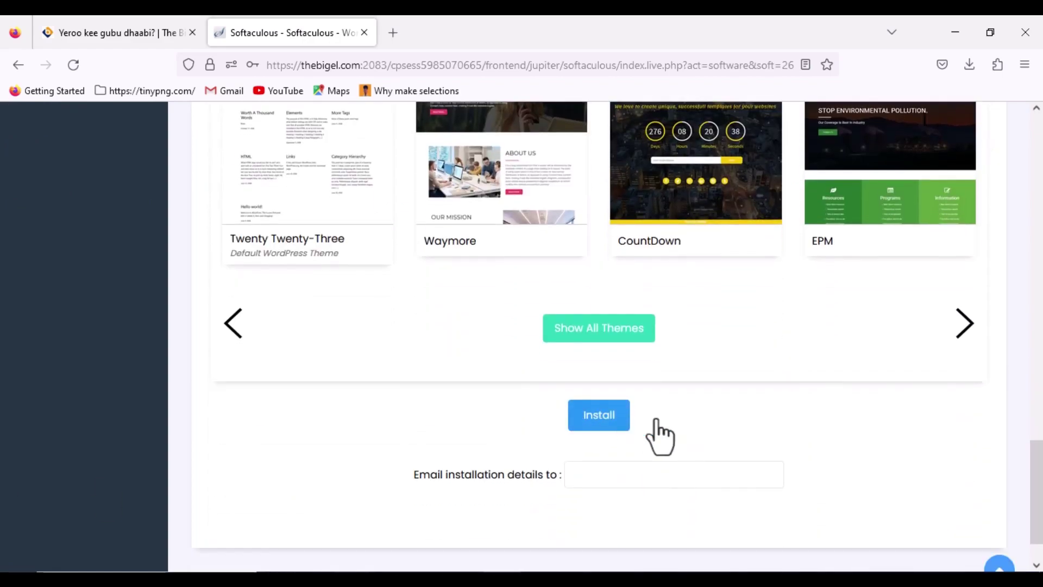
Step: Run the WordPress install, declining Firefox's offer to save the login
left_click(585, 433)
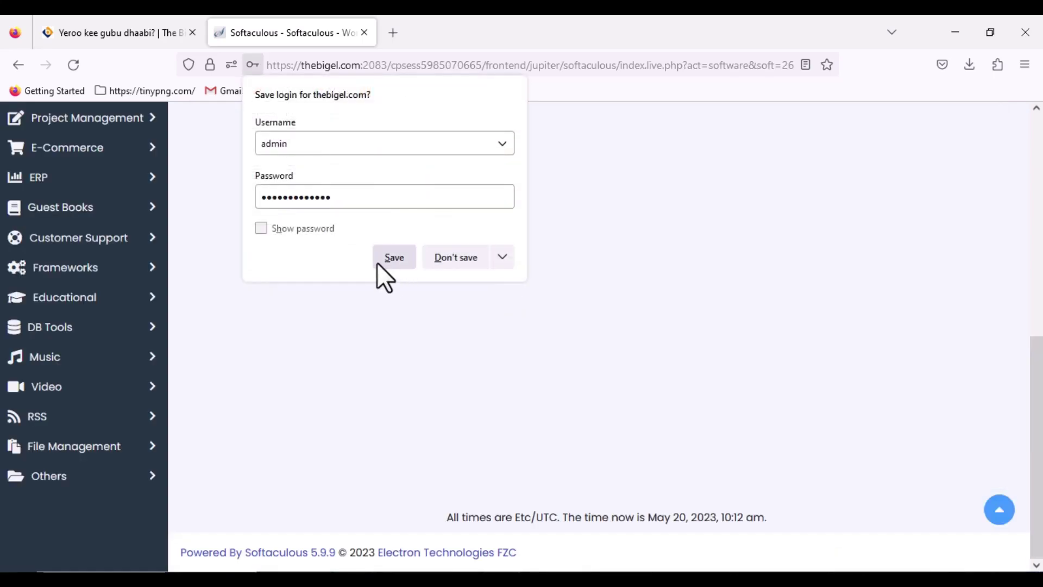
left_click(437, 259)
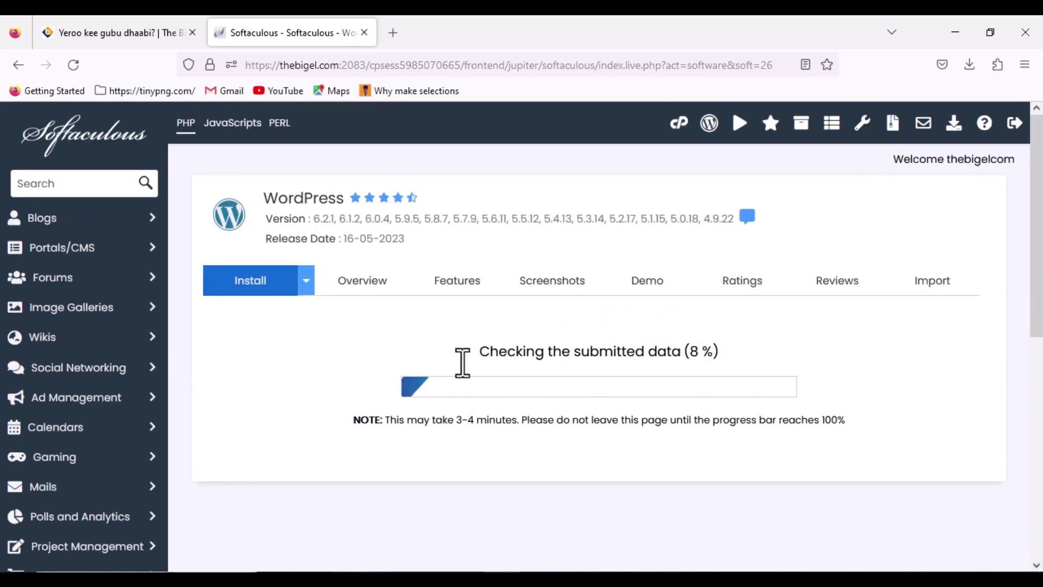
left_click_drag(517, 352, 698, 349)
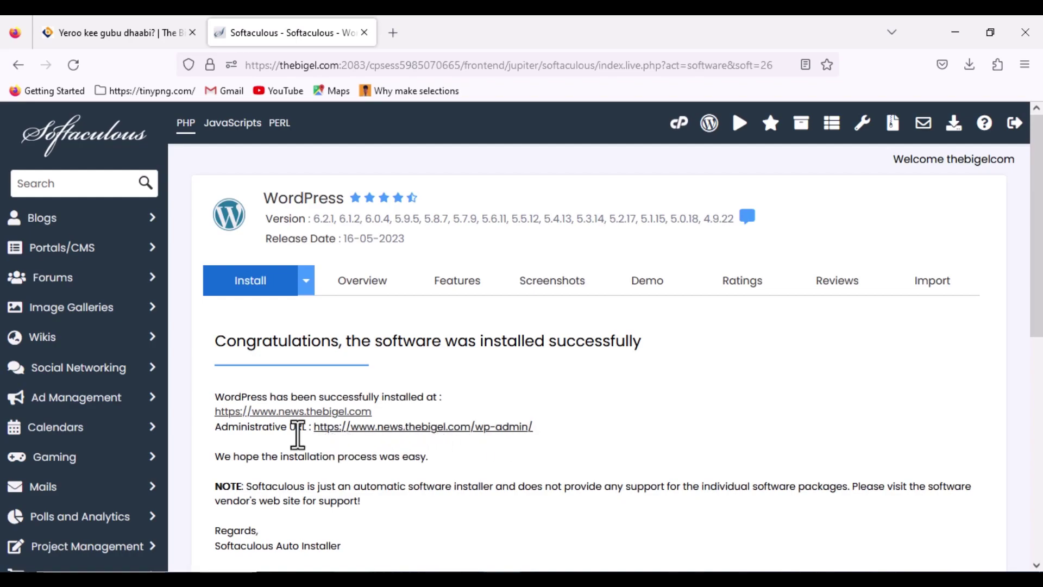
Step: Open the new news.thebigel.com site in a new tab from the success page
left_click_drag(216, 427, 533, 438)
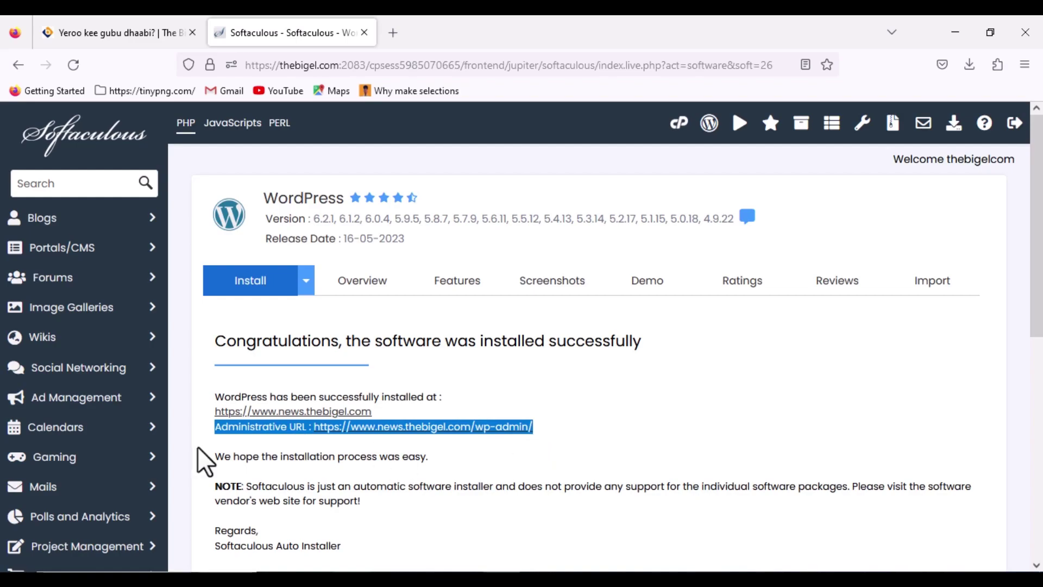
left_click(624, 447)
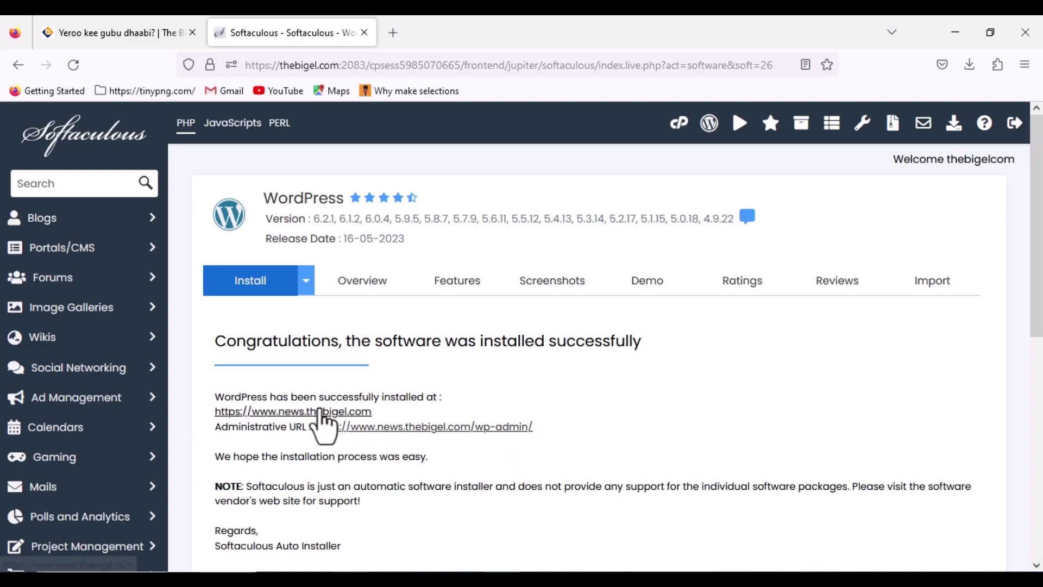
right_click(337, 411)
left_click(374, 173)
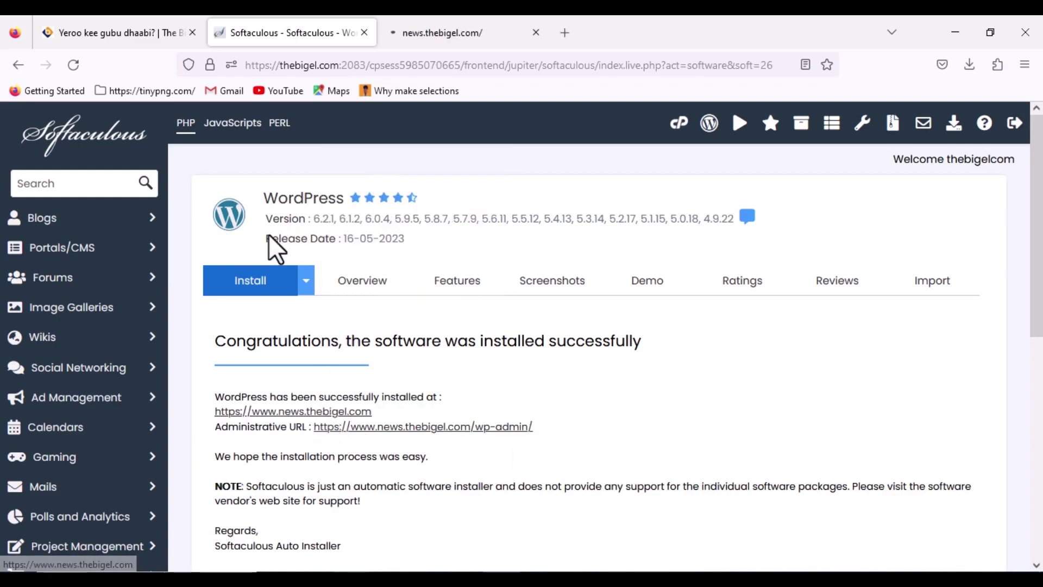
Step: Preview The Bigel news site and its address, then return to the Softaculous confirmation
left_click(479, 30)
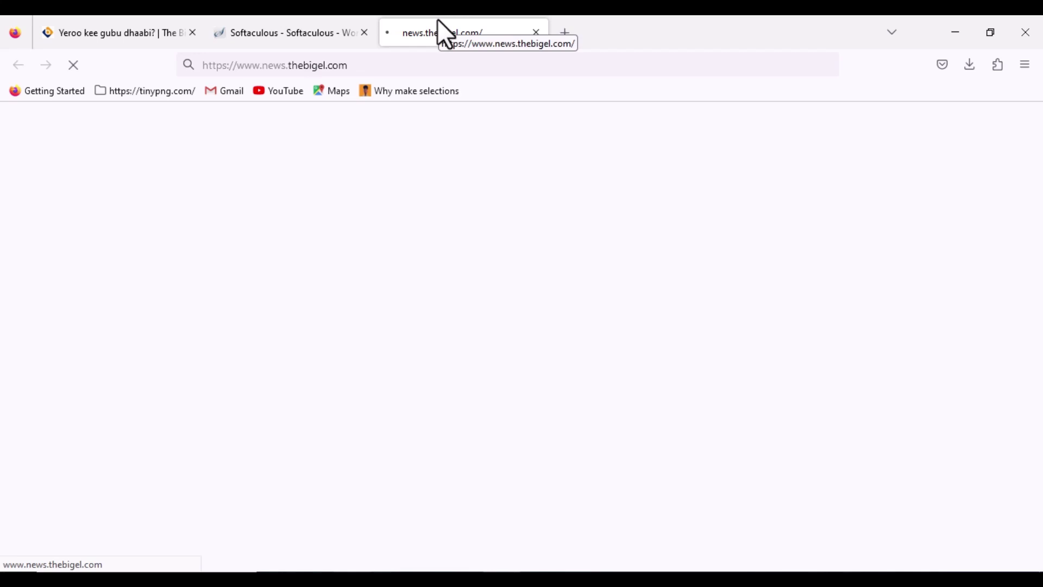
left_click(296, 66)
left_click(424, 71)
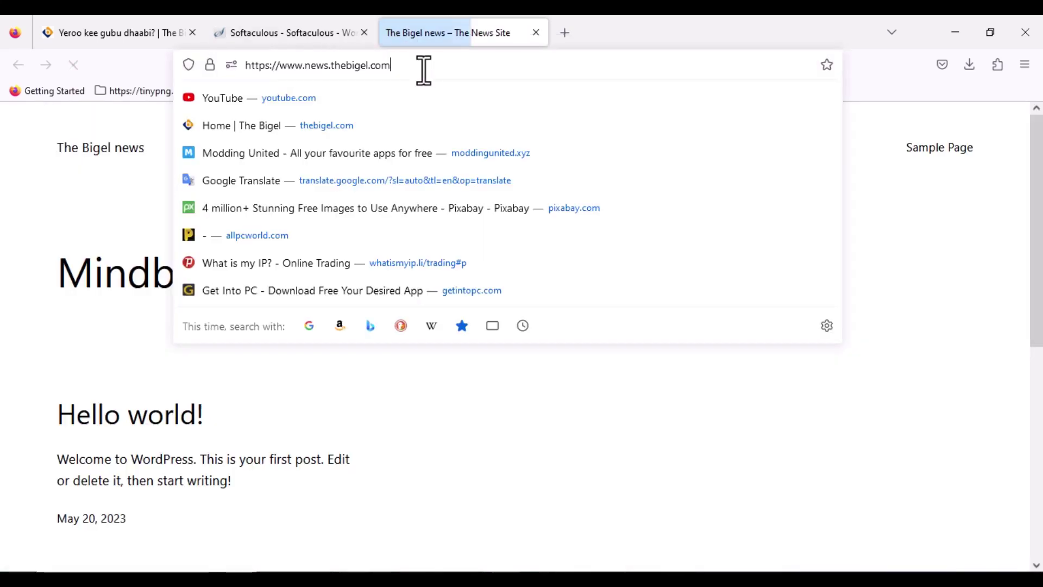
left_click(601, 19)
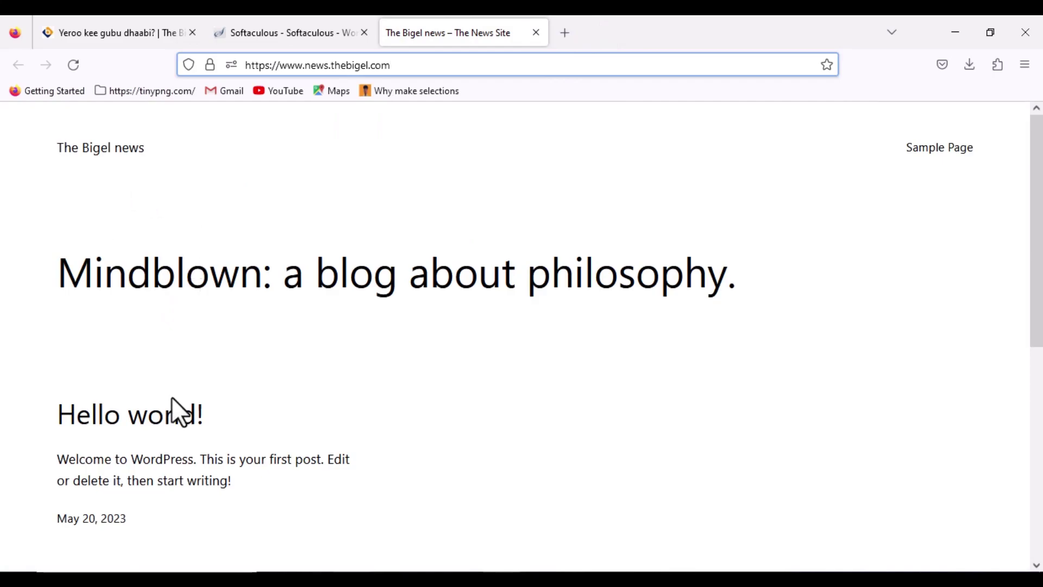
scroll(999, 234, "down", 6)
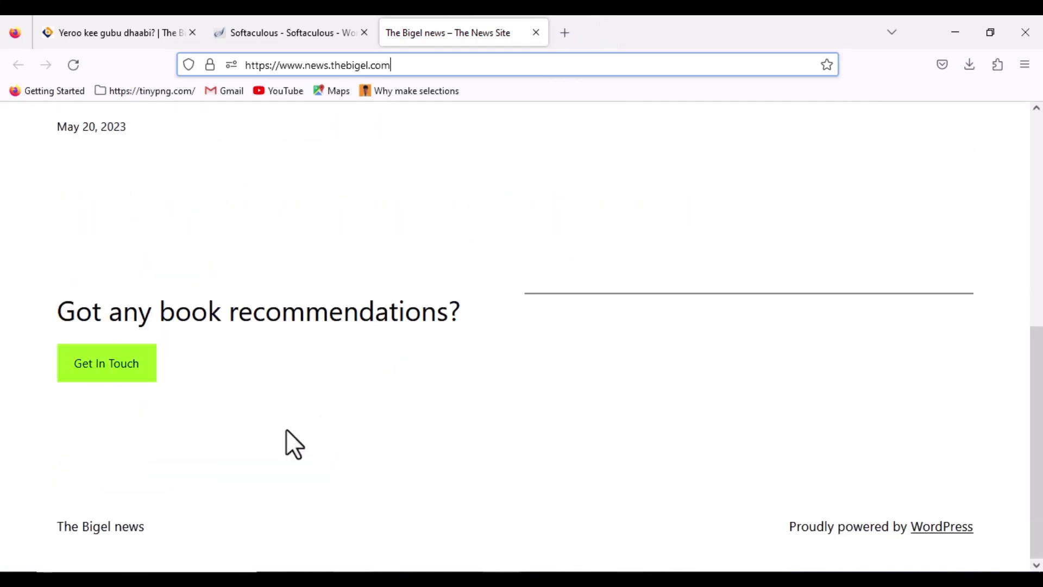
scroll(1036, 443, "up", 7)
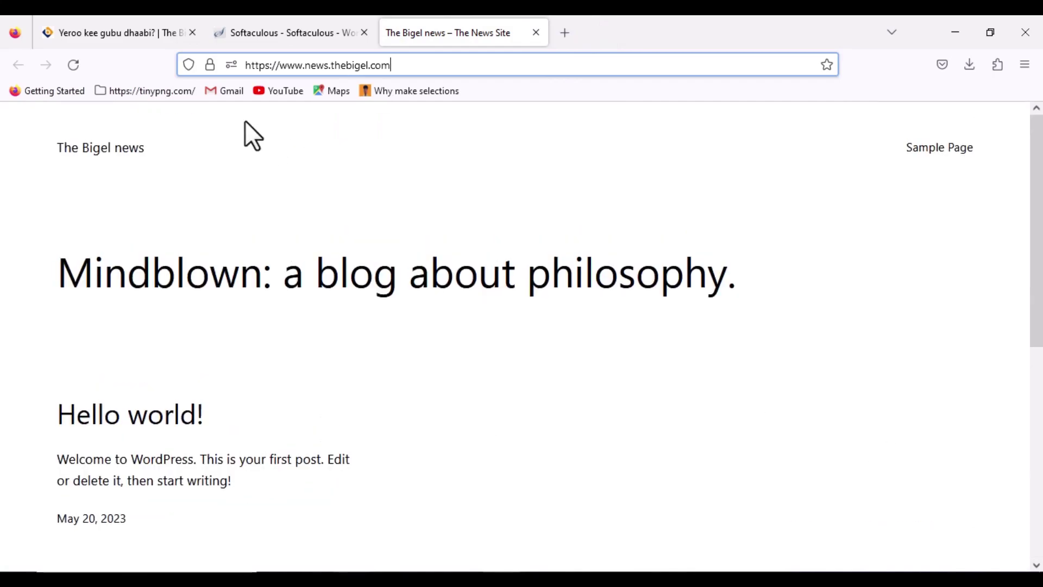
left_click(305, 73)
left_click(209, 66)
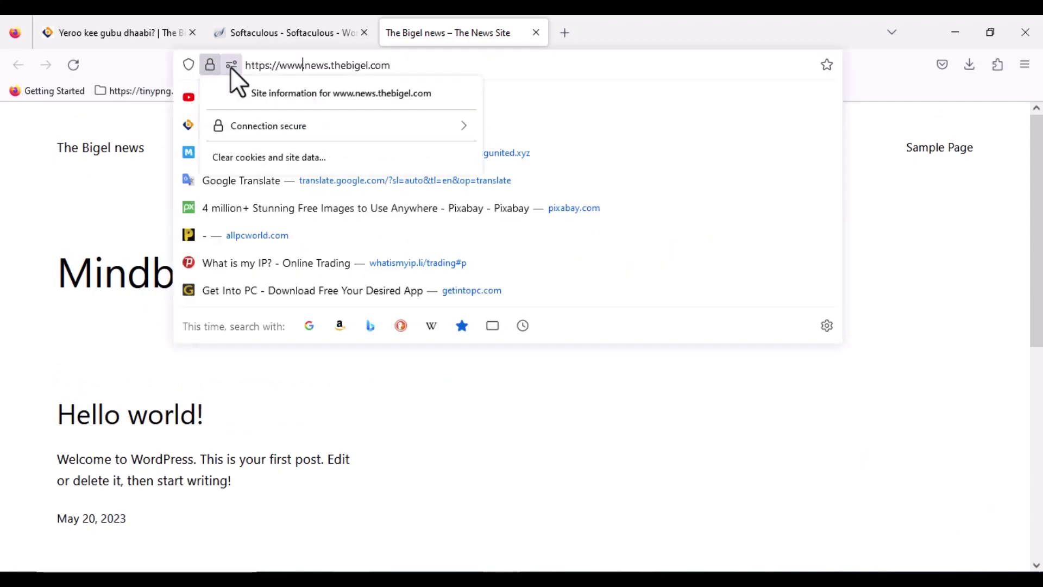
left_click(374, 65)
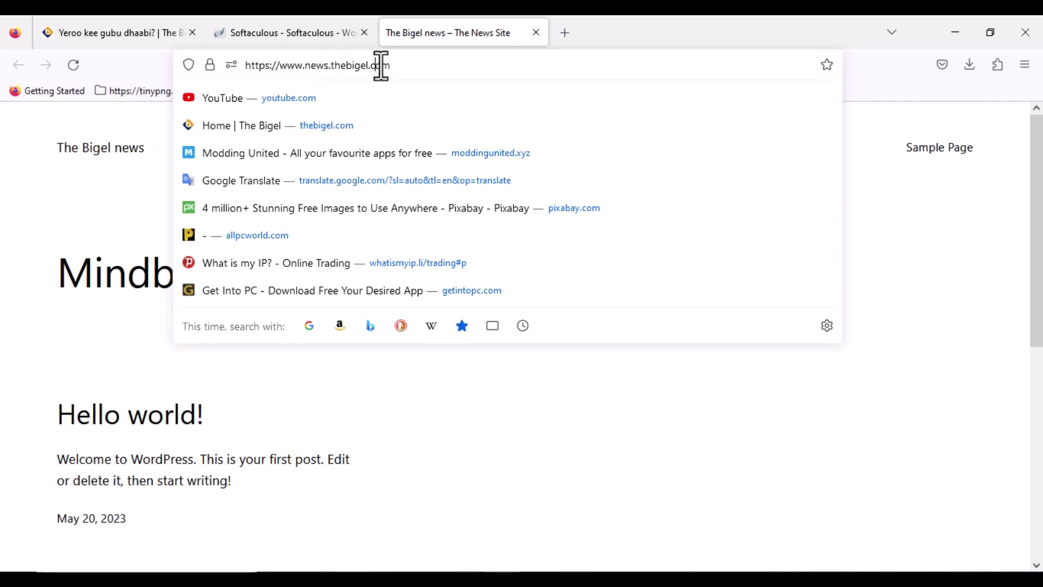
left_click_drag(442, 65, 192, 63)
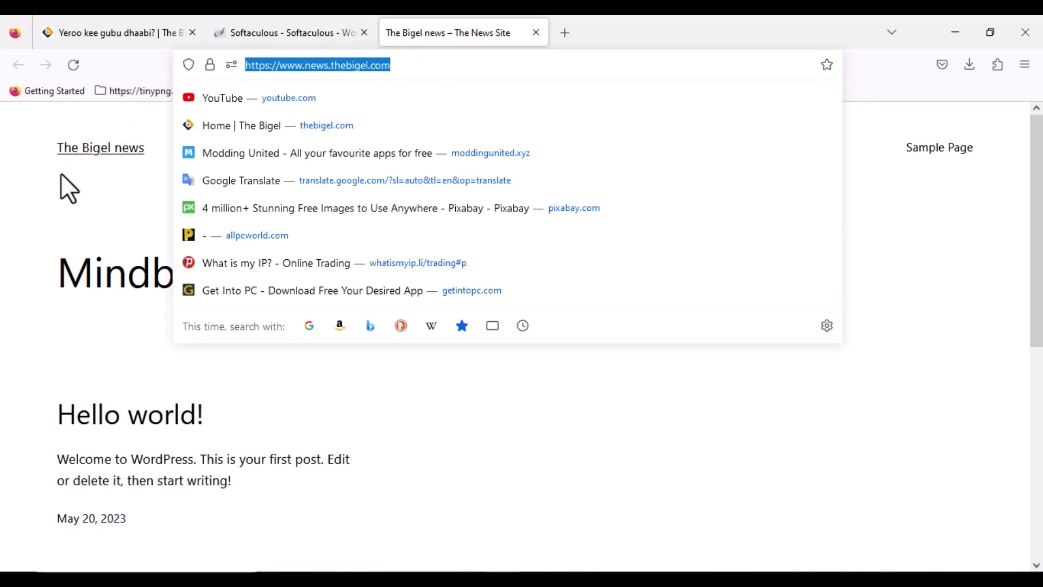
left_click(65, 187)
left_click(332, 28)
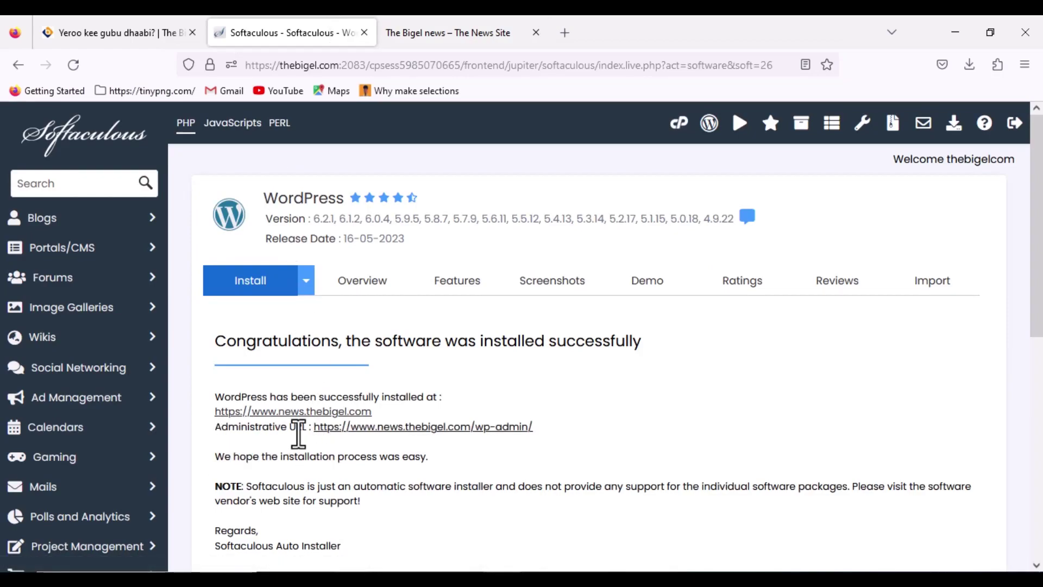
Step: Open the Administrative URL in a new tab and close The Bigel news site tab
right_click(380, 433)
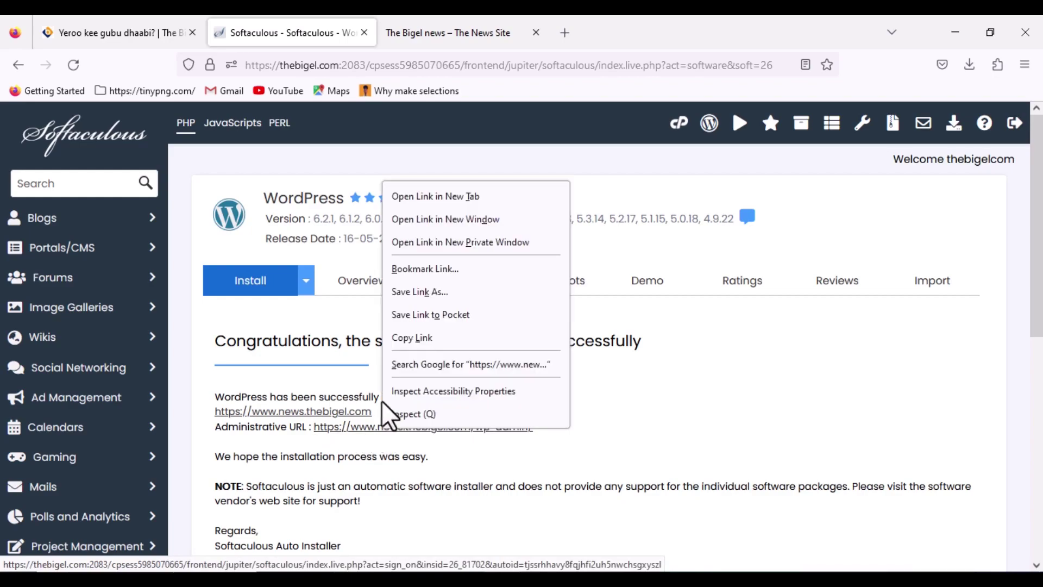
left_click(404, 199)
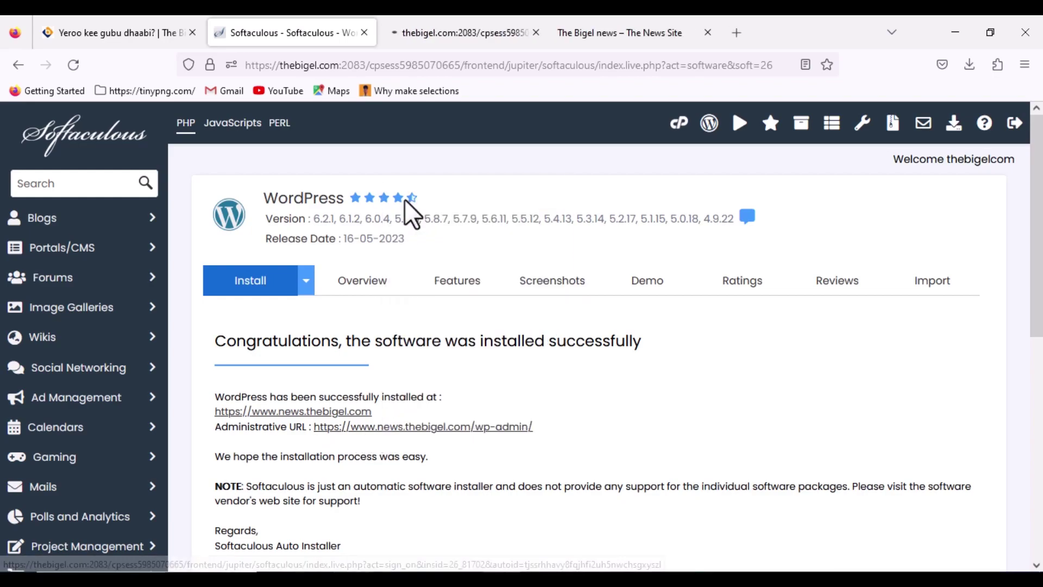
left_click(500, 32)
left_click(640, 32)
left_click(707, 32)
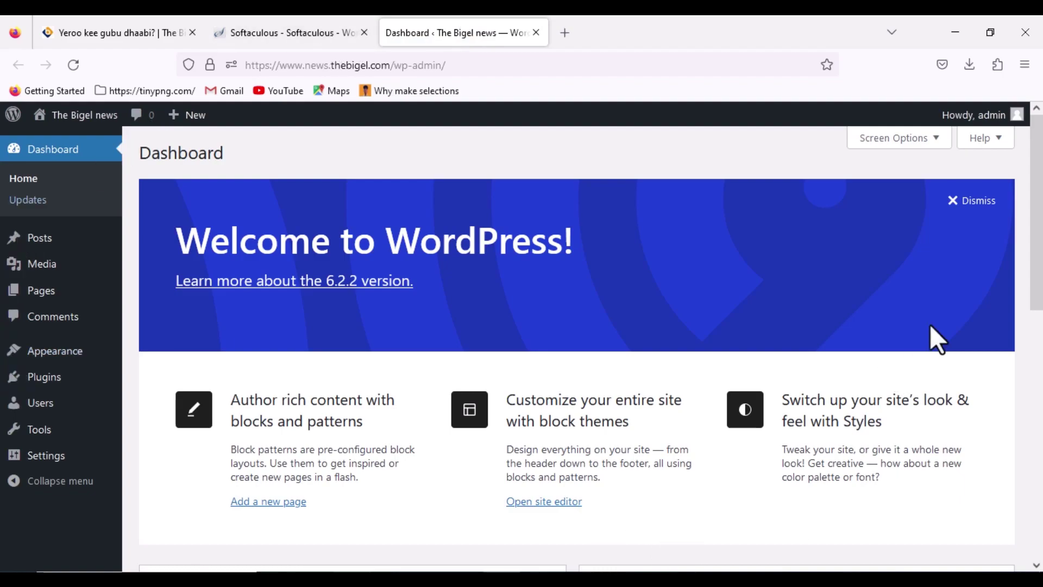
Step: Review the installation confirmation once more, then close the Softaculous tab
scroll(457, 418, "down", 5)
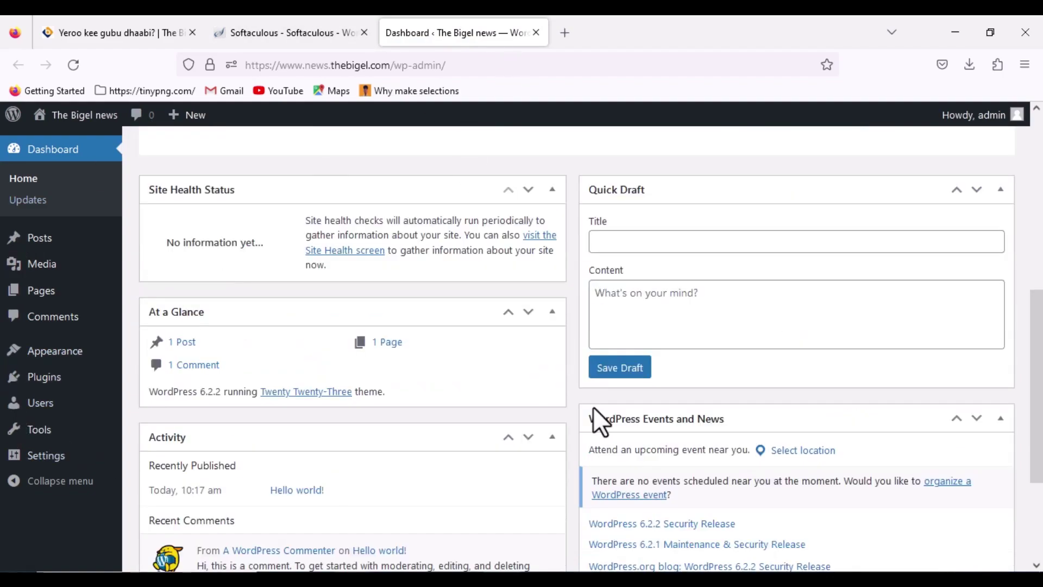
mouse_move(6, 304)
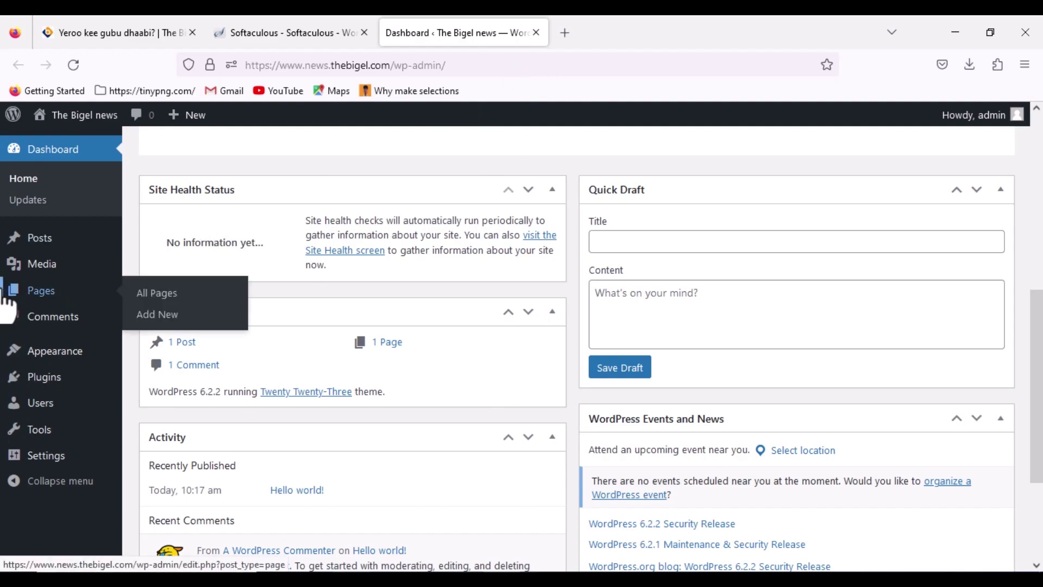
scroll(679, 263, "up", 2)
scroll(673, 272, "up", 3)
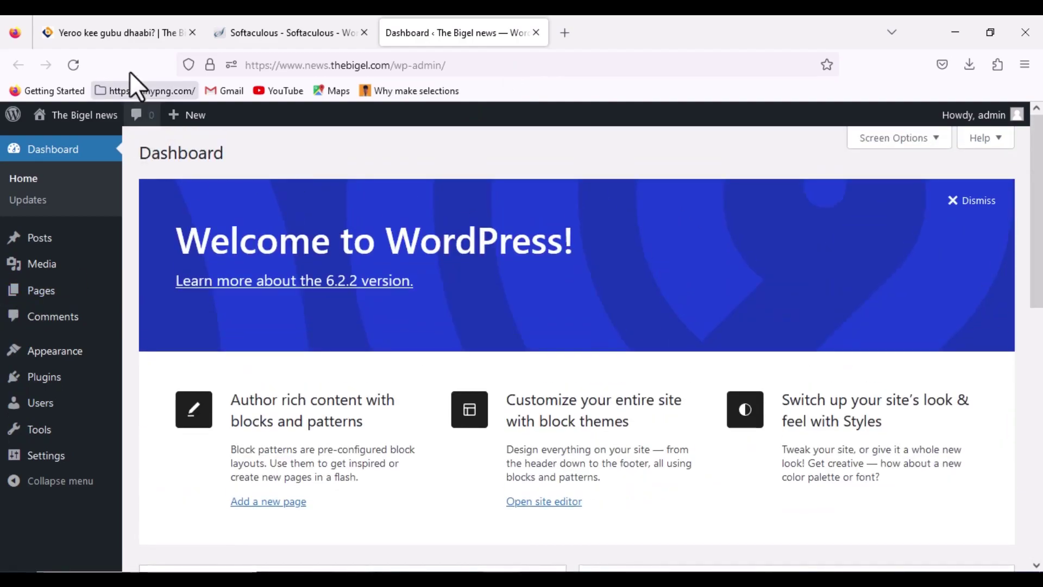
left_click(288, 21)
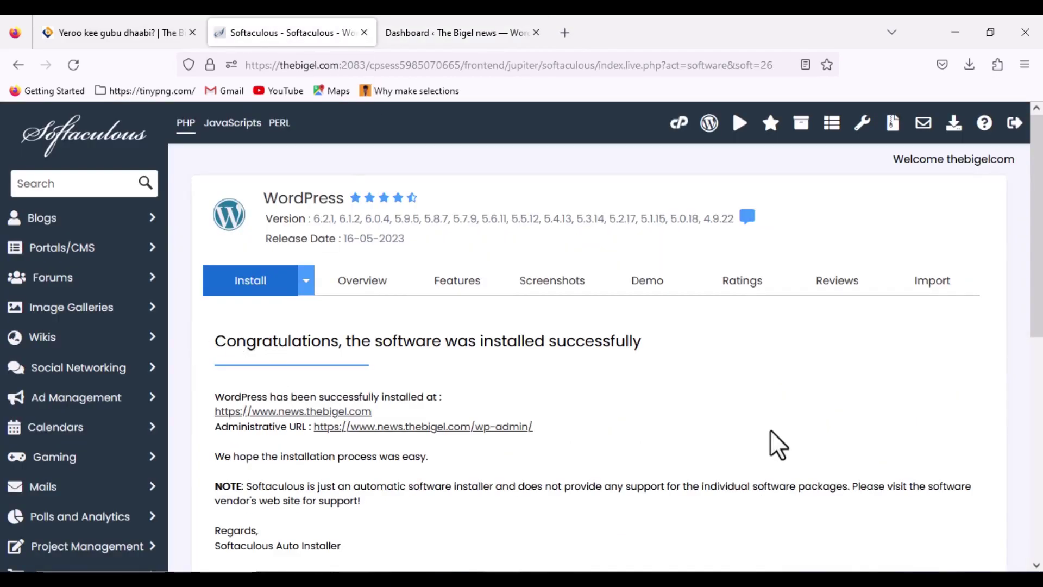
scroll(770, 431, "down", 4)
scroll(893, 387, "down", 3)
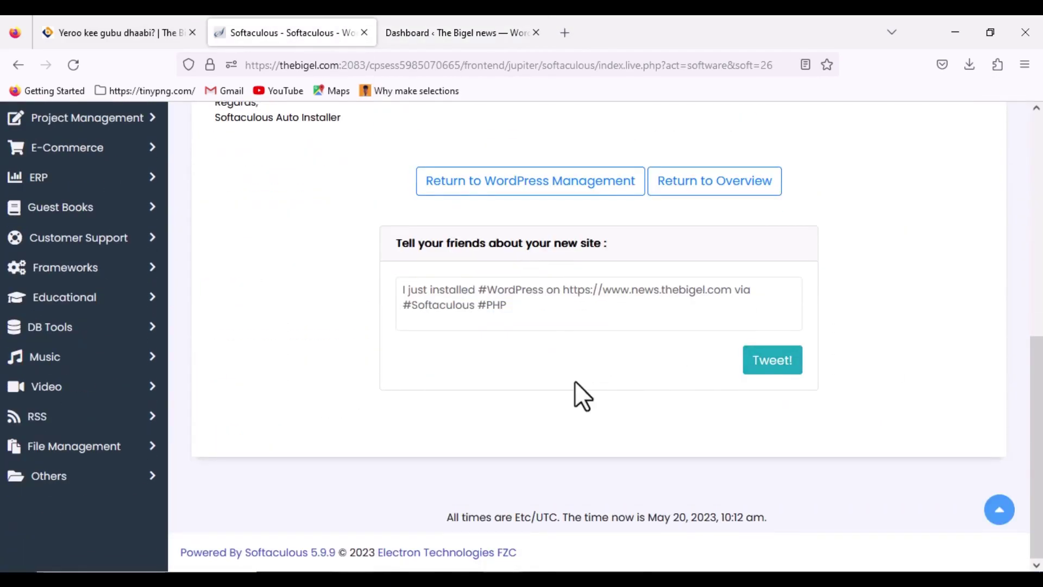
scroll(327, 383, "up", 6)
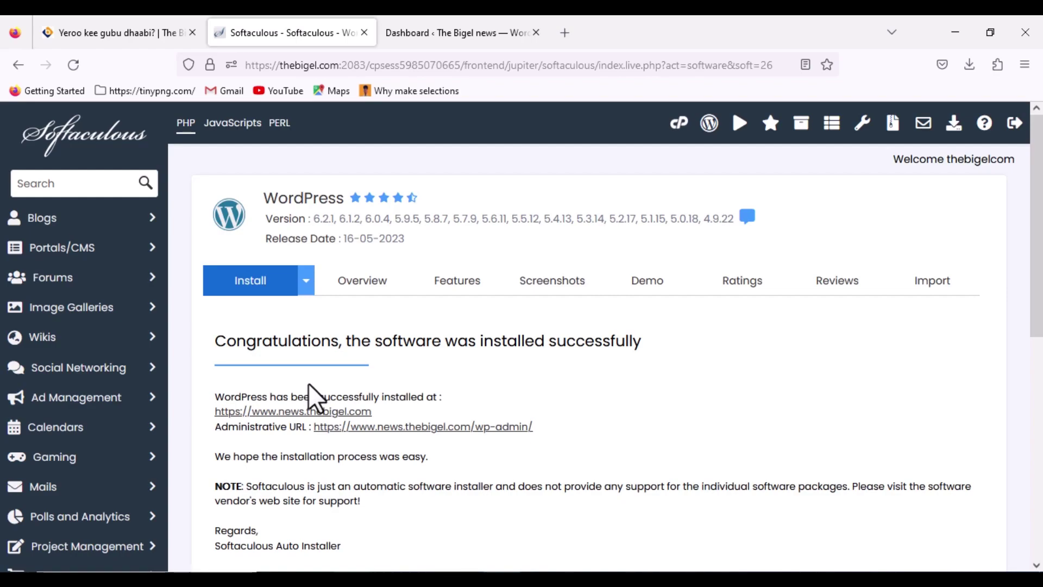
left_click(357, 33)
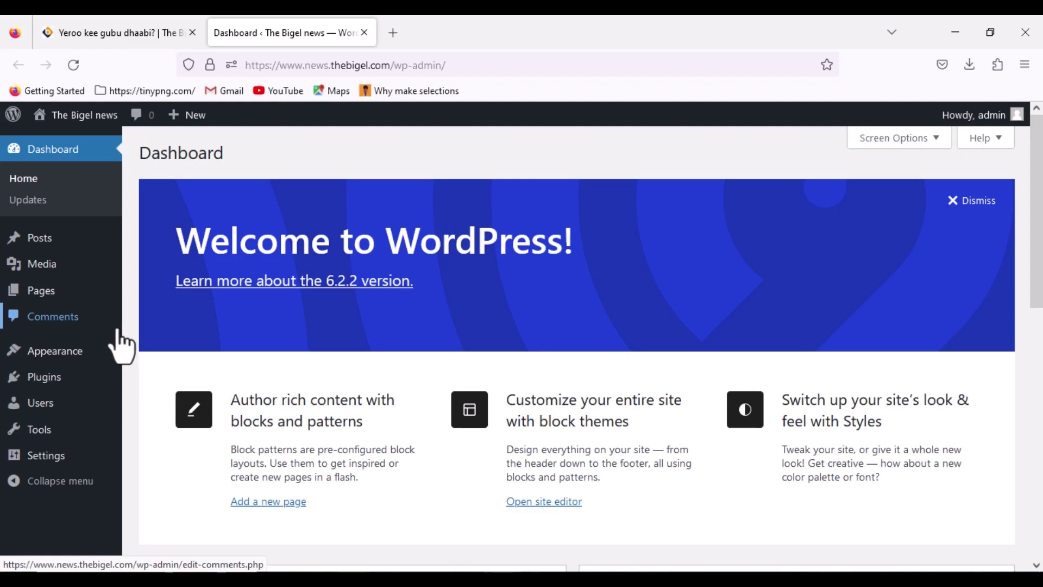
Step: Inspect the base and wp-admin parts of the dashboard address, then log out via Howdy, admin
left_click(367, 68)
left_click(305, 66)
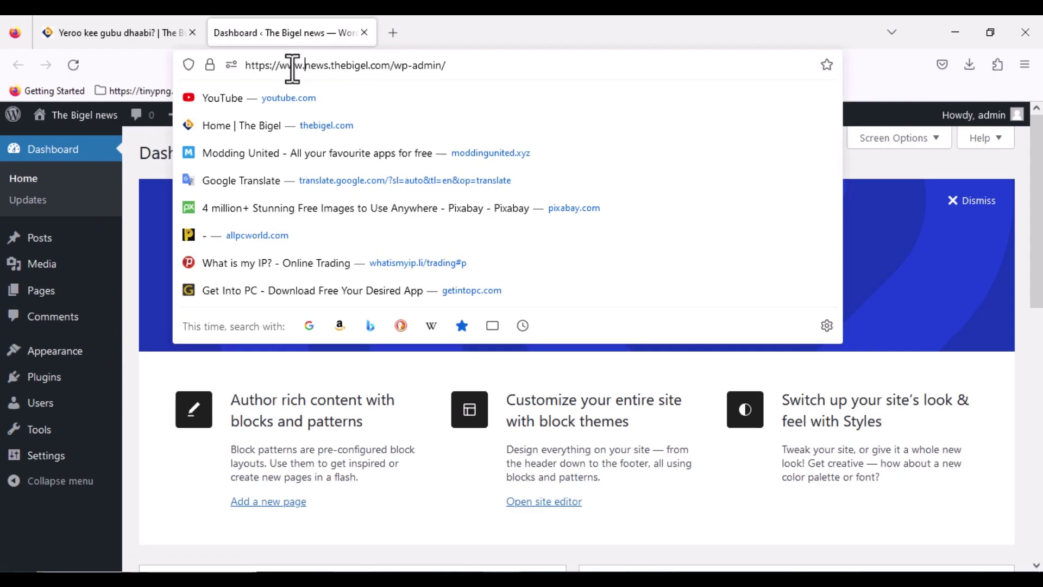
left_click_drag(391, 65, 233, 71)
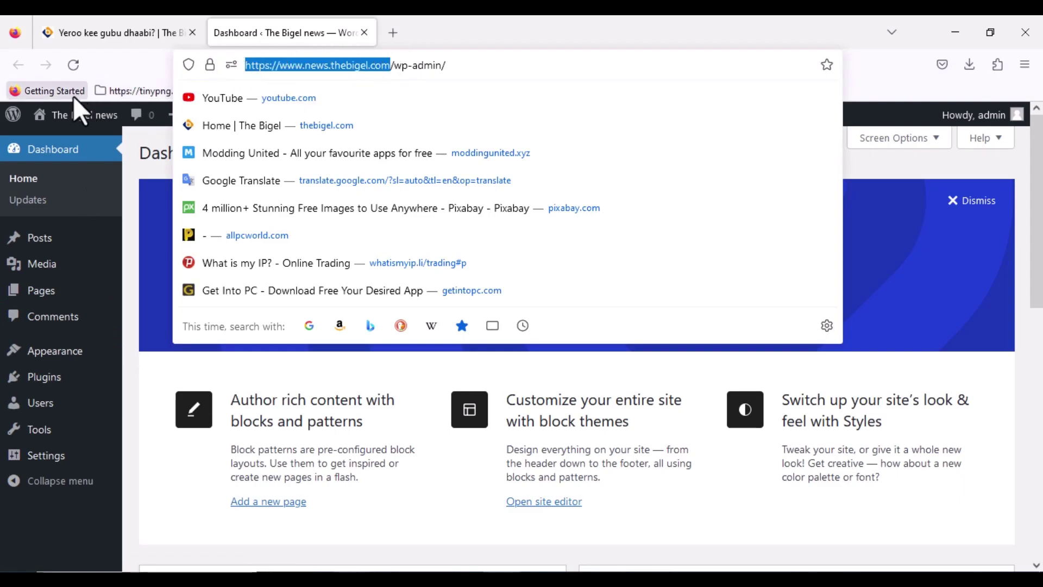
left_click(427, 65)
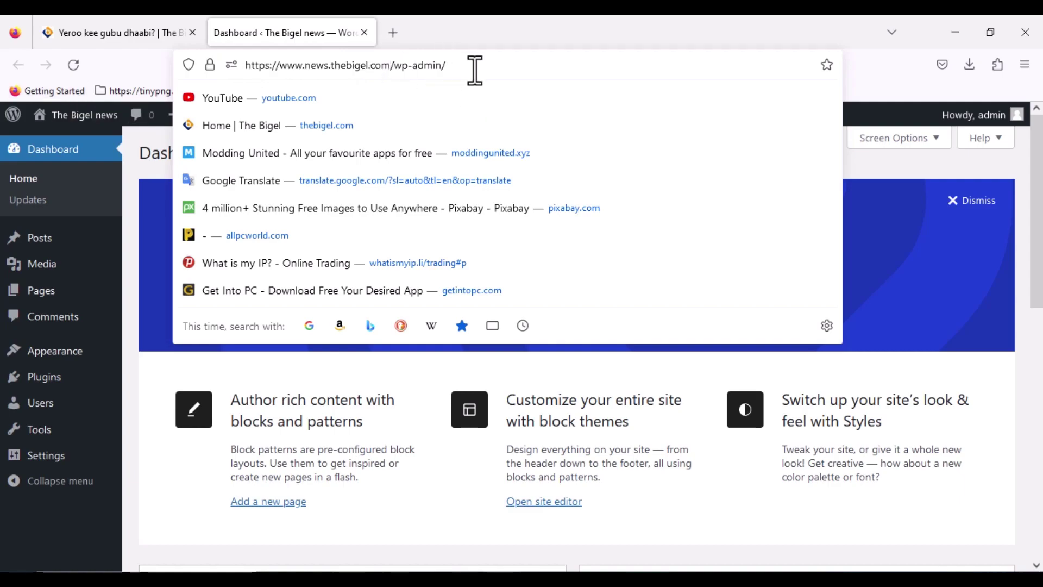
left_click_drag(396, 67, 443, 67)
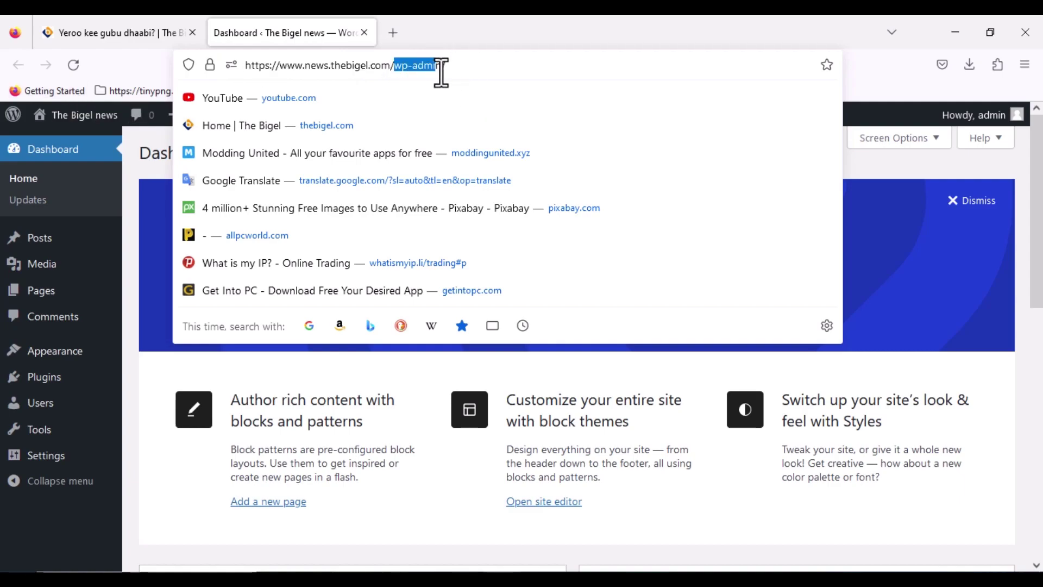
left_click(467, 66)
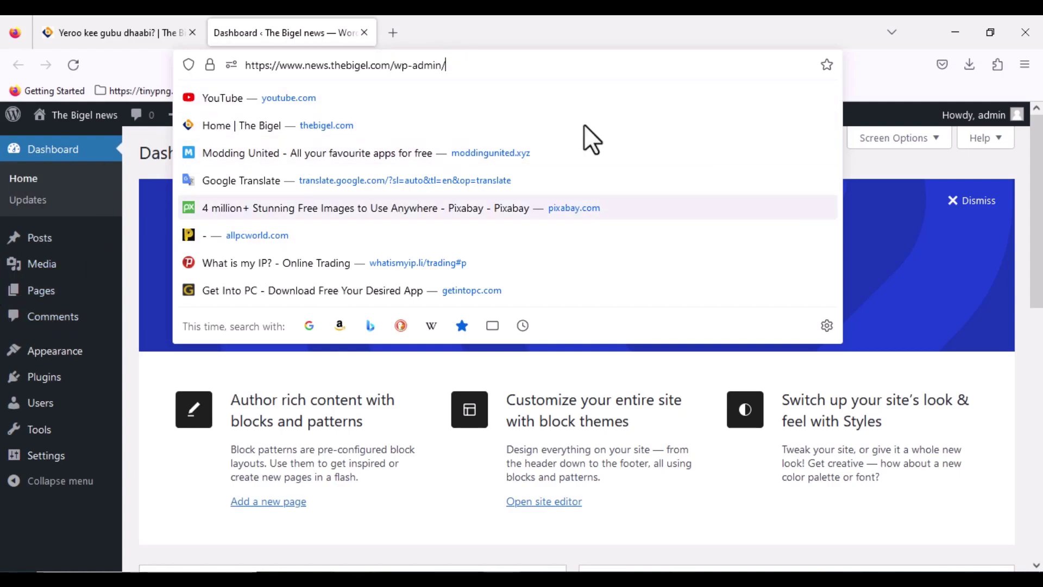
key("Escape")
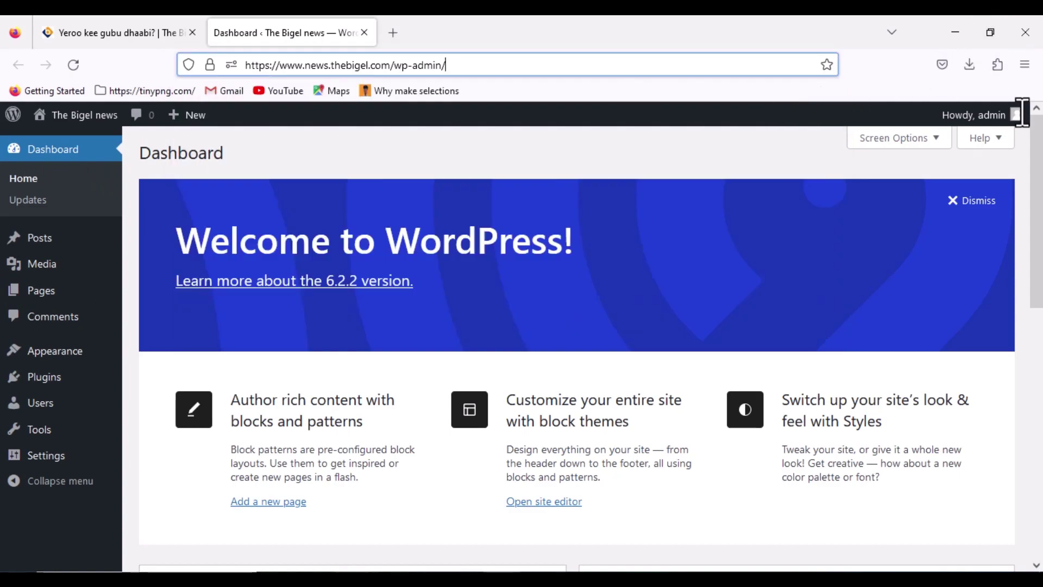
mouse_move(1016, 116)
left_click(944, 200)
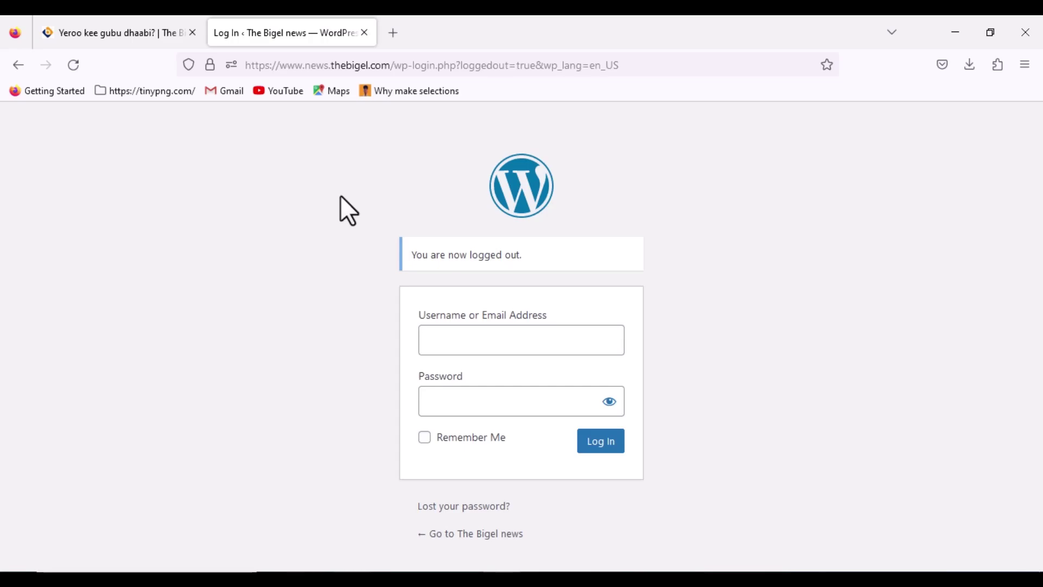
Step: Log in as admin with its password, declining Firefox's save-login prompt
left_click(452, 340)
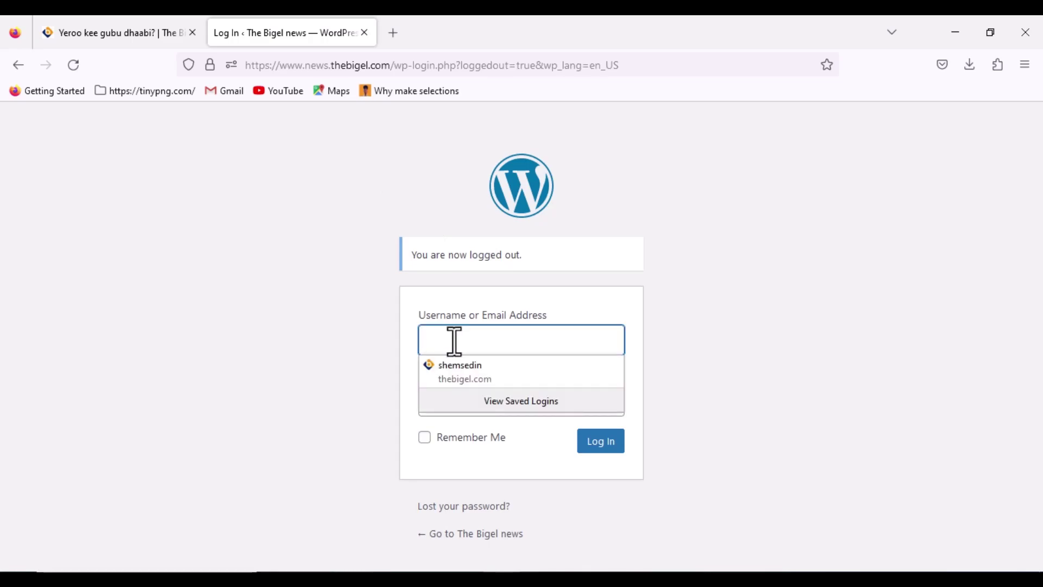
type("admin")
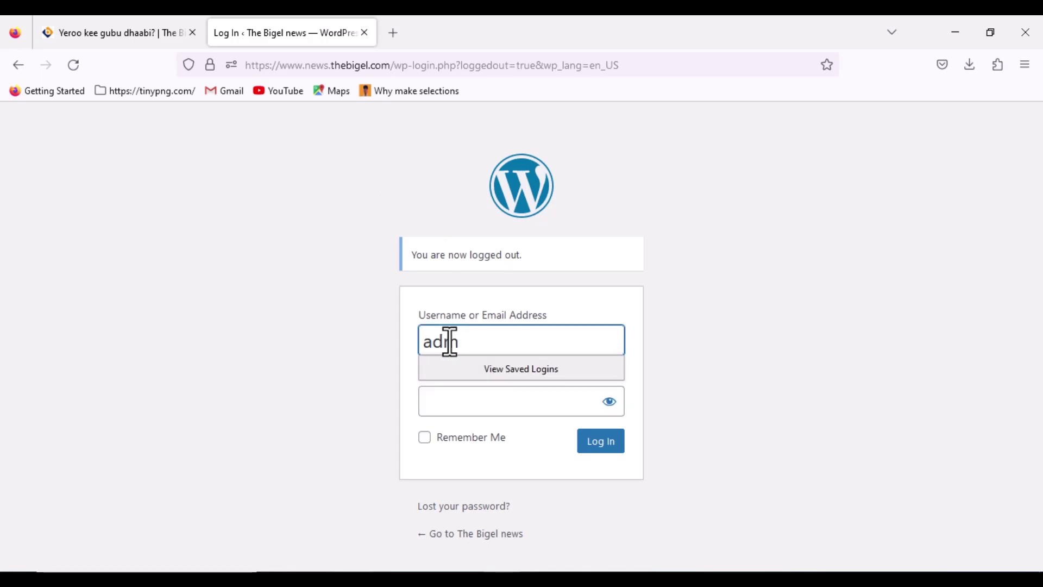
left_click(453, 402)
type("***")
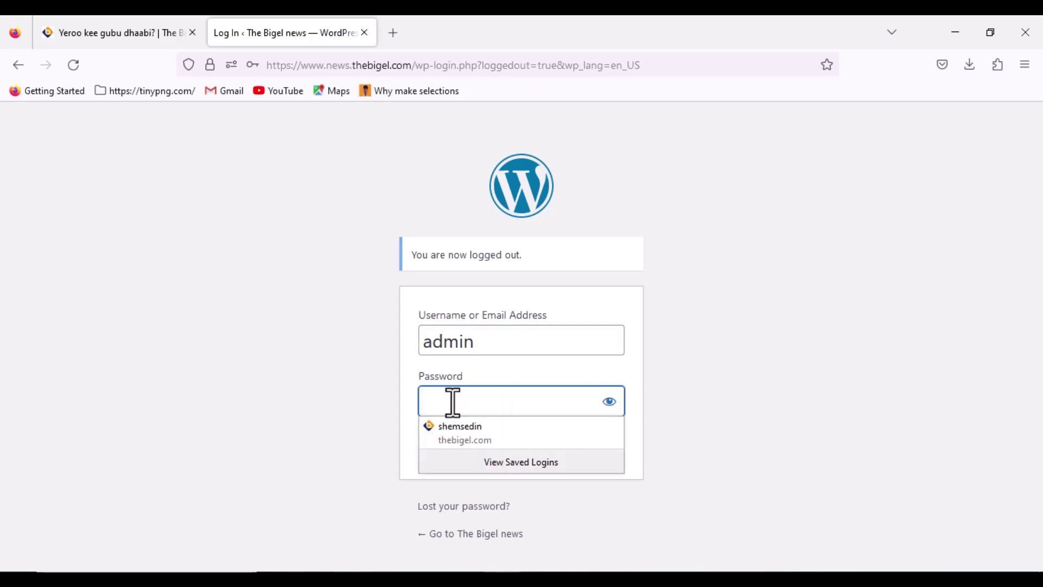
type("******")
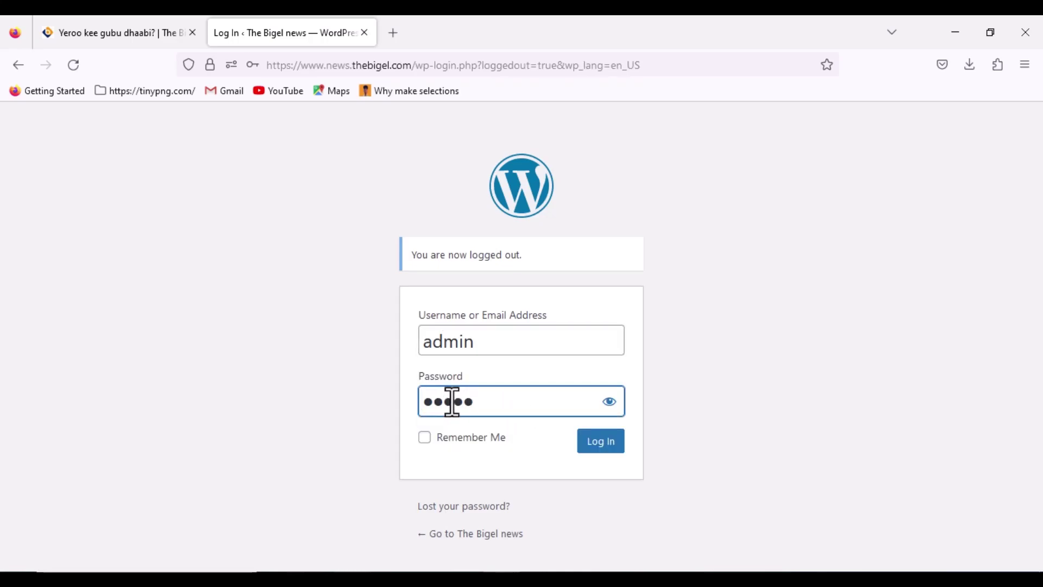
type("****")
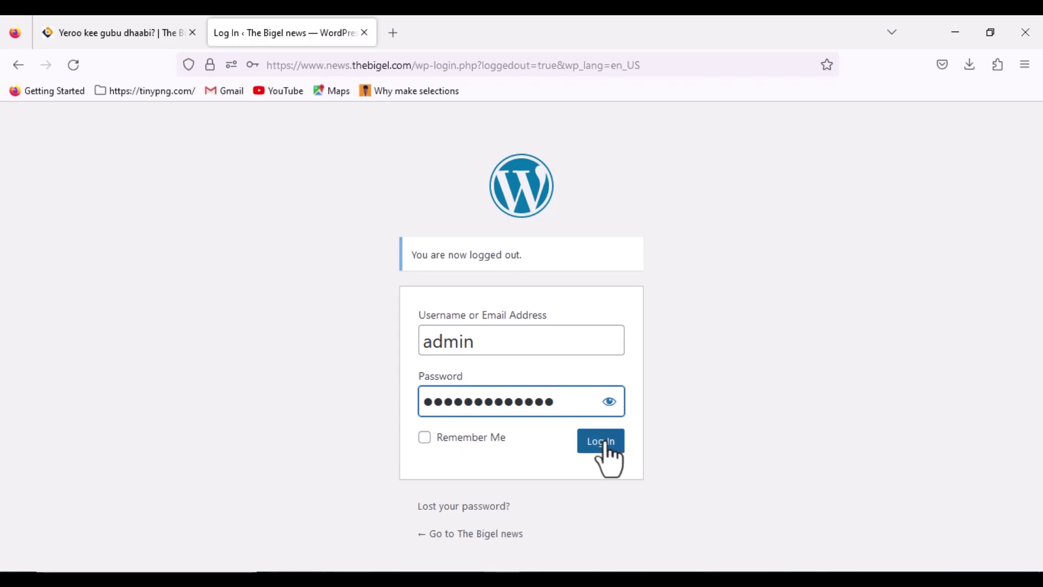
left_click(607, 446)
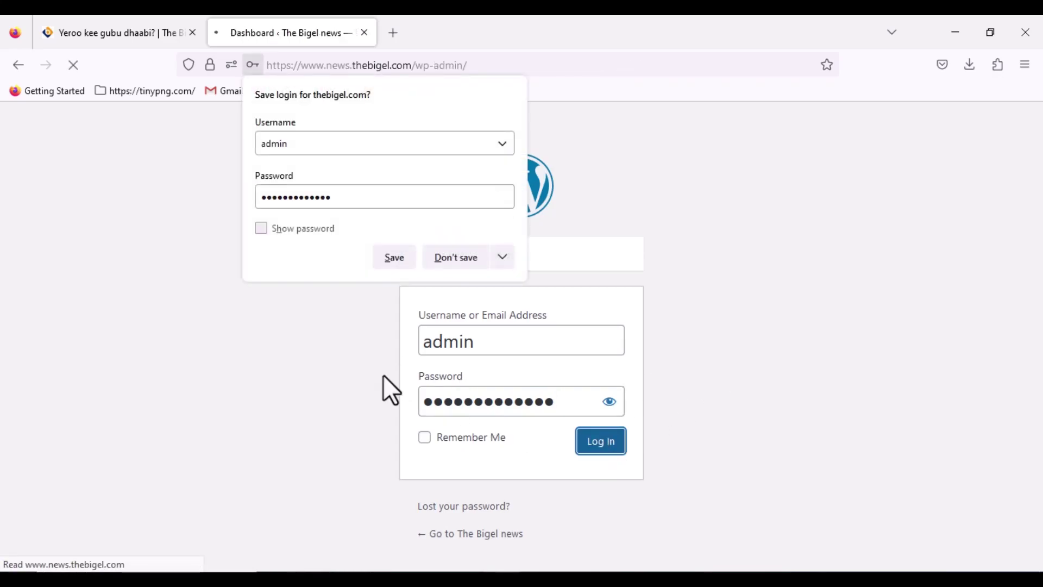
left_click(435, 255)
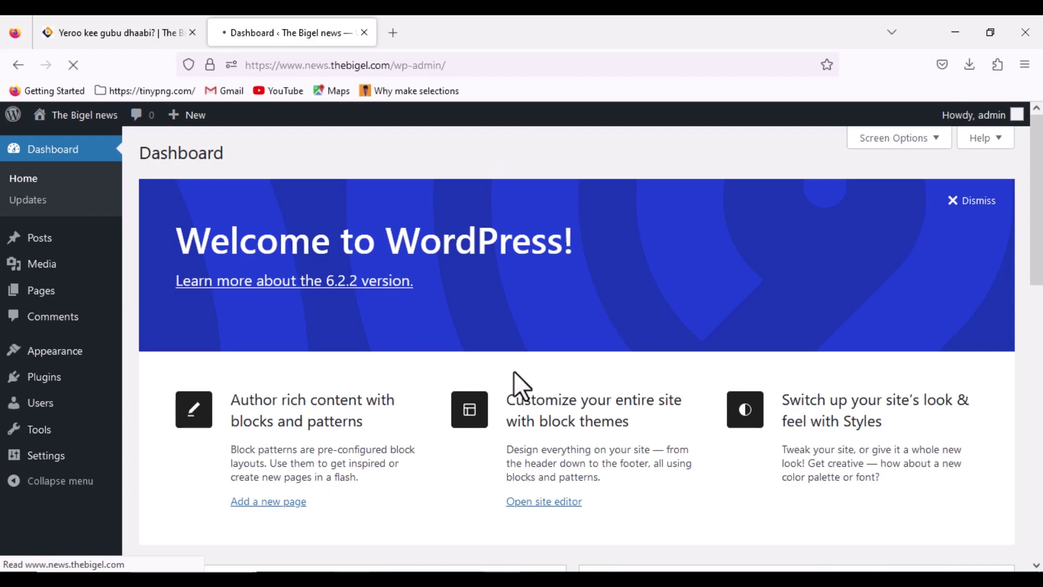
Step: In Screen Options, uncheck Welcome, Events and News, Quick Draft, Activity and Site Health Status
scroll(221, 356, "down", 4)
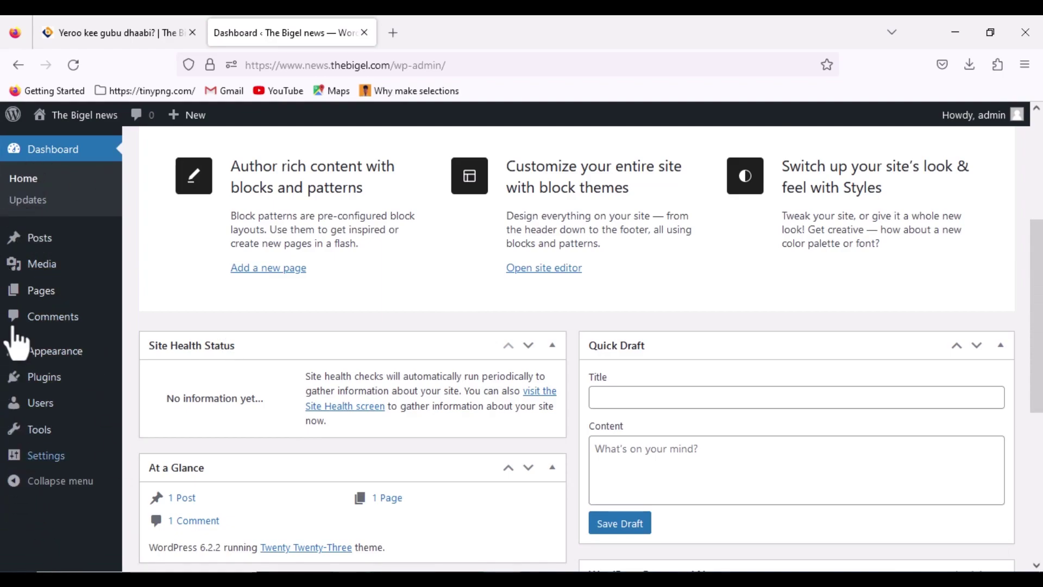
scroll(638, 309, "down", 5)
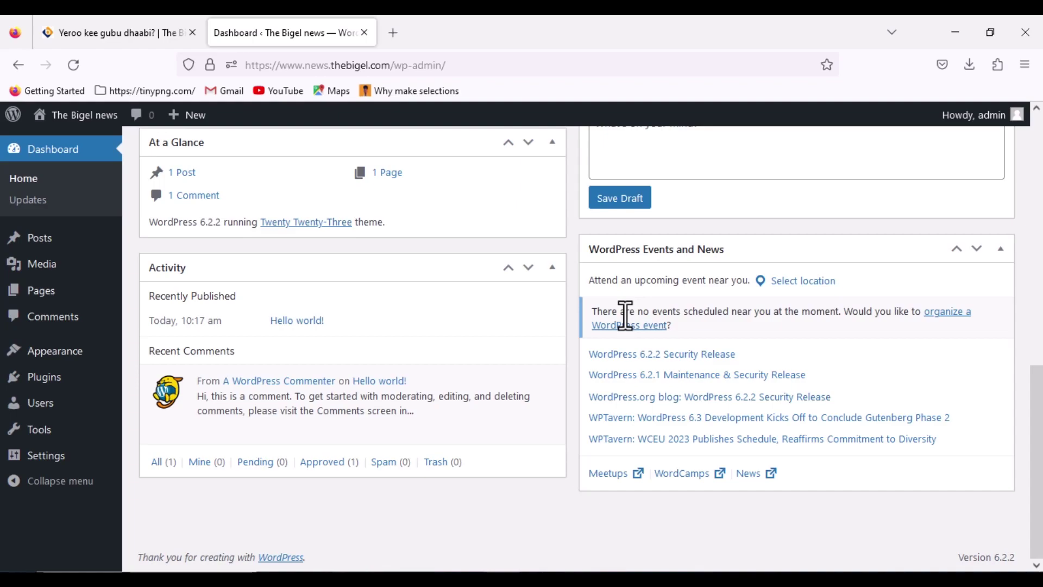
scroll(622, 320, "up", 10)
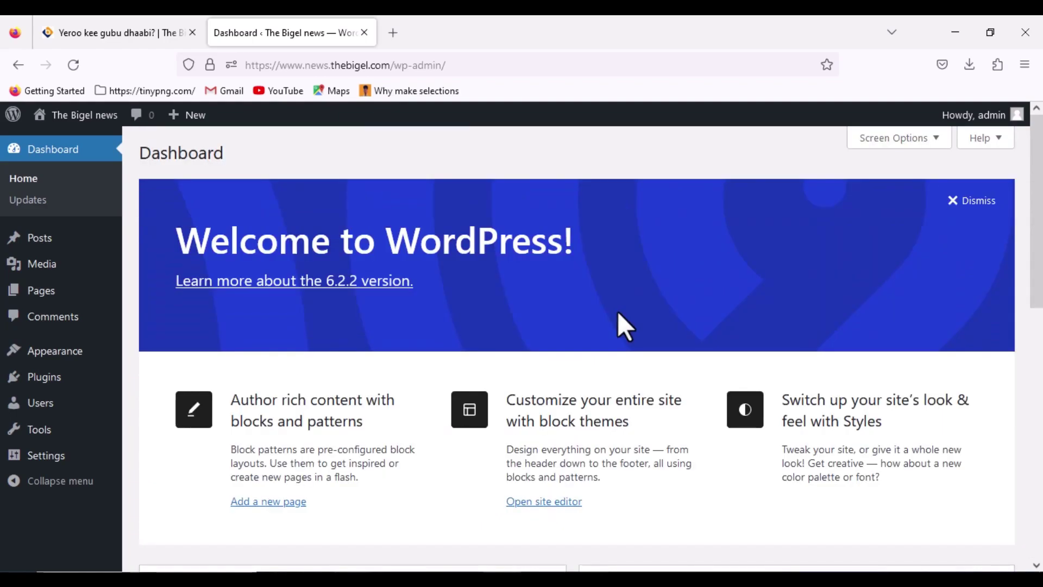
mouse_move(76, 130)
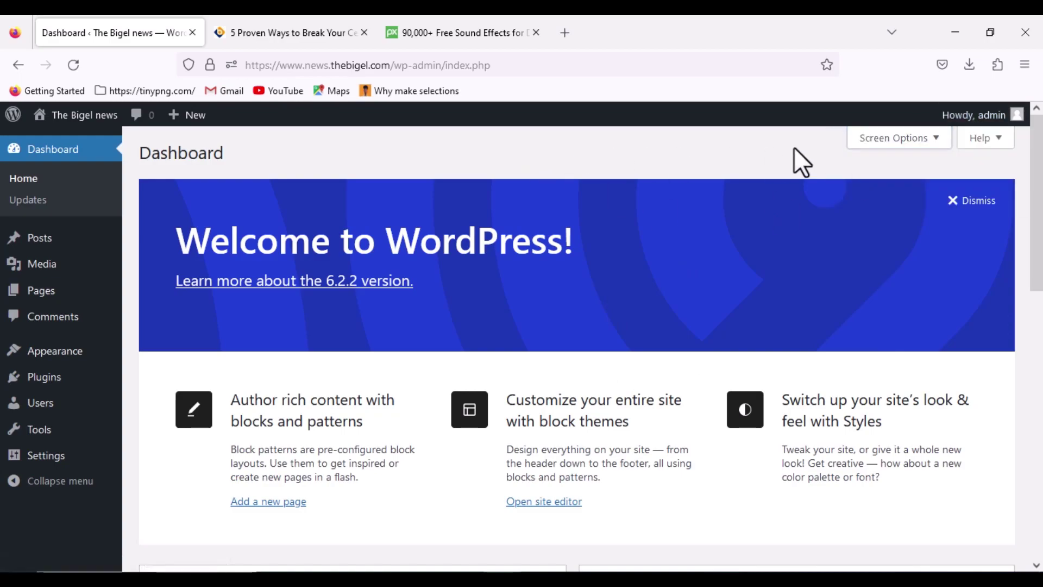
left_click(934, 139)
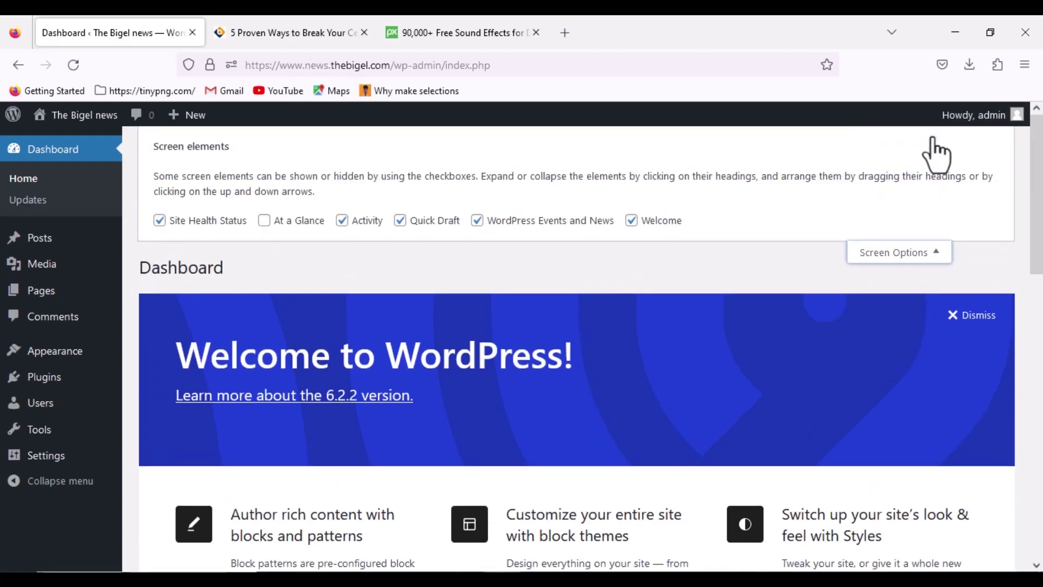
left_click(632, 220)
left_click(518, 216)
left_click(425, 220)
left_click(343, 220)
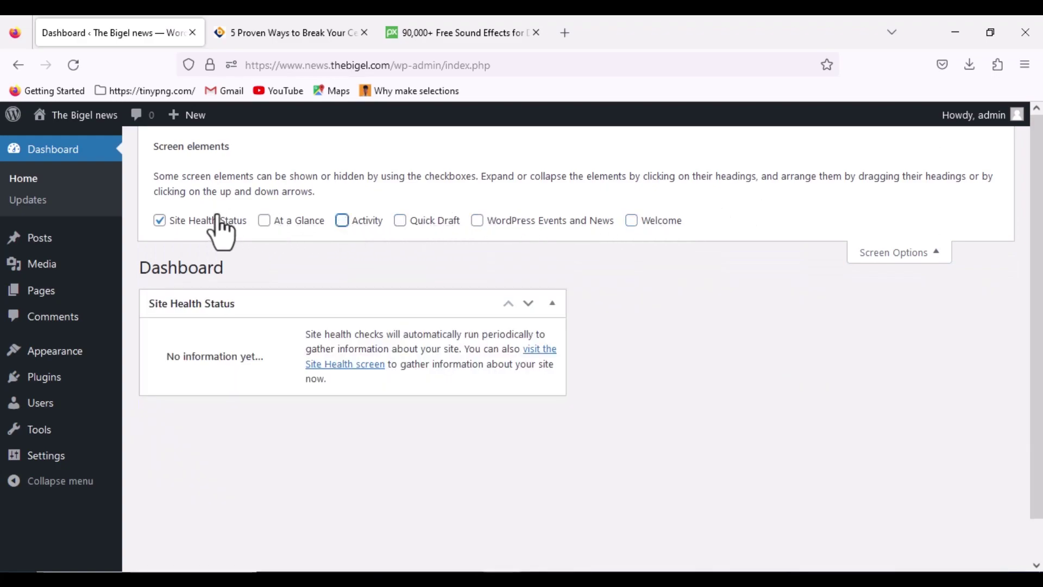
left_click(185, 220)
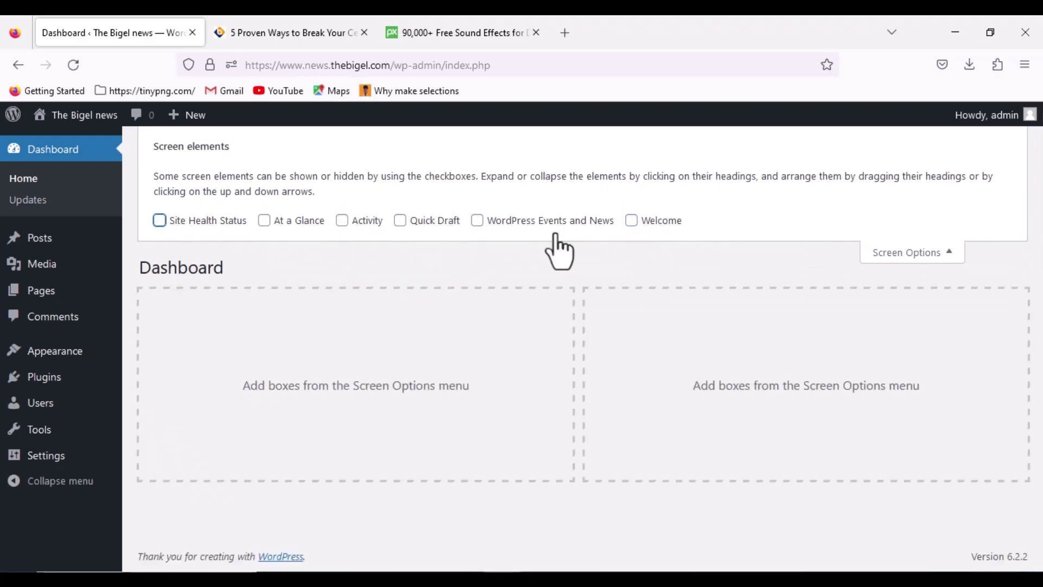
left_click(933, 254)
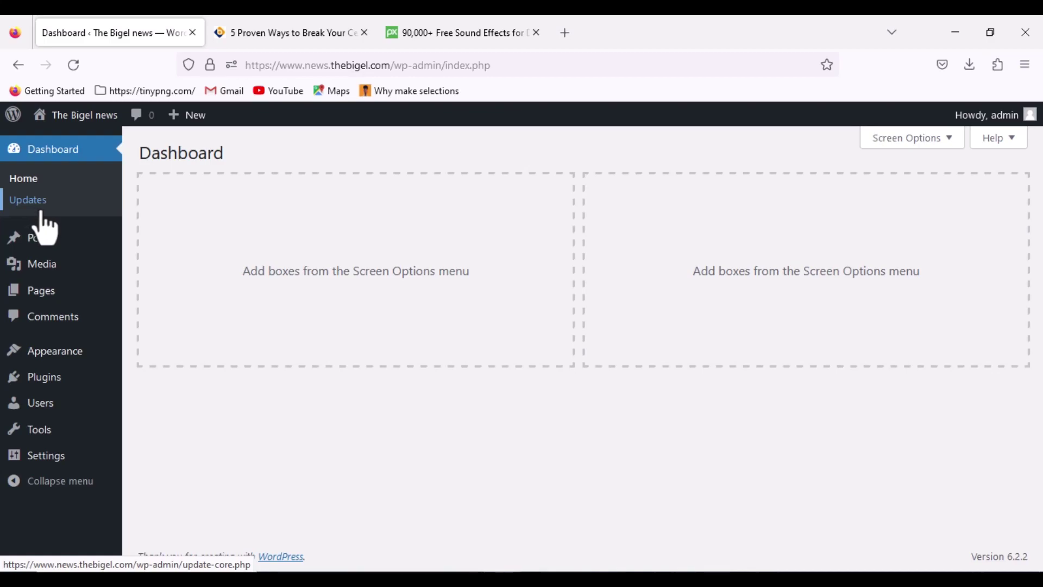
mouse_move(31, 245)
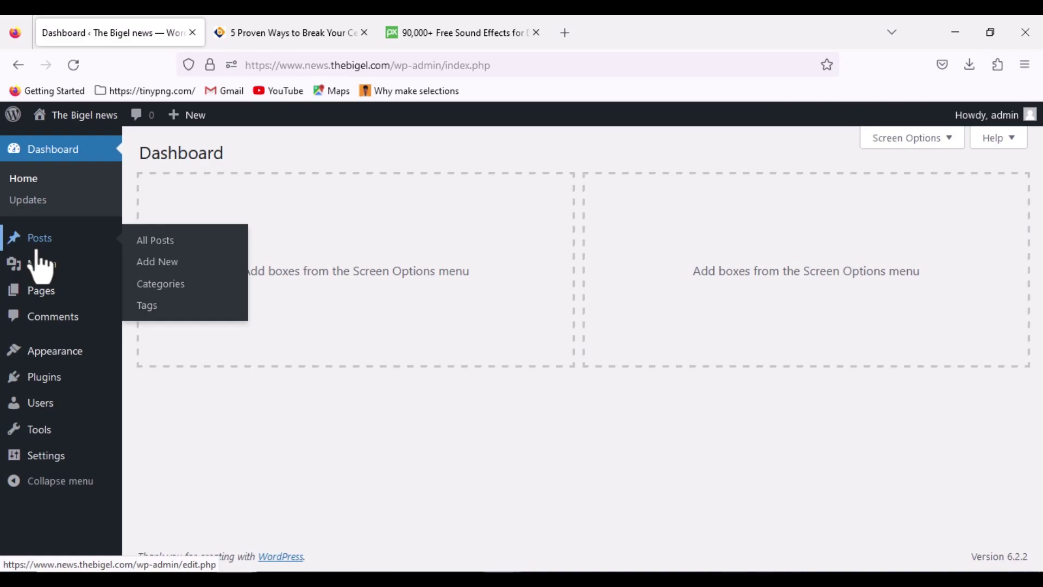
left_click(143, 262)
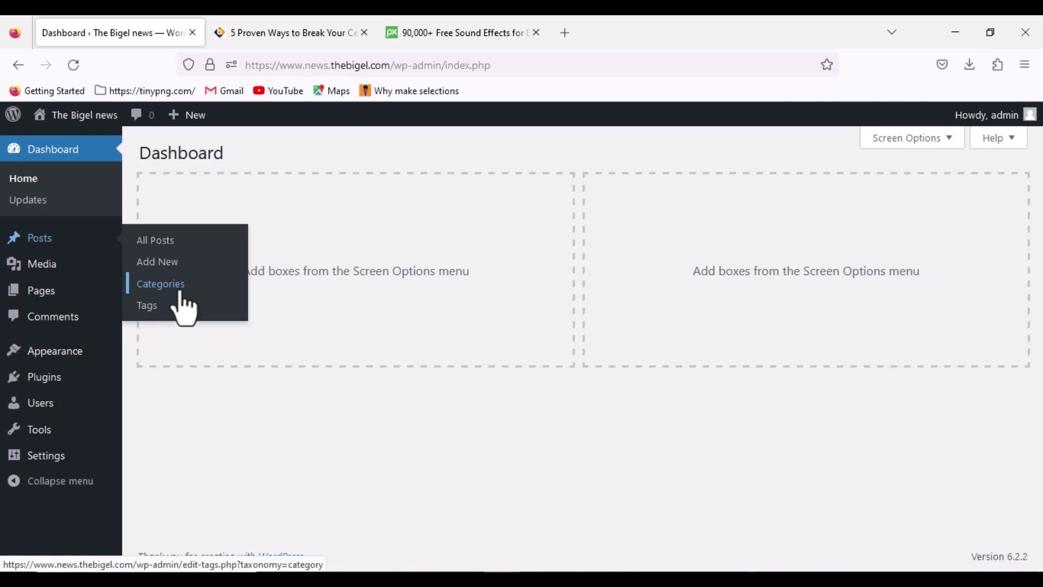
mouse_move(44, 274)
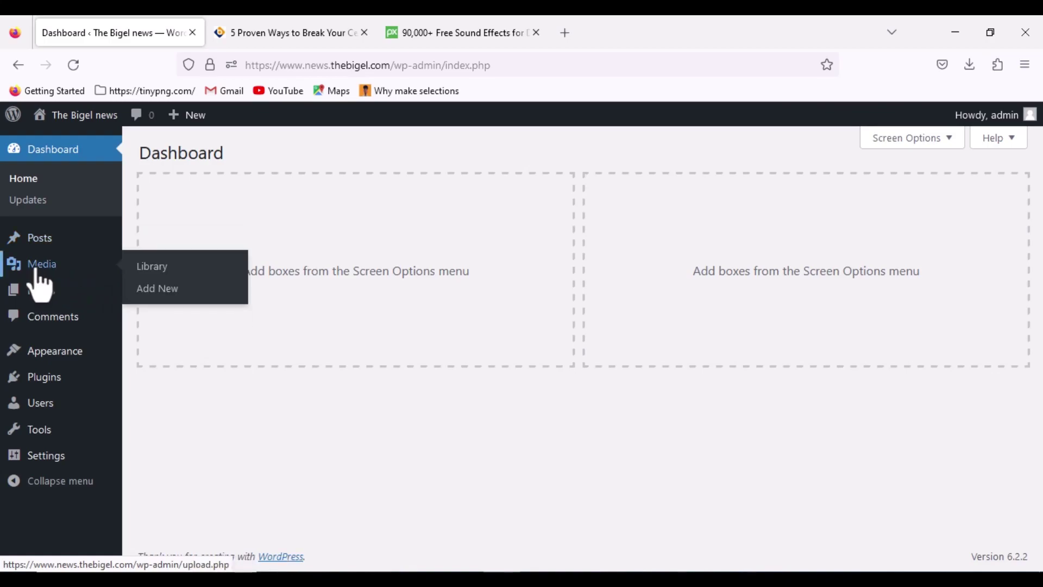
left_click(301, 34)
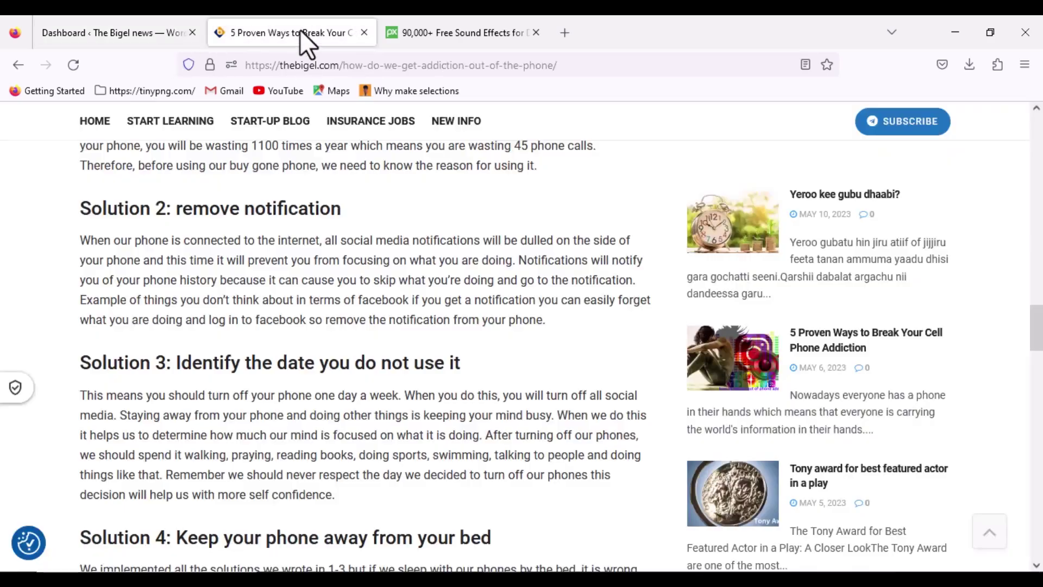
Step: Scroll up to the phone addiction article's title and featured image, then return to the Dashboard
scroll(434, 254, "up", 5)
scroll(349, 244, "up", 10)
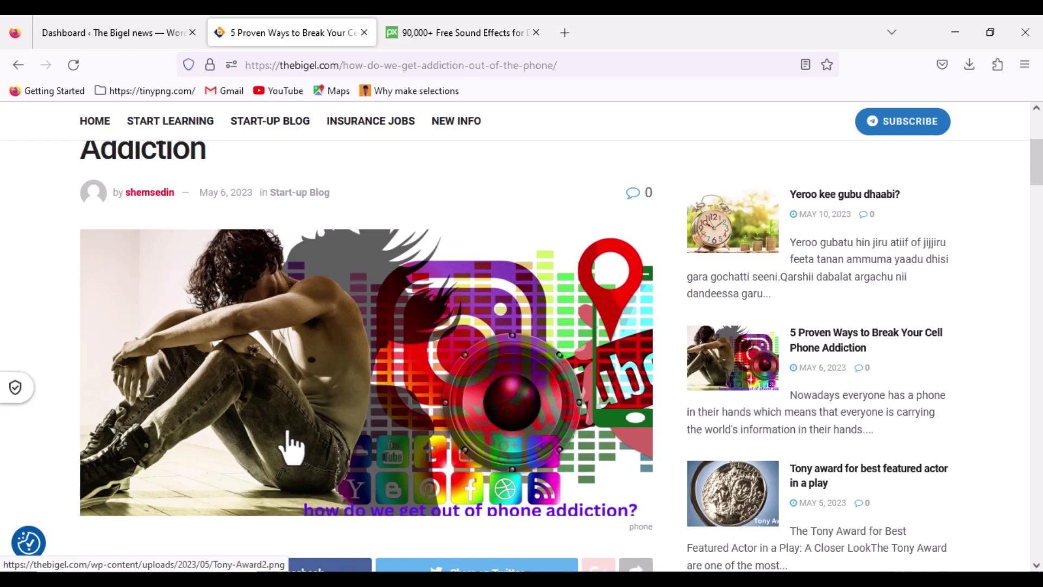
left_click(88, 18)
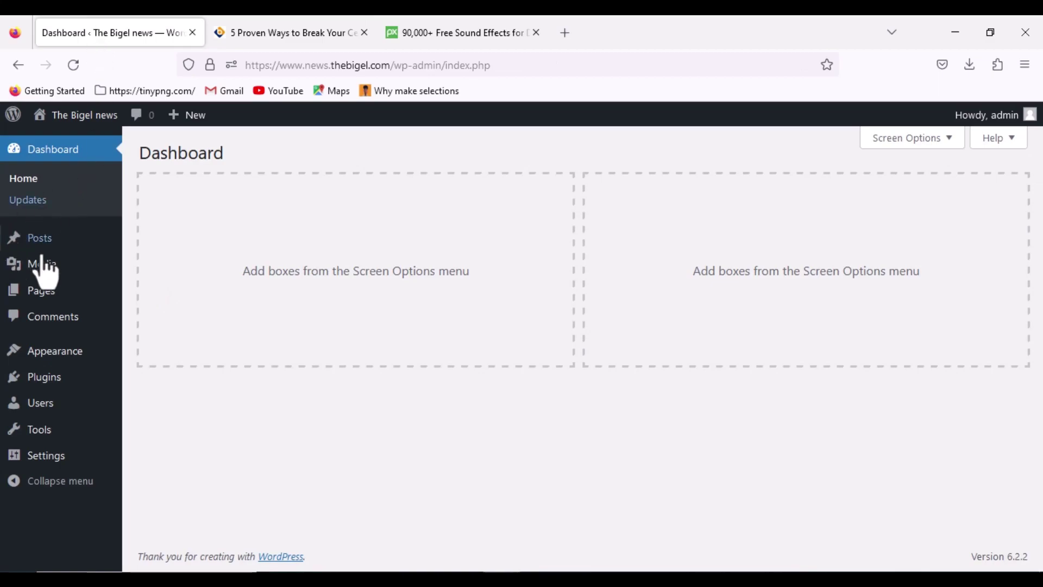
mouse_move(114, 274)
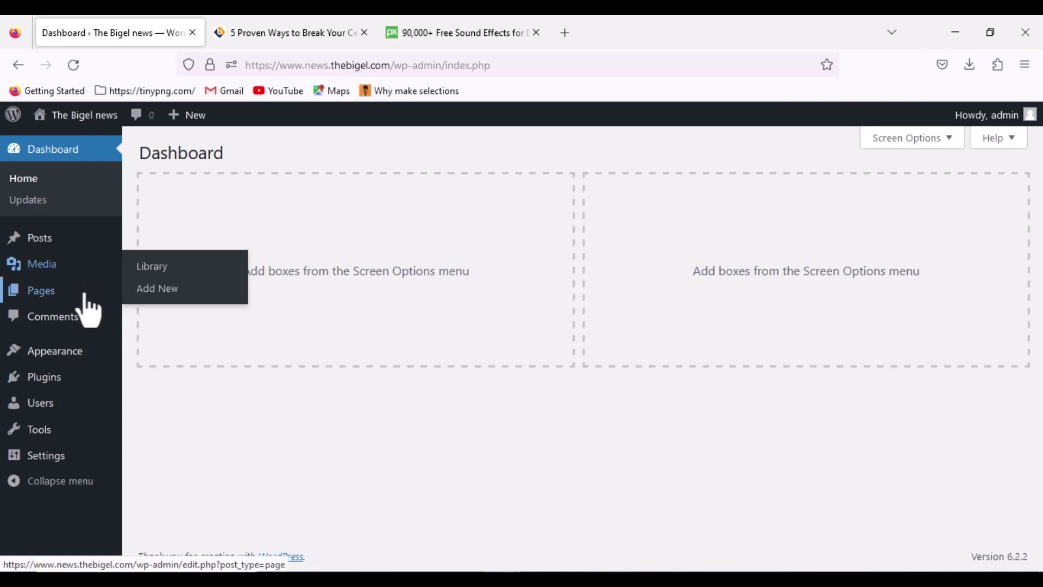
mouse_move(85, 294)
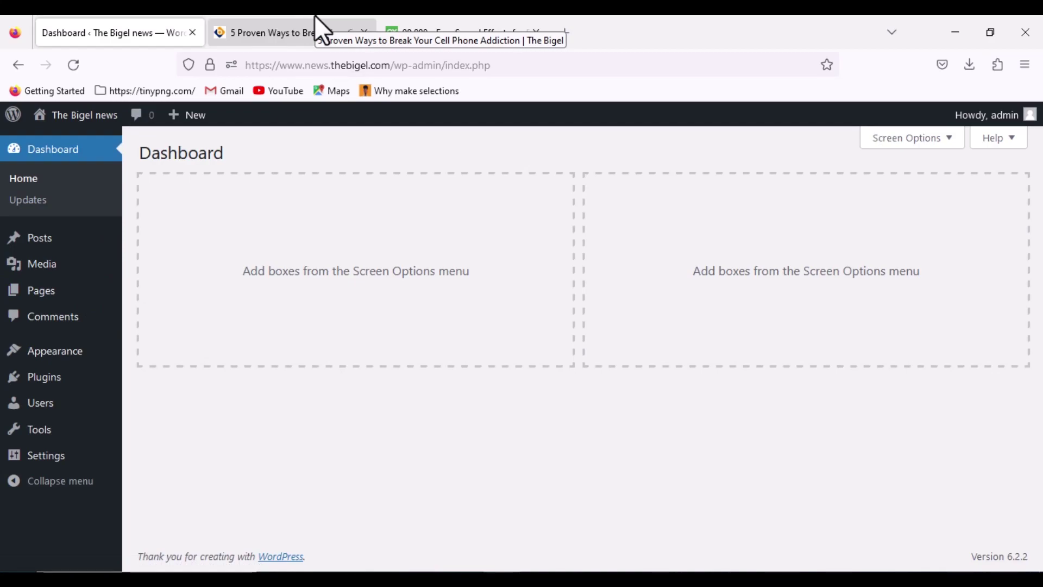
left_click(320, 16)
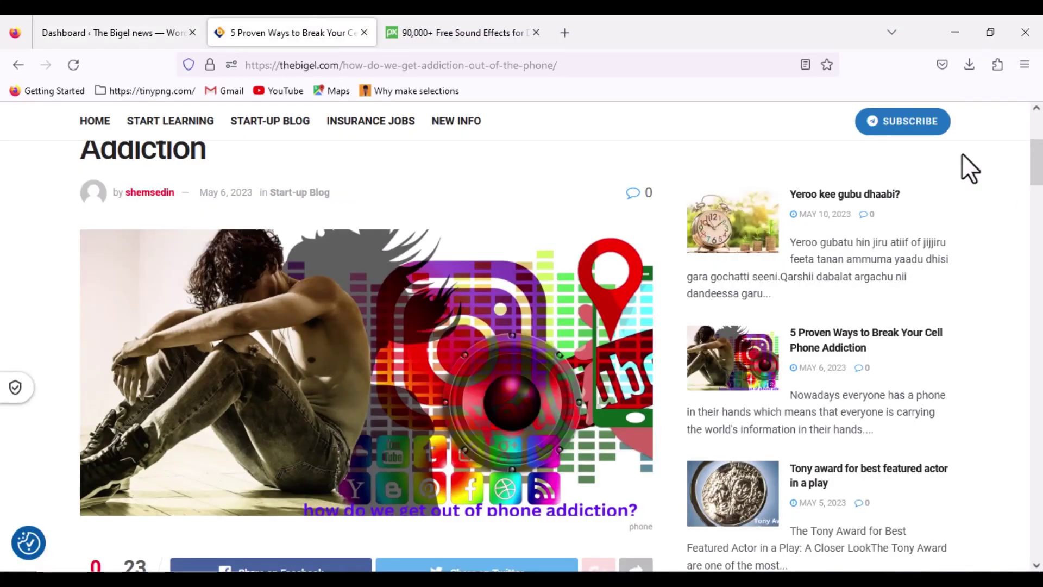
scroll(969, 169, "down", 4)
key("End")
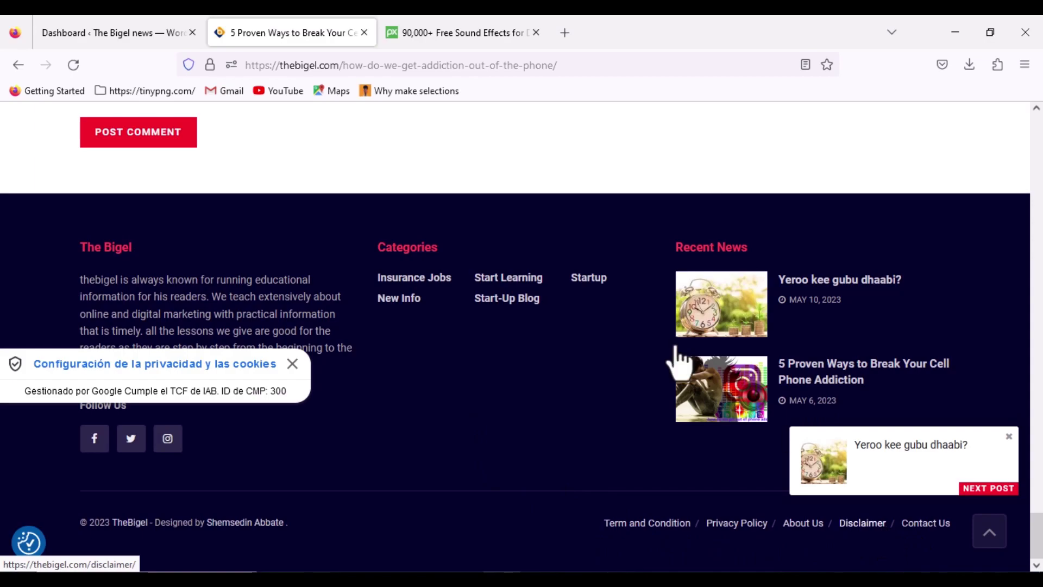
left_click(140, 30)
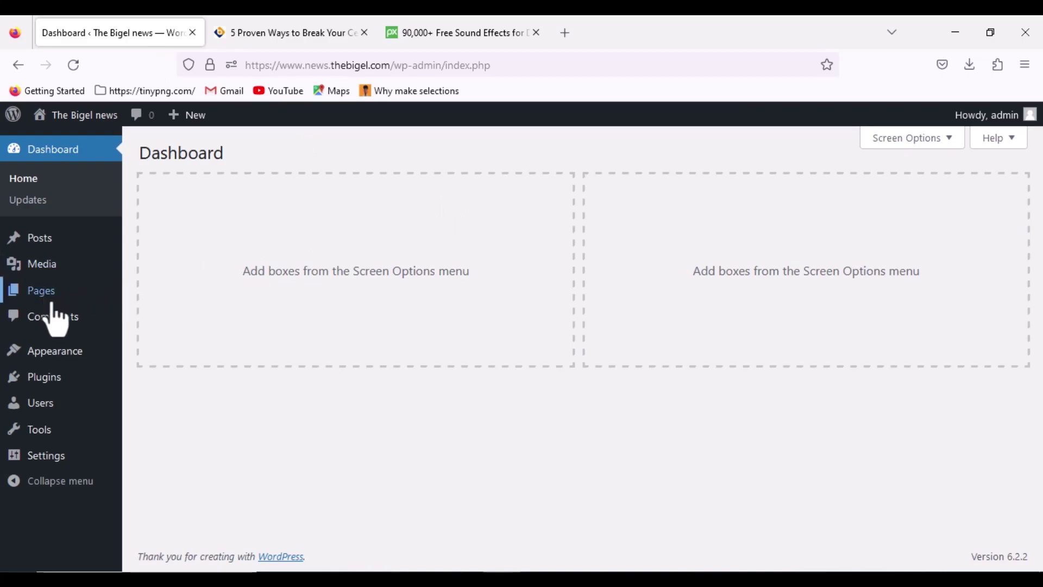
mouse_move(55, 302)
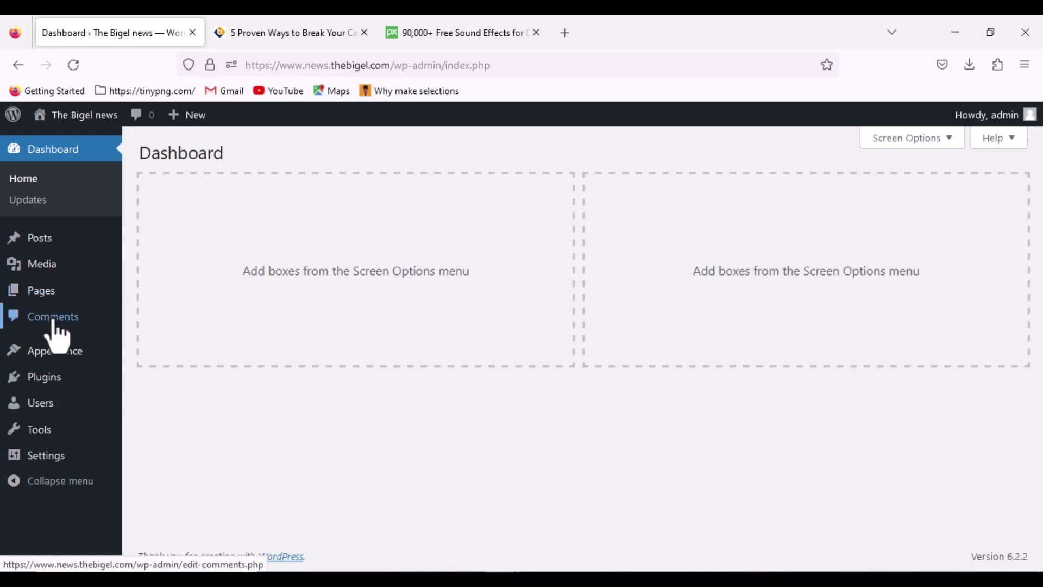
mouse_move(48, 356)
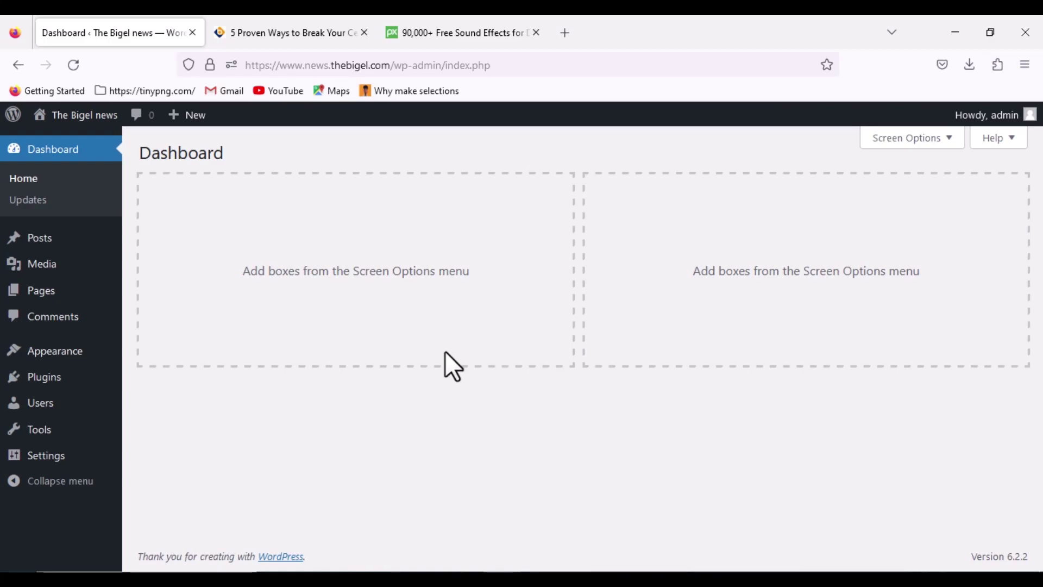
Step: Return to the '5 Proven Ways' article and scroll down to its author box and Leave a Reply form
left_click(294, 25)
scroll(355, 373, "up", 20)
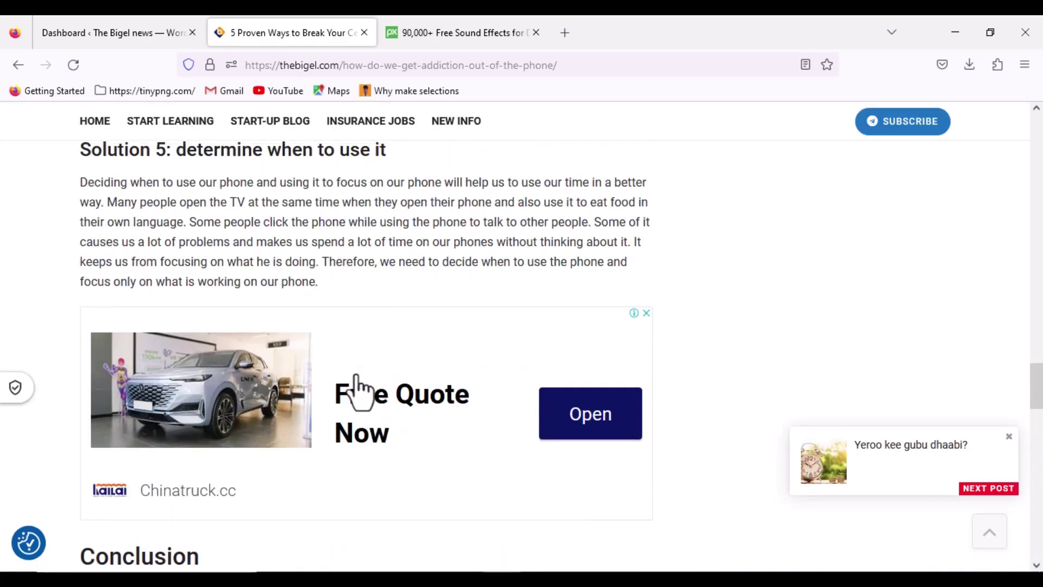
scroll(358, 375, "up", 8)
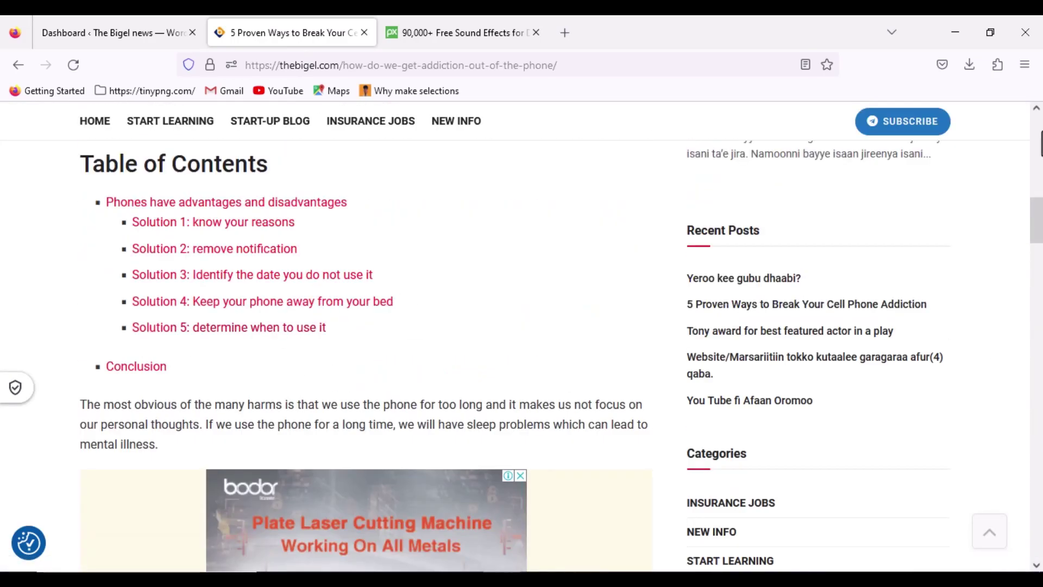
scroll(607, 326, "down", 3)
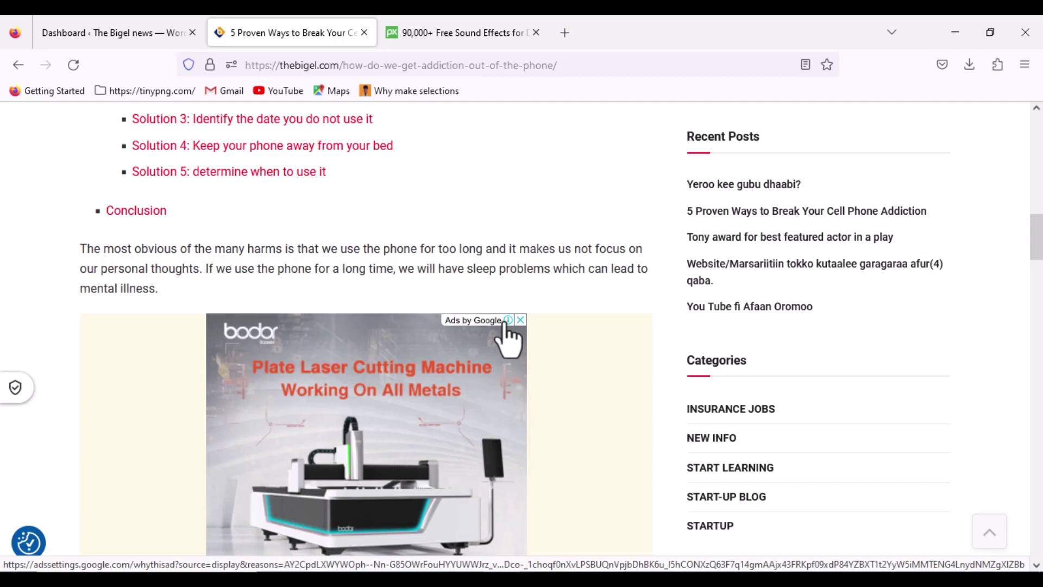
scroll(505, 326, "down", 20)
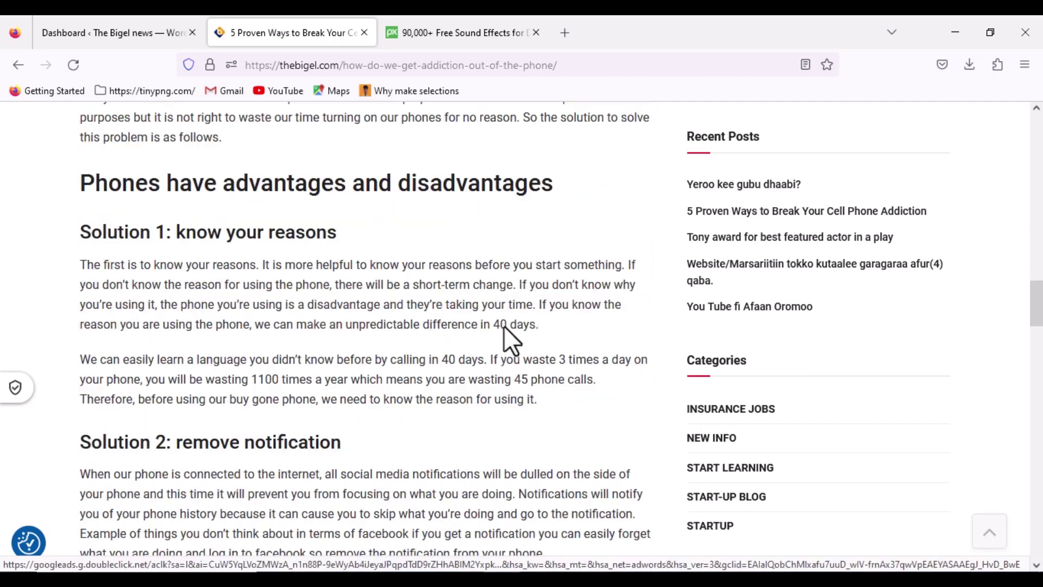
scroll(399, 360, "down", 3)
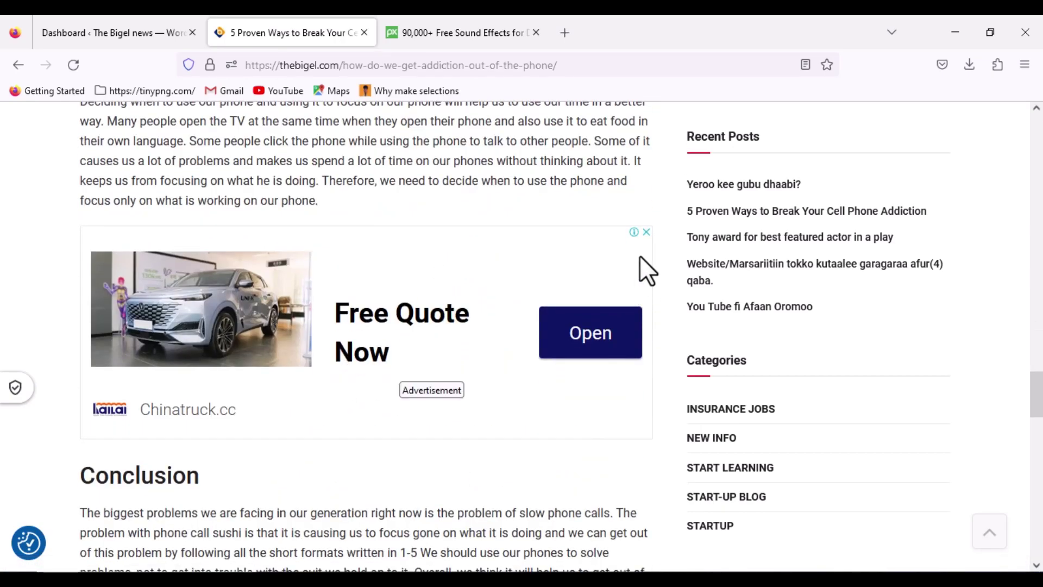
scroll(367, 377, "down", 7)
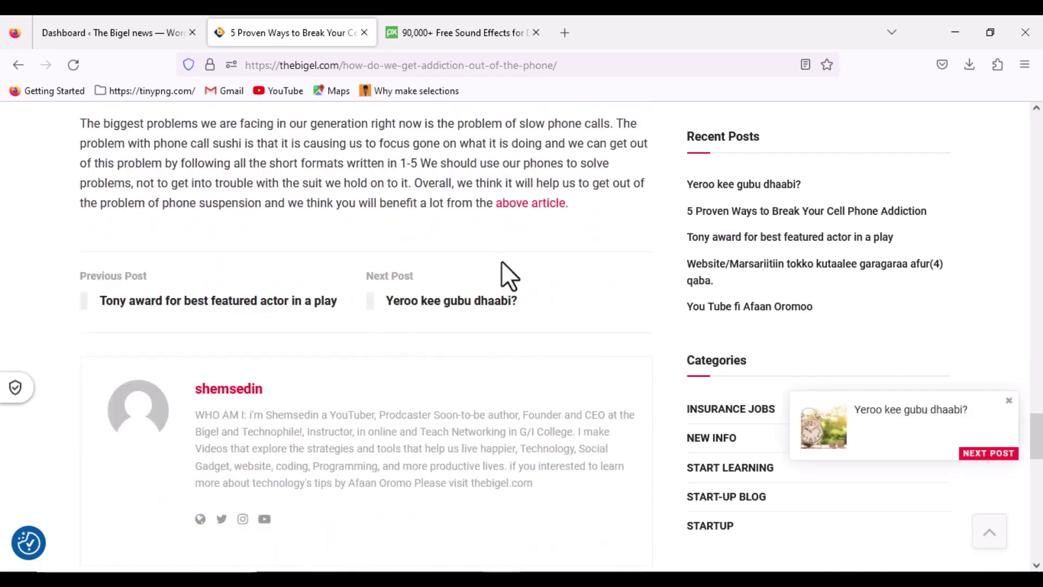
scroll(505, 269, "down", 5)
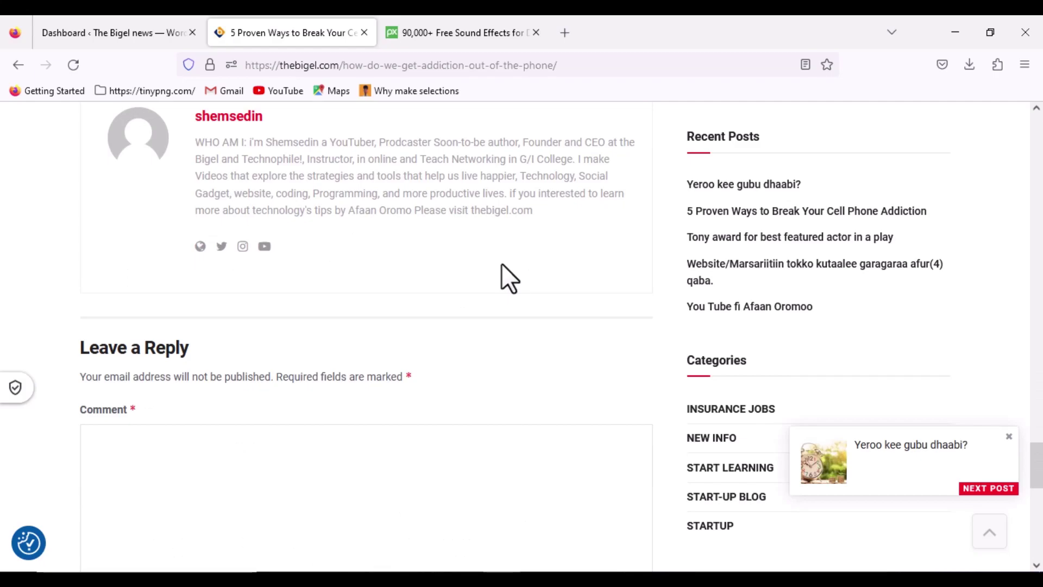
Step: From the Dashboard, open Settings > General, which shows the site title and tagline 'The News Site'
left_click(117, 29)
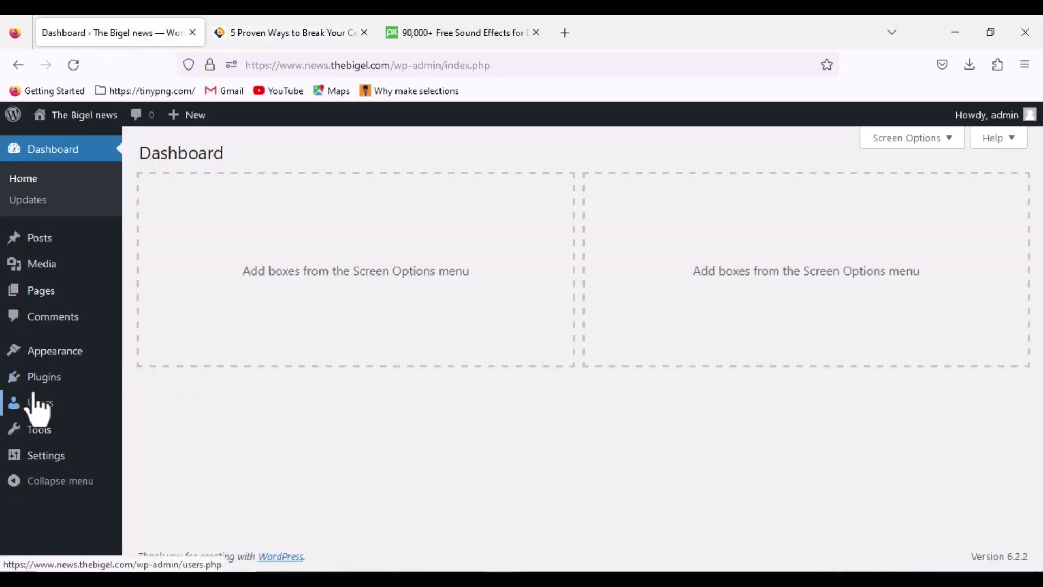
mouse_move(37, 409)
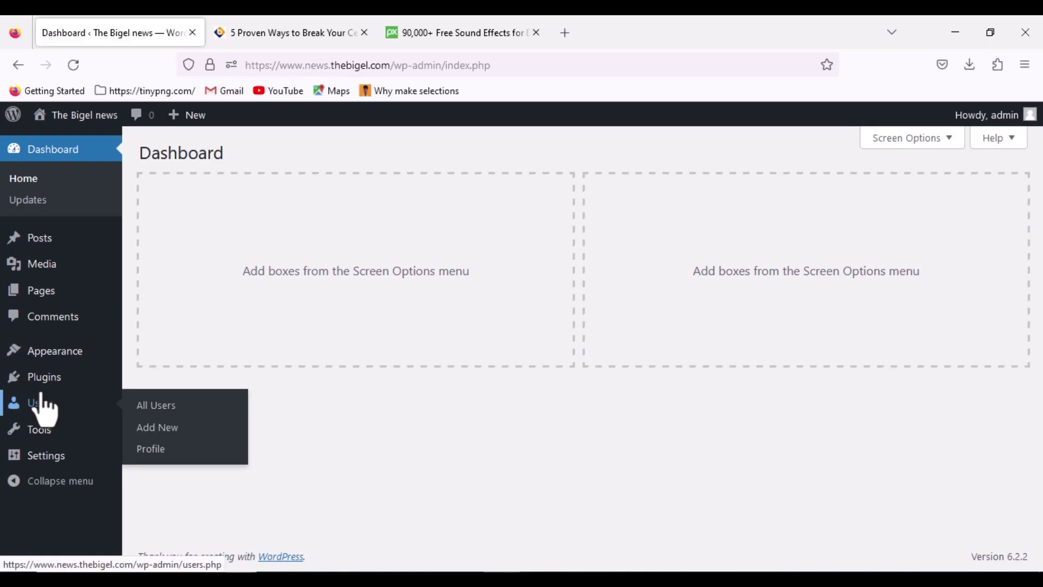
mouse_move(50, 435)
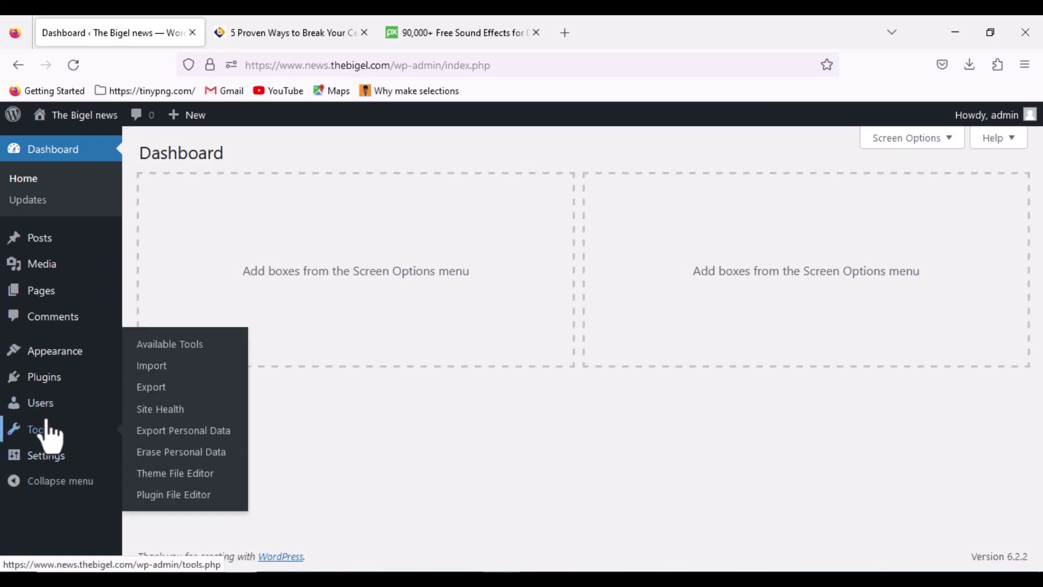
mouse_move(39, 414)
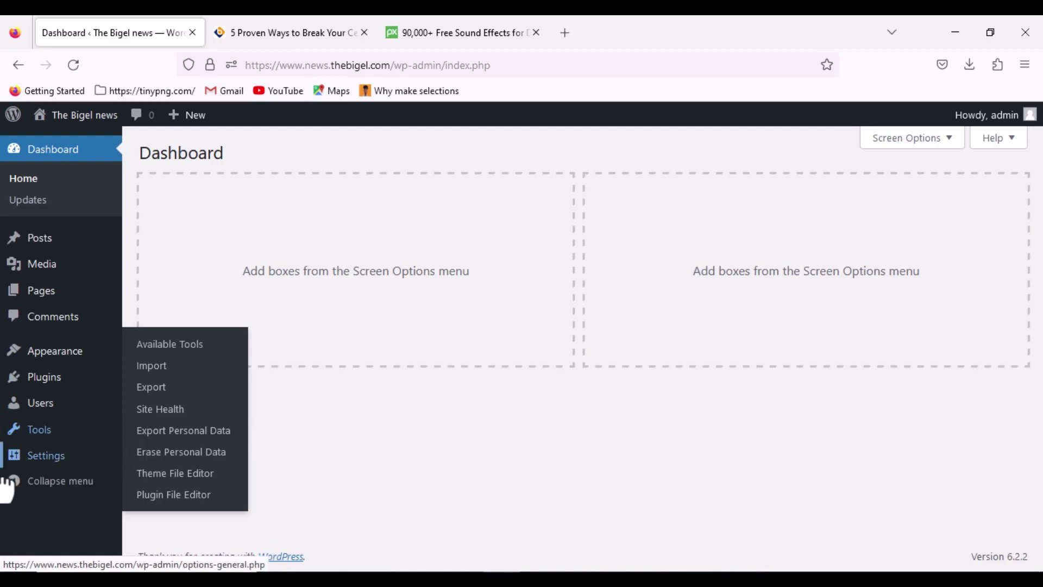
mouse_move(4, 468)
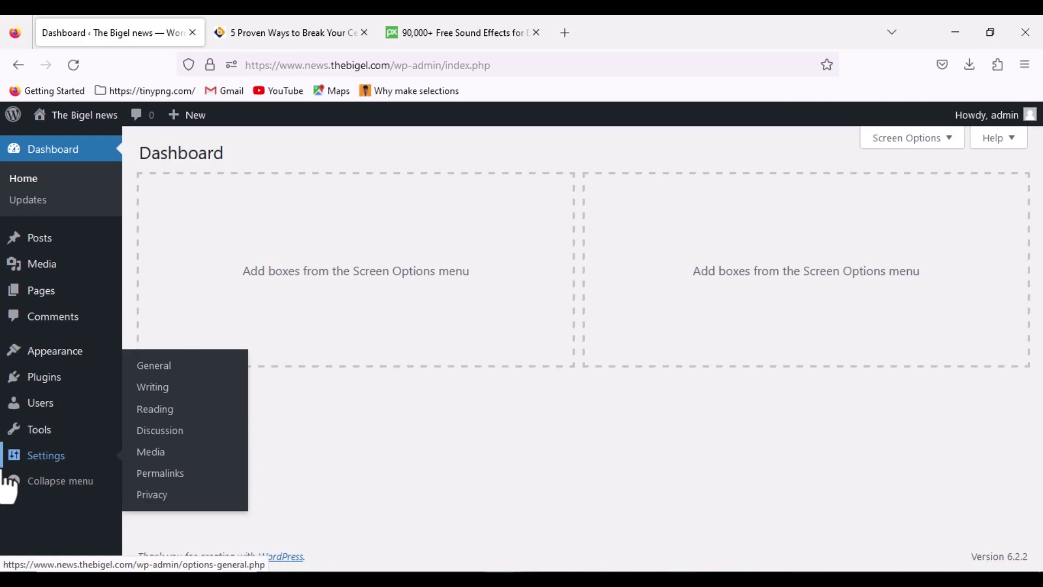
left_click(166, 374)
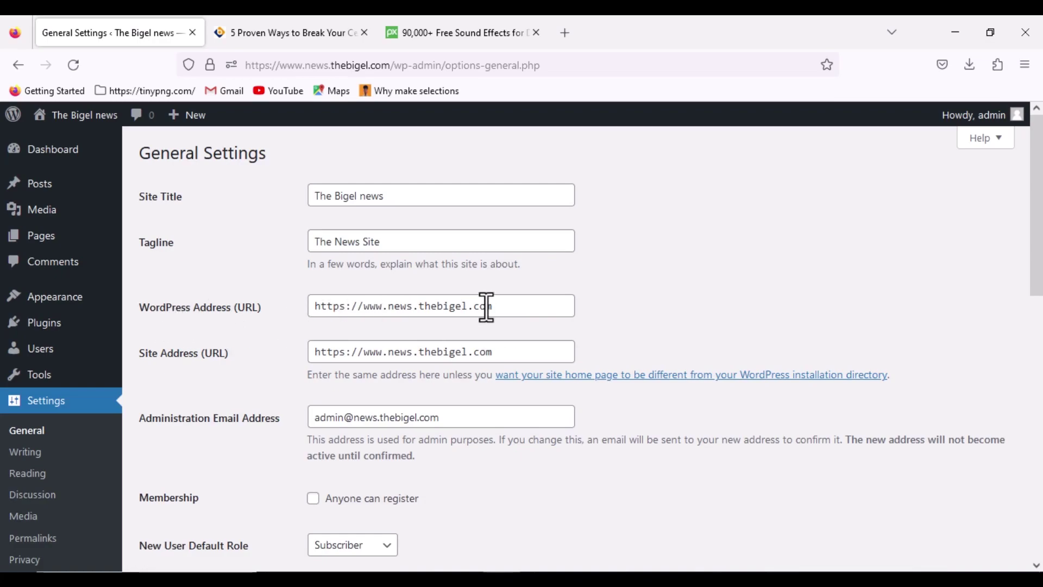
left_click_drag(500, 306, 219, 317)
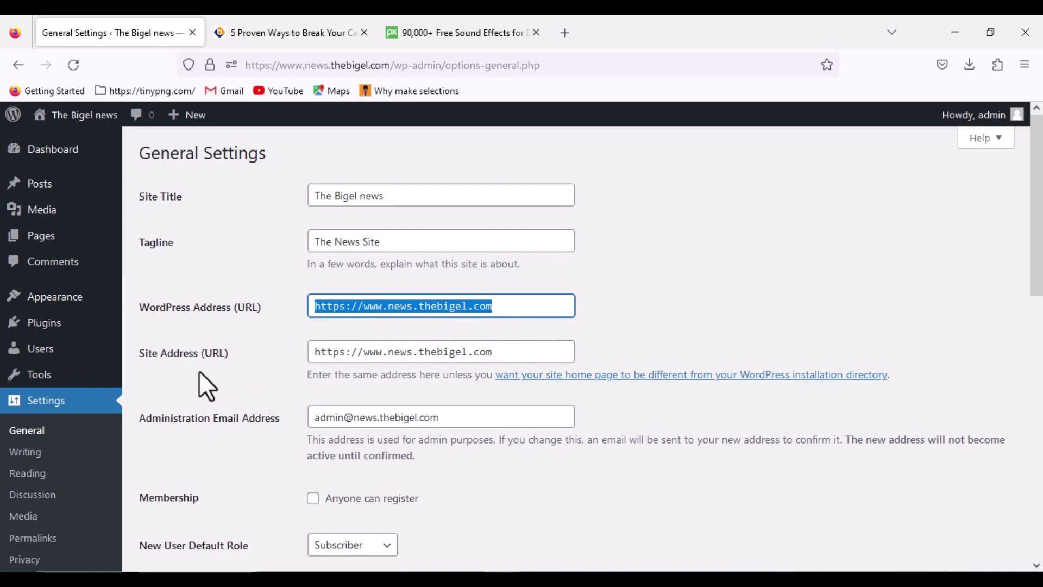
left_click(304, 64)
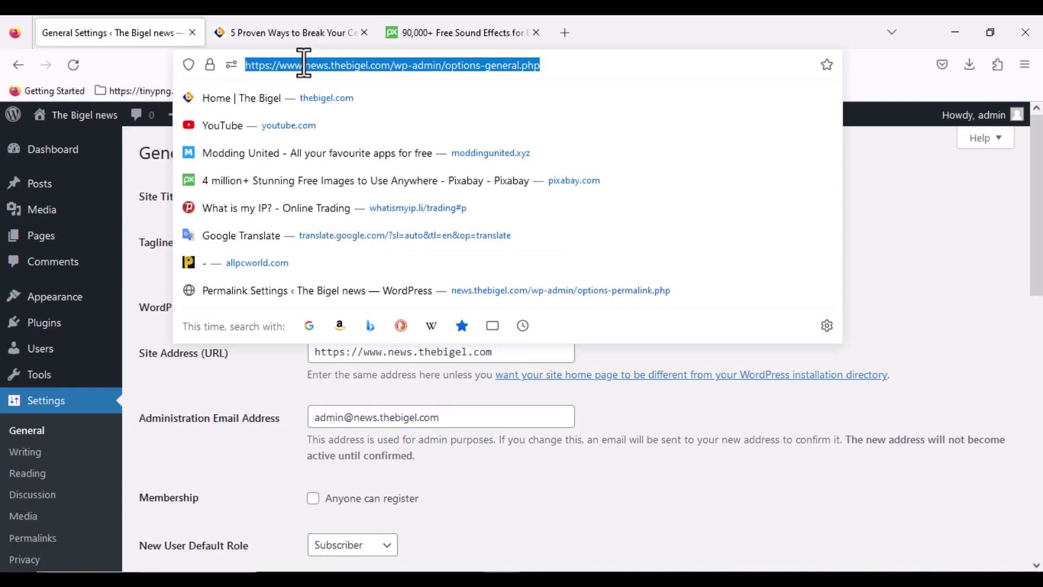
left_click_drag(334, 65, 304, 72)
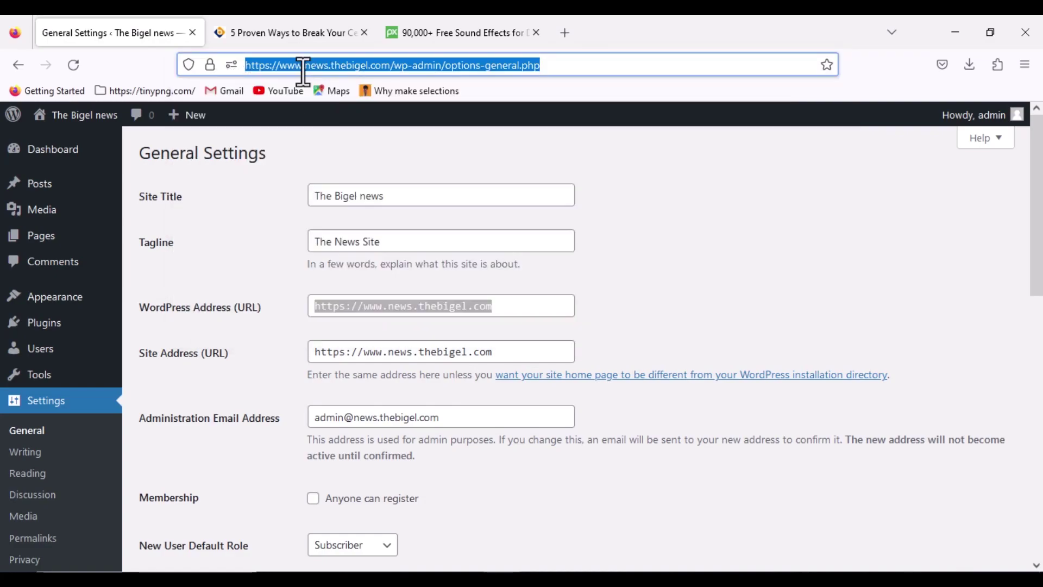
left_click(384, 352)
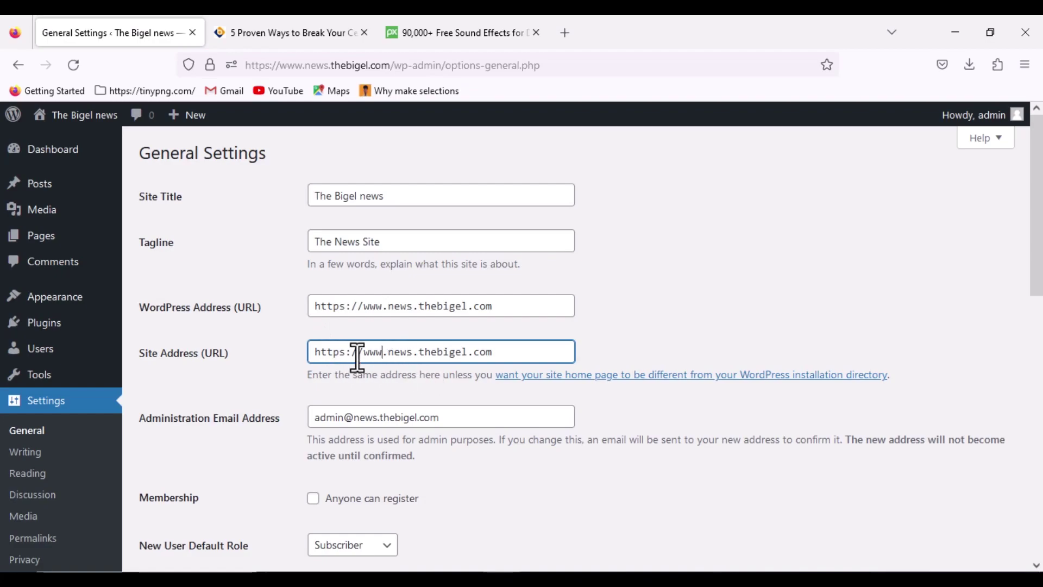
left_click_drag(347, 350, 316, 348)
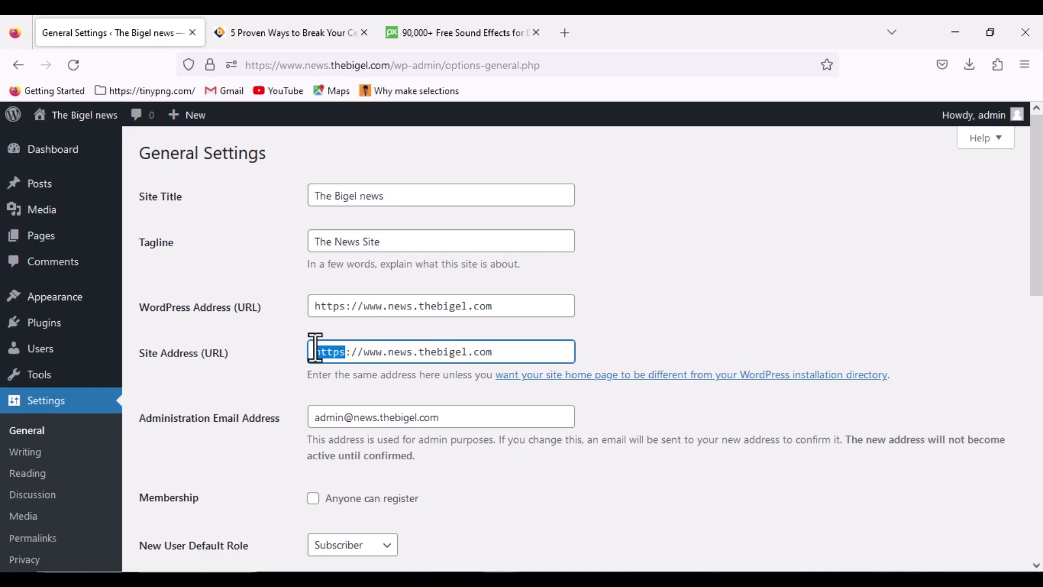
triple_click(343, 307)
left_click_drag(343, 307, 299, 307)
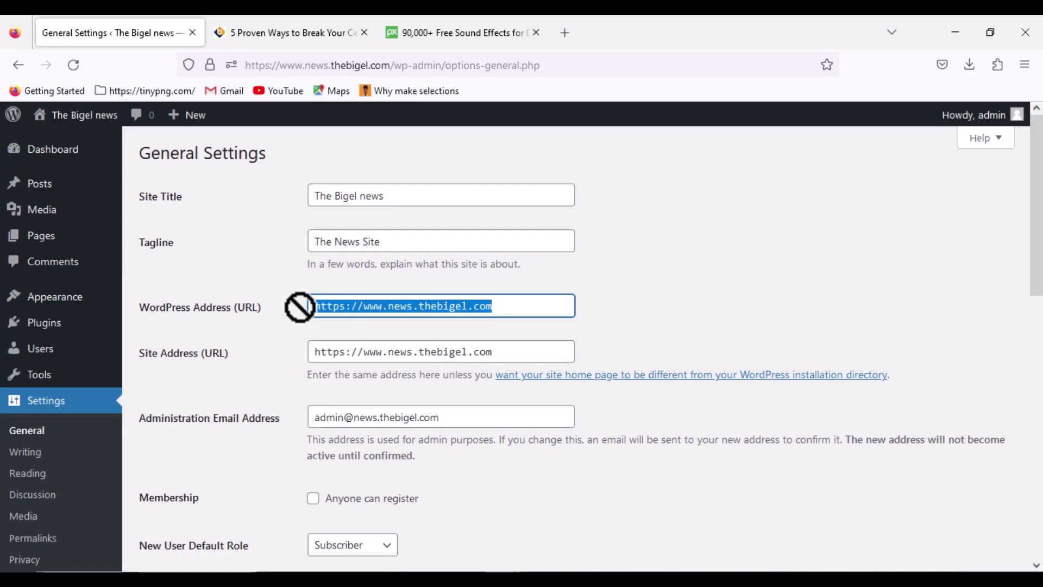
left_click(345, 307)
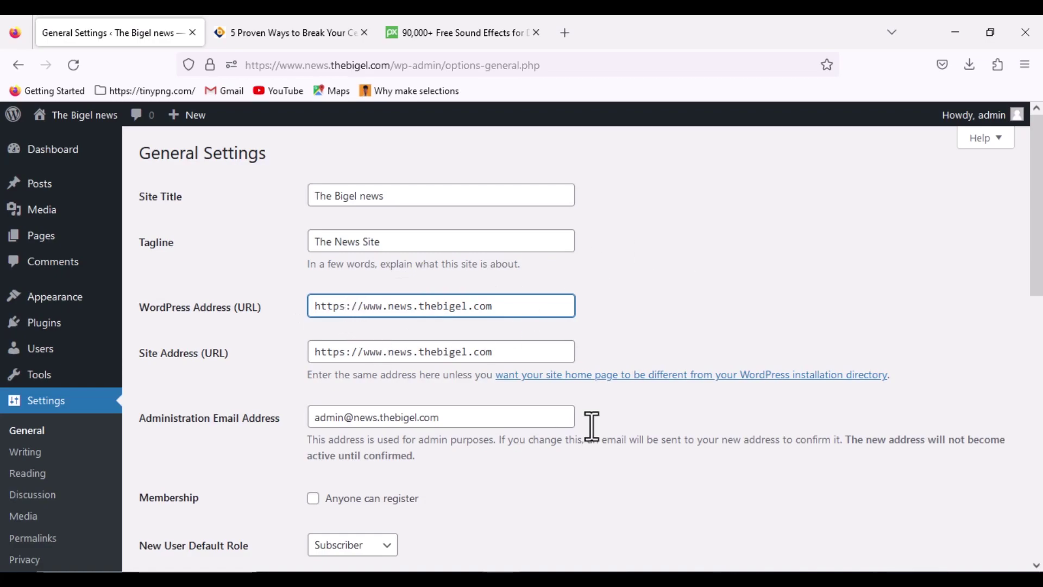
scroll(434, 397, "down", 4)
scroll(489, 402, "down", 7)
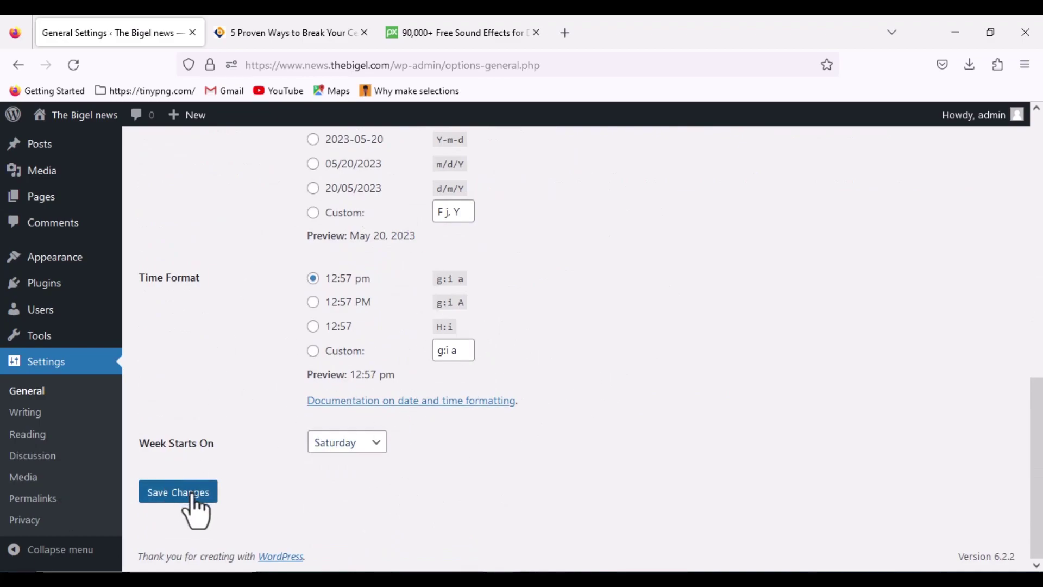
left_click(33, 417)
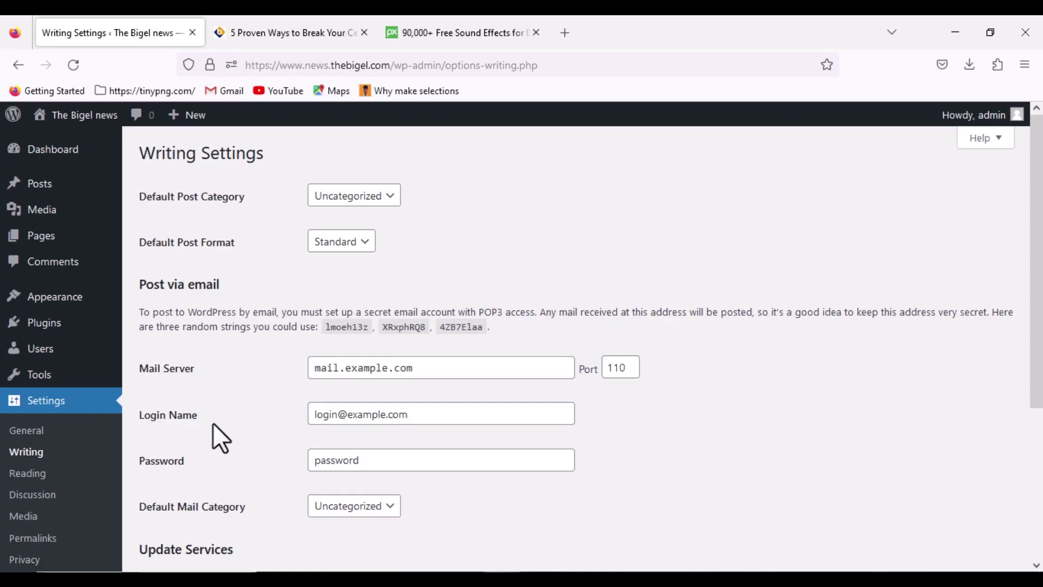
Step: Open Settings > Reading, where the homepage shows latest posts with 10 posts per page
left_click(33, 474)
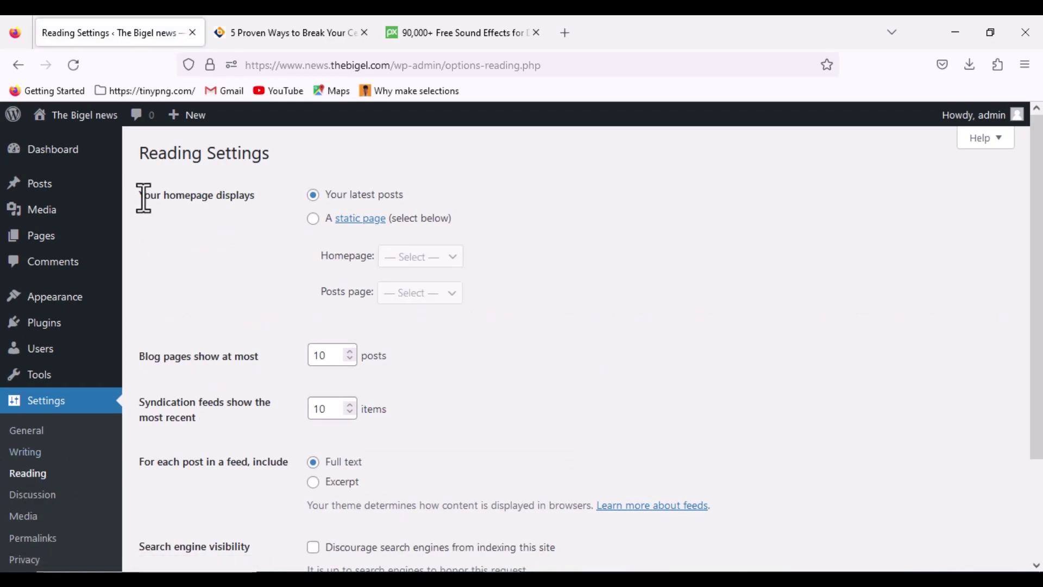
left_click_drag(244, 195, 150, 193)
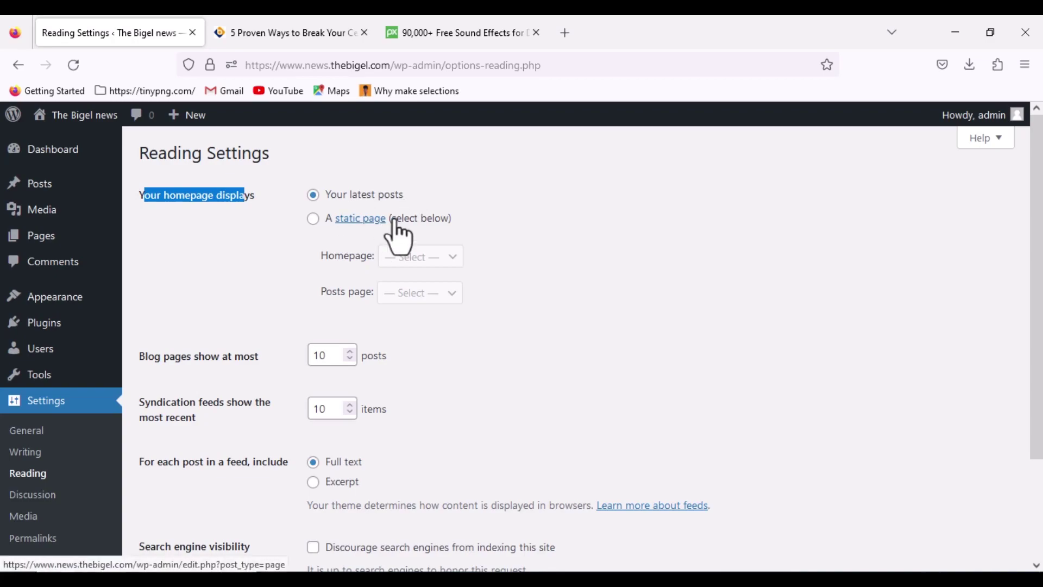
left_click(307, 34)
scroll(322, 409, "up", 15)
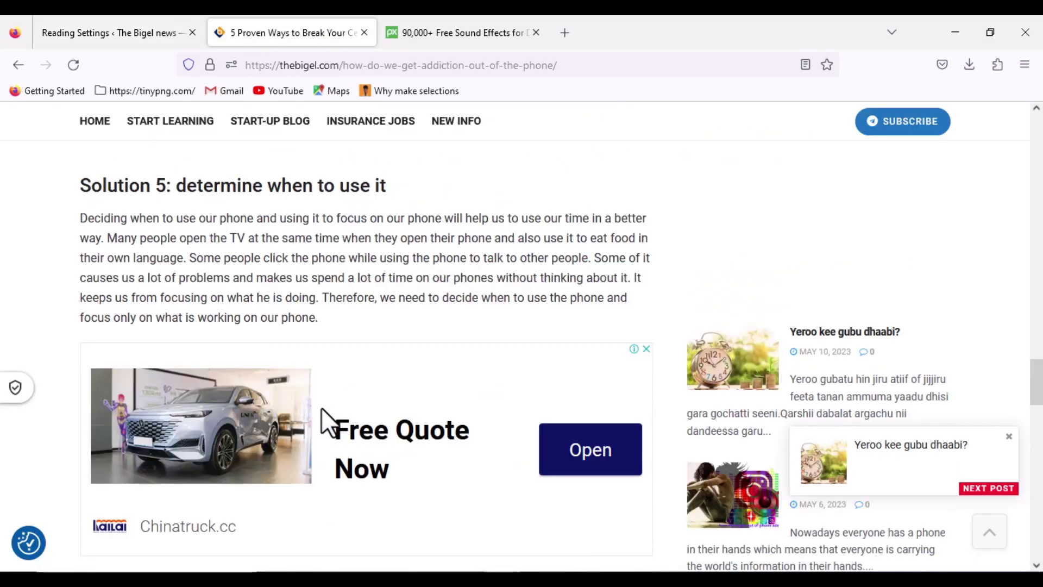
left_click(93, 128)
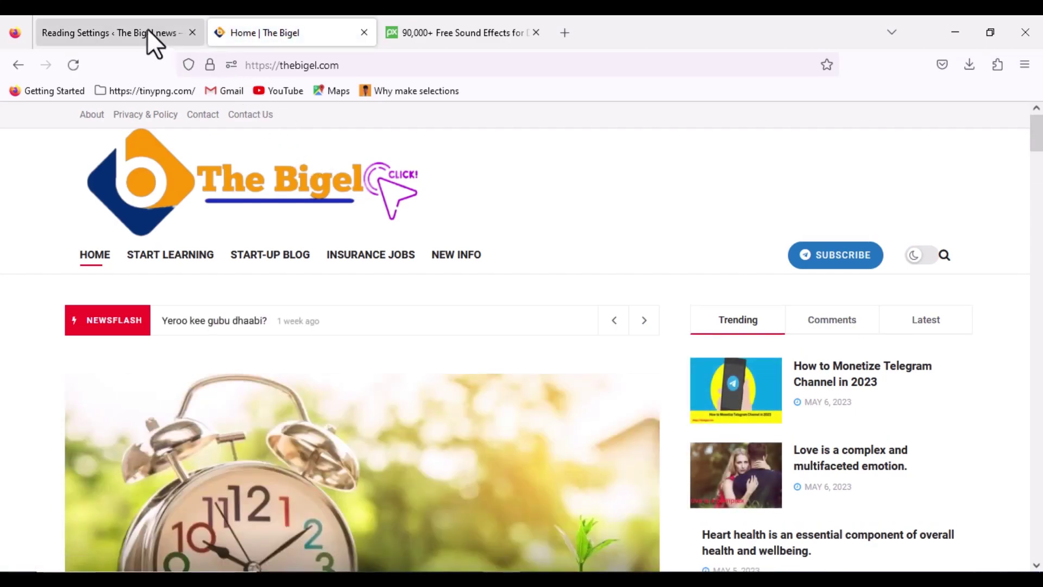
left_click(148, 32)
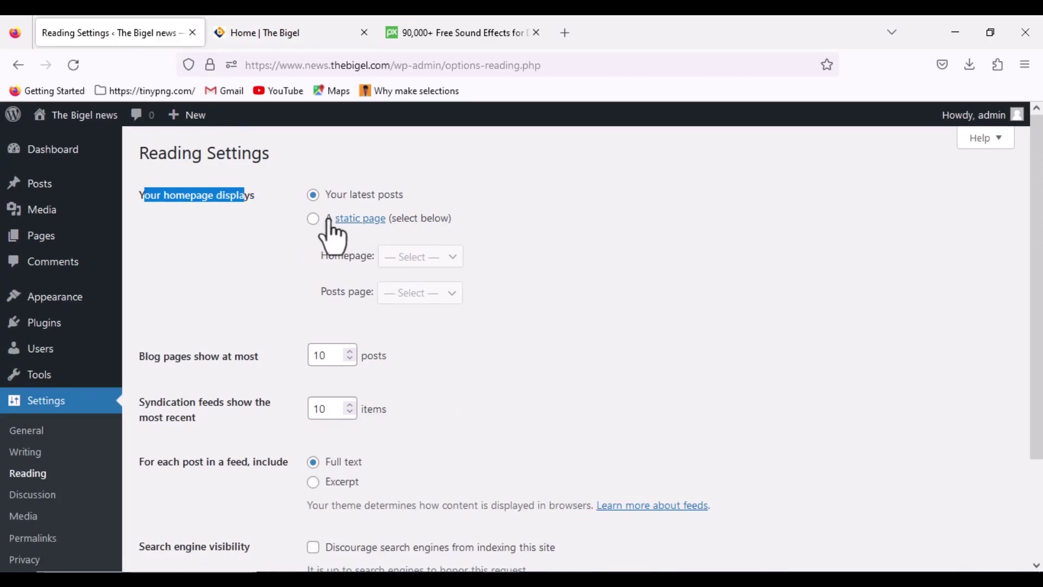
left_click(345, 220)
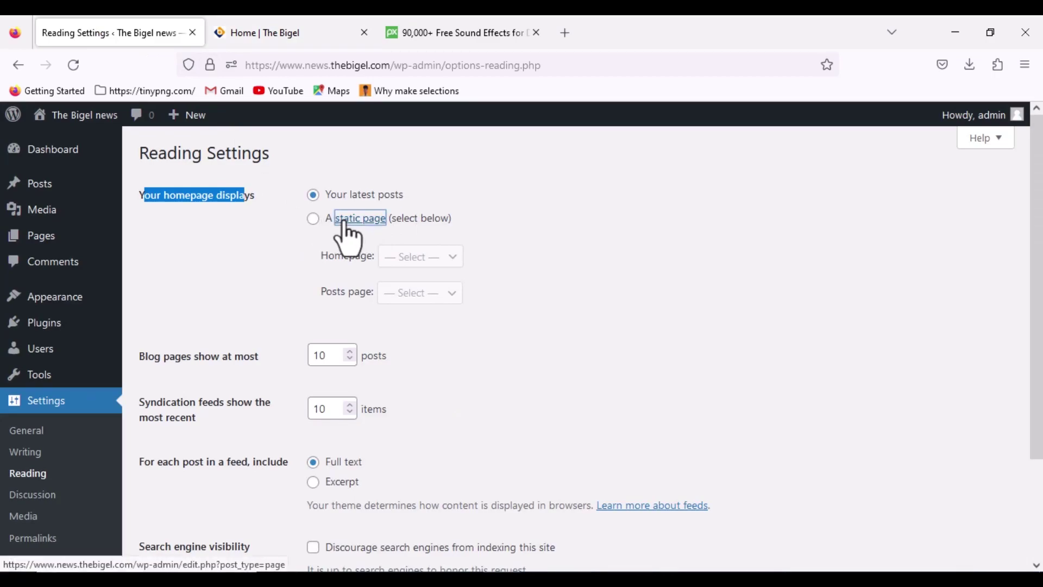
Step: Set 'Your homepage displays' to A static page, leaving the Homepage page unselected
left_click(313, 220)
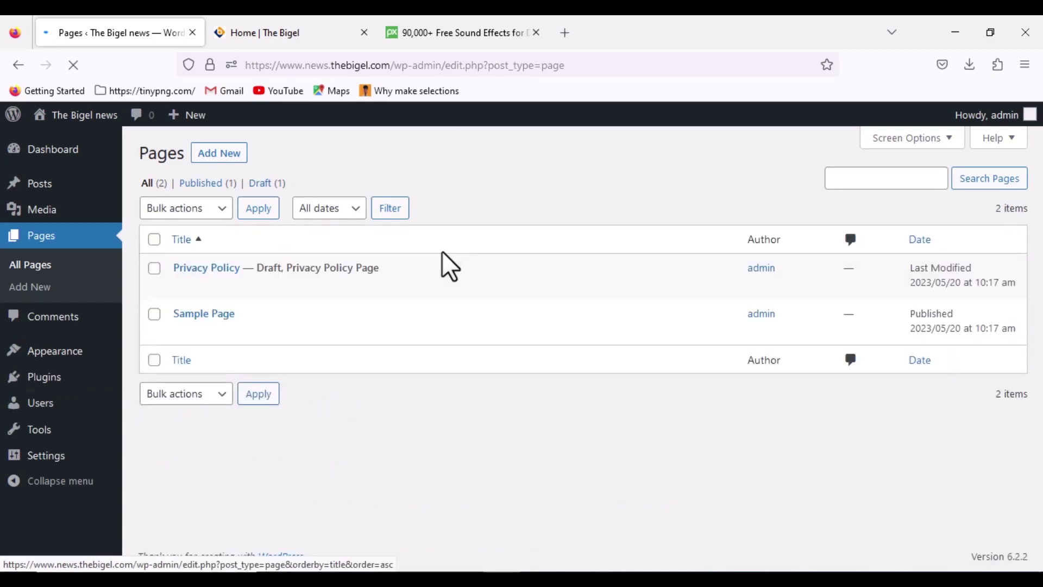
left_click(9, 63)
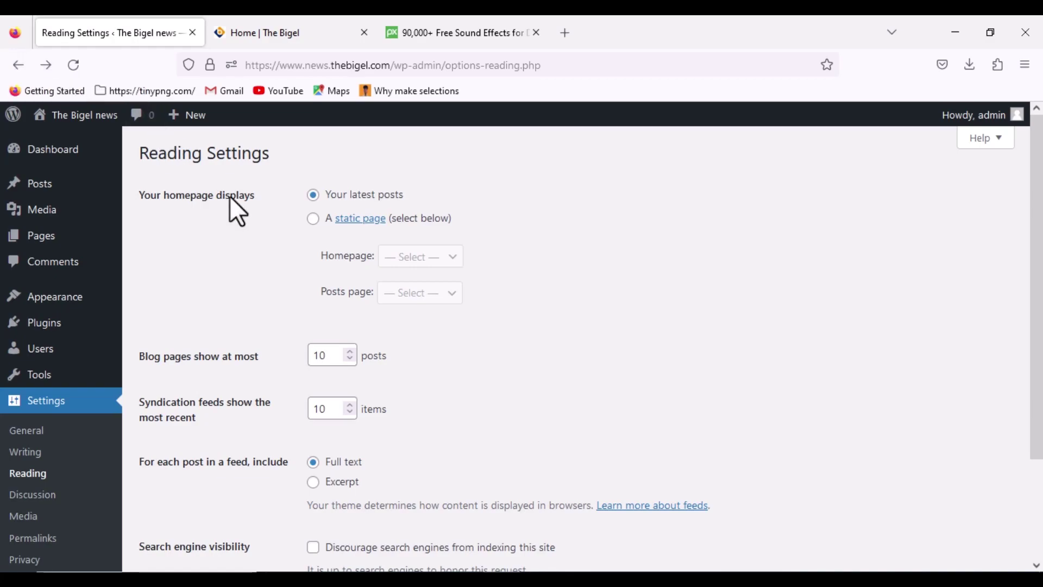
left_click(314, 219)
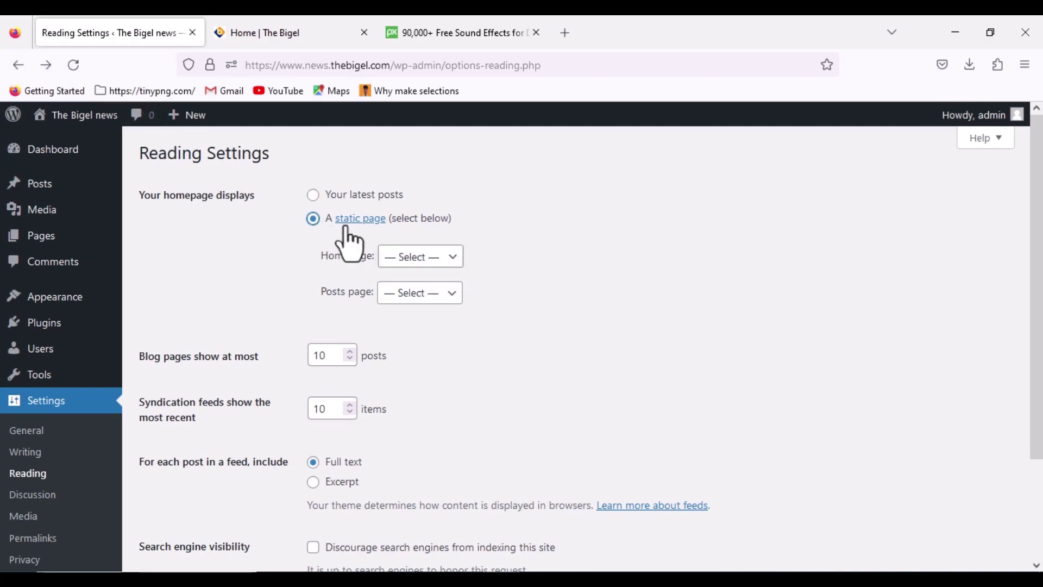
left_click(414, 263)
left_click(320, 284)
Step: Leave blog pages at 10 posts and move on to the Discussion settings
double_click(308, 357)
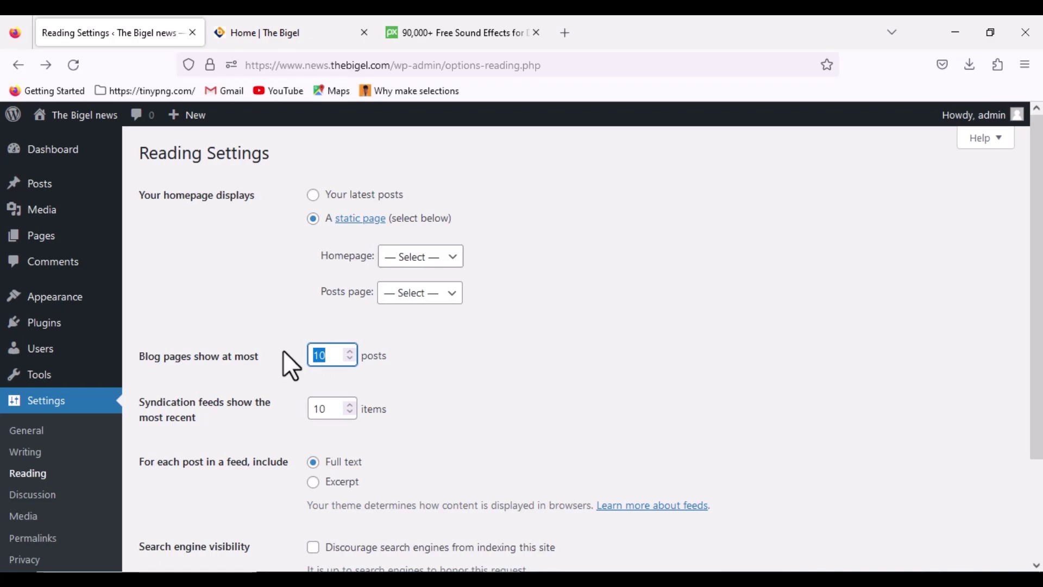
left_click(337, 352)
scroll(581, 348, "down", 3)
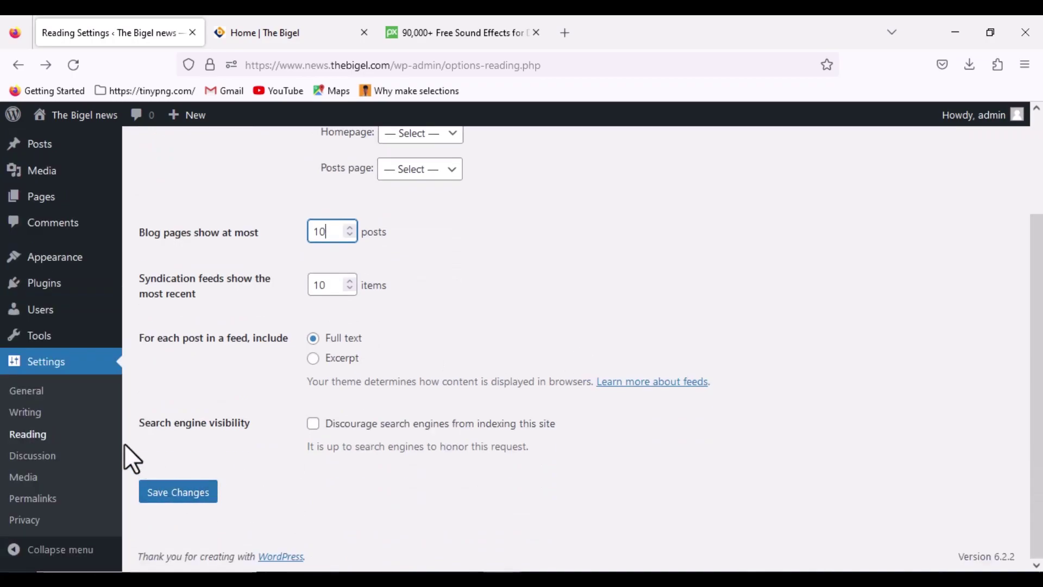
left_click(44, 462)
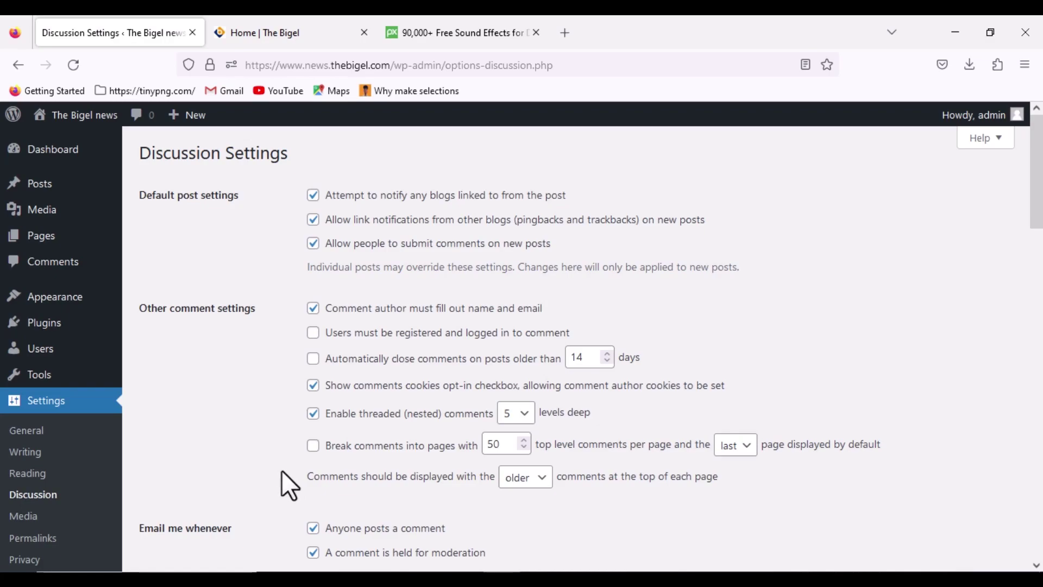
Step: Open Settings > Media to view the image size limits
left_click(24, 516)
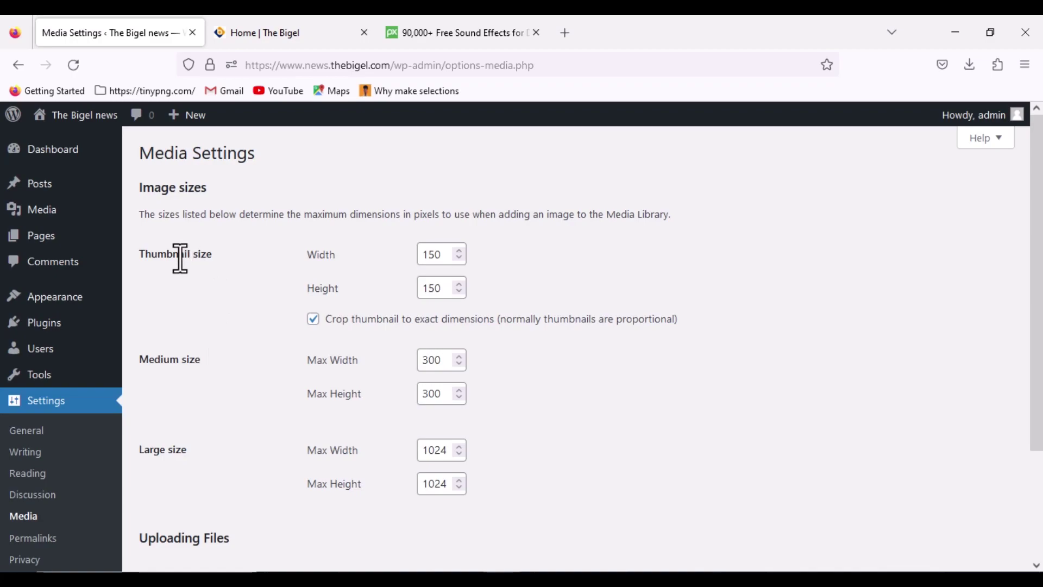
left_click_drag(188, 253, 212, 253)
Step: Compare the thebigel.com homepage images against the Media Settings image sizes
left_click(232, 255)
left_click(255, 31)
scroll(434, 495, "down", 3)
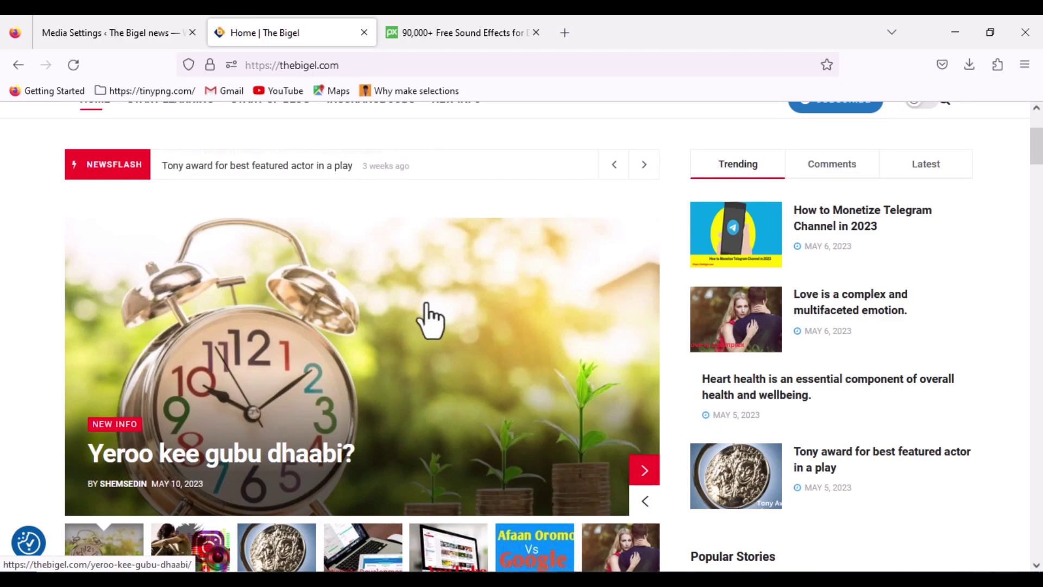
left_click(142, 29)
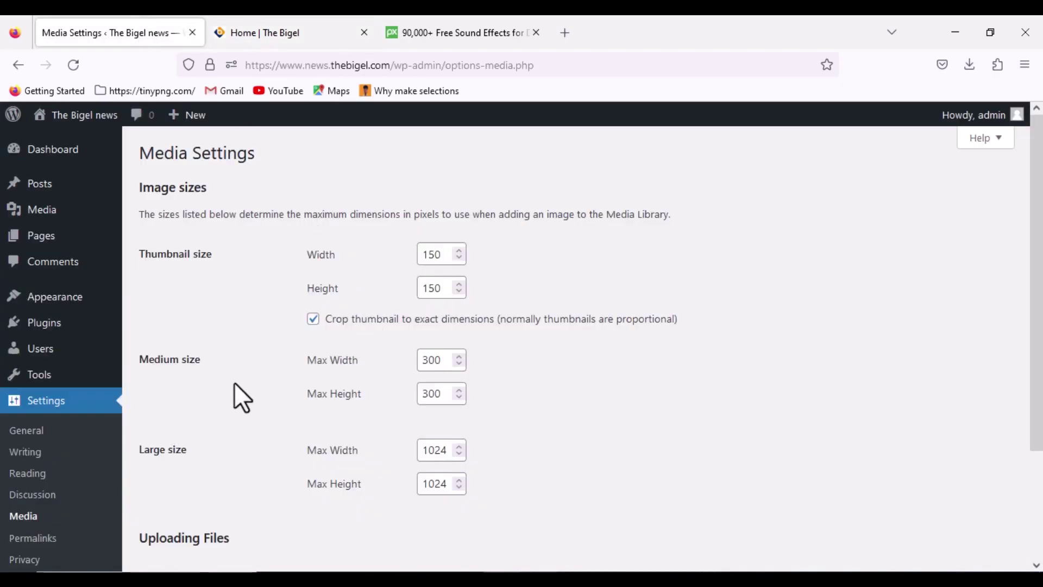
scroll(326, 429, "down", 3)
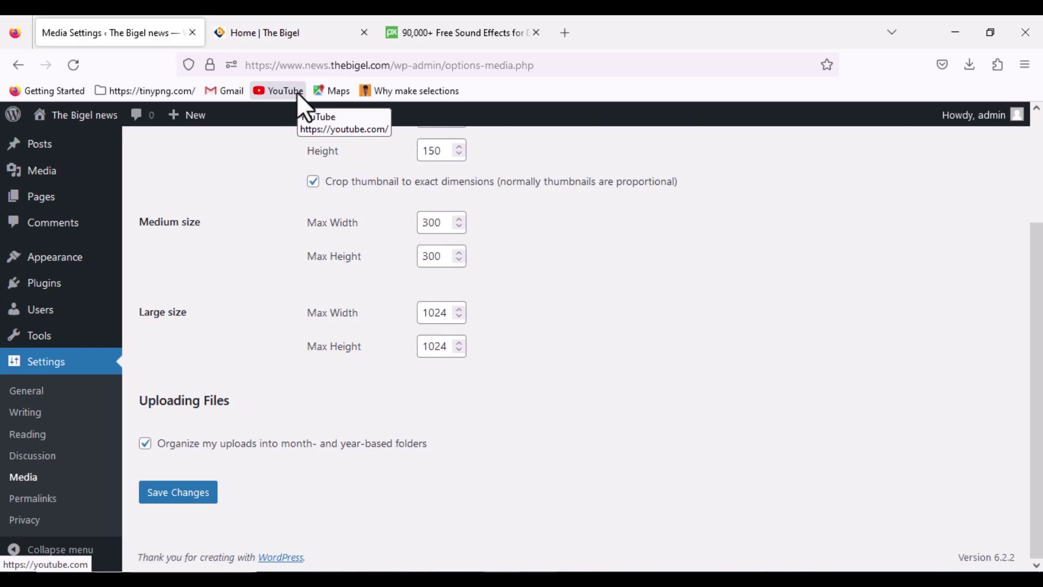
left_click(309, 16)
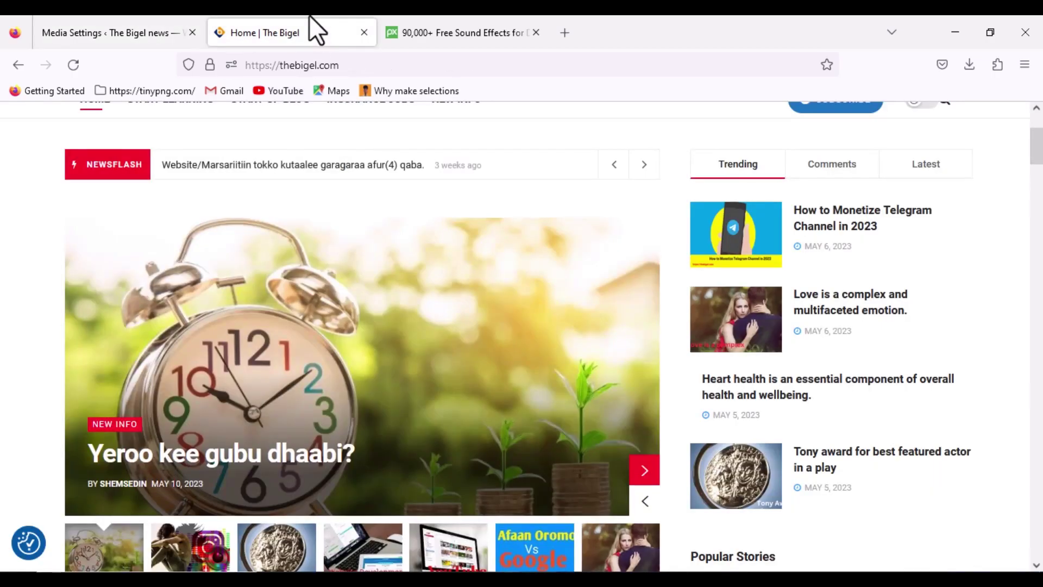
left_click(137, 32)
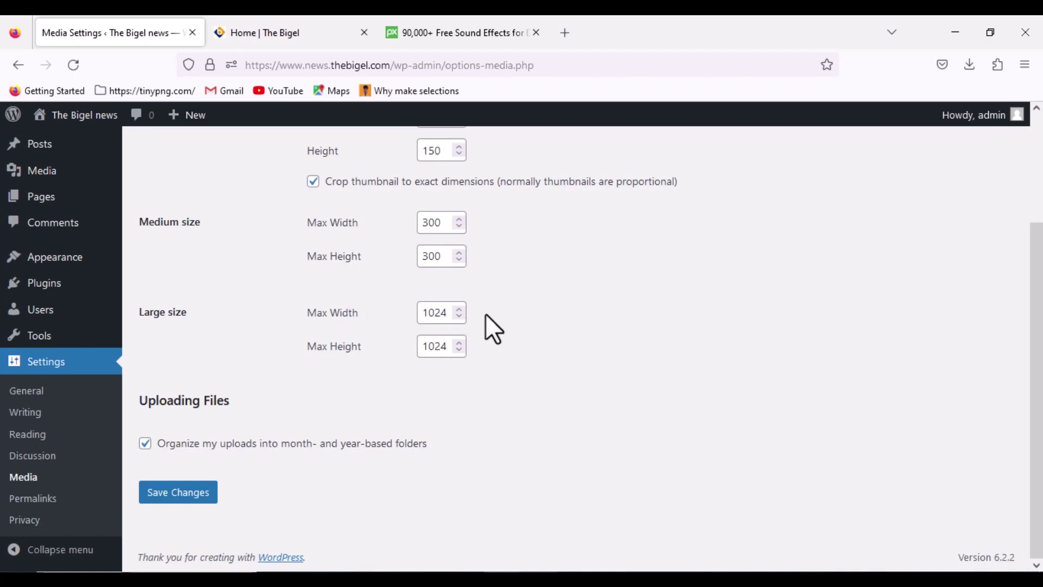
Step: Raise the Large size Max Width by one, then open Permalink settings showing Day and name
left_click(452, 314)
left_click(454, 309)
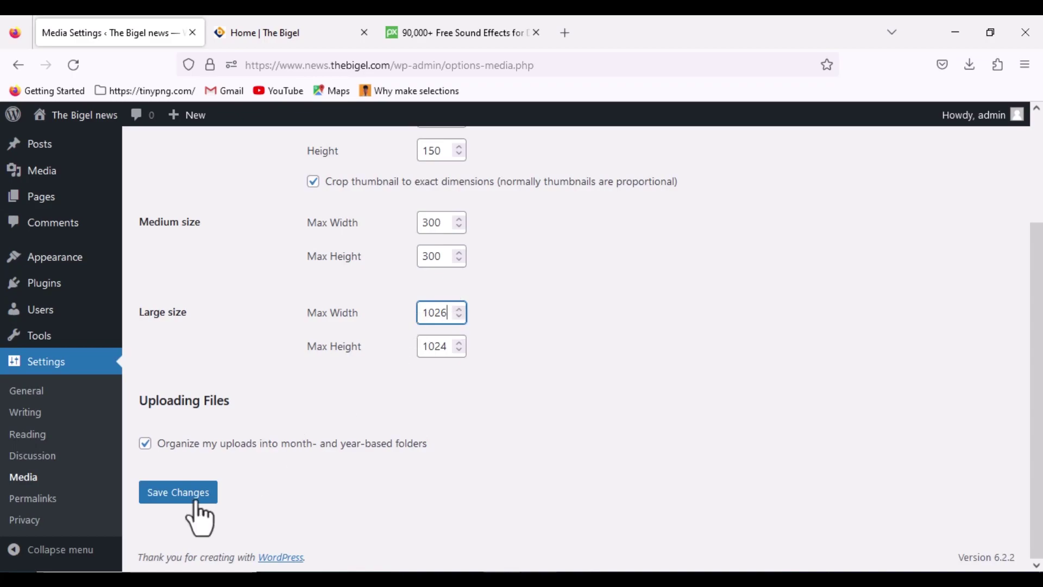
left_click(51, 503)
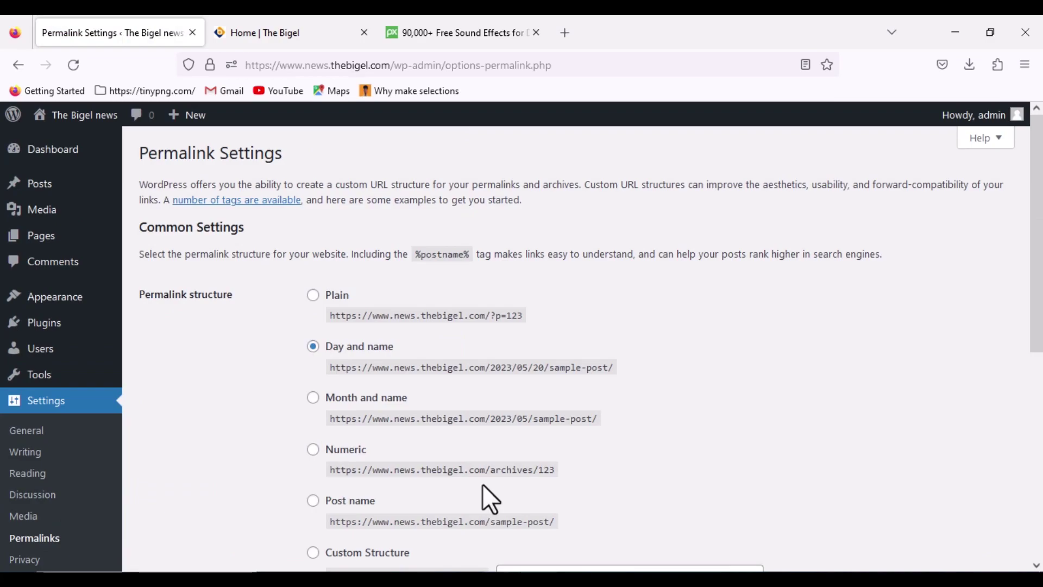
Step: Open the Telegram monetization story on the live site and select its web address to inspect the link format
left_click(305, 25)
scroll(507, 361, "down", 5)
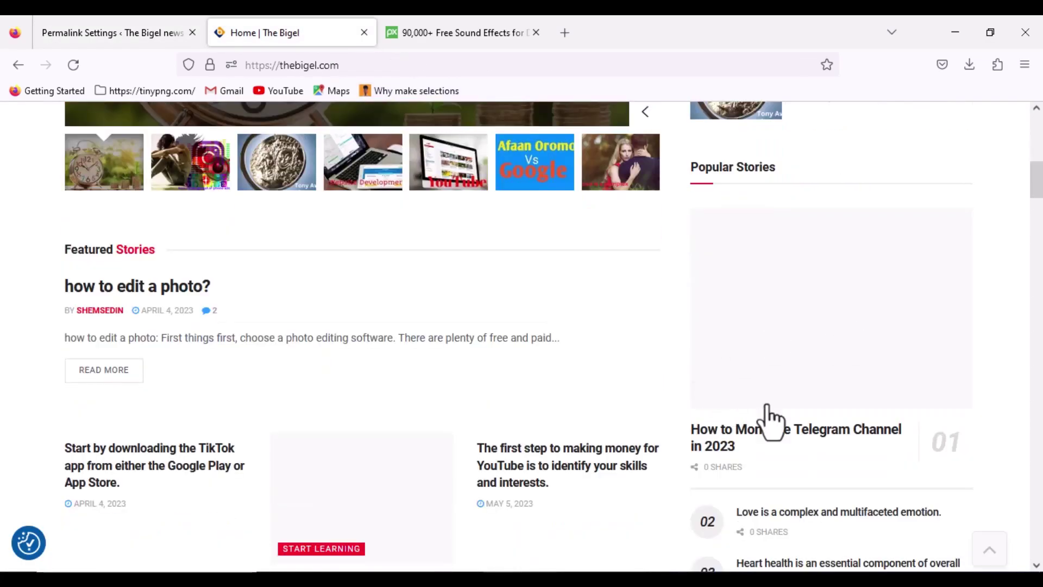
left_click(833, 466)
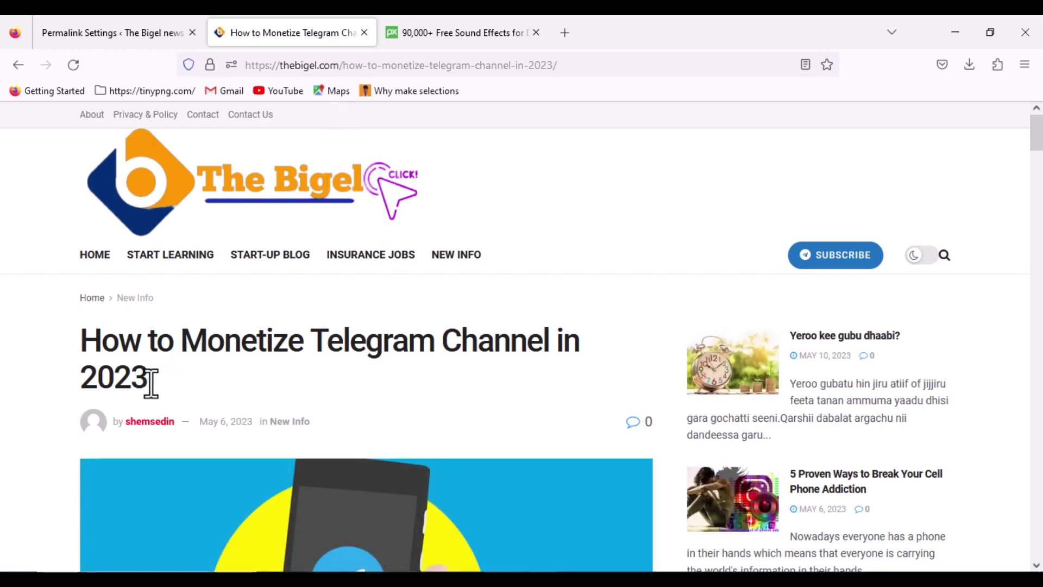
left_click_drag(132, 379, 82, 356)
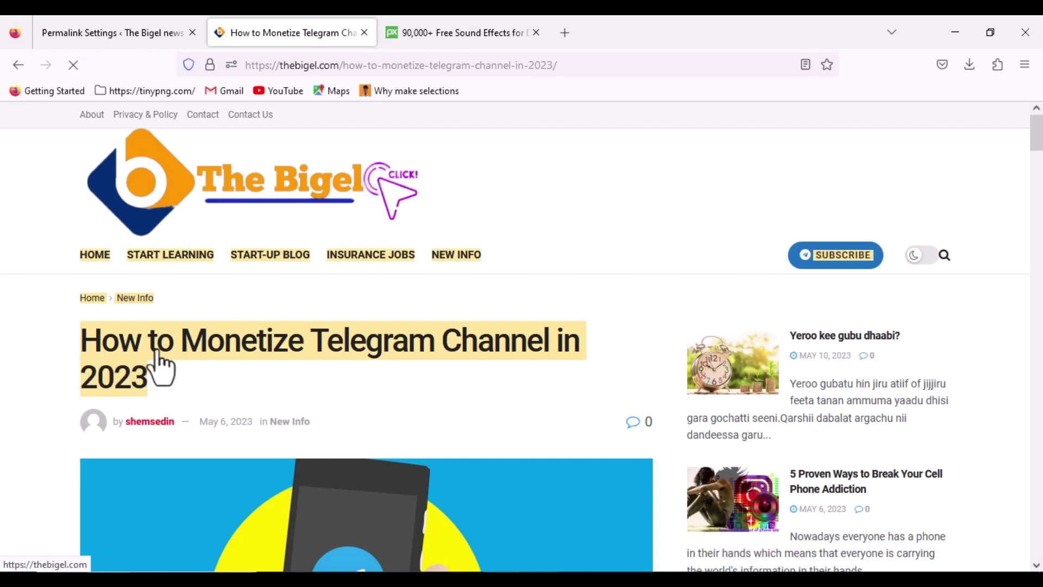
left_click(441, 65)
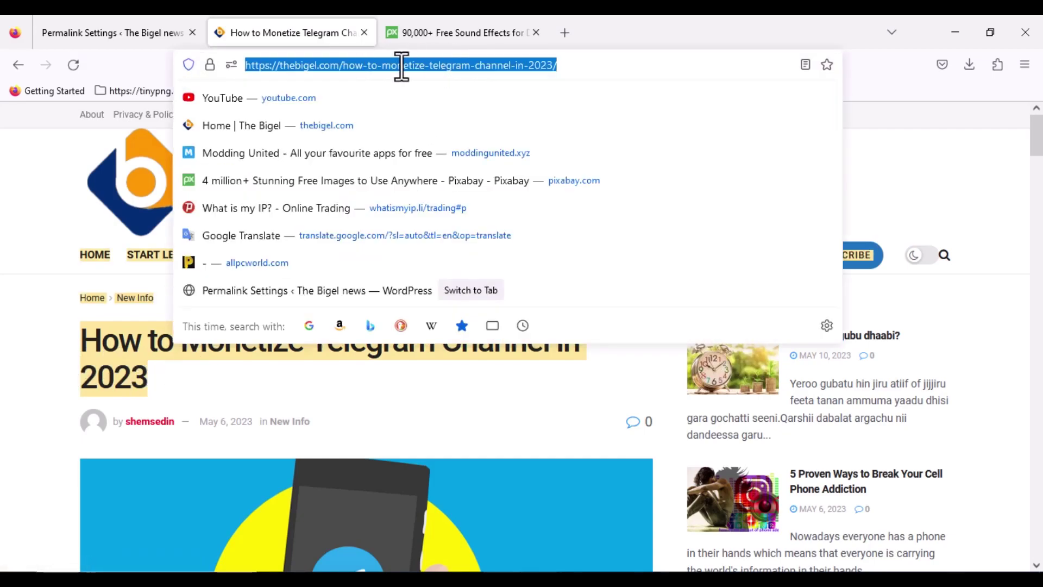
left_click(363, 66)
left_click_drag(598, 65, 221, 63)
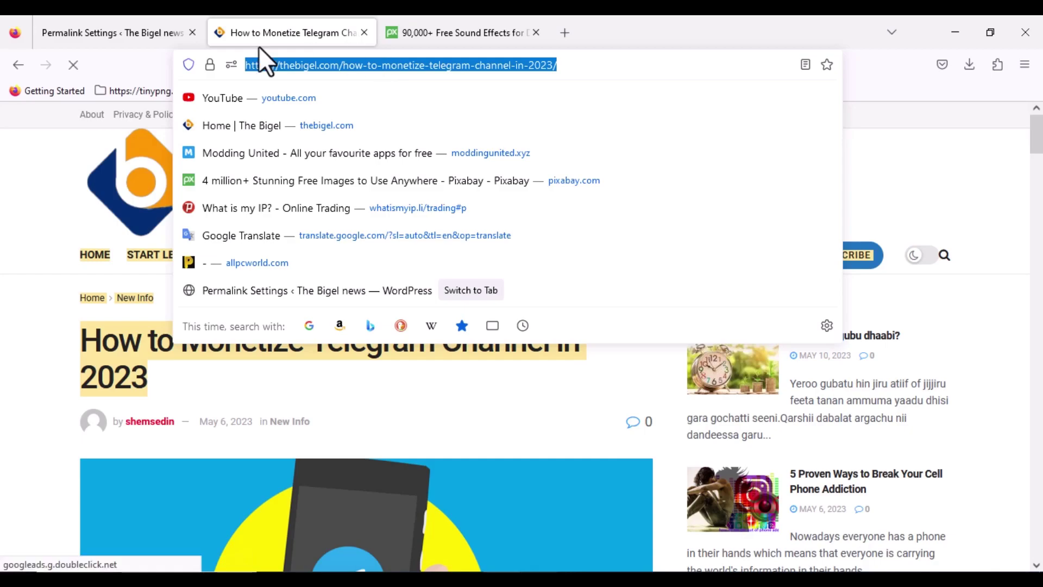
Step: Switch the permalink structure to Post name (/%postname%/) and go to Privacy settings
left_click(203, 22)
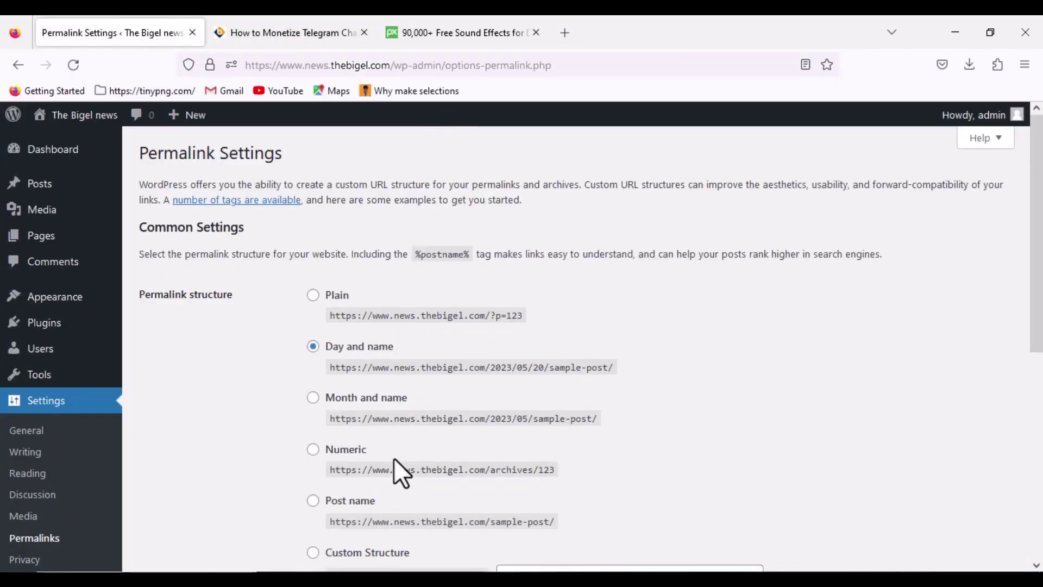
scroll(393, 458, "down", 2)
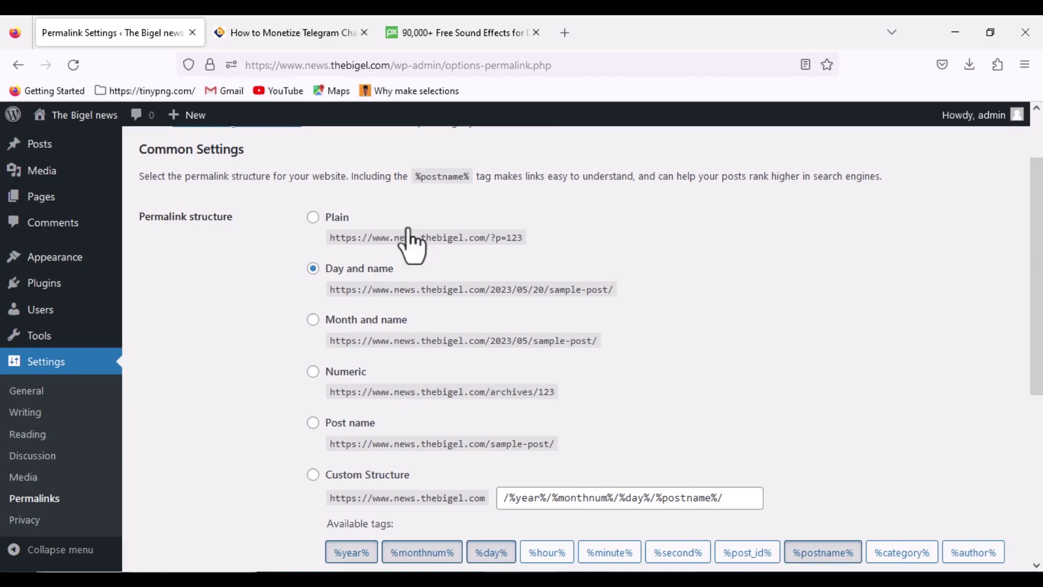
left_click(315, 423)
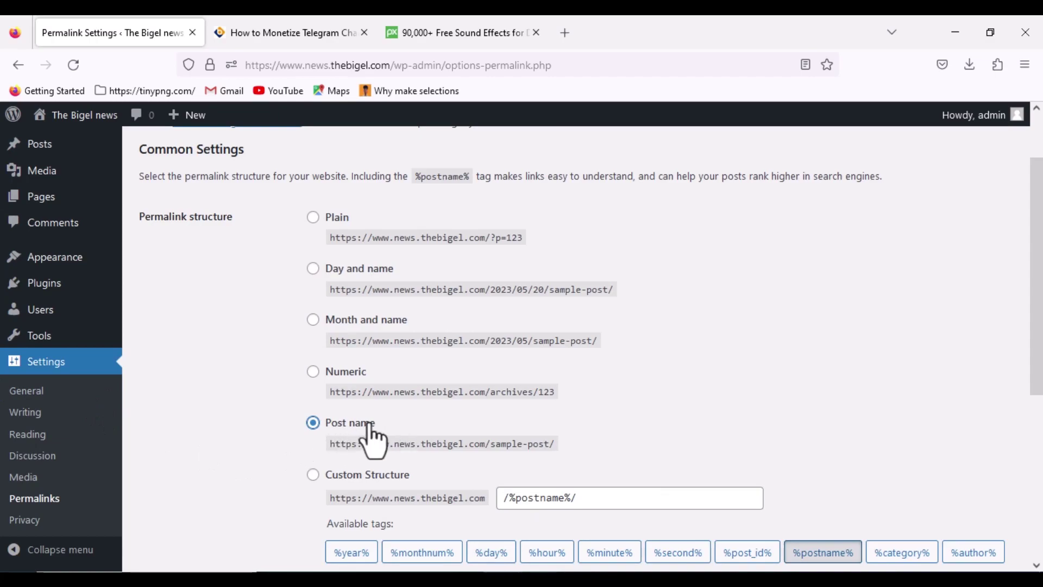
scroll(366, 438, "down", 3)
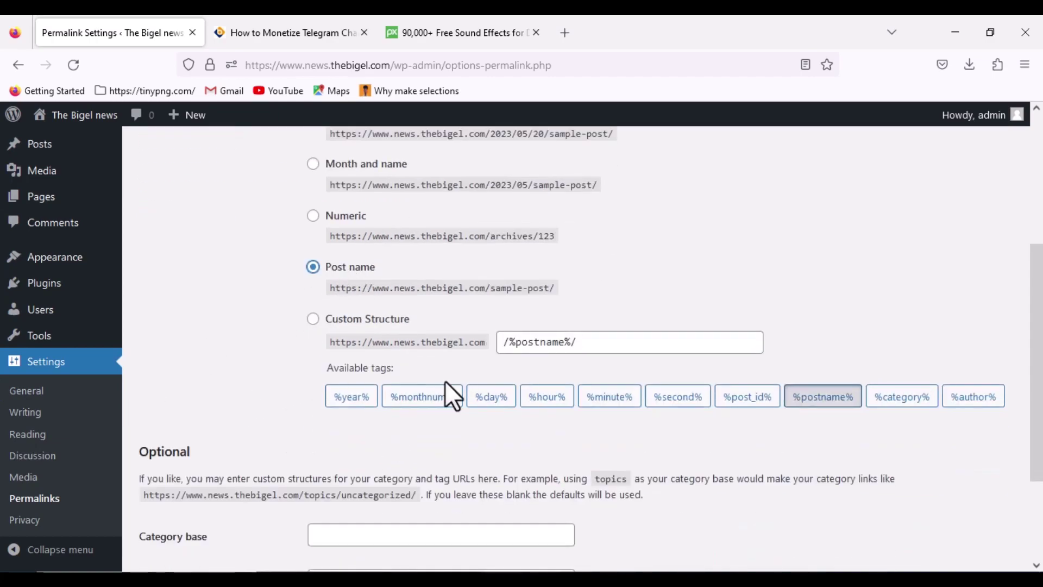
scroll(450, 396, "down", 3)
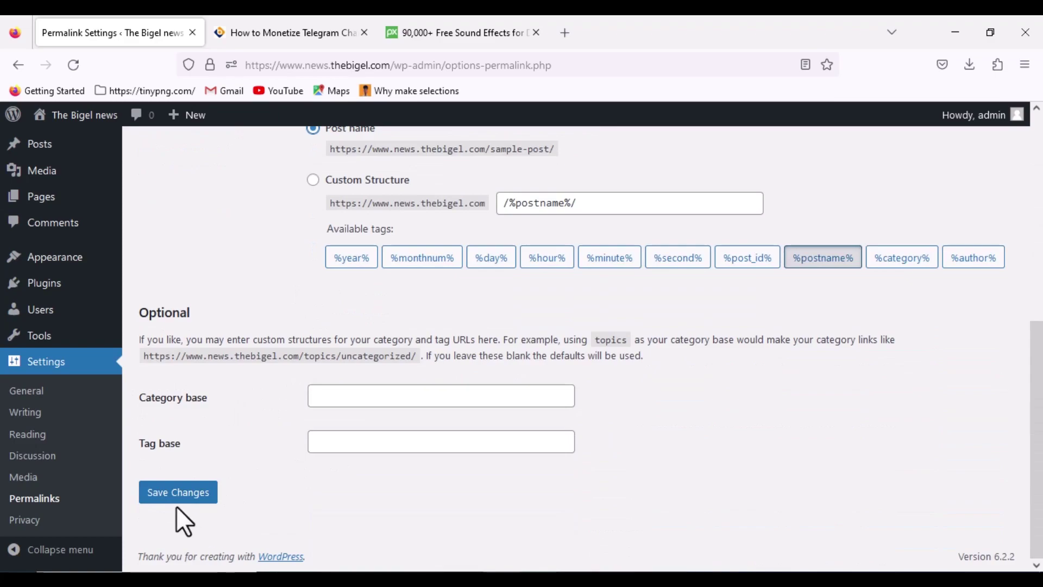
left_click(25, 525)
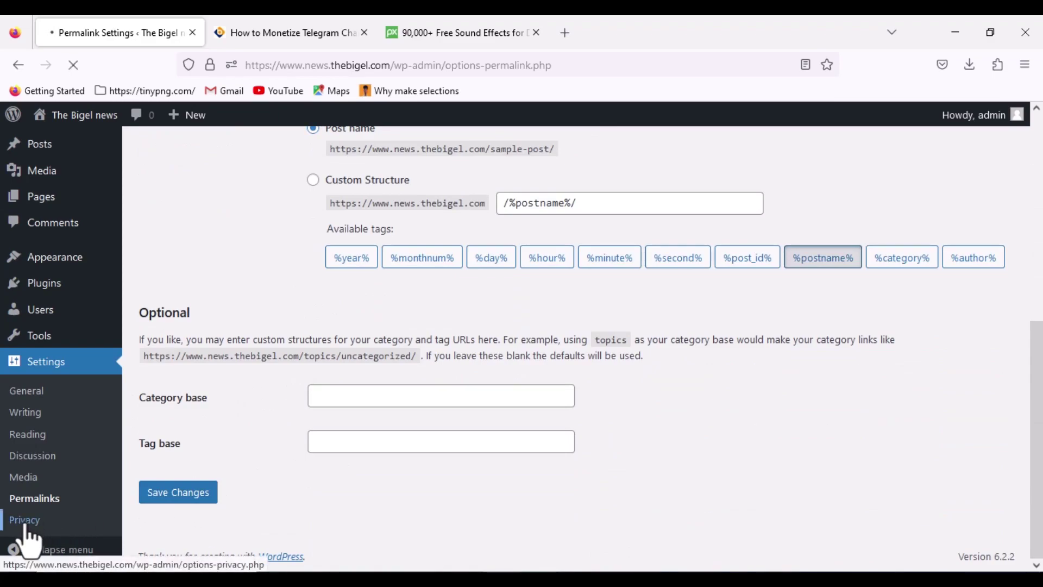
Step: After checking the Telegram article page, assign the 'Privacy Policy' page as the site's privacy policy page
left_click(356, 23)
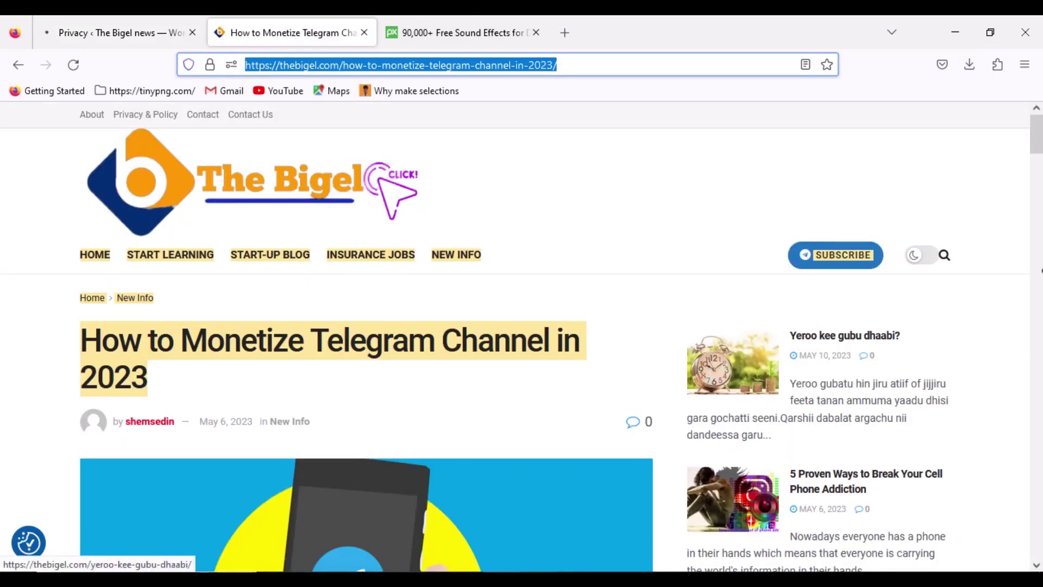
left_click(1039, 256)
left_click_drag(1038, 209, 1038, 568)
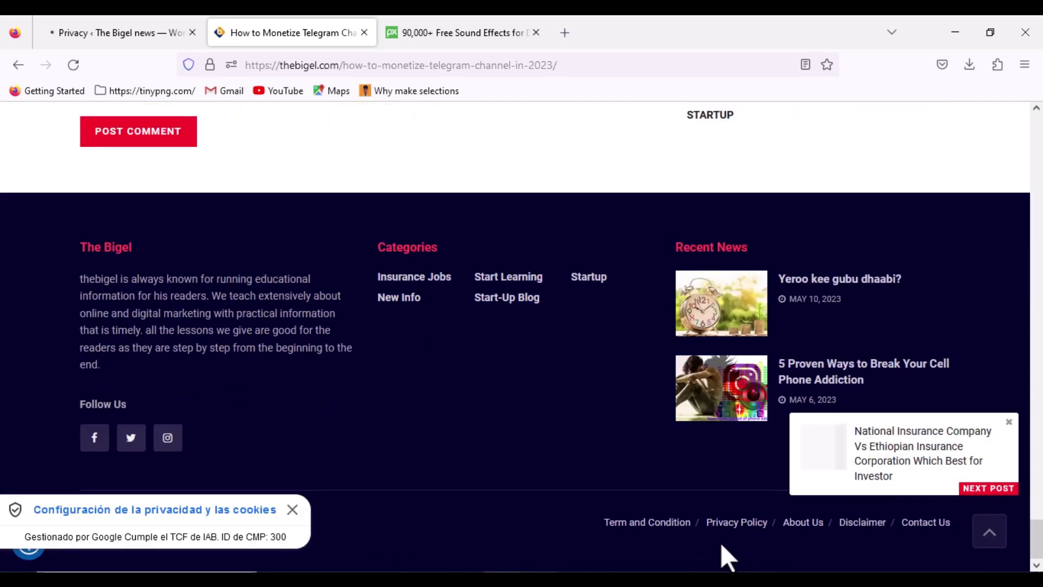
left_click(106, 27)
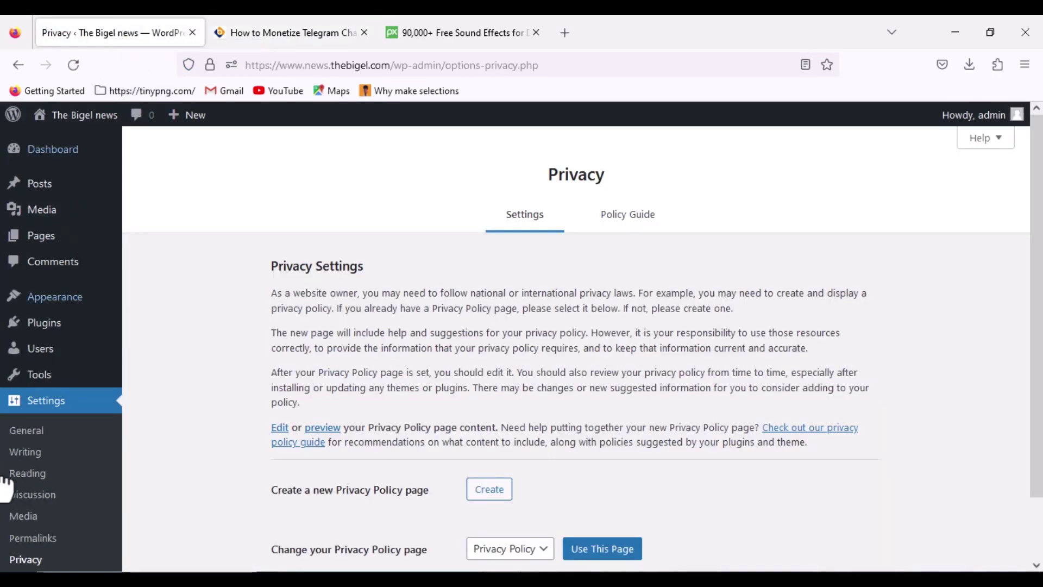
scroll(607, 433, "down", 2)
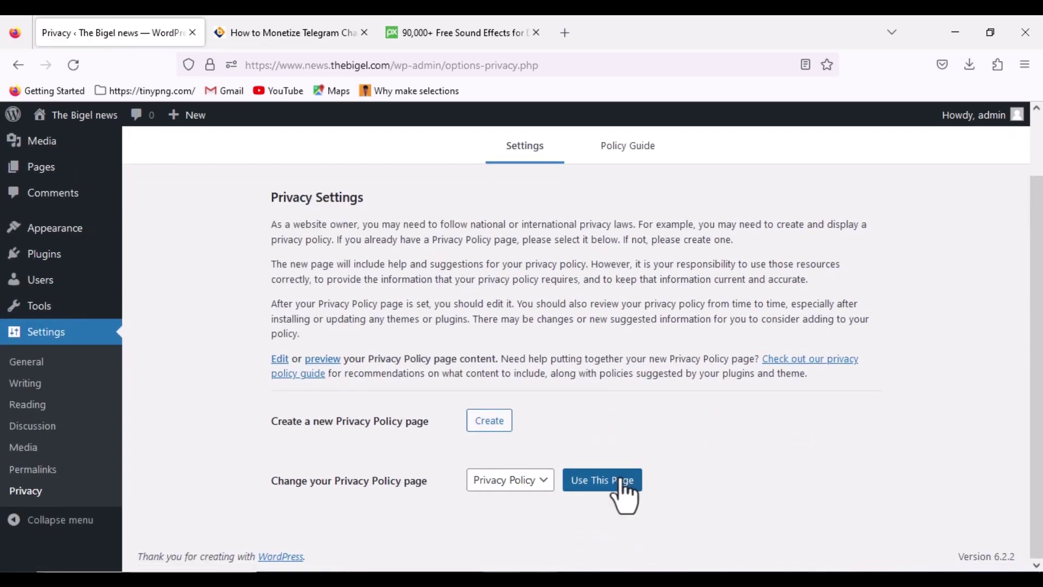
left_click(618, 483)
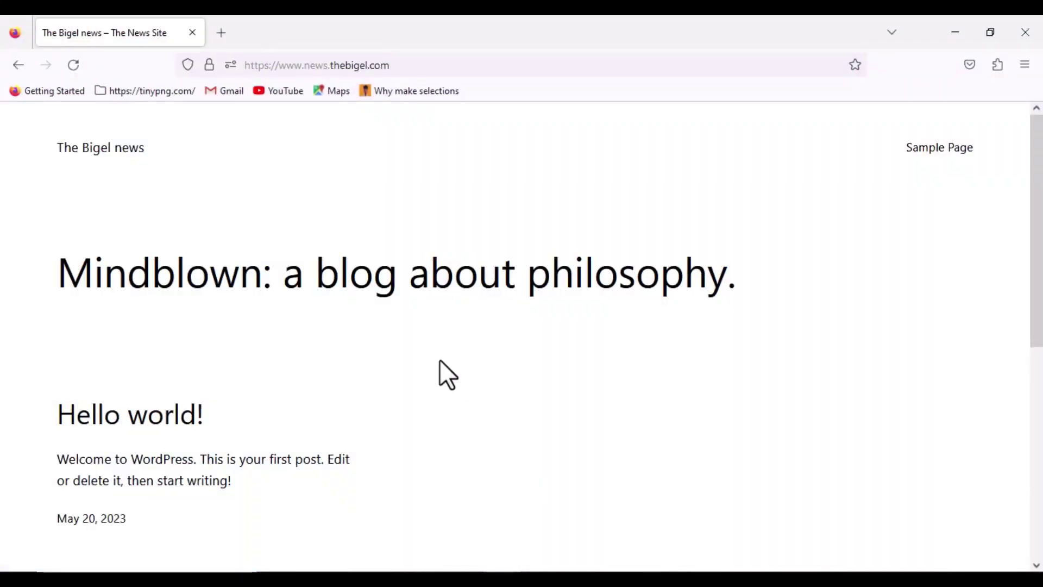
Step: Scroll the front page with its 'Mindblown: a blog about philosophy' heading and Hello world! post
scroll(853, 298, "down", 5)
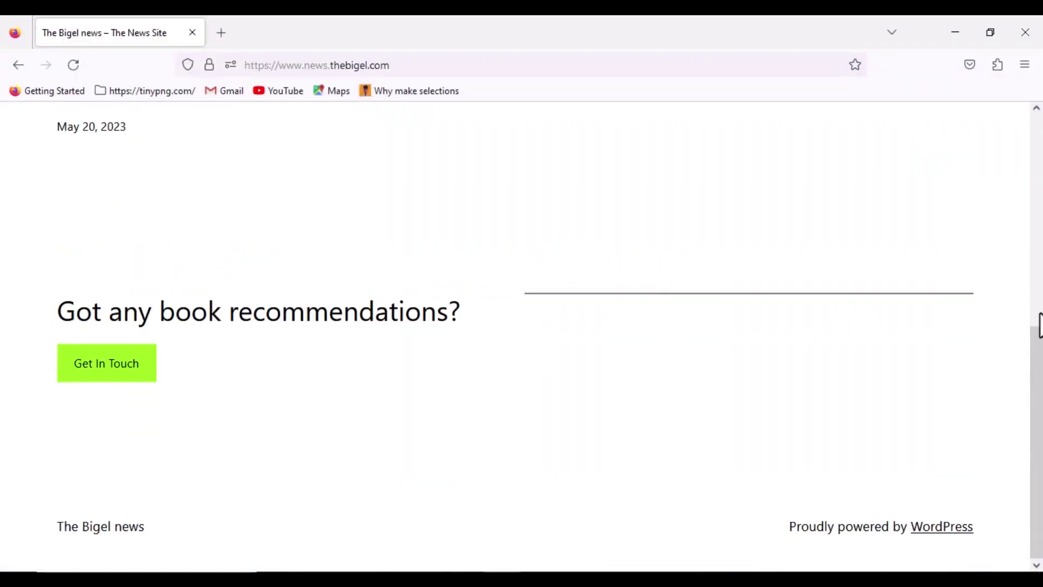
scroll(1039, 325, "up", 3)
scroll(1038, 325, "up", 3)
scroll(217, 275, "down", 6)
scroll(887, 307, "up", 5)
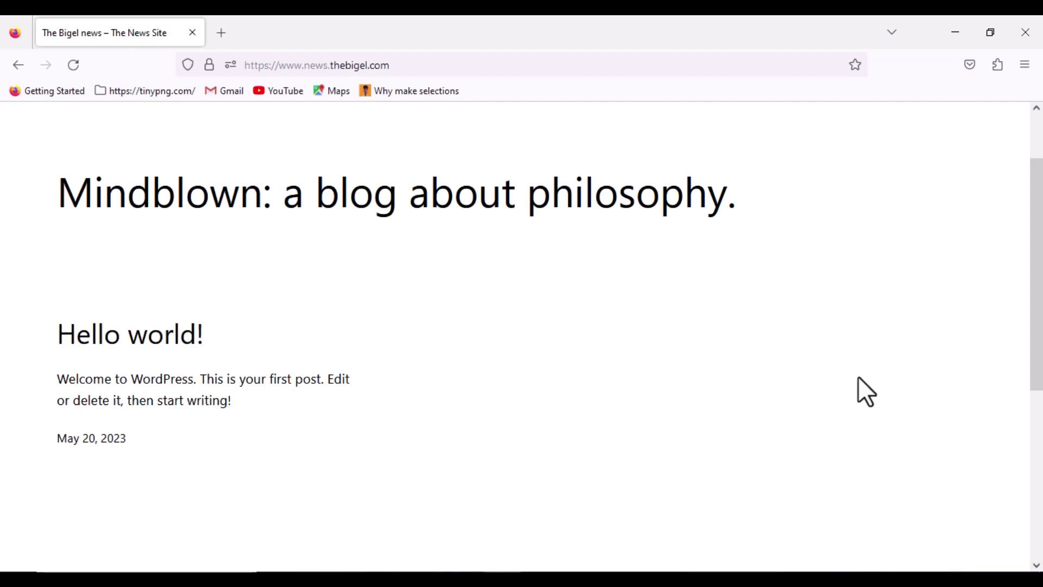
Step: Select the news site's web address in the browser address bar
left_click(414, 67)
left_click(449, 67)
key("ctrl+shift+Left")
Step: Go to the site's /wp-admin address to reach the WordPress login
left_click(451, 69)
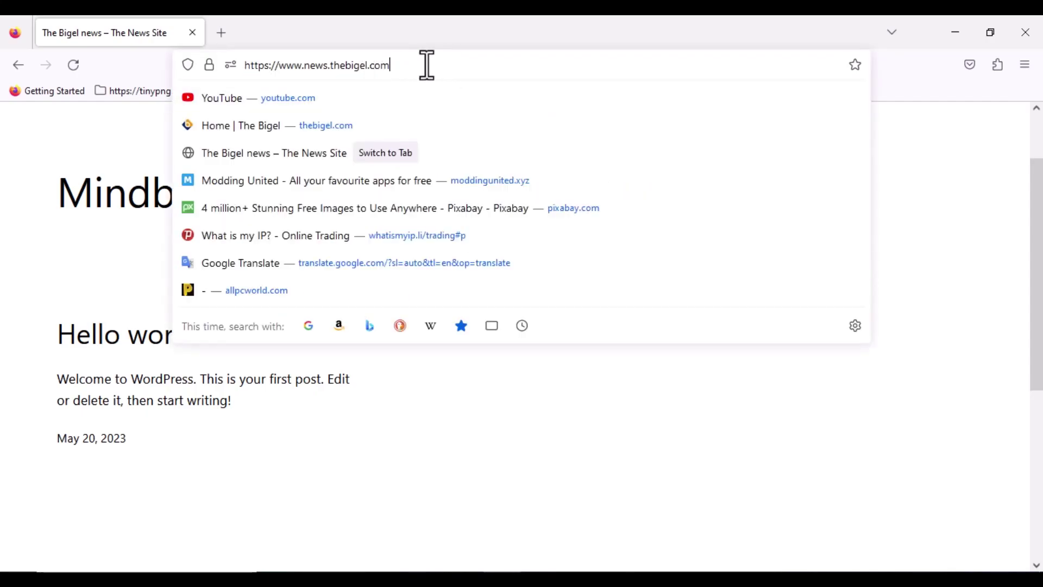
left_click_drag(426, 66, 202, 66)
left_click(429, 66)
type("/")
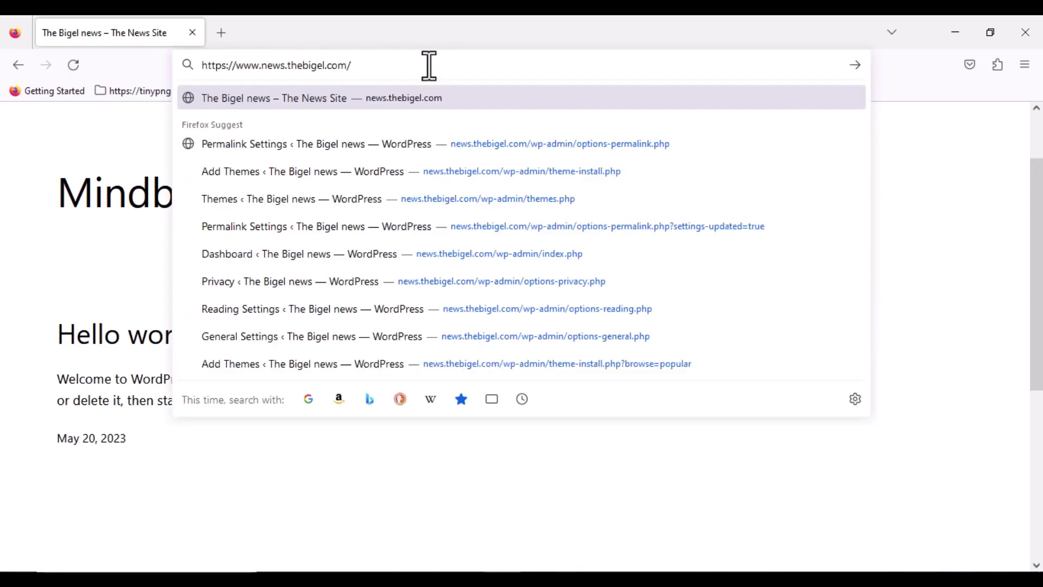
type("wp-admin/")
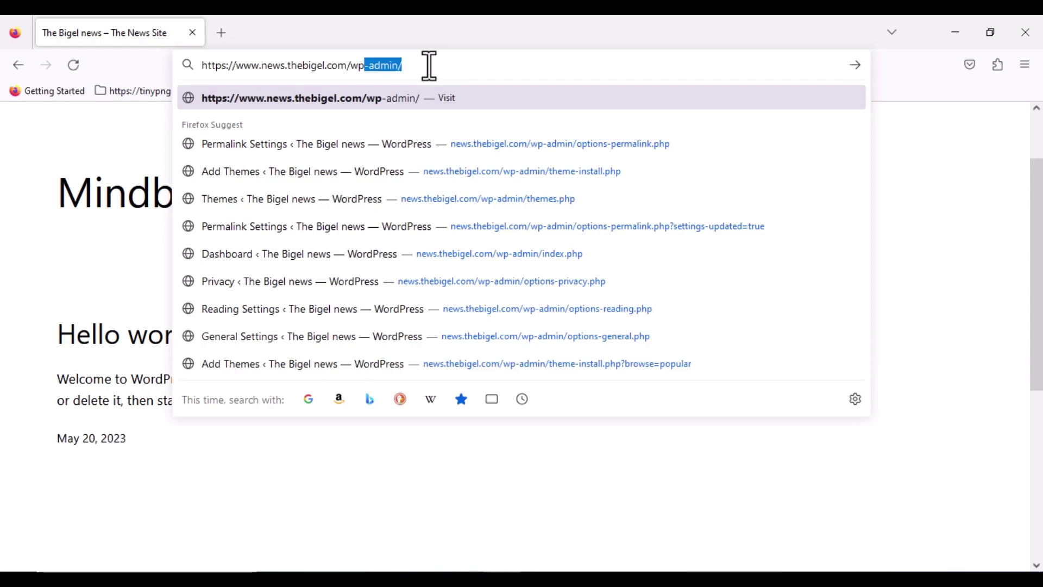
left_click(429, 66)
left_click_drag(426, 65, 188, 63)
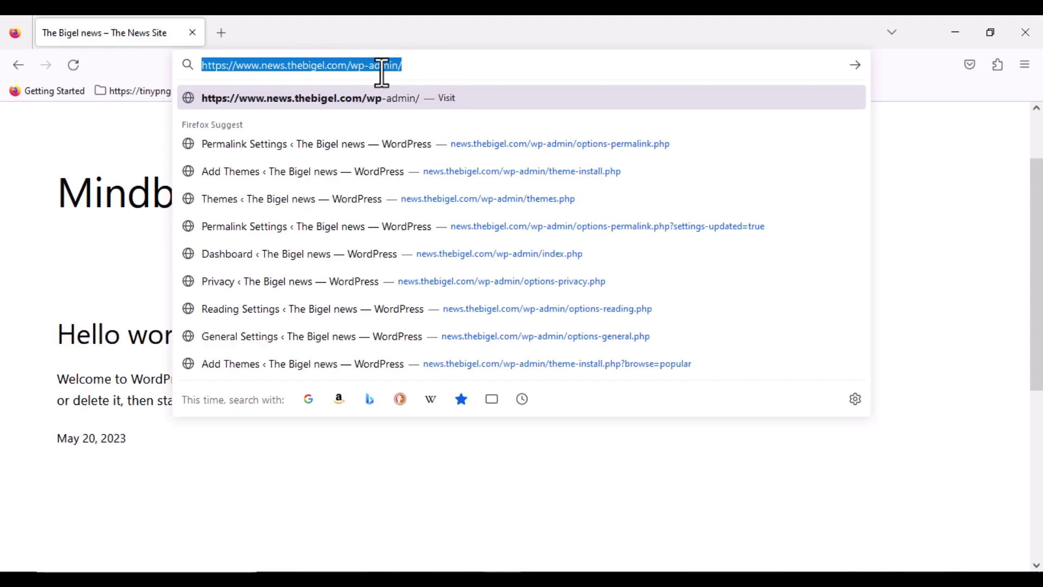
left_click(361, 94)
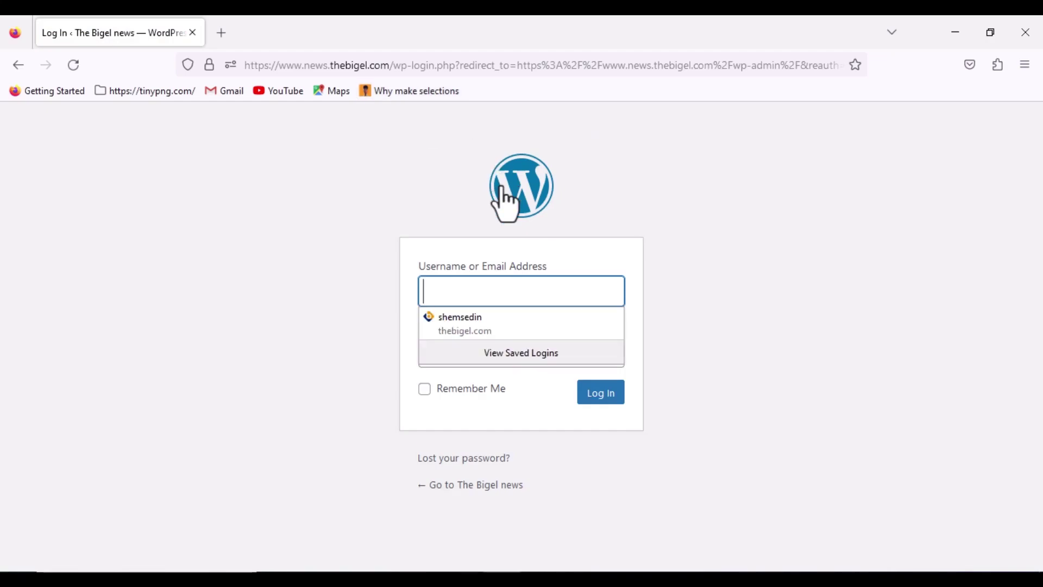
Step: Log in with the admin username and password, and save the login in Firefox
left_click(465, 293)
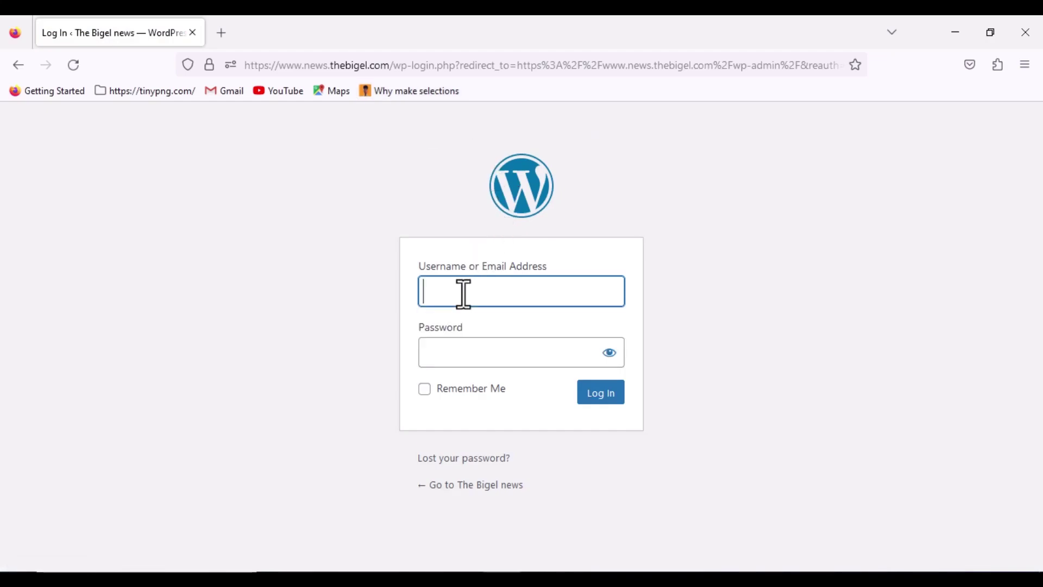
type("admin")
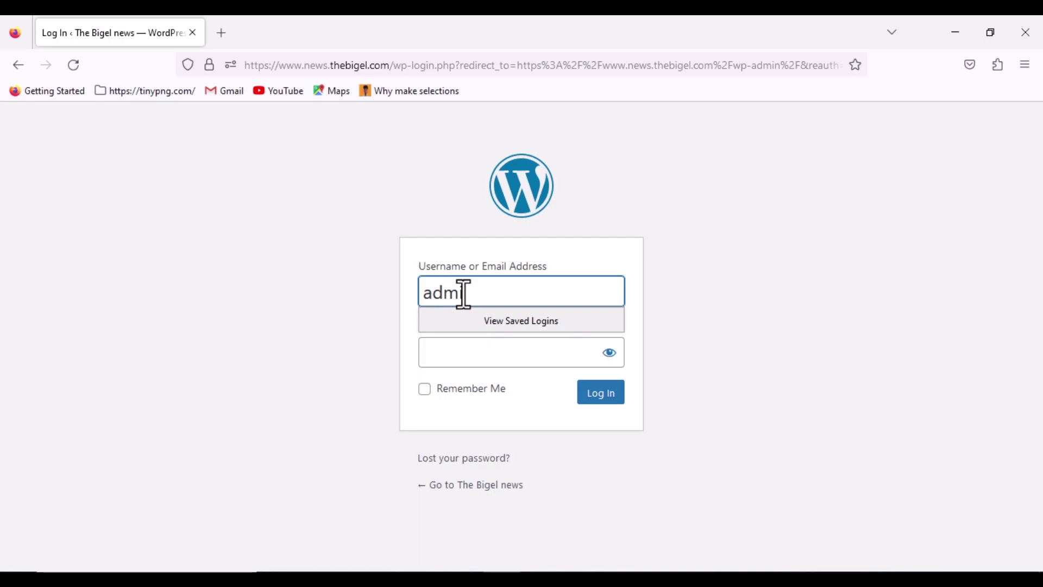
left_click(465, 363)
type("••••")
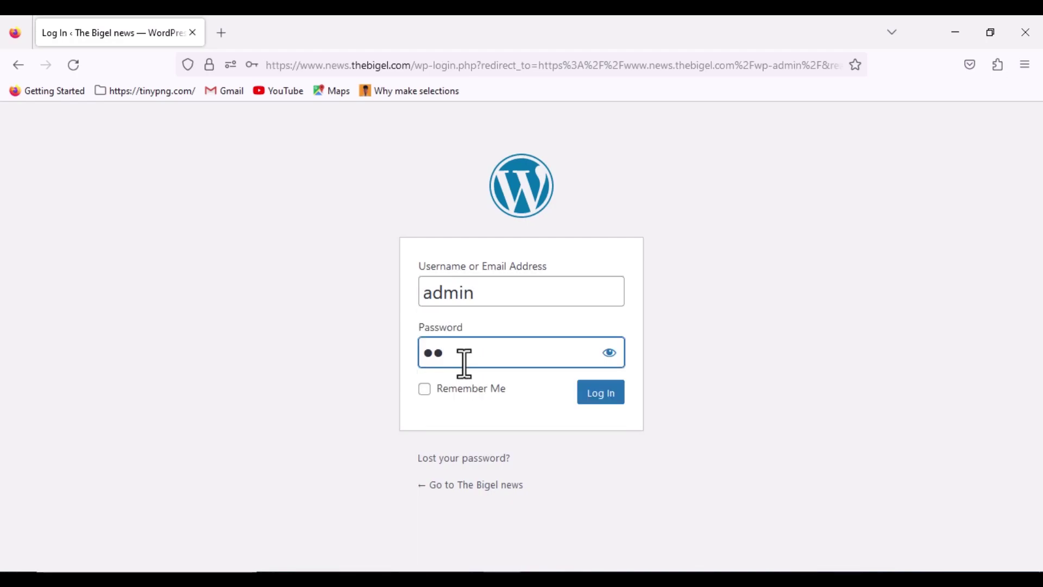
type("••••••••••")
left_click(603, 394)
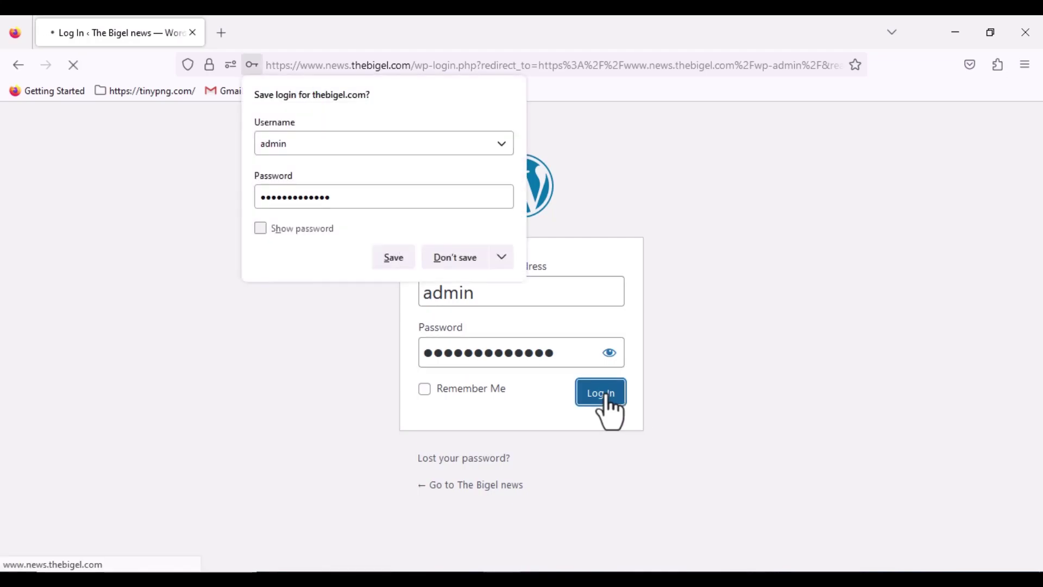
left_click(389, 249)
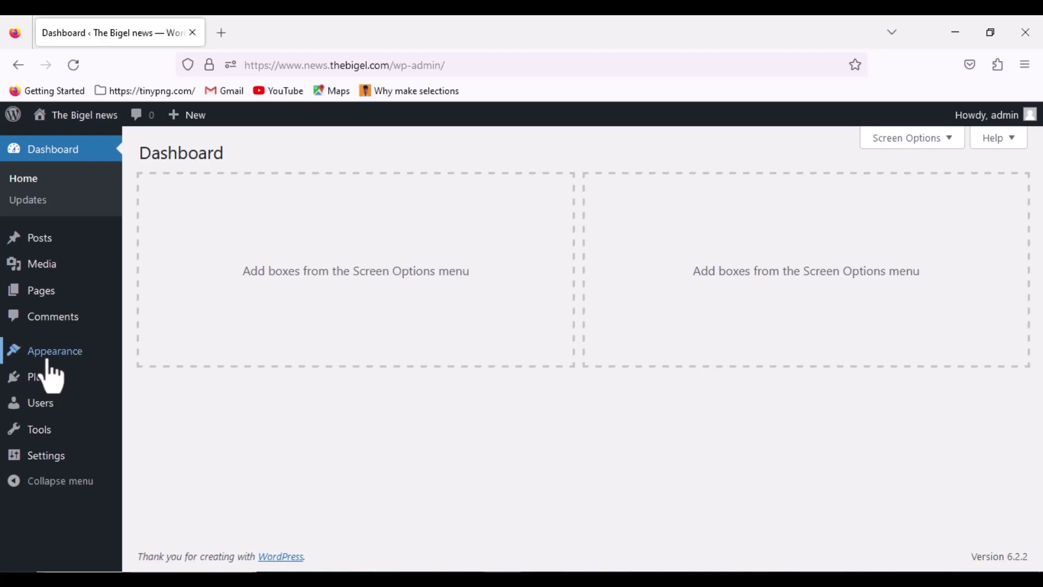
mouse_move(60, 356)
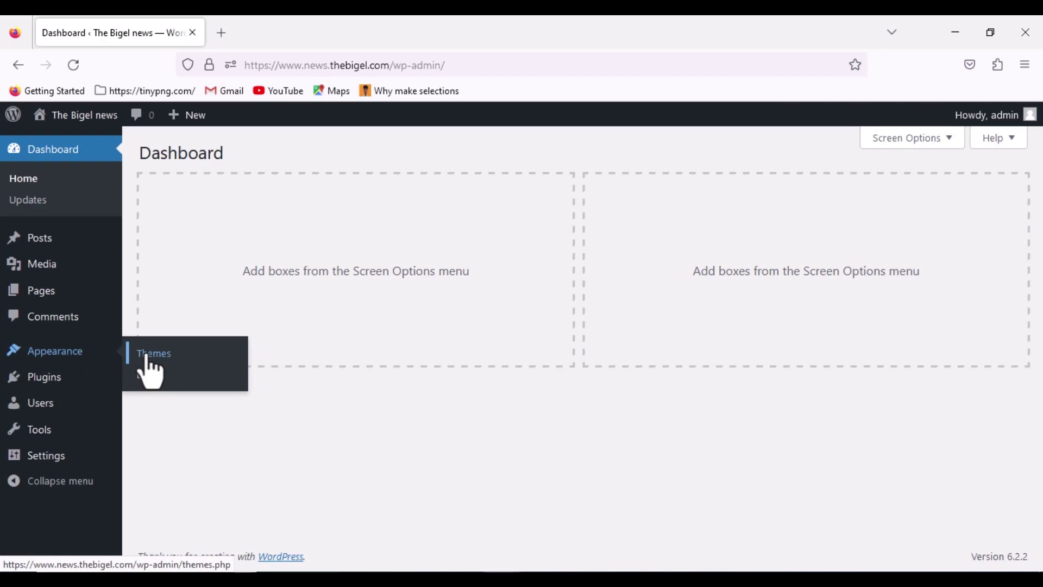
Step: View installed themes Twenty Twenty-One, Twenty-Two and Twenty-Three under Appearance > Themes, then Add New
left_click(147, 357)
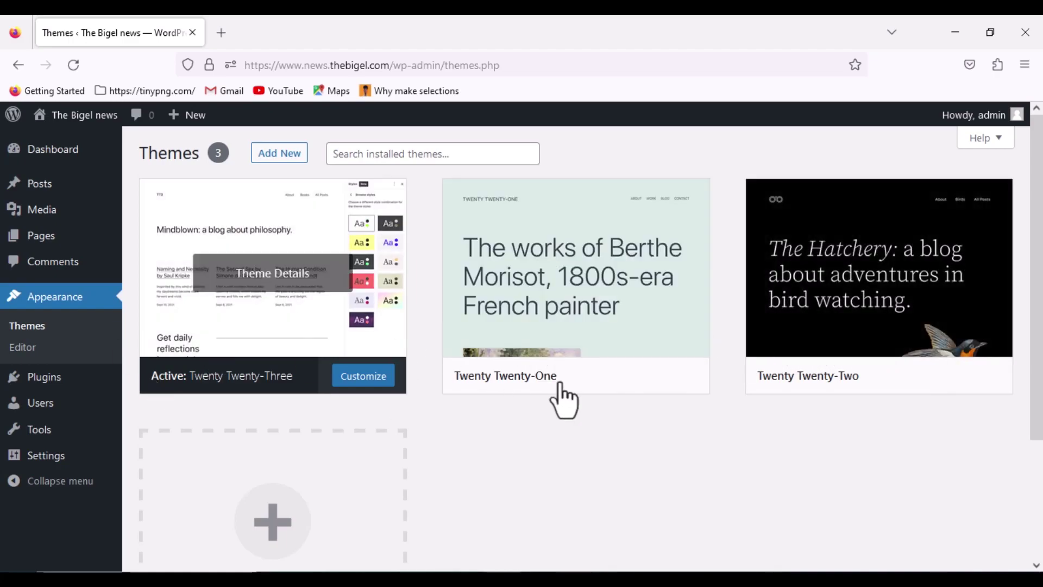
mouse_move(706, 304)
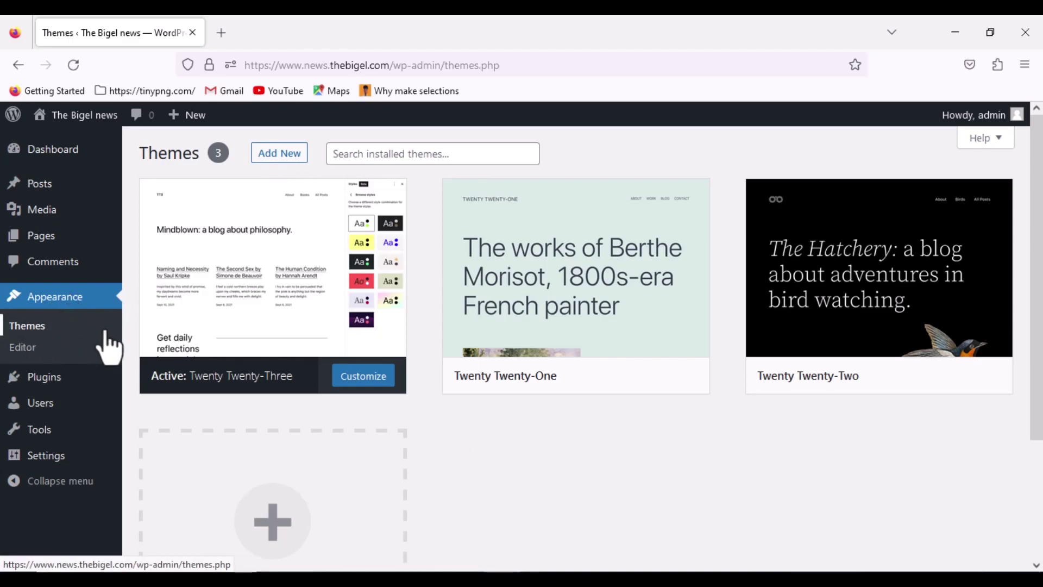
left_click(287, 159)
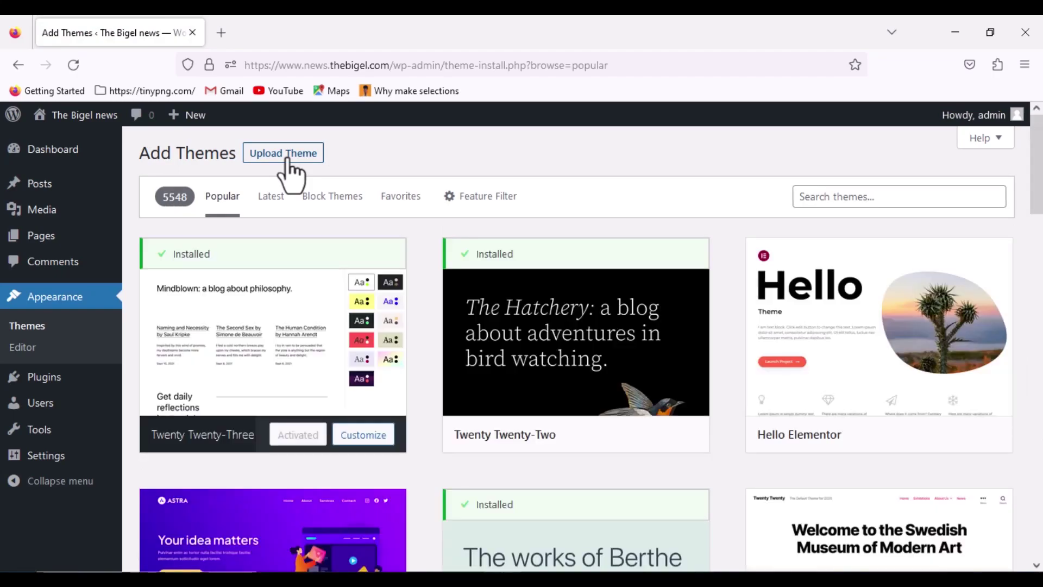
Step: Scroll through the Popular themes grid showing Hello Elementor, Astra and Twenty Twenty
left_click_drag(1036, 152, 1039, 303)
left_click_drag(1040, 325, 1040, 175)
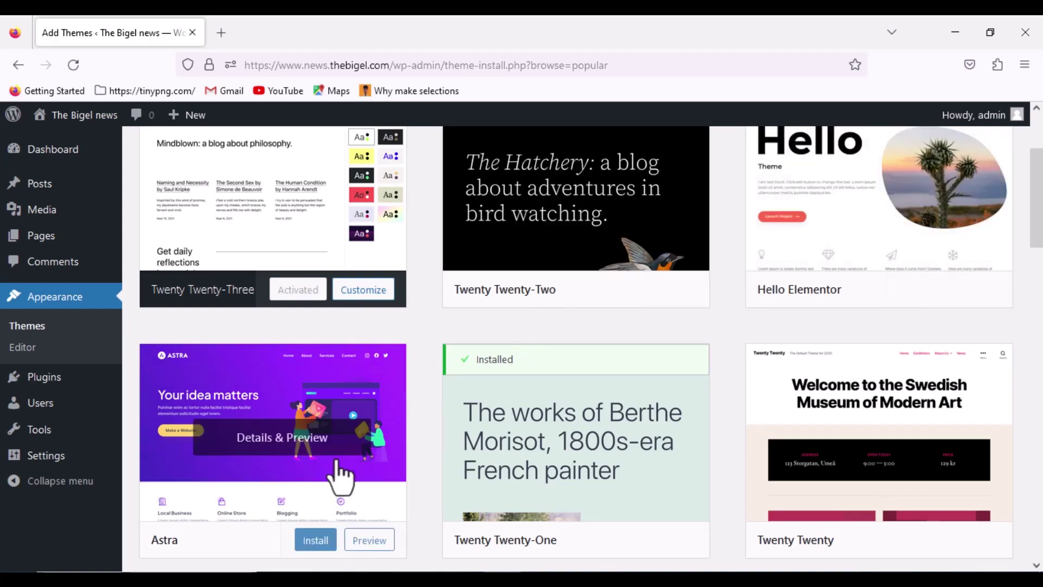
scroll(333, 458, "down", 5)
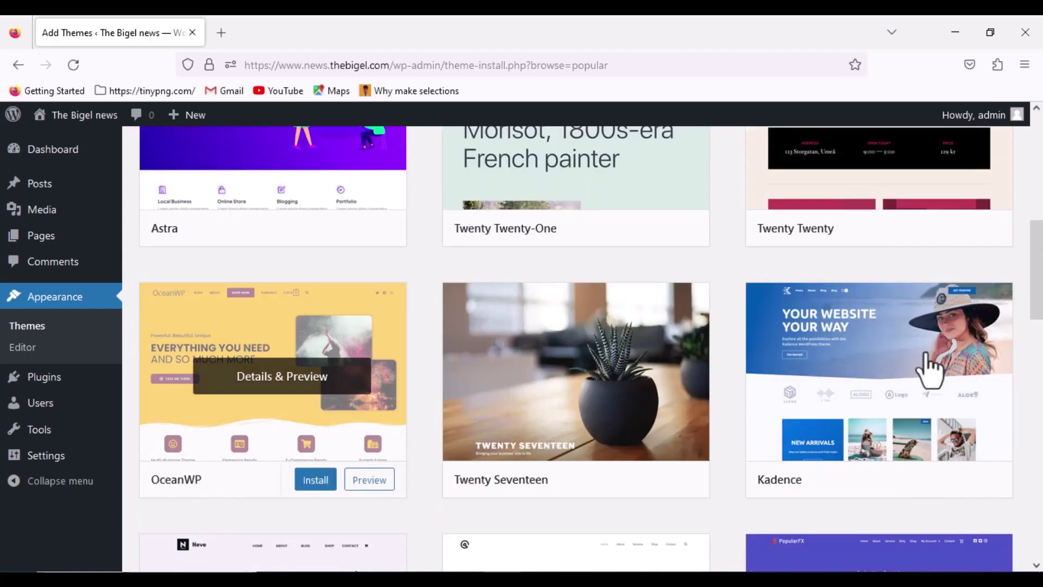
scroll(194, 308, "down", 3)
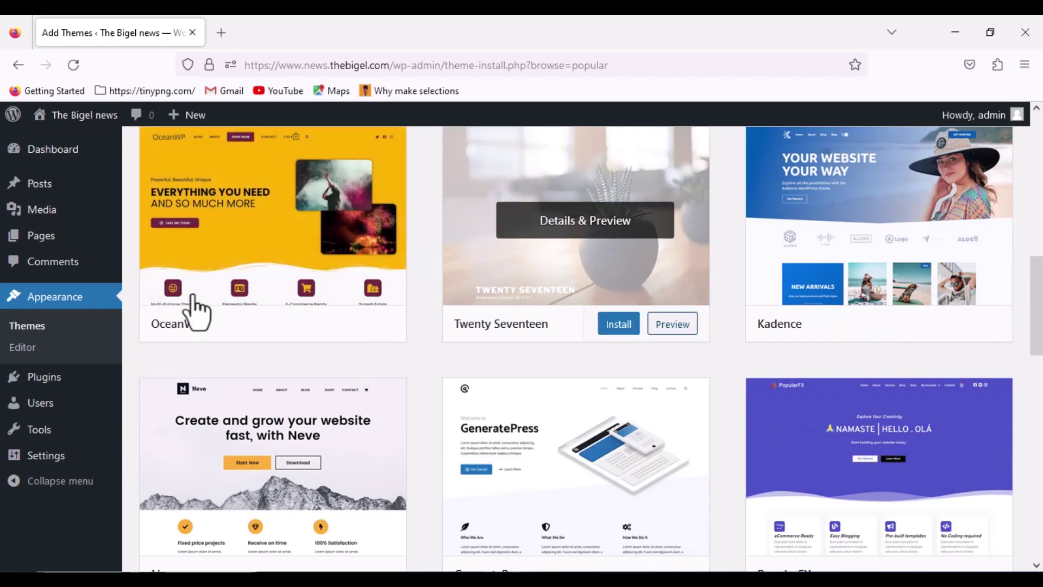
scroll(266, 318, "down", 4)
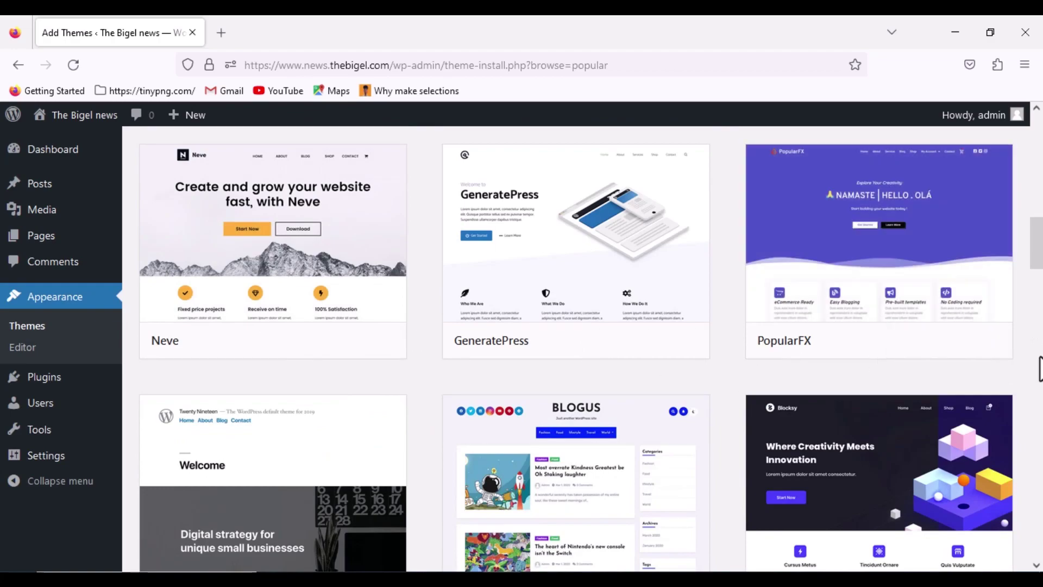
scroll(812, 396, "down", 4)
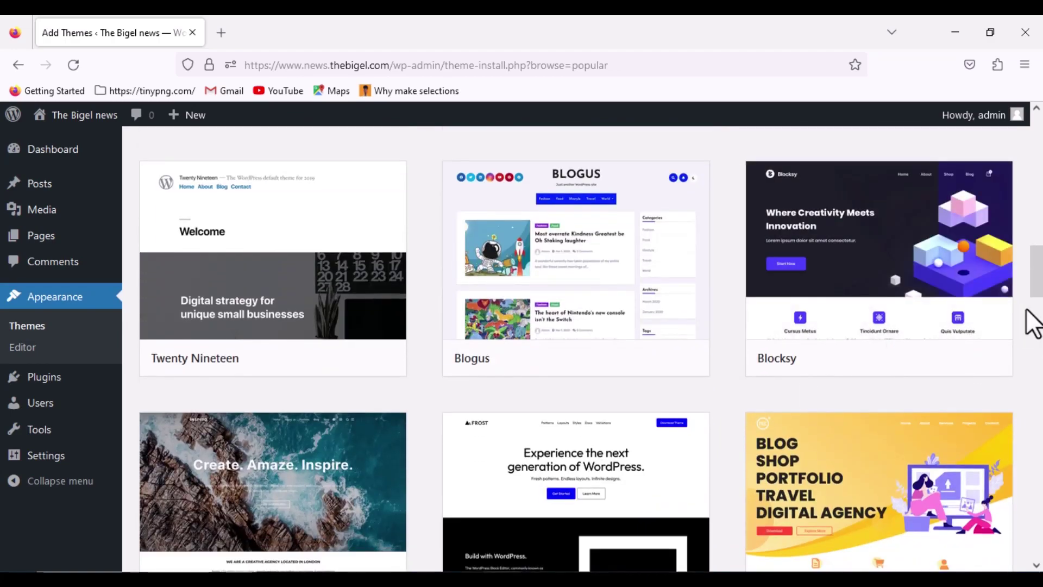
scroll(791, 366, "down", 3)
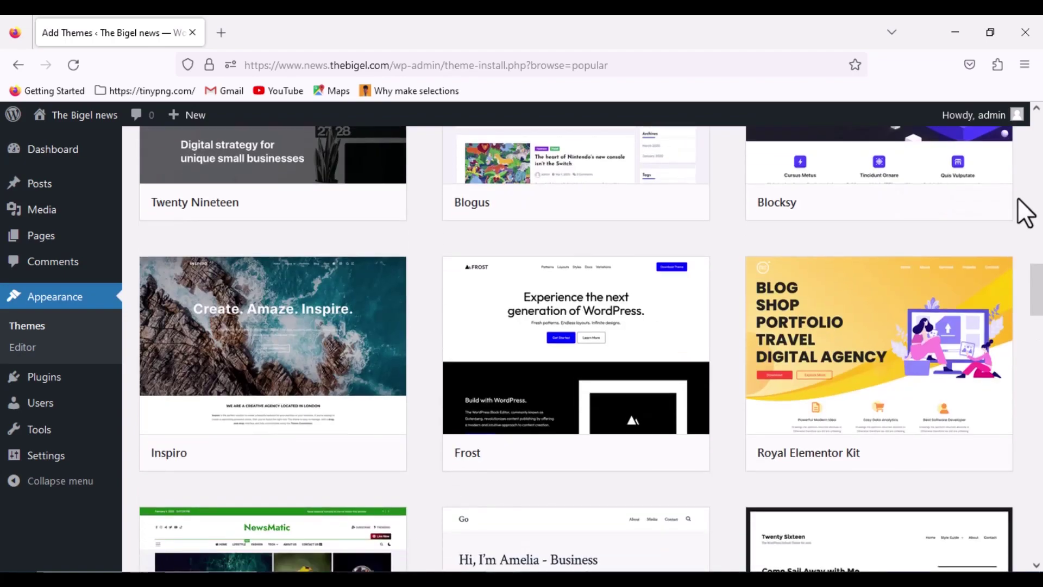
scroll(1019, 199, "down", 9)
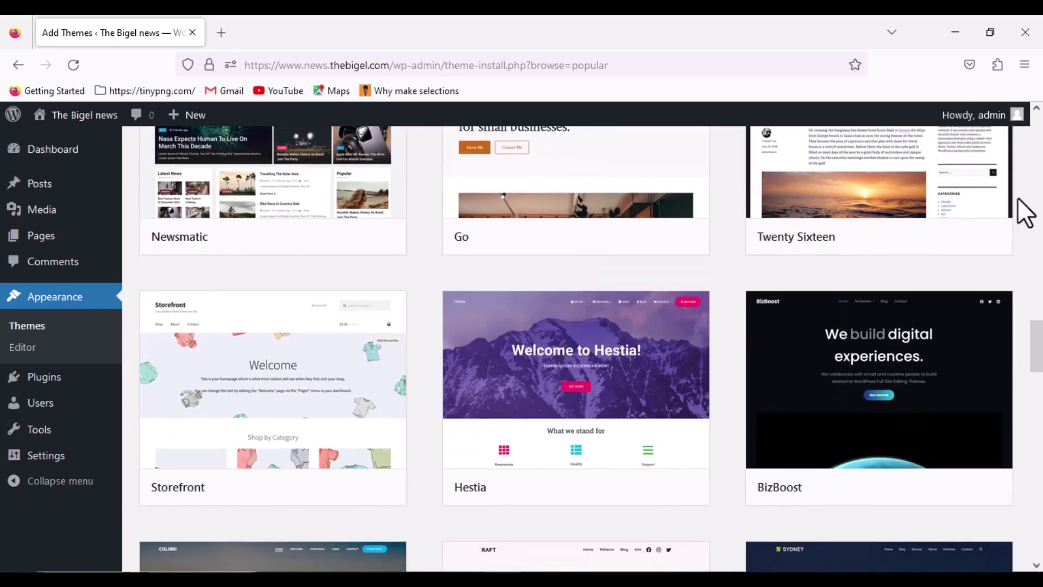
scroll(1018, 197, "down", 19)
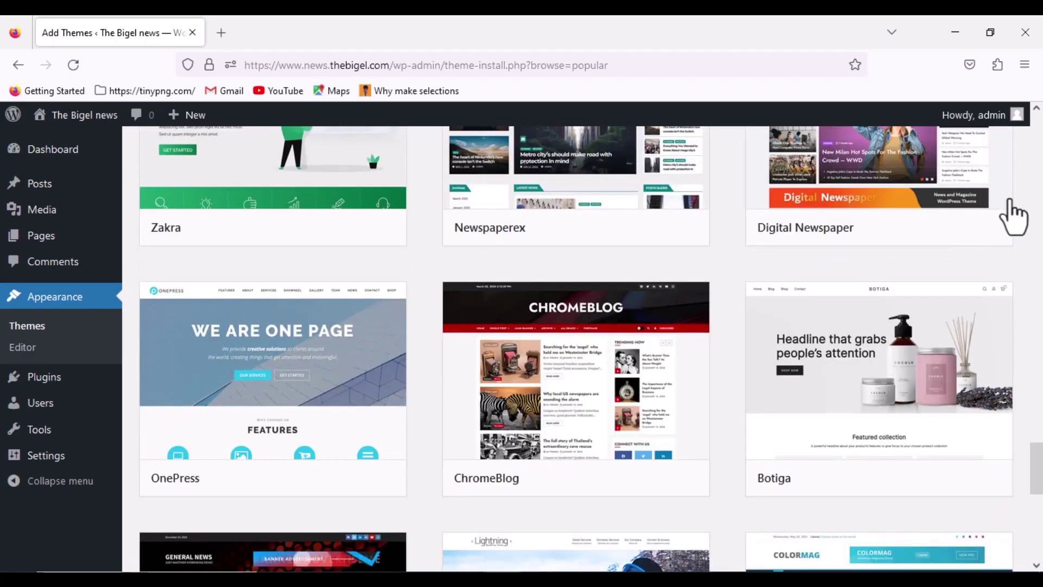
mouse_move(1012, 217)
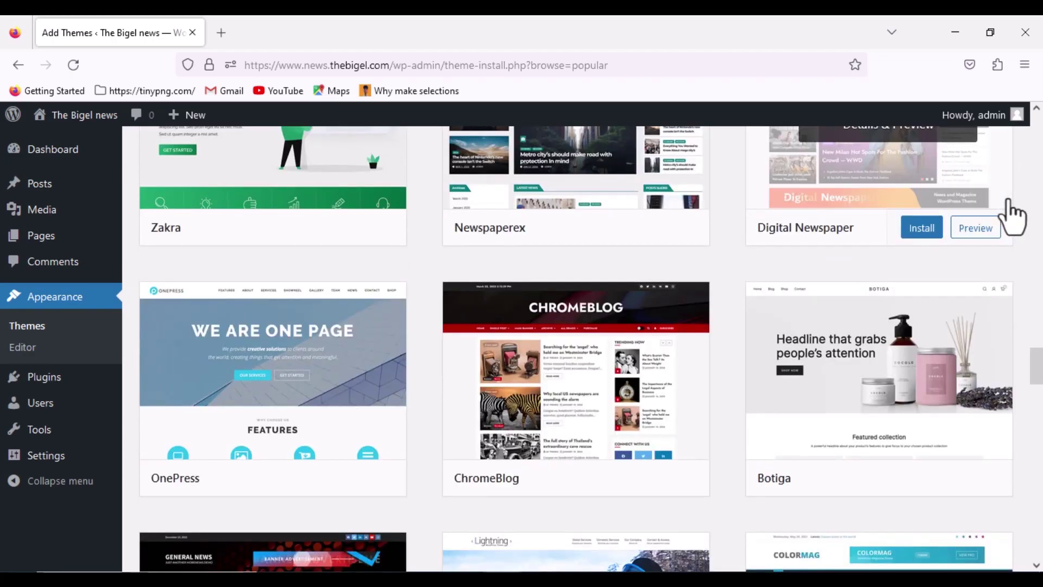
scroll(1013, 217, "down", 5)
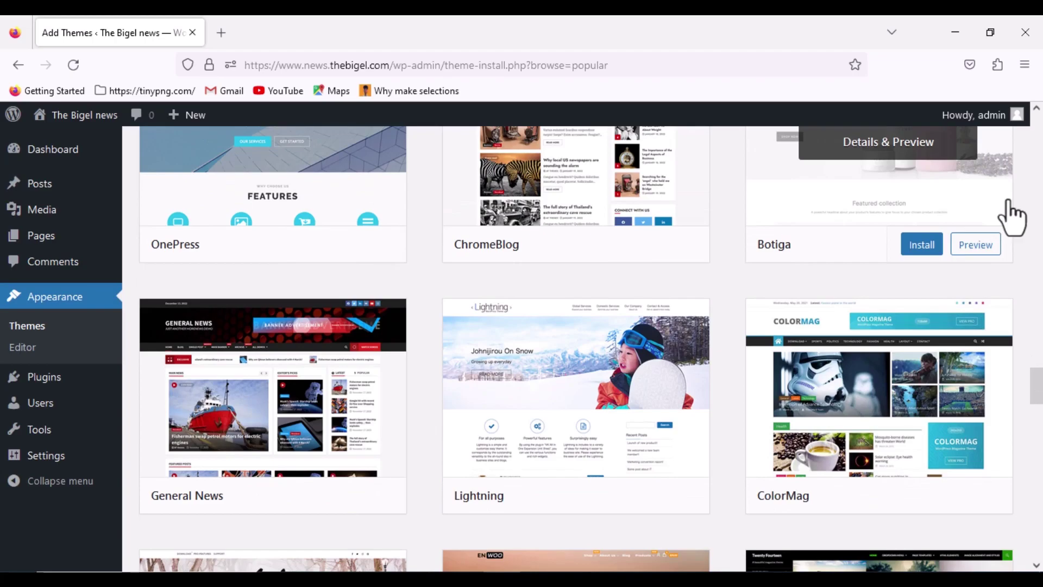
scroll(1012, 217, "down", 5)
scroll(1012, 217, "up", 7)
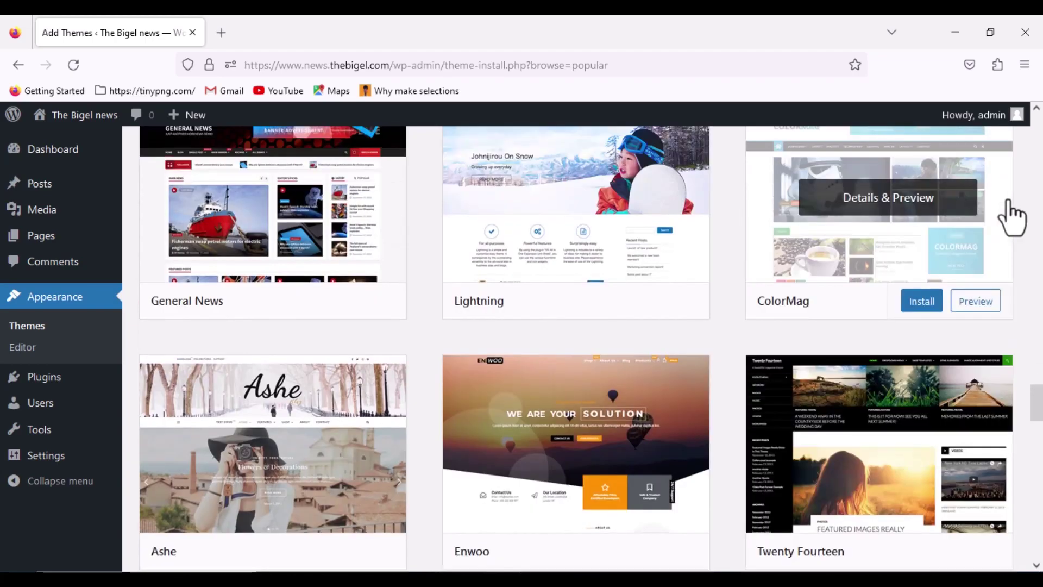
scroll(1012, 218, "up", 2)
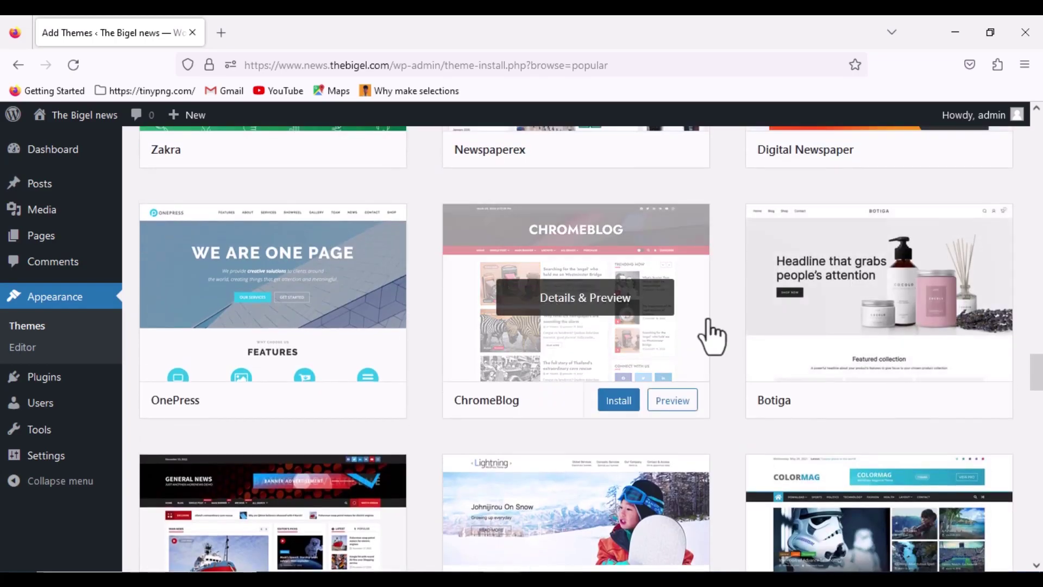
scroll(1028, 307, "down", 6)
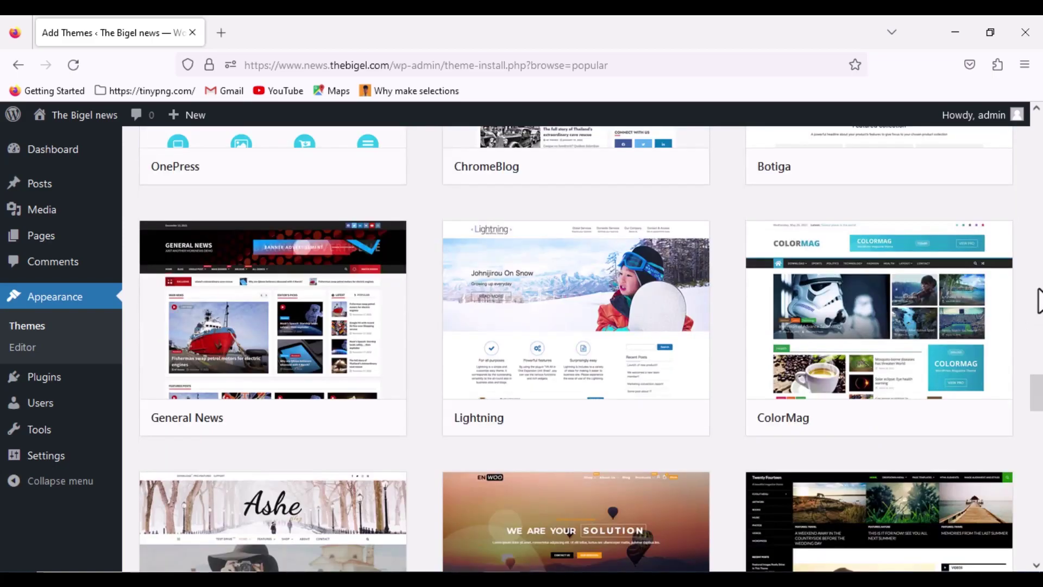
scroll(1022, 296, "down", 12)
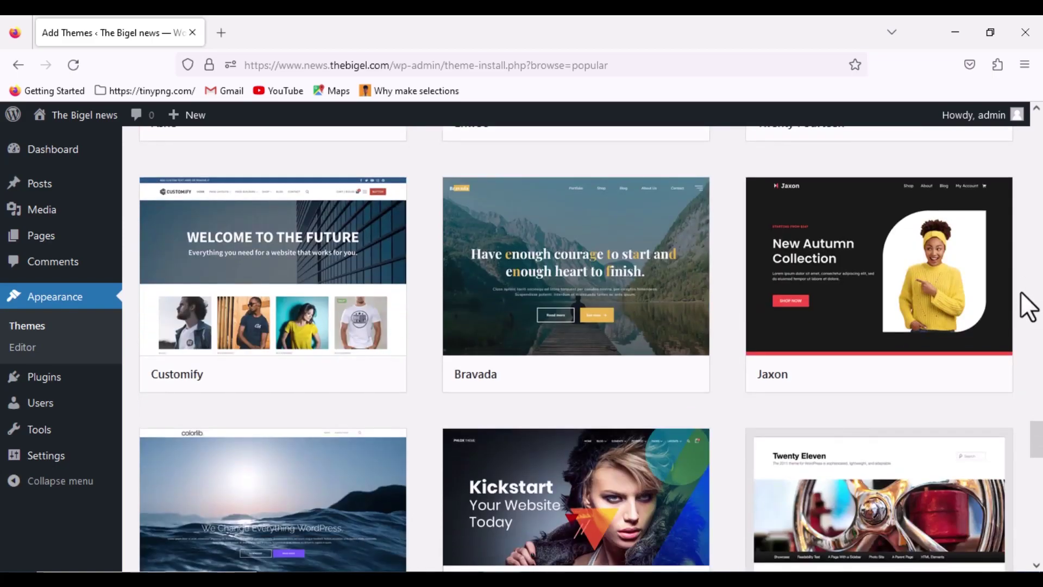
scroll(1021, 291, "down", 8)
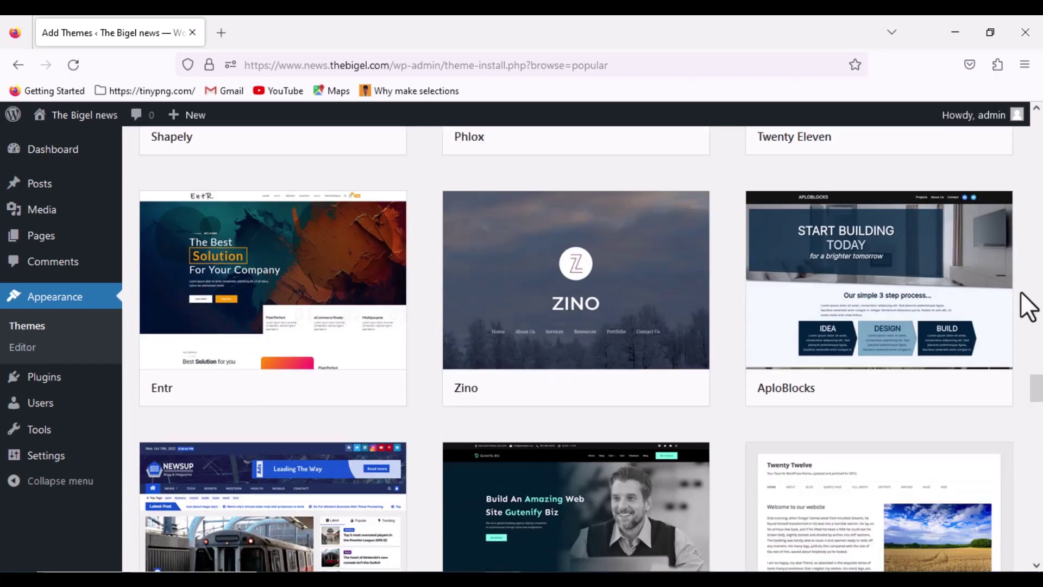
scroll(1021, 291, "down", 11)
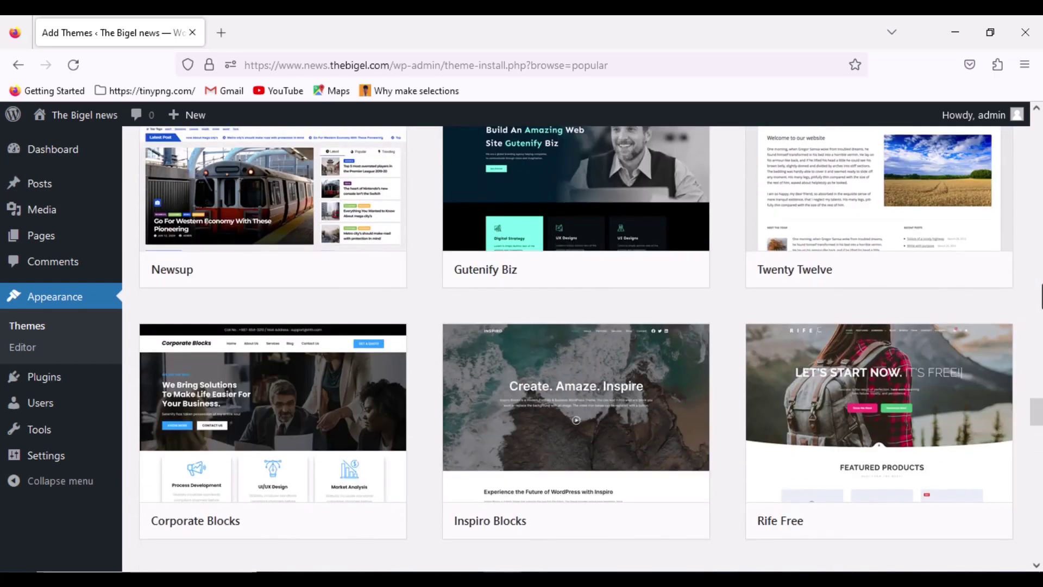
scroll(1042, 296, "down", 6)
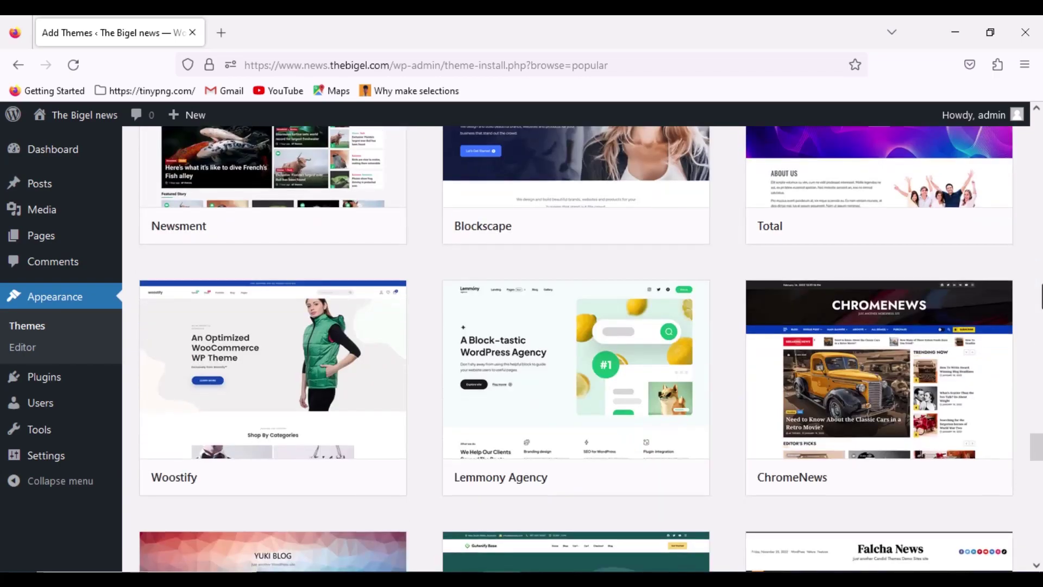
scroll(1042, 296, "down", 6)
scroll(1041, 296, "down", 8)
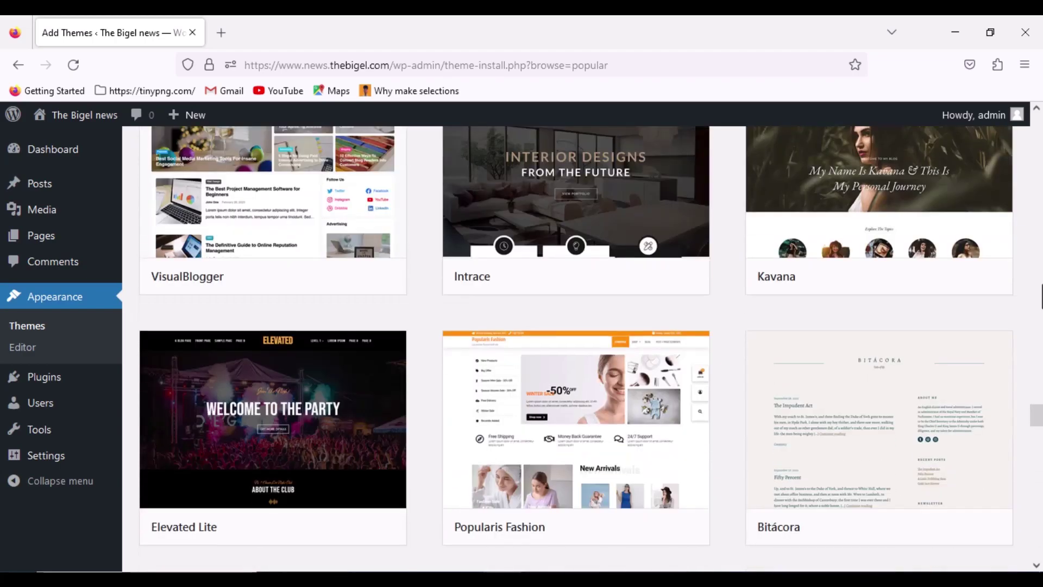
scroll(1042, 296, "down", 13)
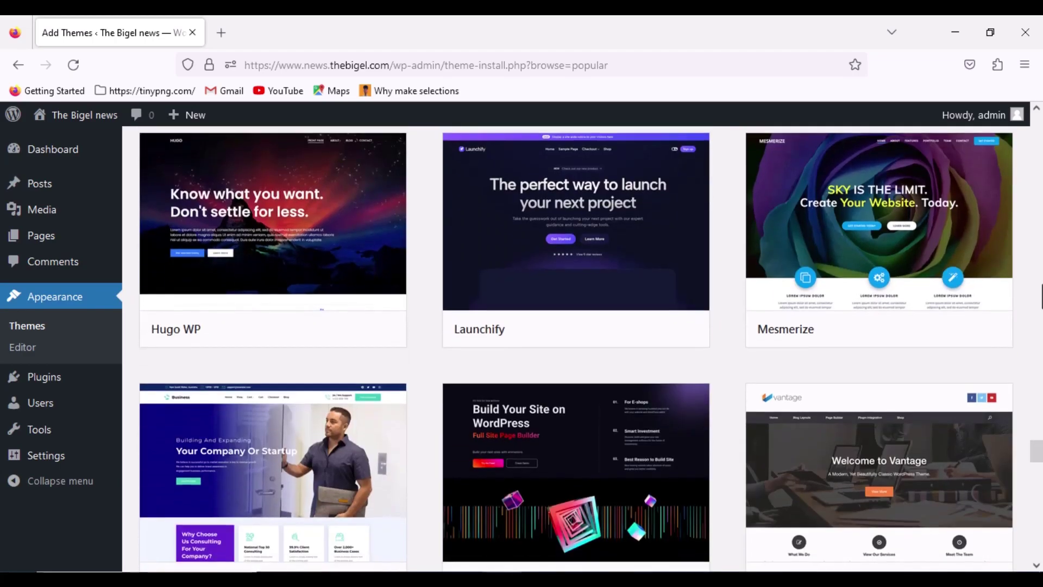
scroll(1041, 296, "down", 4)
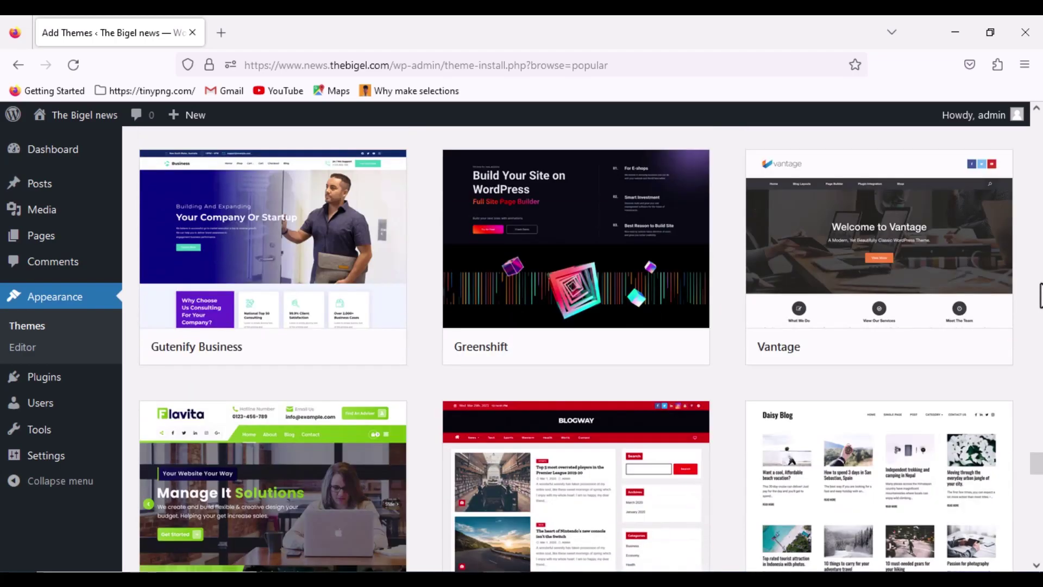
scroll(1041, 261, "down", 9)
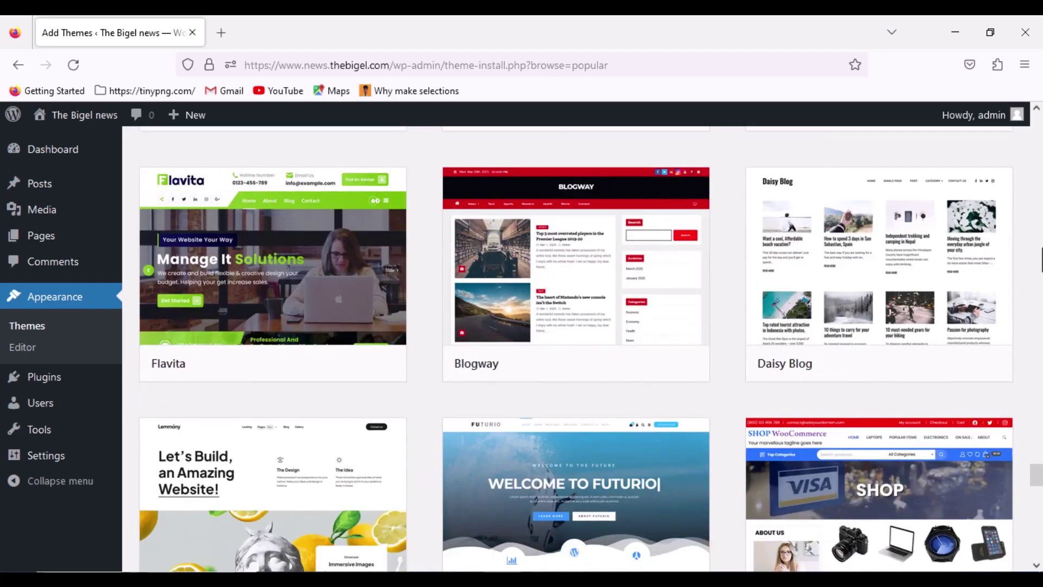
scroll(1042, 260, "down", 10)
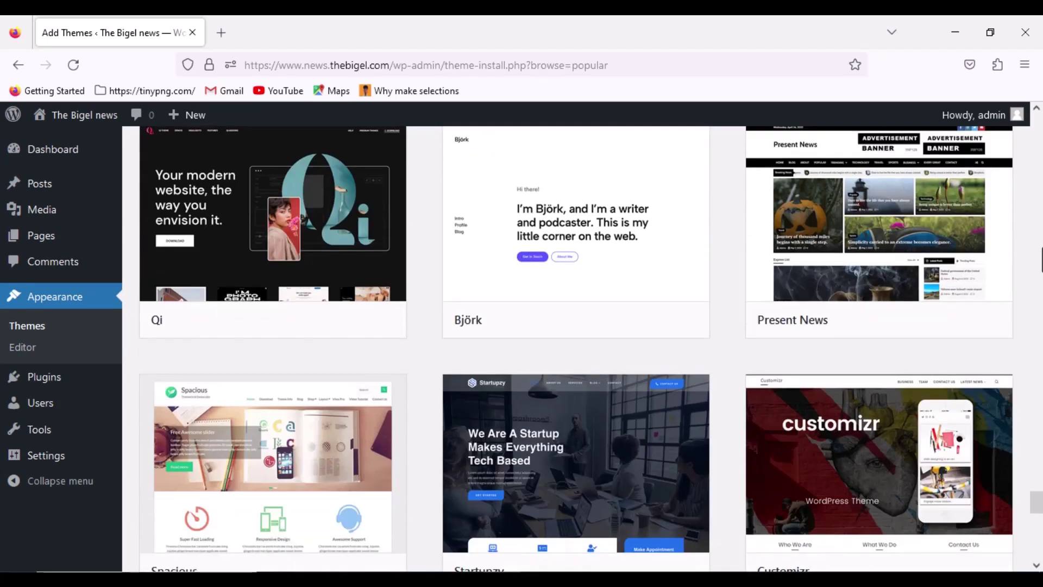
scroll(1041, 259, "down", 4)
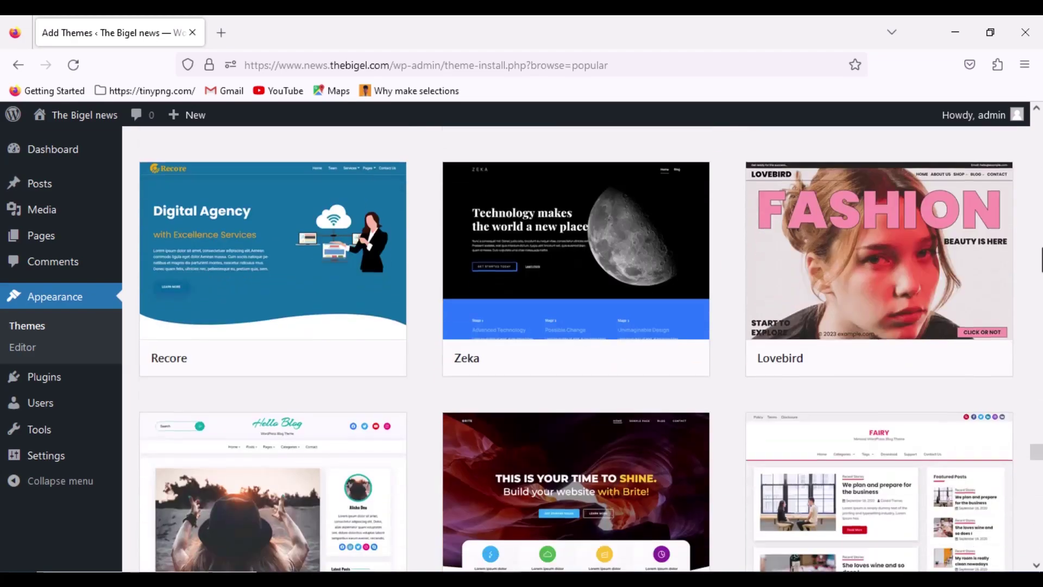
scroll(1042, 259, "down", 7)
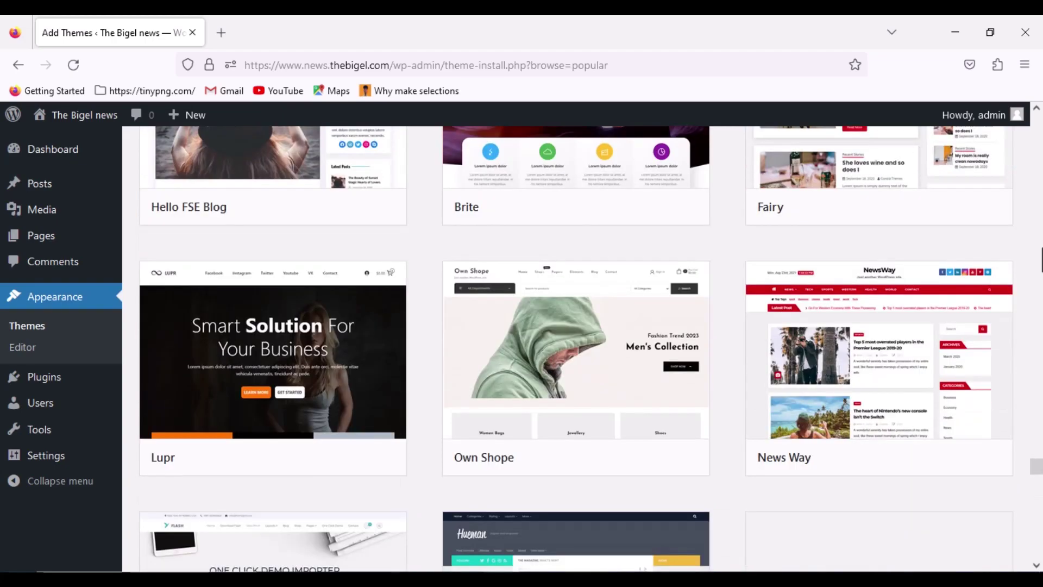
scroll(1041, 259, "down", 8)
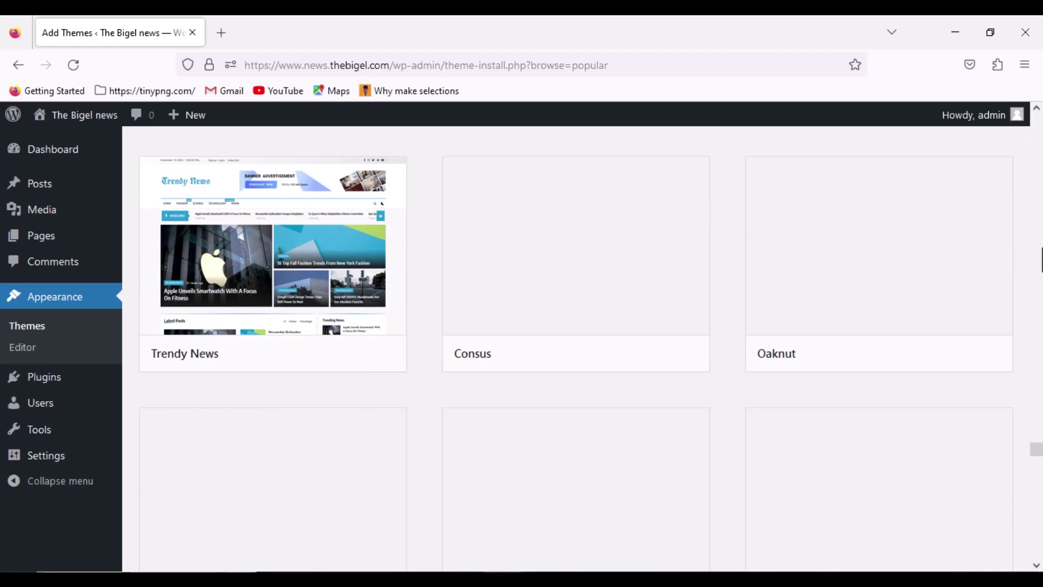
scroll(1042, 259, "down", 5)
scroll(1042, 260, "up", 10)
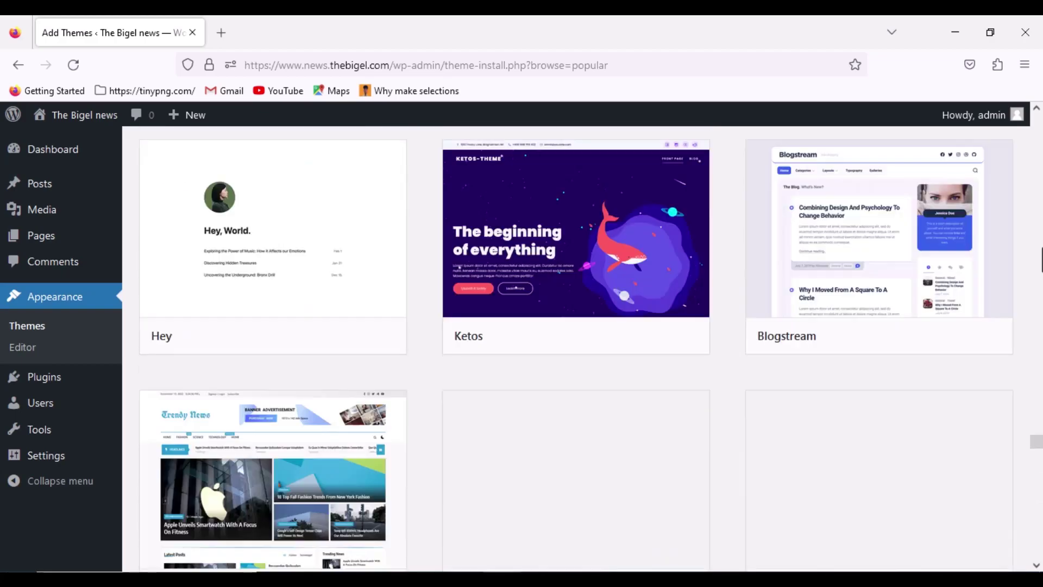
scroll(1042, 259, "up", 20)
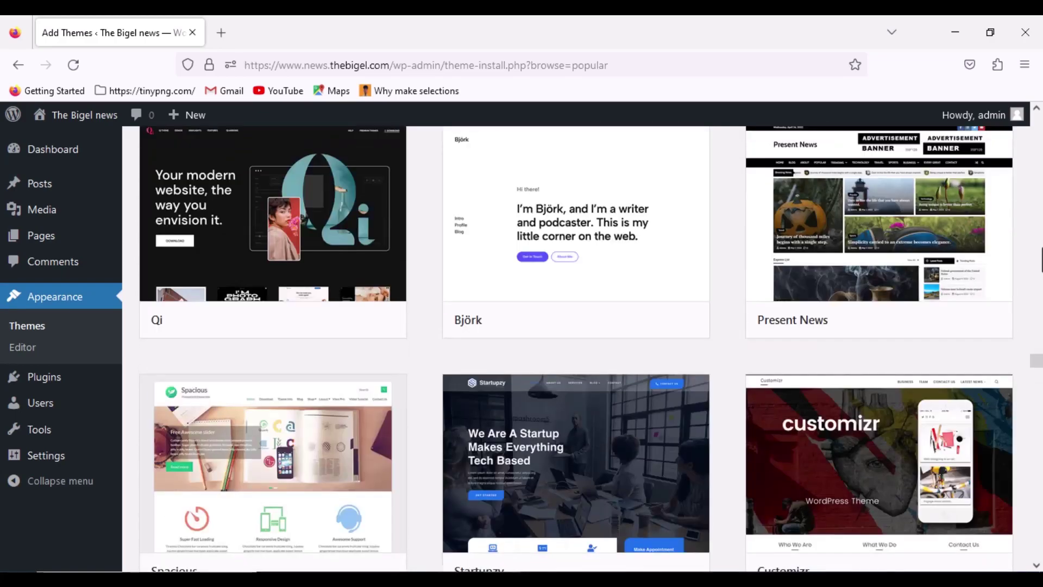
scroll(1042, 260, "up", 20)
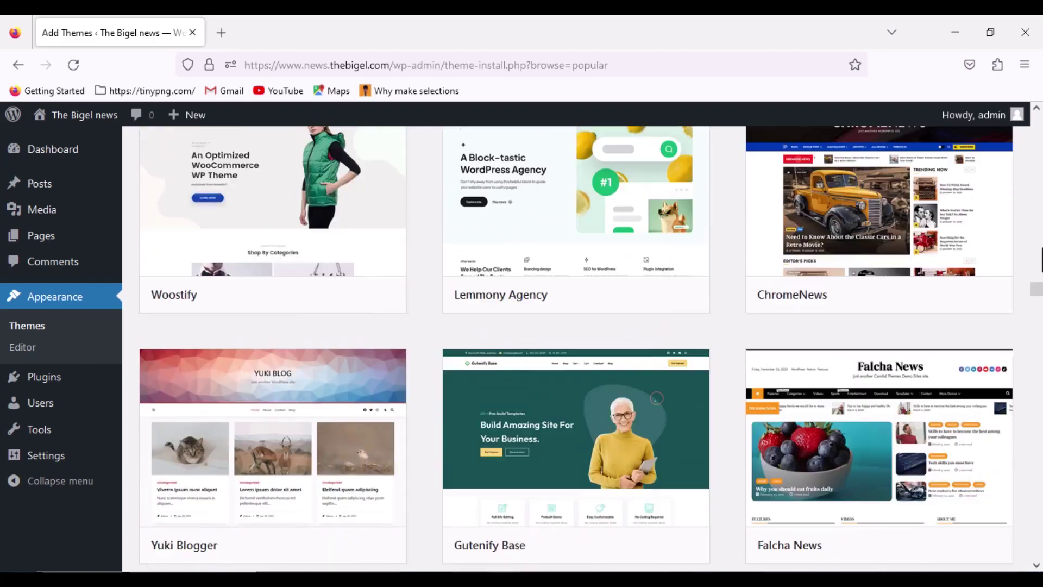
scroll(1042, 259, "up", 20)
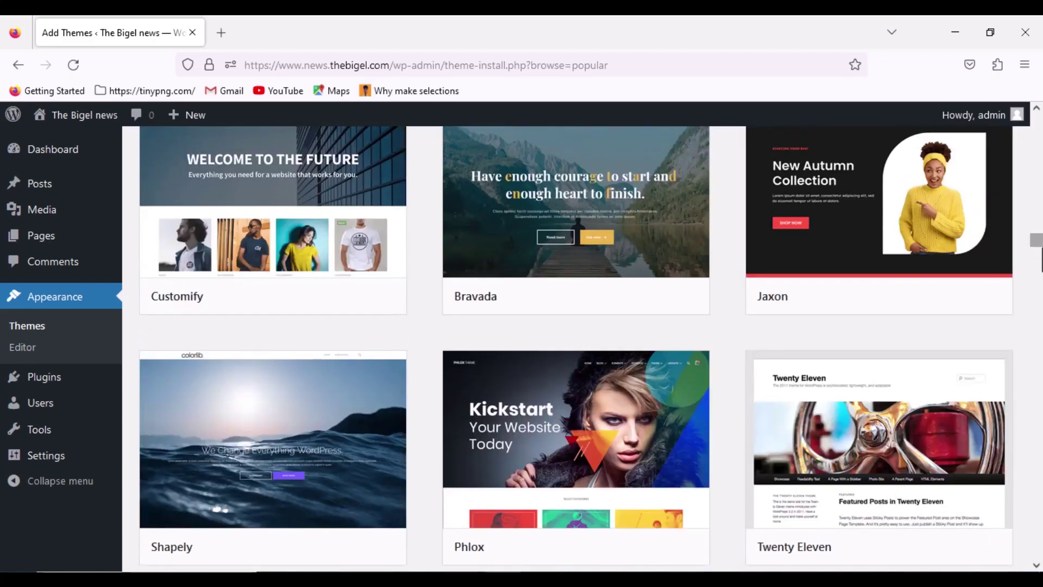
scroll(1042, 260, "up", 20)
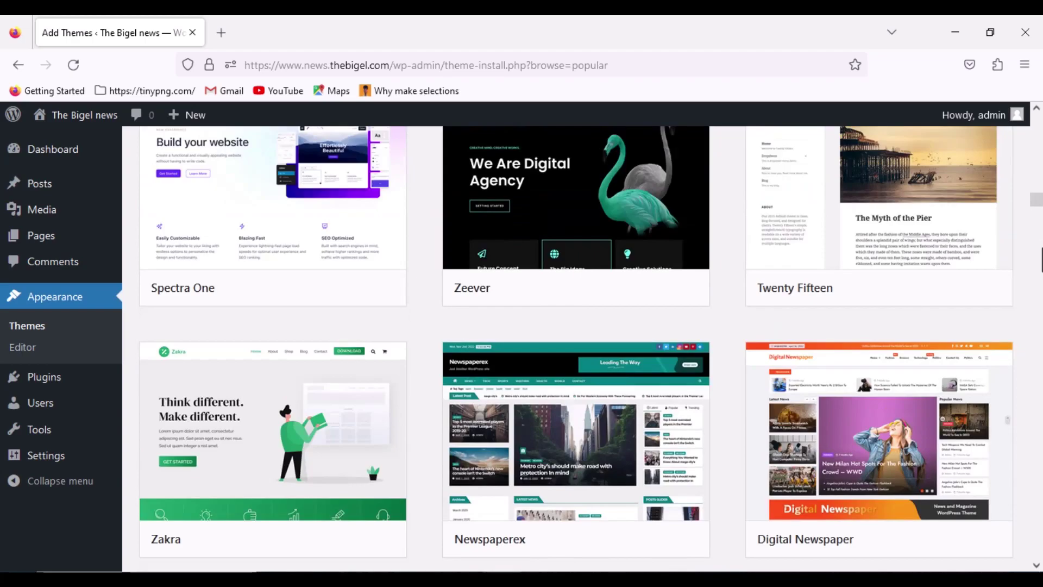
scroll(1042, 260, "down", 10)
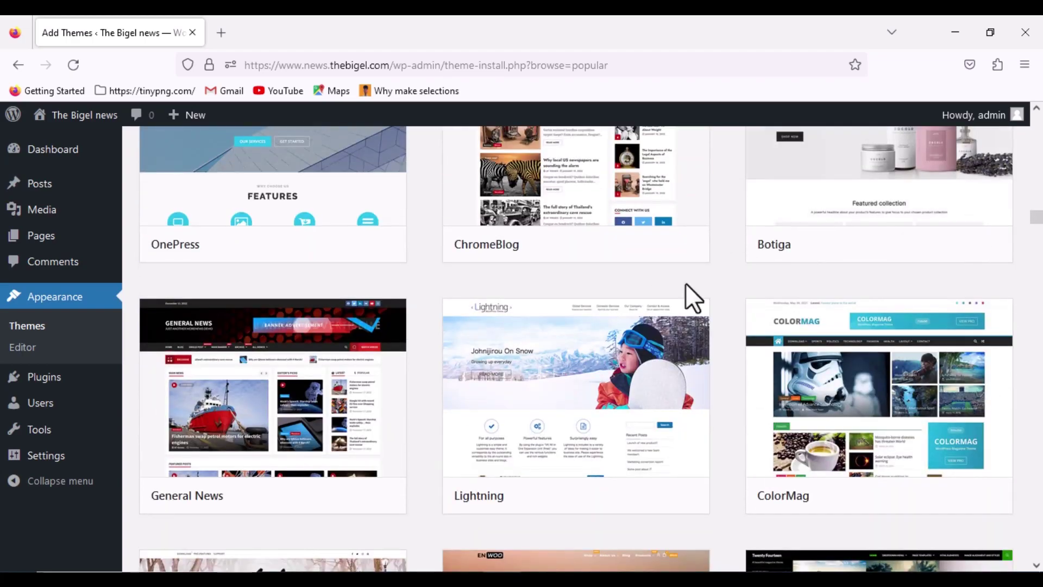
scroll(682, 293, "up", 9)
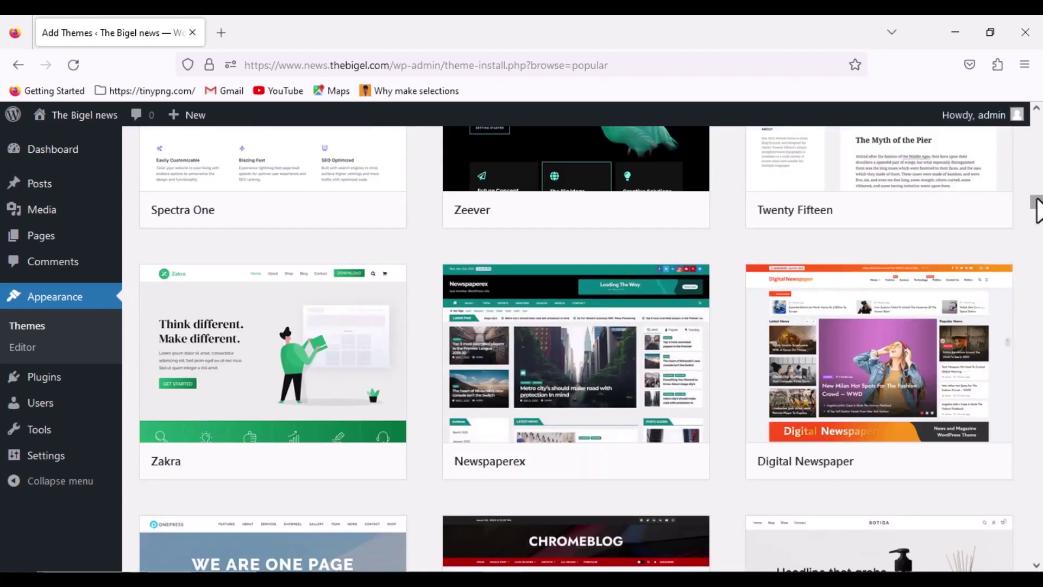
scroll(379, 337, "down", 9)
scroll(727, 314, "up", 5)
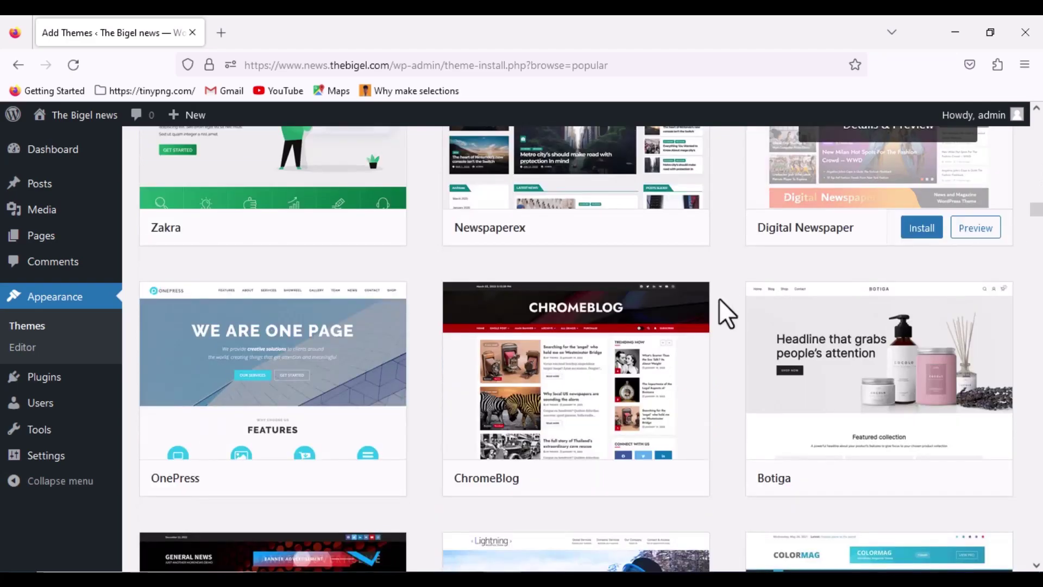
scroll(737, 305, "down", 4)
scroll(736, 302, "down", 15)
scroll(1035, 165, "up", 8)
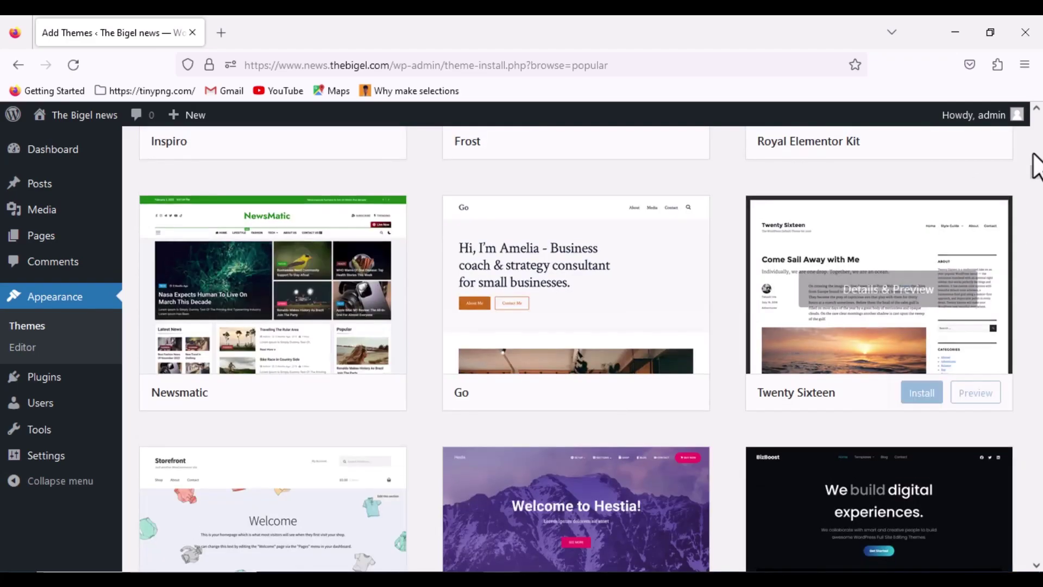
left_click_drag(1036, 171, 1035, 117)
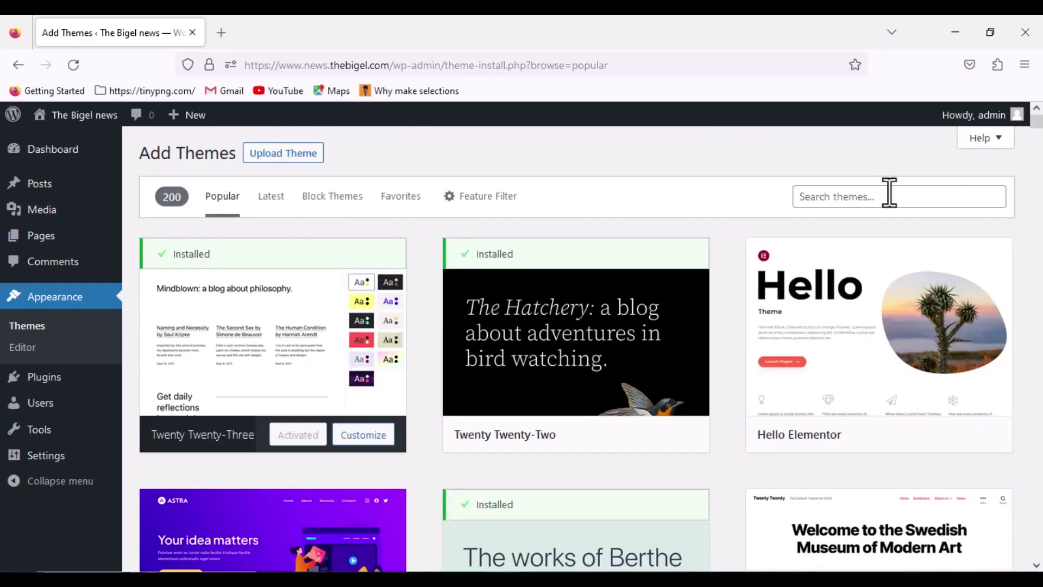
Step: Search the theme directory for 'chrome' after briefly trying 'colormag'
left_click(826, 198)
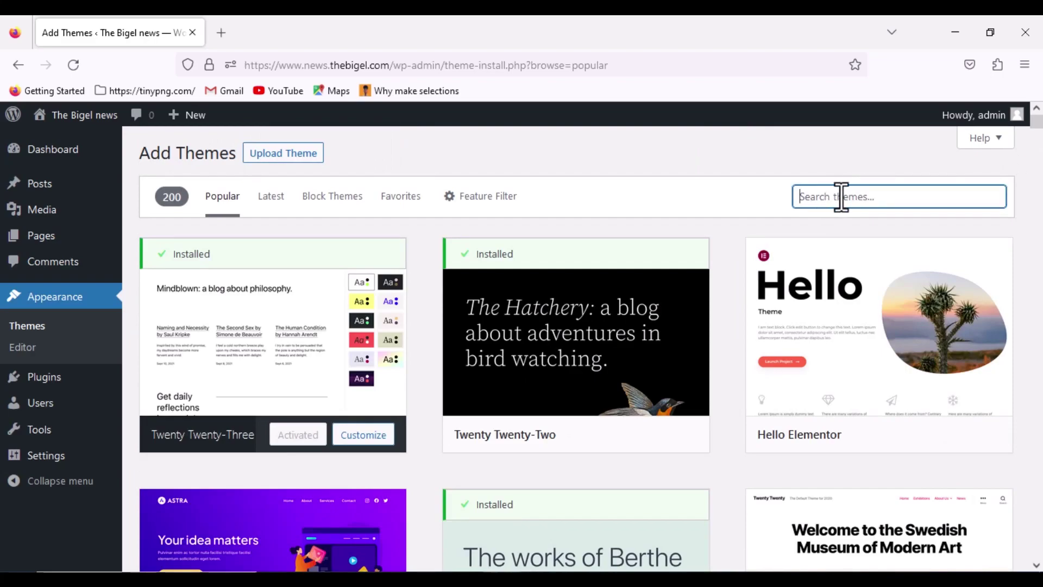
type("ch")
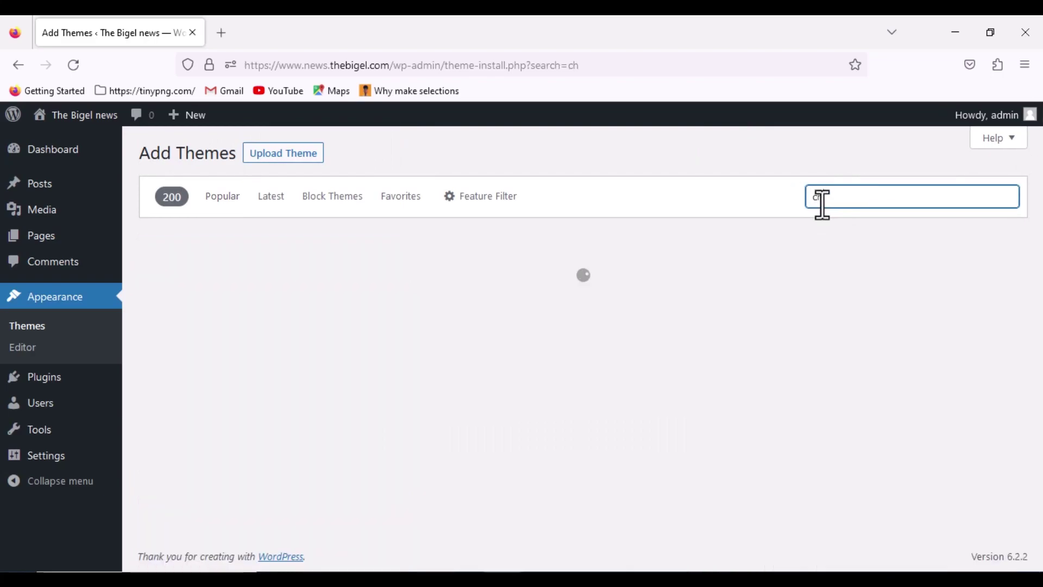
type("rome")
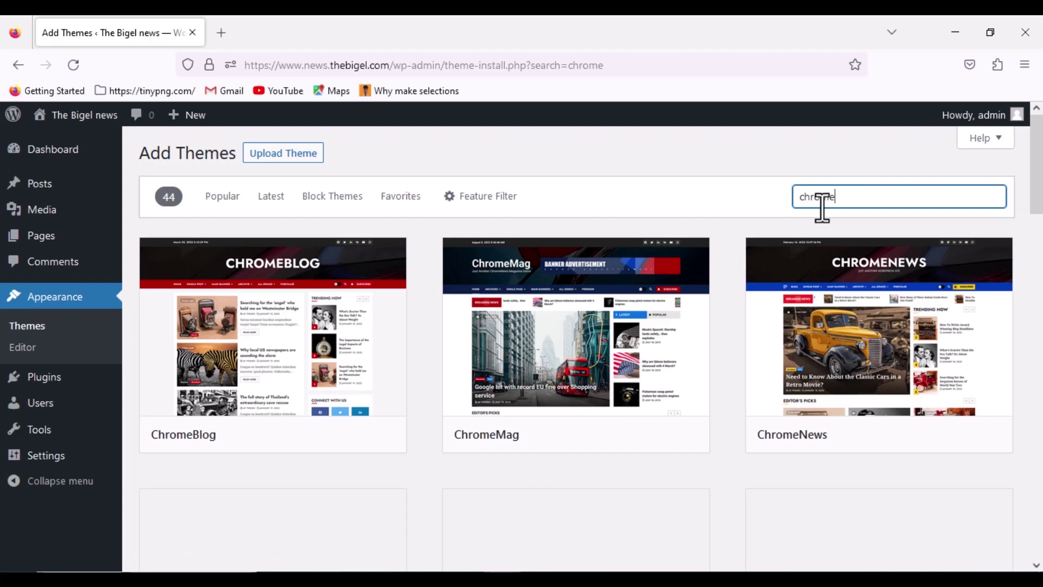
key("BackSpace")
key("BackSpace")
key("BackSpace")
key("BackSpace")
key("BackSpace")
key("BackSpace")
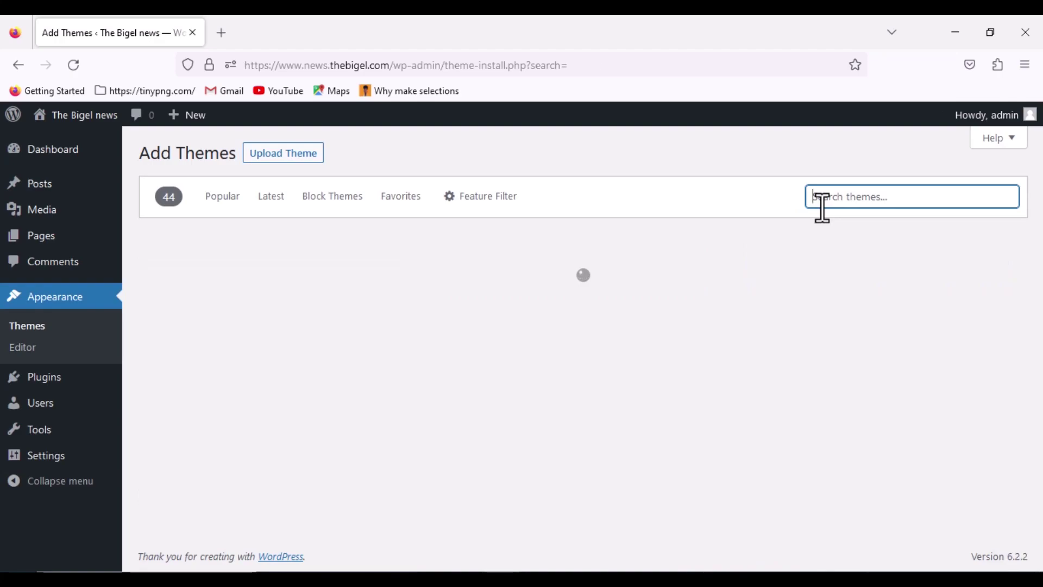
type("col")
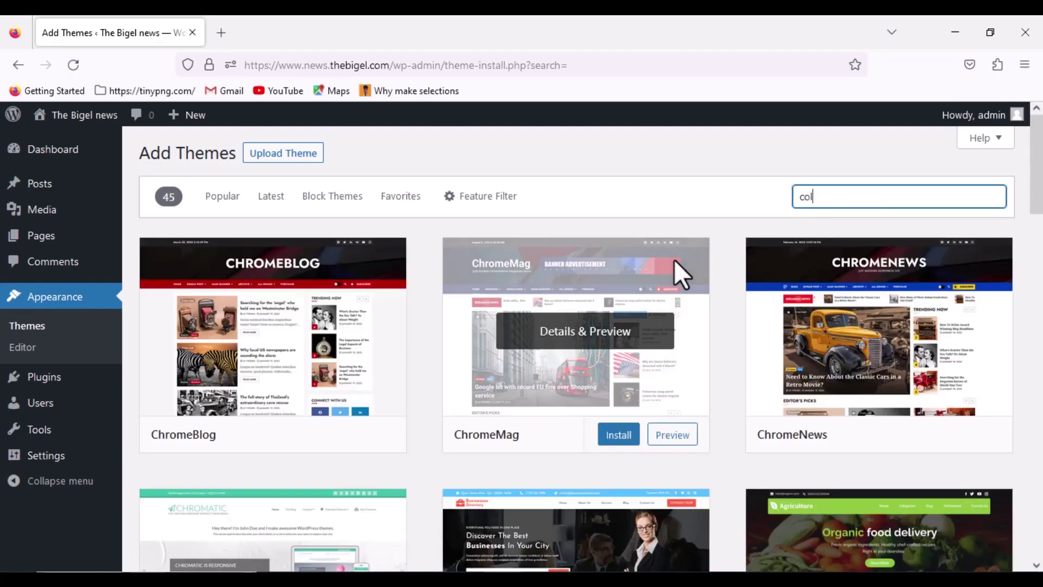
type("ormag")
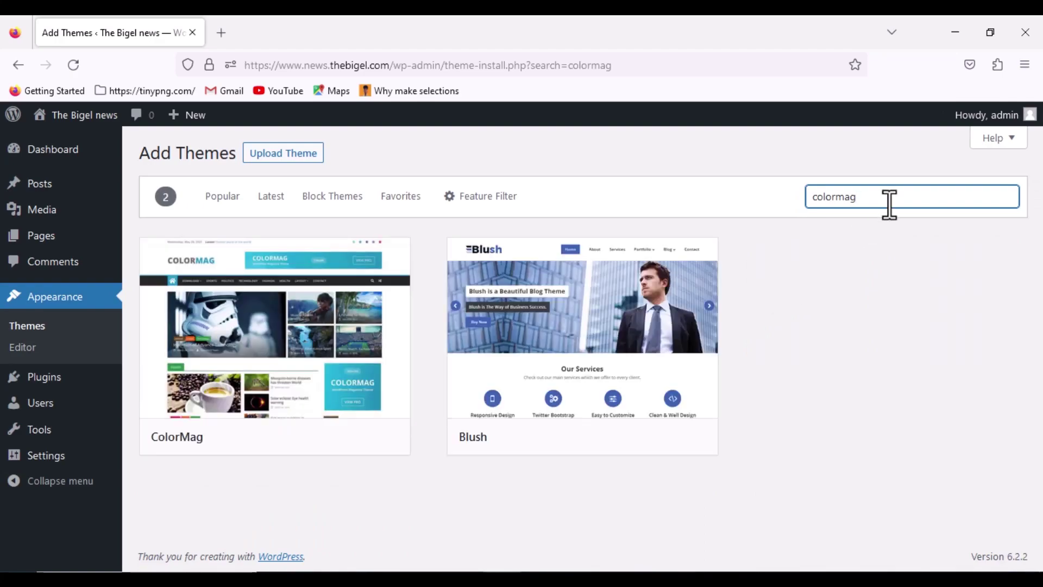
left_click_drag(890, 205, 737, 202)
key("BackSpace")
type("chro")
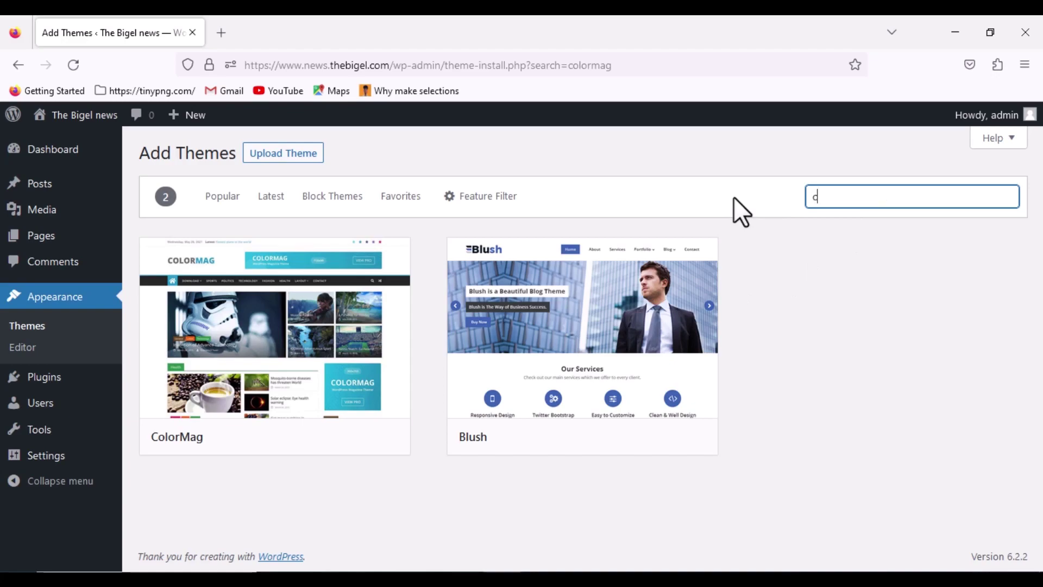
type("me")
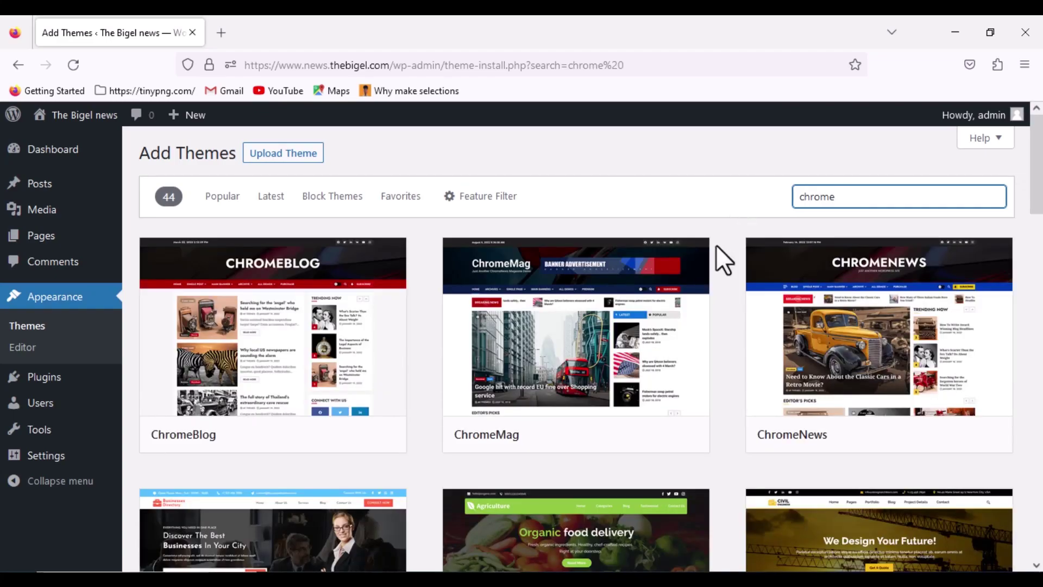
mouse_move(919, 373)
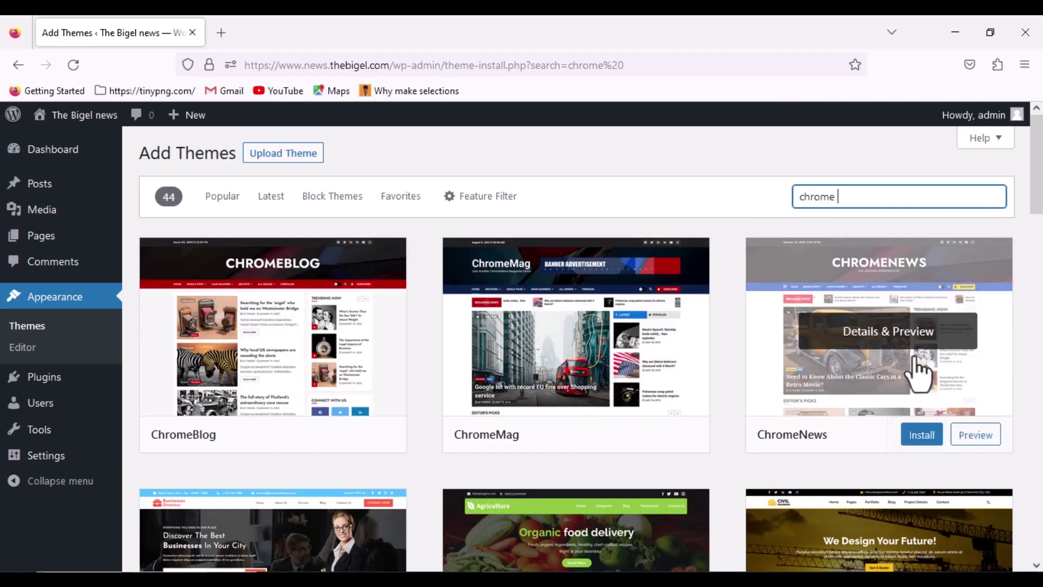
Step: Install the ChromeNews theme from the search results and activate it
left_click(920, 439)
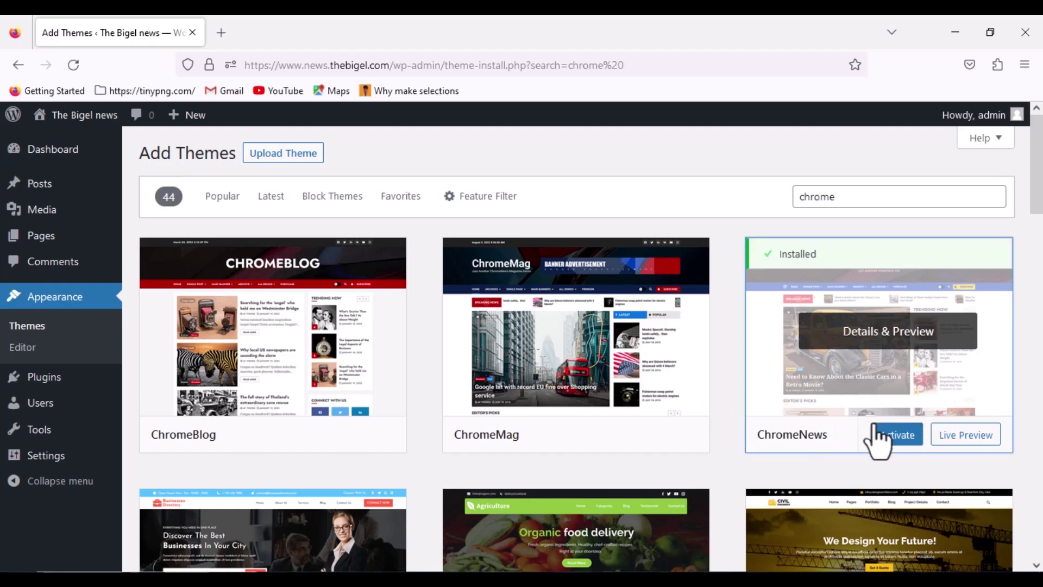
left_click(900, 439)
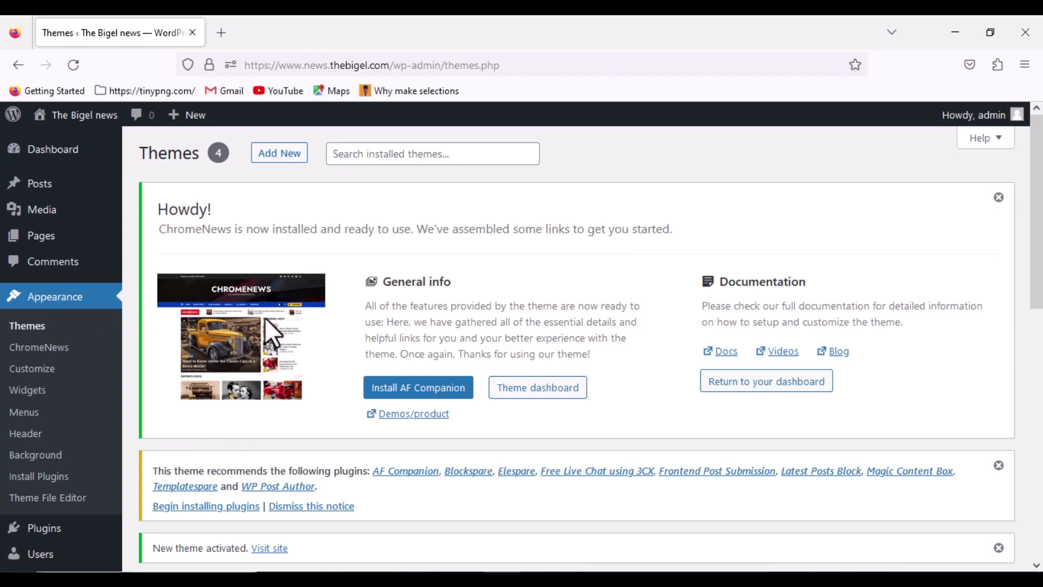
Step: Delete the Twenty Twenty-One theme from its details view
scroll(647, 357, "down", 1)
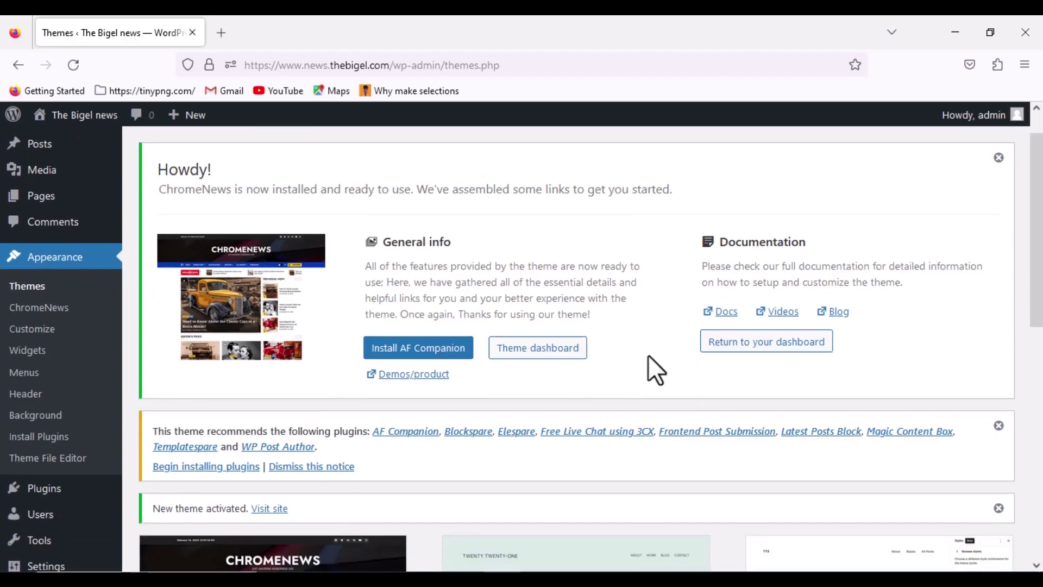
scroll(650, 354, "down", 3)
scroll(589, 272, "down", 4)
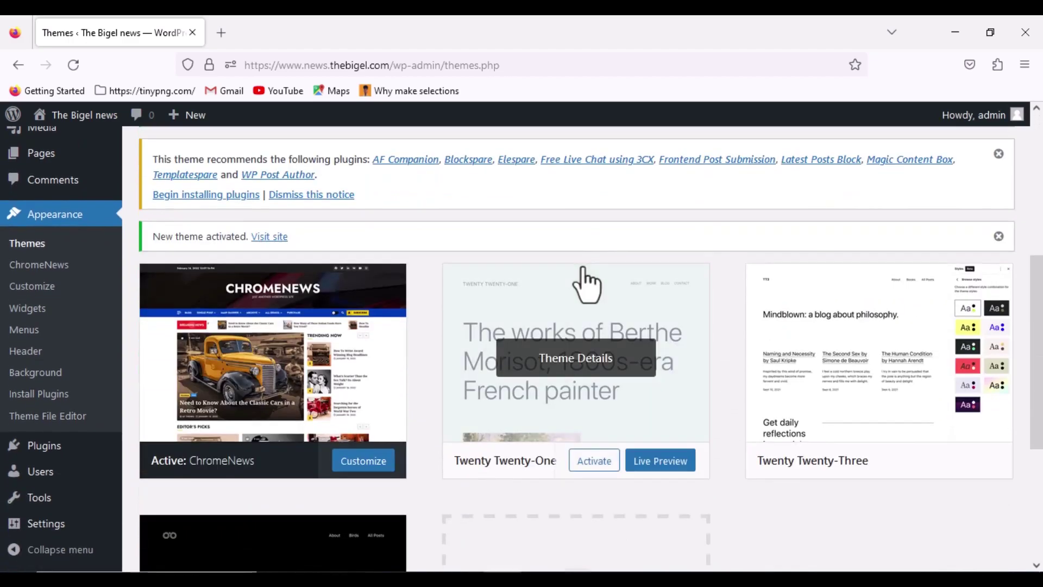
scroll(587, 282, "down", 2)
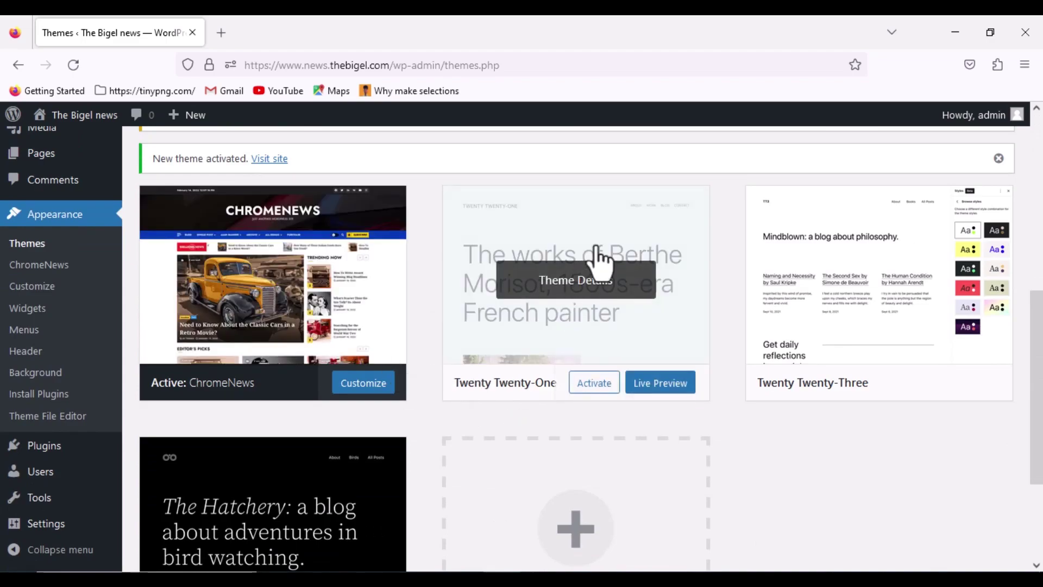
left_click(601, 260)
scroll(736, 353, "down", 1)
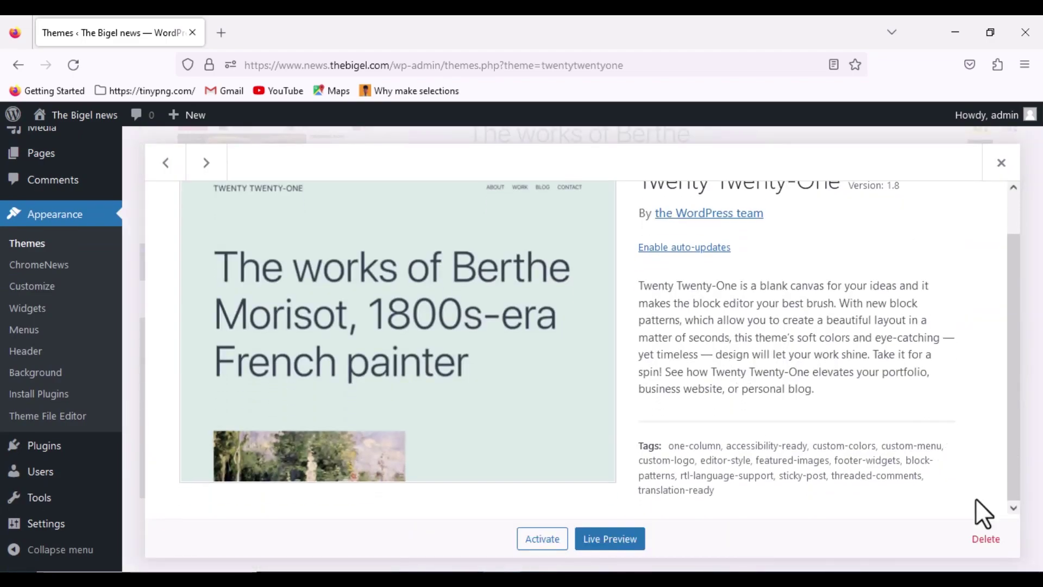
left_click(987, 541)
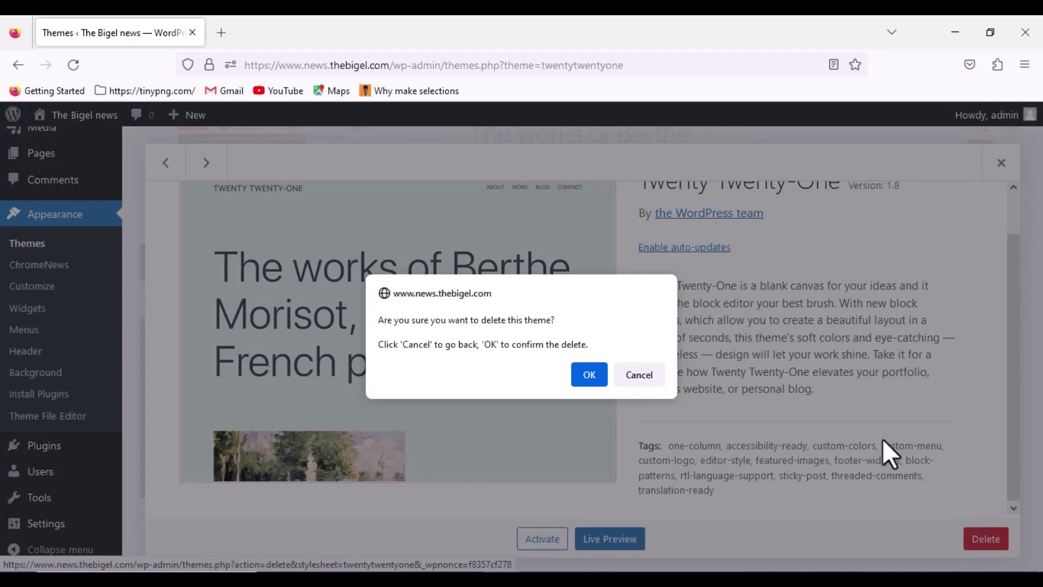
left_click(587, 376)
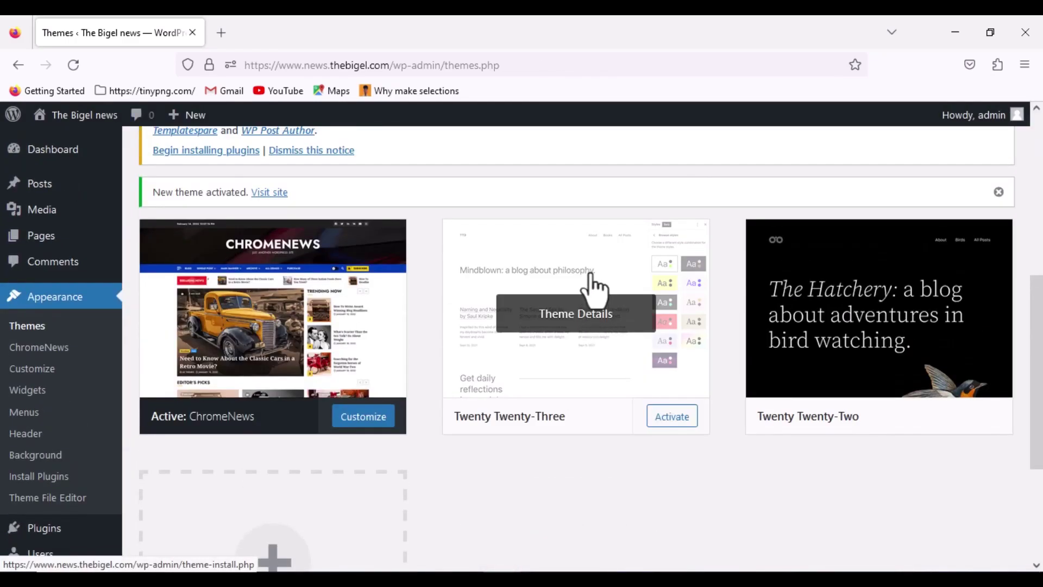
Step: Delete the Twenty Twenty-Three and Twenty Twenty-Two themes as well
left_click(590, 269)
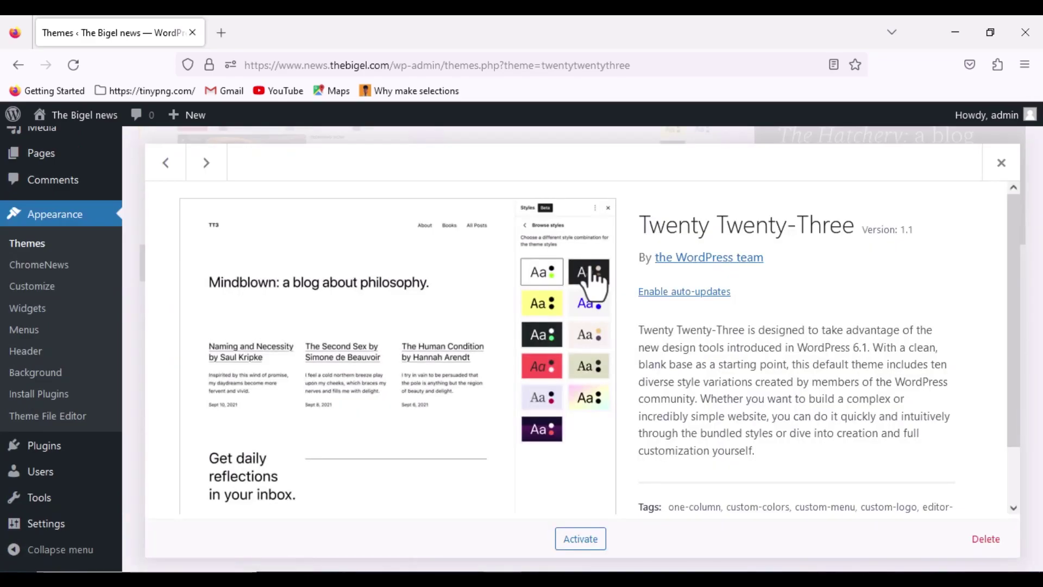
left_click(988, 541)
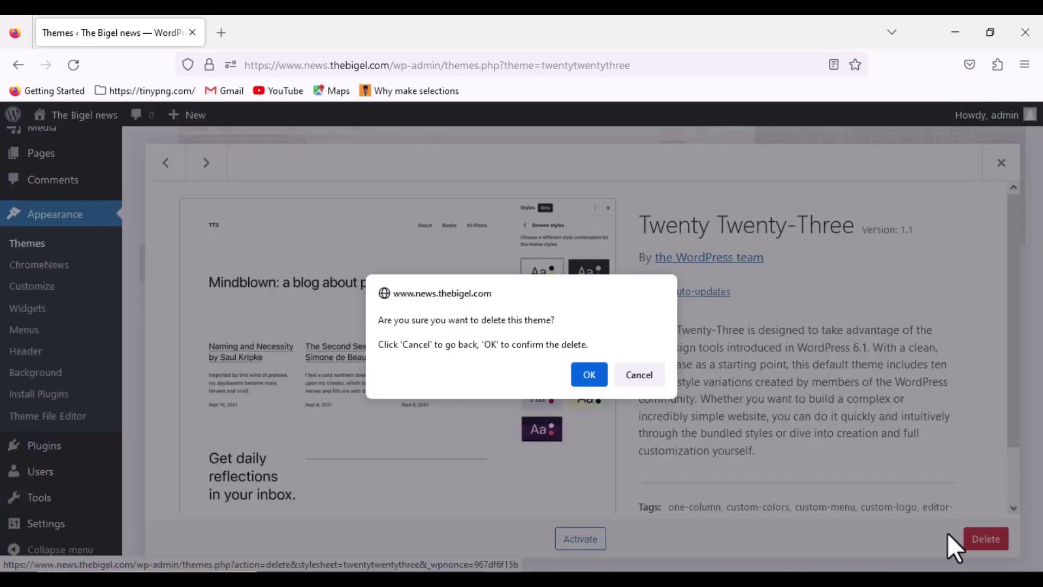
left_click(595, 383)
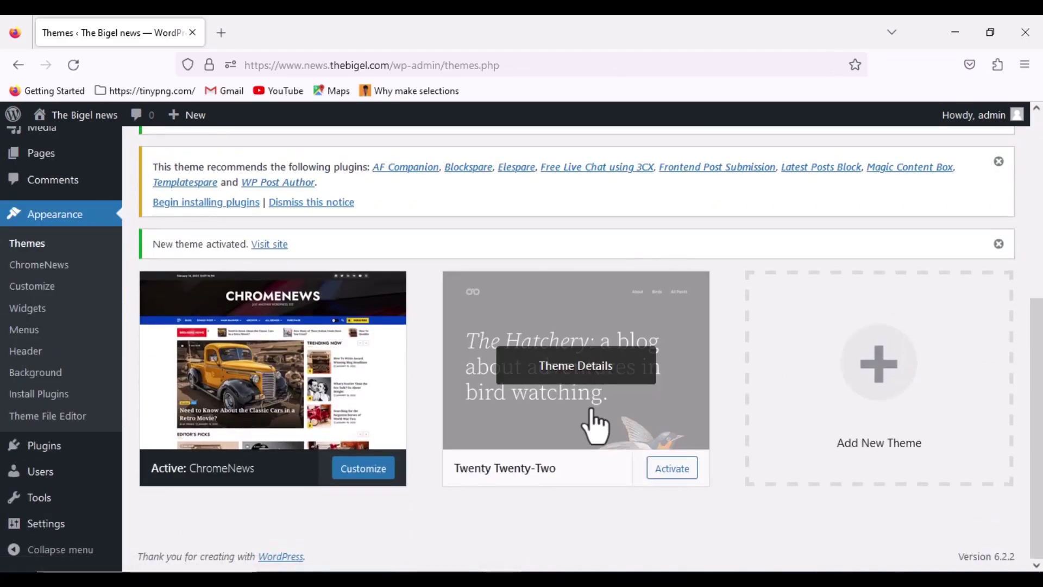
left_click(594, 409)
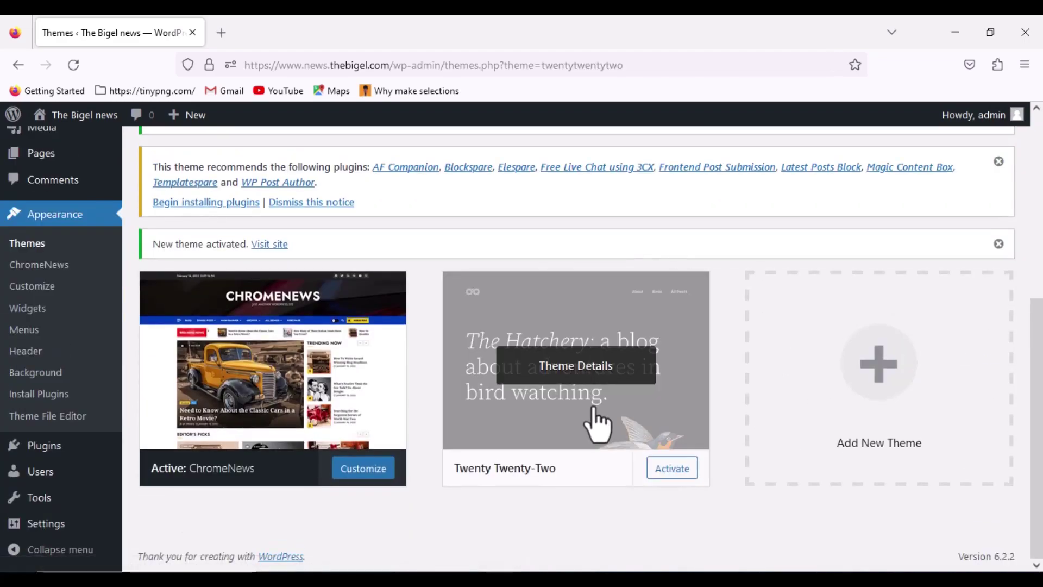
scroll(869, 368, "down", 3)
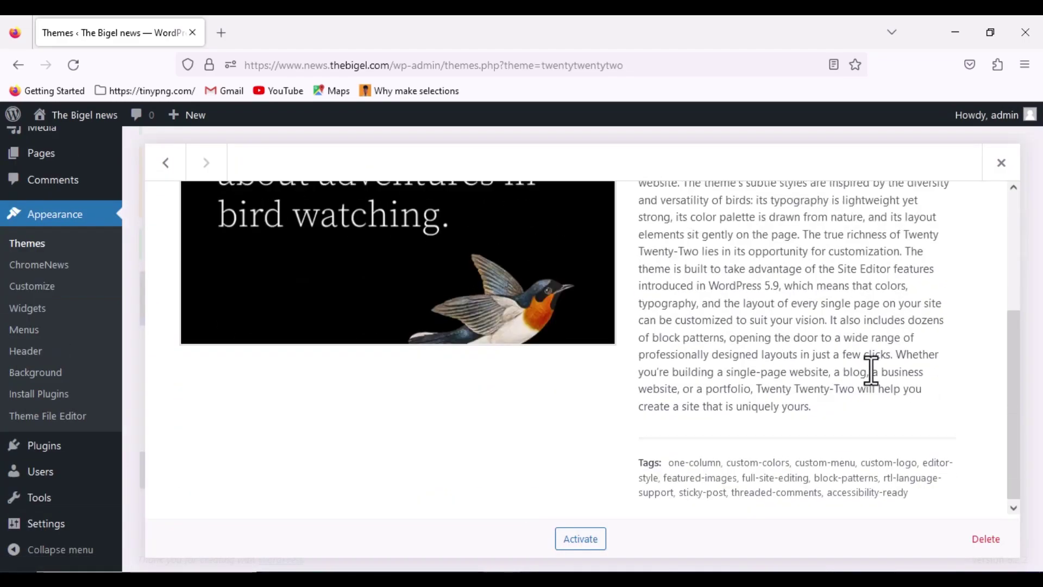
left_click(983, 544)
left_click(589, 376)
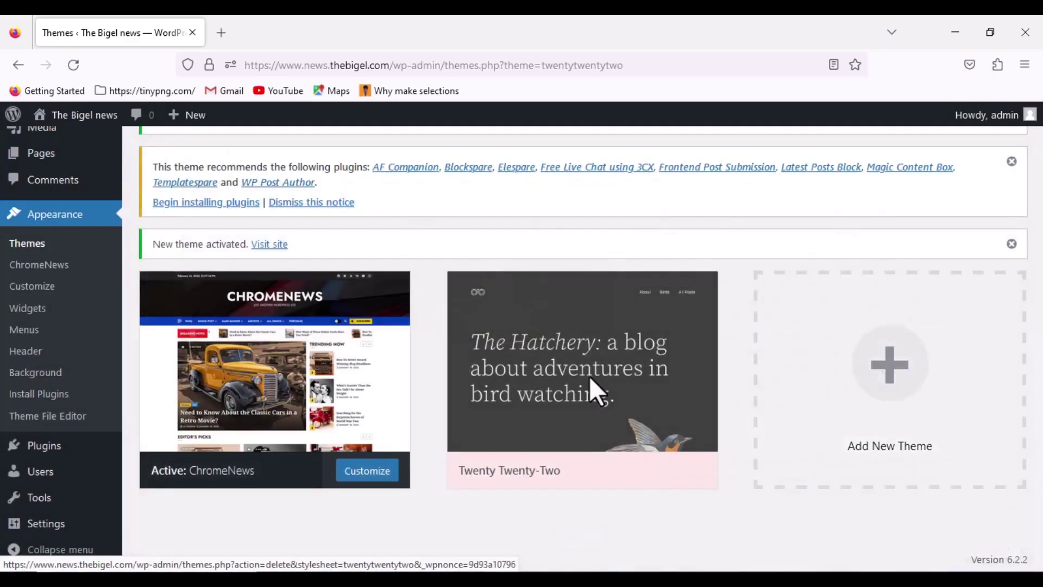
Step: Close the ChromeNews details and start the recommended plugins installer
scroll(524, 368, "down", 5)
scroll(519, 368, "up", 1)
key("Escape")
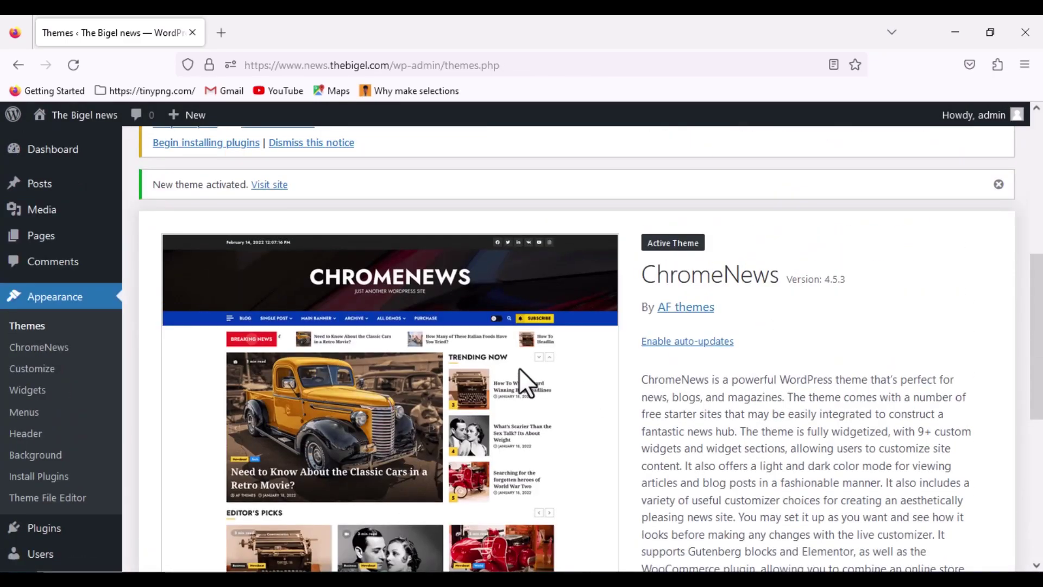
scroll(379, 311, "up", 5)
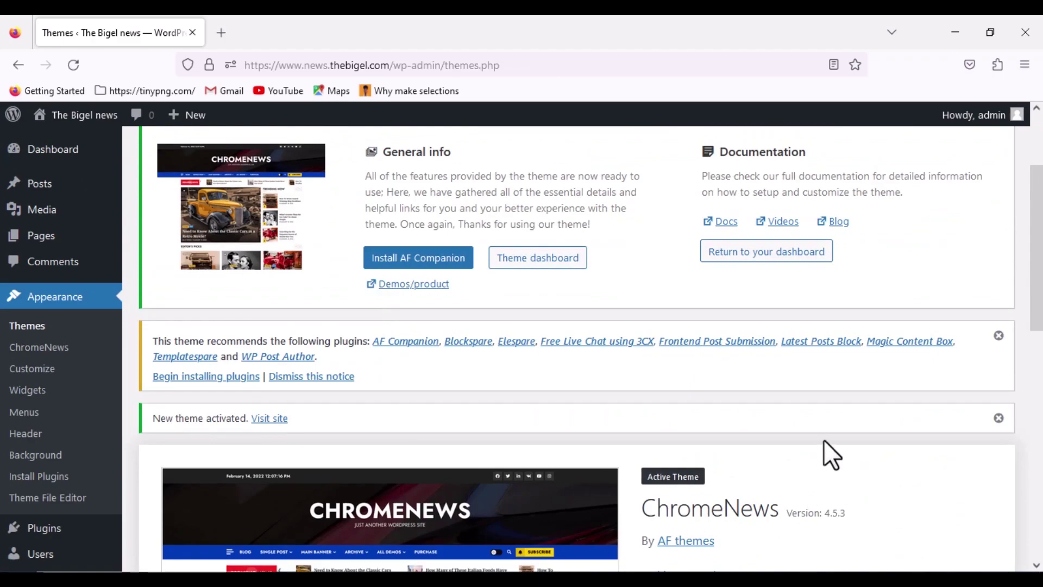
scroll(824, 440, "up", 2)
scroll(824, 440, "down", 4)
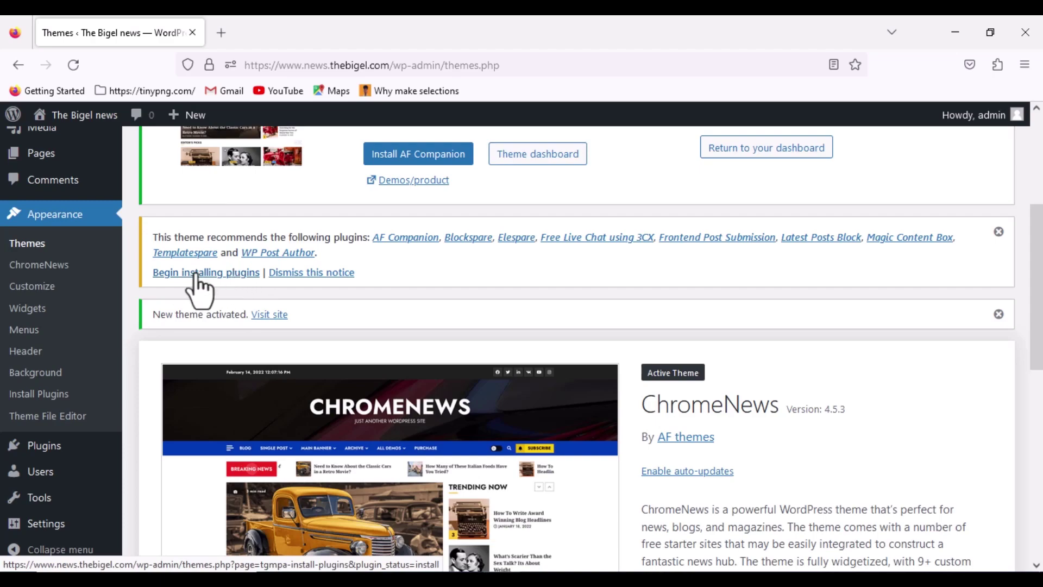
left_click(220, 273)
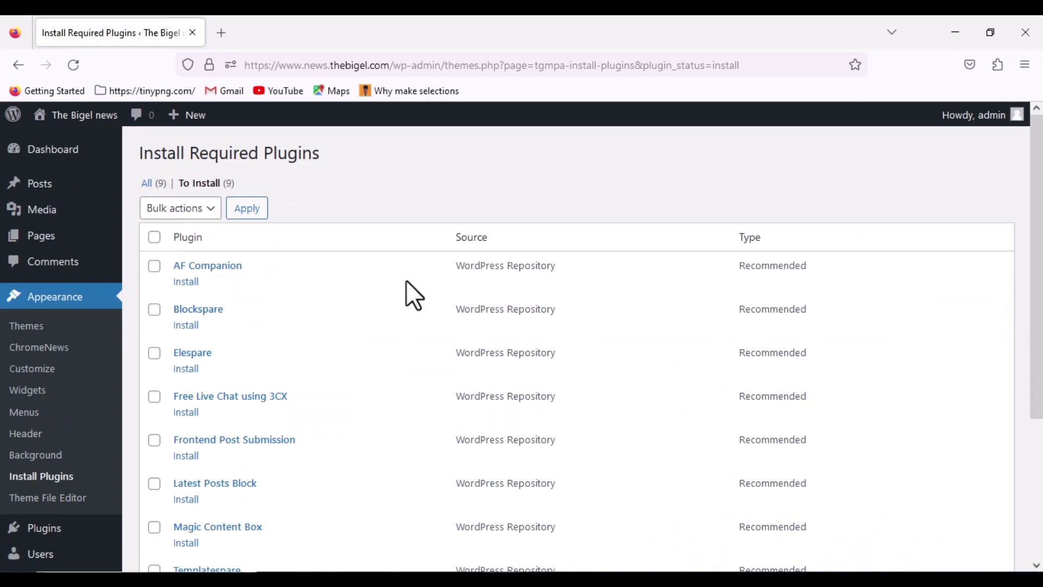
Step: Install the Templatespare plugin from the recommended list and activate it
scroll(646, 256, "down", 4)
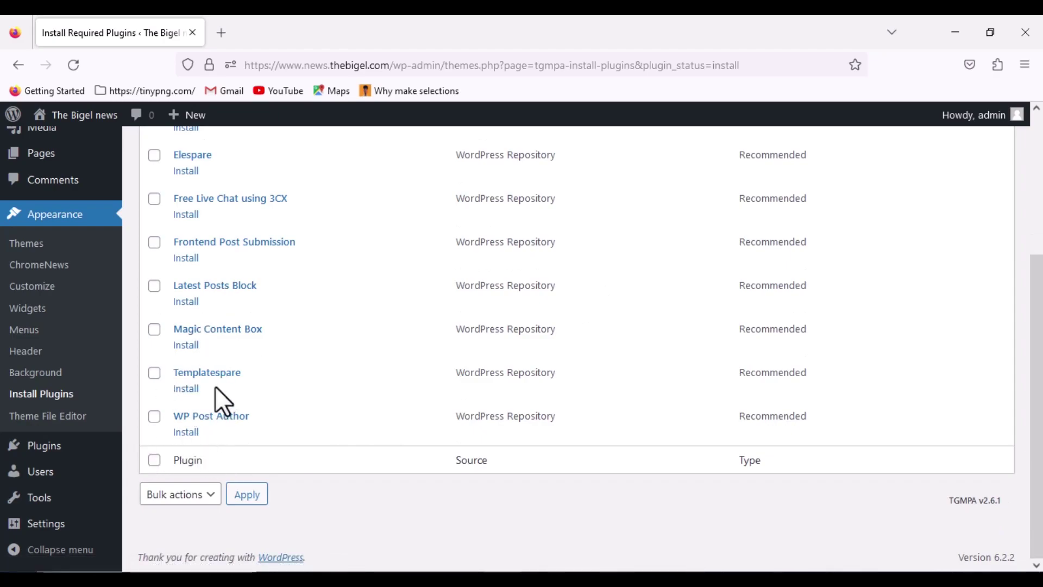
scroll(215, 386, "up", 3)
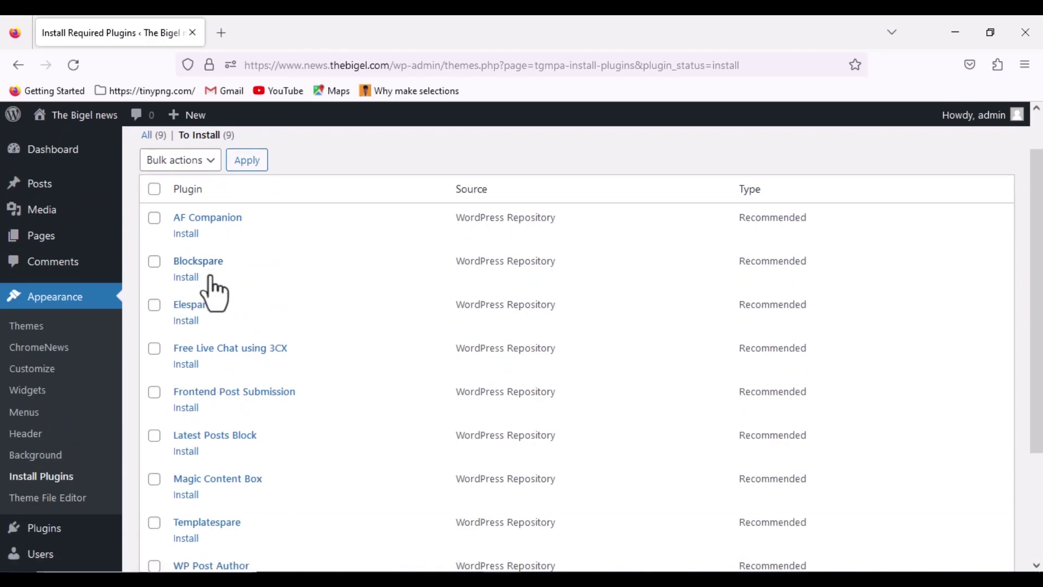
scroll(258, 431, "down", 2)
scroll(292, 245, "down", 2)
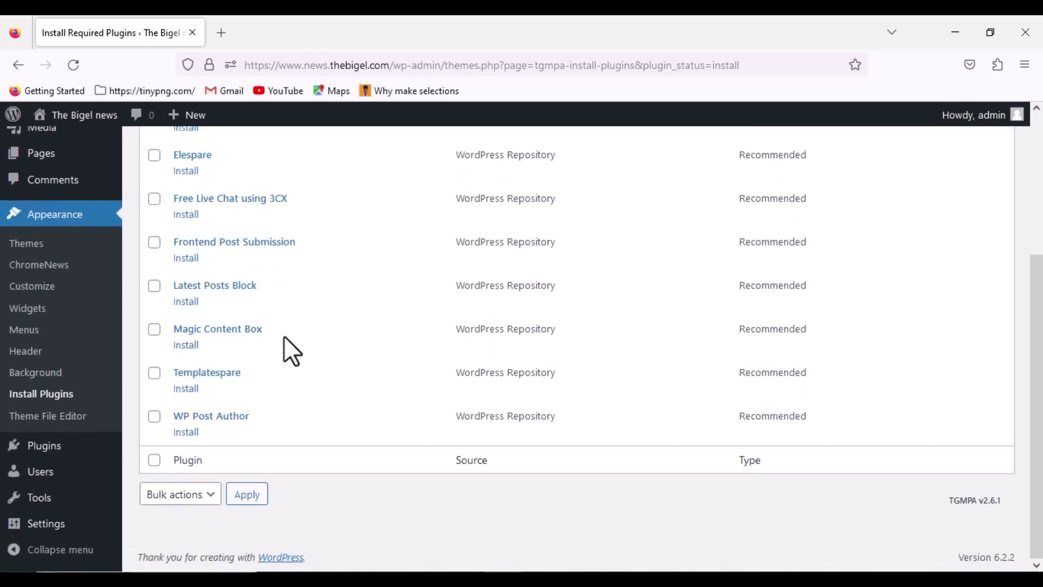
left_click(179, 390)
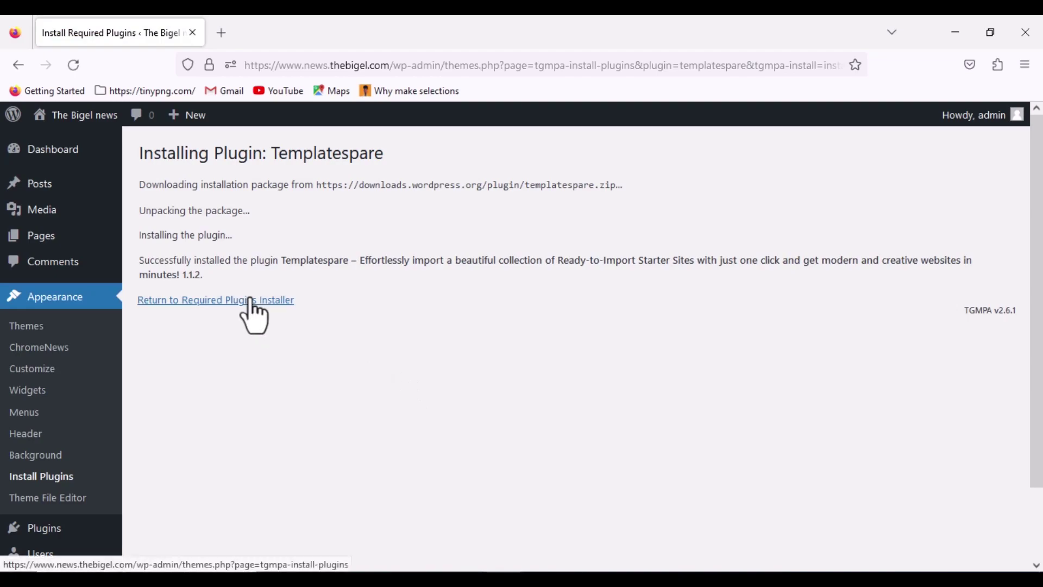
left_click(210, 300)
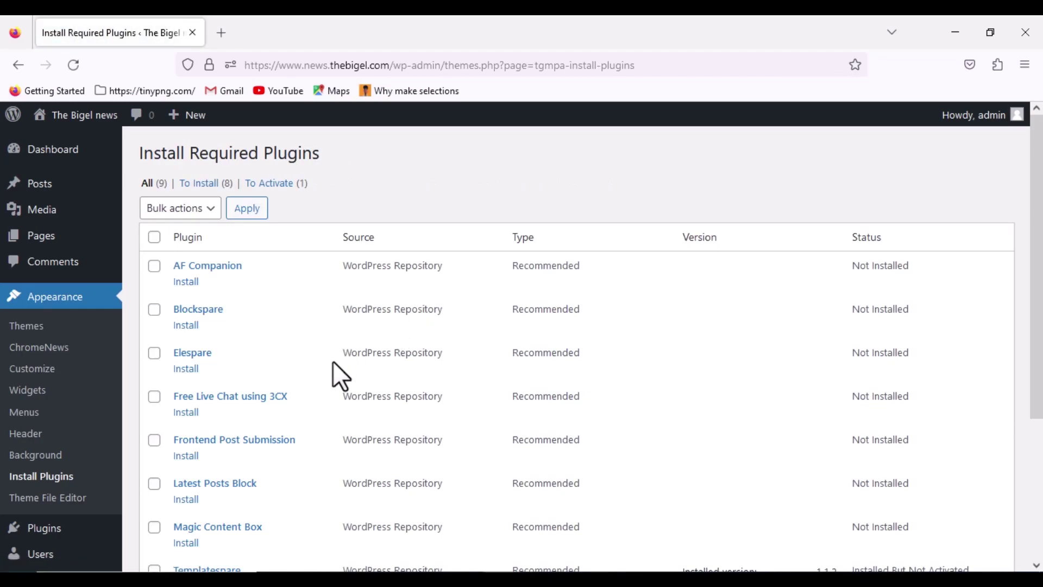
scroll(333, 364, "down", 4)
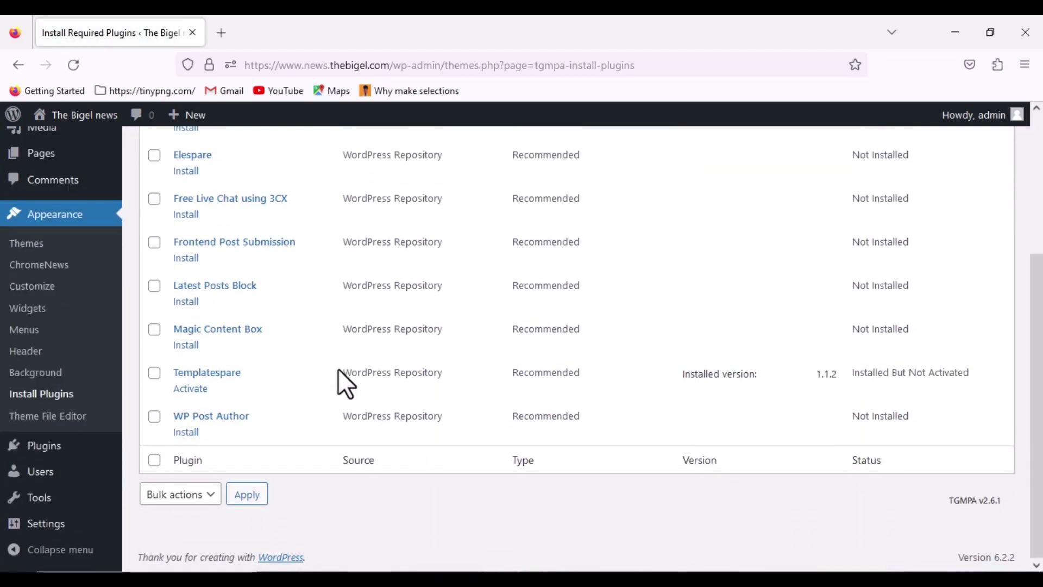
left_click(191, 389)
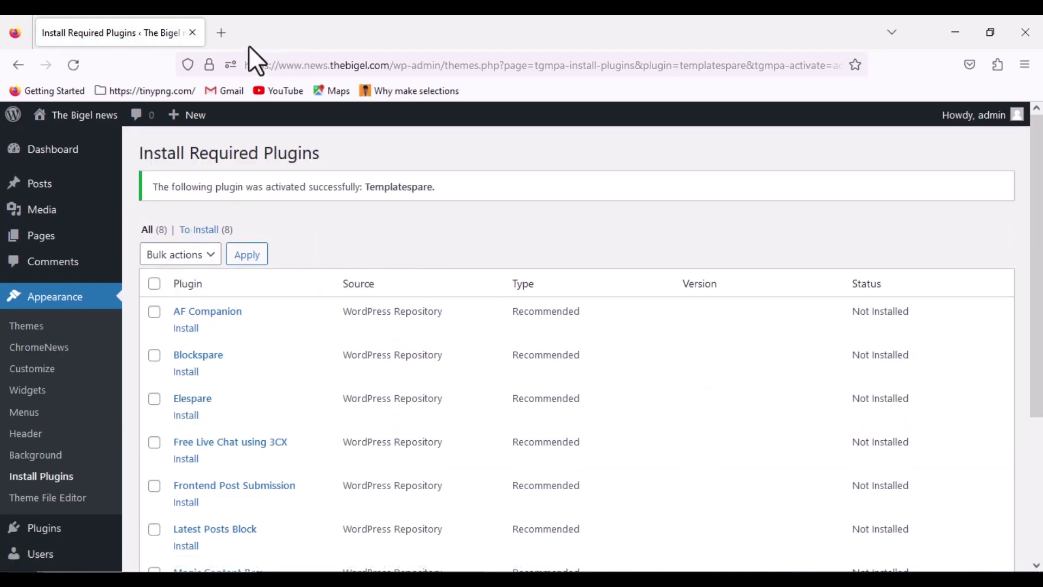
left_click(221, 32)
Step: Copy the site's base address and load the news front page in the new tab
left_click(131, 32)
left_click(264, 65)
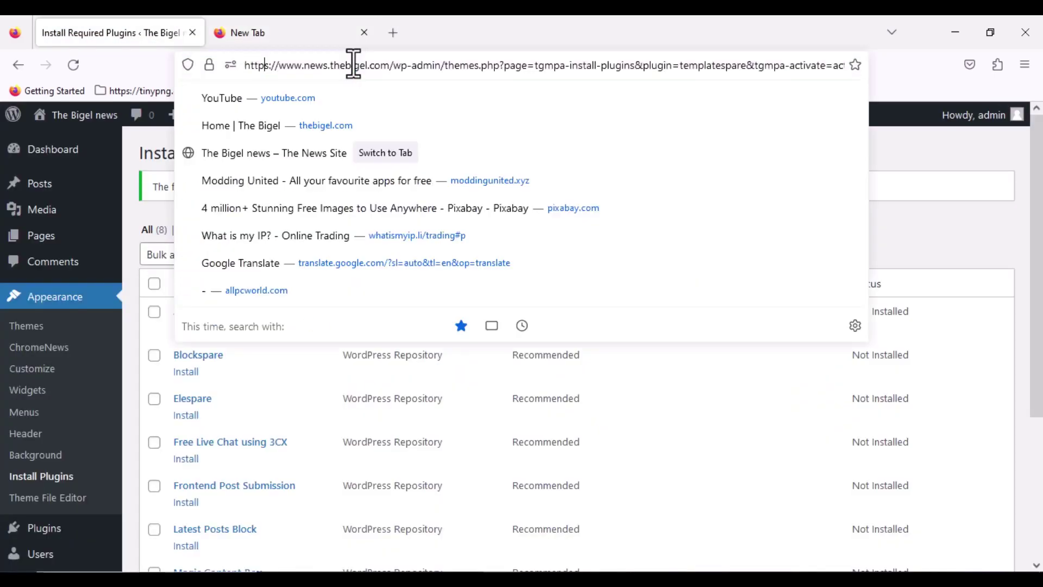
left_click_drag(389, 65, 175, 66)
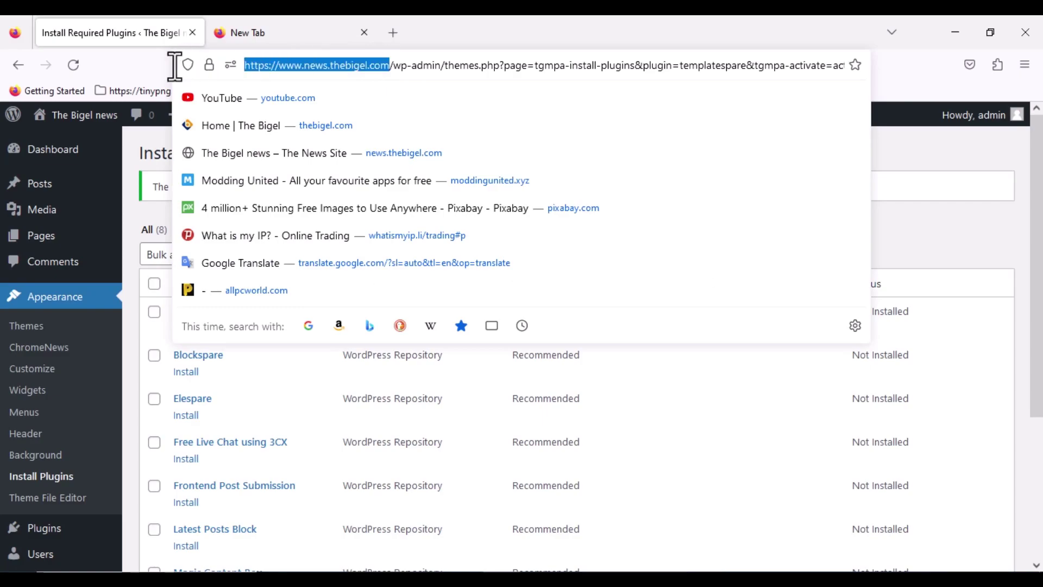
right_click(299, 69)
left_click(337, 153)
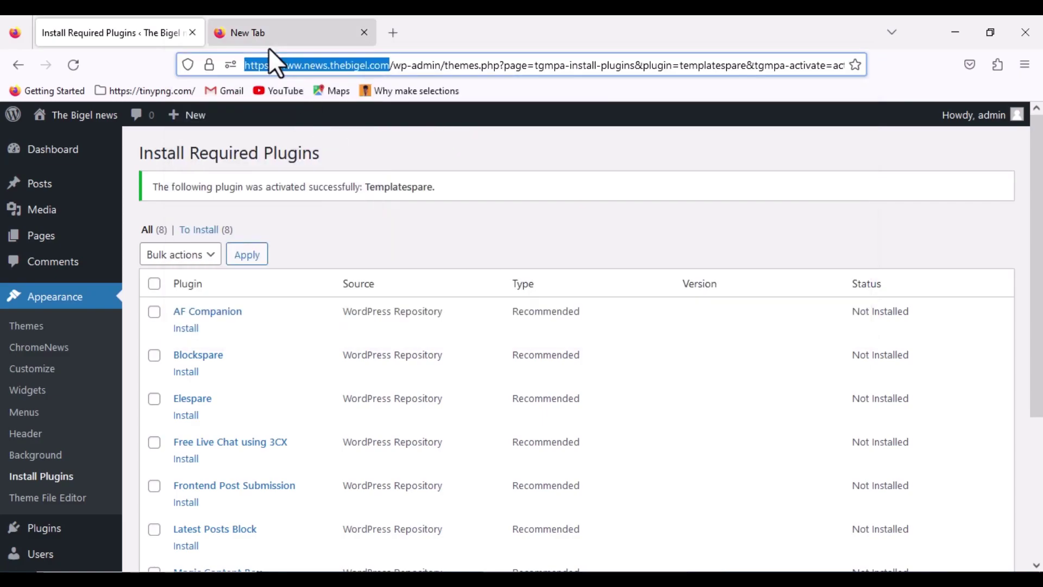
left_click(268, 47)
right_click(269, 71)
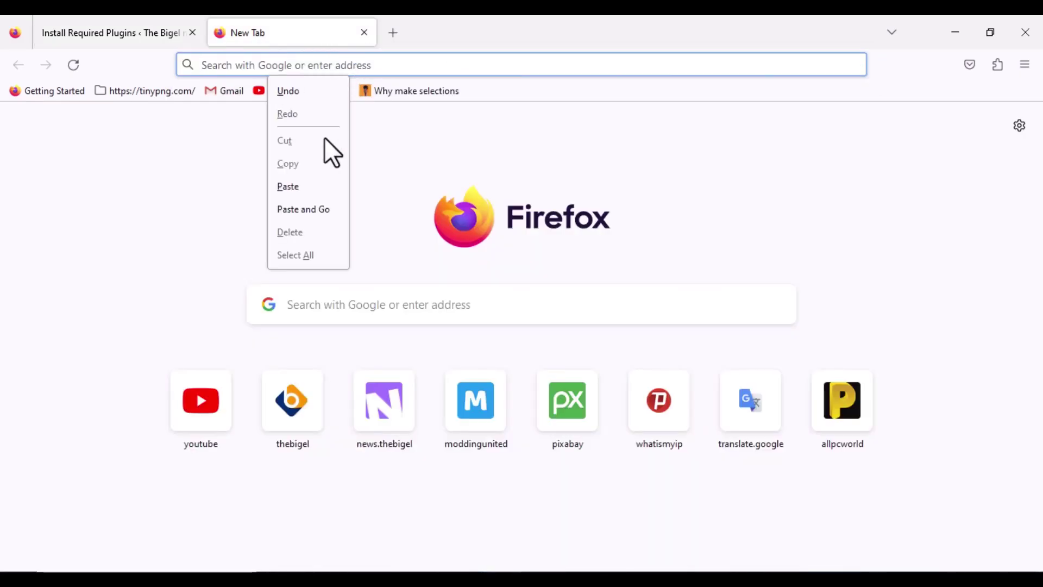
left_click(287, 187)
left_click(292, 89)
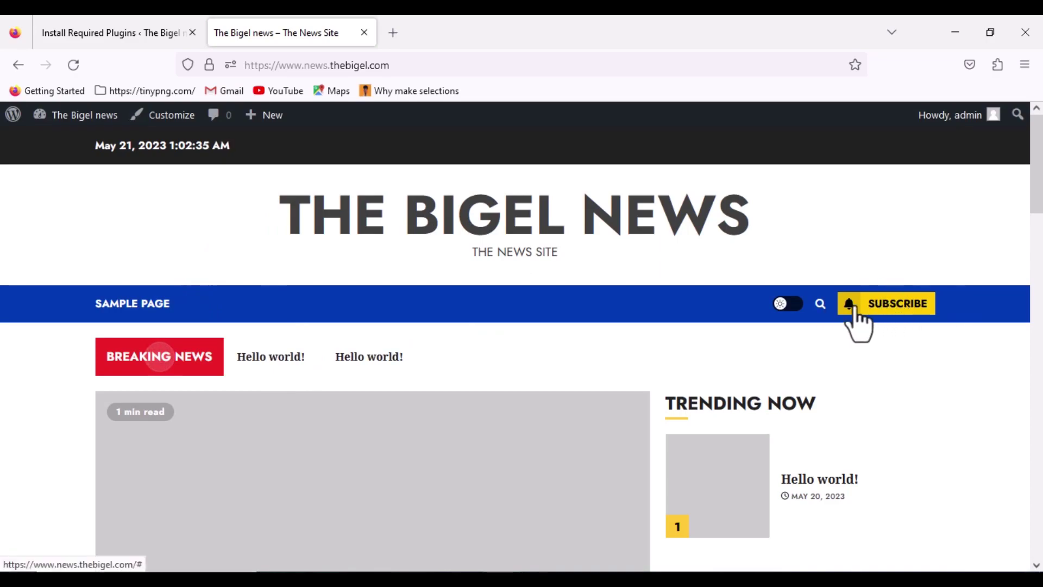
Step: Toggle dark mode on and off, then scroll through the Breaking News and Trending Now sections
left_click(785, 304)
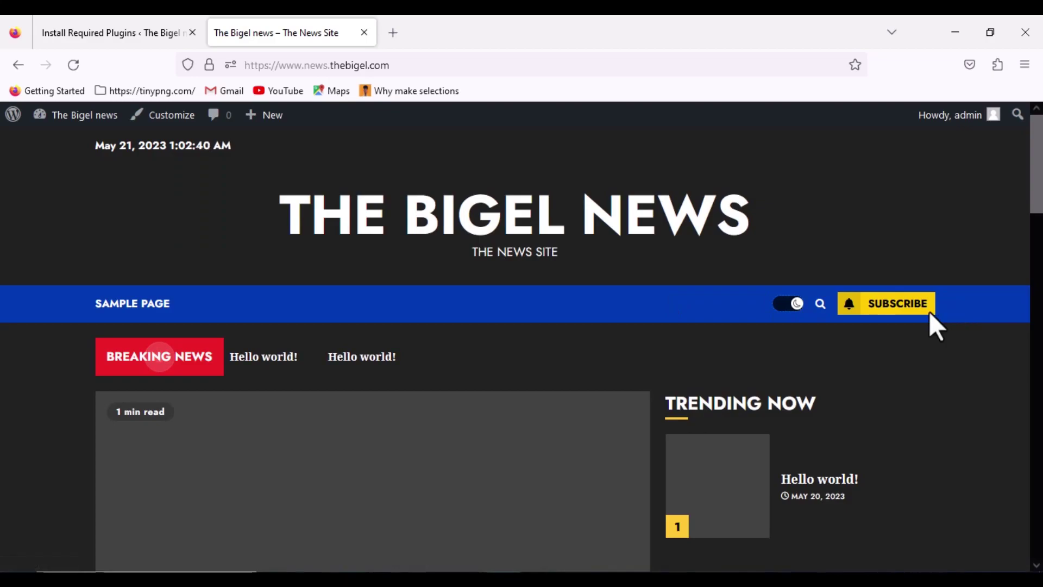
left_click(796, 304)
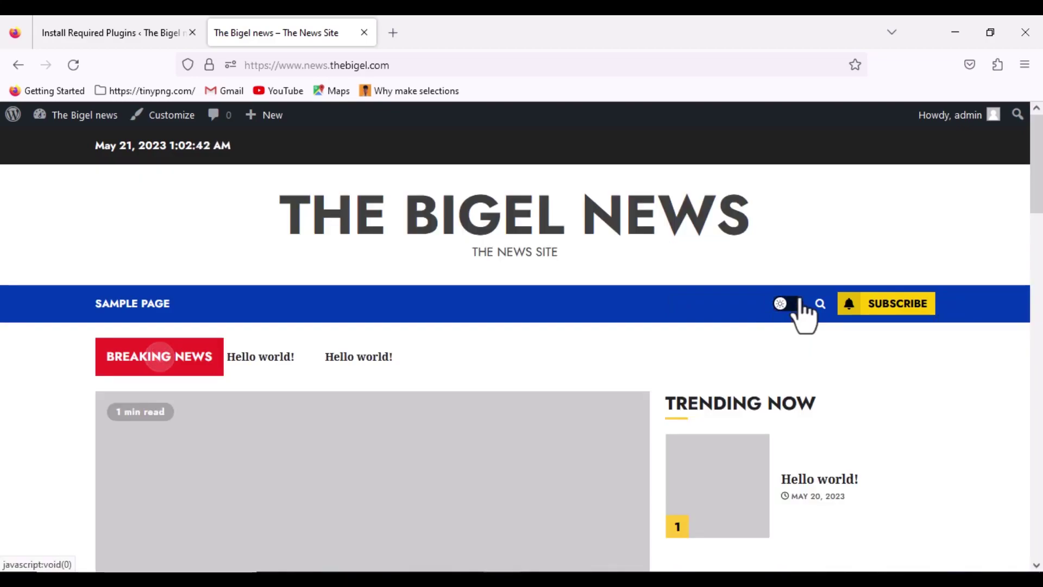
scroll(962, 250, "down", 4)
scroll(945, 253, "down", 15)
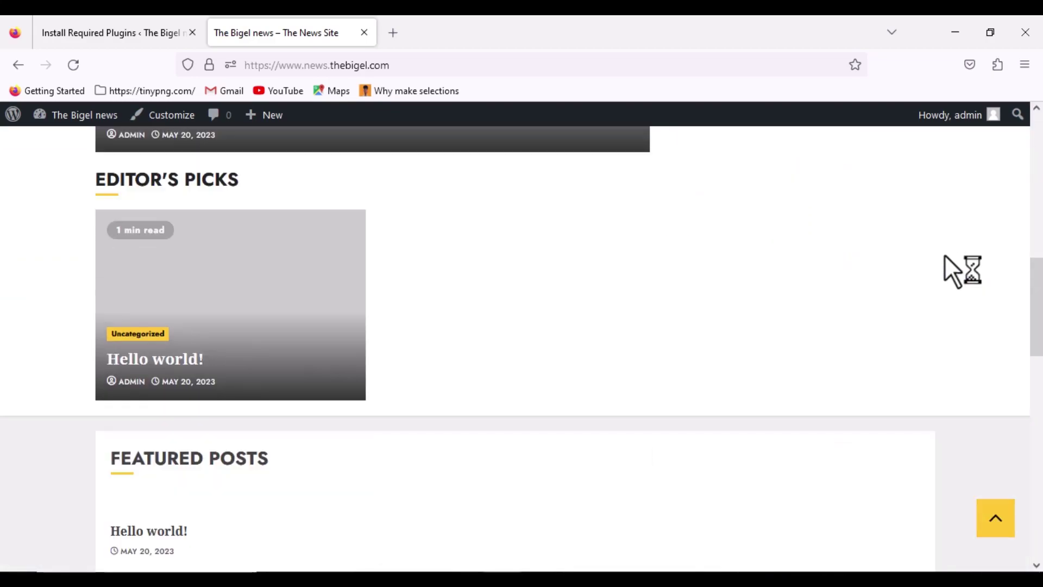
scroll(945, 258, "down", 9)
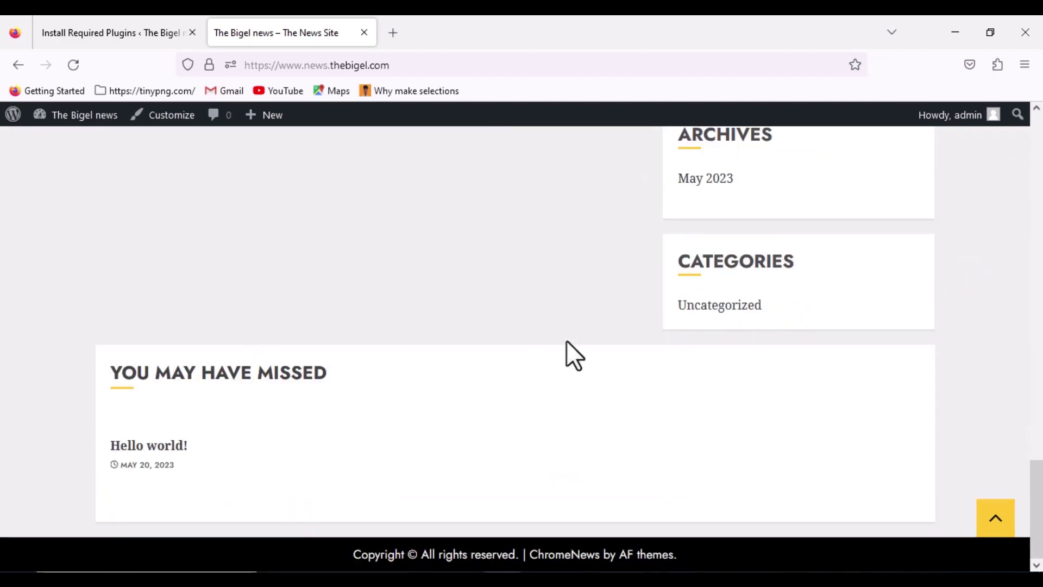
scroll(686, 292, "up", 20)
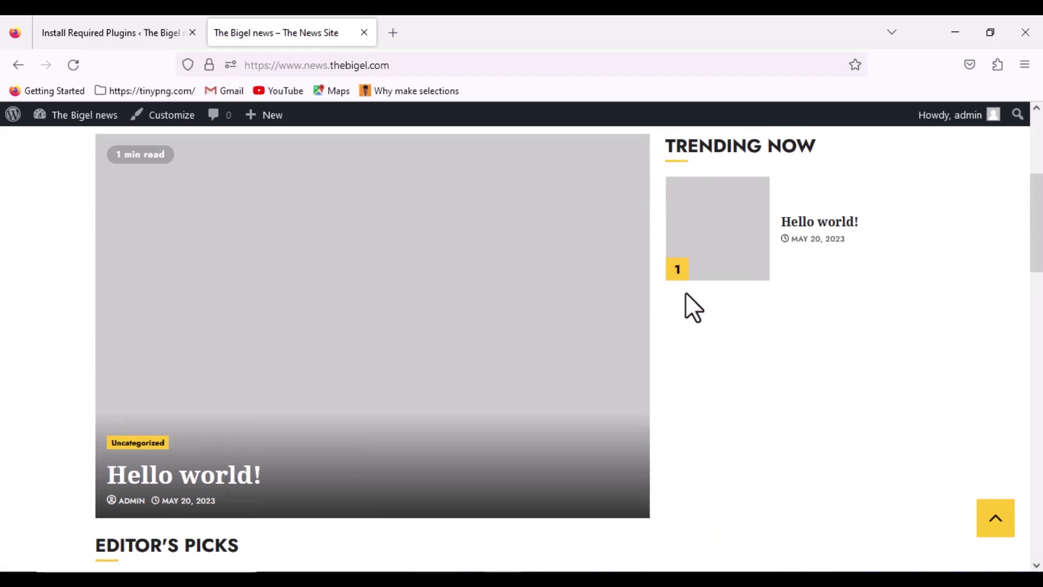
scroll(686, 293, "up", 5)
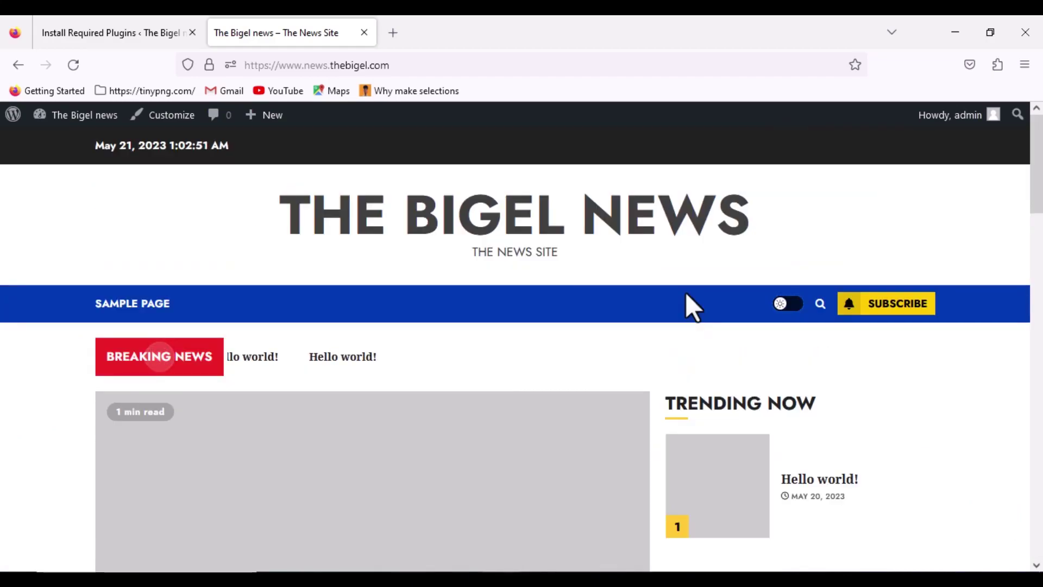
scroll(683, 223, "down", 7)
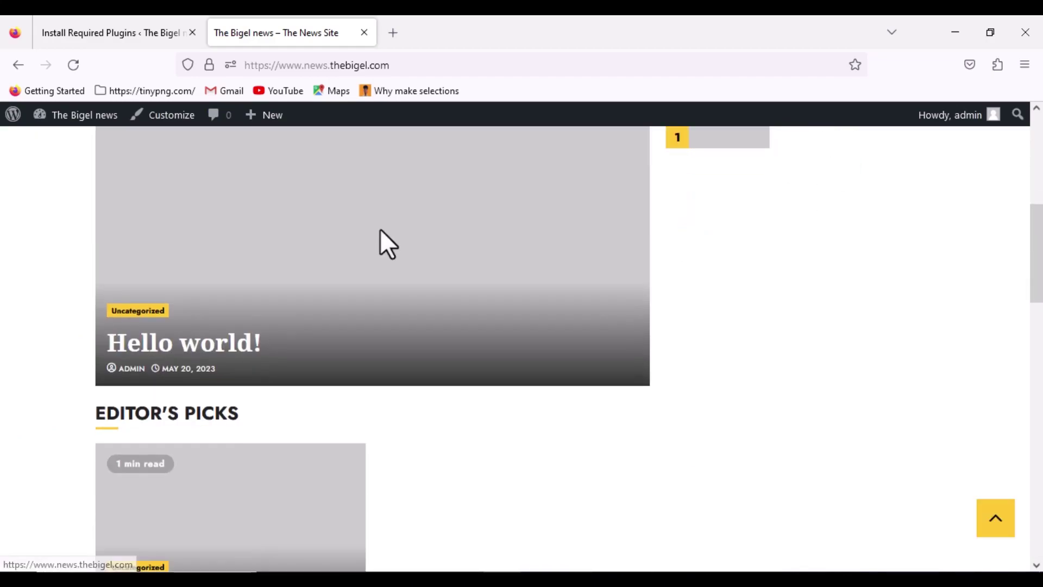
scroll(947, 211, "down", 6)
scroll(524, 408, "down", 16)
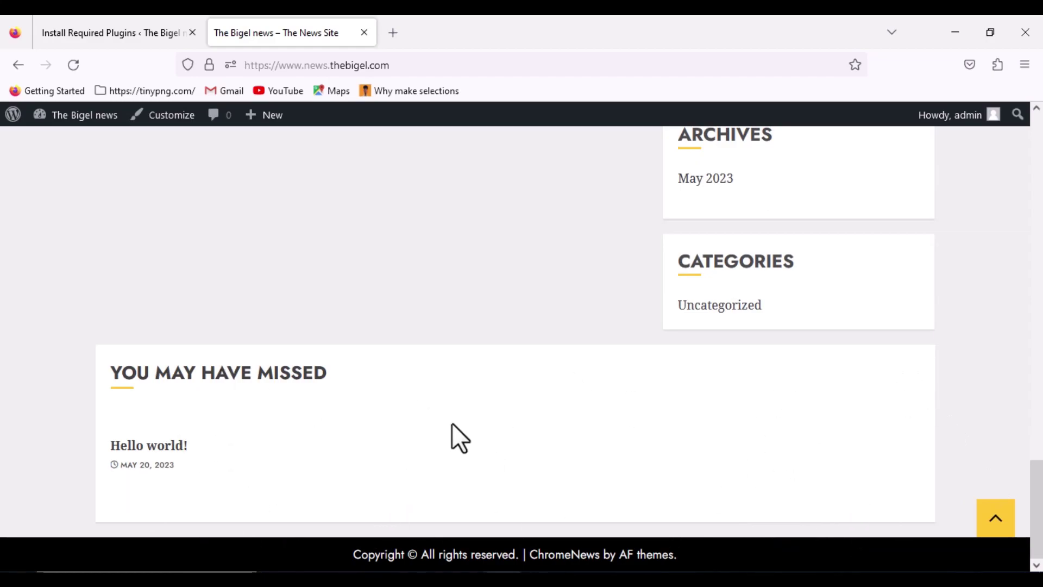
scroll(562, 410, "up", 20)
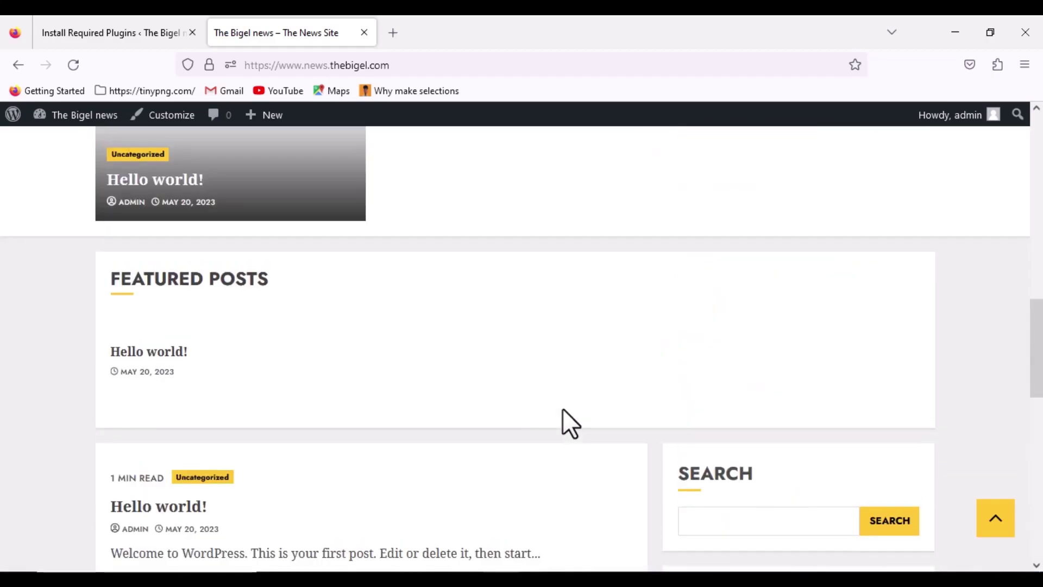
scroll(562, 409, "up", 8)
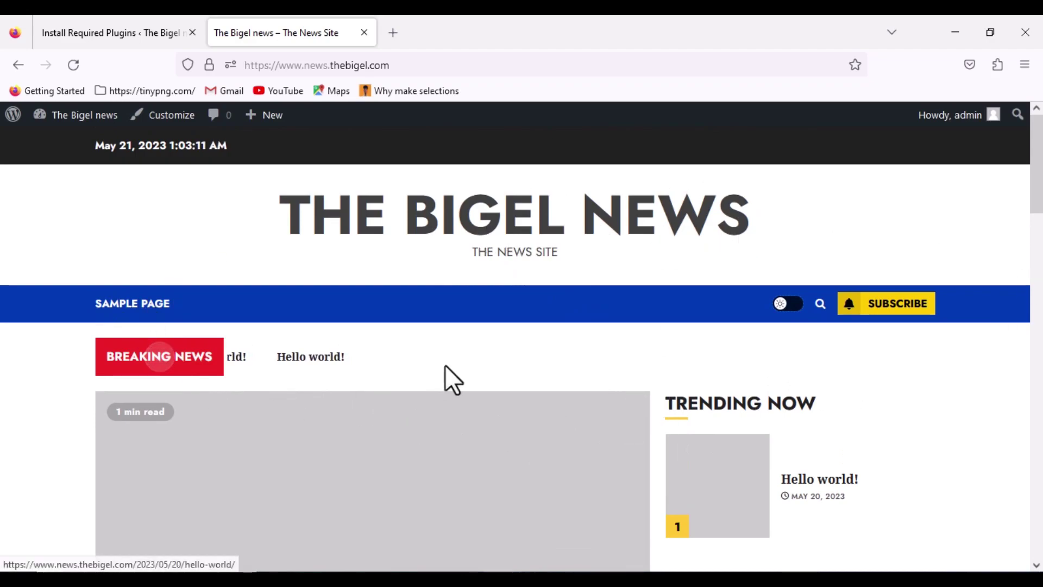
scroll(636, 367, "down", 3)
scroll(636, 366, "up", 3)
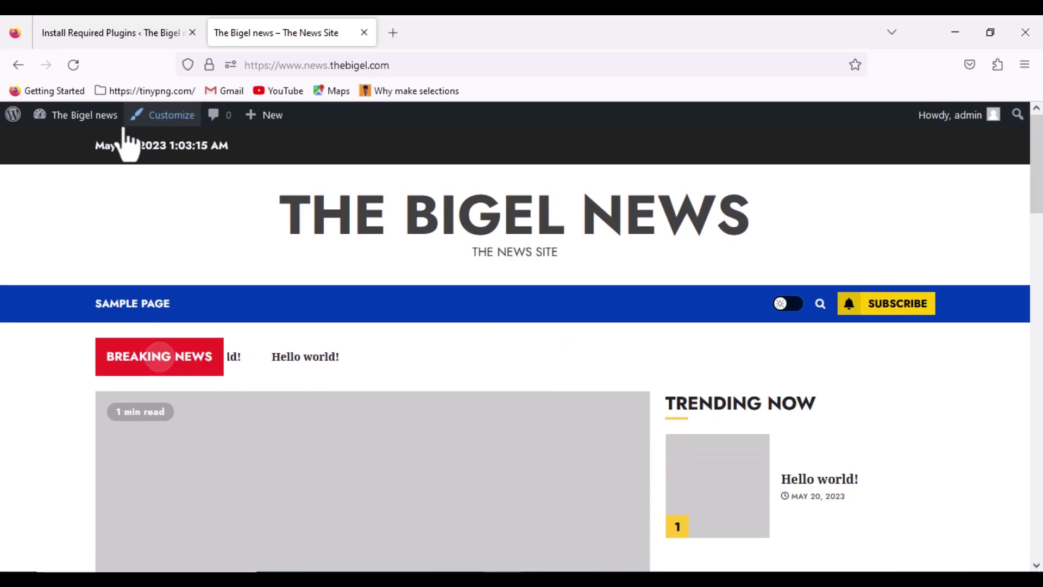
Step: Return to the site's front page and launch the Customizer from the admin bar
left_click(129, 17)
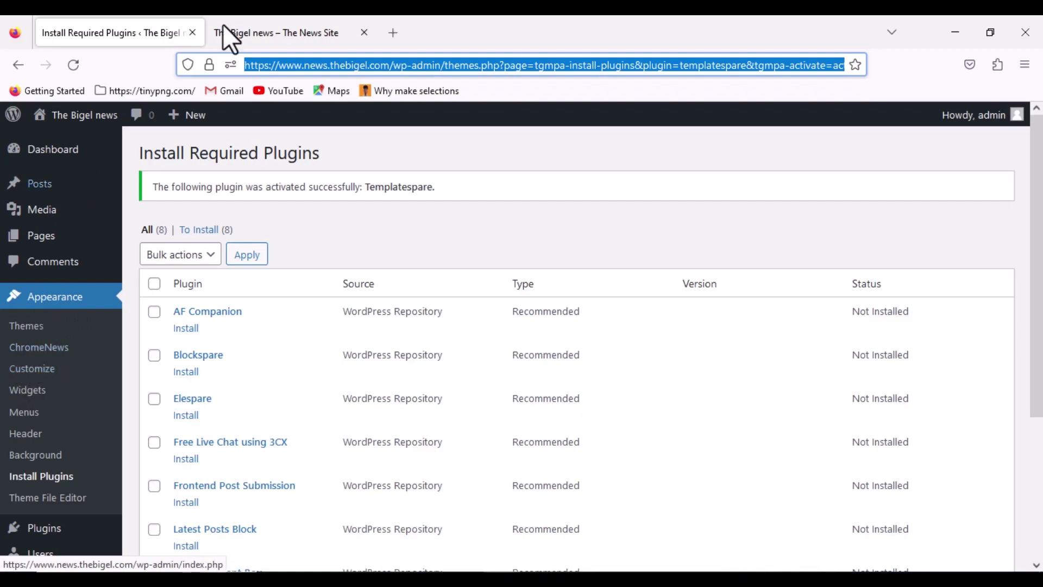
left_click(258, 22)
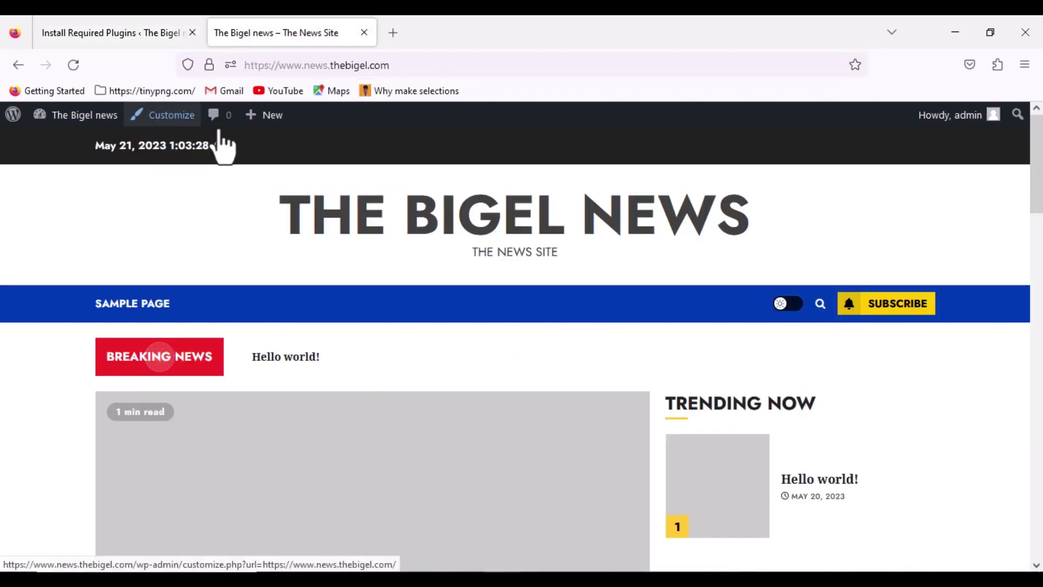
left_click(157, 114)
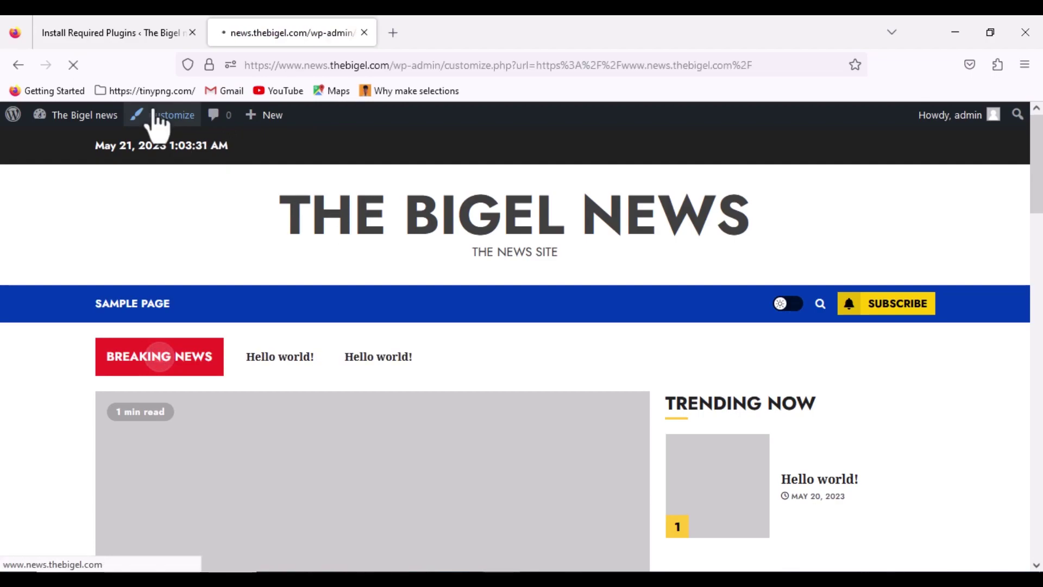
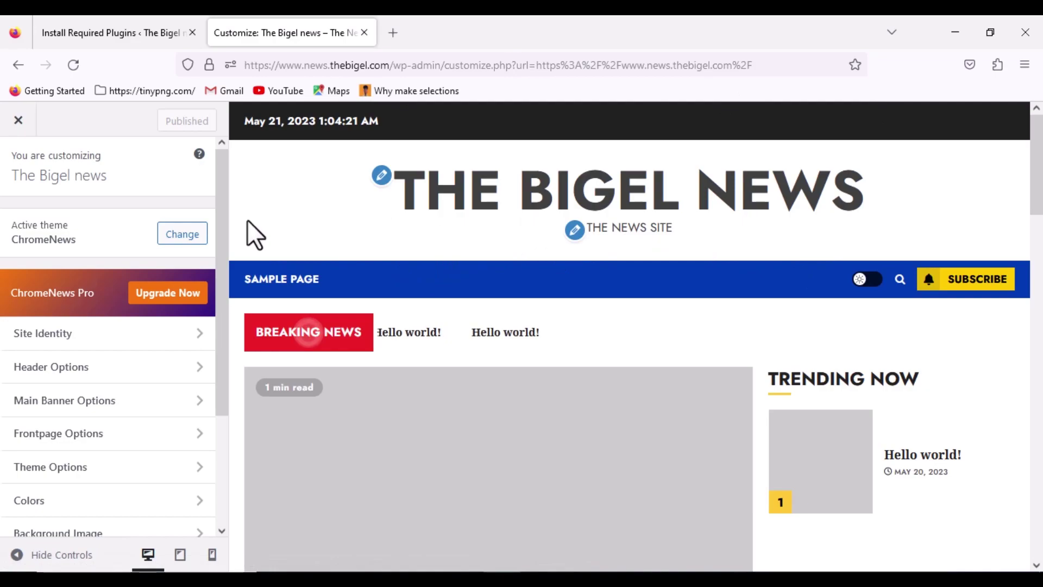
Step: Open Header Options > Header Settings in the Customizer
scroll(788, 245, "down", 10)
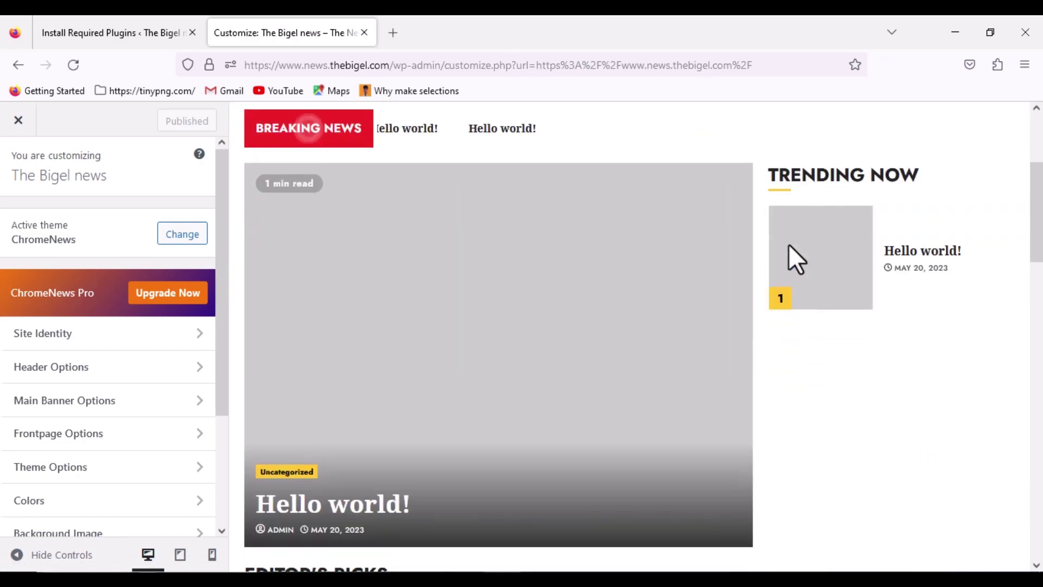
scroll(774, 263, "down", 10)
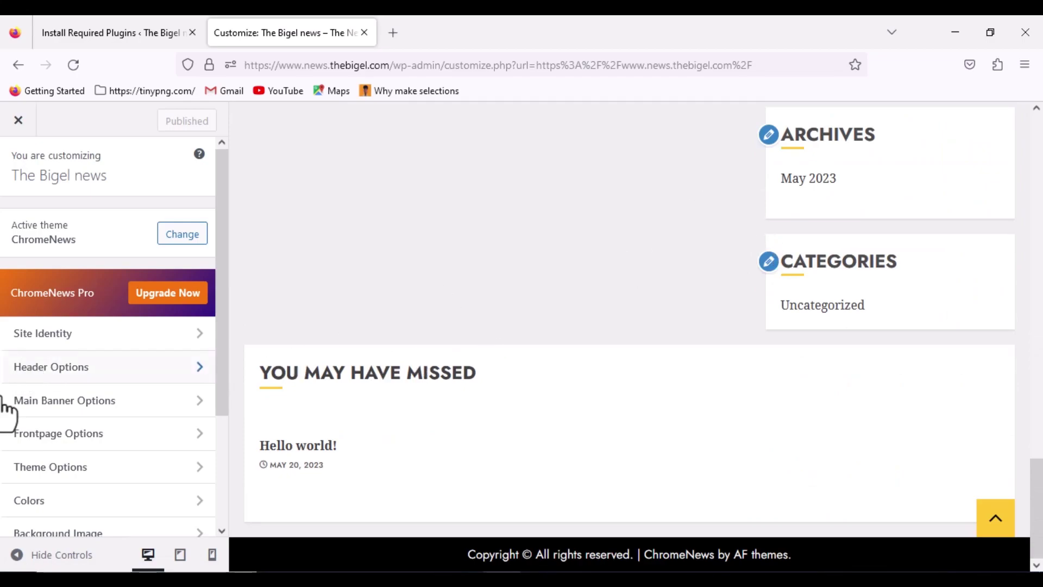
scroll(123, 366, "down", 3)
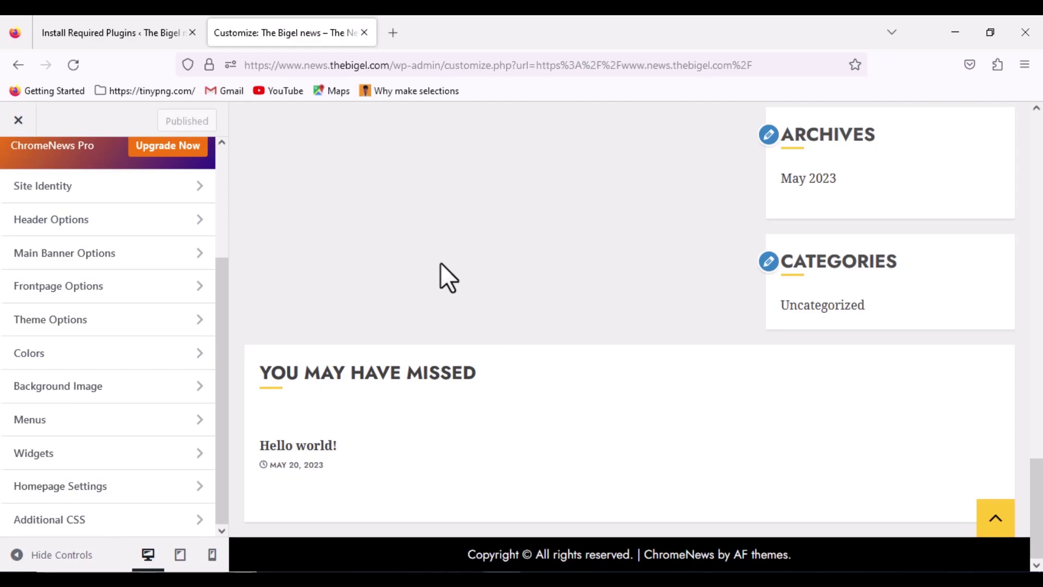
scroll(440, 263, "up", 20)
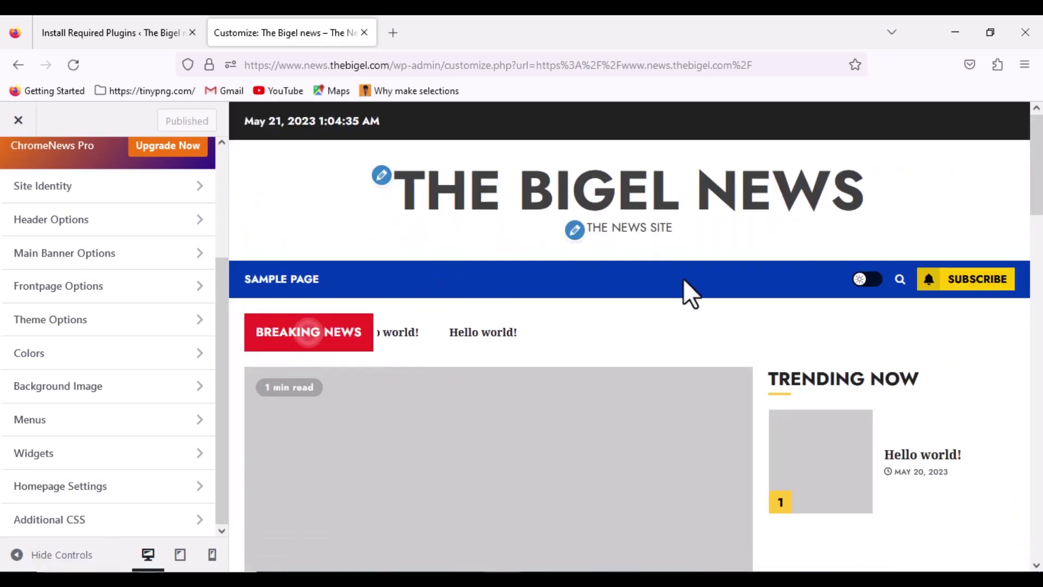
scroll(679, 321, "down", 10)
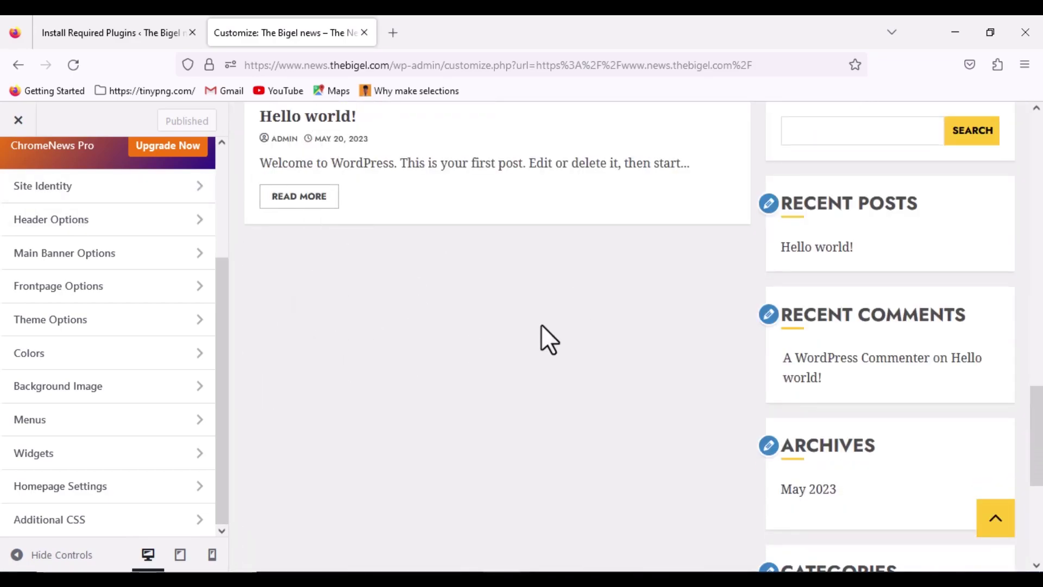
scroll(679, 353, "down", 5)
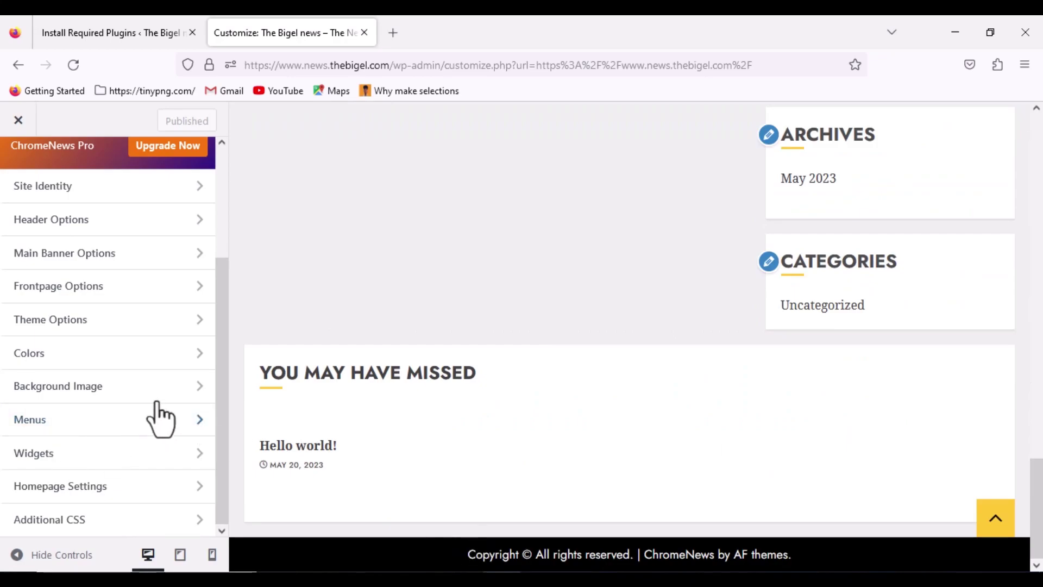
scroll(76, 333, "up", 3)
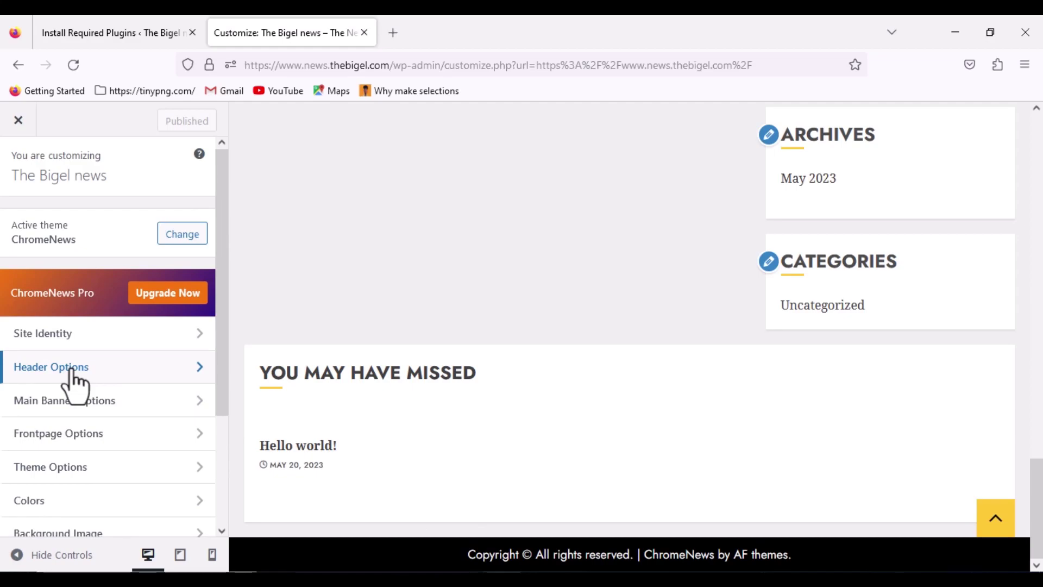
left_click(70, 369)
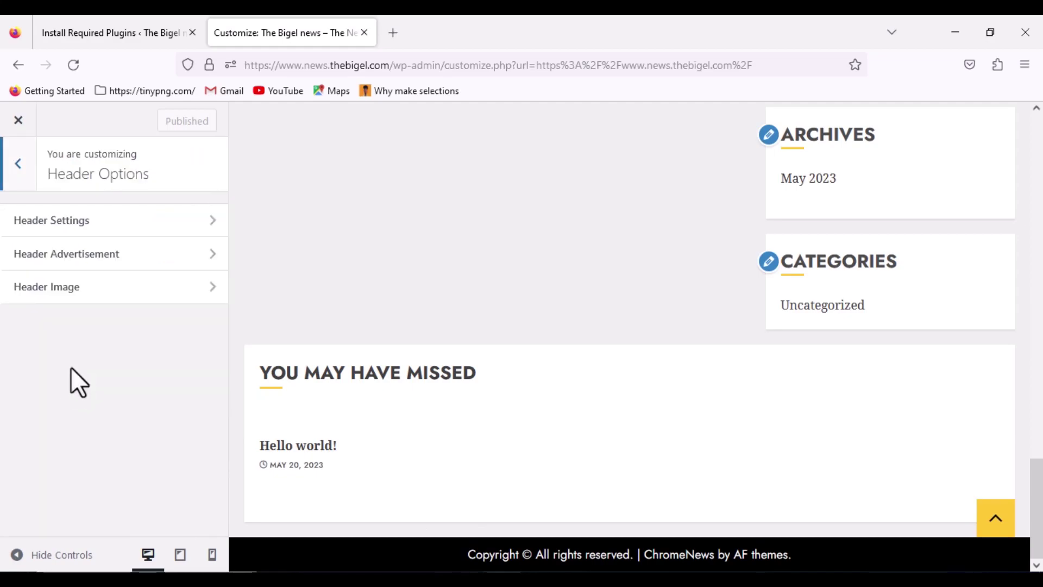
left_click(104, 233)
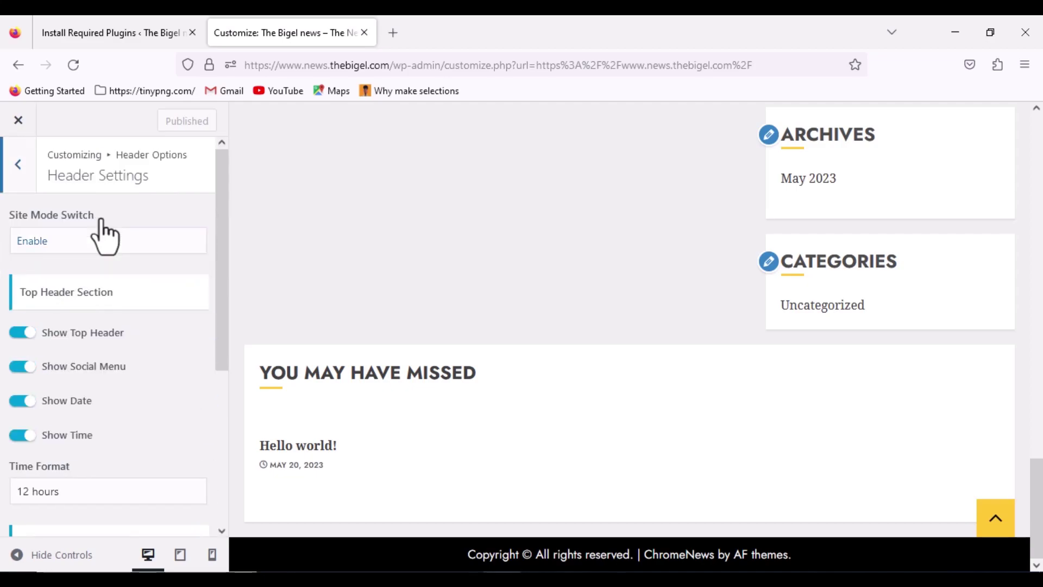
Step: Toggle Show Time off and back on, then switch off Show Top Header
scroll(436, 331, "up", 15)
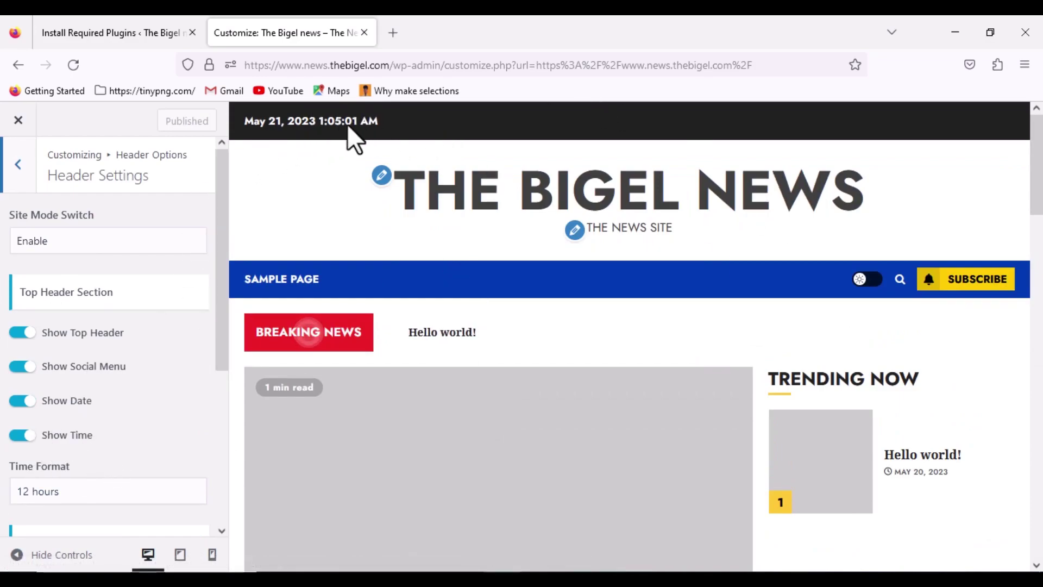
double_click(290, 128)
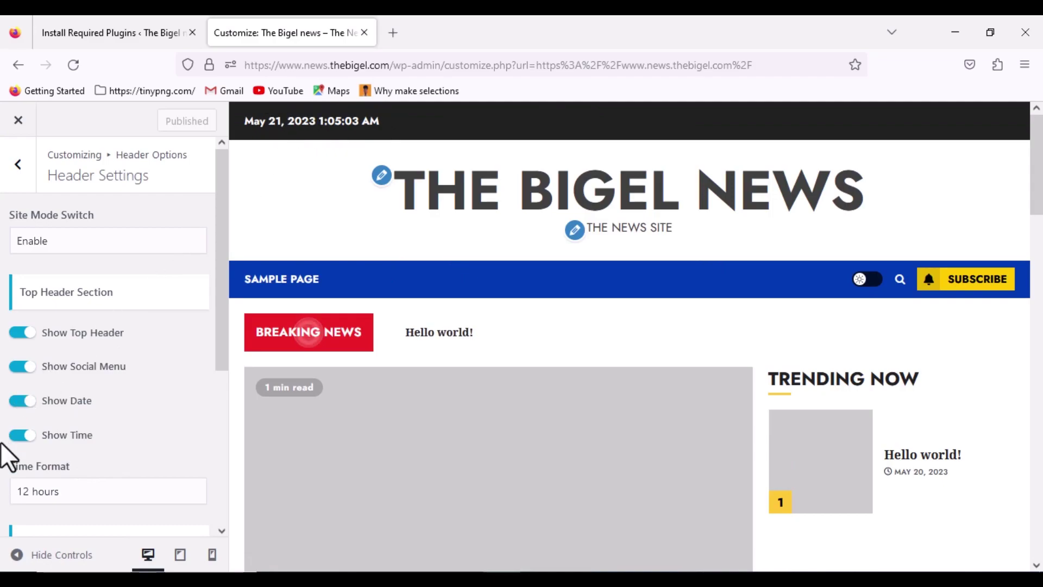
left_click(25, 441)
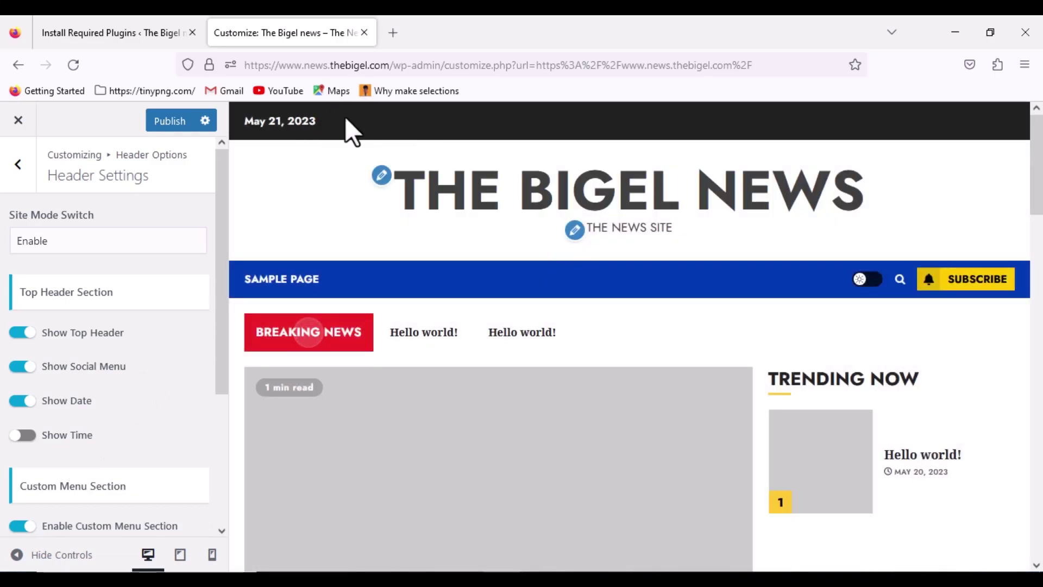
left_click_drag(254, 121, 293, 109)
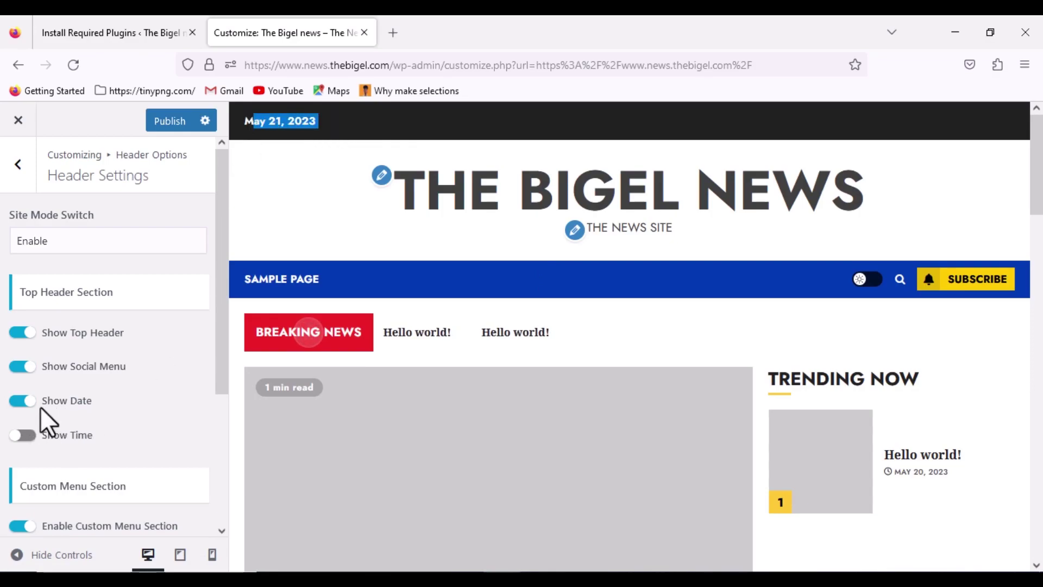
scroll(506, 282, "down", 5)
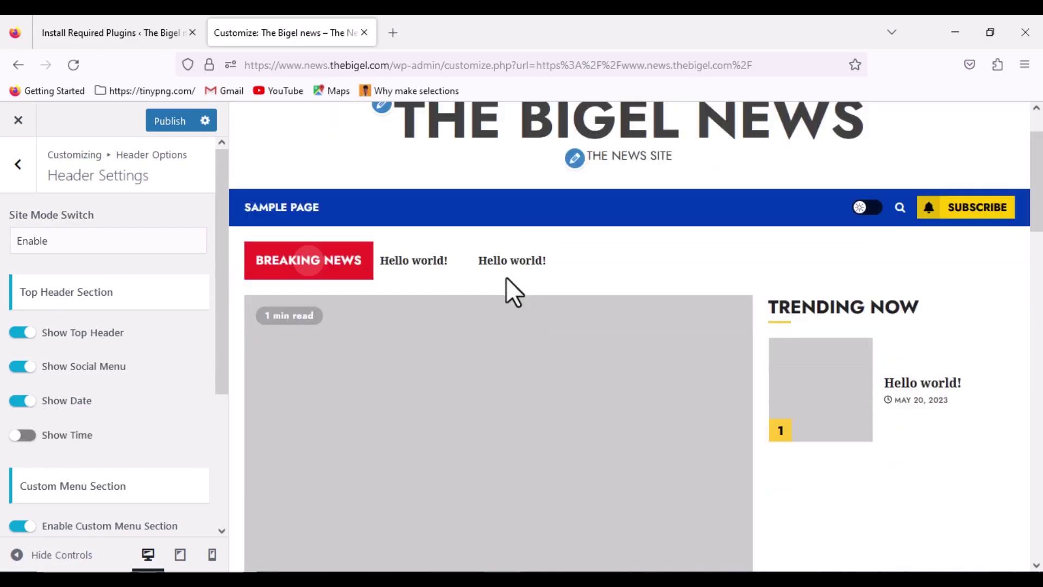
scroll(506, 286, "up", 5)
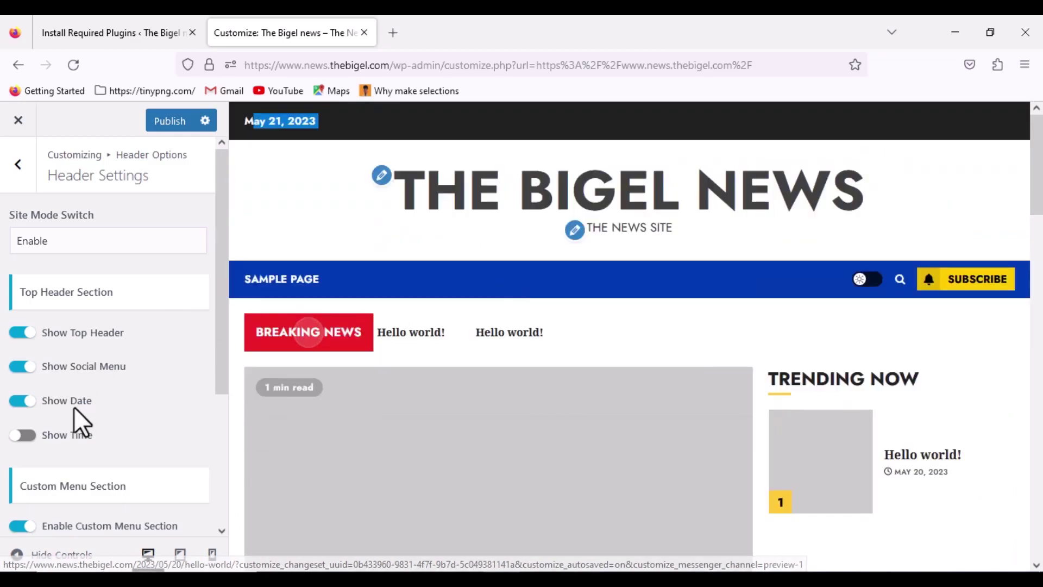
left_click(23, 436)
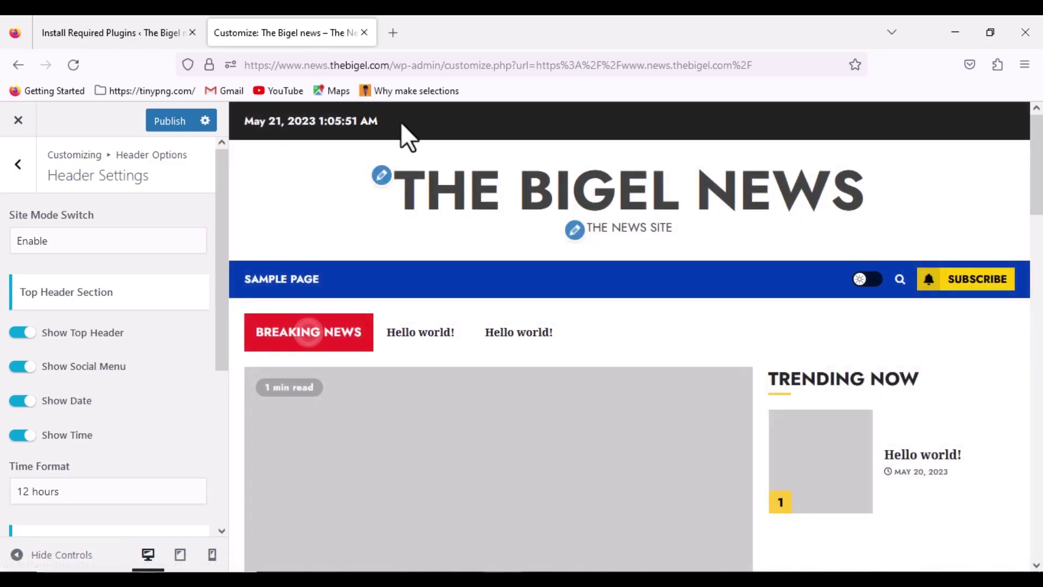
left_click(24, 332)
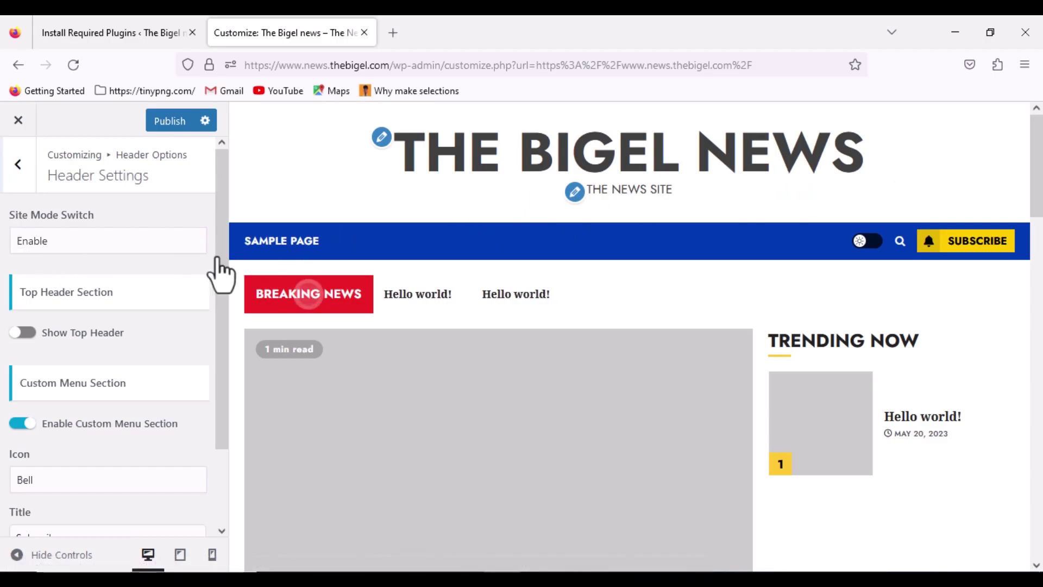
Step: Look over the Header Advertisement settings, then return to the Header Options list
left_click(16, 185)
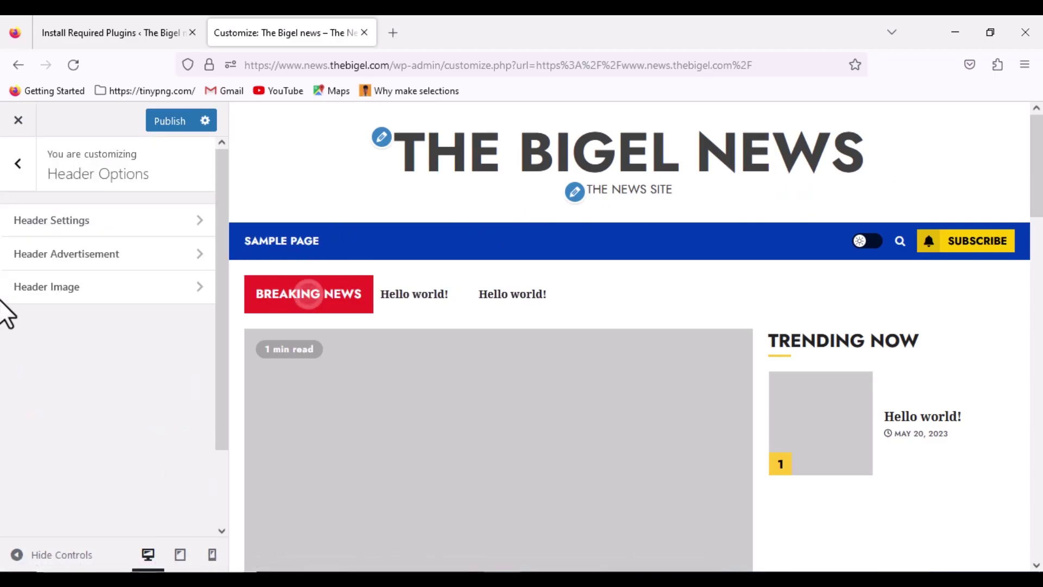
left_click(104, 262)
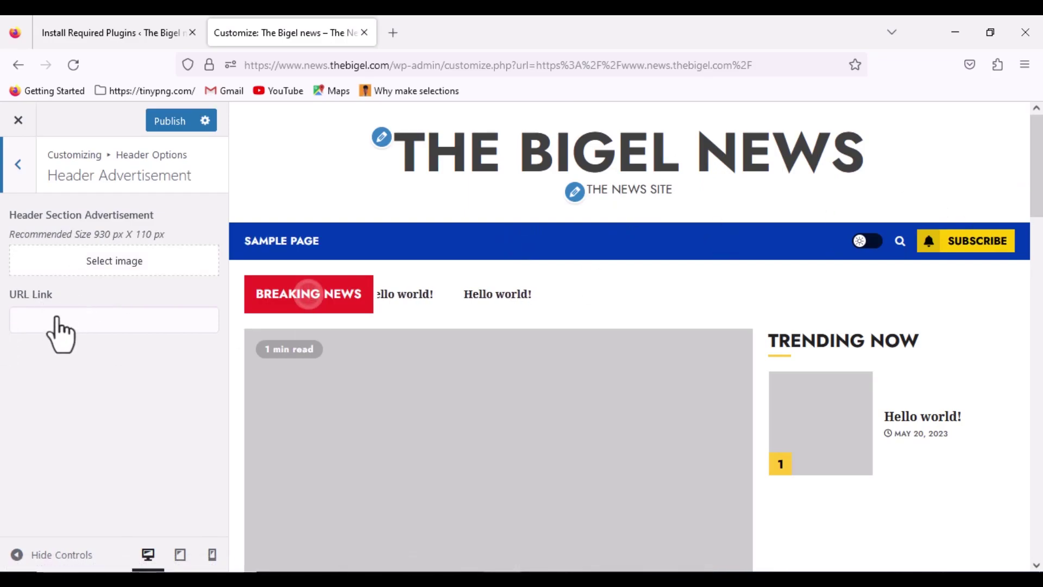
left_click(80, 325)
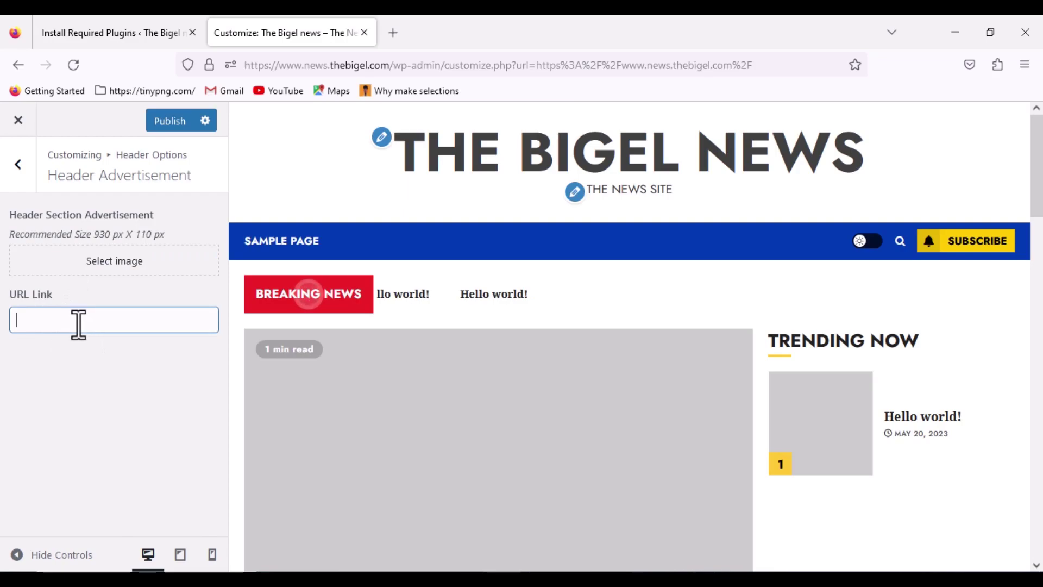
scroll(643, 372, "down", 5)
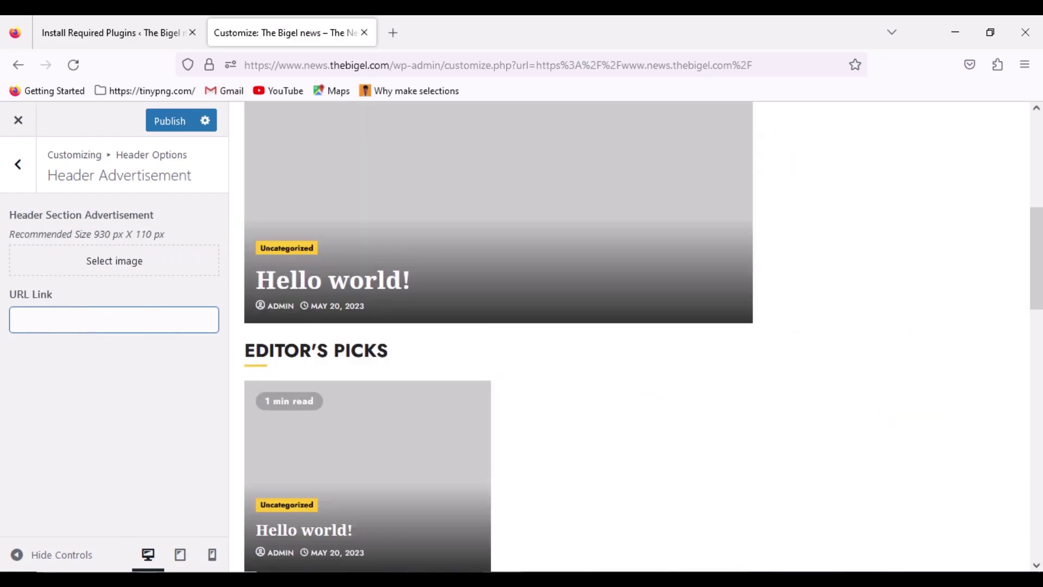
left_click(21, 169)
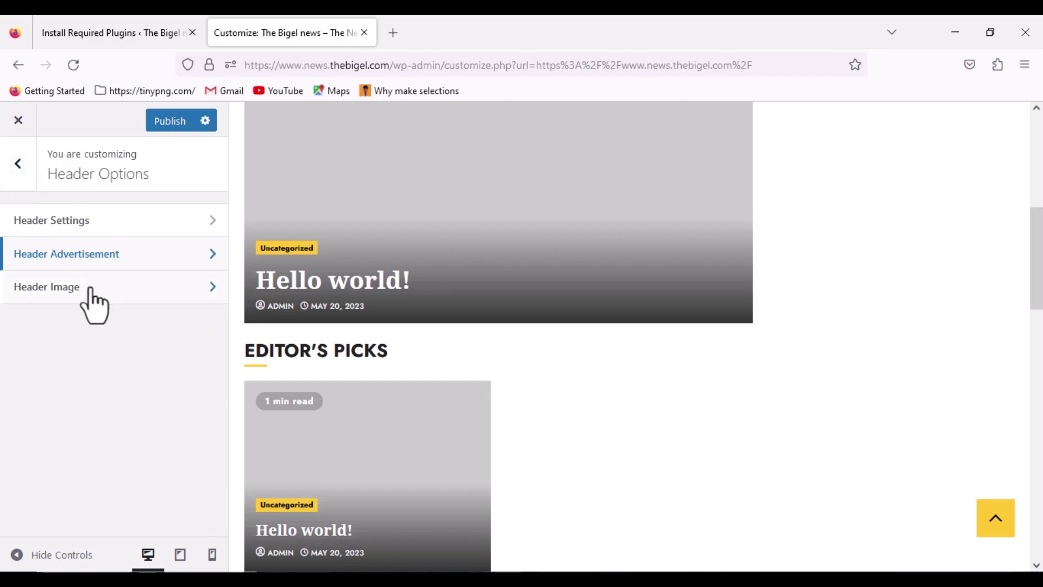
scroll(785, 261, "up", 5)
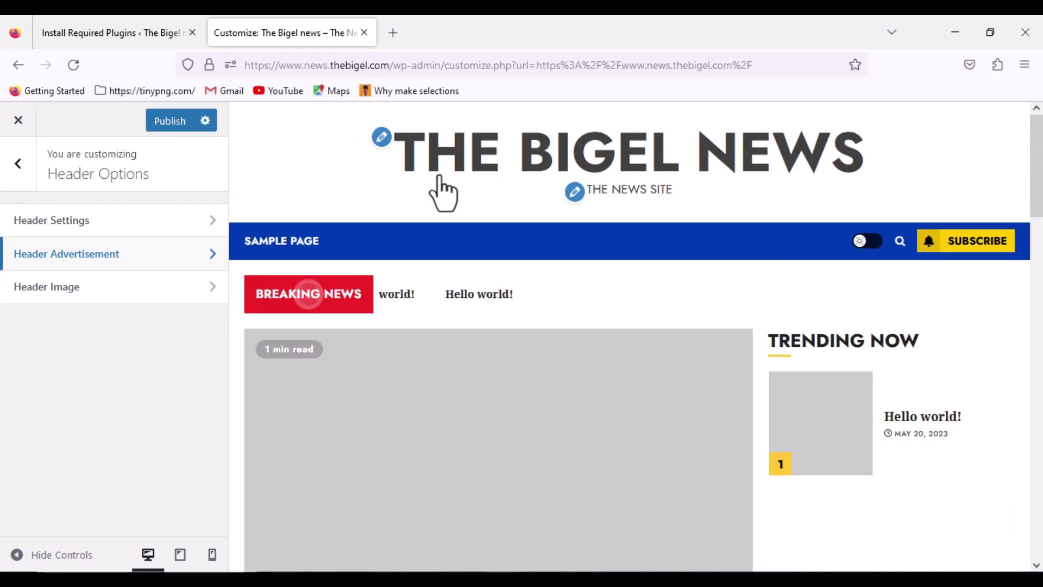
Step: Open Main Banner Options > Main Banner settings from the main Customizer menu
left_click(18, 164)
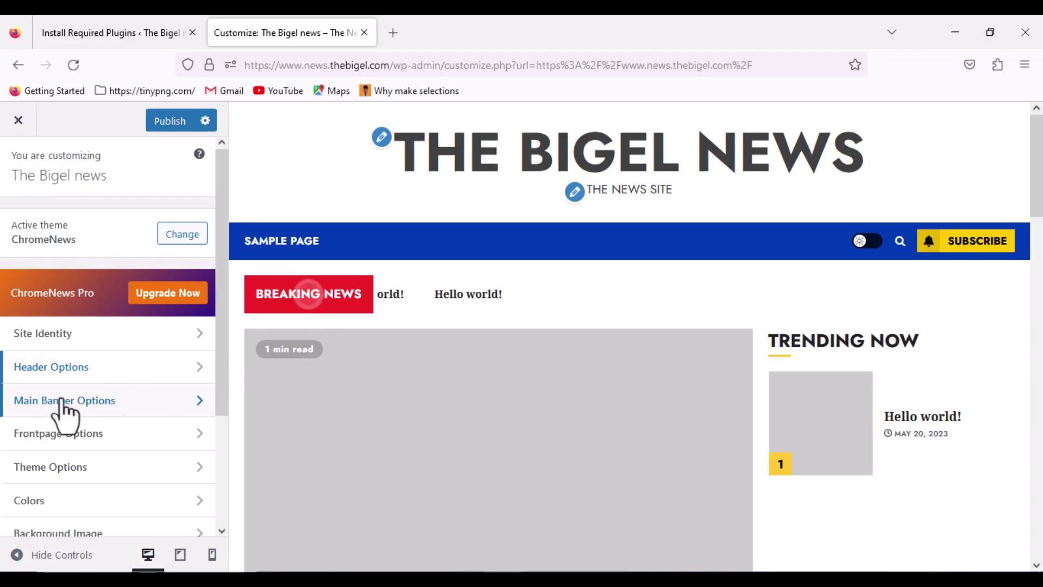
left_click(202, 406)
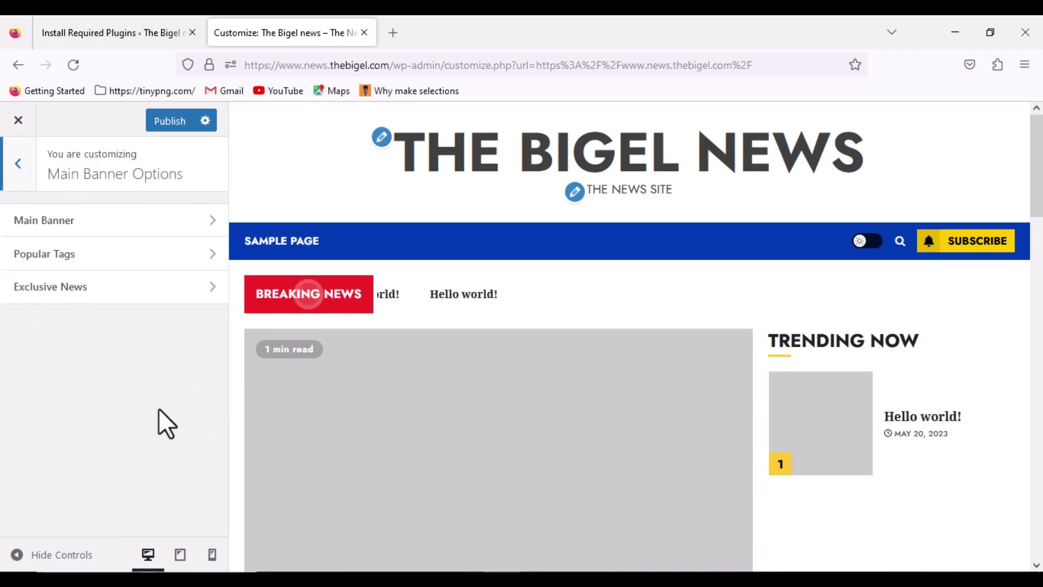
left_click(54, 223)
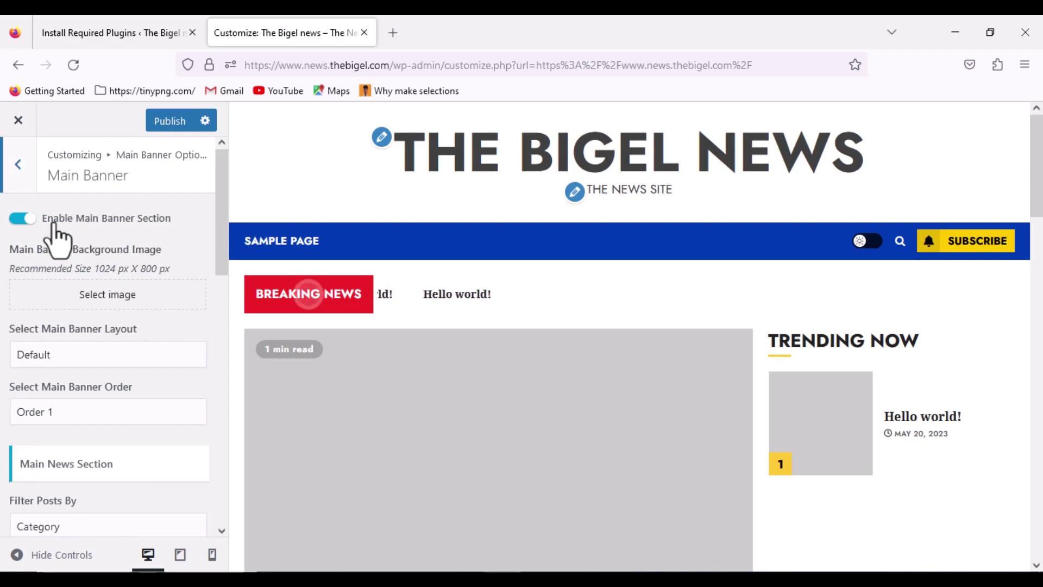
scroll(696, 266, "down", 10)
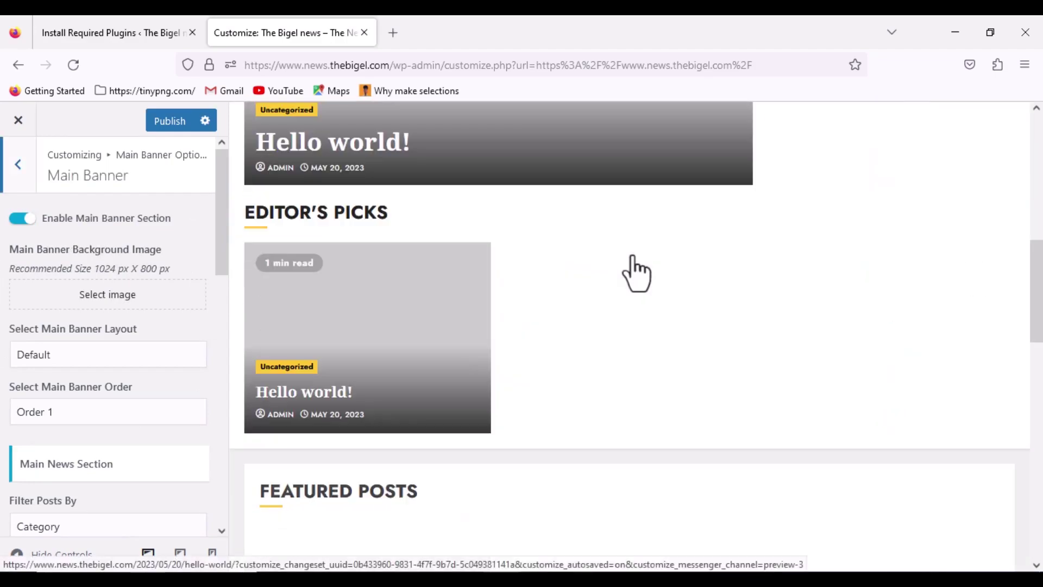
scroll(21, 438, "down", 5)
scroll(11, 206, "up", 5)
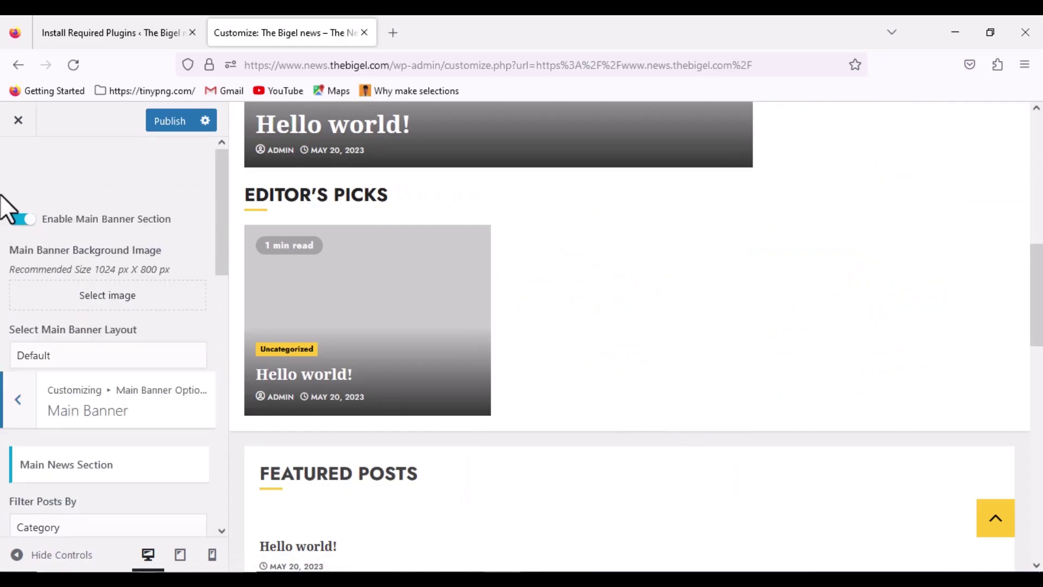
Step: Back out of the Main Banner panels to the top-level Customizer sections
left_click(18, 185)
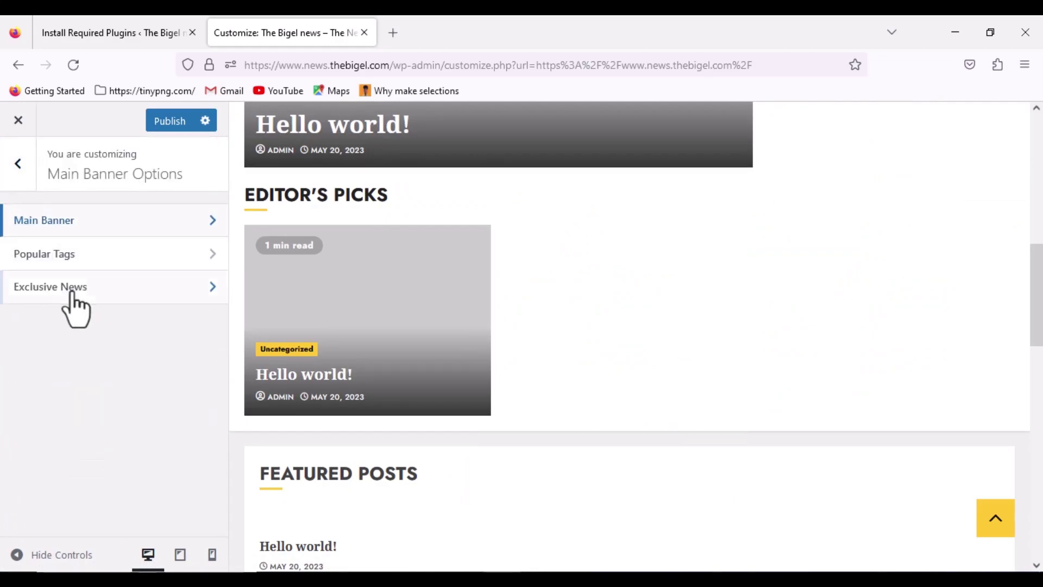
left_click(18, 173)
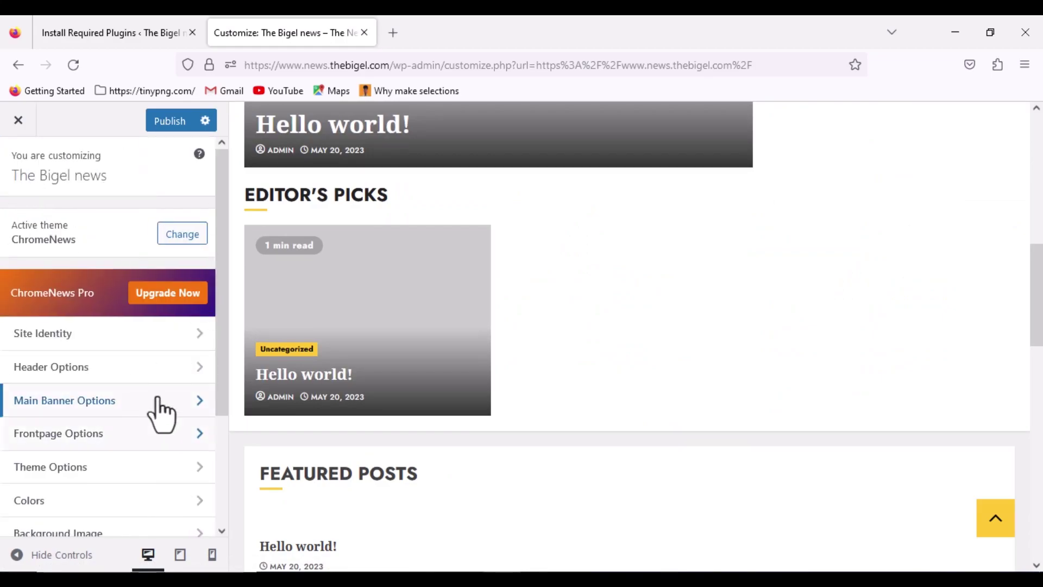
scroll(163, 413, "down", 3)
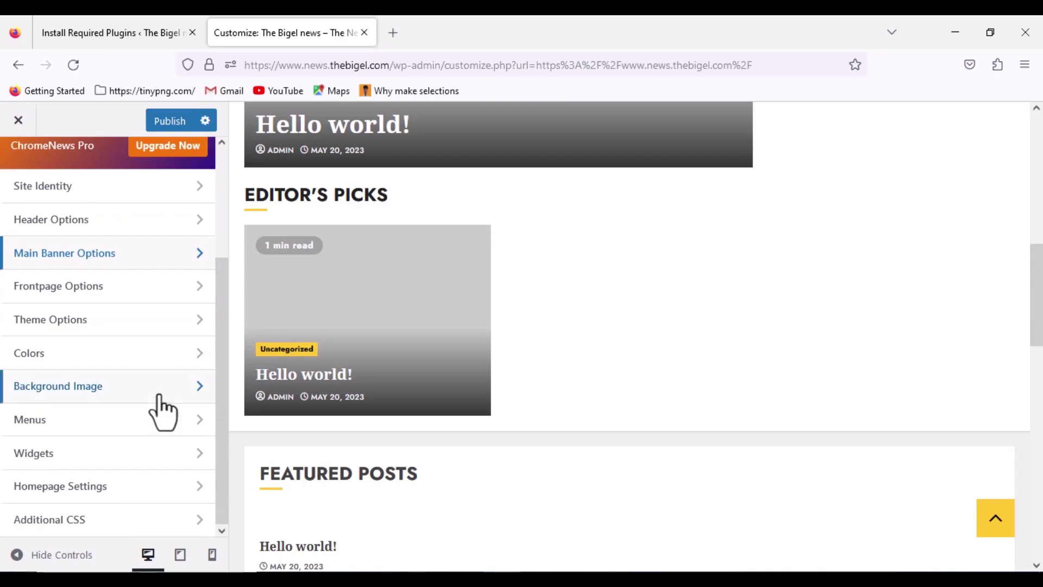
scroll(709, 271, "up", 10)
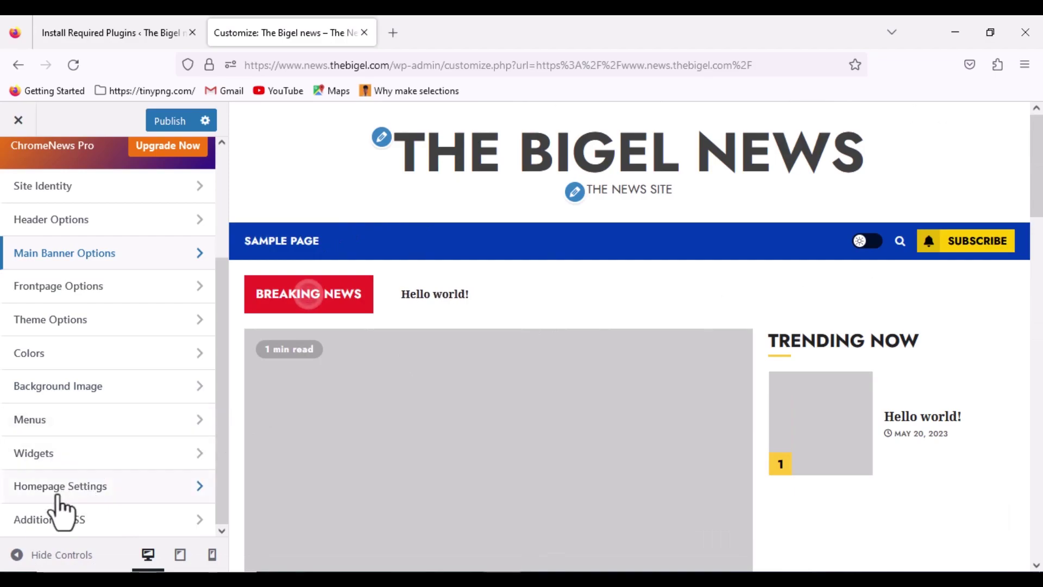
left_click(62, 363)
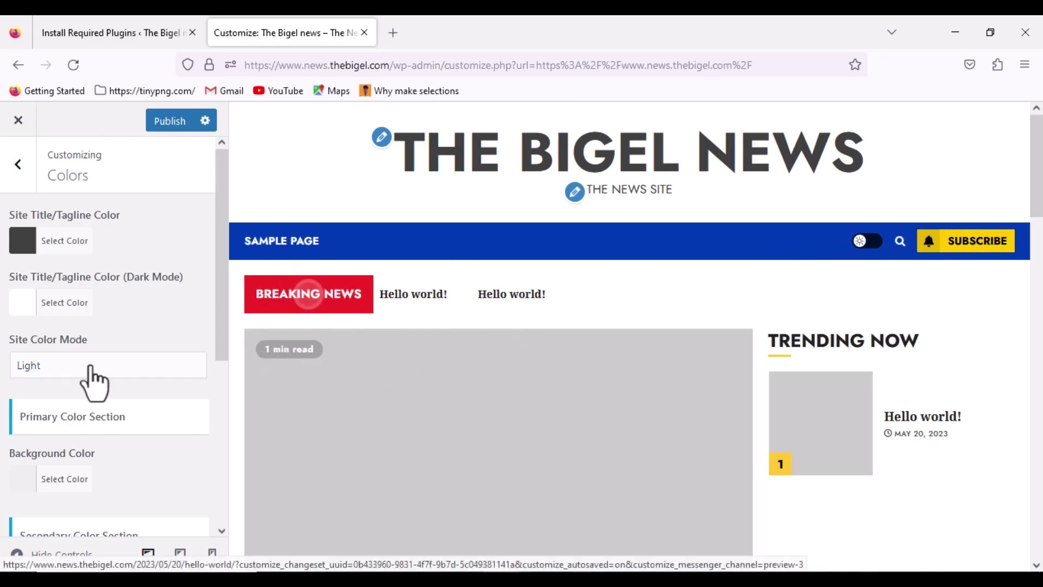
Step: Set Primary Navigation Background Color to red #f90010, then return to the main Customizer menu
scroll(93, 380, "down", 5)
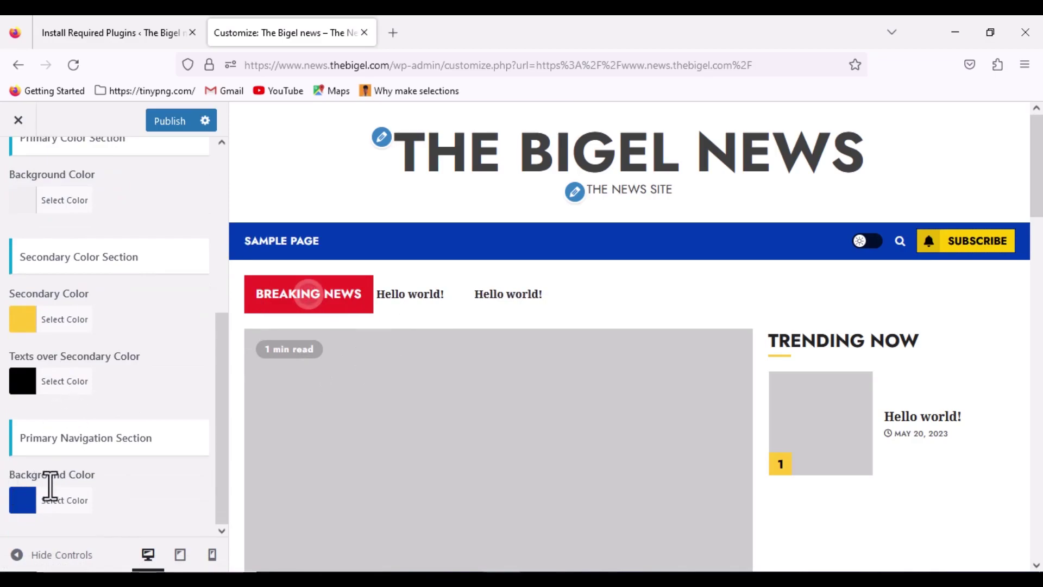
left_click(13, 506)
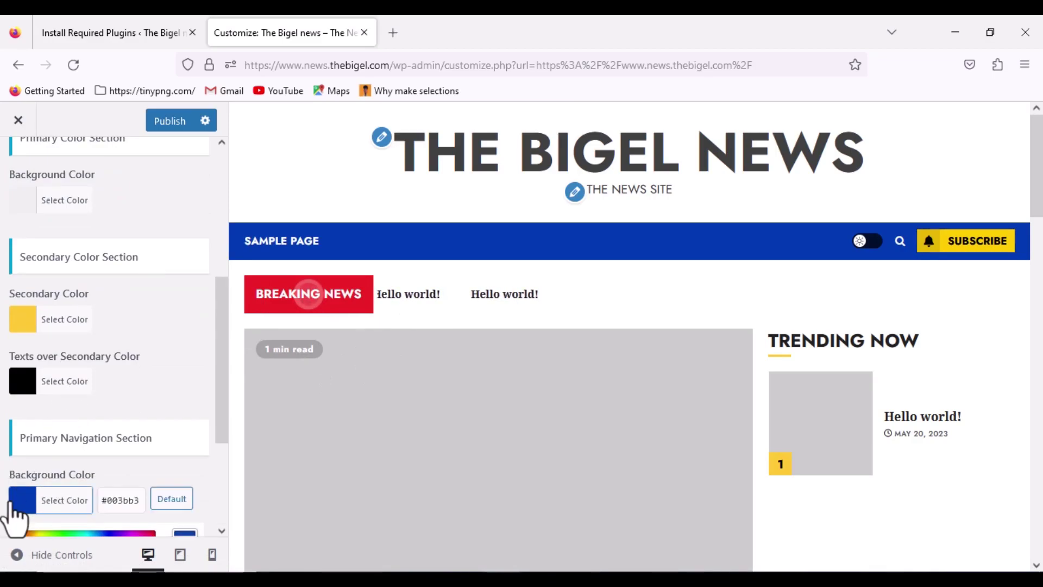
scroll(179, 418, "down", 3)
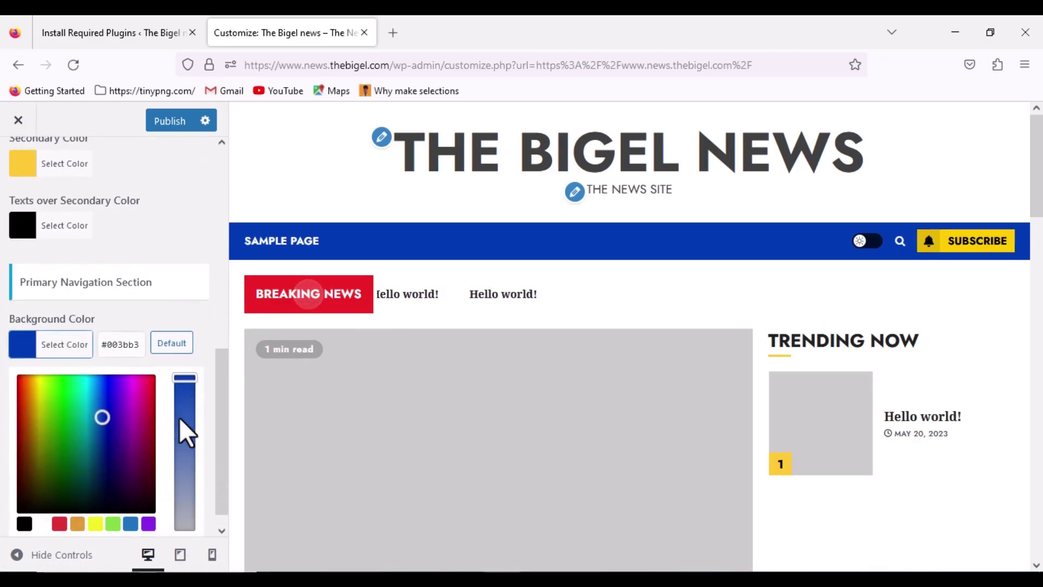
left_click(154, 377)
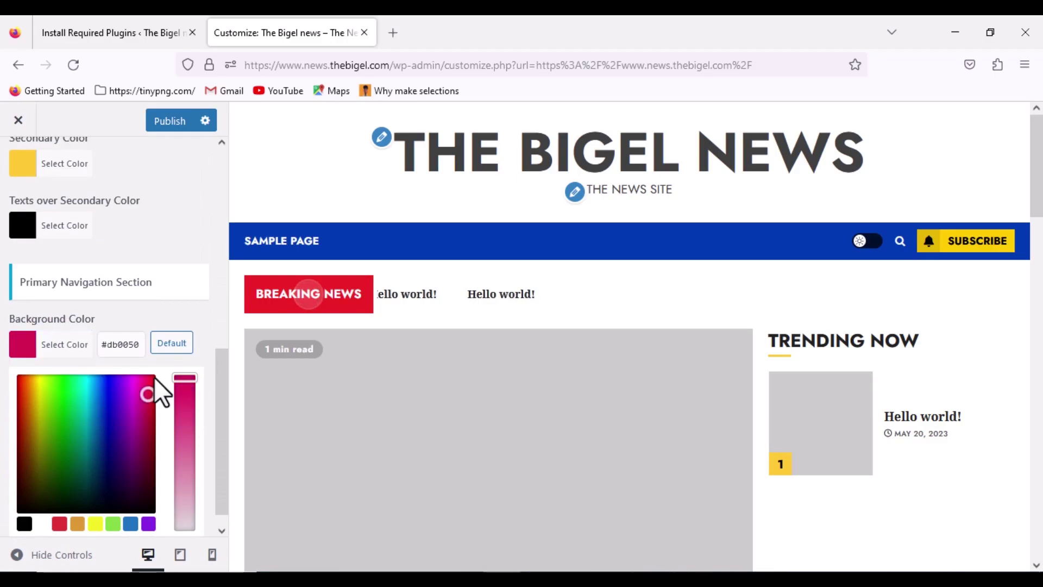
left_click(168, 343)
scroll(183, 350, "up", 8)
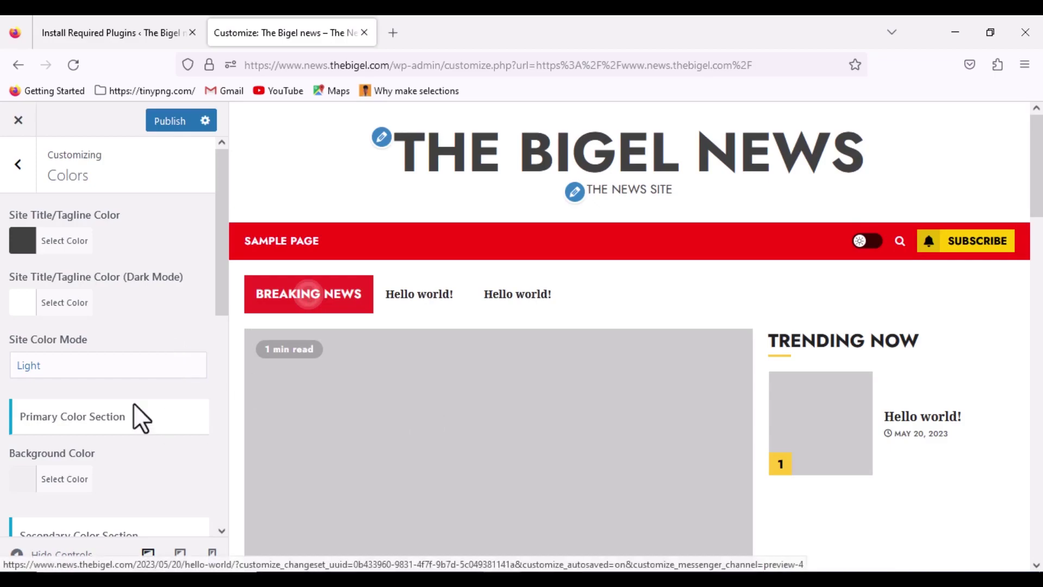
scroll(5, 402, "down", 8)
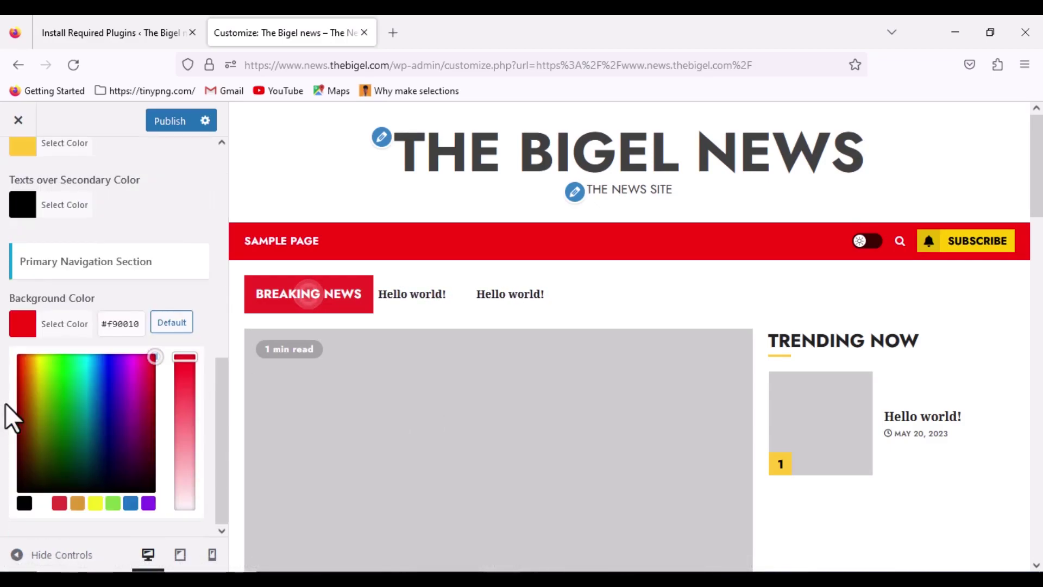
scroll(5, 403, "up", 8)
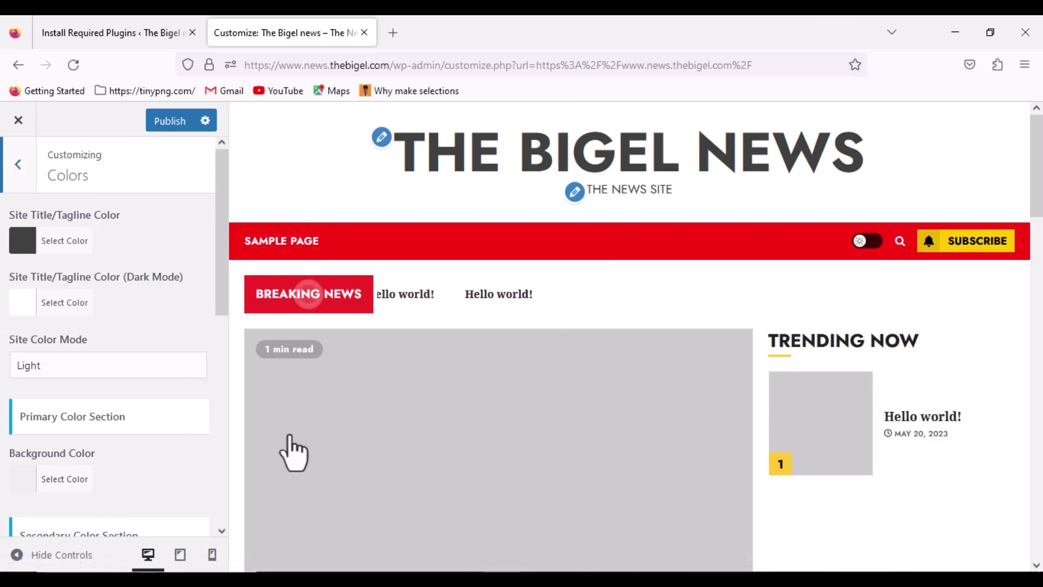
key("Escape")
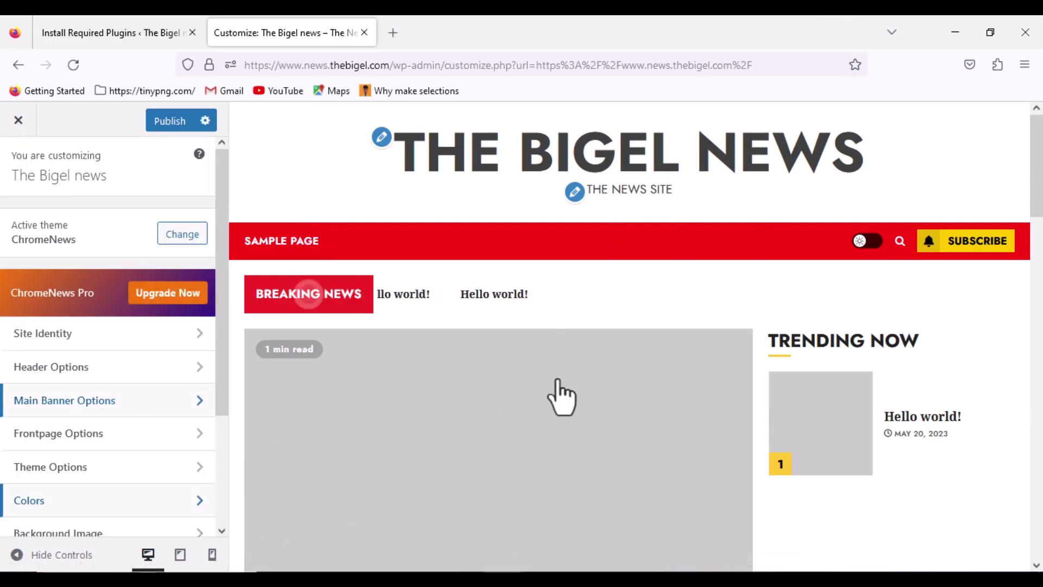
scroll(562, 398, "down", 3)
scroll(8, 408, "down", 3)
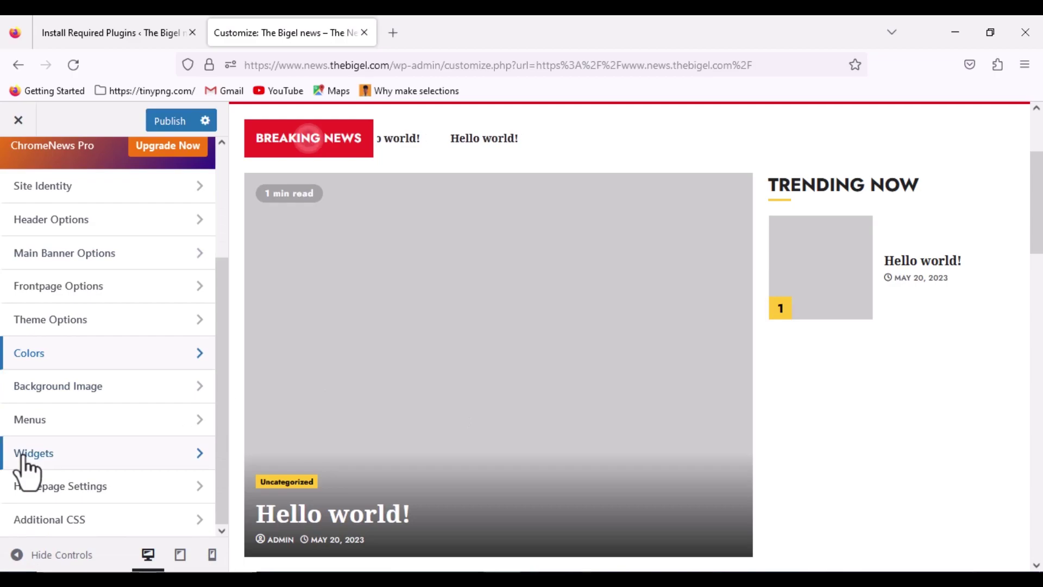
scroll(28, 470, "up", 3)
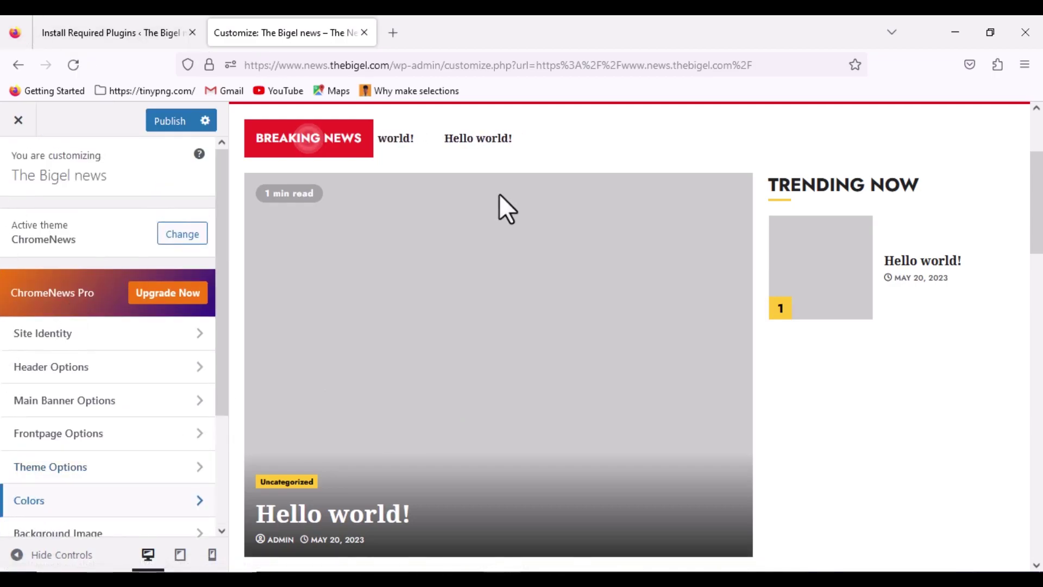
Step: Switch to the Install Required Plugins tab and go to Appearance > Menus
left_click(76, 19)
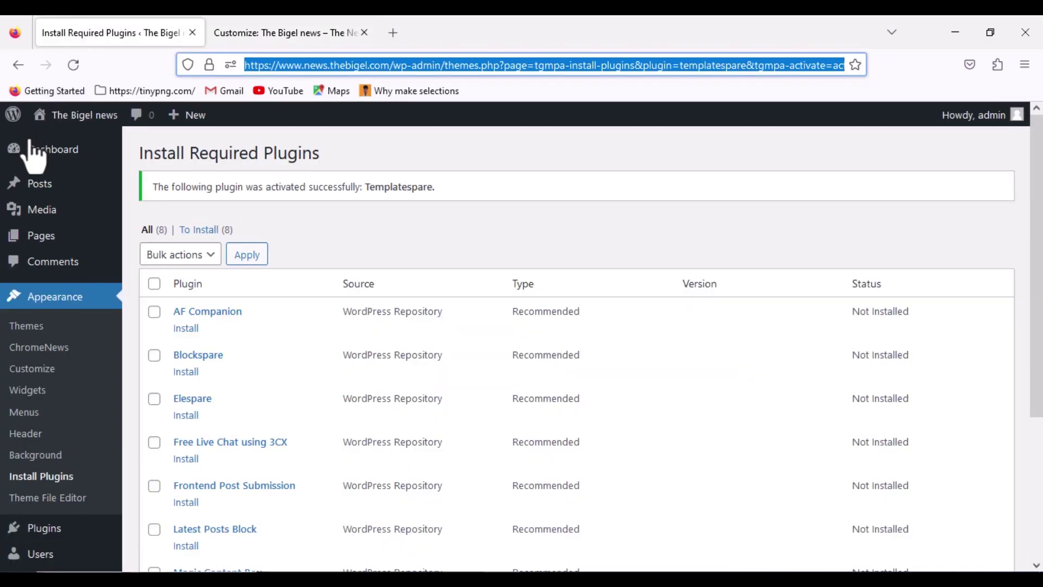
mouse_move(8, 159)
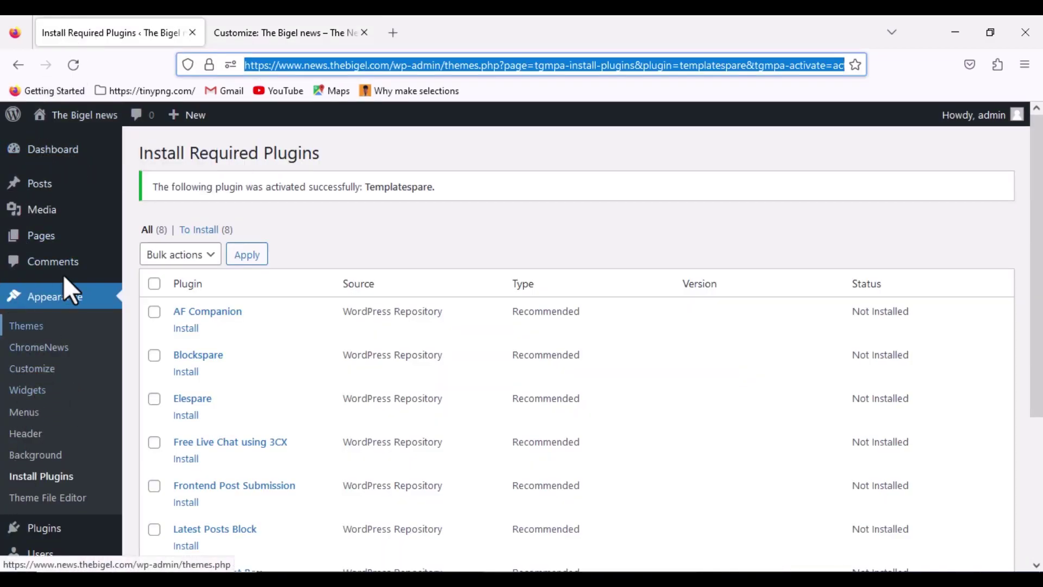
mouse_move(53, 239)
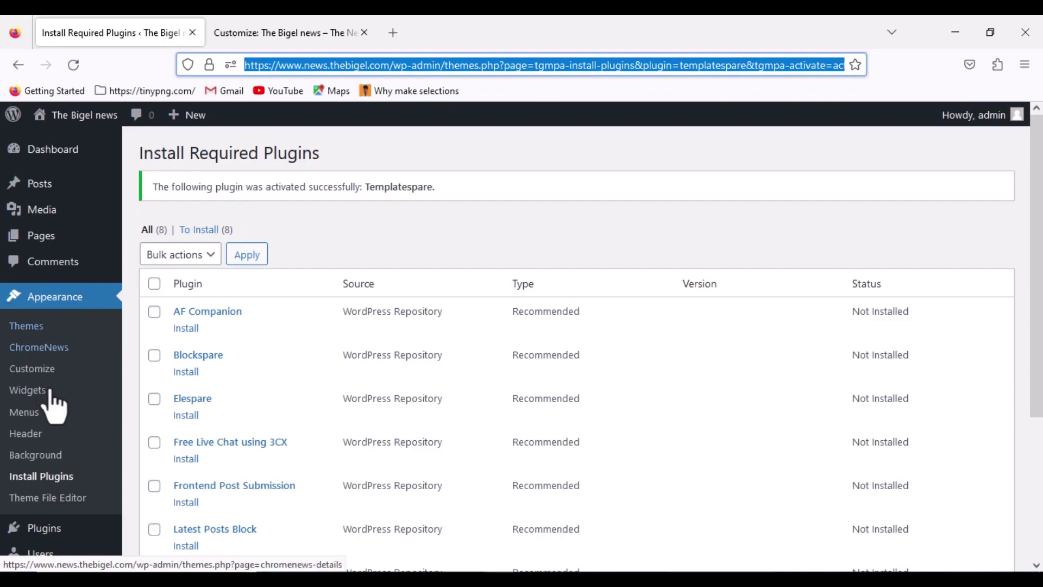
left_click(27, 414)
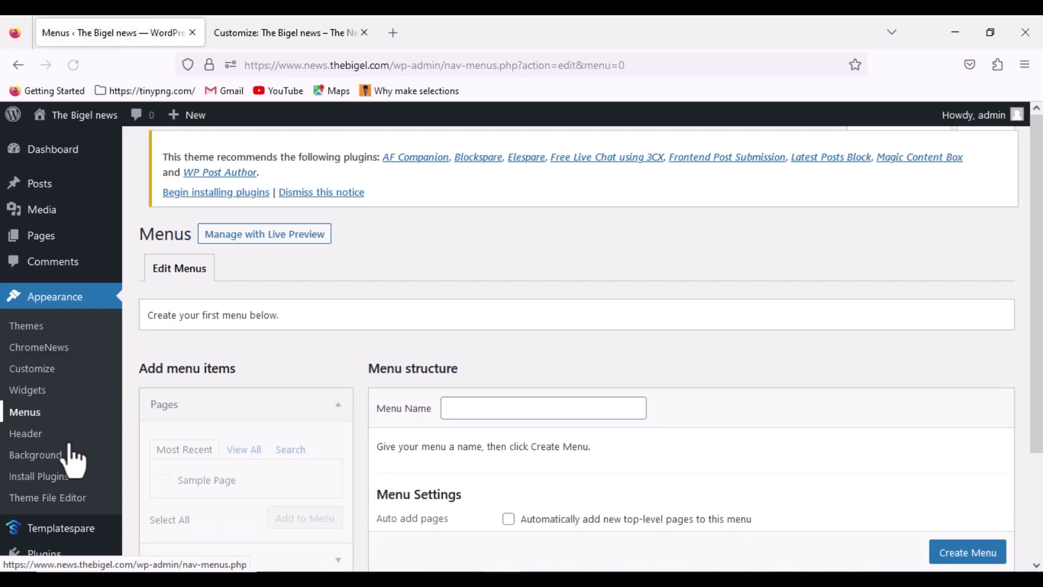
Step: Review the empty Menu Name field and the Primary, Social and Footer display locations
scroll(550, 391, "down", 3)
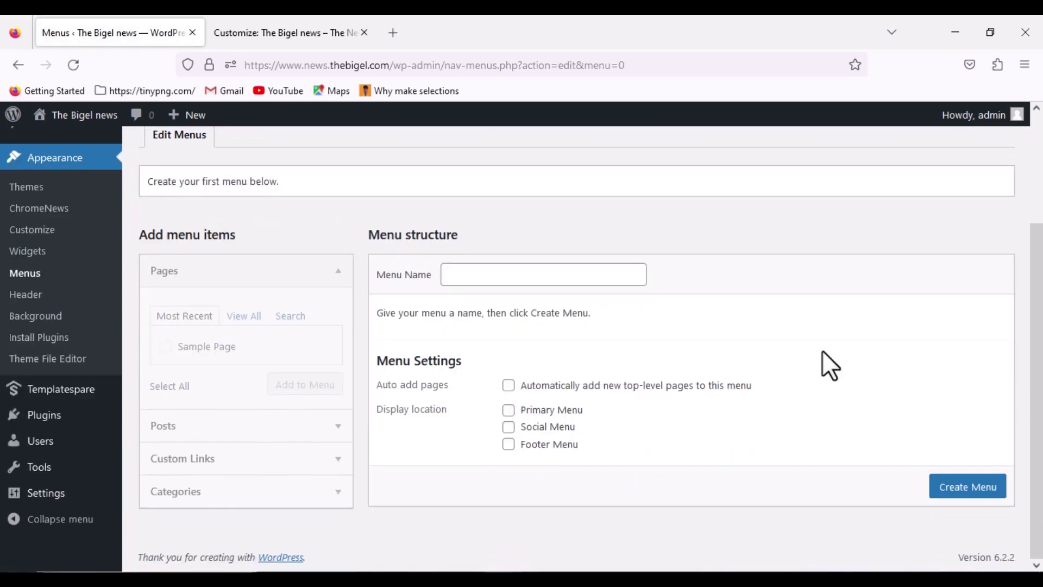
scroll(447, 312, "up", 3)
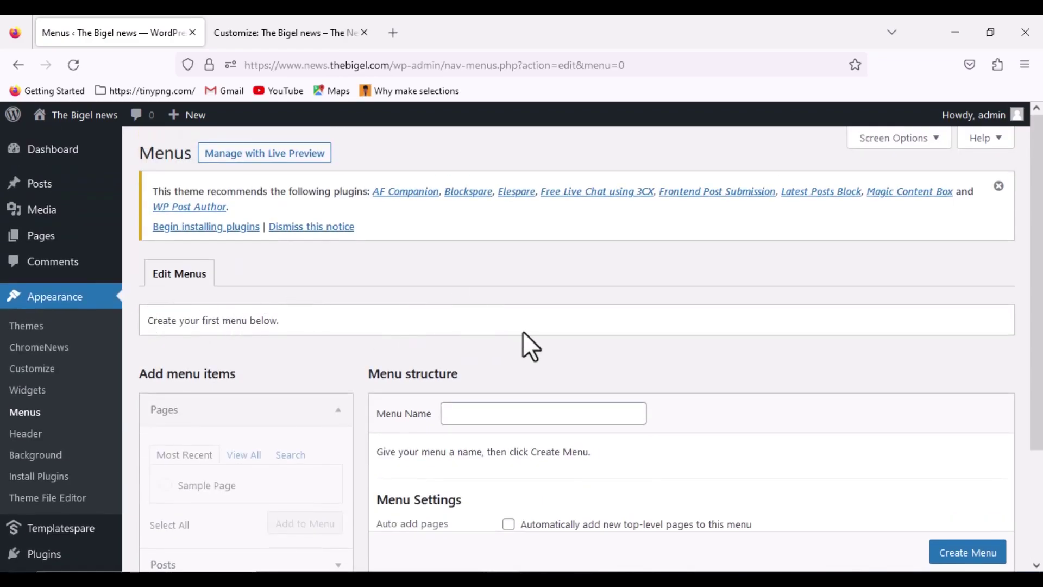
scroll(522, 331, "down", 2)
scroll(519, 329, "up", 2)
scroll(601, 295, "down", 3)
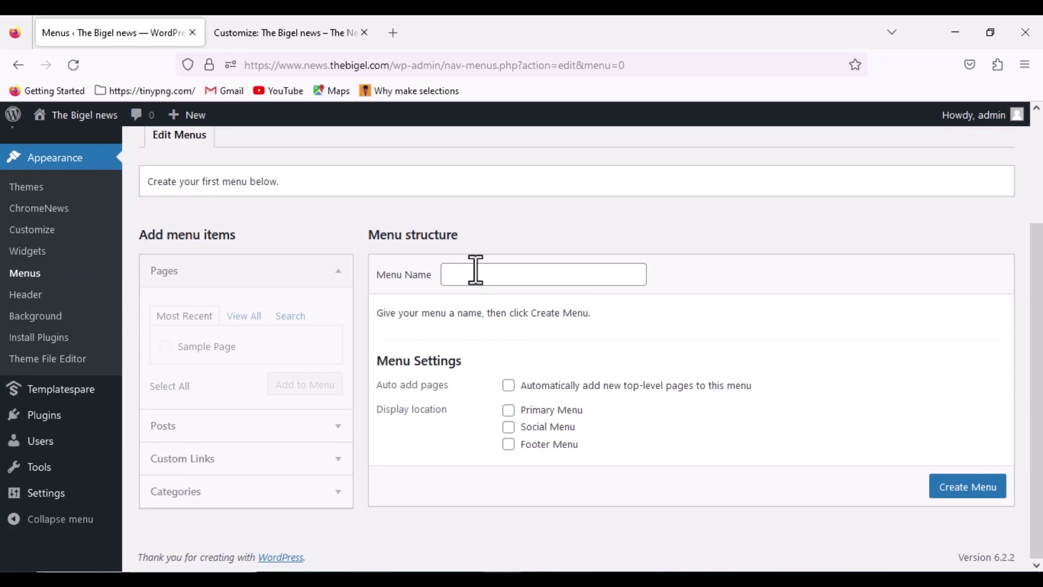
left_click(516, 277)
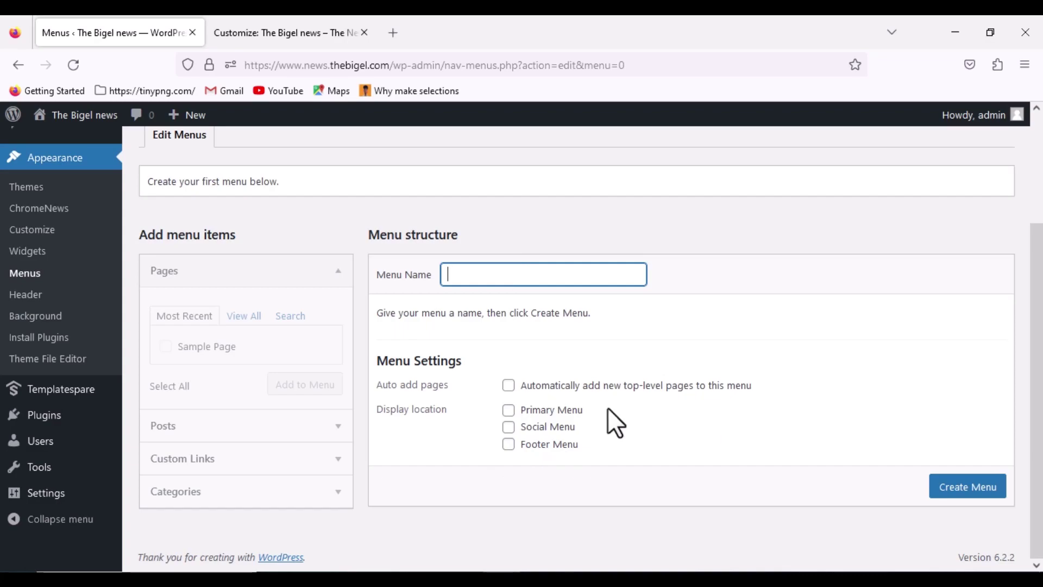
left_click_drag(474, 363, 628, 460)
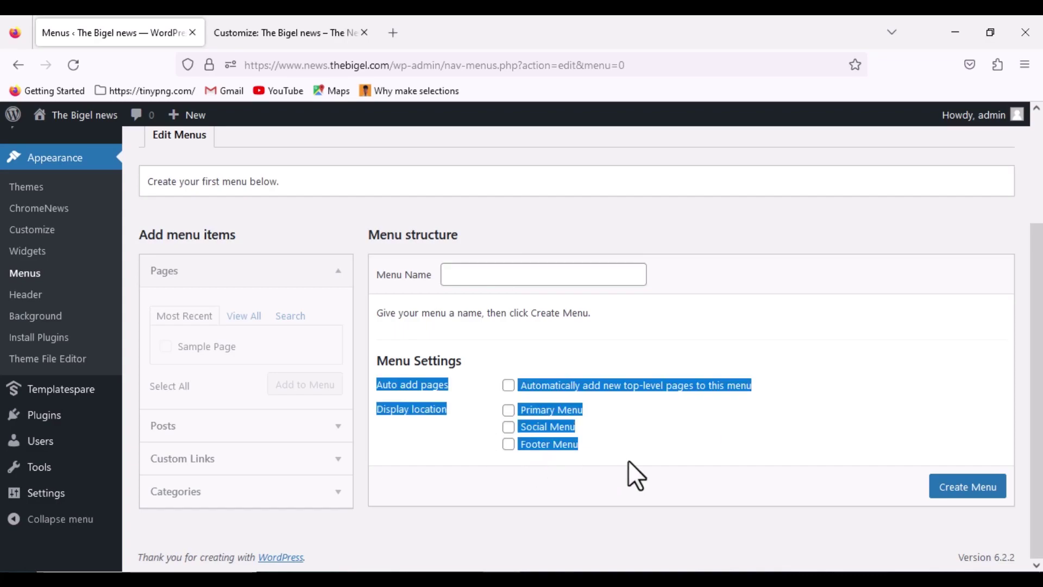
left_click(673, 449)
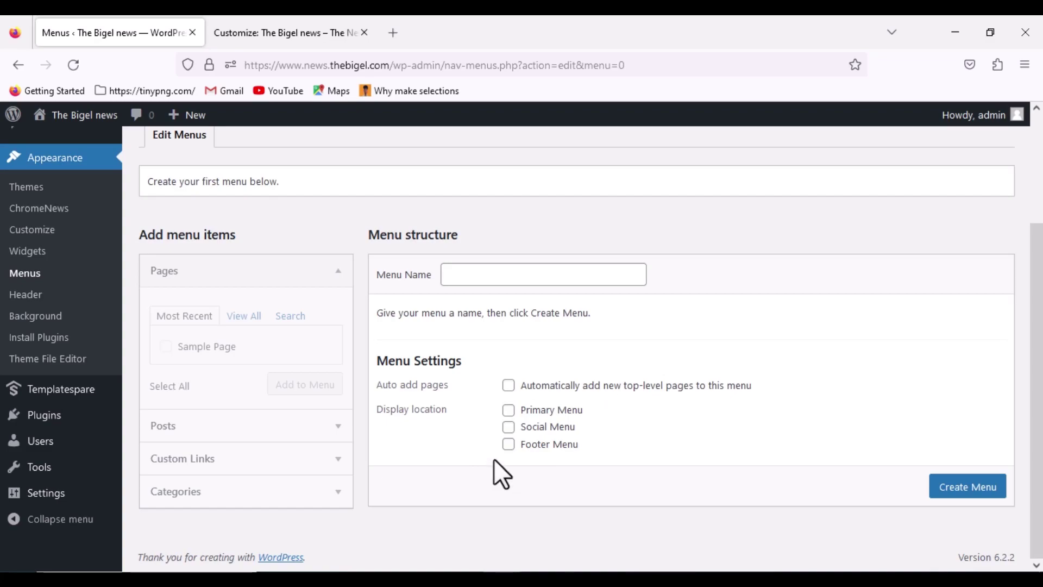
Step: Go to the Posts > Categories page
scroll(493, 458, "up", 3)
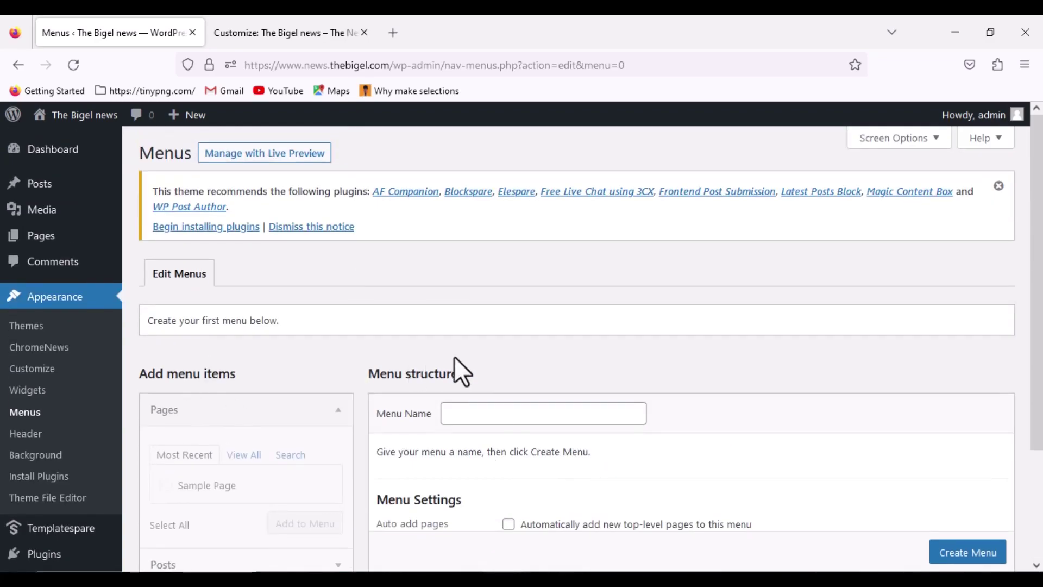
scroll(458, 368, "down", 3)
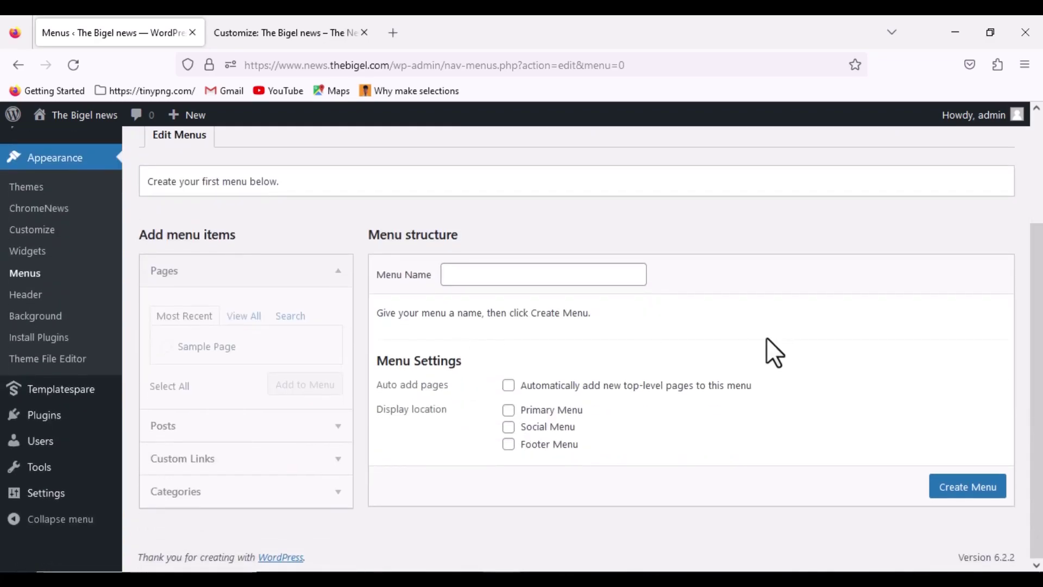
scroll(767, 339, "up", 3)
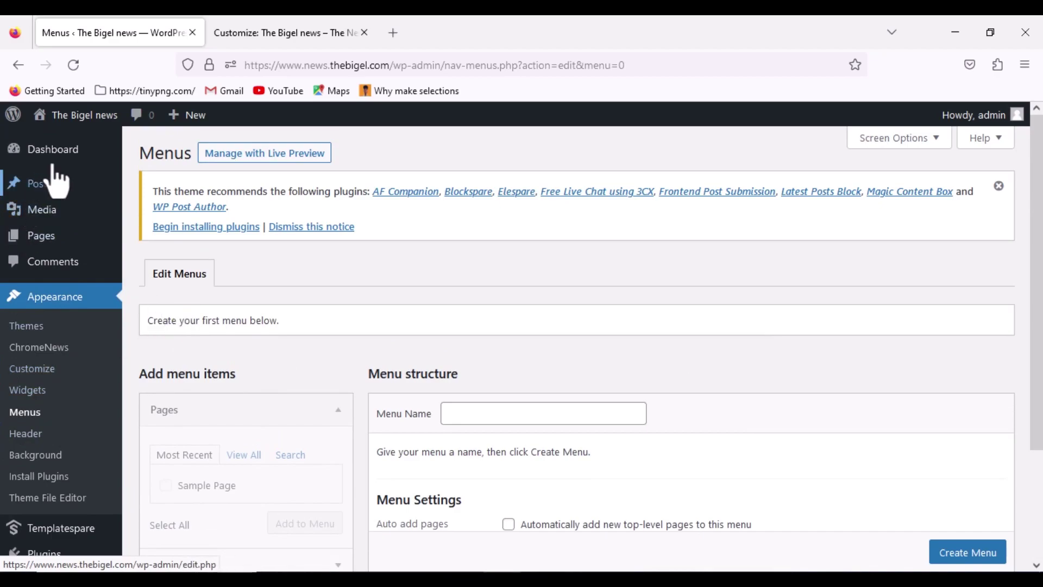
mouse_move(7, 191)
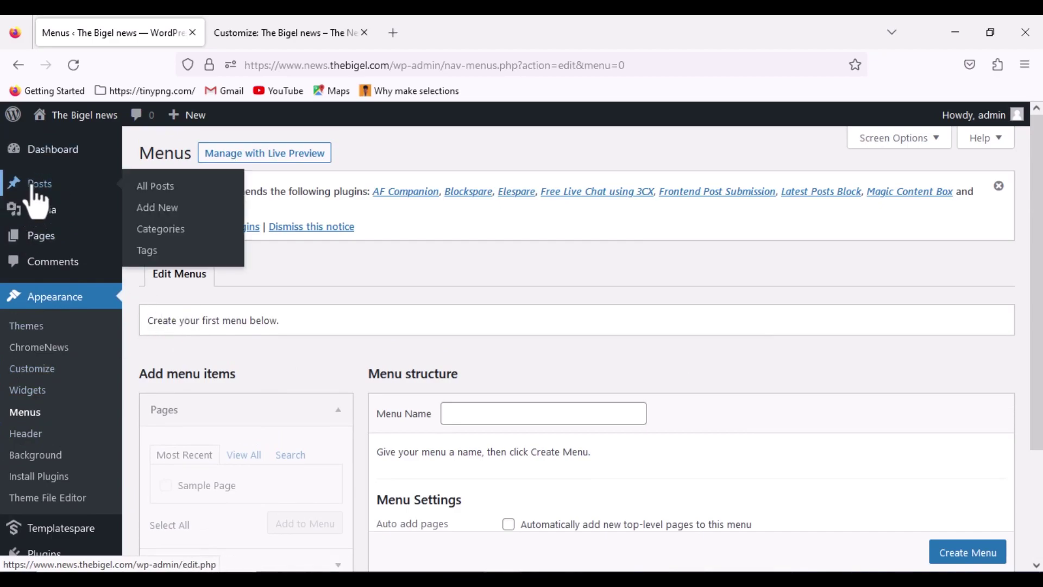
left_click(173, 239)
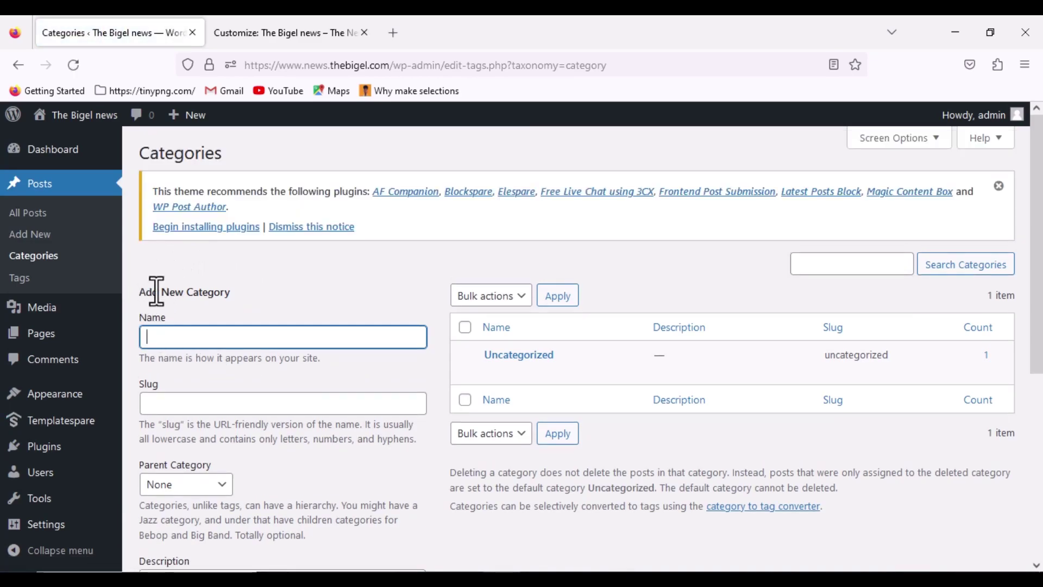
Step: Add a new post category named 'Fayyaa'
left_click_drag(135, 292, 221, 292)
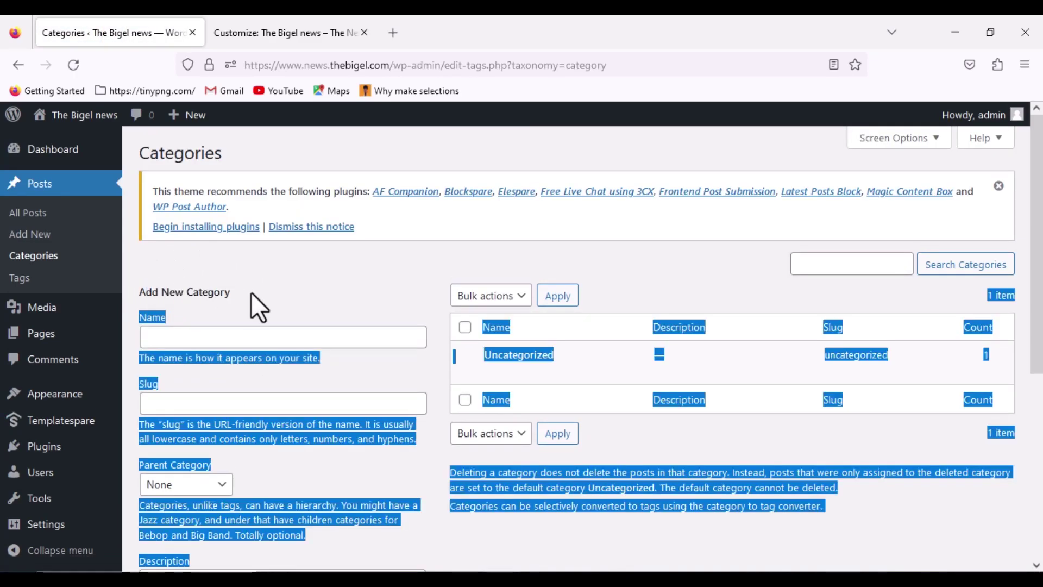
left_click(251, 305)
left_click(163, 339)
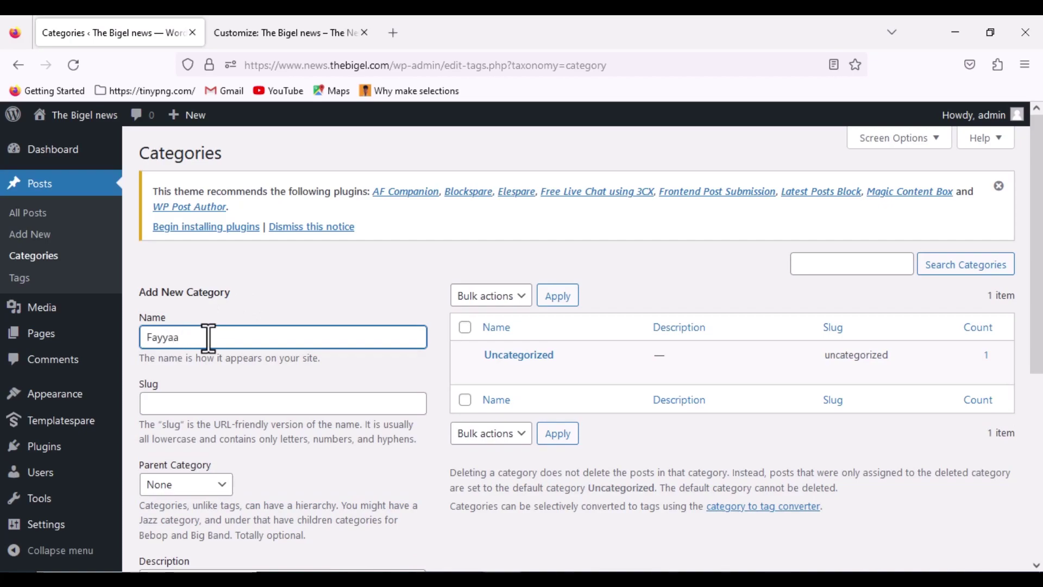
scroll(228, 489, "down", 3)
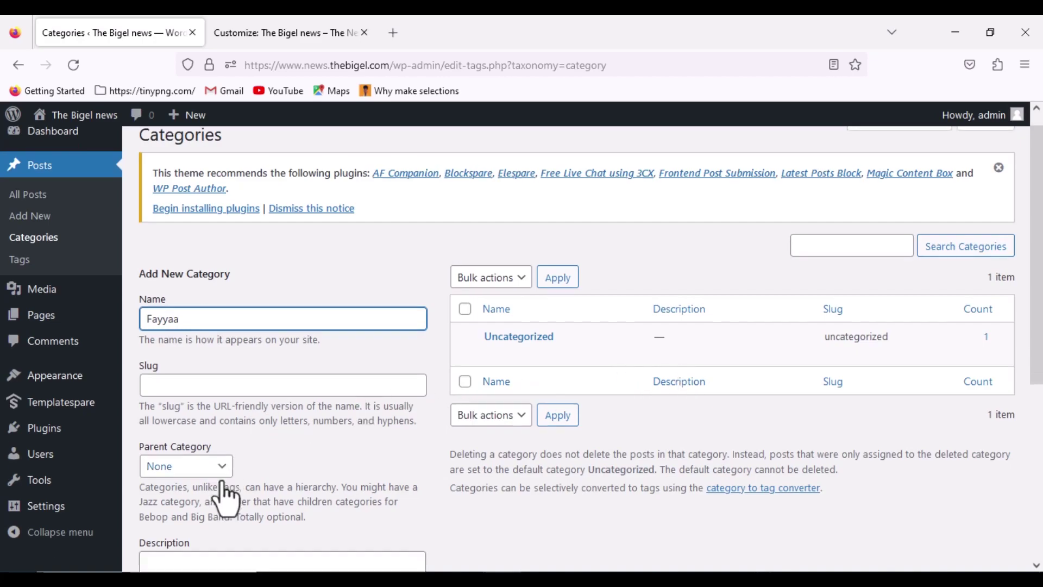
scroll(367, 337, "down", 3)
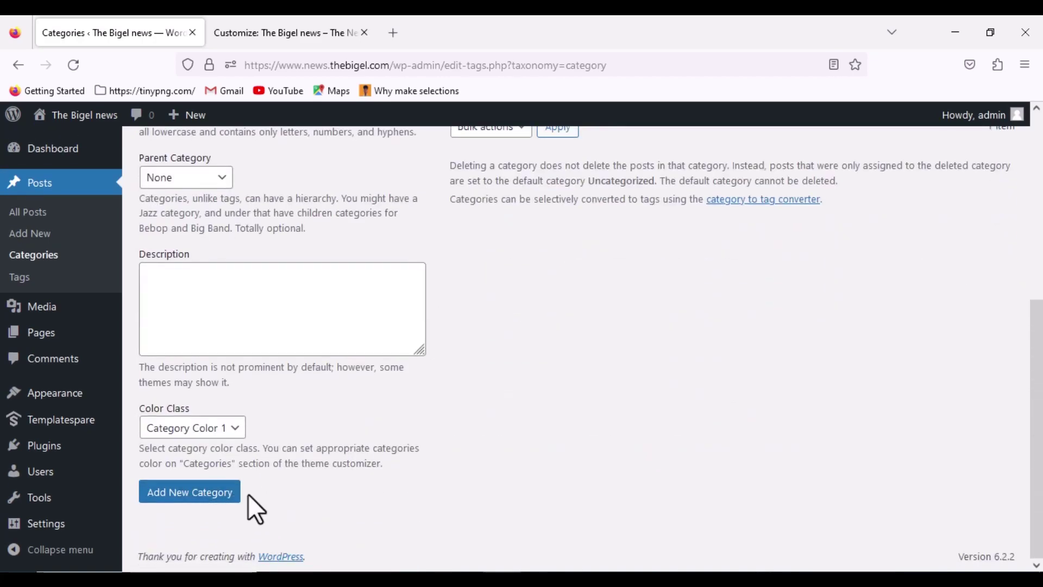
left_click(217, 495)
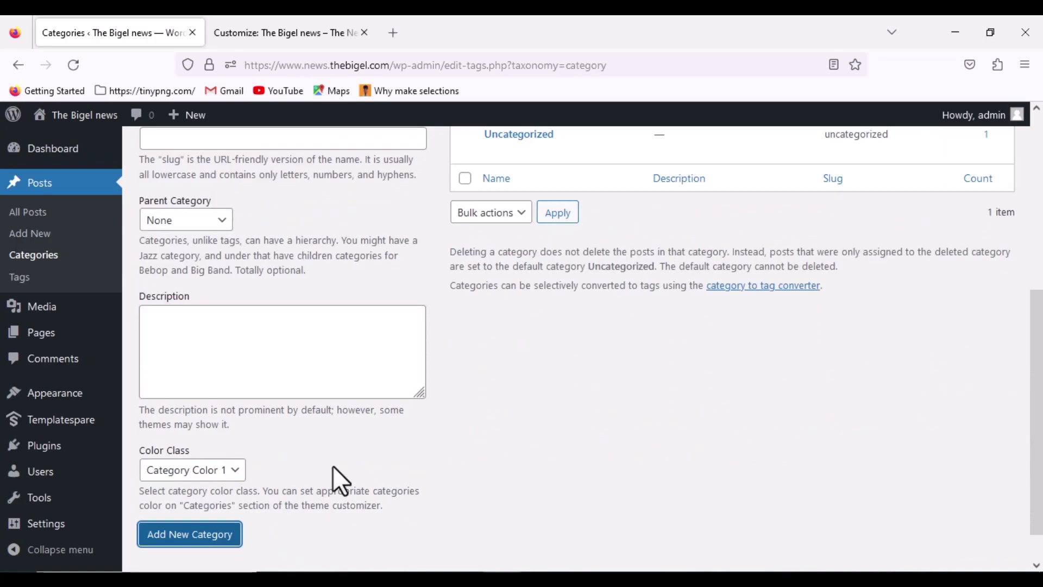
Step: Add a second category named 'Siyaasa'
scroll(496, 405, "up", 3)
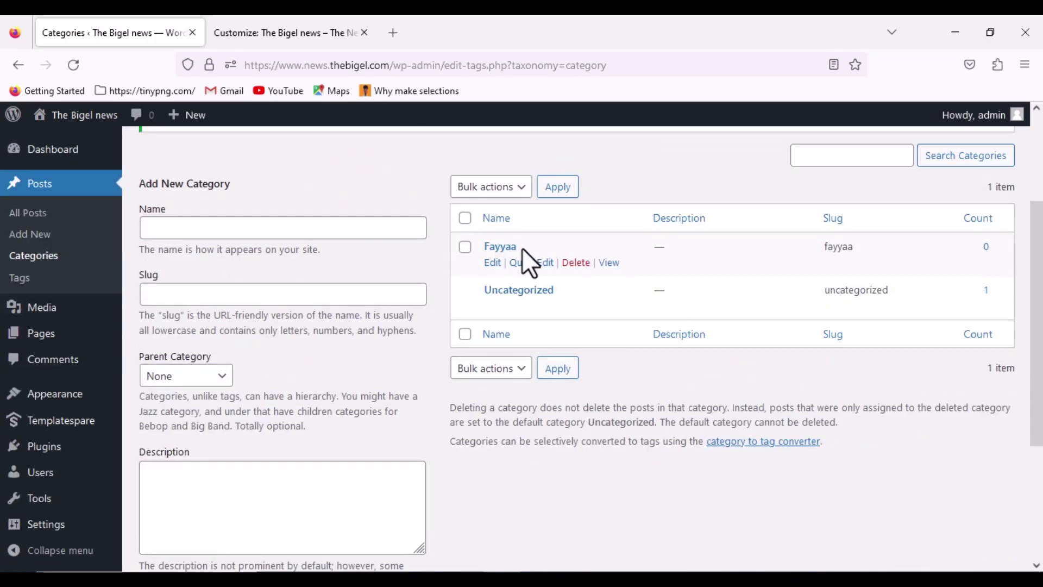
left_click(186, 227)
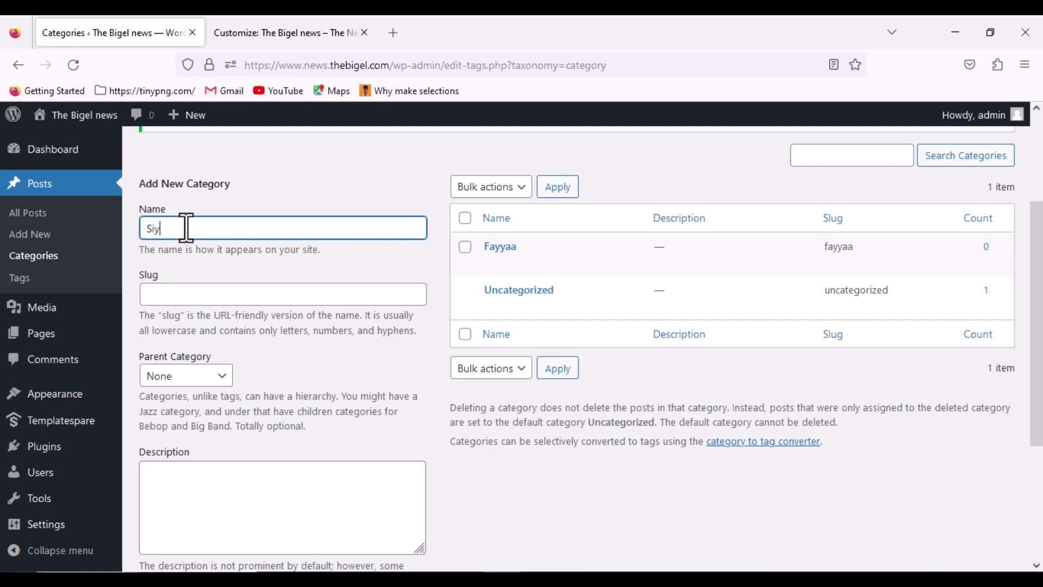
scroll(221, 228, "down", 3)
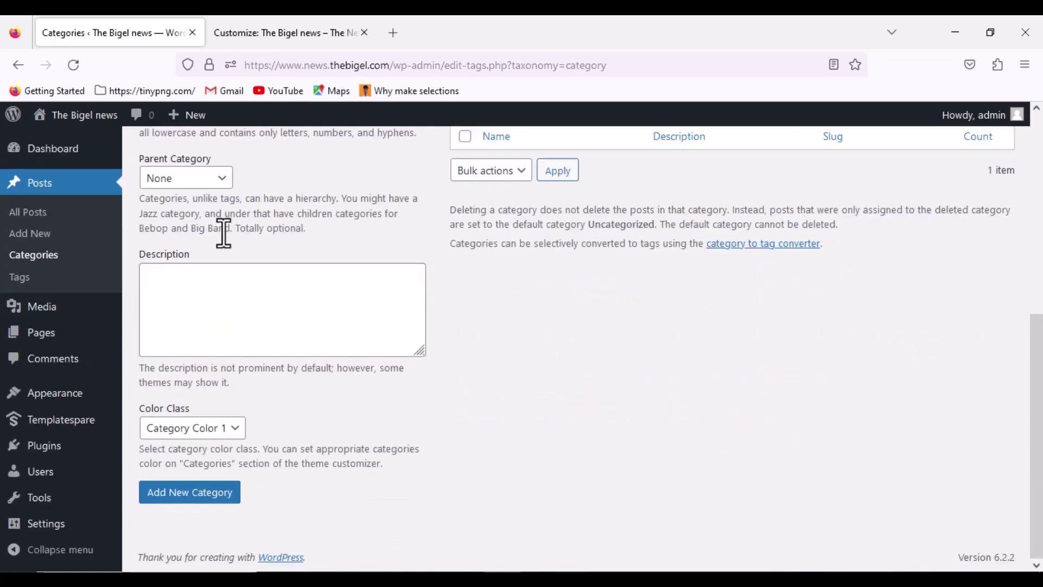
left_click(191, 497)
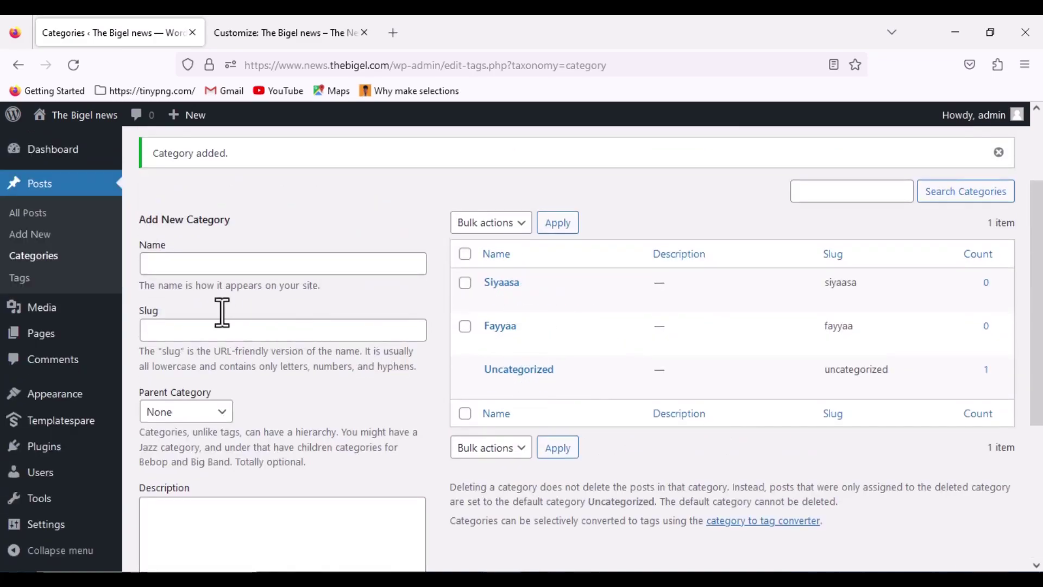
left_click(187, 263)
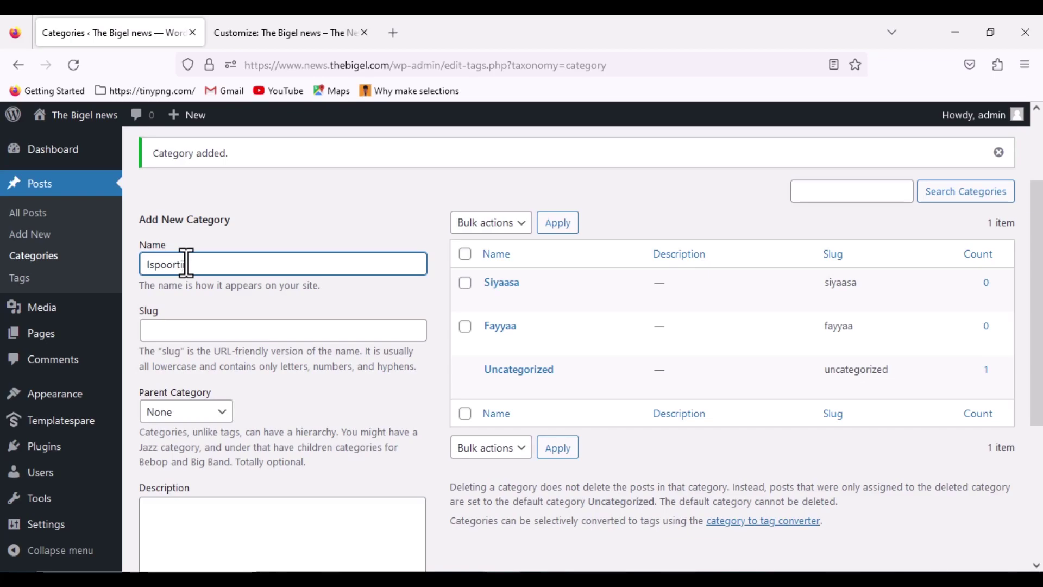
Step: Add the categories 'Ispoortii' and 'Tekinoolojji'
scroll(314, 282, "down", 4)
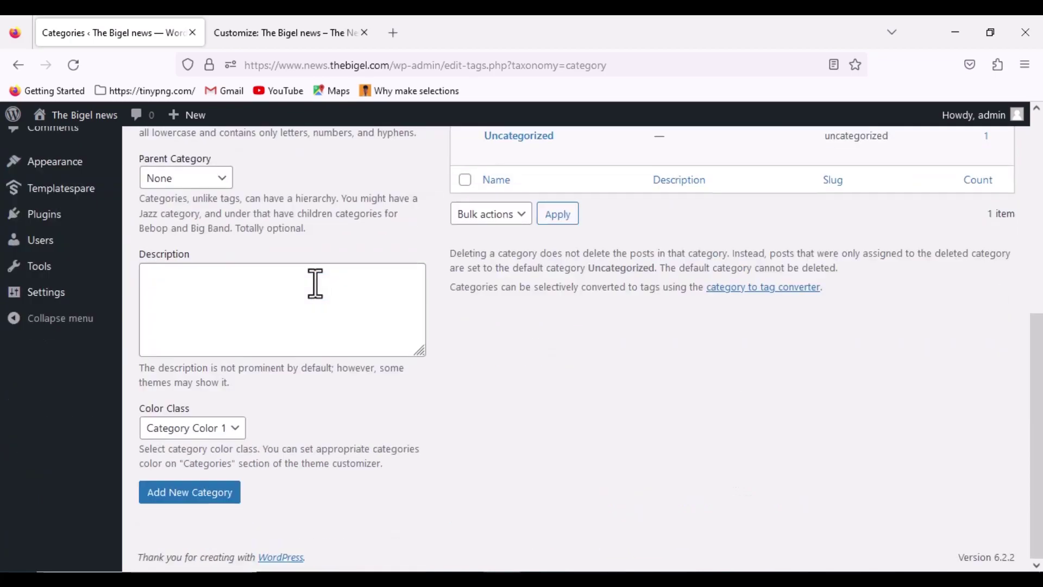
left_click(194, 499)
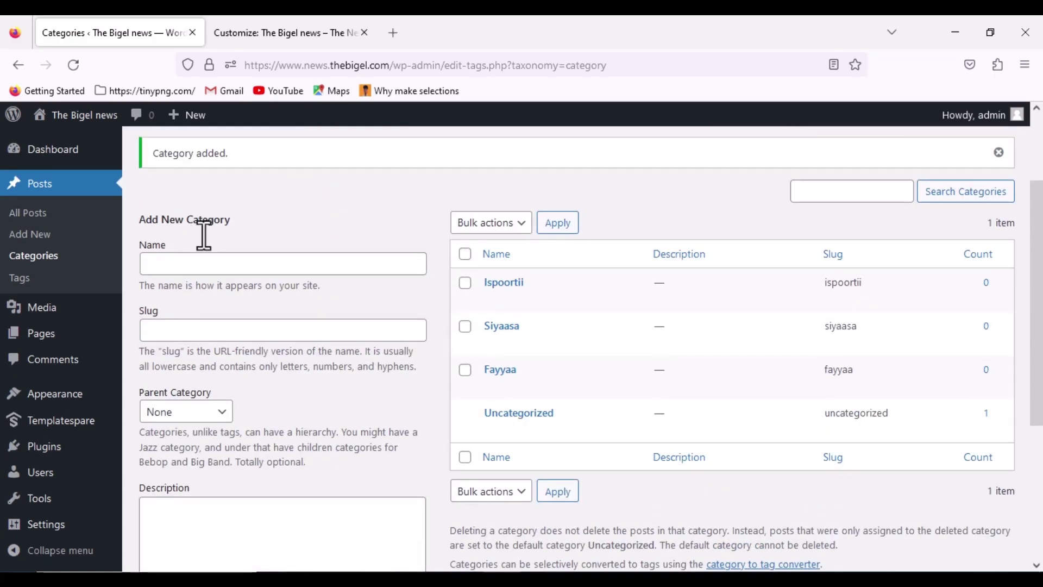
left_click(206, 265)
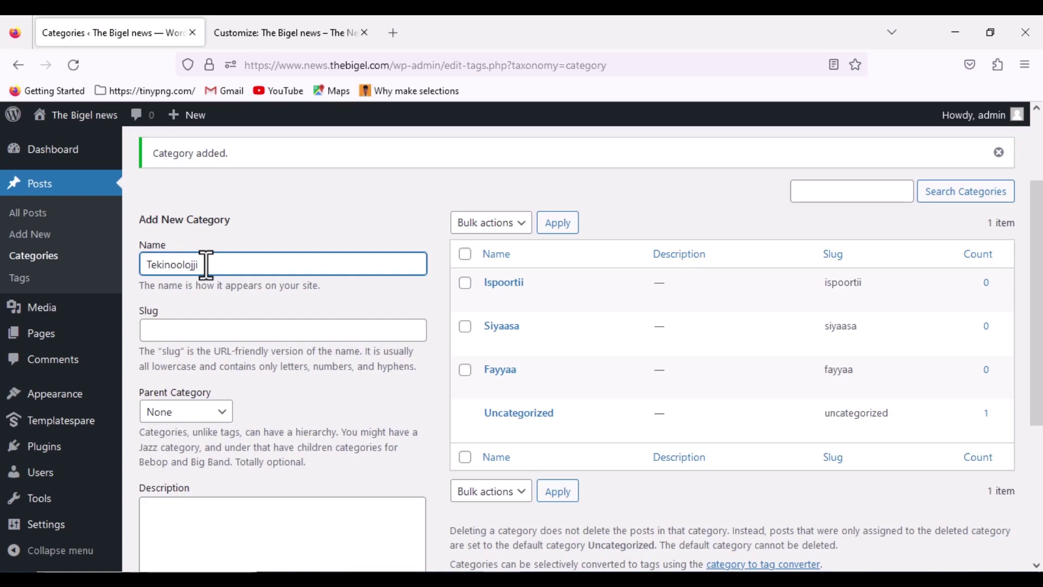
scroll(206, 265, "down", 4)
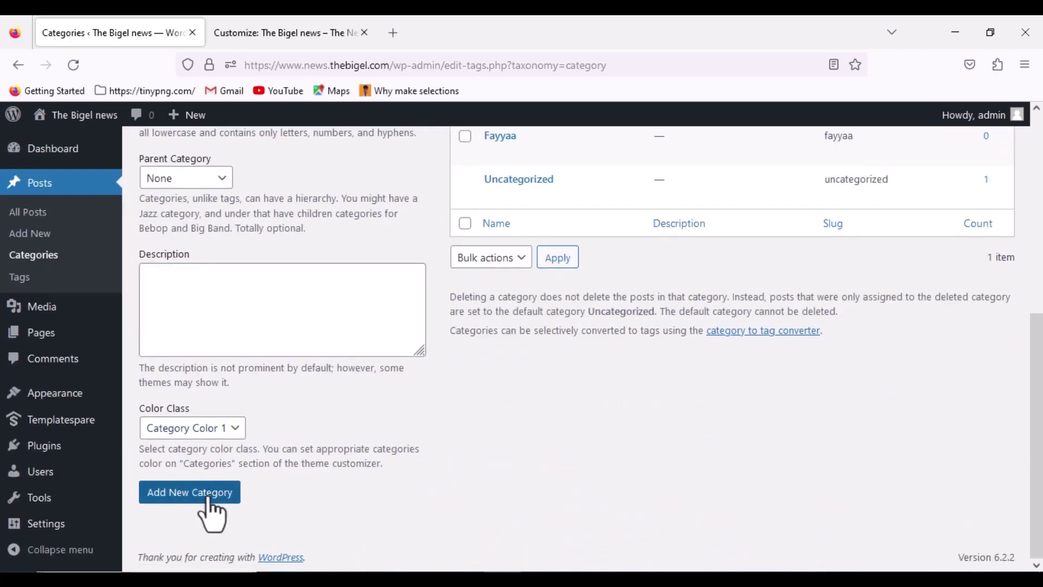
left_click(209, 499)
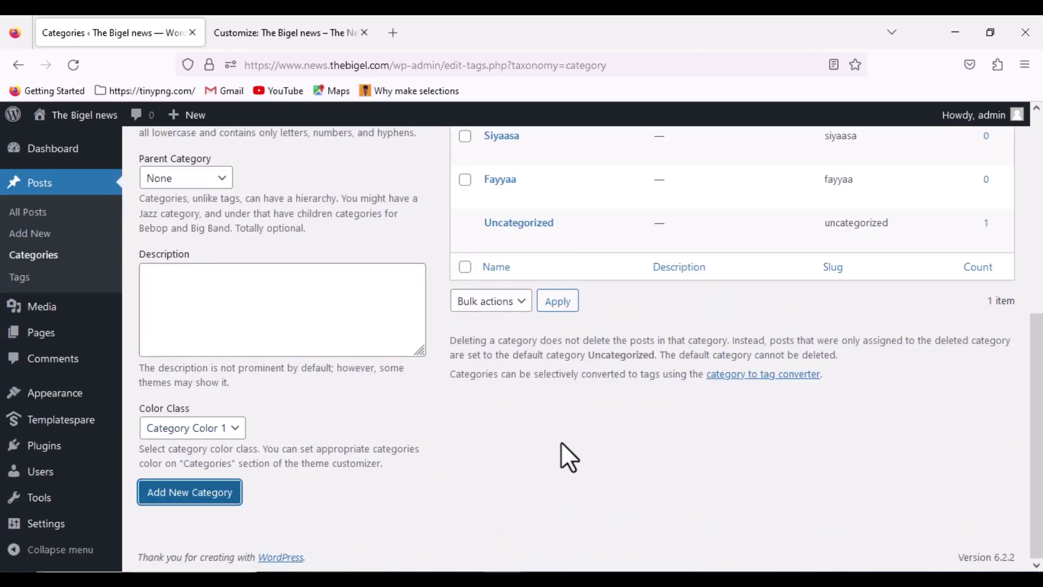
Step: Sort the category list alphabetically by the Name column
scroll(427, 333, "up", 5)
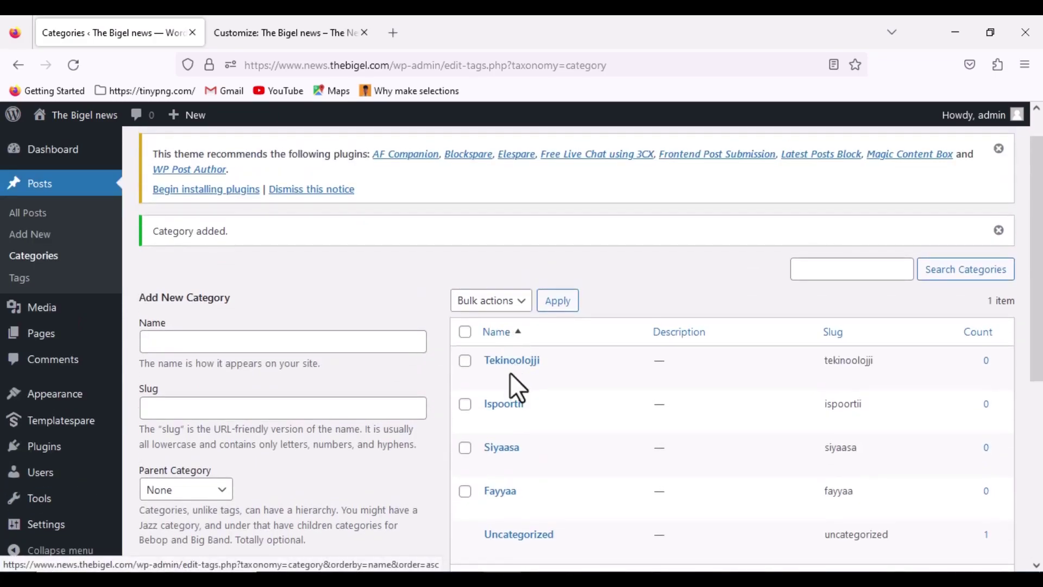
scroll(626, 441, "down", 3)
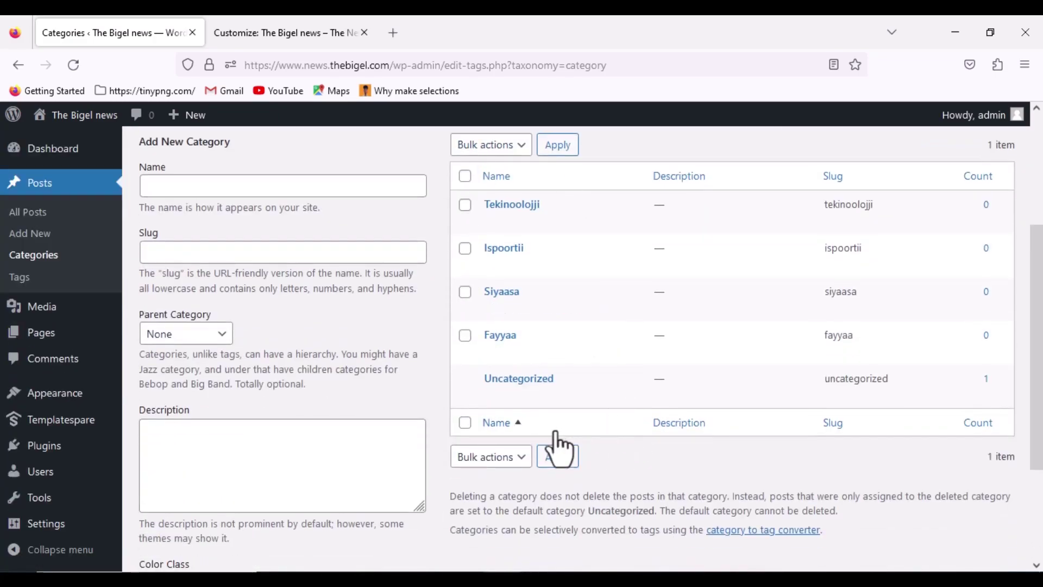
left_click(560, 459)
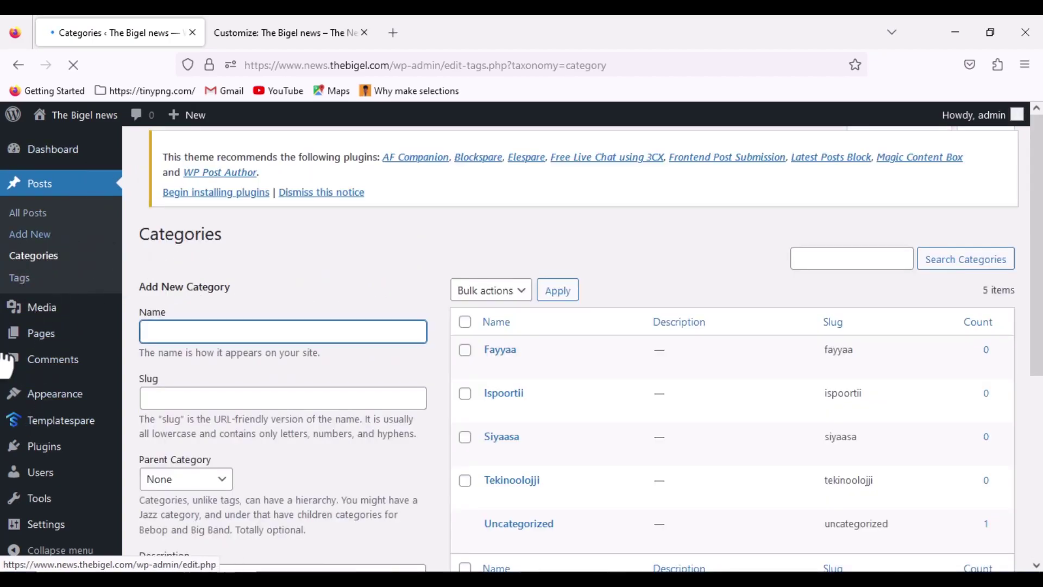
left_click(38, 406)
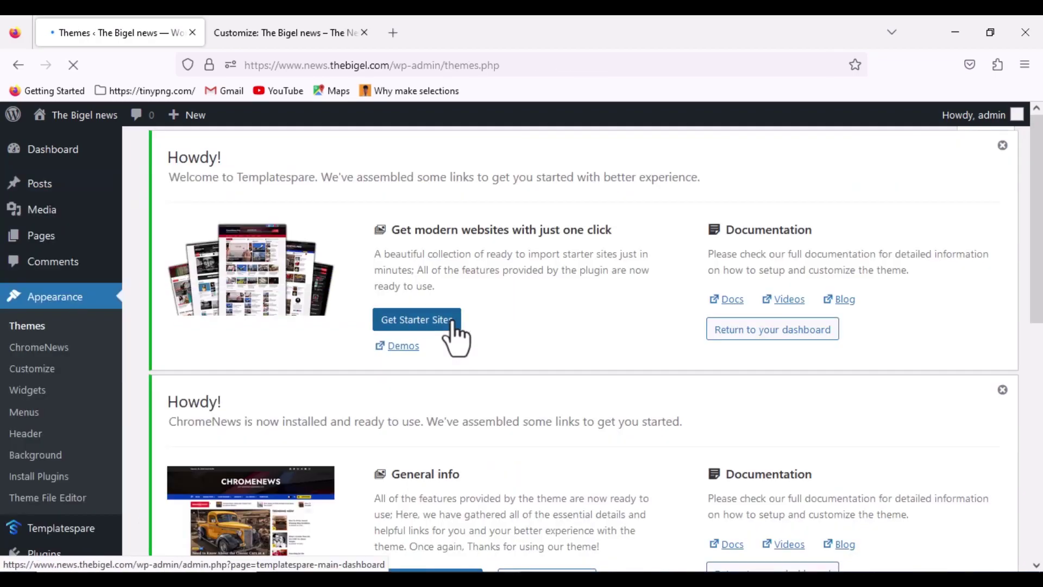
Step: Go to Appearance > Menus and look over the empty menu editor
left_click(18, 415)
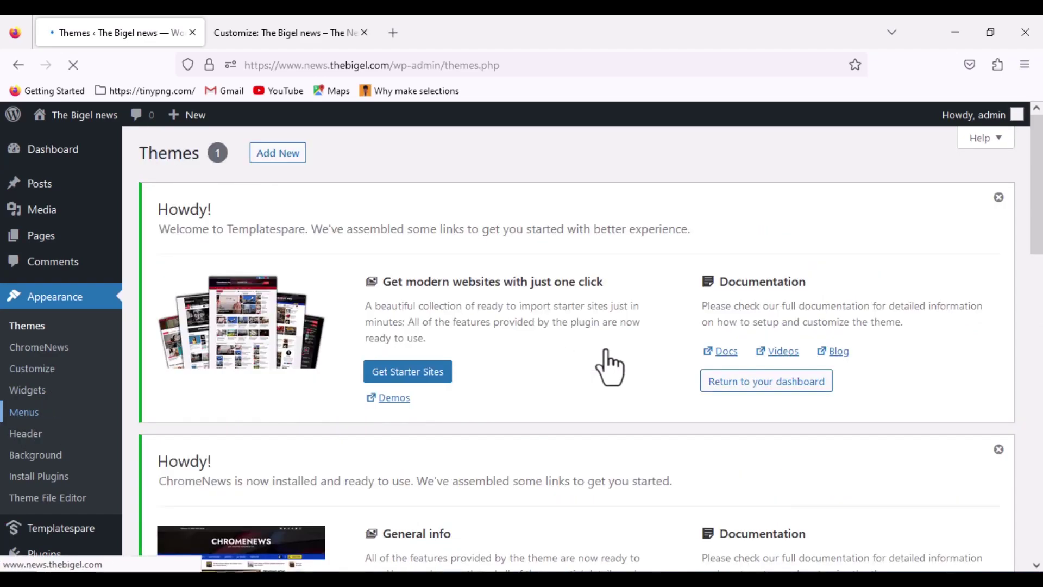
scroll(609, 367, "down", 10)
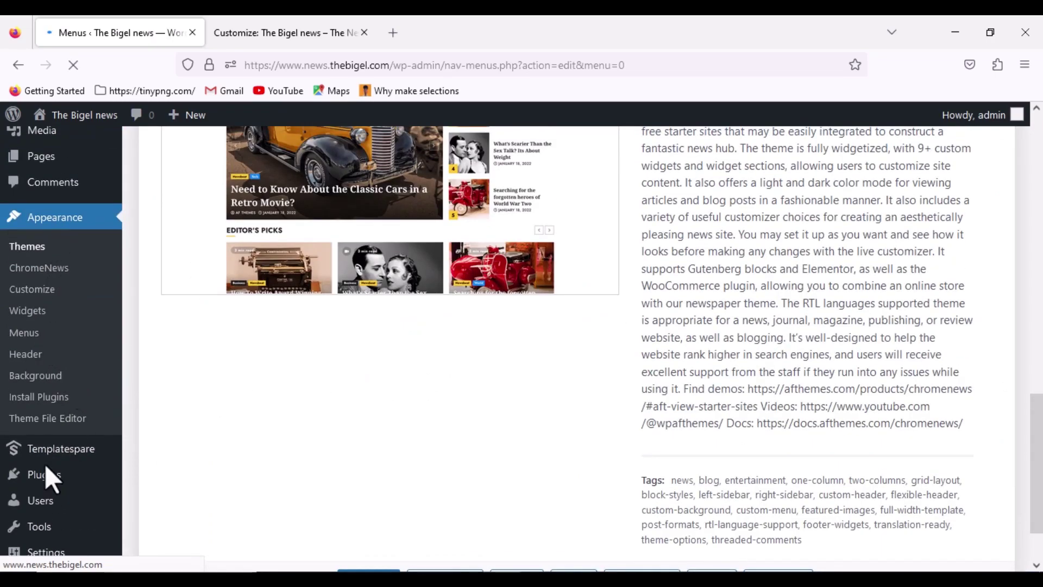
scroll(44, 464, "up", 3)
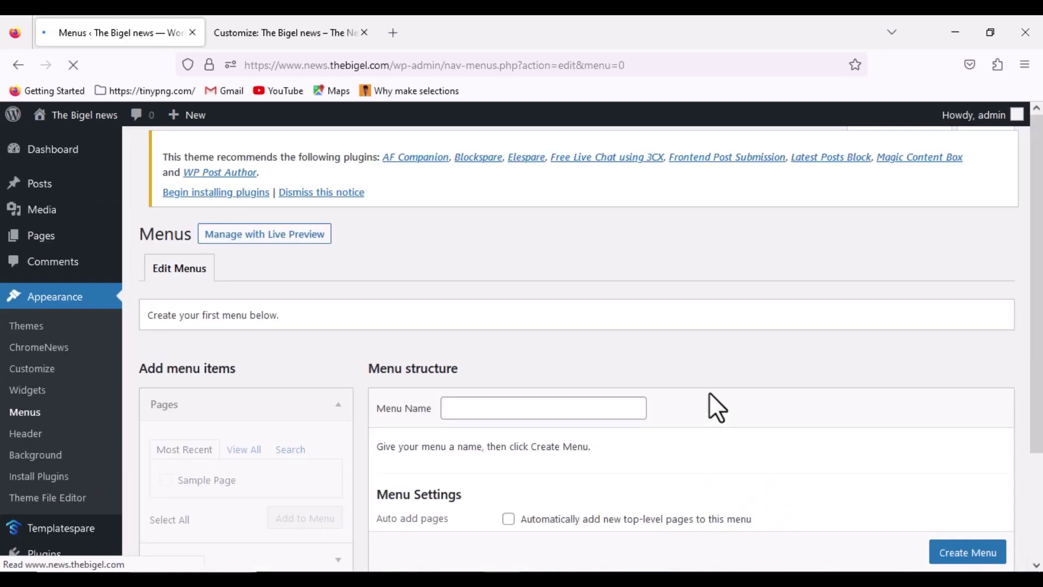
scroll(709, 393, "down", 3)
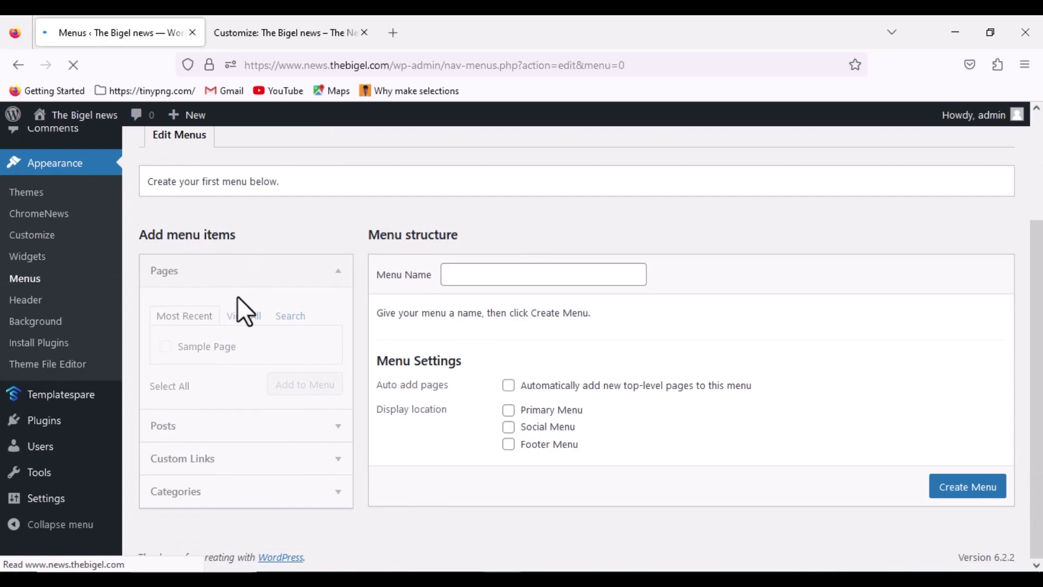
Step: In the Customize tab, open the Menus section
left_click(291, 31)
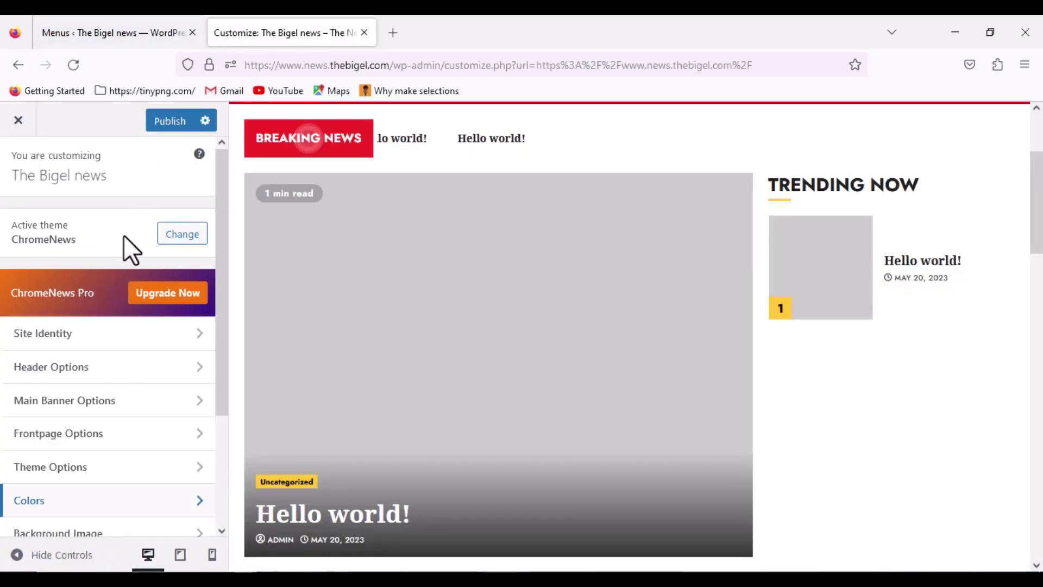
scroll(68, 261, "down", 2)
scroll(18, 394, "down", 2)
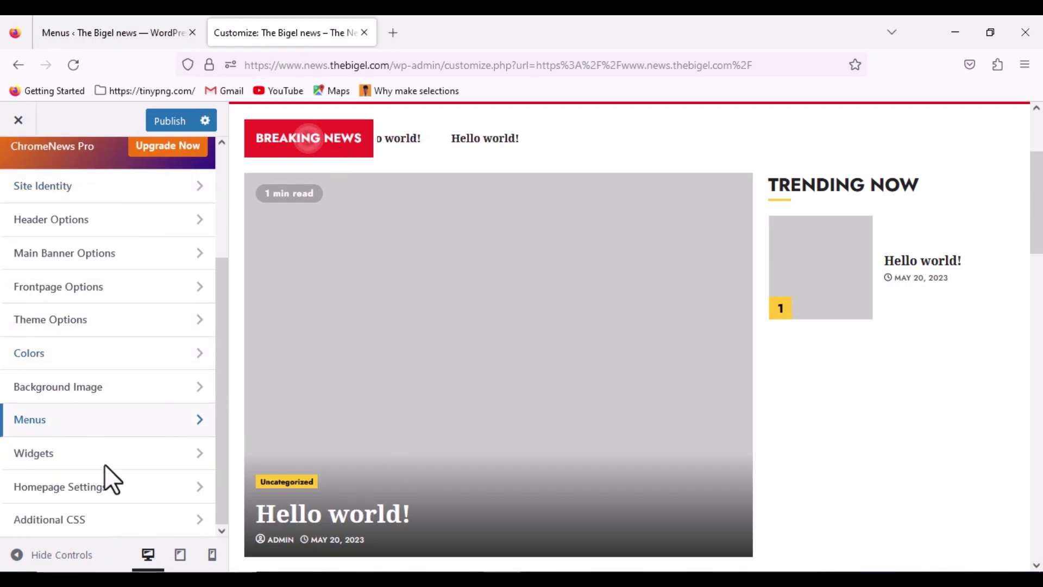
left_click(88, 419)
scroll(298, 438, "down", 5)
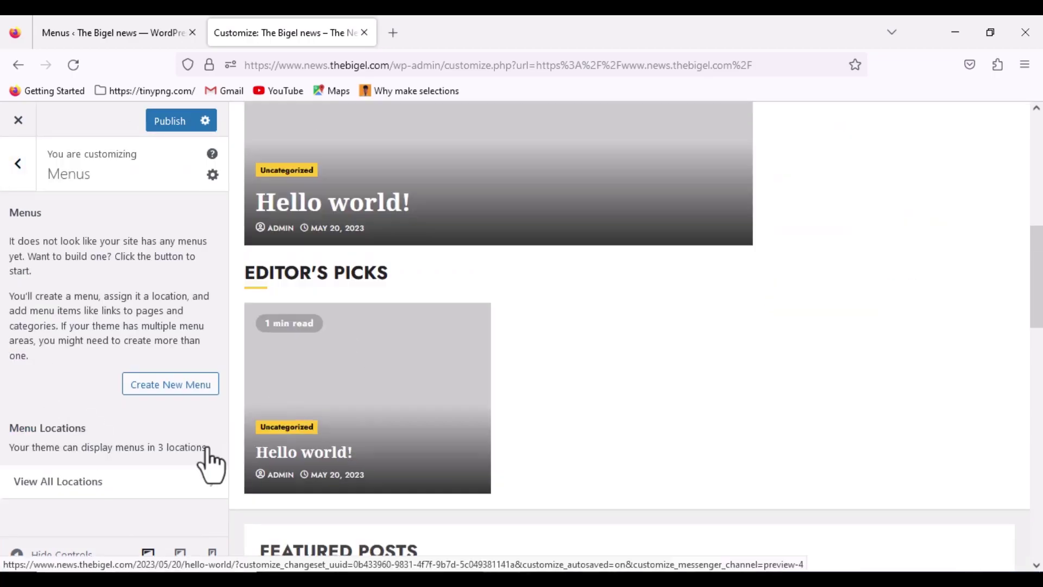
Step: Stay on the page when prompted, publish the pending changes, and reload the Customizer
left_click(80, 64)
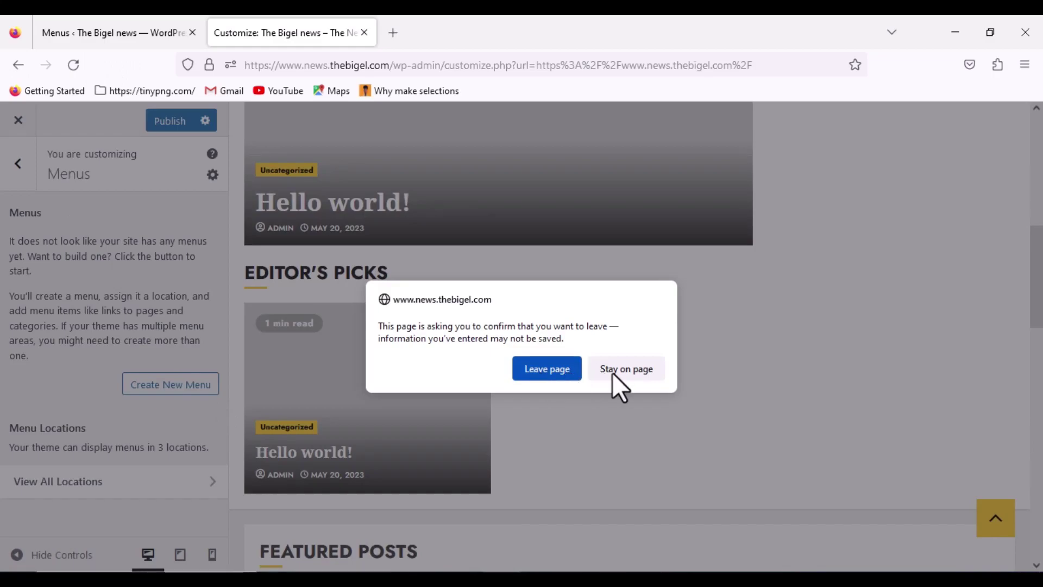
left_click(645, 372)
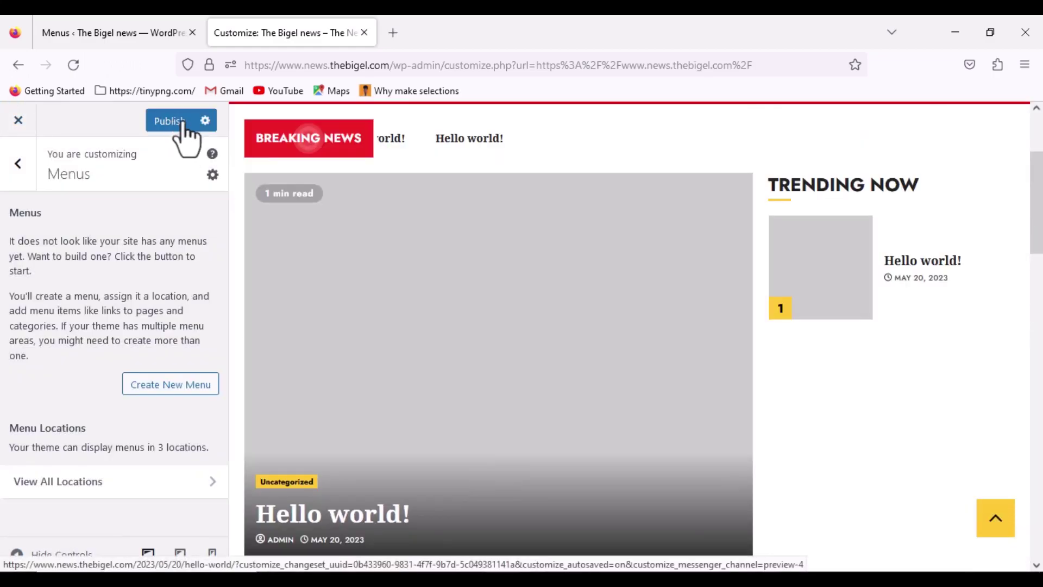
left_click(183, 124)
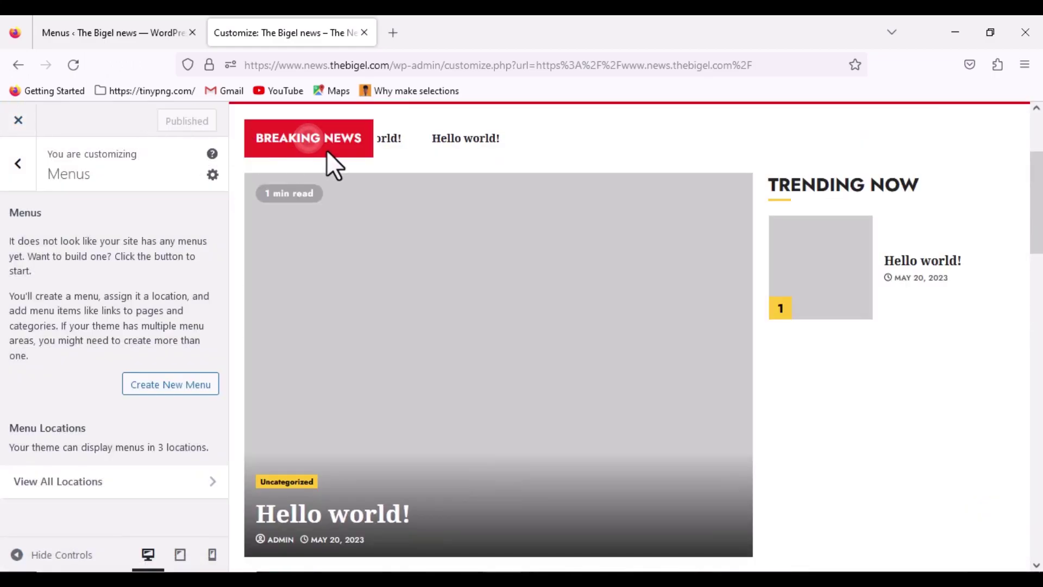
left_click(73, 65)
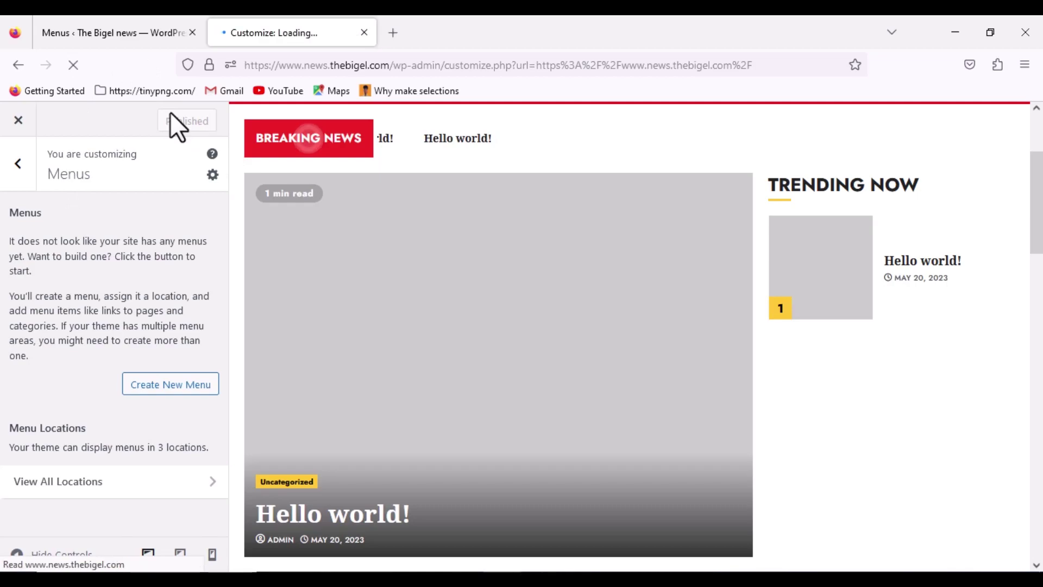
left_click(84, 16)
left_click(324, 16)
left_click(164, 19)
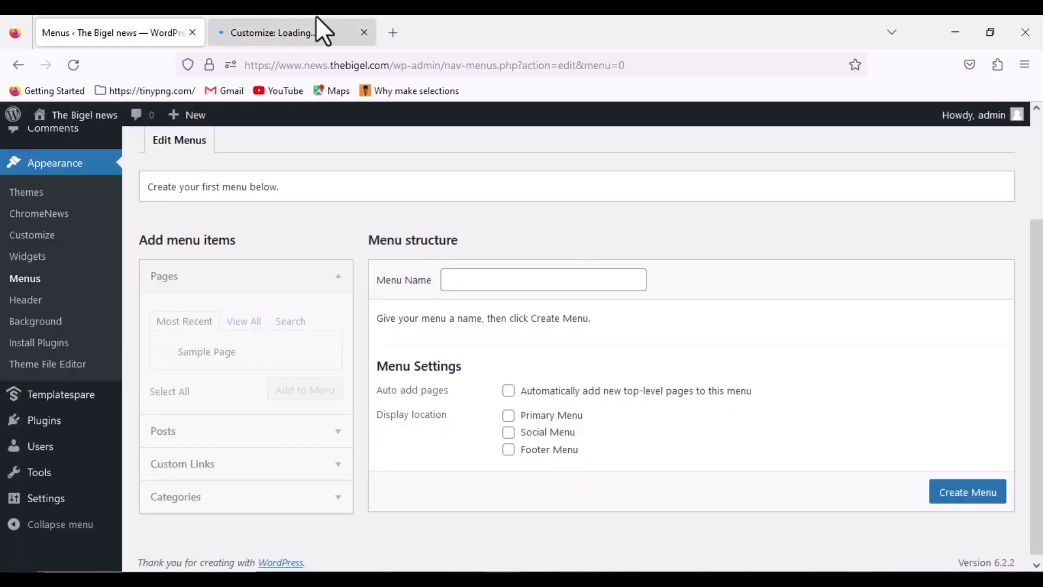
key("ctrl+Tab")
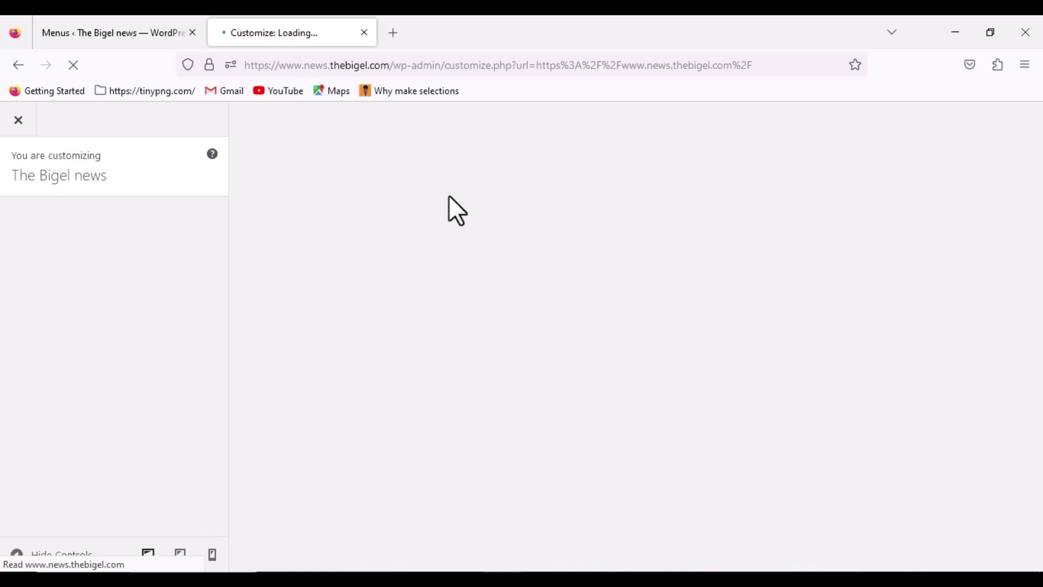
Step: Open thebigel.com in a new tab and scroll down to its footer links
left_click(398, 37)
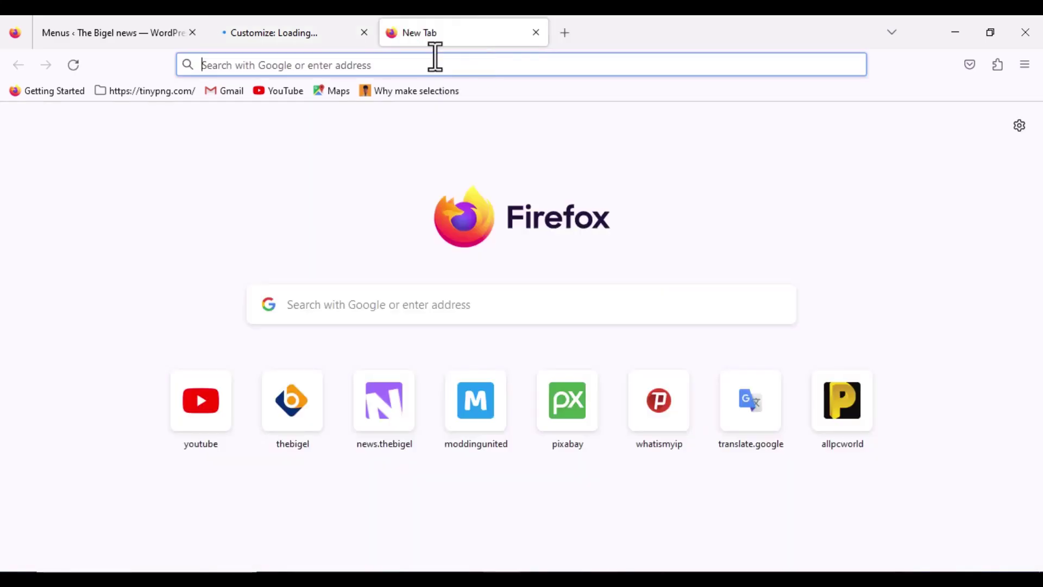
left_click(424, 64)
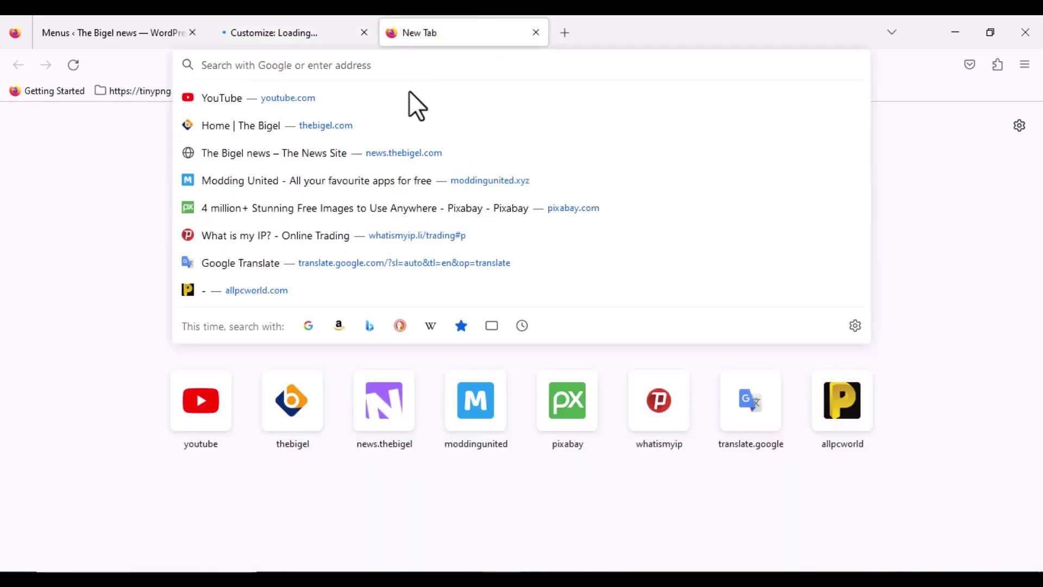
left_click(391, 123)
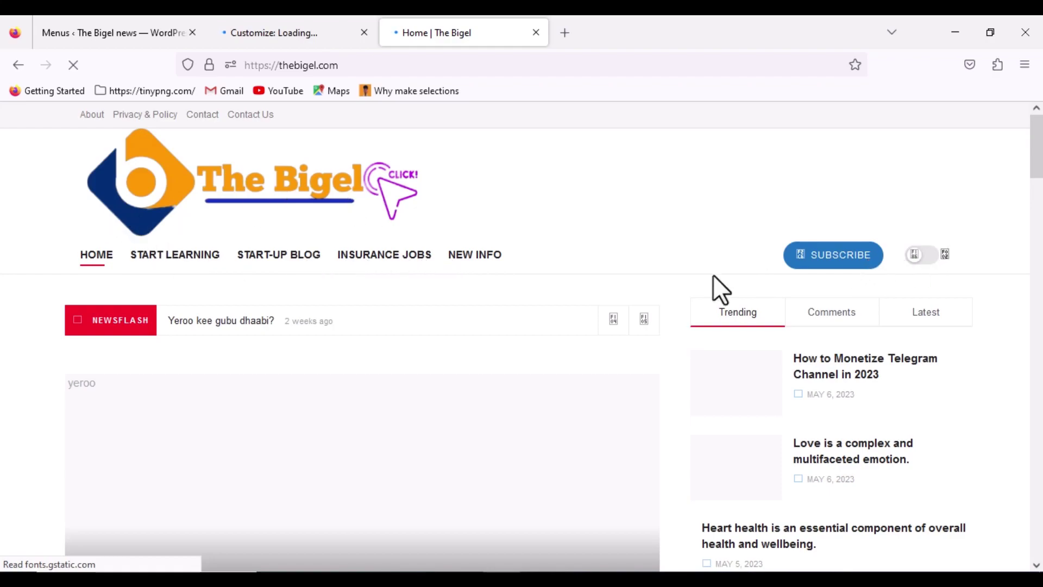
scroll(793, 290, "down", 20)
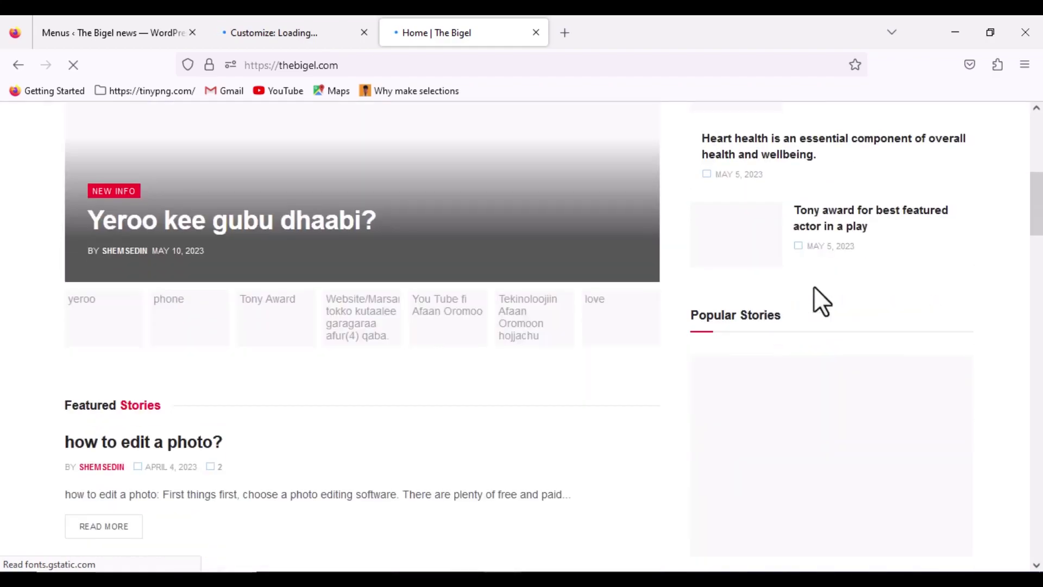
scroll(879, 336, "down", 15)
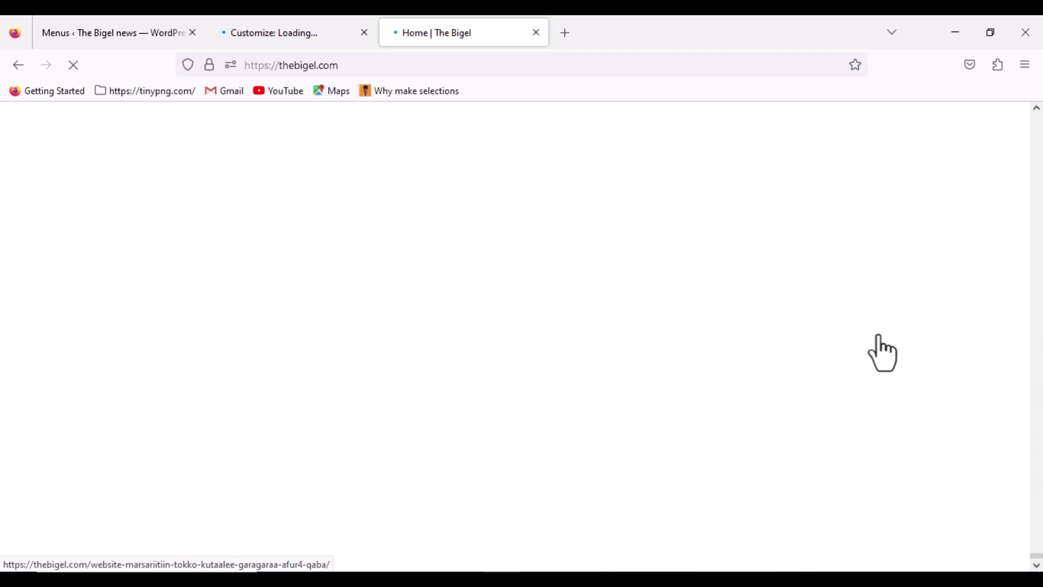
scroll(878, 334, "down", 10)
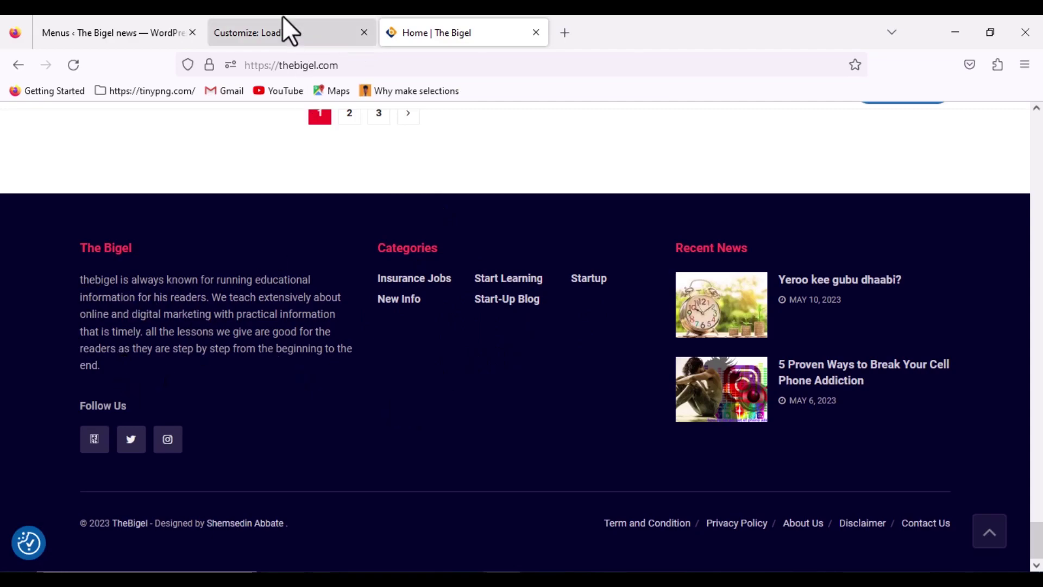
left_click(267, 36)
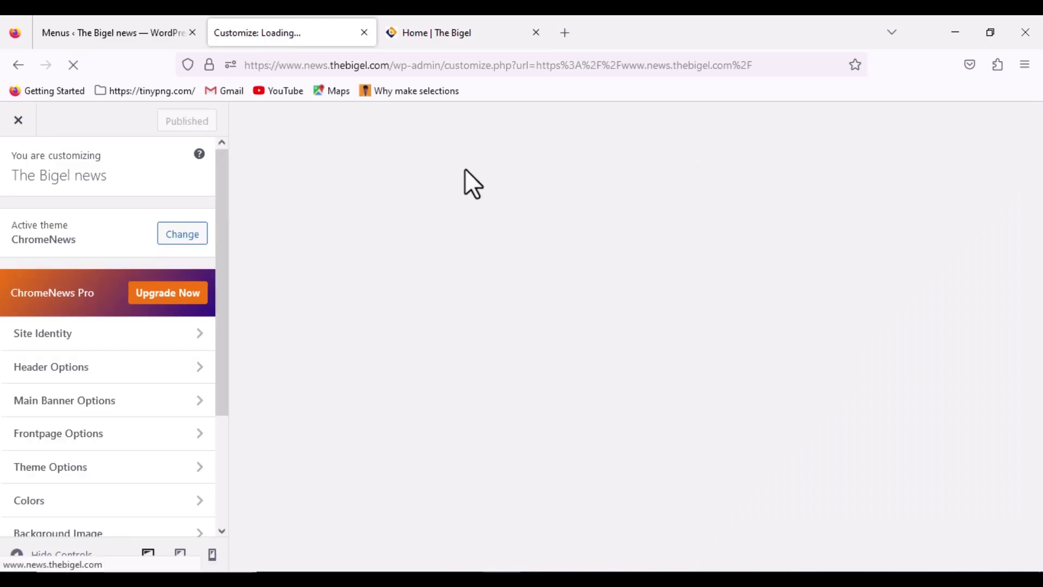
Step: Start a new menu in the Customizer's Menus panel with the Primary Menu location turned on
scroll(140, 396, "down", 3)
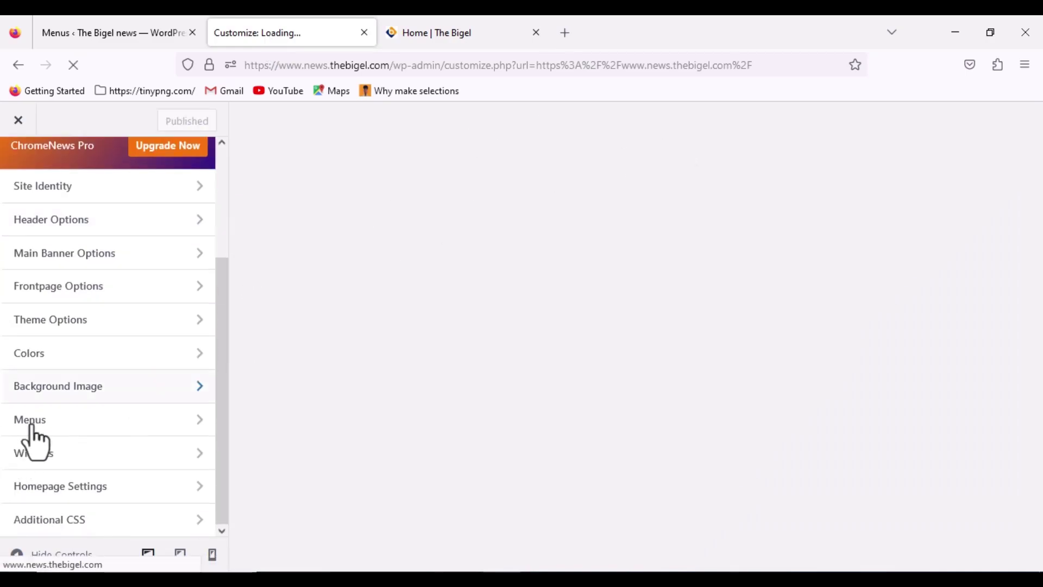
left_click(70, 420)
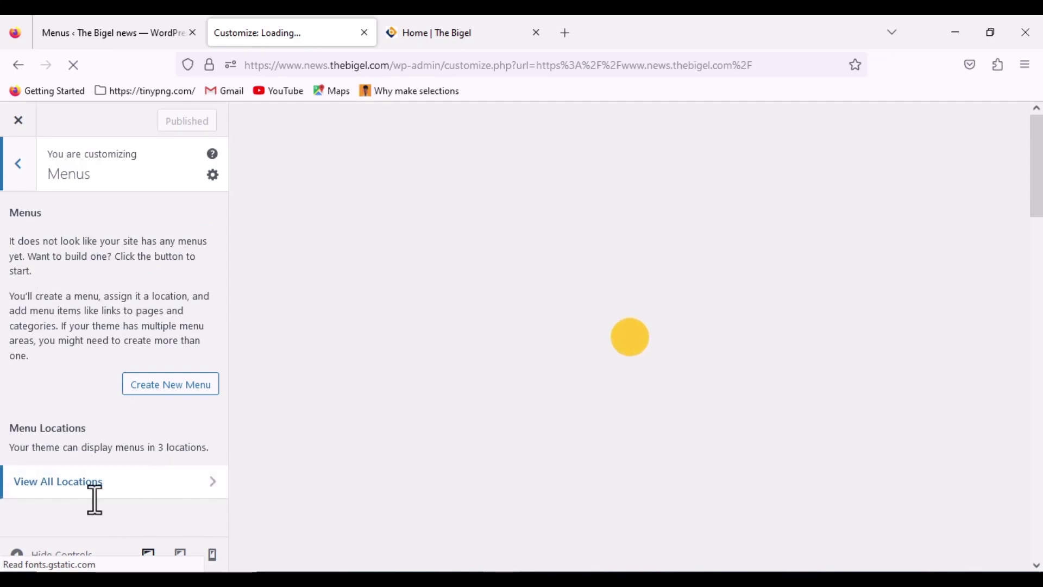
left_click(162, 389)
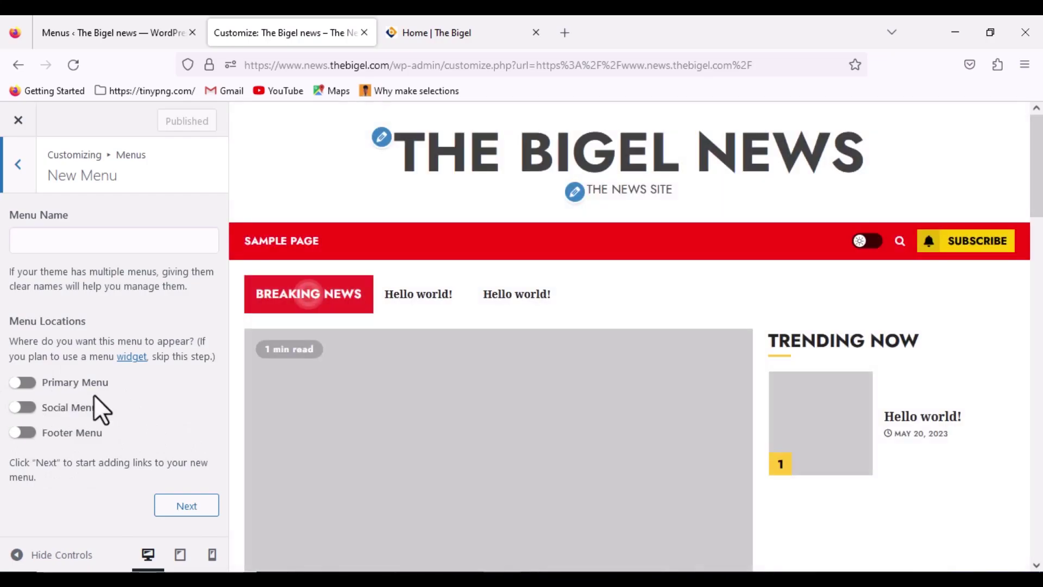
left_click(18, 383)
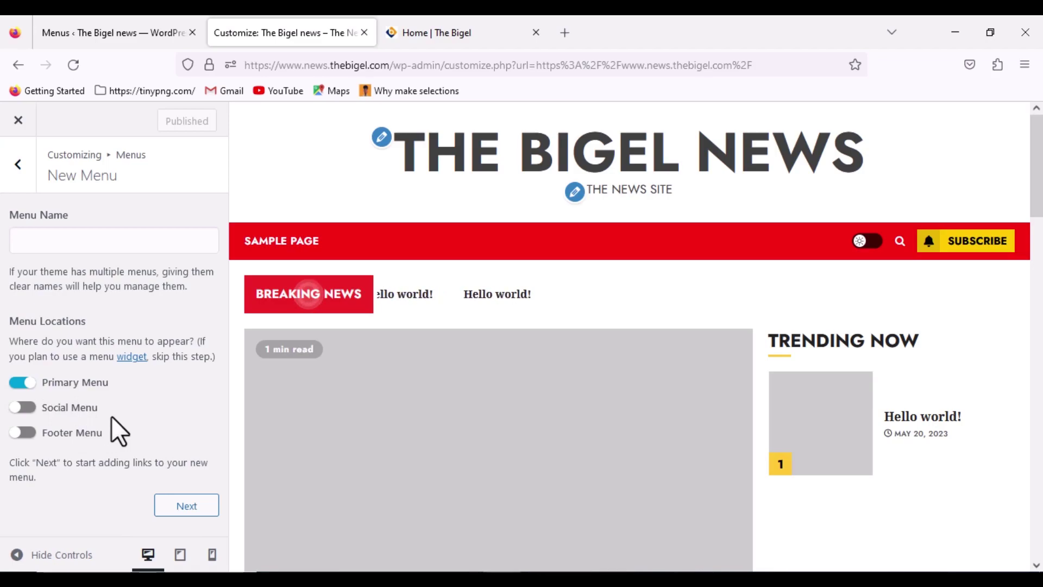
Step: Name the new menu 'Header' and create it for the Primary Menu location
left_click(179, 508)
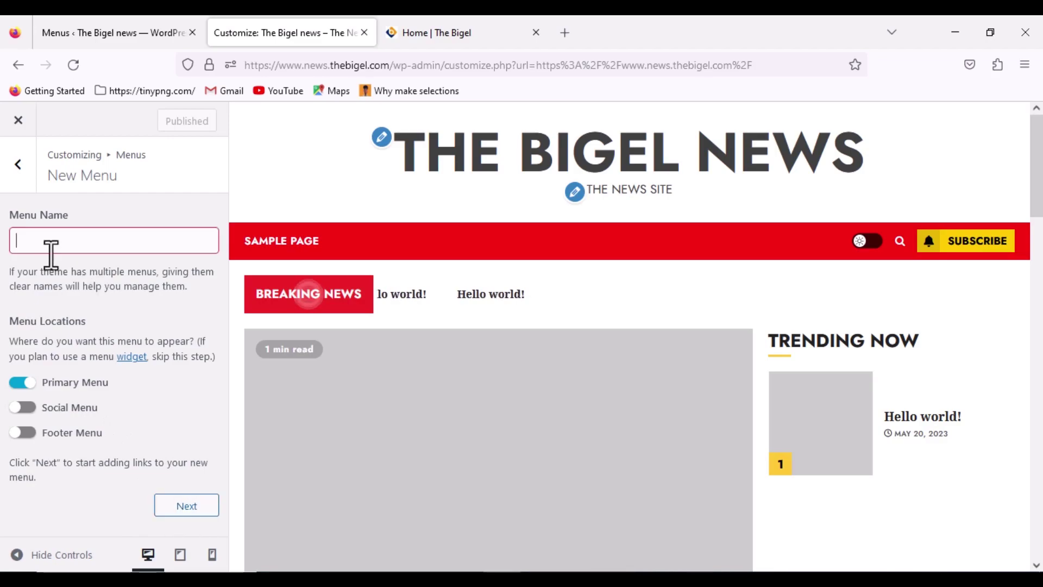
left_click_drag(106, 383, 46, 386)
right_click(46, 385)
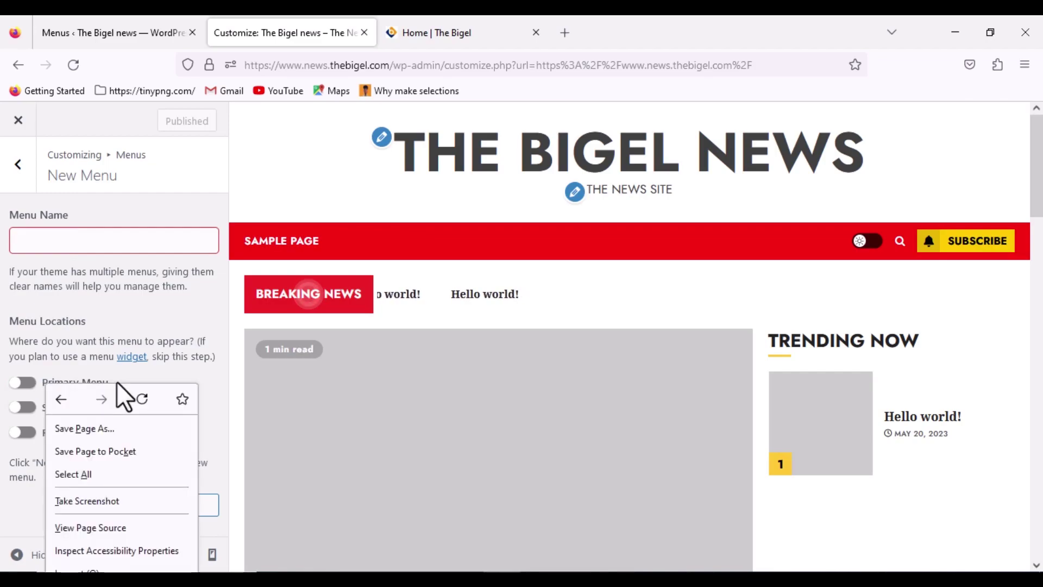
left_click(23, 384)
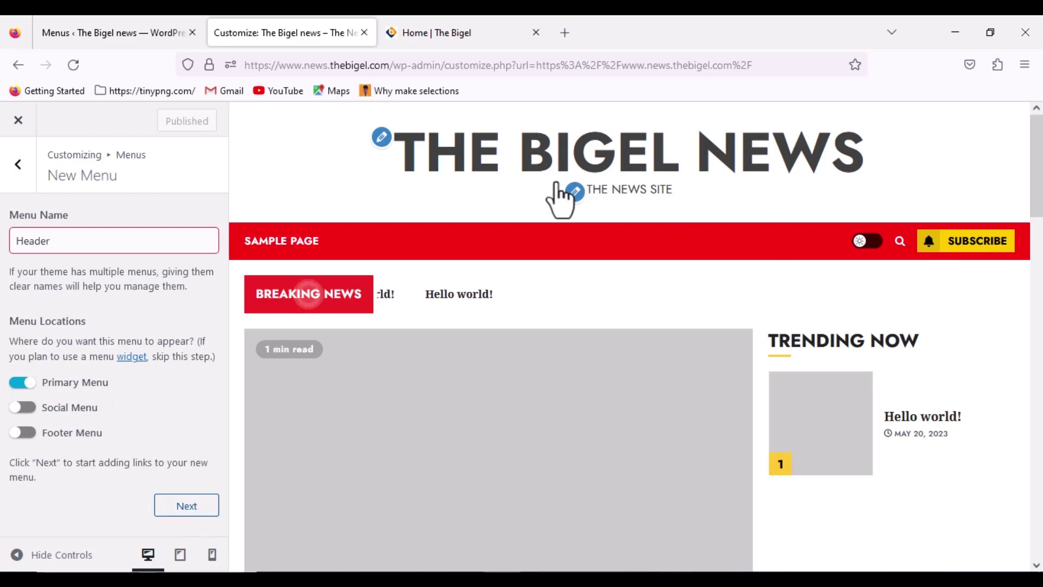
left_click(175, 507)
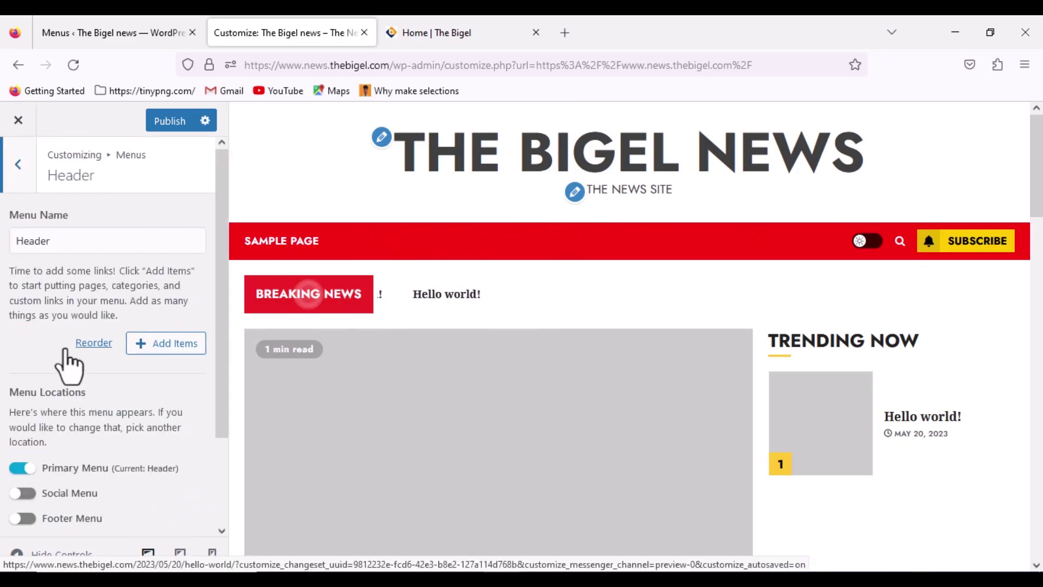
scroll(96, 347, "down", 2)
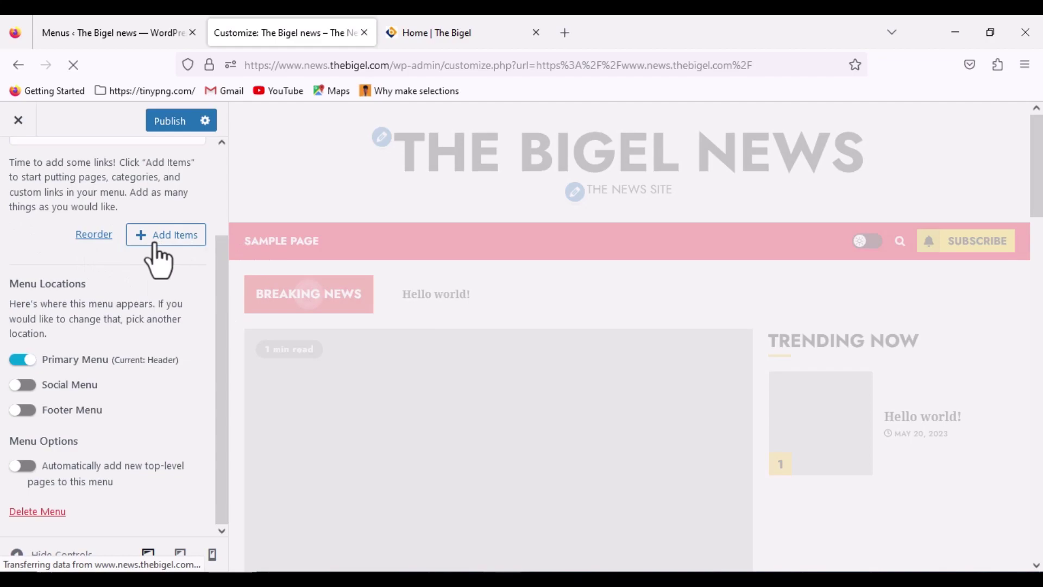
Step: Add the Fayyaa, Ispoortii and Siyaasa categories and a Home link to the Header menu
scroll(135, 228, "up", 2)
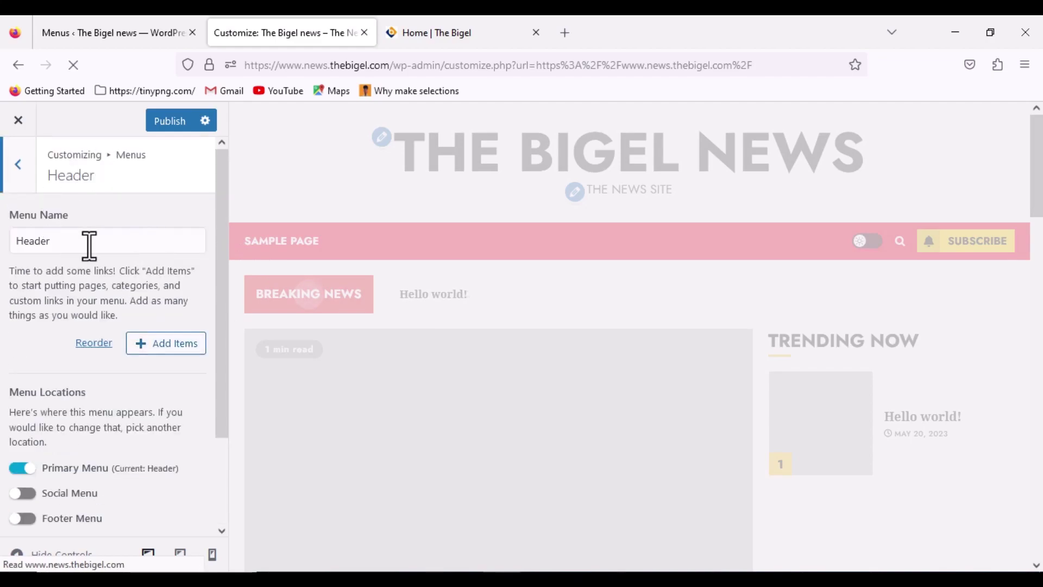
left_click(170, 351)
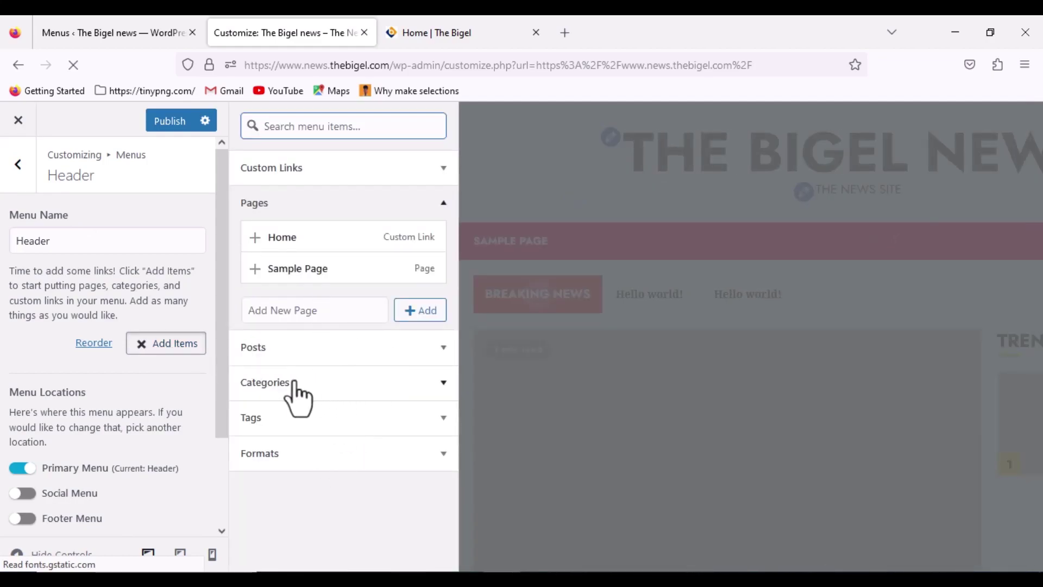
left_click(433, 384)
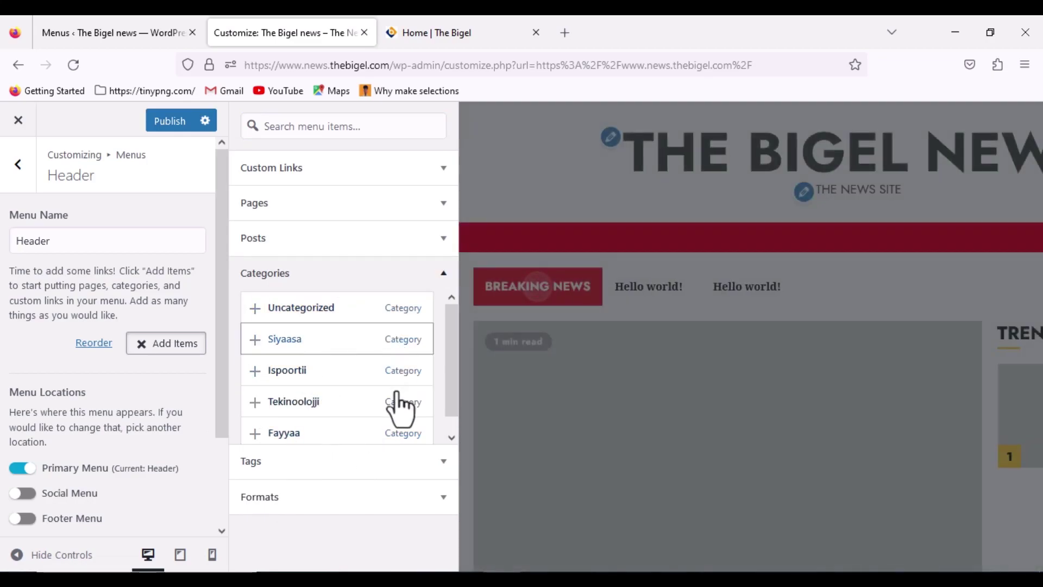
left_click(255, 433)
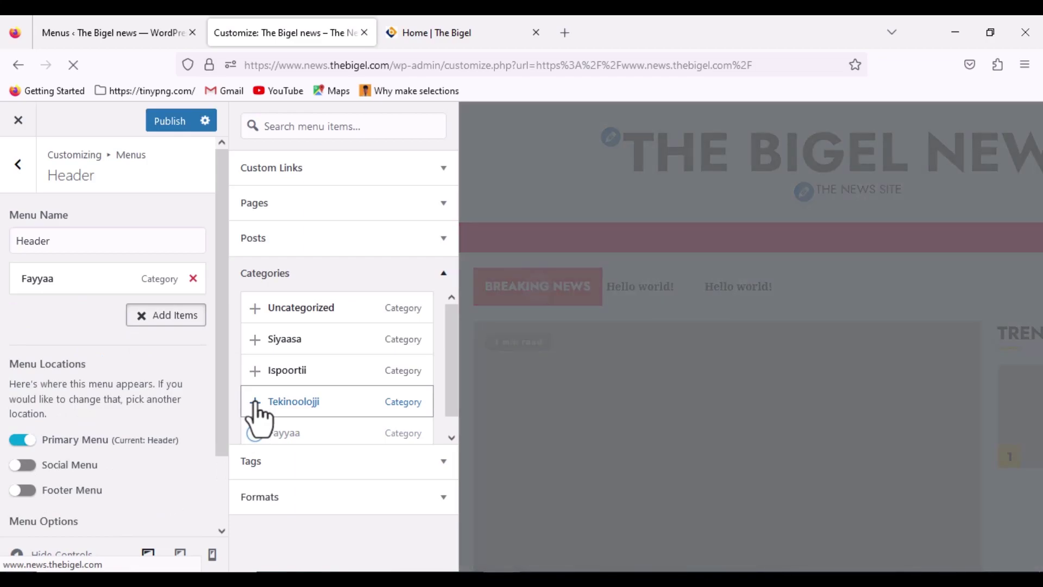
left_click(255, 371)
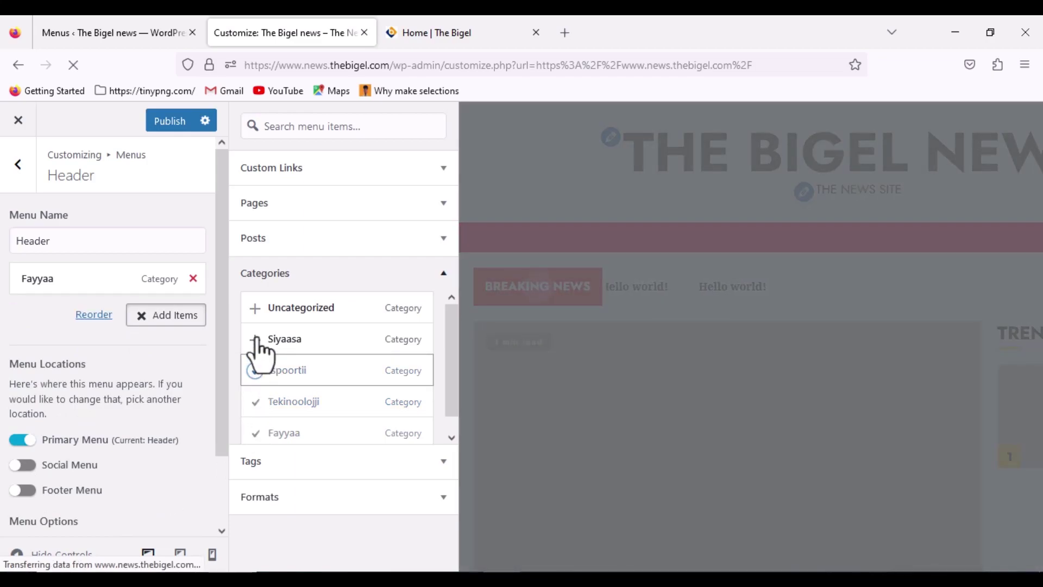
left_click(255, 339)
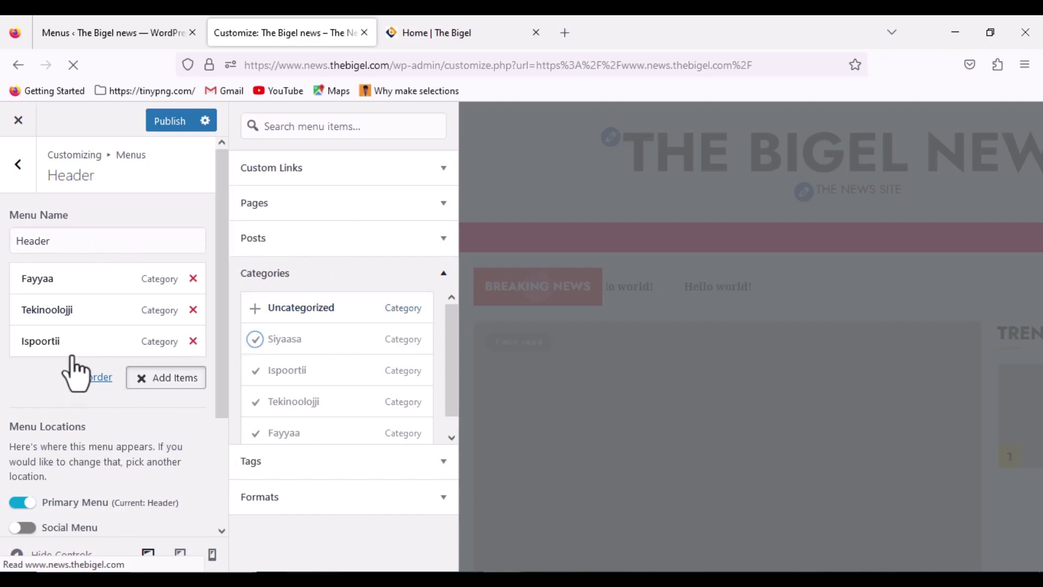
left_click(444, 203)
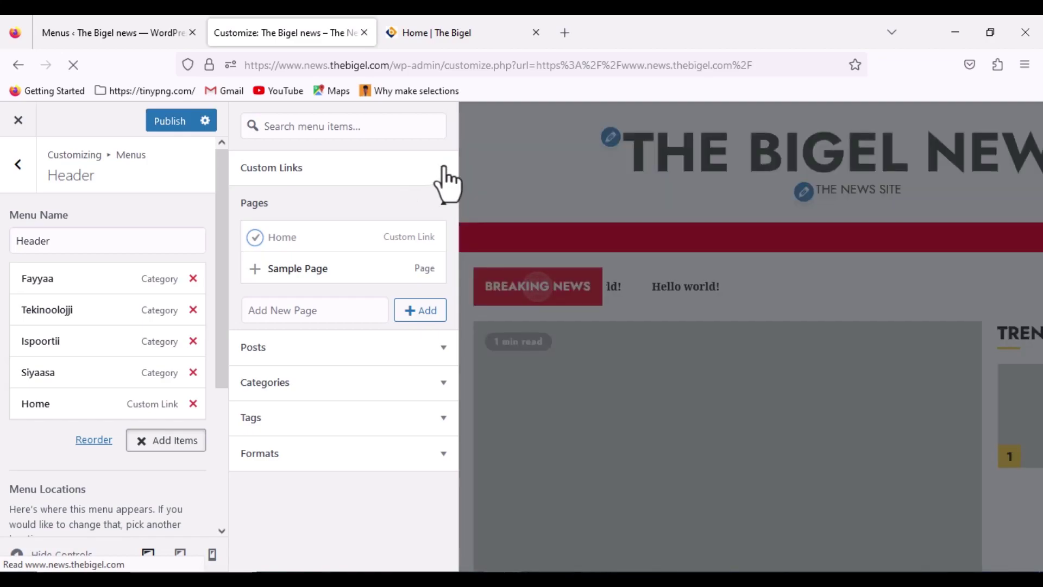
left_click(444, 167)
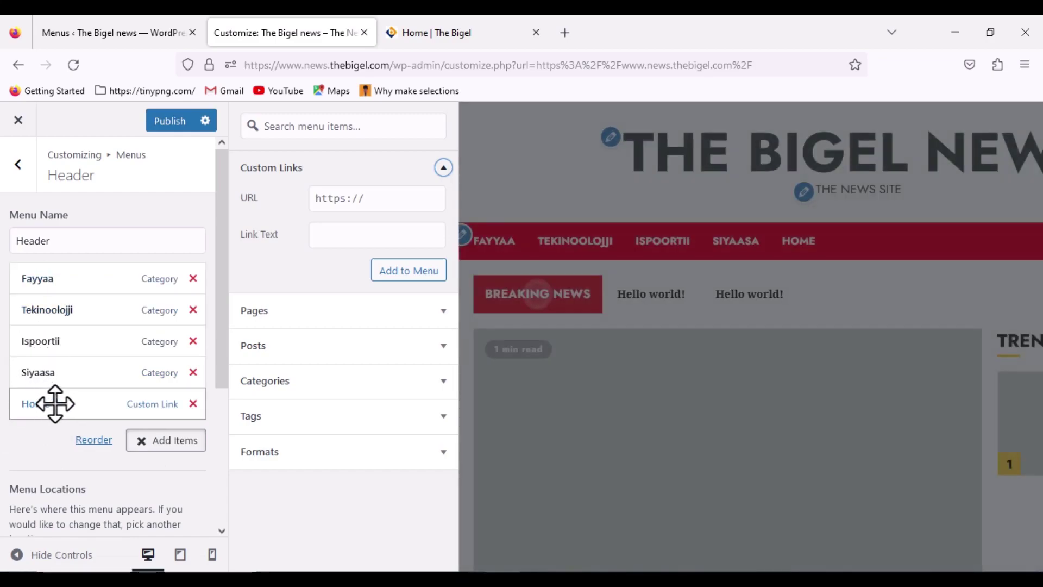
Step: Move Home to the top of the Header menu, publish, and go back to the menus list
left_click_drag(55, 403, 52, 275)
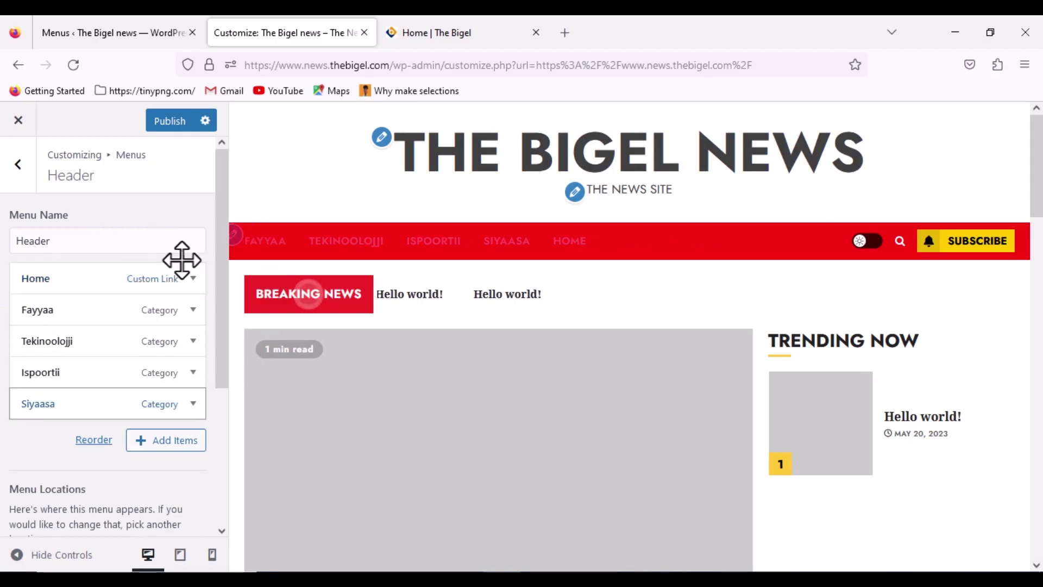
left_click(155, 124)
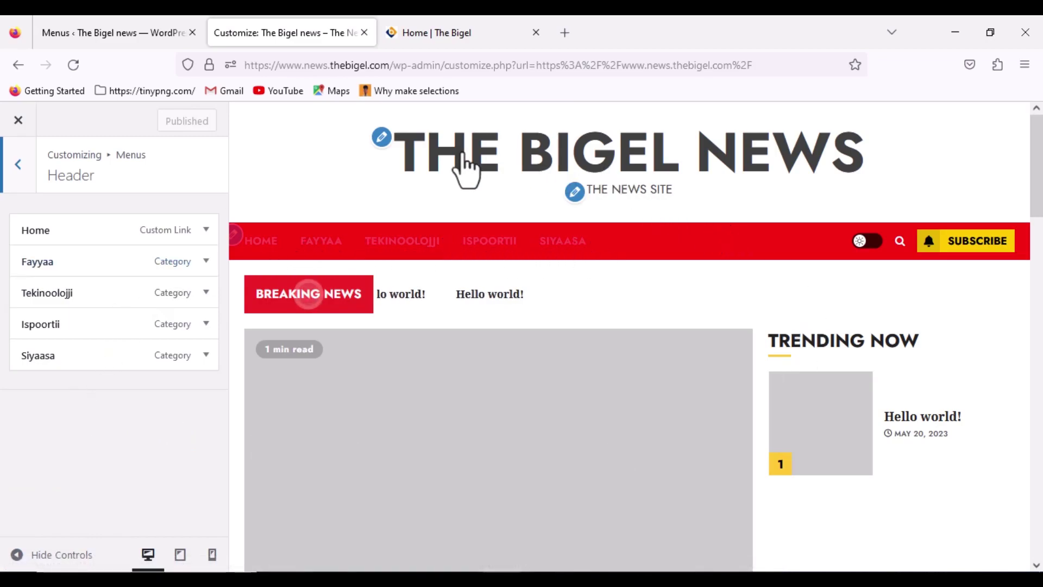
scroll(674, 437, "down", 10)
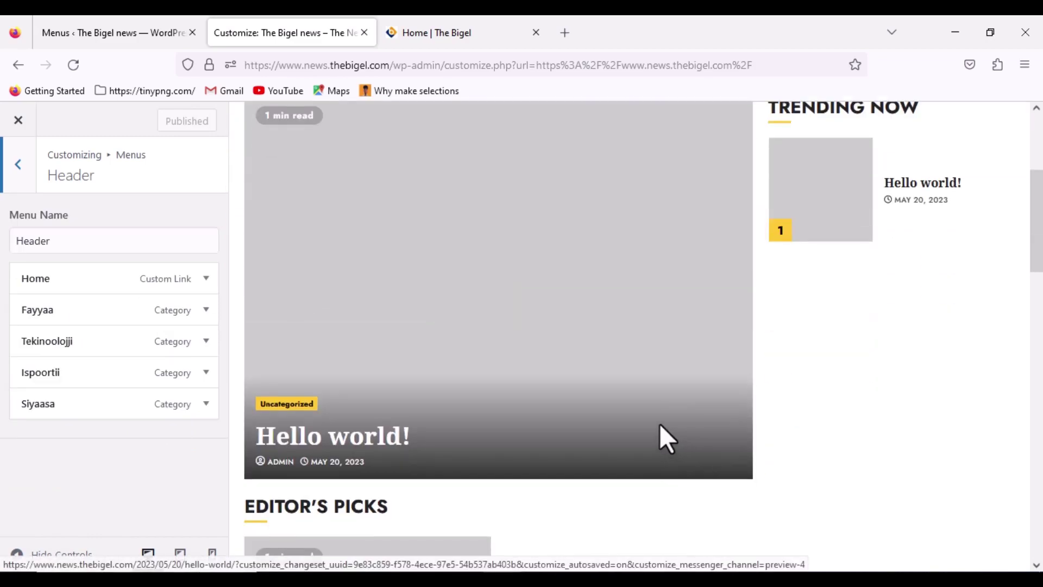
scroll(659, 439, "up", 10)
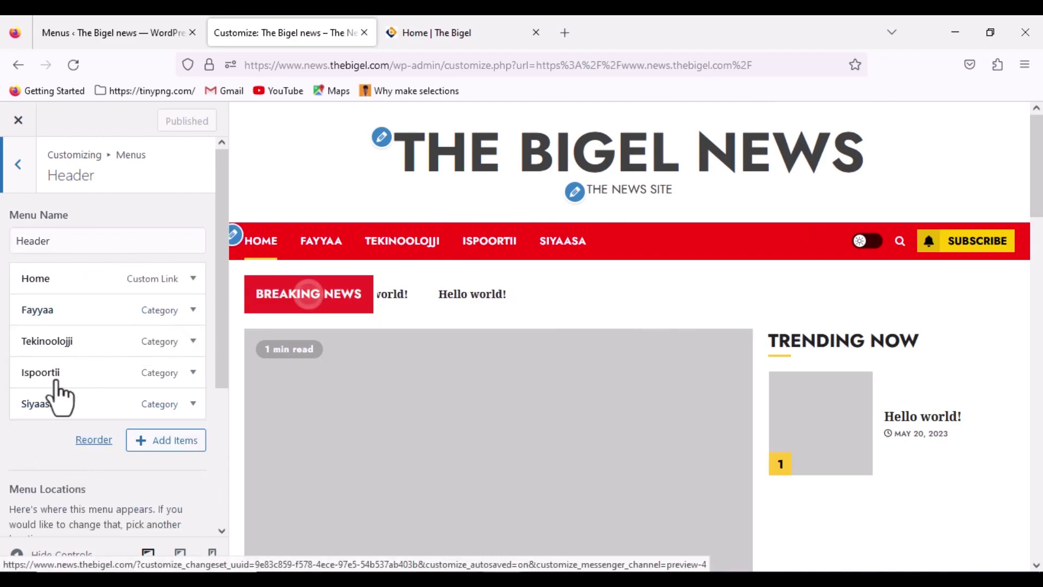
left_click(17, 175)
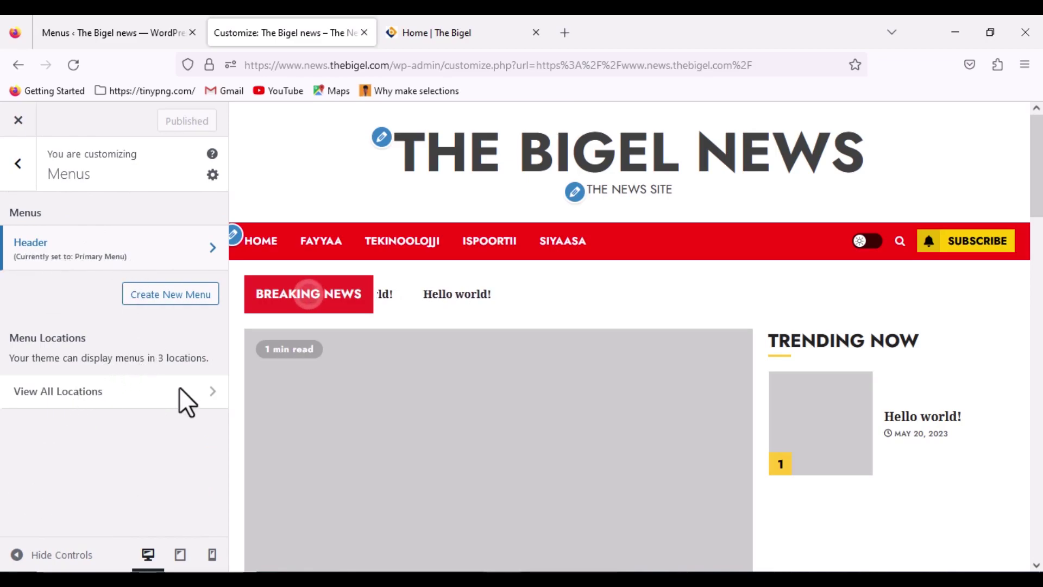
Step: Create a second menu named 'Footer' in the Footer Menu location
left_click(169, 298)
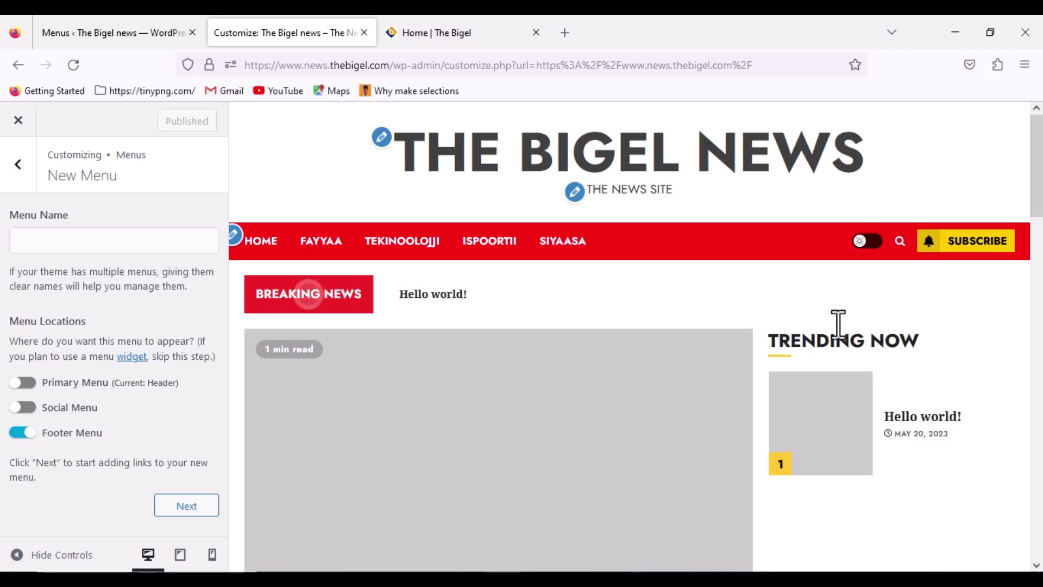
left_click(85, 244)
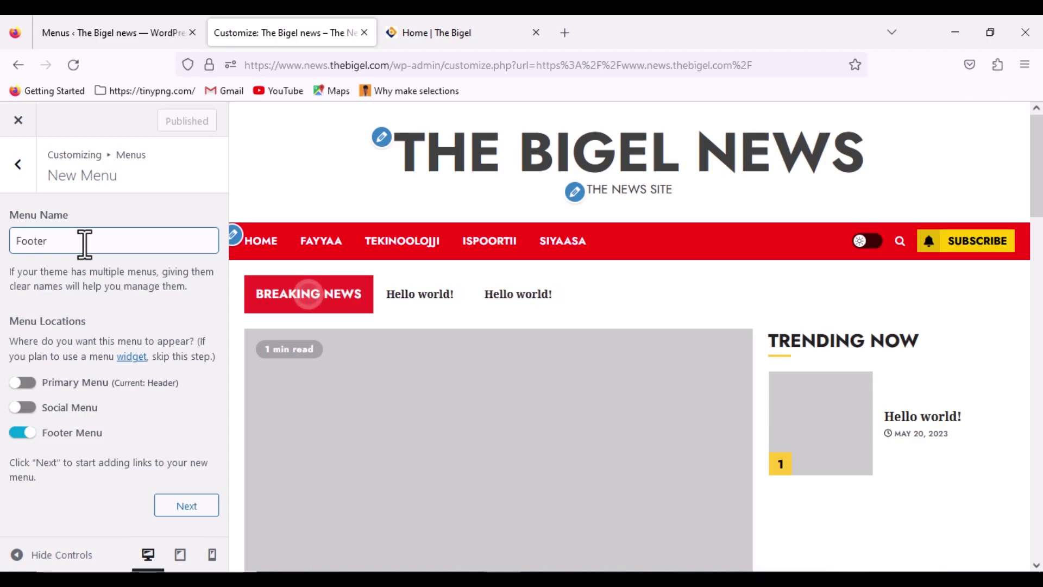
left_click(184, 505)
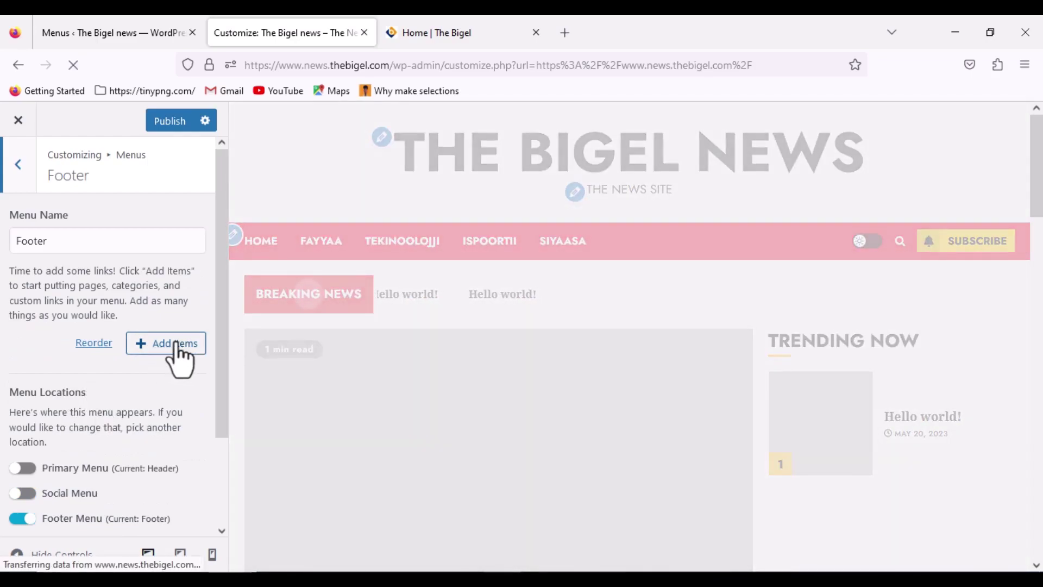
Step: Add the Siyaasa, Ispoortii, Tekinoolojji and Fayyaa categories to the Footer menu and publish it
left_click(176, 344)
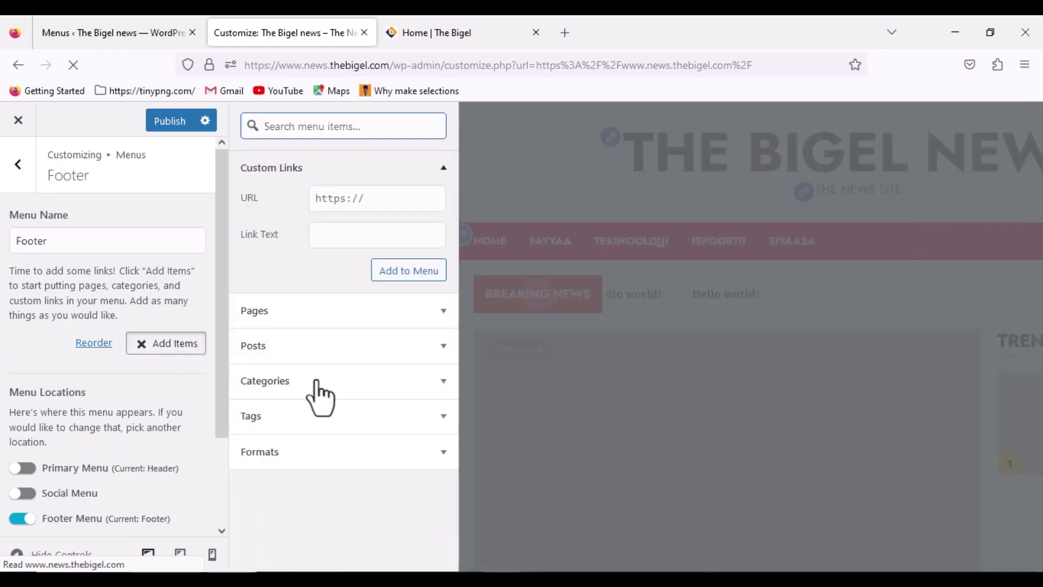
left_click(392, 389)
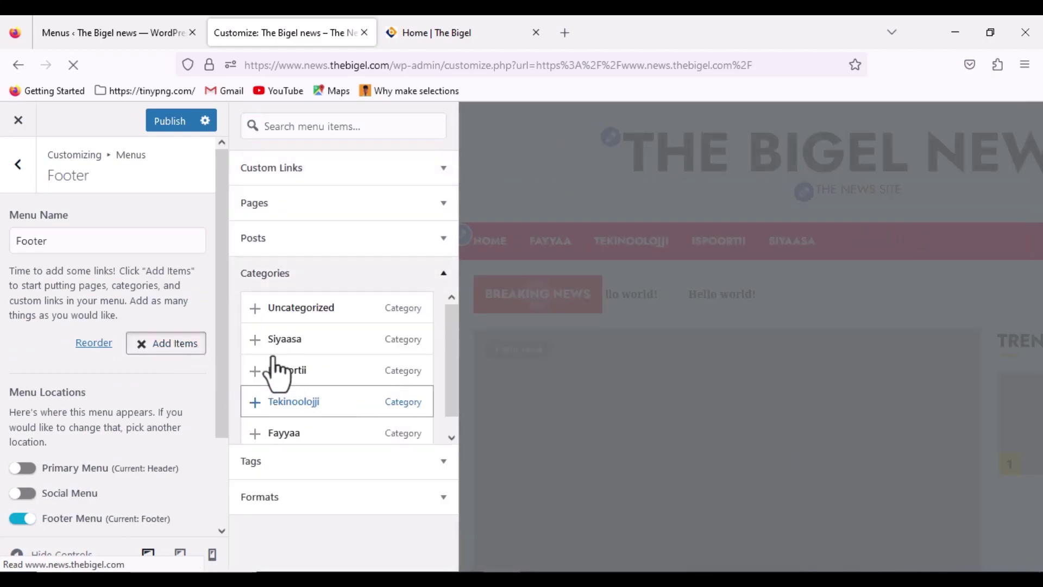
left_click(253, 343)
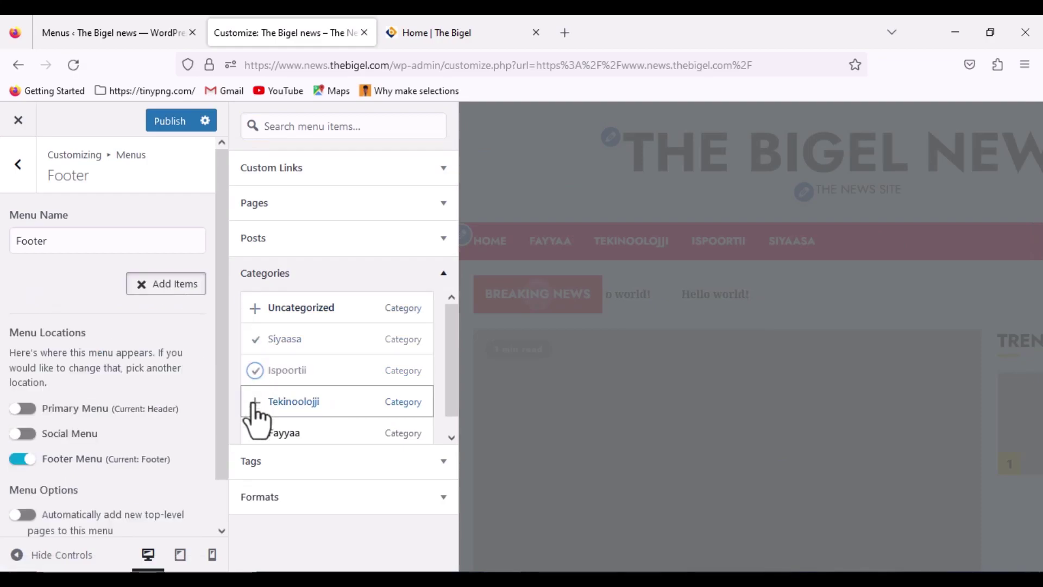
left_click(254, 402)
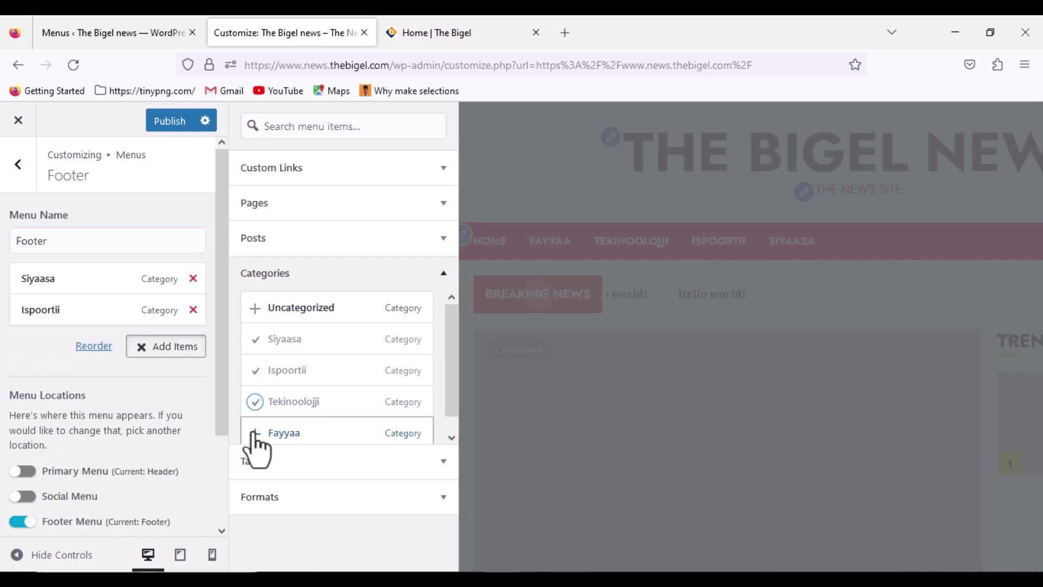
left_click(254, 433)
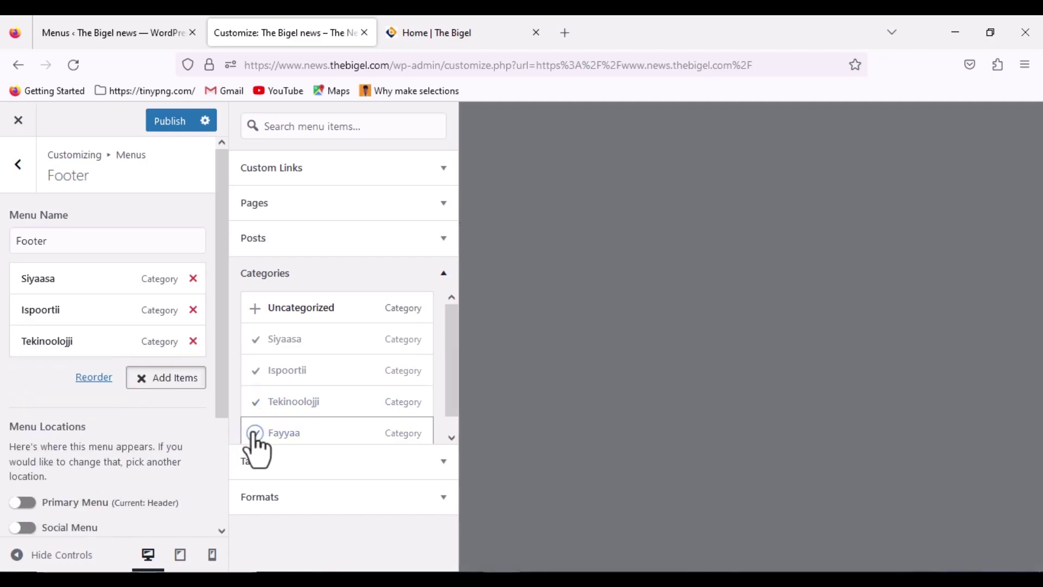
left_click(175, 125)
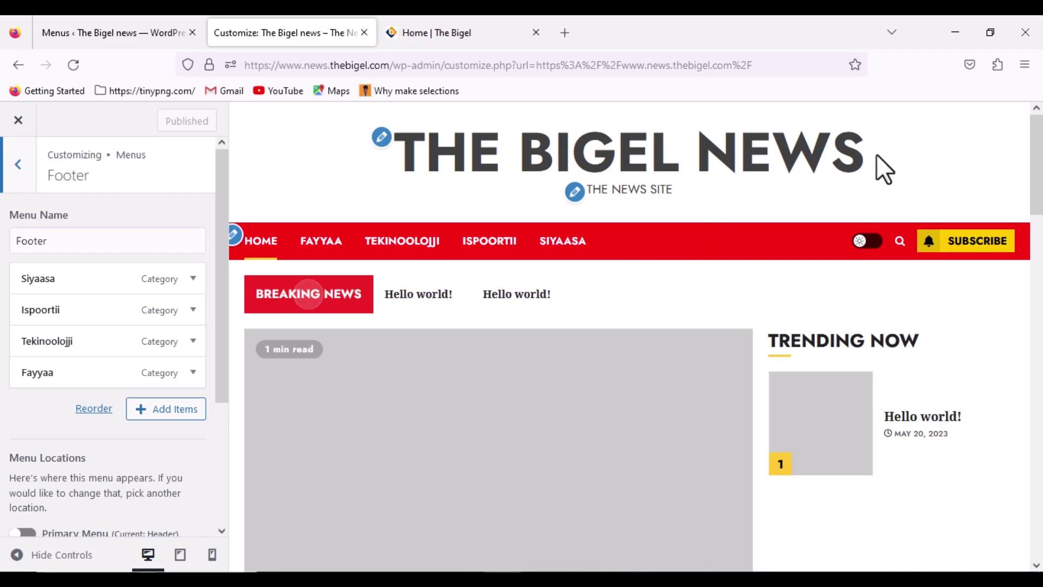
left_click_drag(1037, 161, 1039, 496)
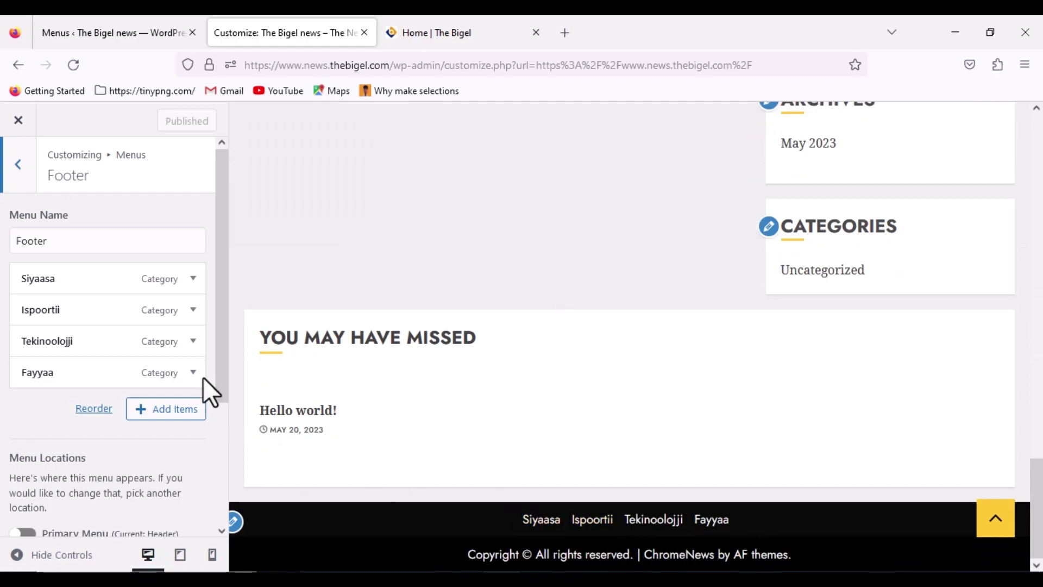
scroll(70, 500, "down", 3)
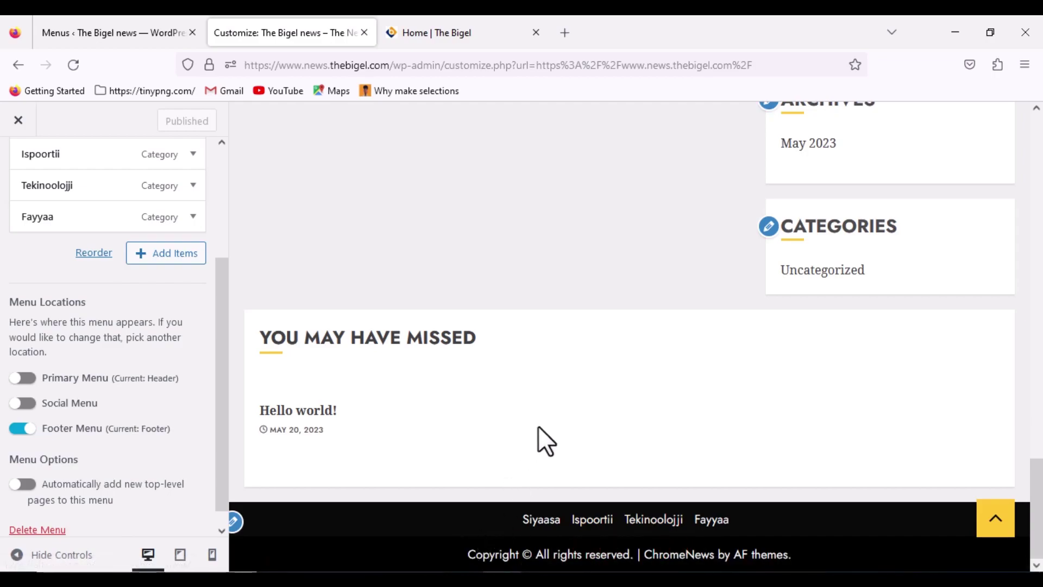
scroll(538, 428, "up", 15)
scroll(538, 426, "up", 10)
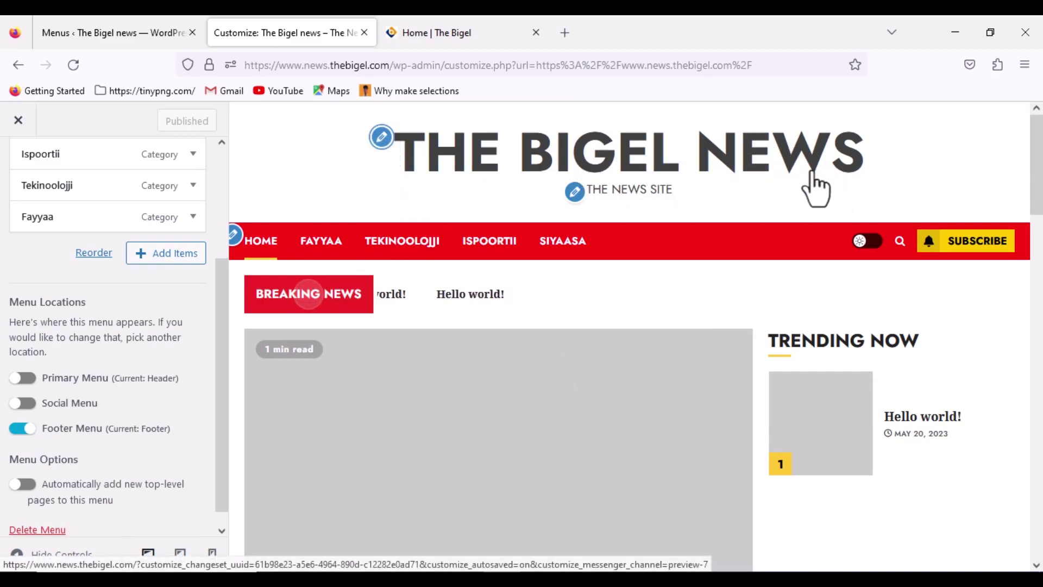
left_click(571, 197)
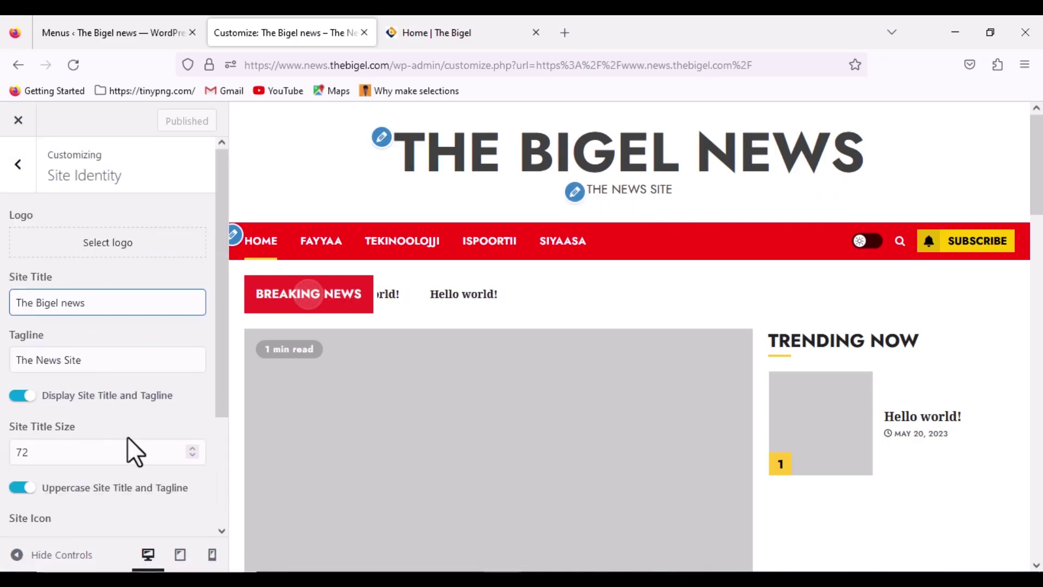
Step: Change the Site Title Size from 72 to 50
scroll(68, 451, "down", 4)
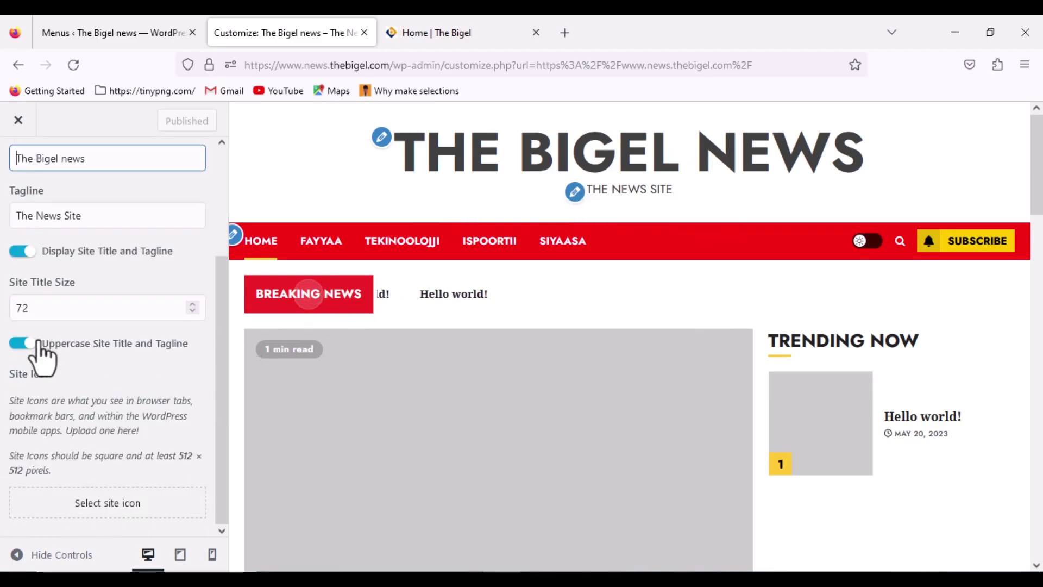
left_click(192, 305)
left_click(192, 304)
left_click(192, 304)
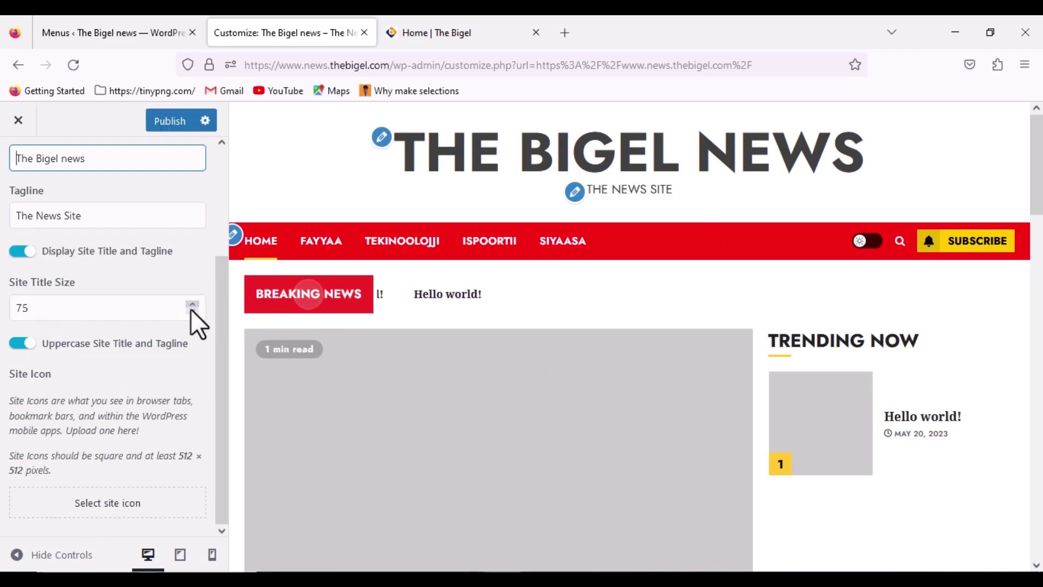
left_click(191, 313)
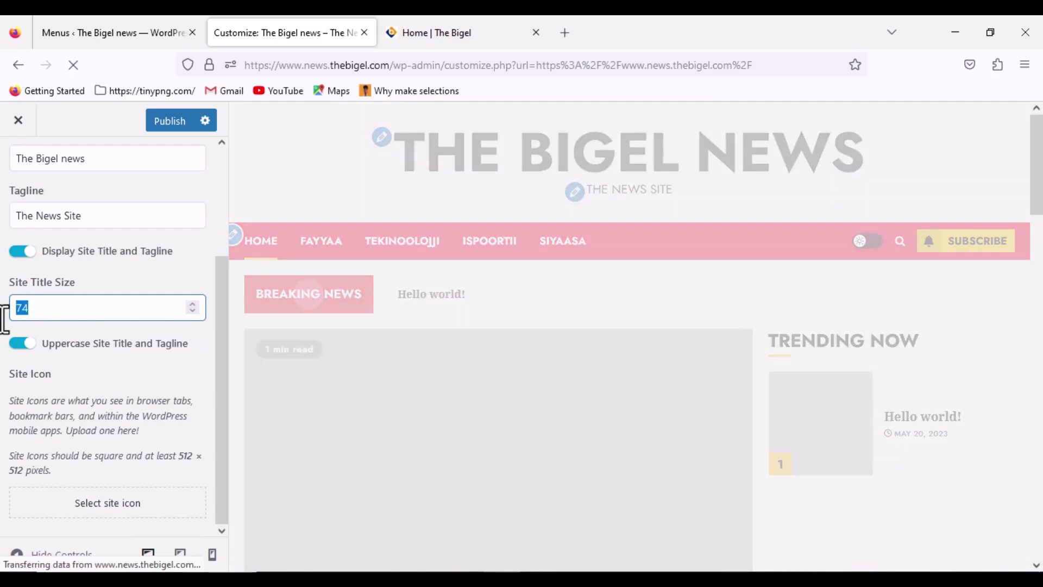
key("BackSpace")
type("50")
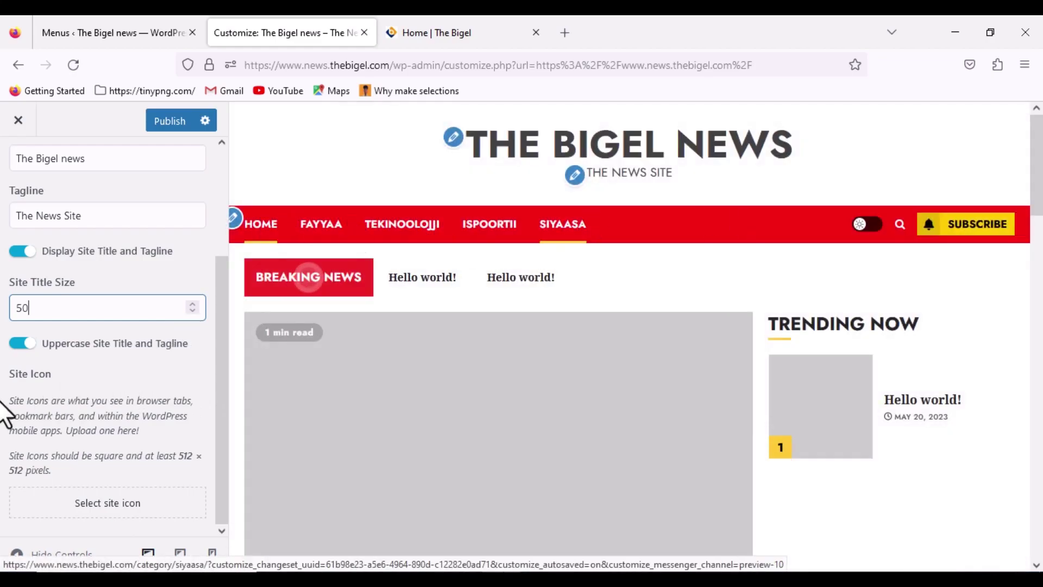
Step: Publish the size-50 site title and scroll the preview to check the header
left_click(167, 124)
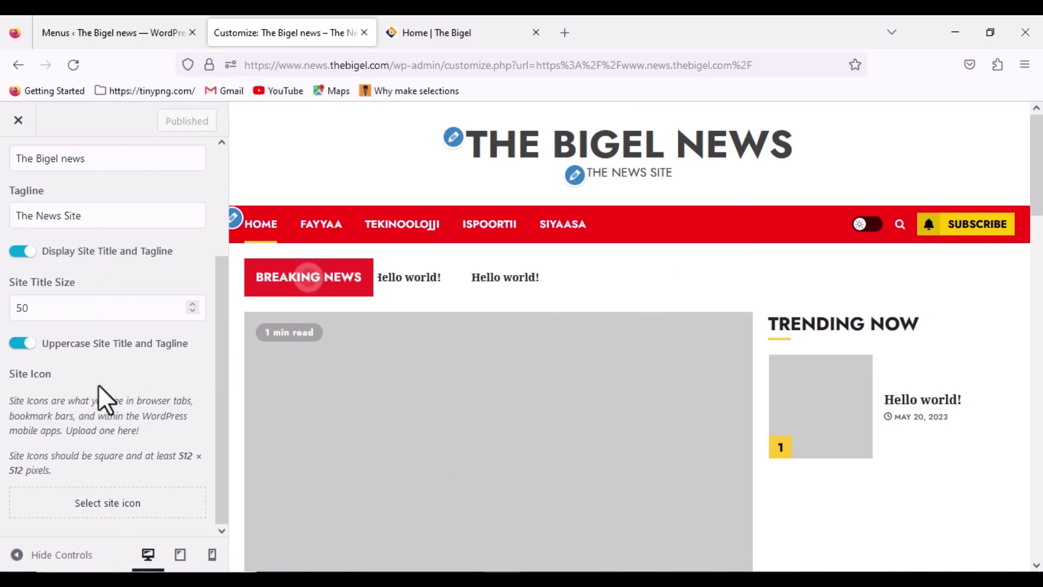
scroll(918, 299, "down", 10)
scroll(523, 397, "down", 4)
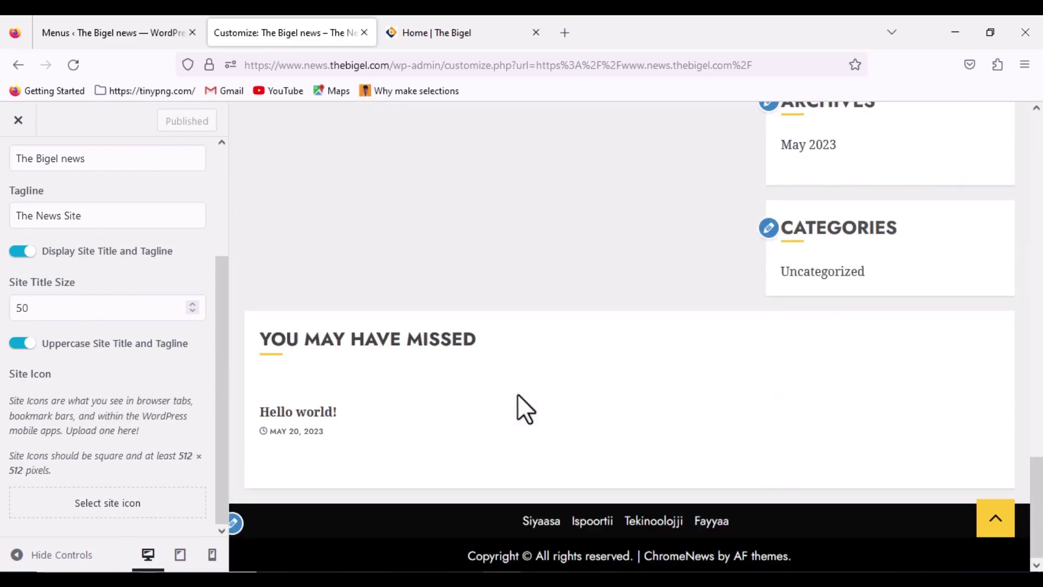
scroll(519, 391, "up", 15)
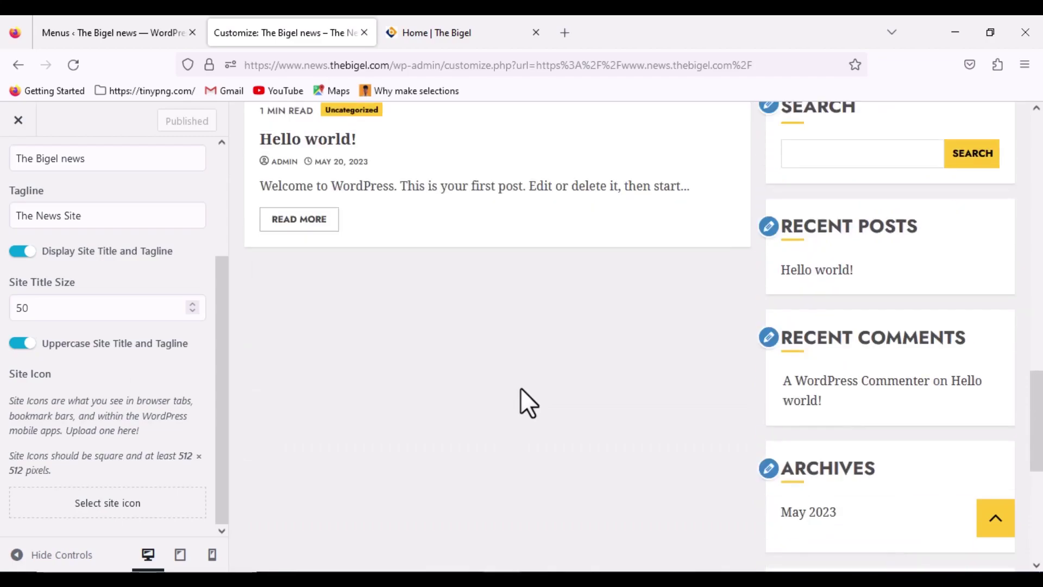
scroll(520, 388, "up", 1)
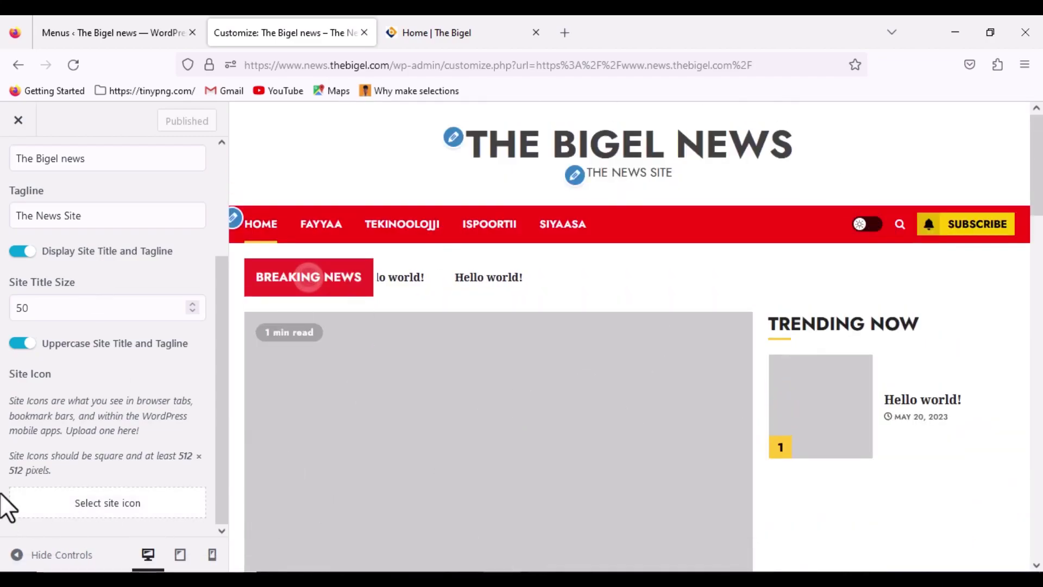
scroll(7, 508, "up", 3)
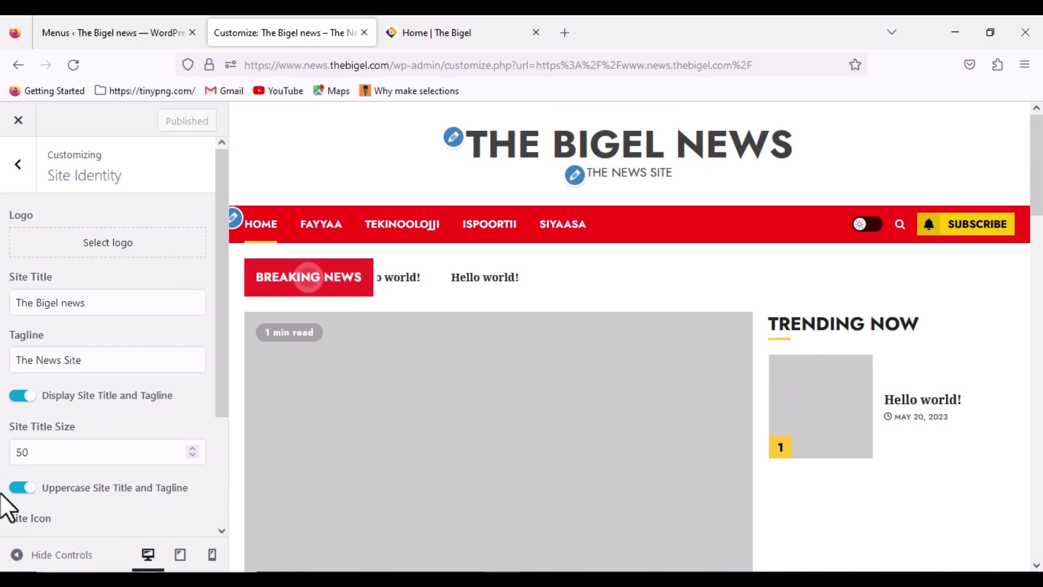
scroll(8, 508, "down", 3)
scroll(255, 485, "down", 4)
scroll(254, 485, "down", 1)
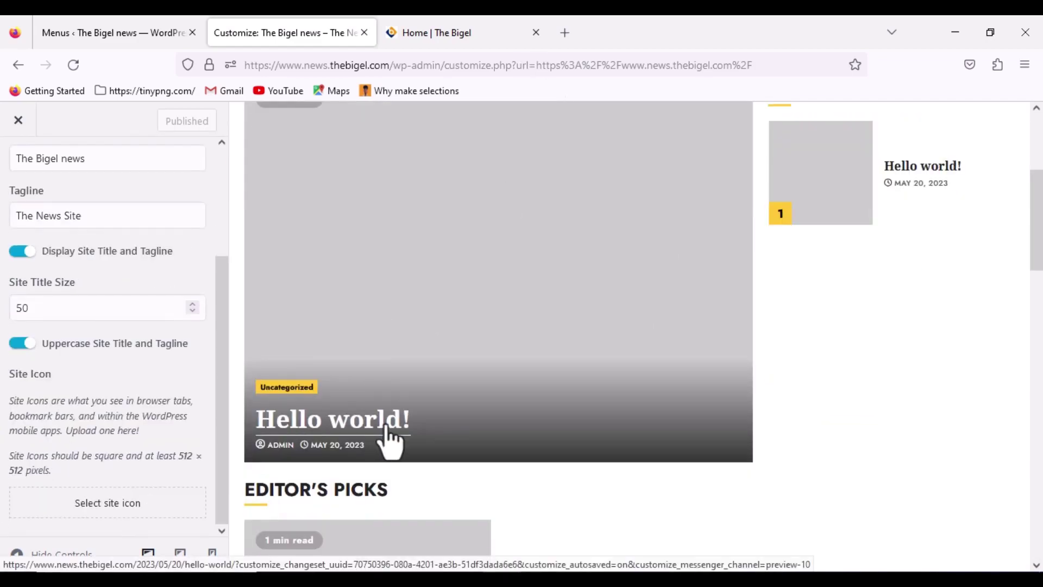
scroll(390, 440, "up", 5)
scroll(28, 217, "up", 3)
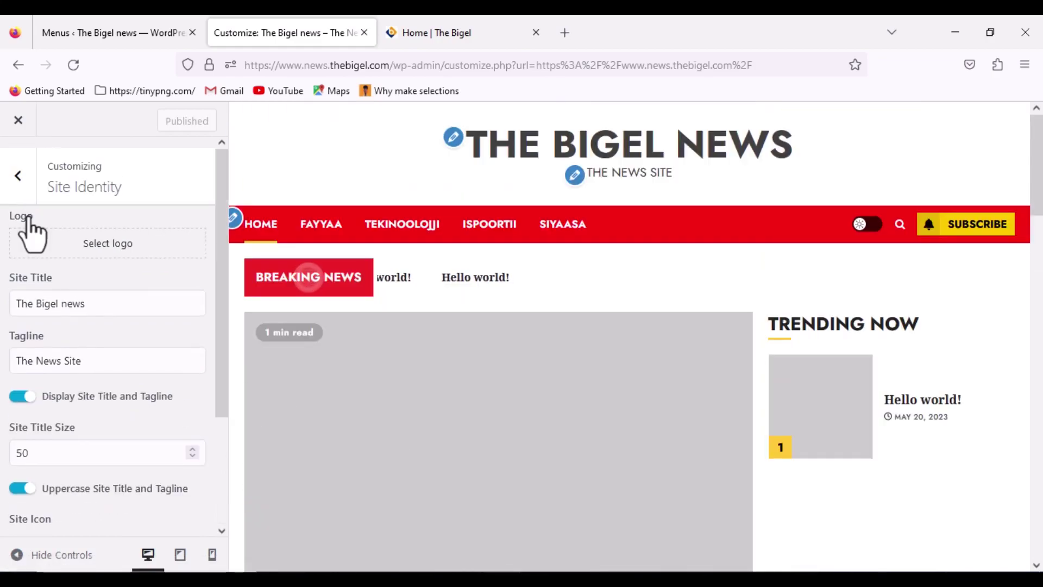
Step: Start a new page from the WordPress admin's Pages menu
left_click(90, 21)
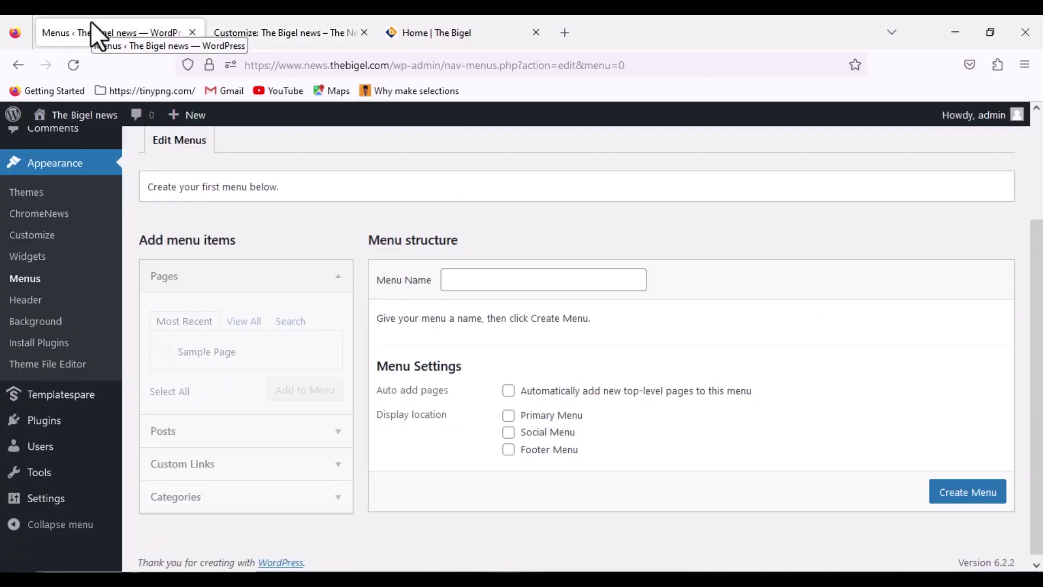
scroll(110, 433, "up", 3)
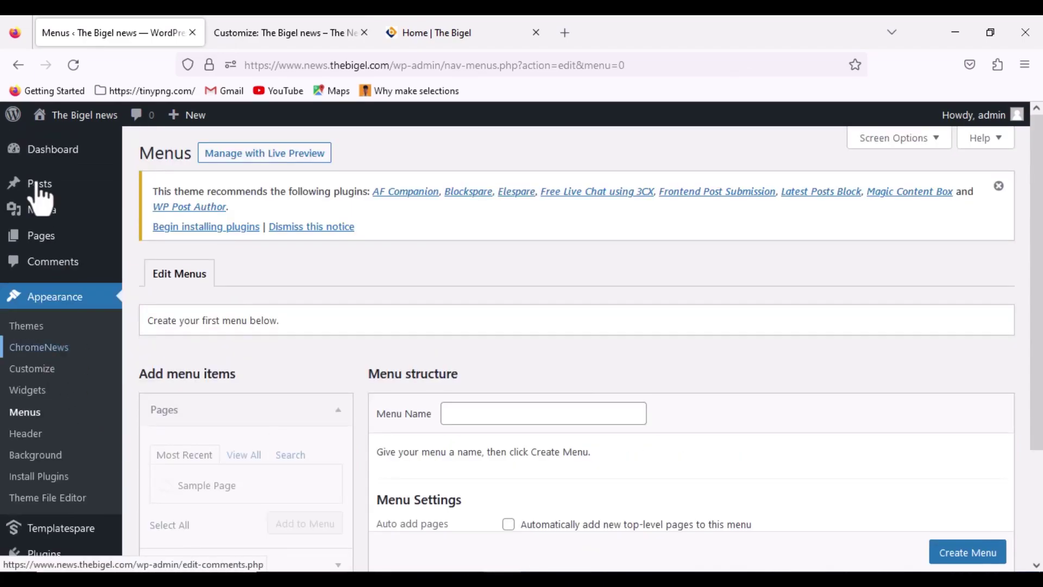
mouse_move(38, 187)
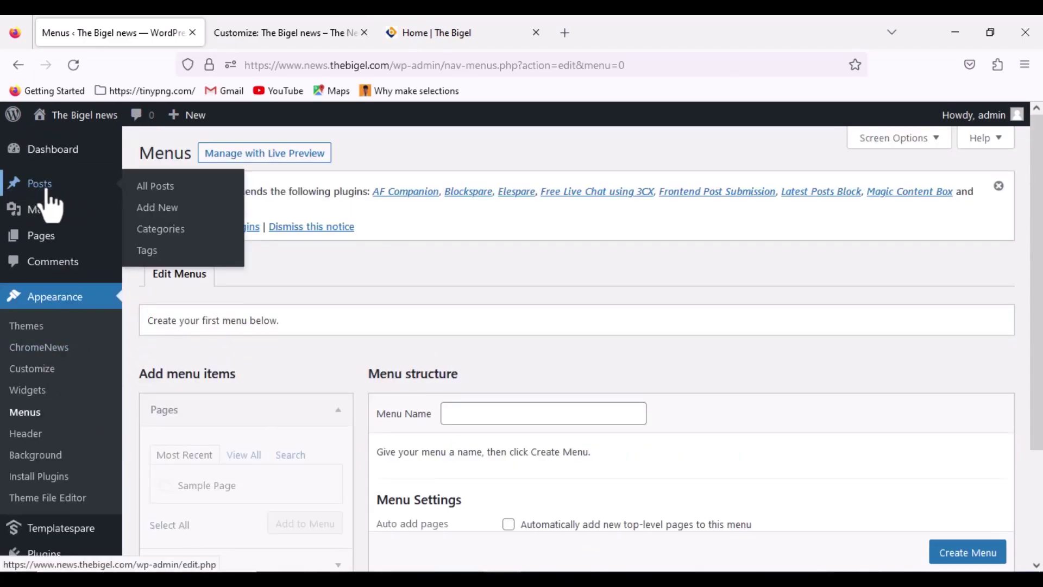
mouse_move(33, 246)
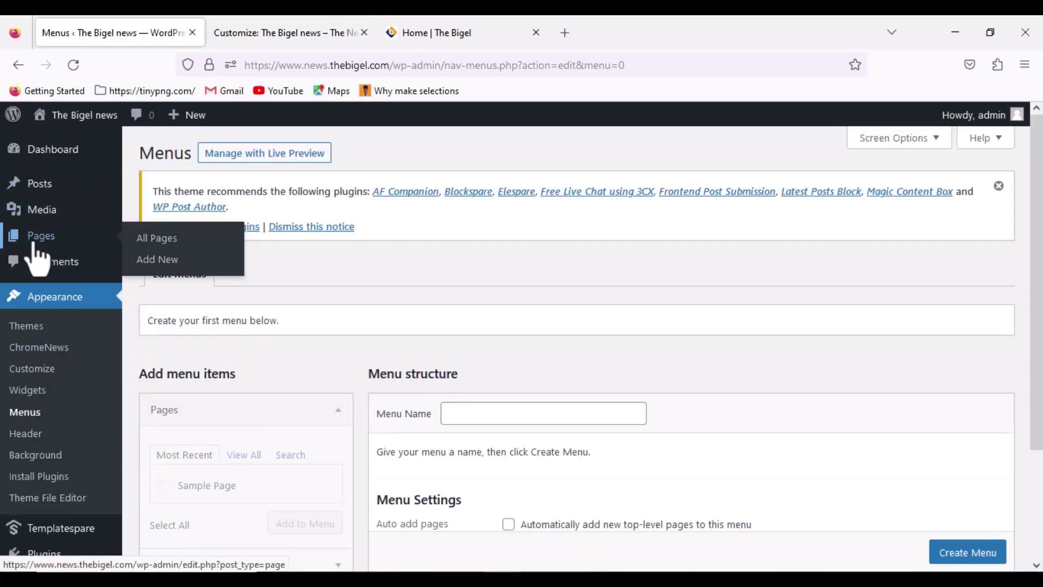
left_click(157, 260)
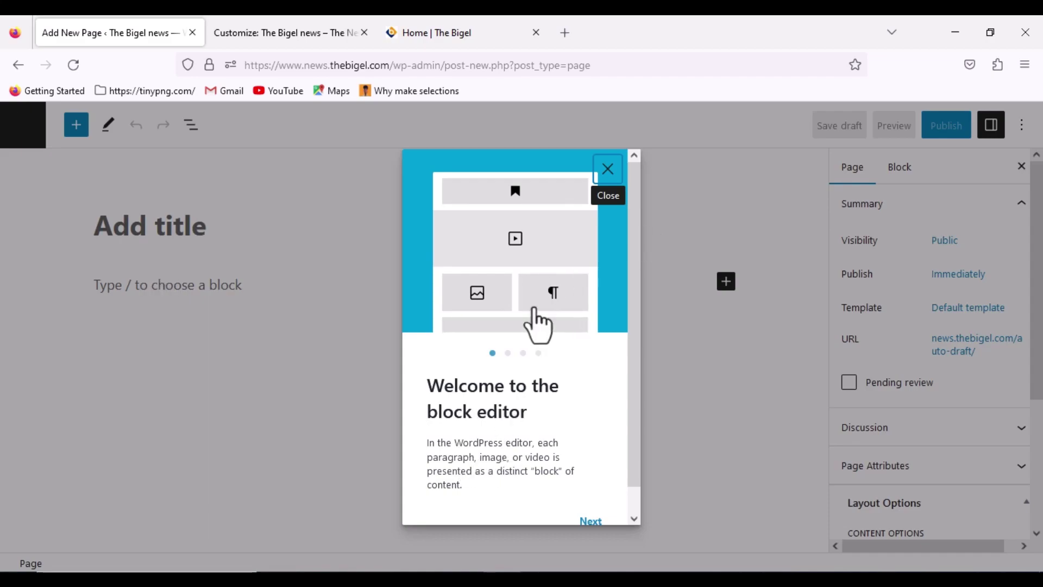
Step: Step through the block editor's welcome guide and close it
scroll(580, 413, "down", 1)
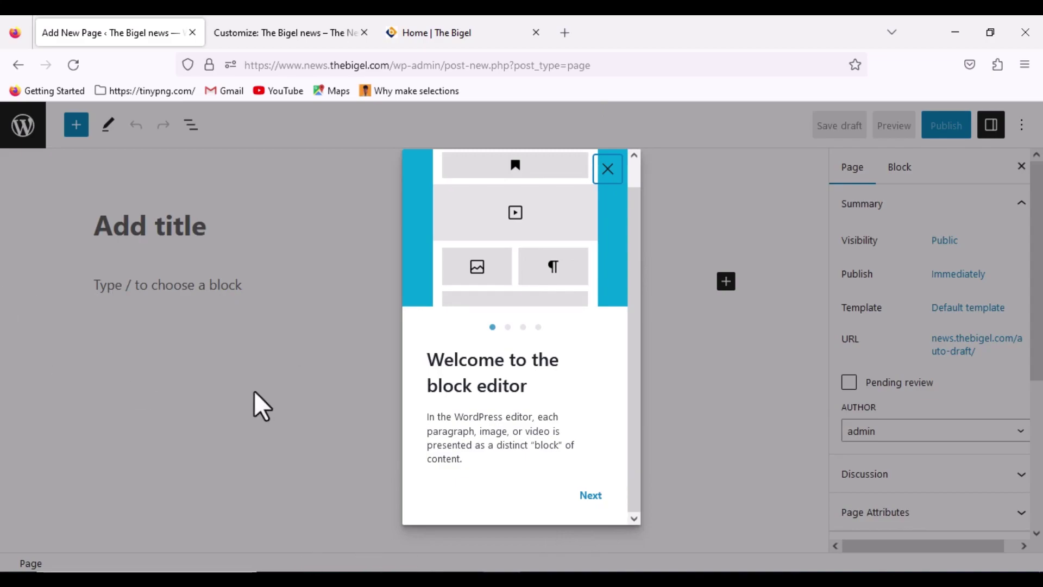
key("Right")
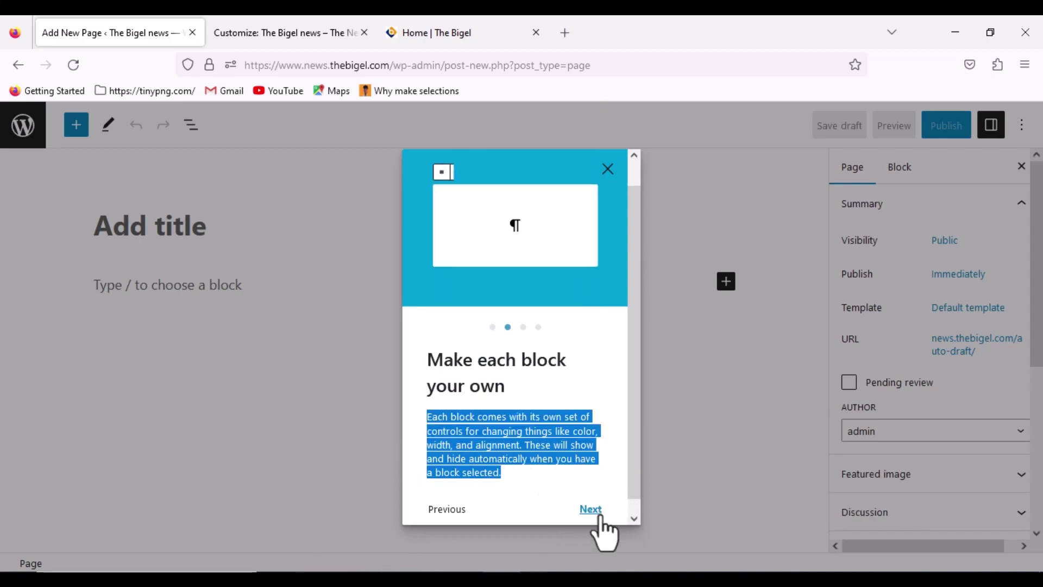
left_click(595, 507)
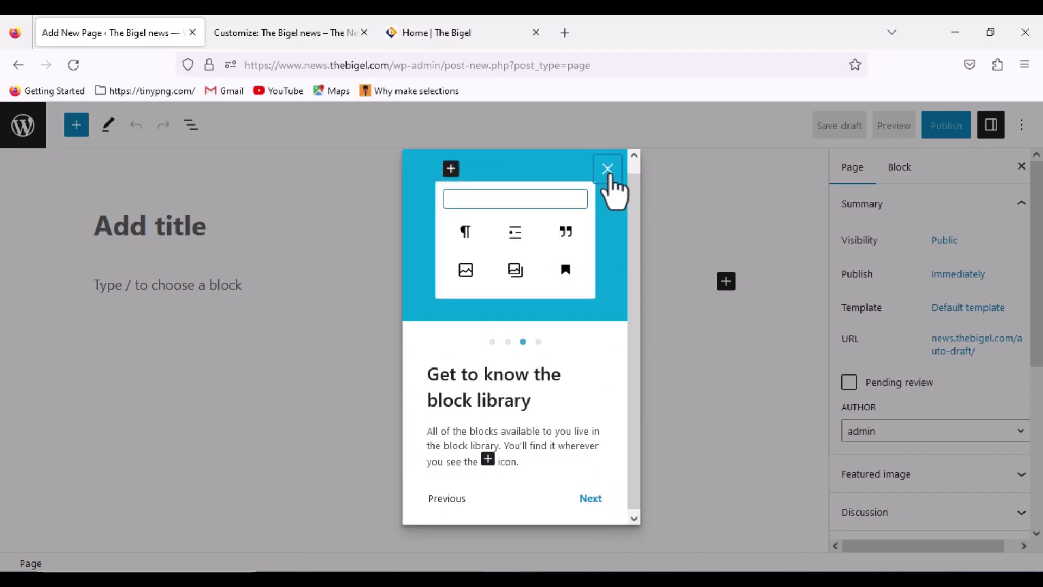
left_click(609, 172)
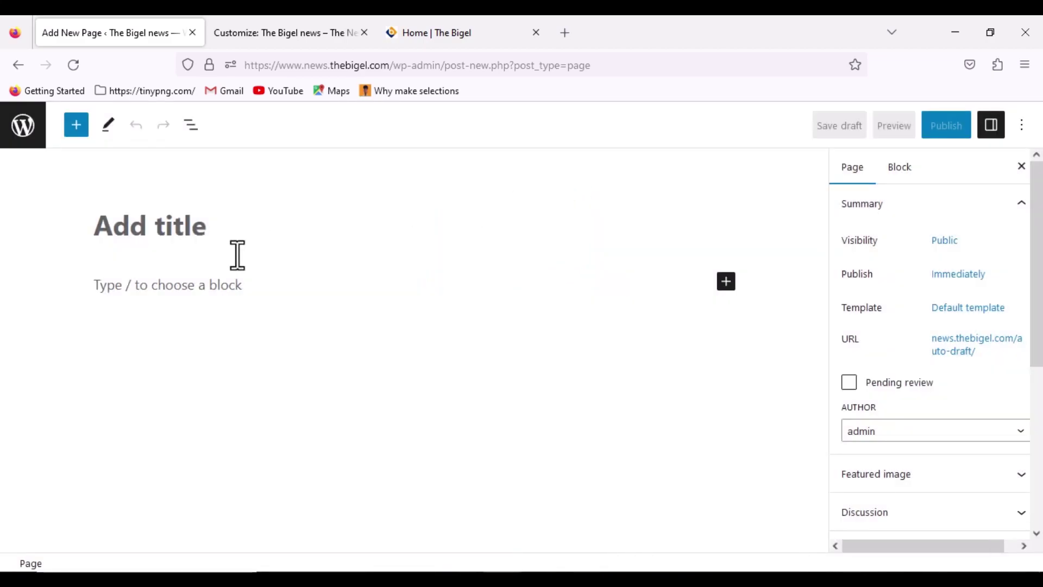
Step: Copy the 'Terms and Conditions' heading from thebigel.com's Term and Condition page
left_click(468, 33)
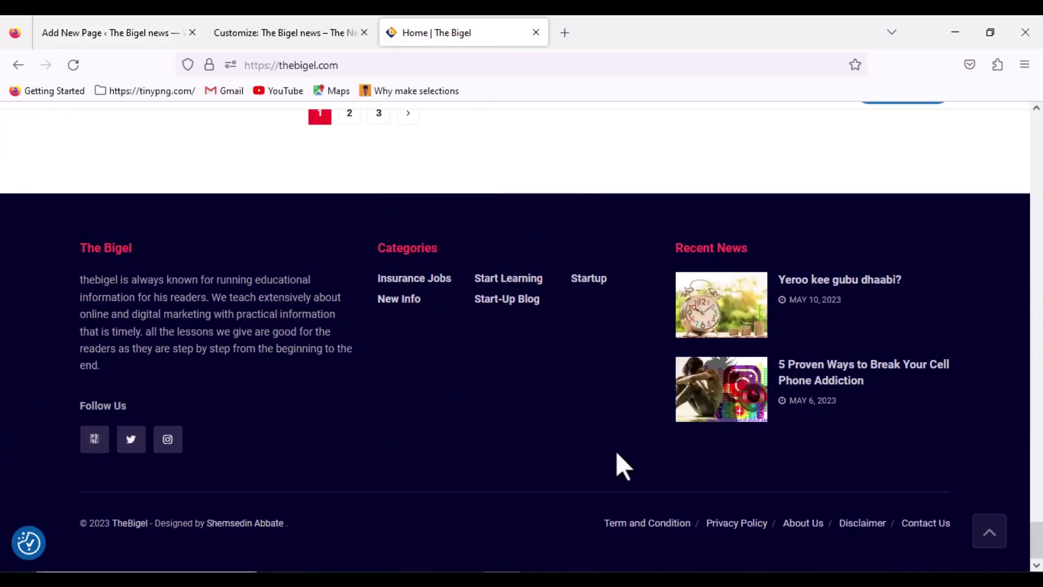
left_click(659, 523)
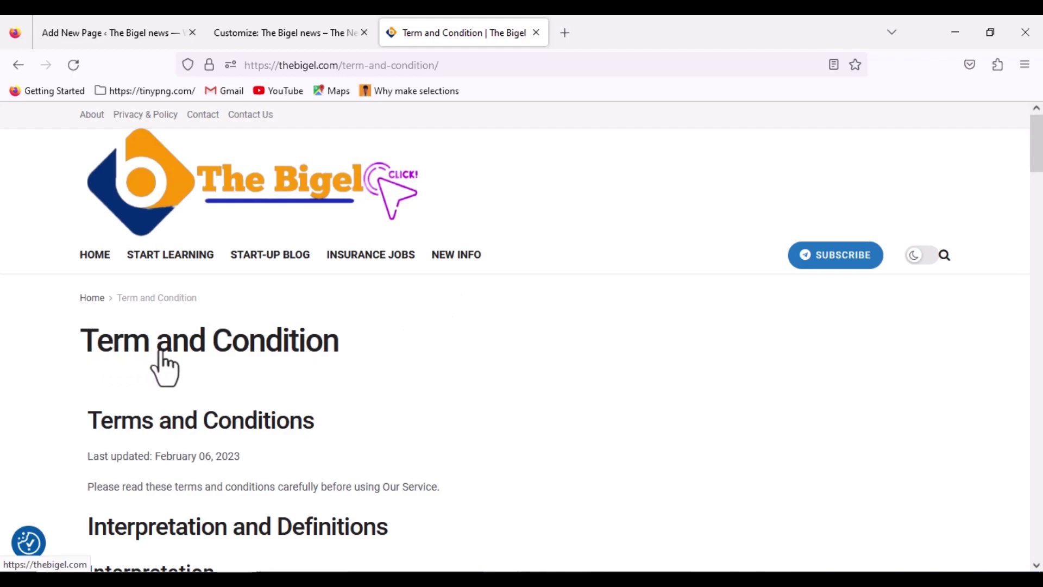
left_click_drag(158, 354, 346, 350)
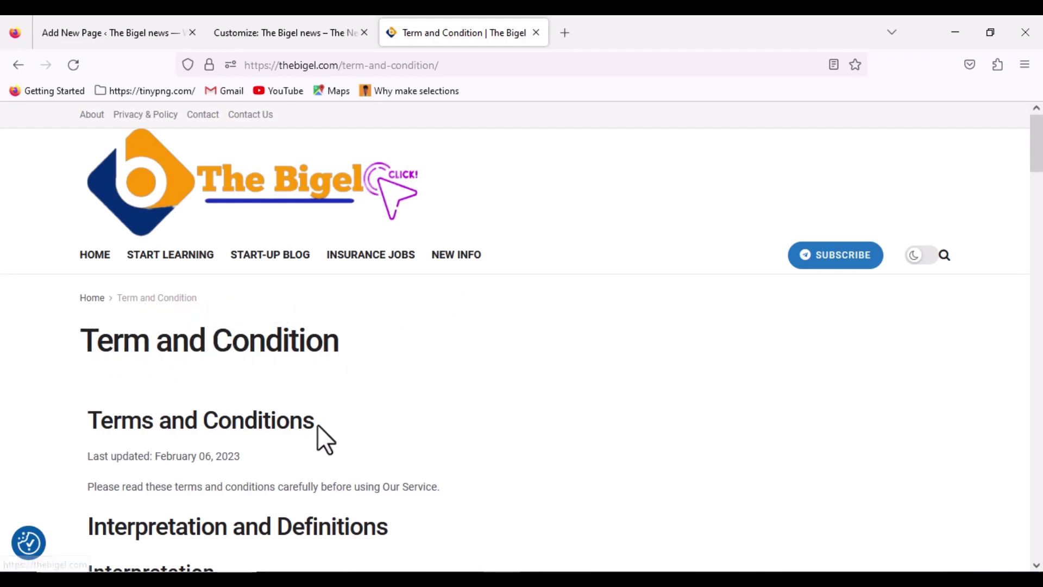
left_click_drag(314, 424, 94, 427)
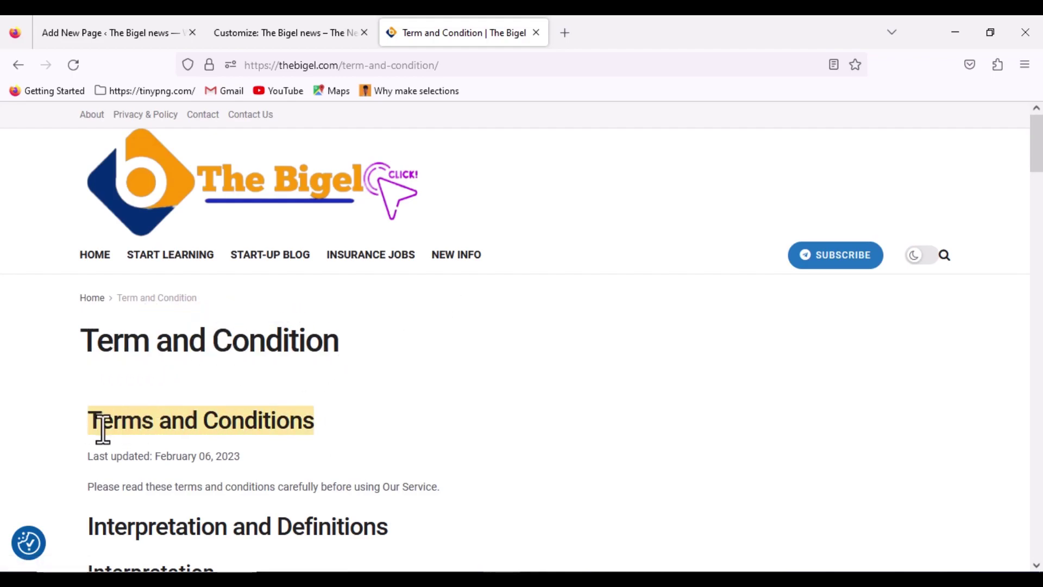
right_click(103, 430)
left_click(119, 237)
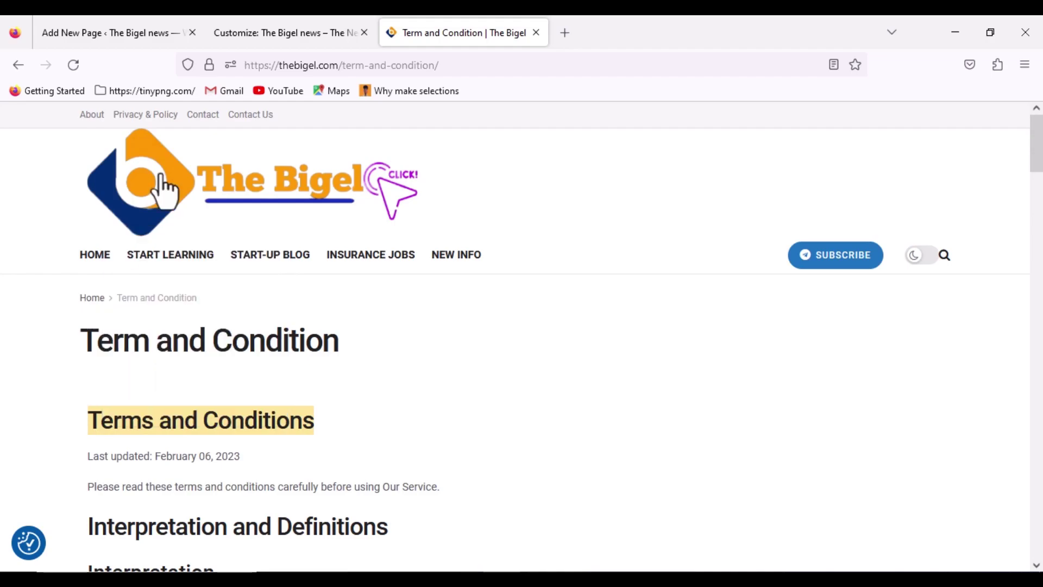
Step: Paste 'Terms and Conditions' as the new WordPress page's title
left_click(262, 31)
left_click(131, 32)
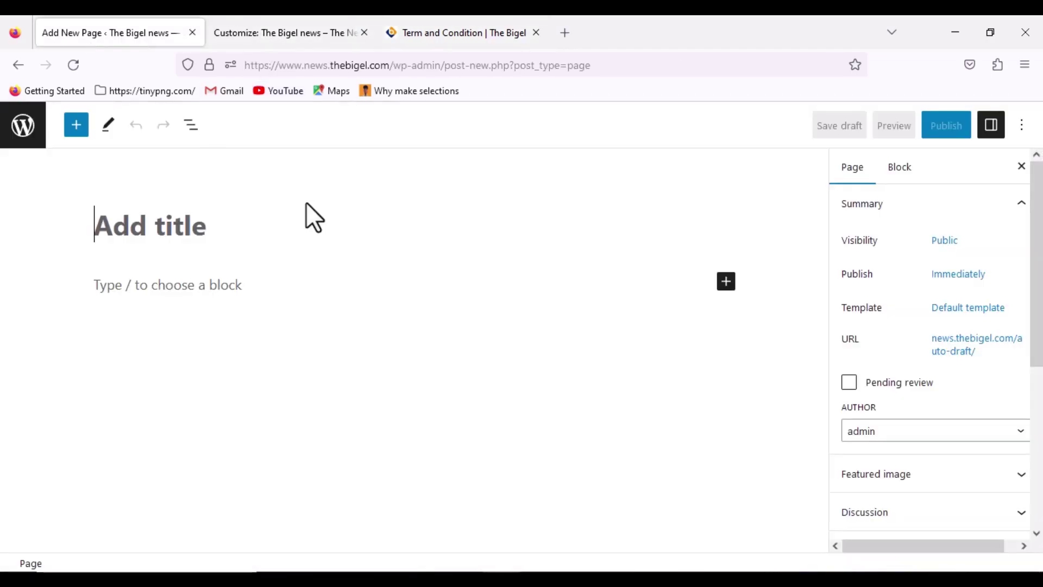
right_click(146, 234)
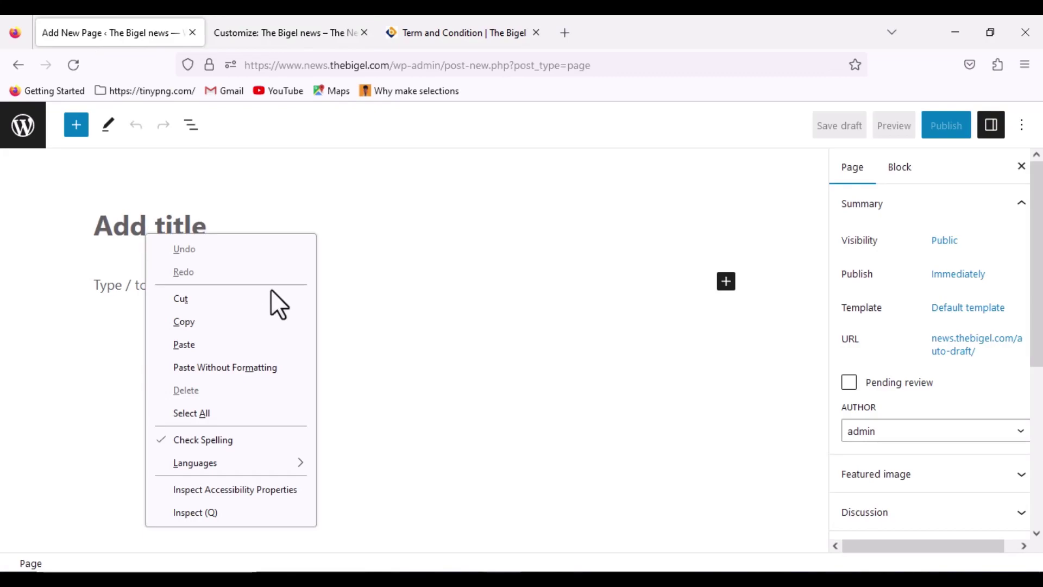
left_click(257, 344)
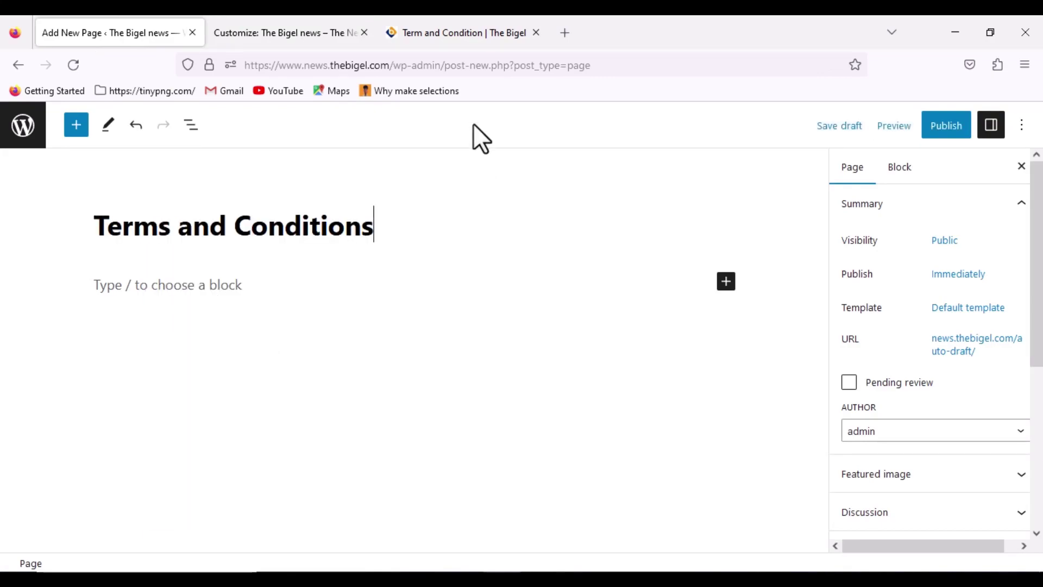
left_click(453, 32)
Step: Begin selecting the terms text starting at the 'Last updated' date
scroll(343, 375, "down", 4)
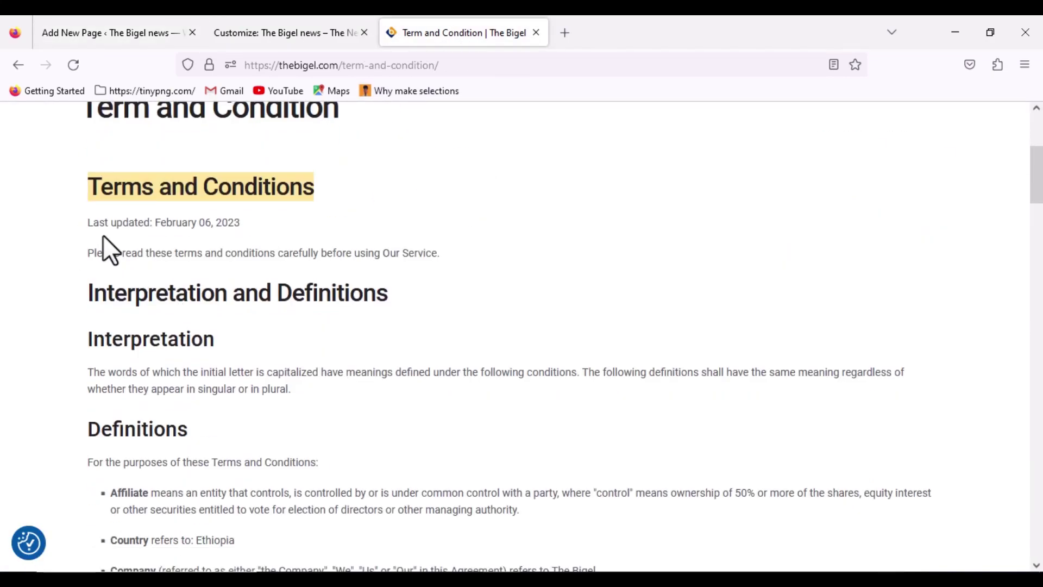
left_click_drag(92, 225, 595, 499)
scroll(228, 469, "down", 3)
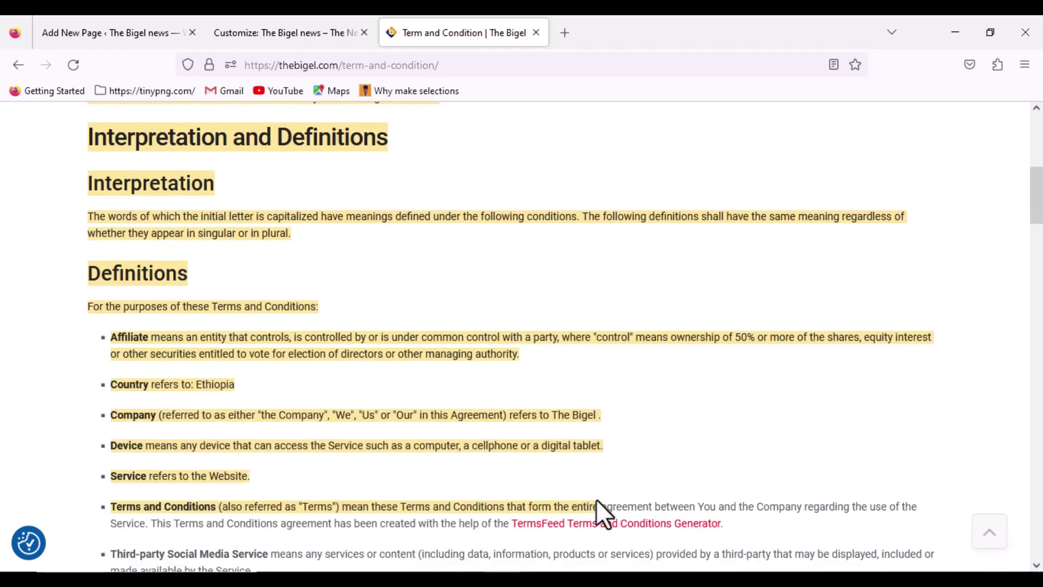
scroll(595, 499, "down", 4)
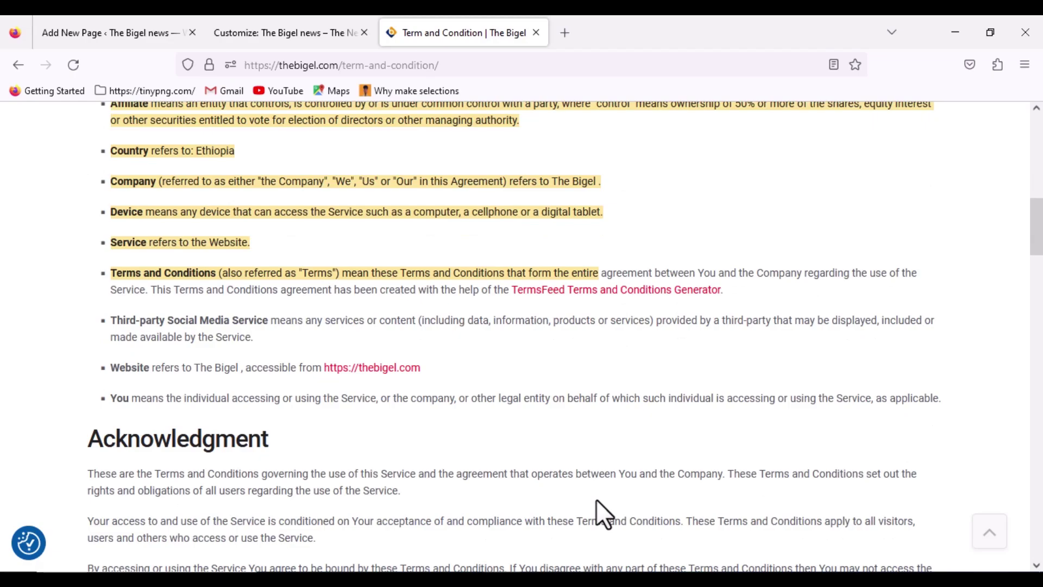
scroll(595, 498, "down", 4)
left_click_drag(596, 499, 526, 520)
Step: Extend the selection to the contact email line, copy it, and return to the page editor
scroll(516, 478, "down", 4)
scroll(526, 520, "down", 3)
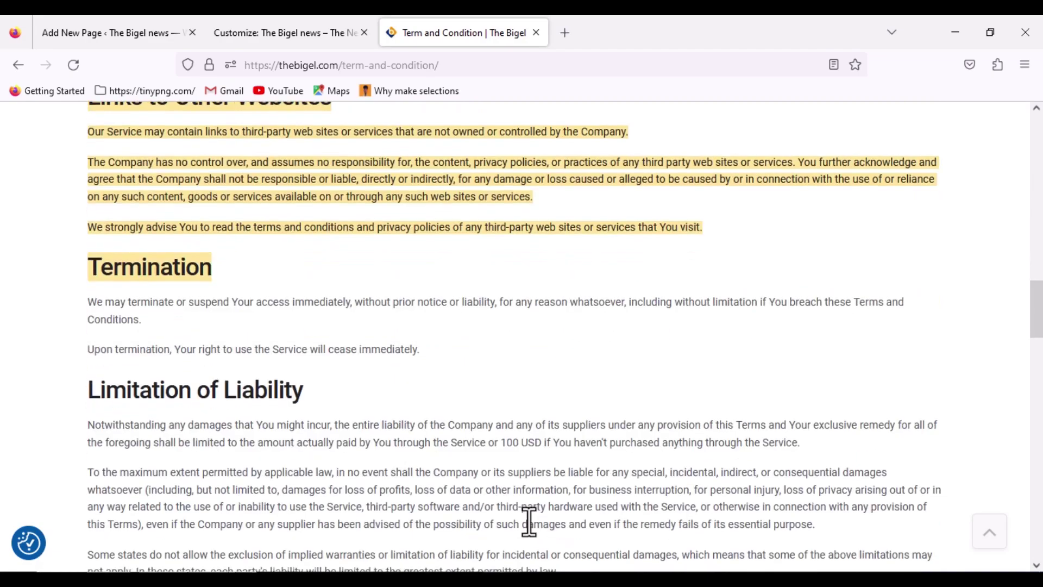
scroll(527, 521, "down", 7)
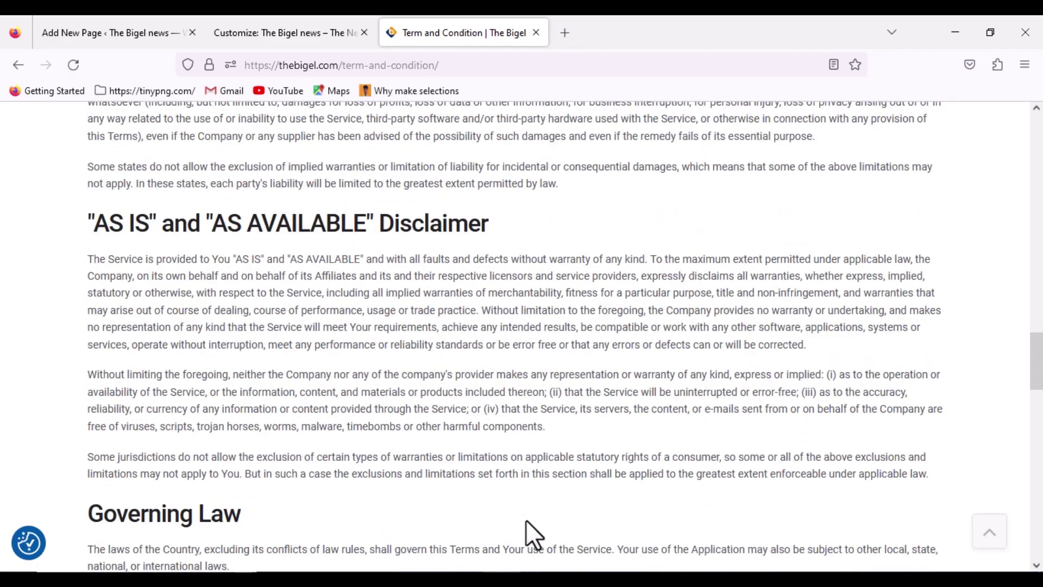
scroll(526, 522, "down", 9)
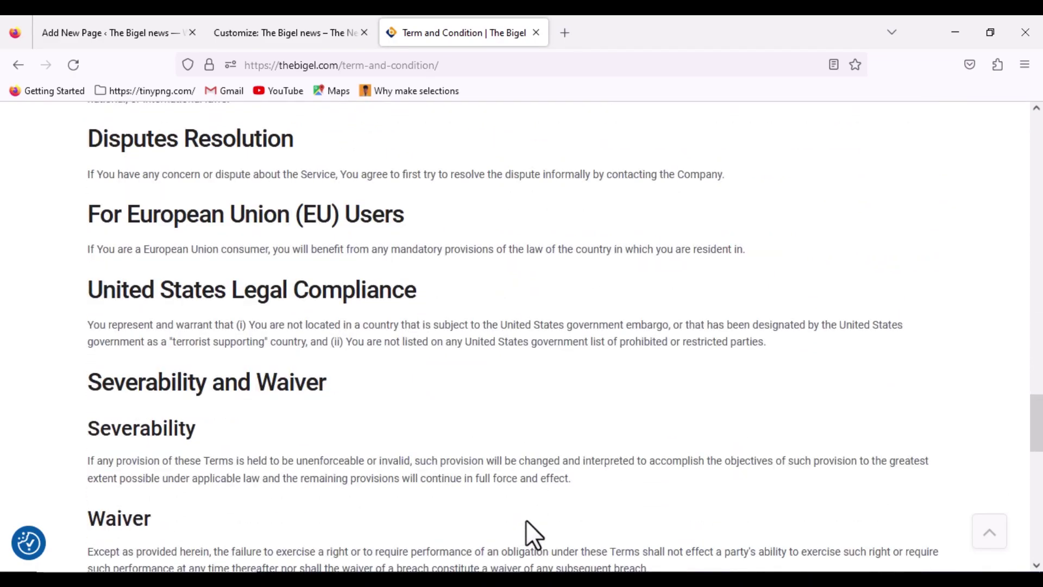
scroll(526, 520, "down", 10)
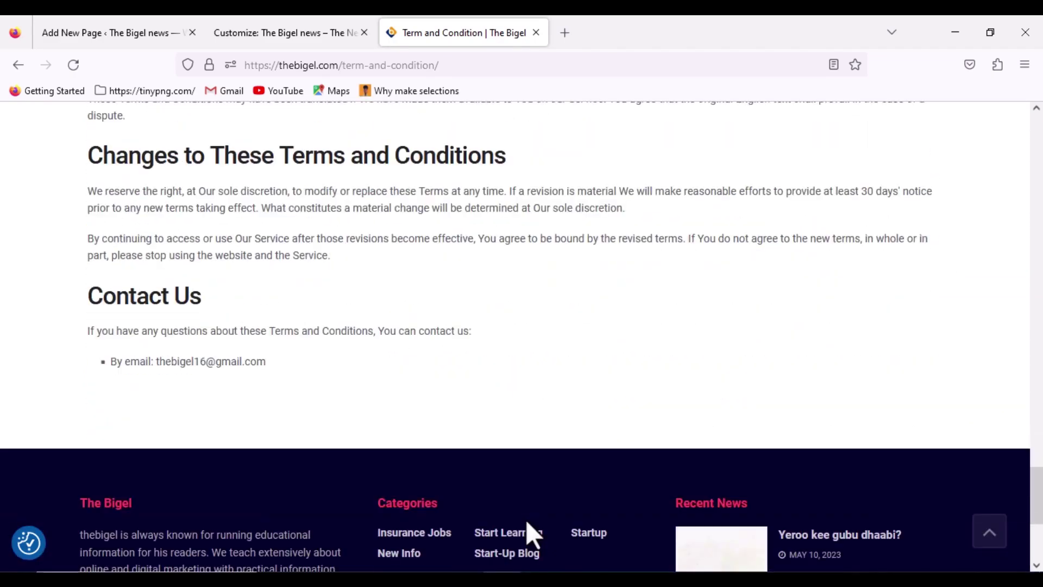
left_click(451, 436, "shift")
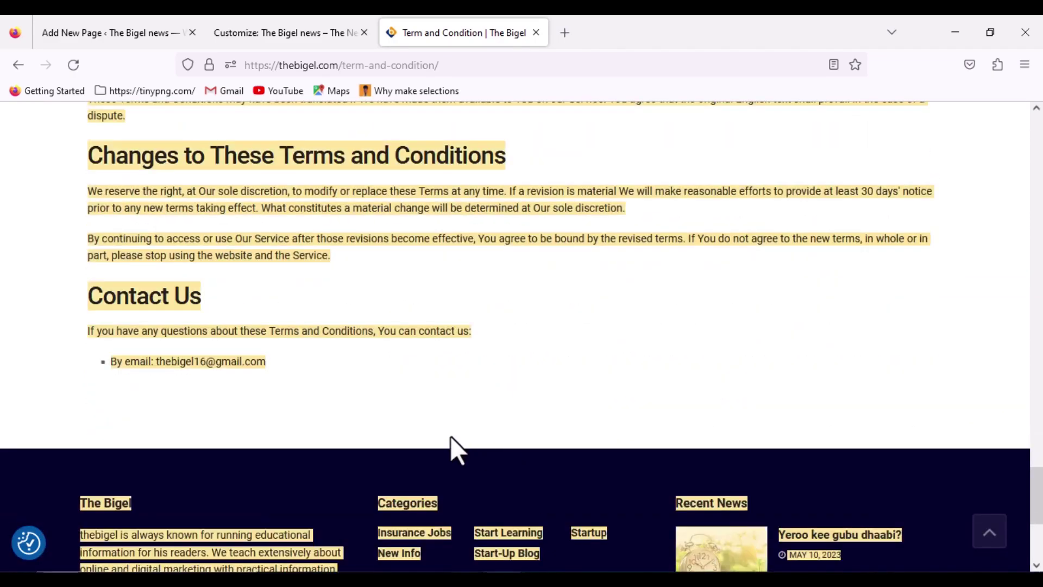
left_click(285, 381, "shift")
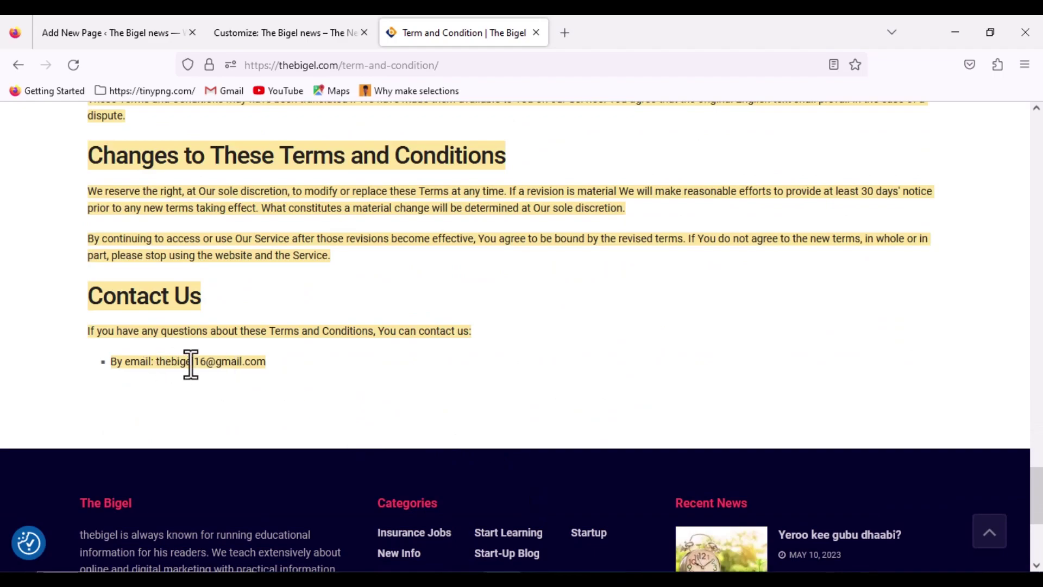
right_click(132, 188)
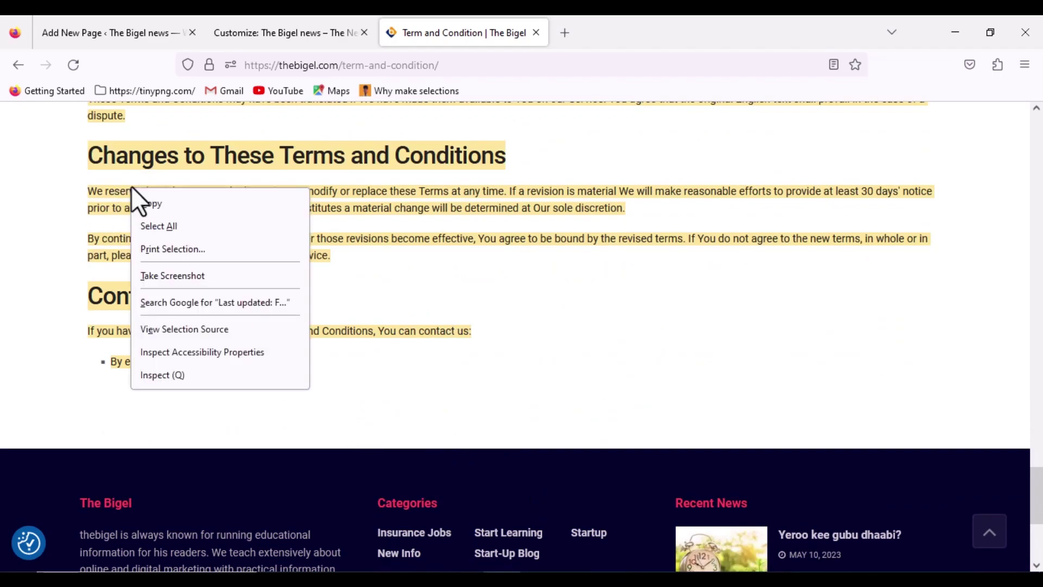
key("Escape")
left_click(255, 23)
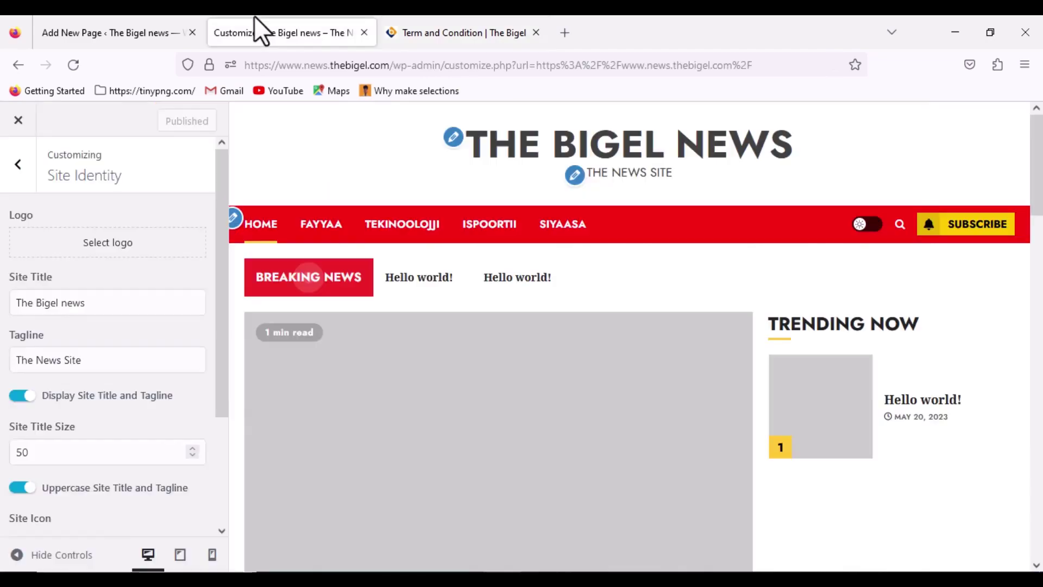
left_click(129, 30)
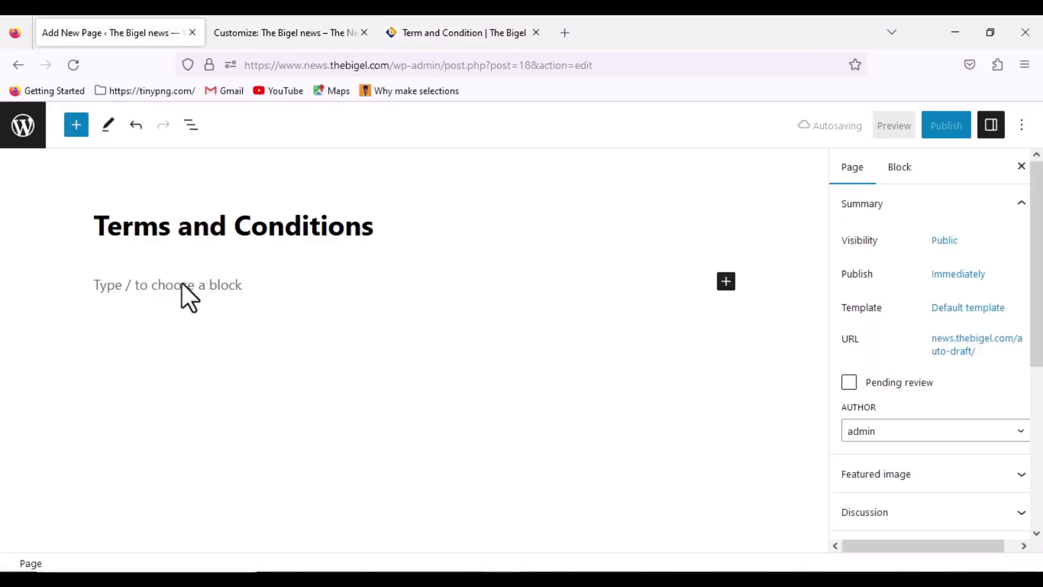
Step: Paste the copied terms text into the empty page body
left_click(171, 284)
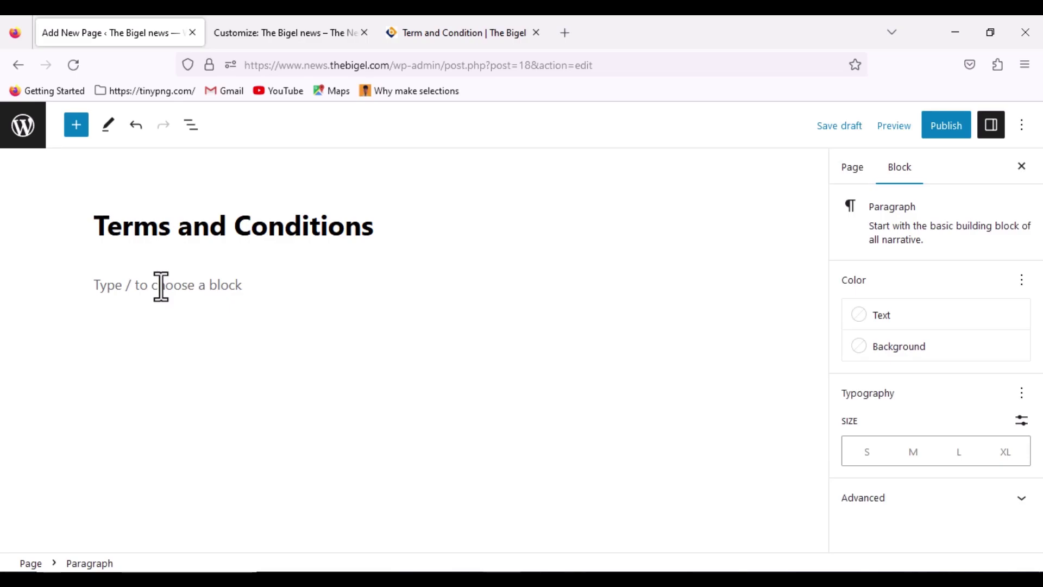
key("ctrl+v")
scroll(161, 287, "up", 15)
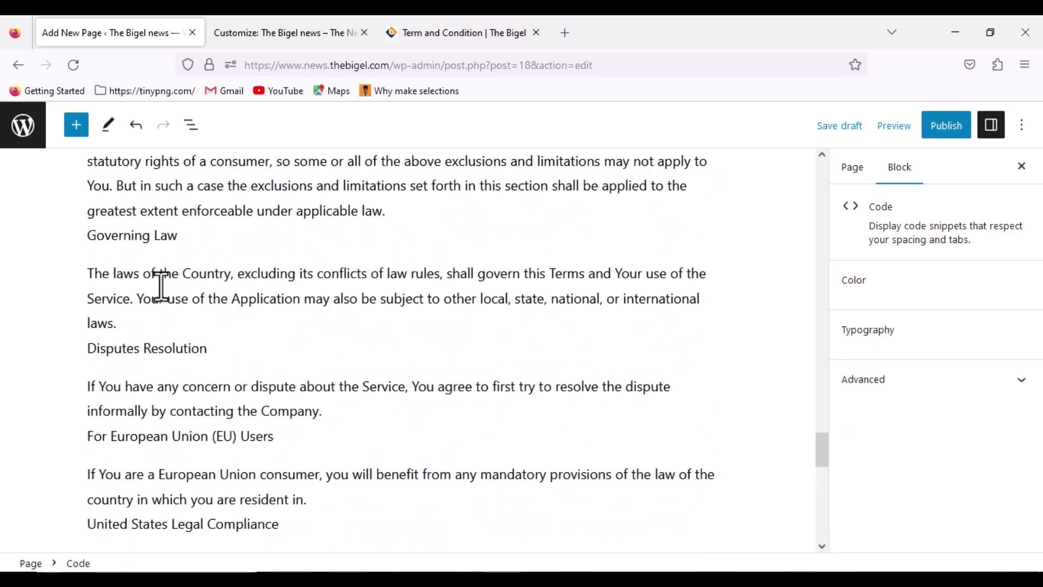
scroll(161, 287, "up", 15)
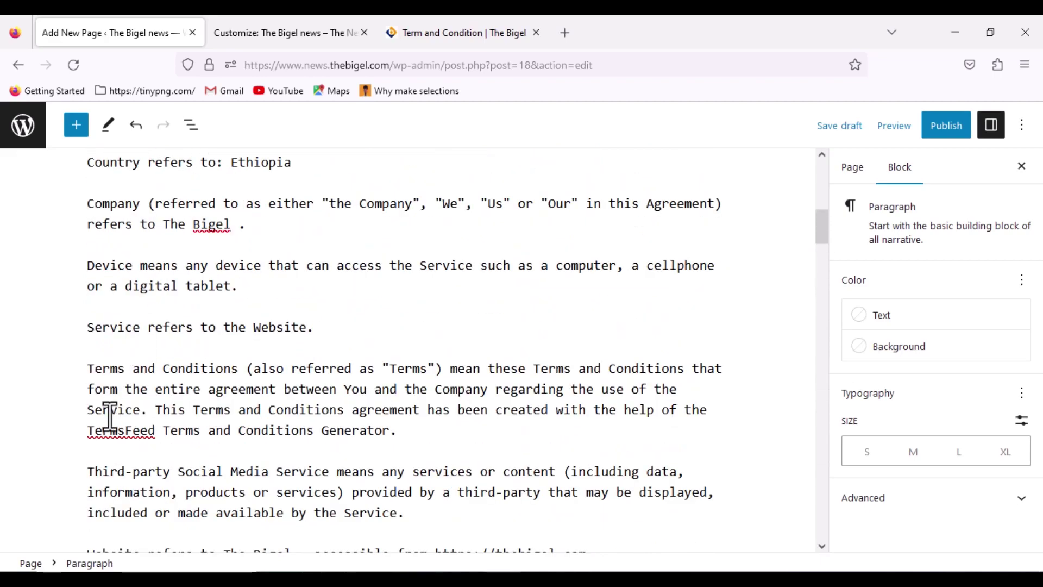
Step: Review the pasted terms block and place the caret at the end of the contact email line
left_click(239, 225)
scroll(380, 243, "up", 3)
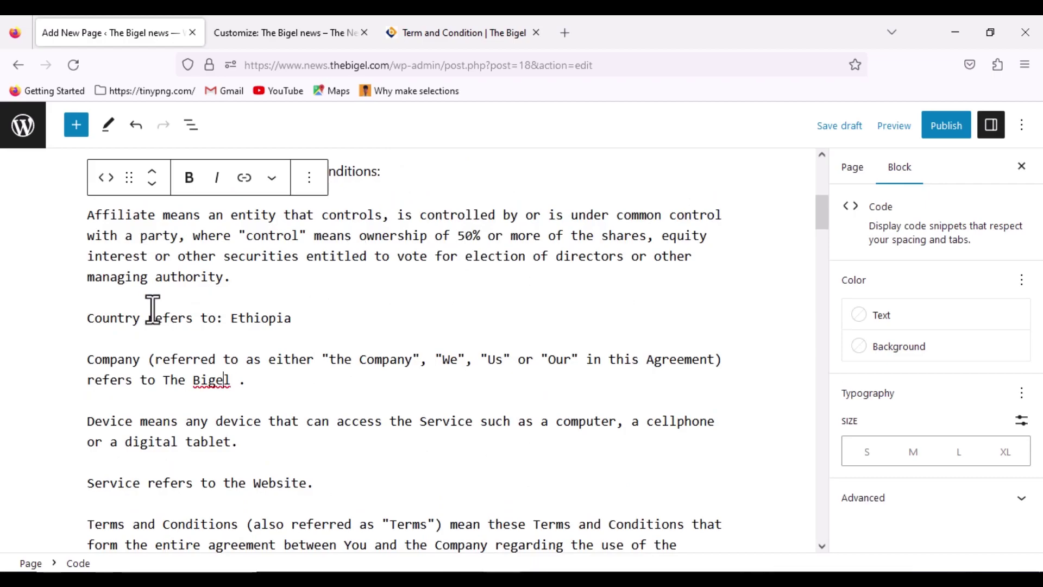
scroll(188, 326, "down", 15)
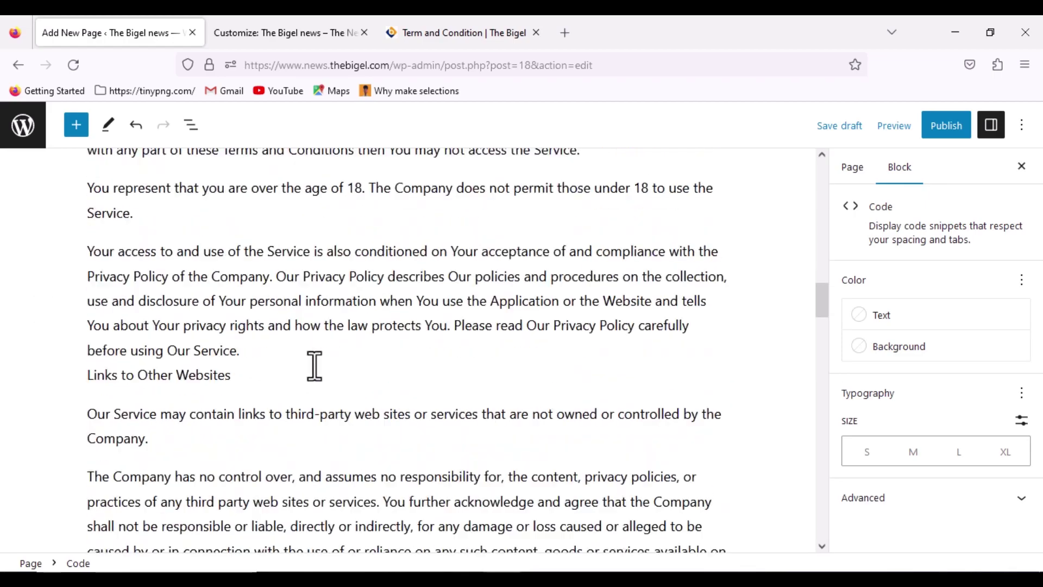
scroll(347, 355, "down", 6)
scroll(292, 374, "down", 20)
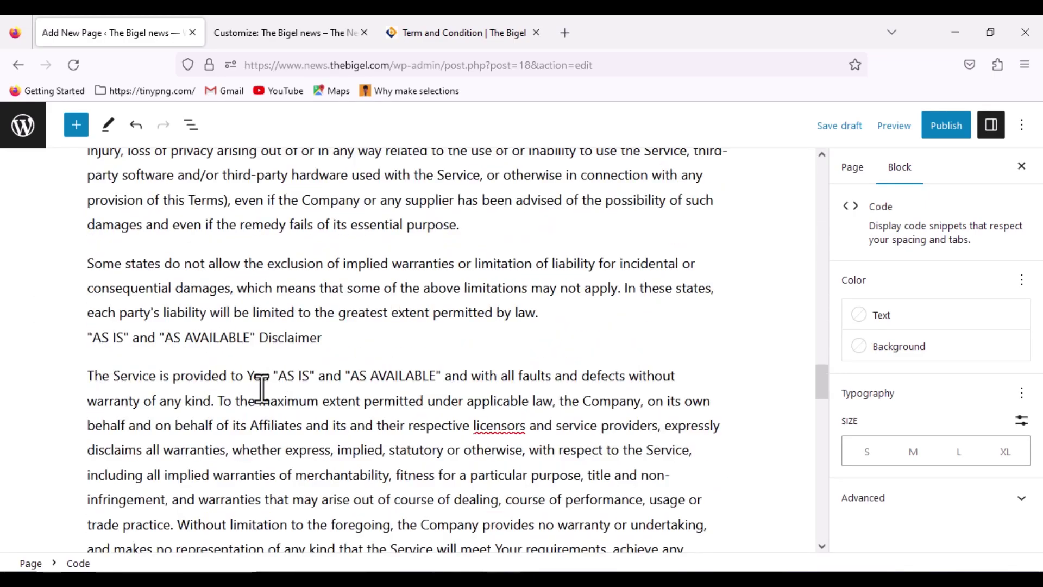
scroll(271, 392, "down", 8)
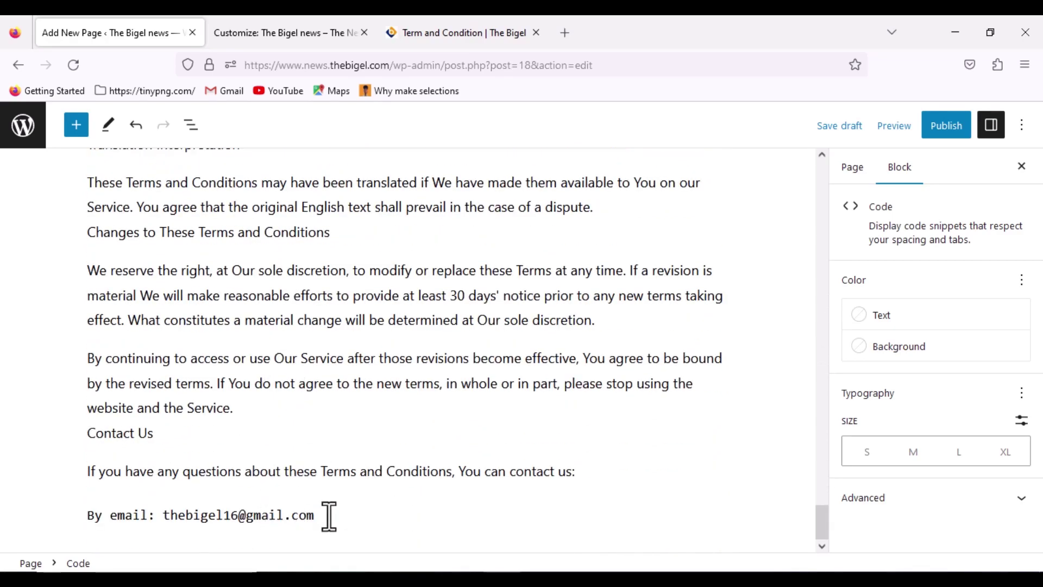
left_click(112, 515)
key("shift+End")
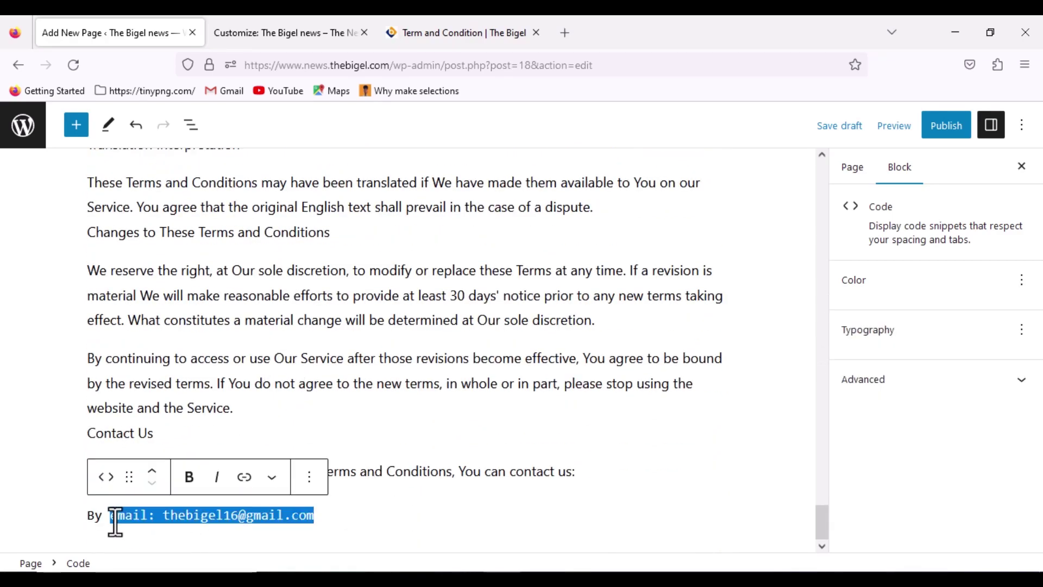
left_click(231, 522)
left_click(324, 513)
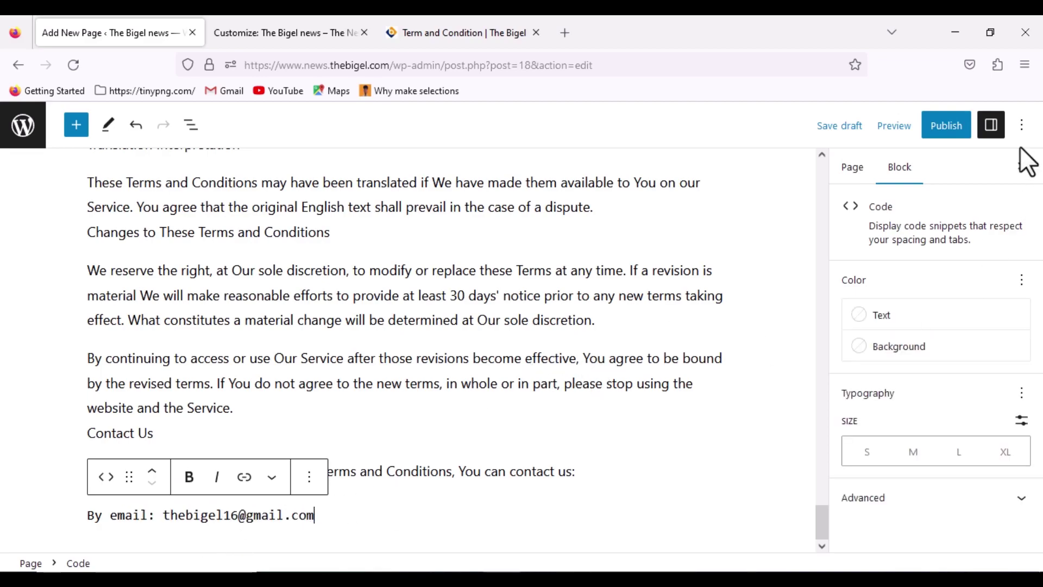
Step: Publish the Terms and Conditions page, confirming in the pre-publish panel, then go back
left_click(949, 136)
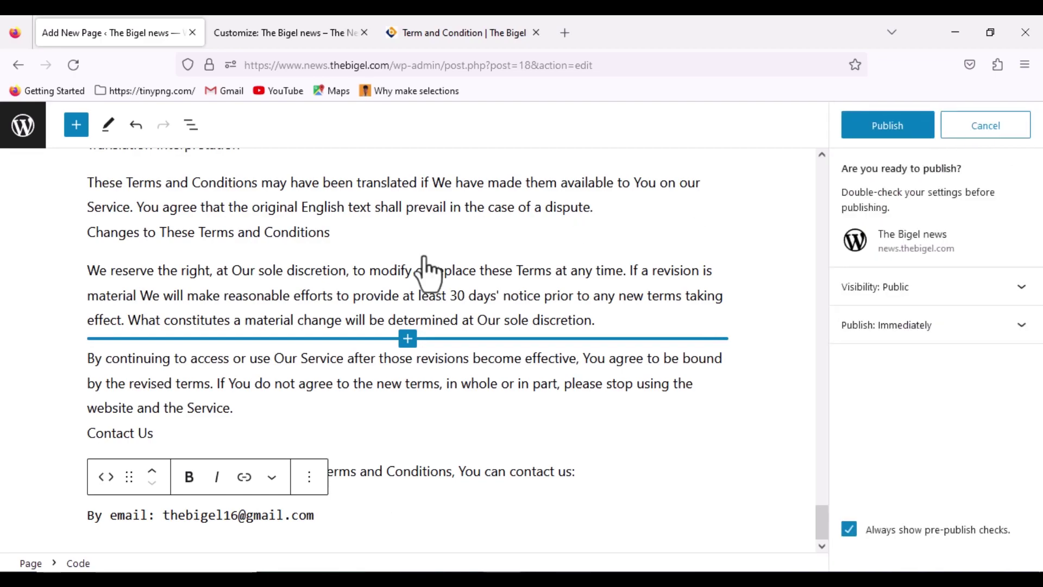
left_click(889, 136)
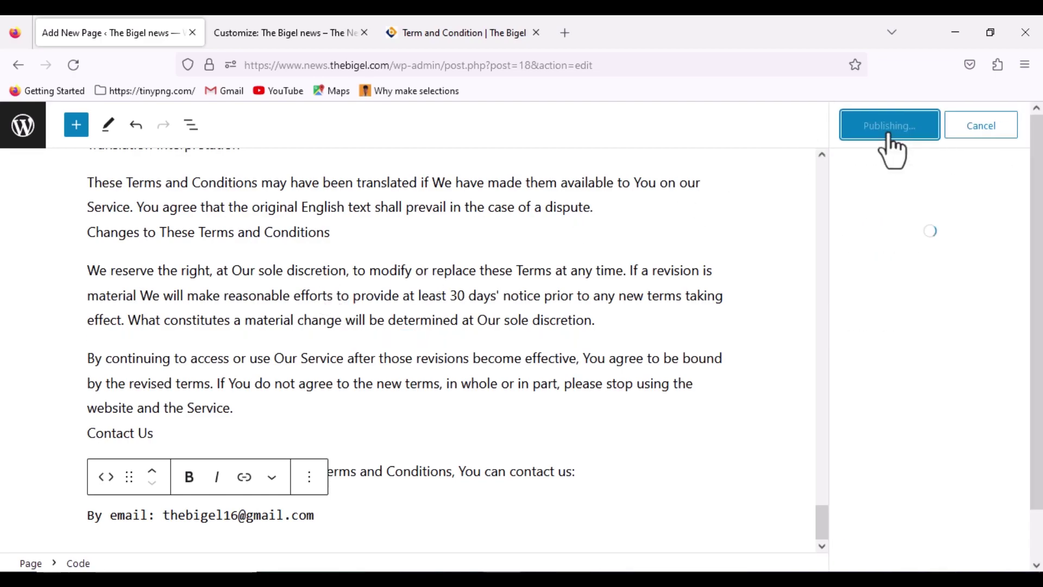
scroll(513, 315, "up", 20)
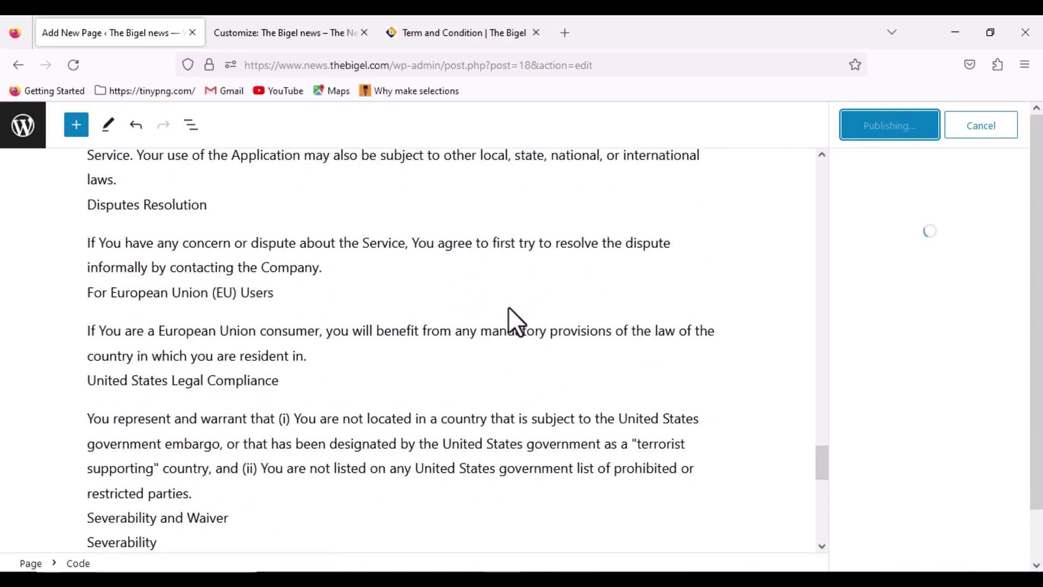
scroll(512, 309, "up", 20)
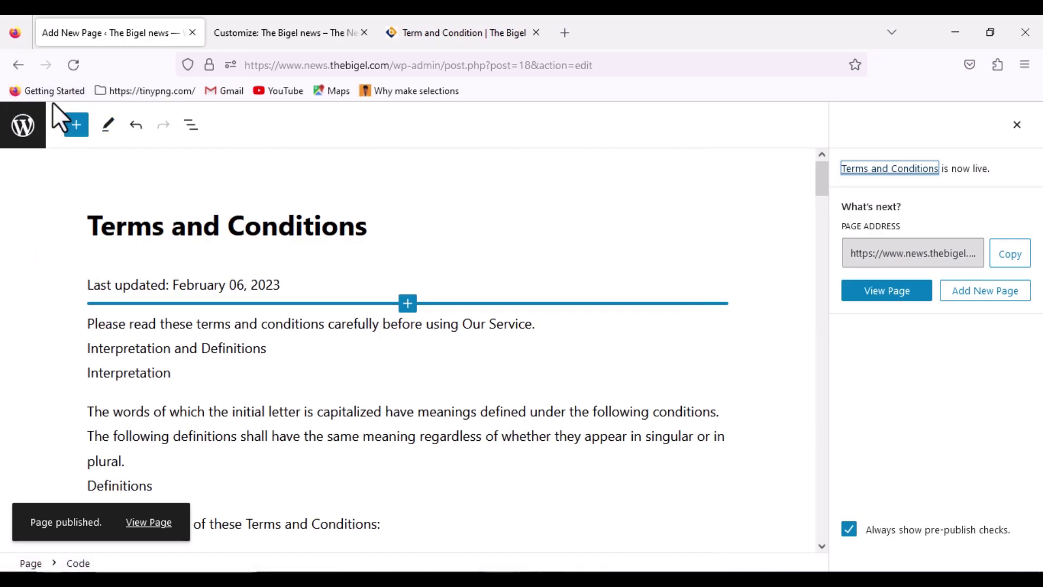
left_click(26, 69)
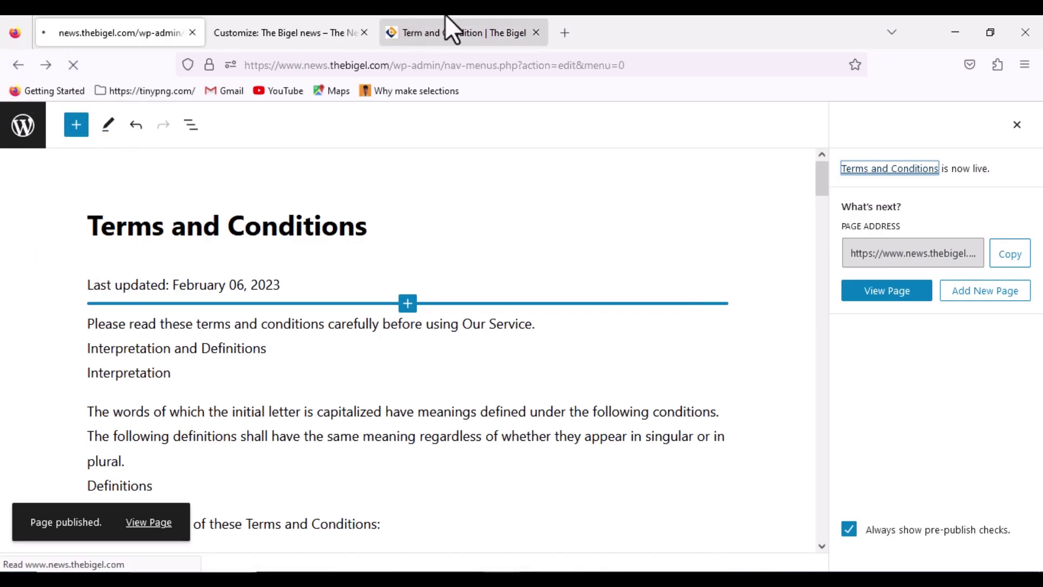
Step: Open the live Disclaimer page from the site footer and look it over
left_click(466, 22)
scroll(838, 500, "down", 5)
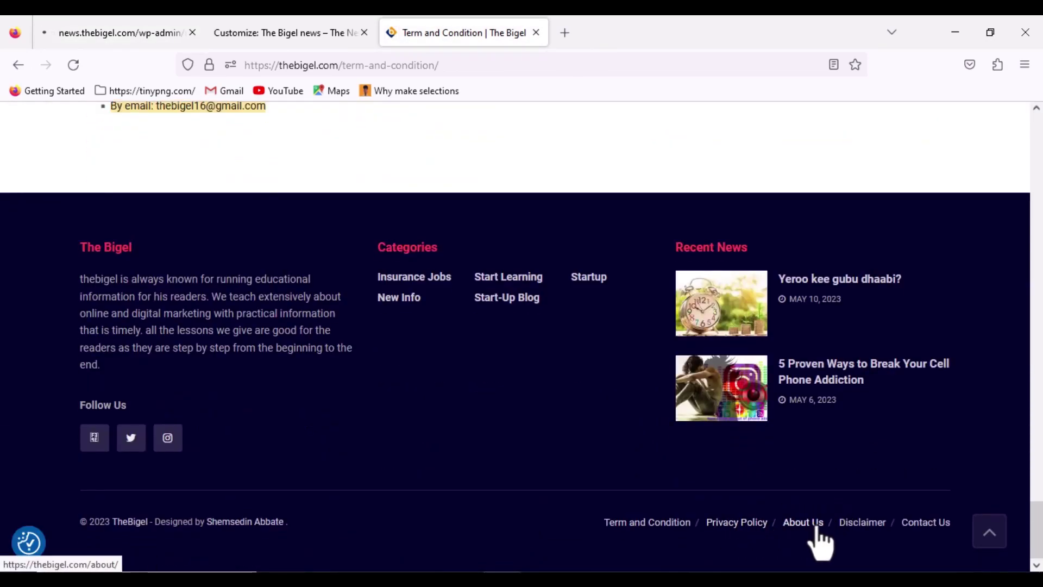
left_click(865, 523)
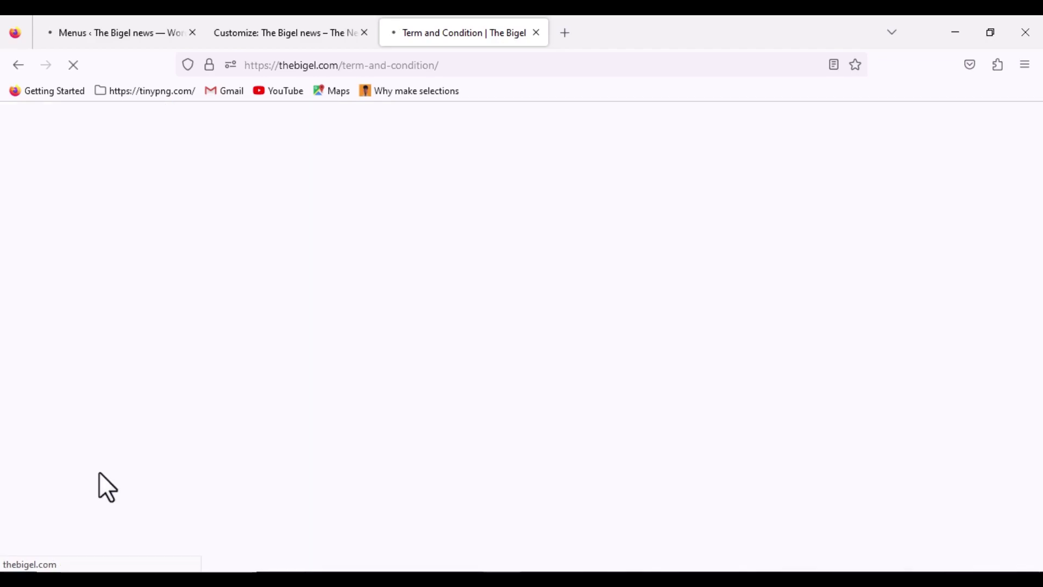
scroll(272, 375, "up", 15)
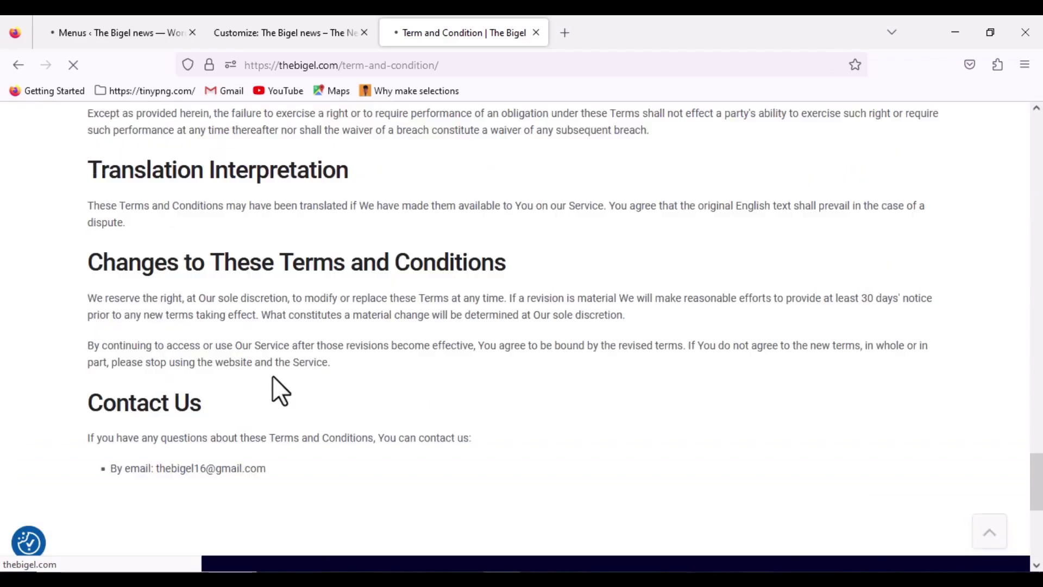
scroll(272, 376, "up", 5)
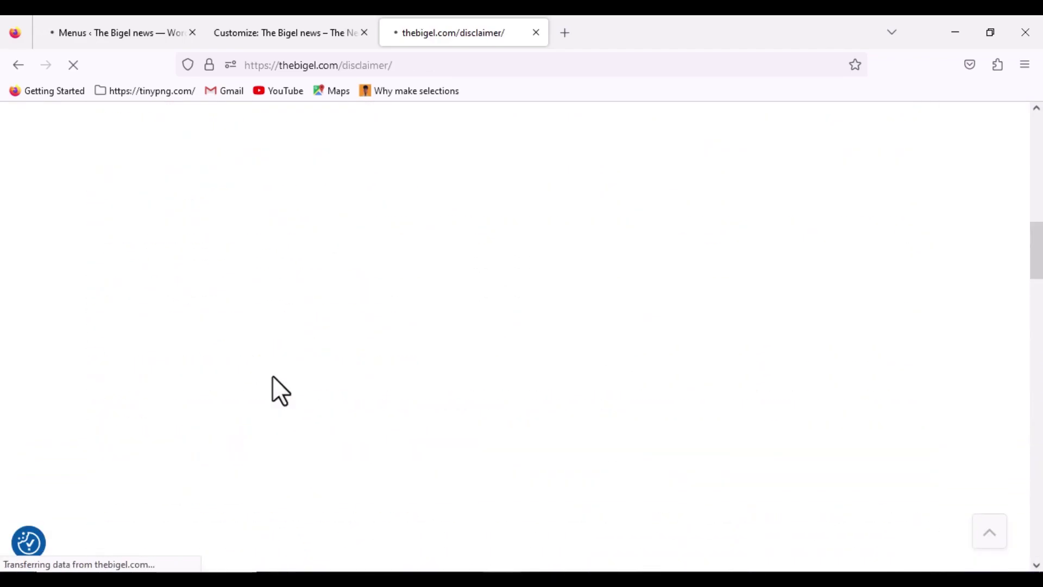
scroll(272, 376, "down", 5)
scroll(273, 377, "down", 10)
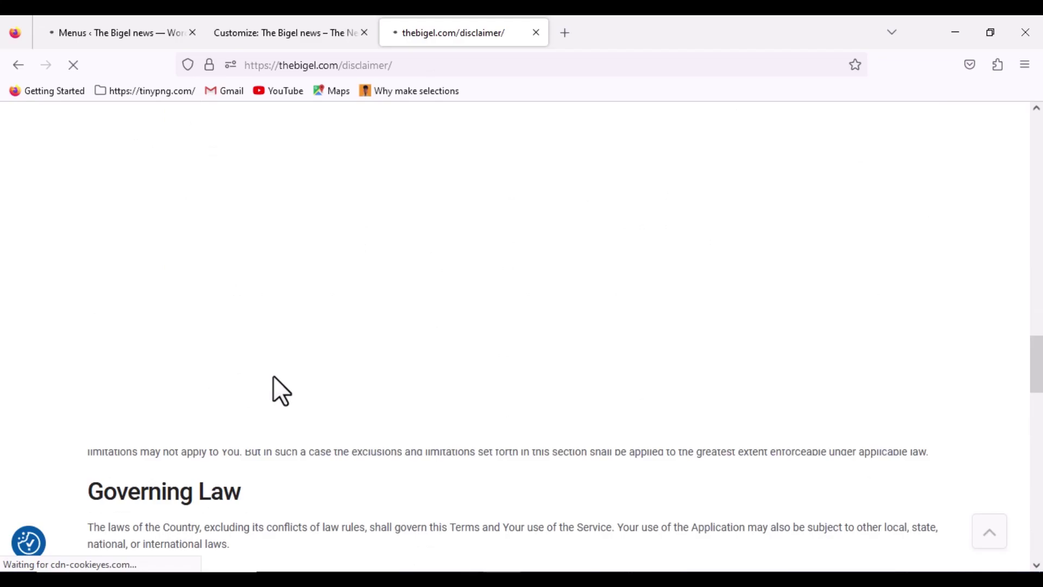
scroll(275, 377, "up", 7)
scroll(273, 376, "up", 10)
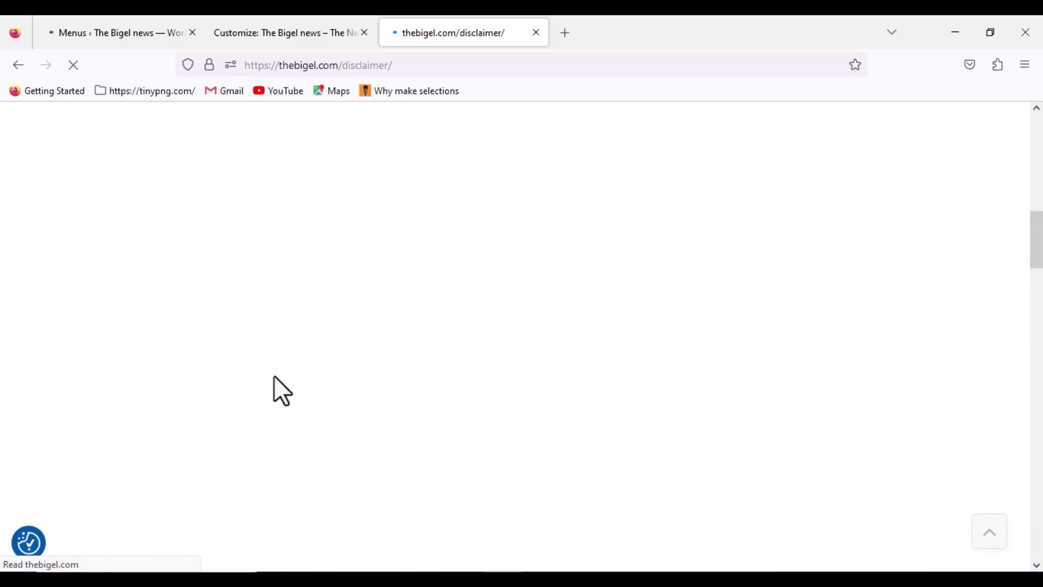
left_click(64, 33)
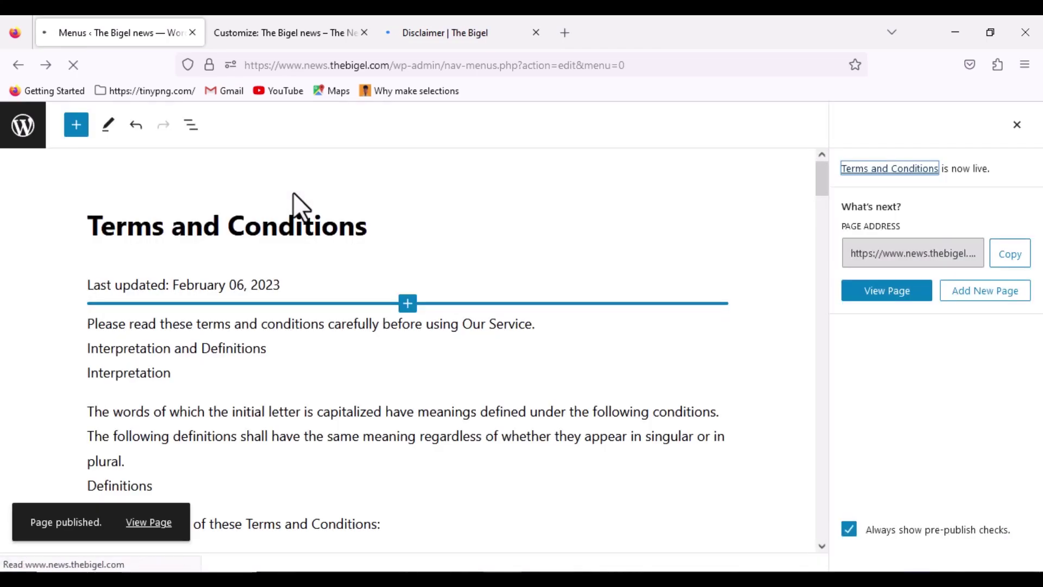
left_click(479, 33)
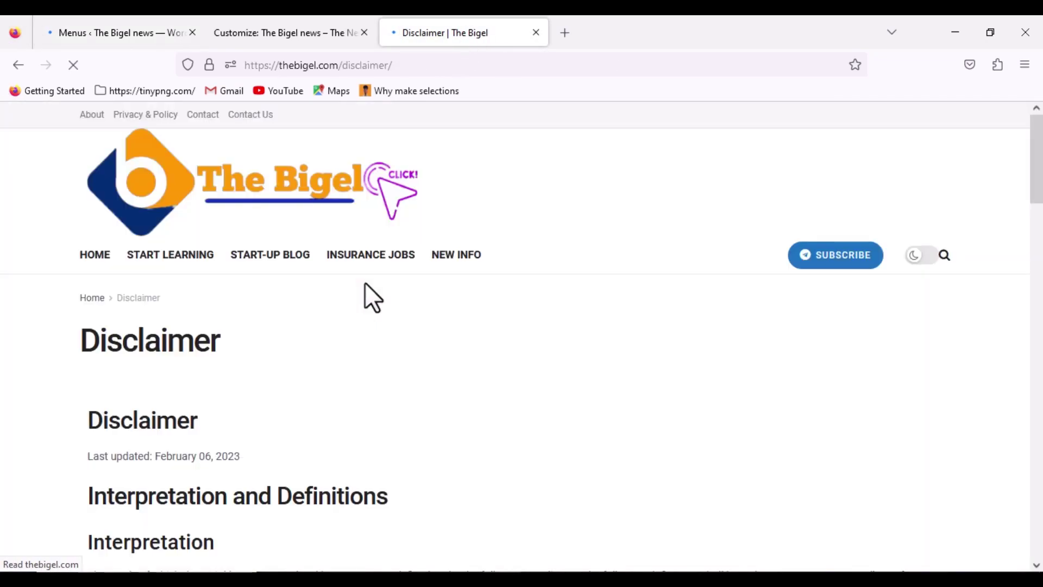
Step: Select the Disclaimer text from heading to email line and copy it
scroll(128, 419, "down", 4)
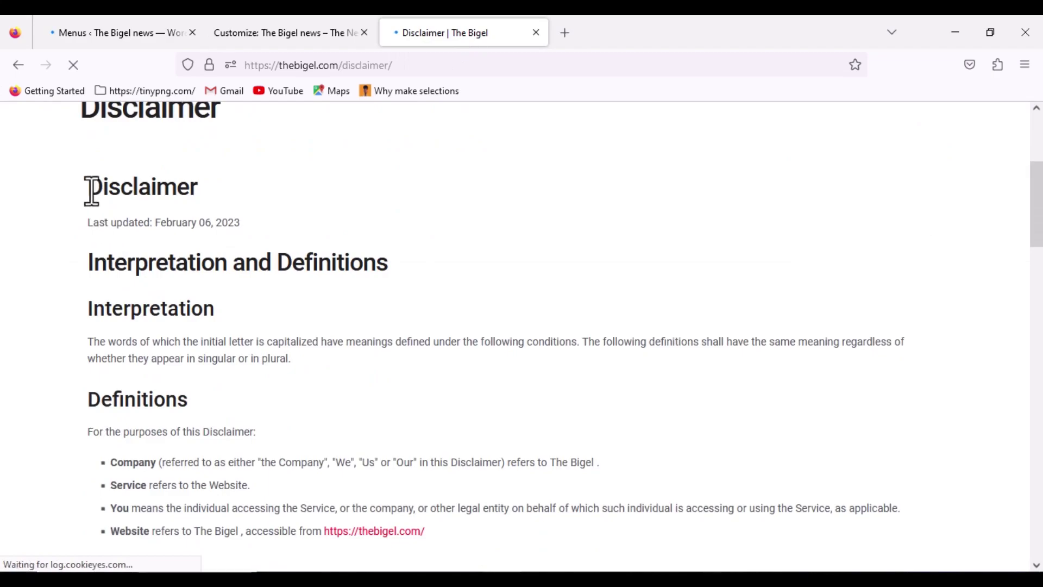
left_click_drag(271, 359, 264, 440)
scroll(163, 408, "down", 13)
scroll(163, 409, "down", 8)
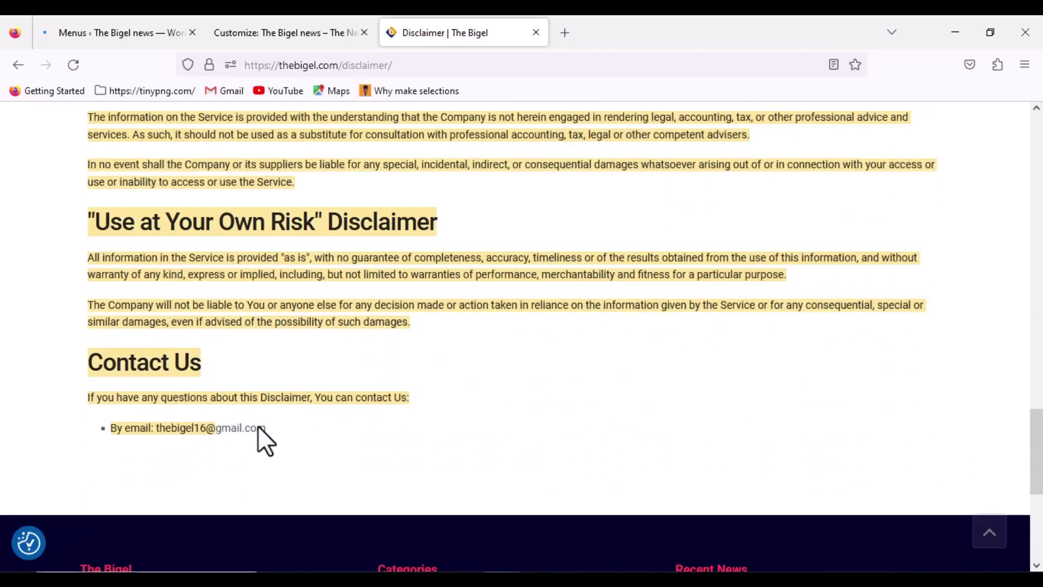
right_click(280, 238)
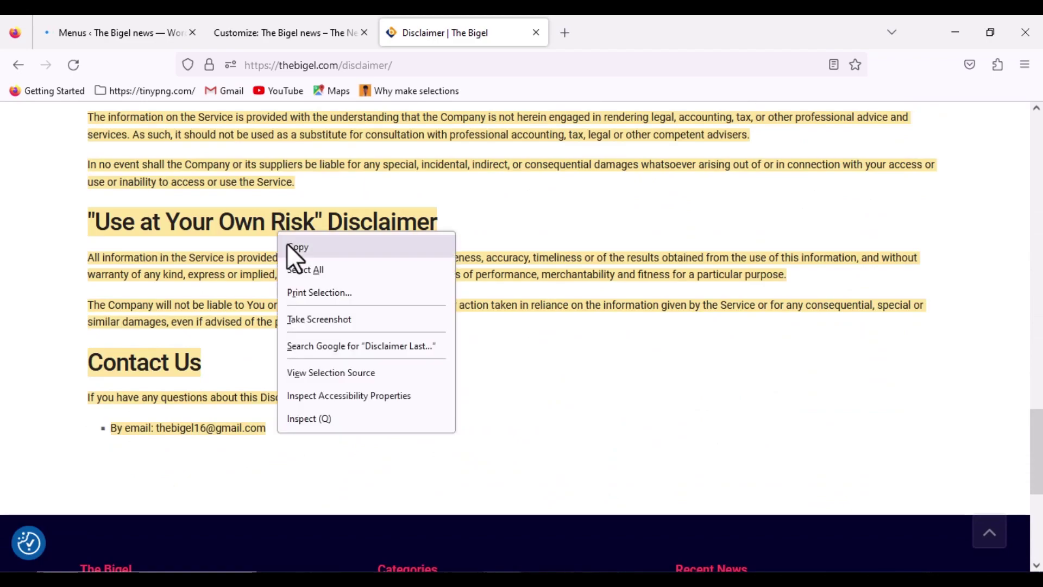
left_click(287, 243)
left_click(138, 22)
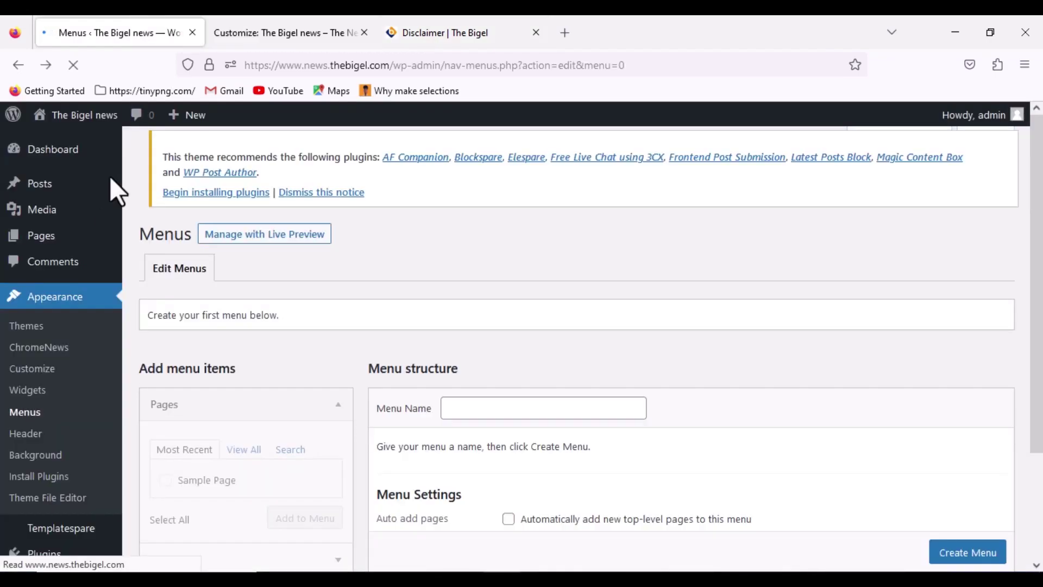
Step: Add a new page from the Pages menu and focus its empty content block
mouse_move(46, 242)
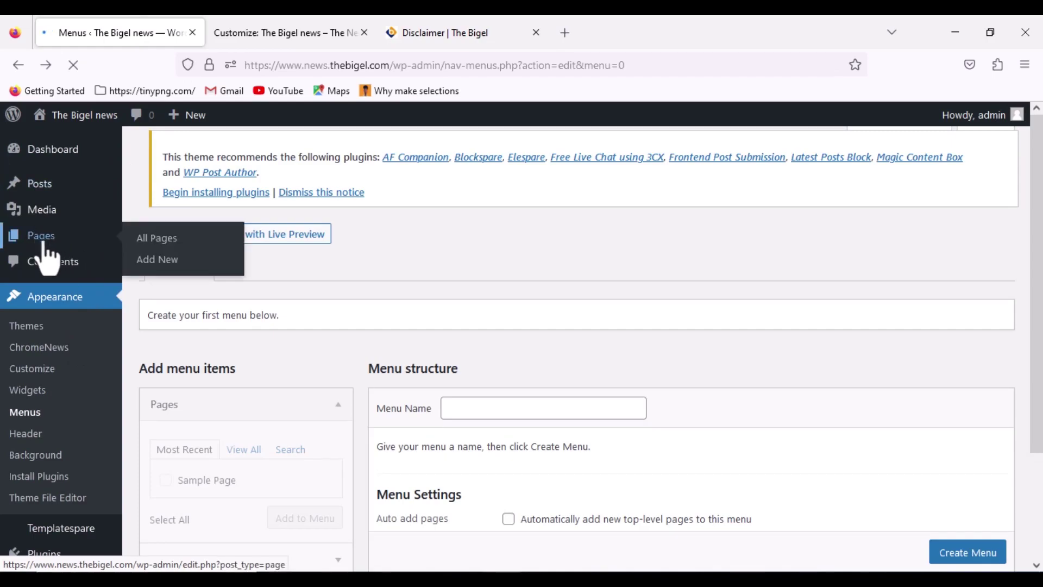
left_click(185, 269)
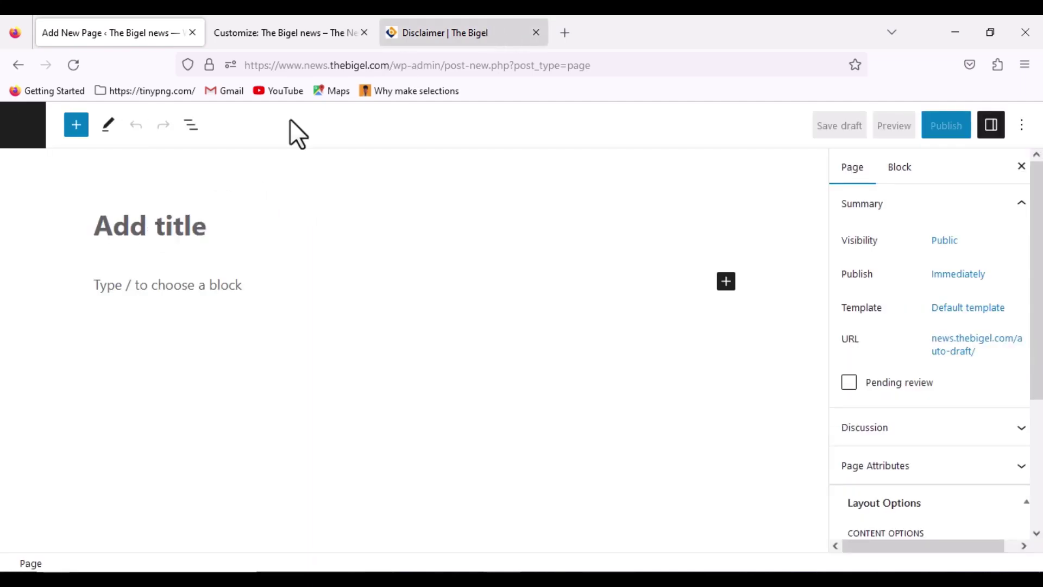
left_click(114, 290)
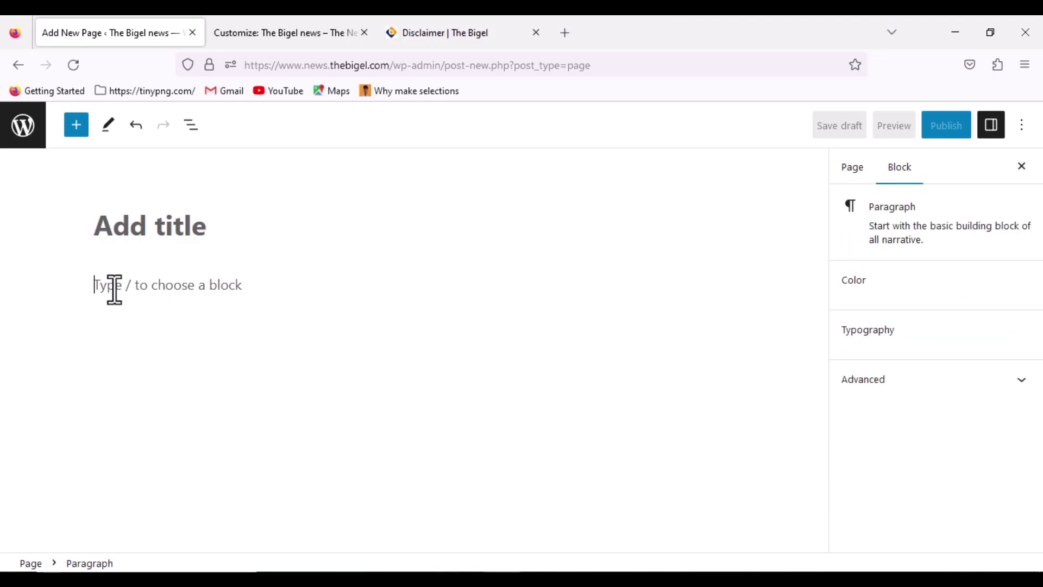
Step: Paste the disclaimer text into the body and move its 'Disclaimer' heading into the title
key("ctrl+v")
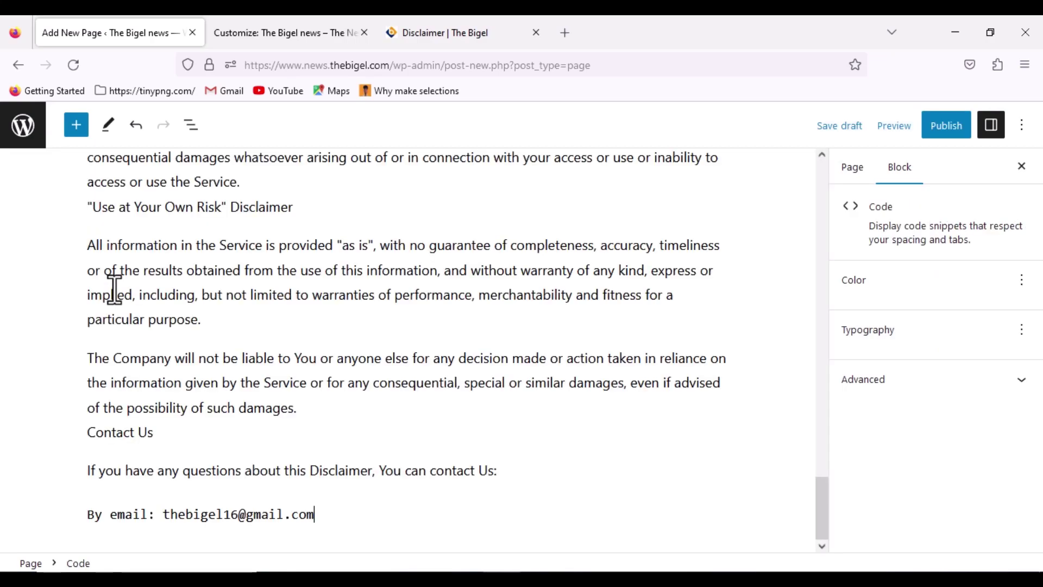
scroll(120, 283, "up", 10)
scroll(120, 283, "up", 10)
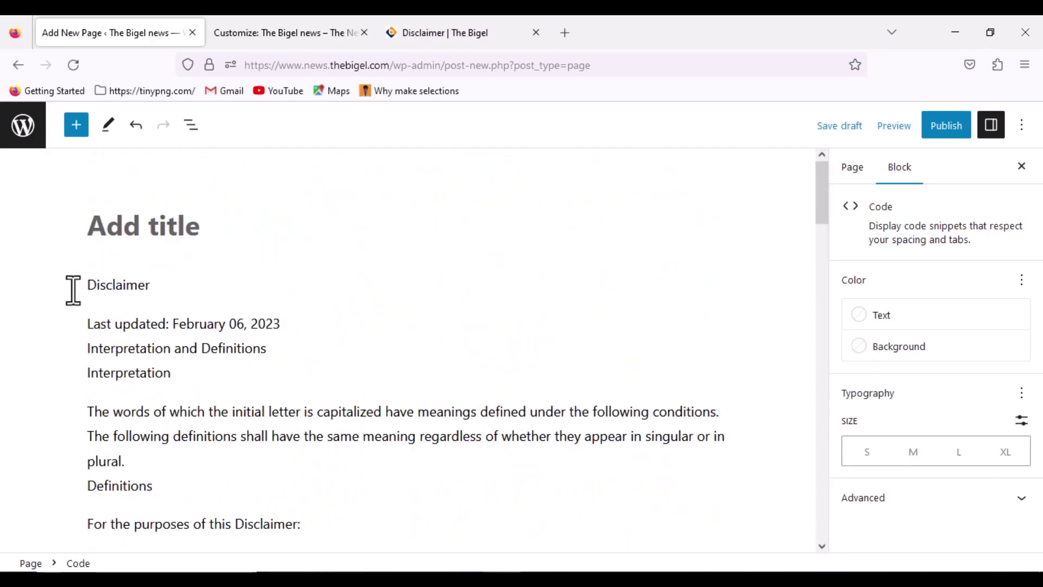
left_click(100, 267)
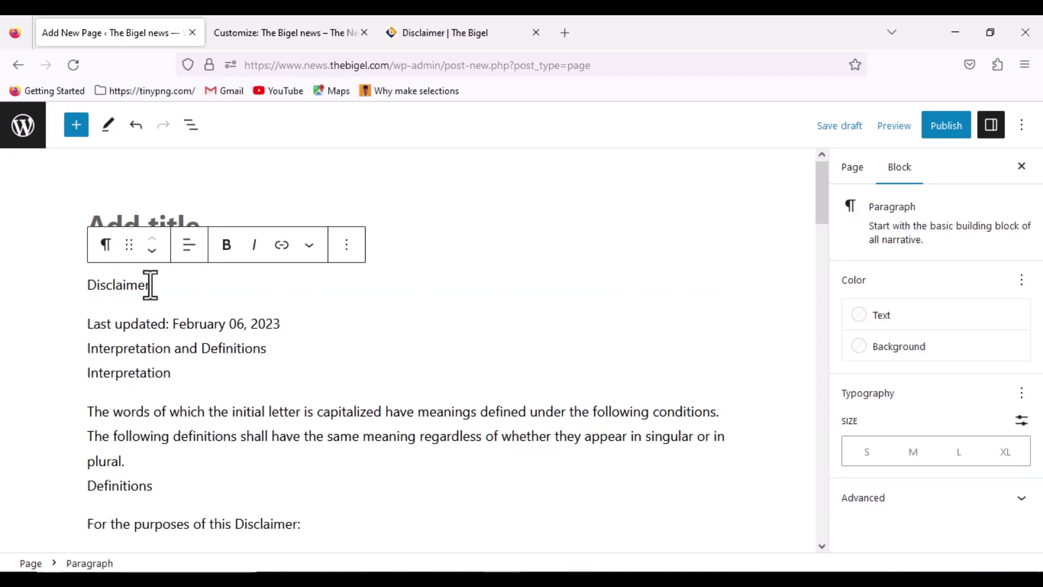
left_click_drag(150, 285, 69, 288)
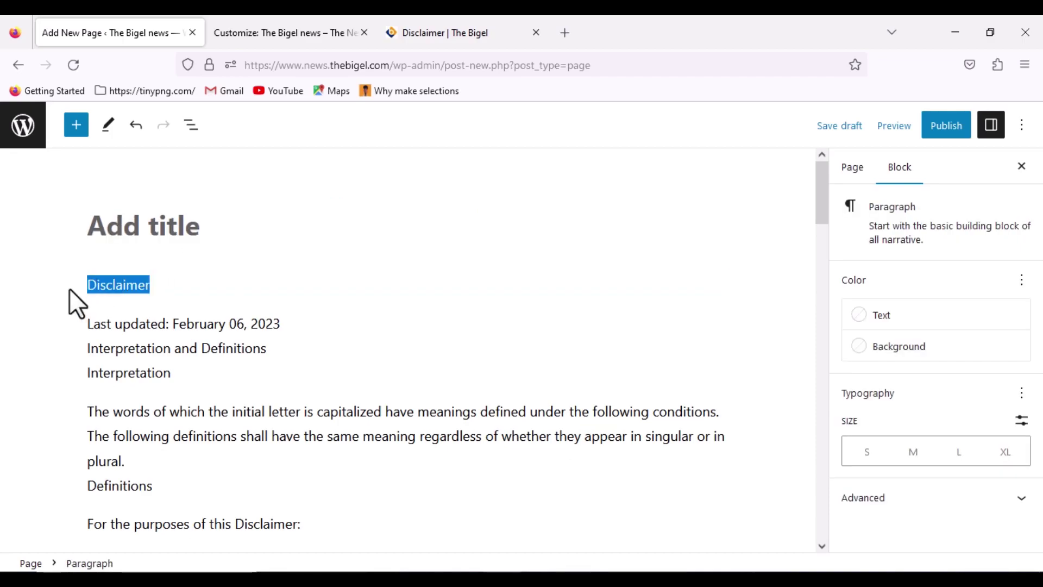
right_click(111, 284)
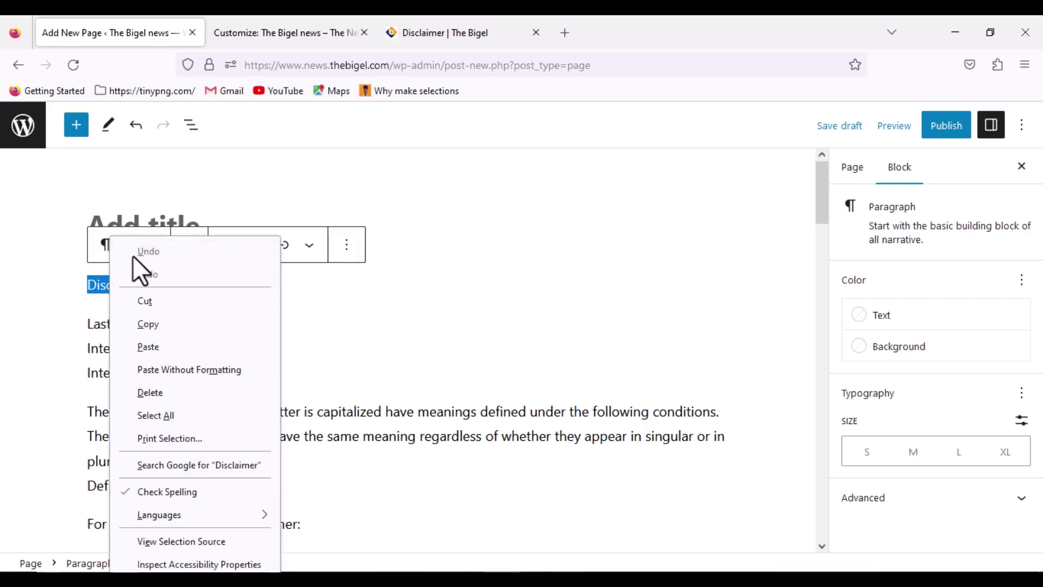
left_click(146, 301)
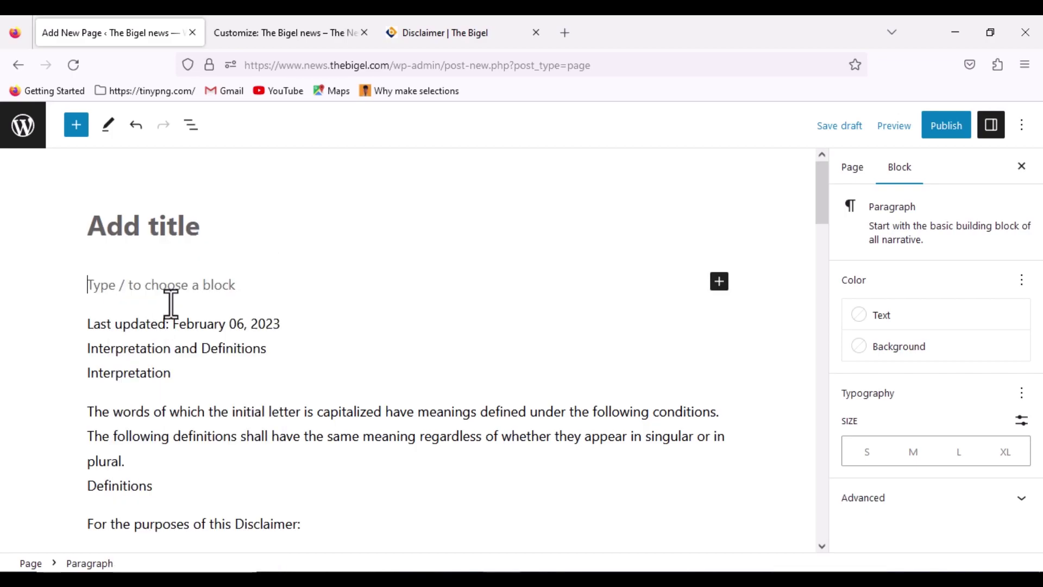
left_click(119, 231)
right_click(119, 231)
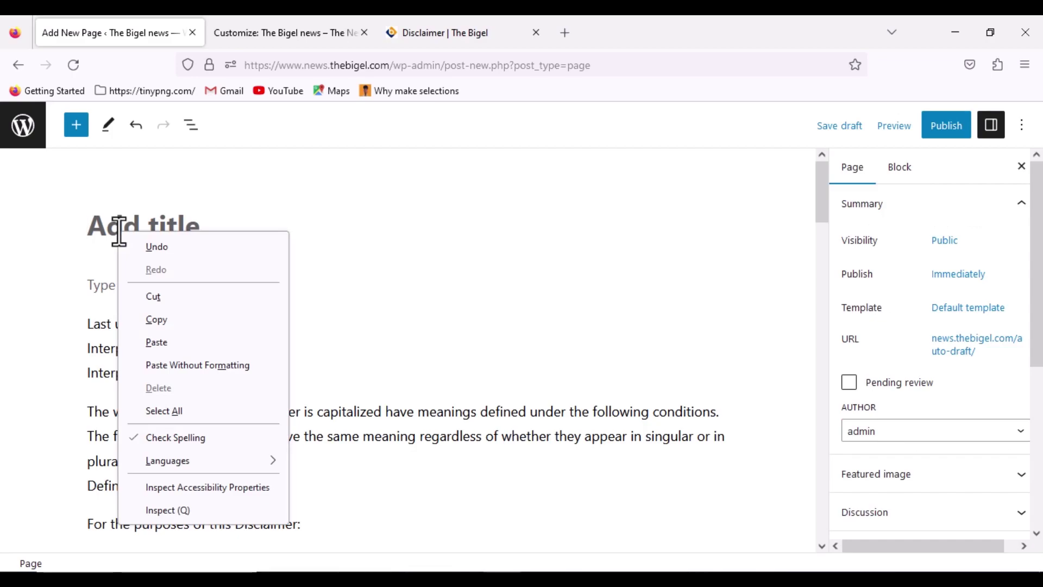
left_click(172, 341)
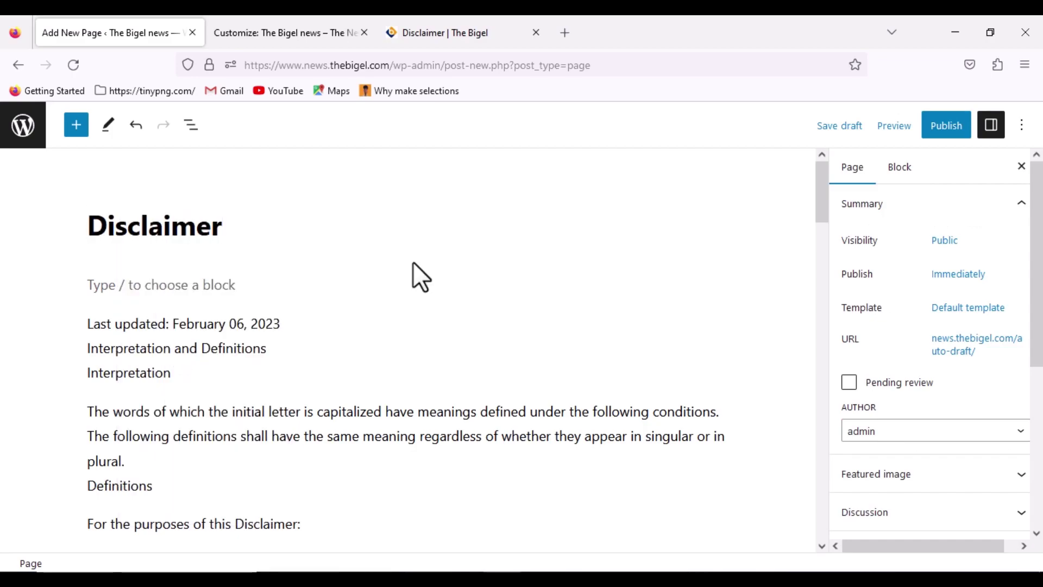
Step: Publish the Disclaimer page and view it on the live site
left_click(944, 130)
left_click(904, 135)
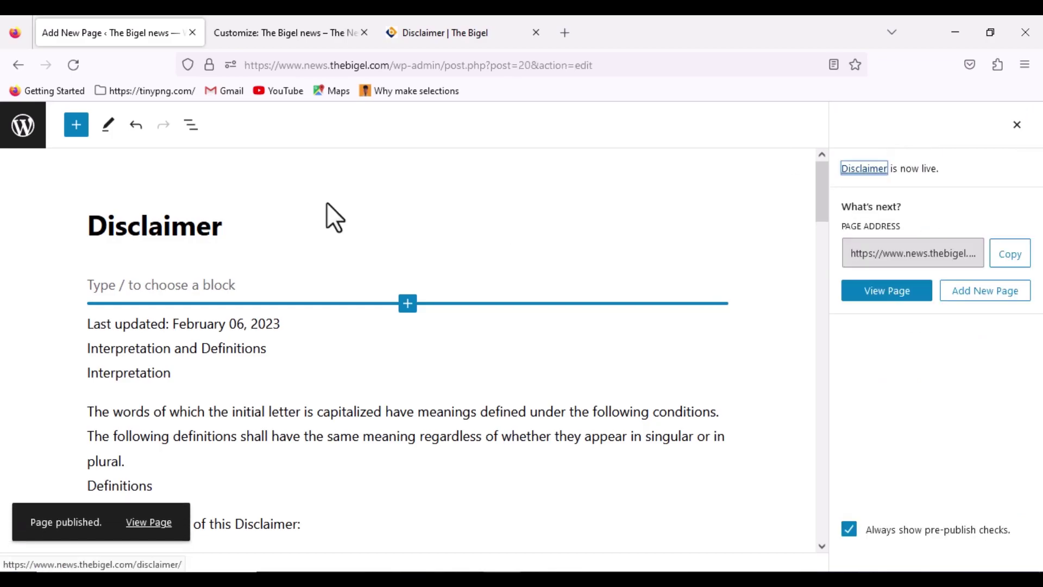
left_click(471, 34)
Step: Check the live Disclaimer page footer, then go back to the editor and the pages list
scroll(578, 506, "down", 5)
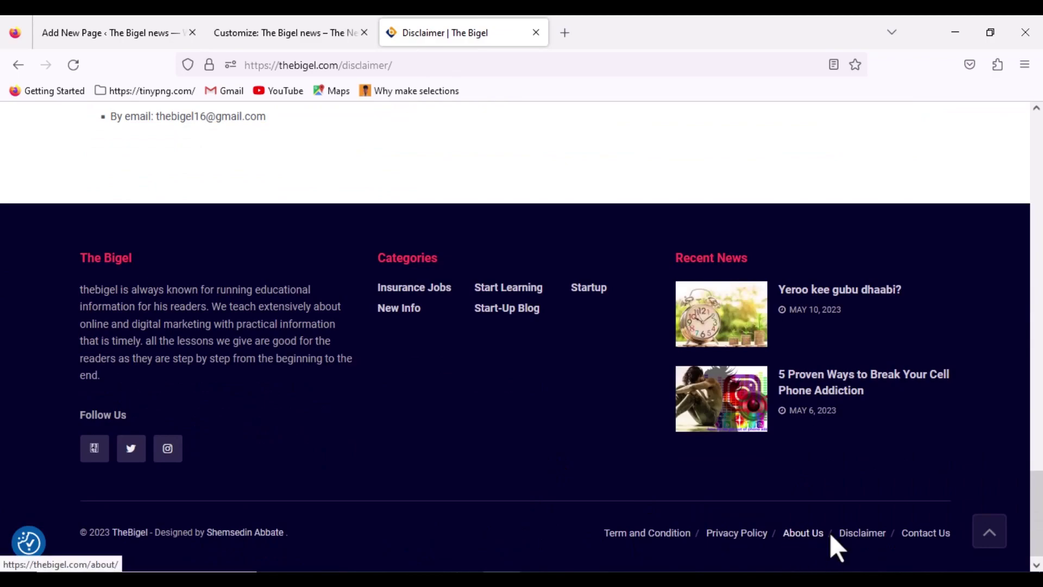
left_click_drag(103, 377, 57, 292)
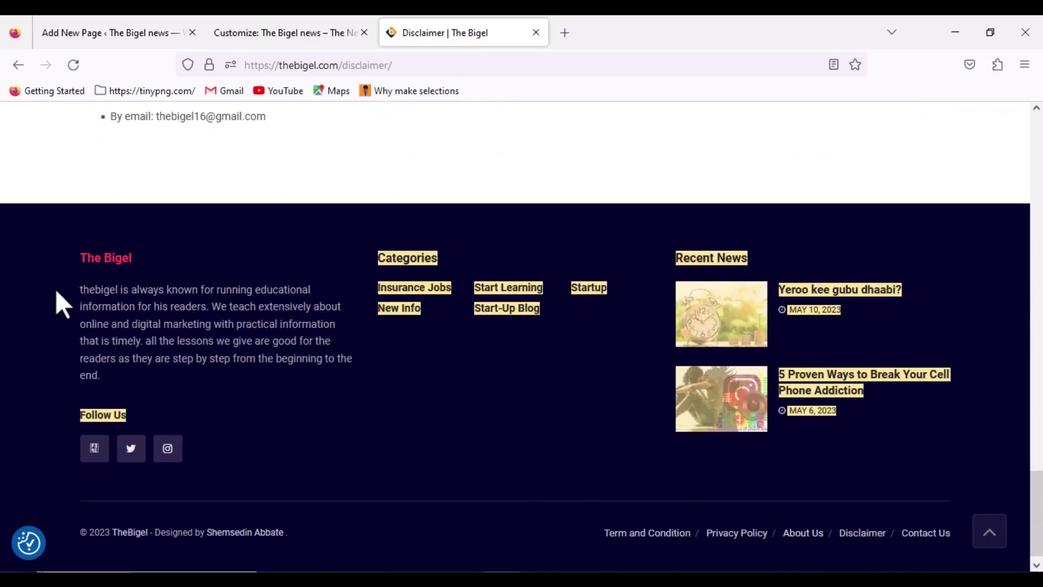
left_click(352, 409)
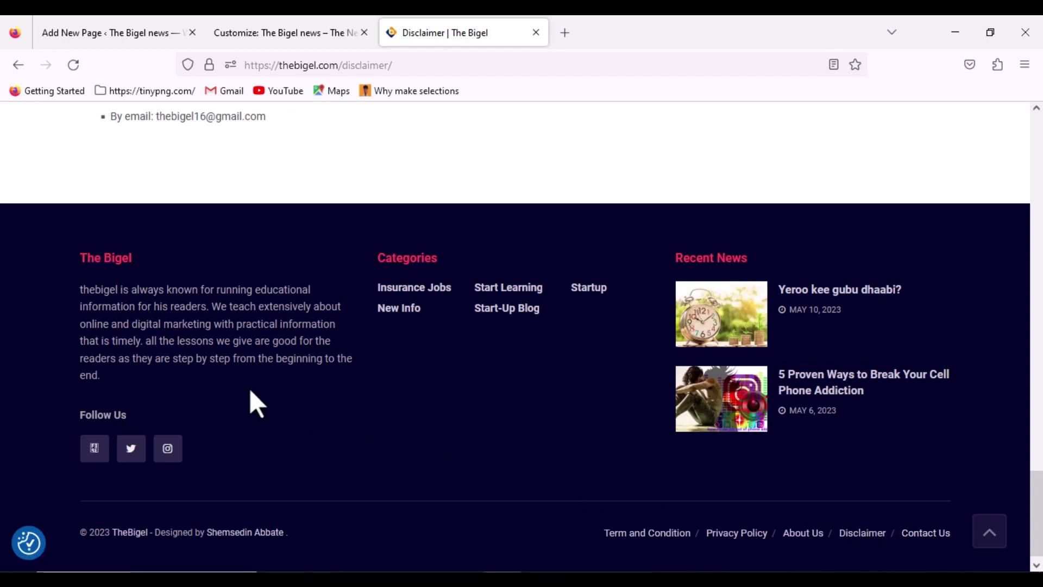
scroll(242, 439, "up", 10)
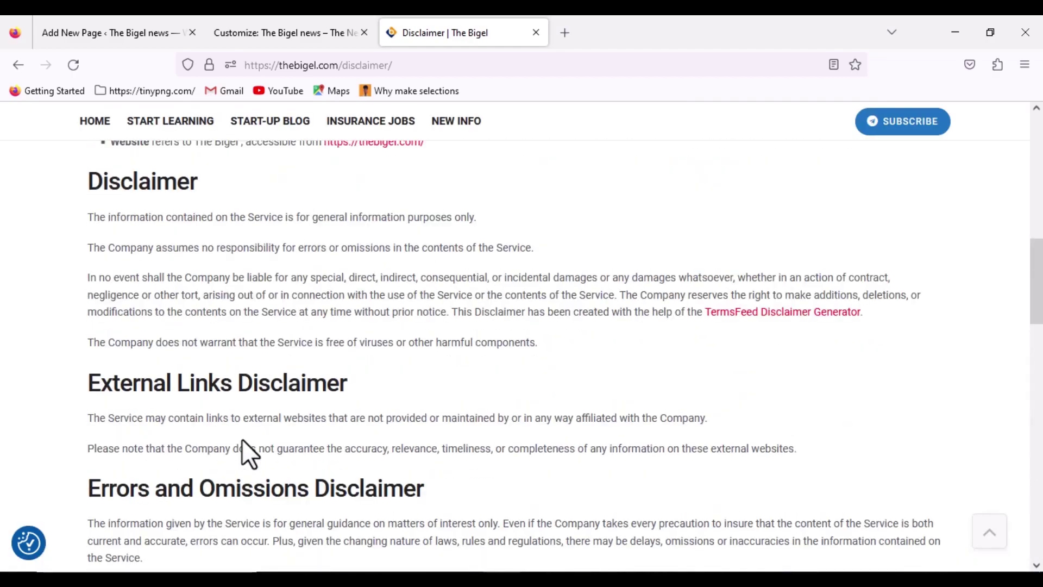
scroll(242, 439, "up", 10)
left_click(96, 38)
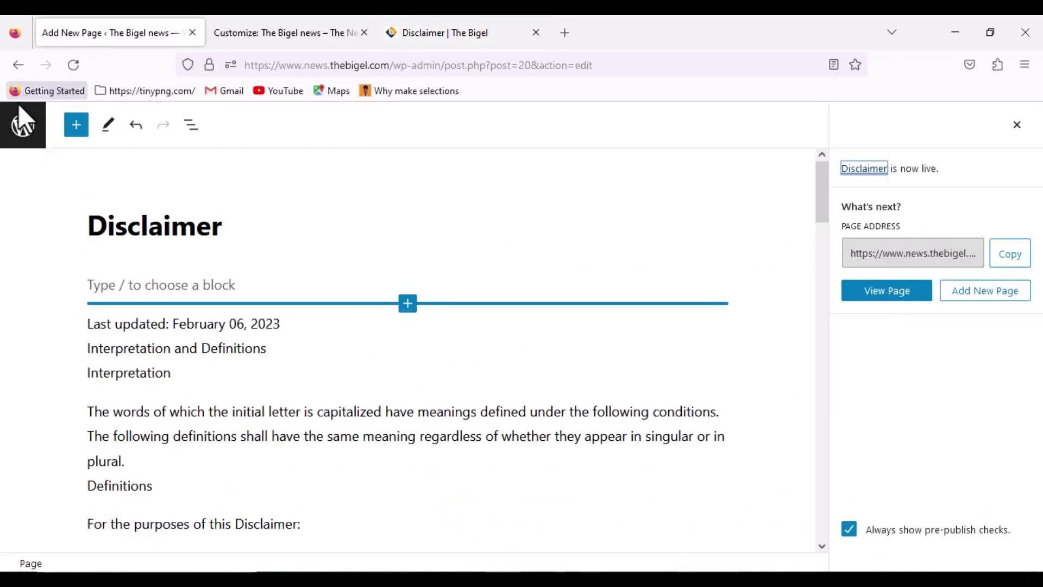
left_click(22, 133)
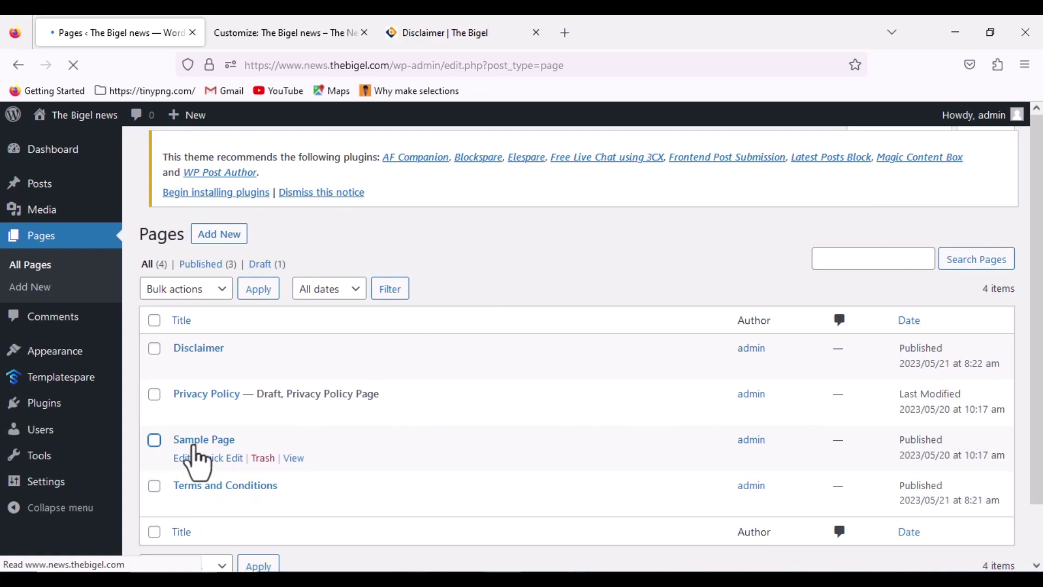
Step: Move the Sample Page to the trash, then go to Plugins > Add New
left_click(157, 441)
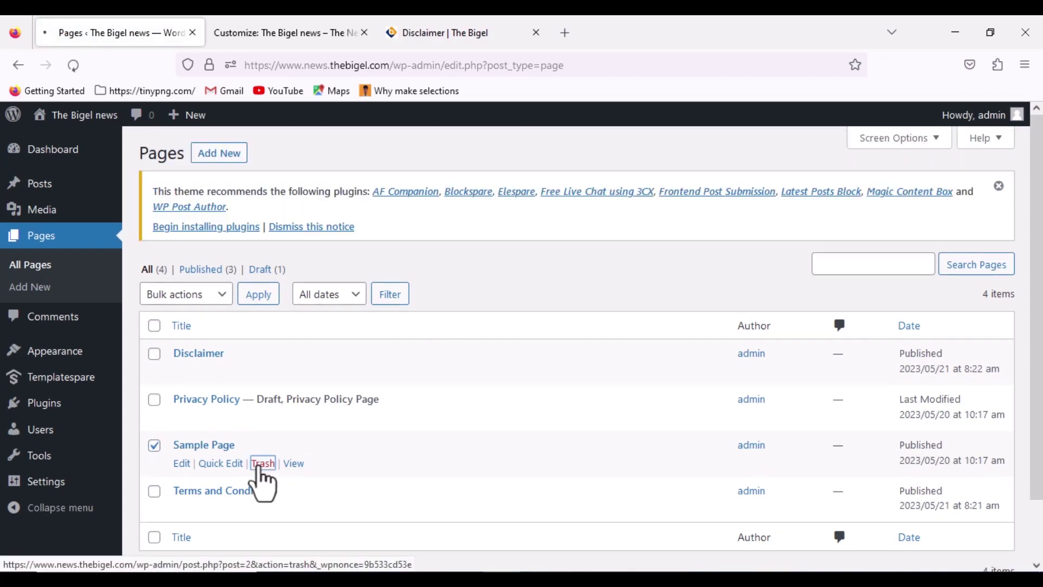
left_click(261, 464)
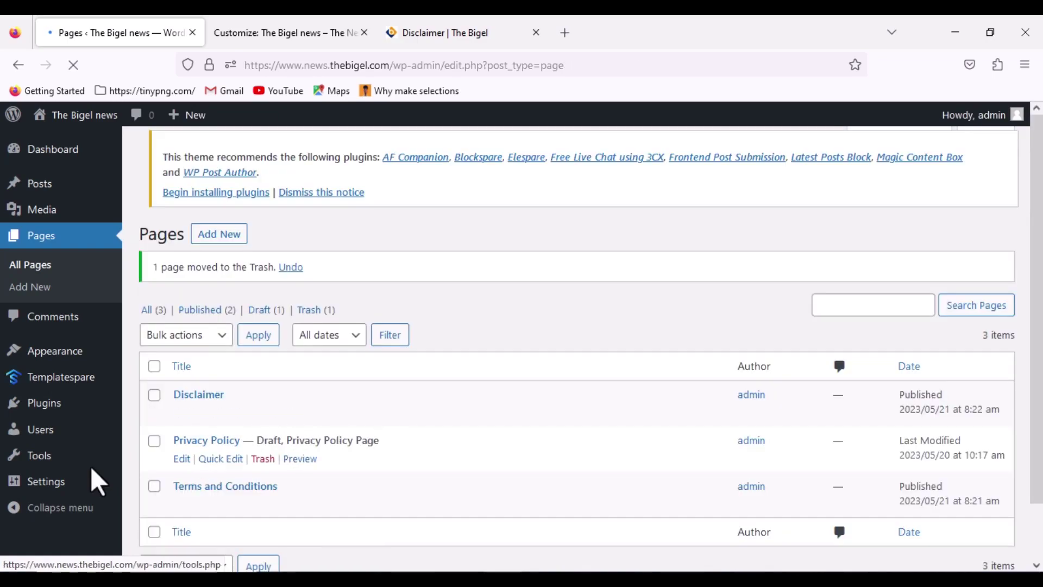
scroll(163, 459, "down", 2)
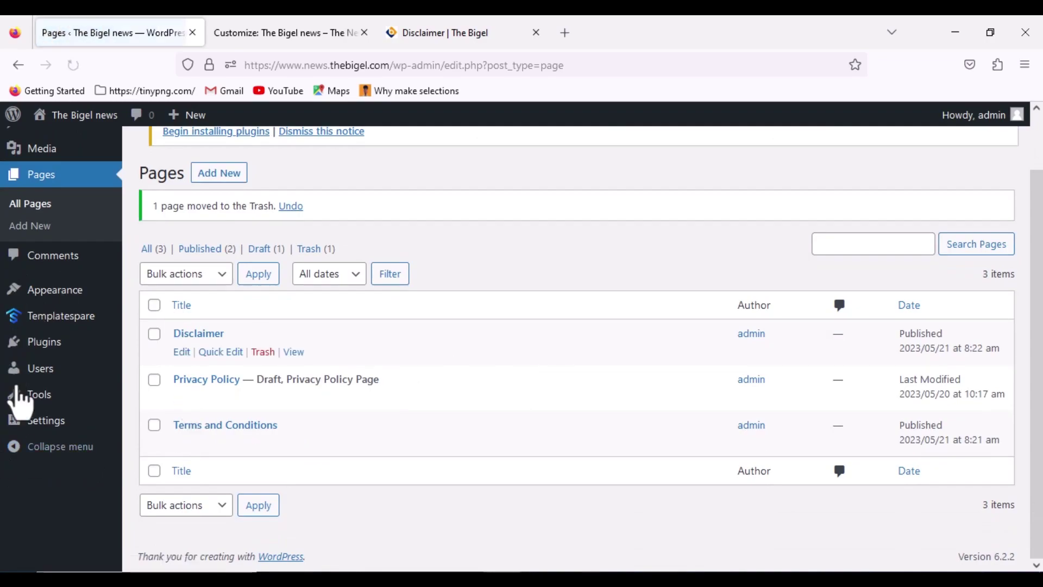
scroll(22, 381, "up", 2)
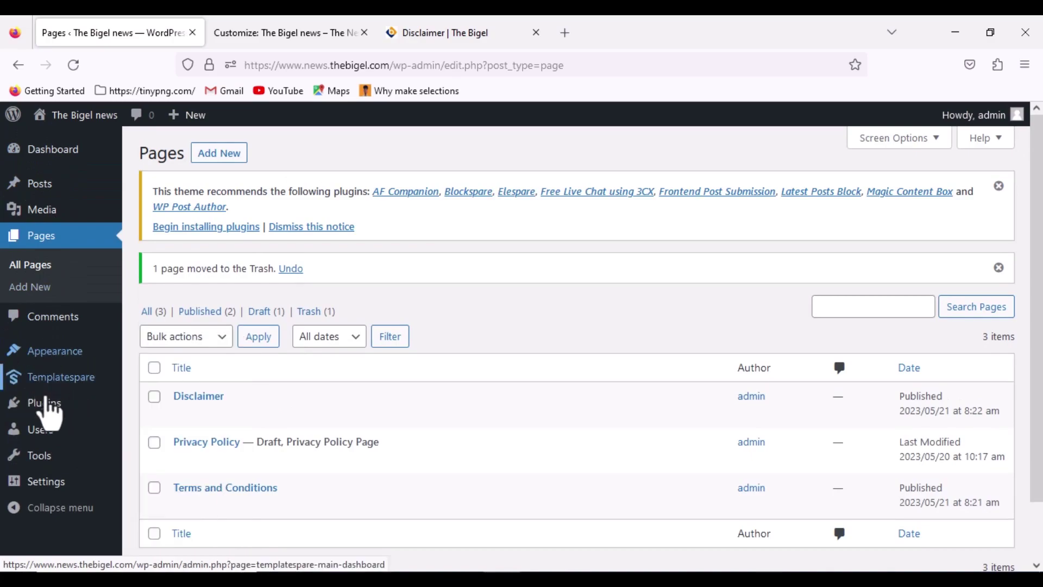
mouse_move(38, 418)
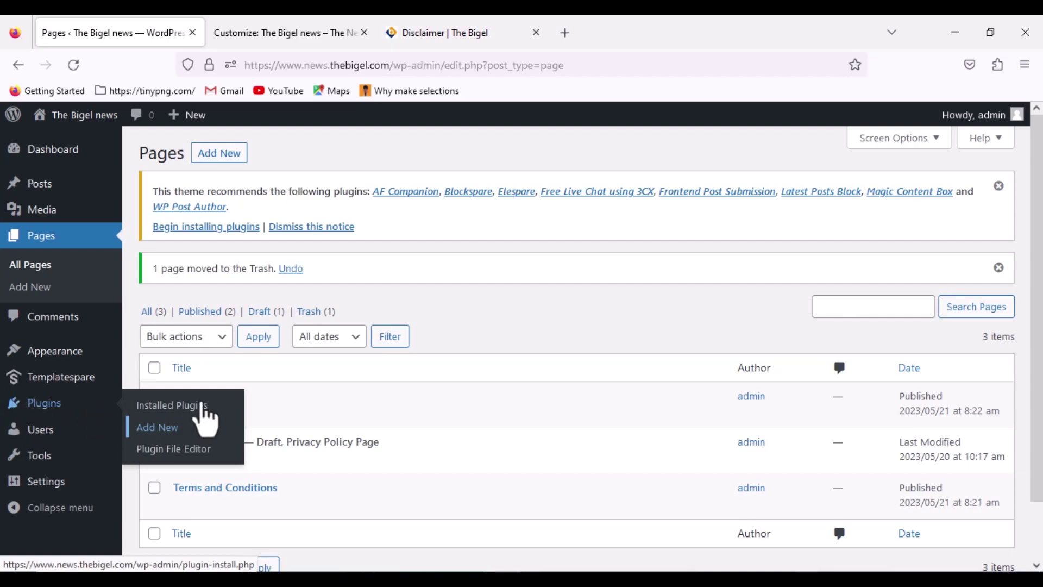
left_click(162, 432)
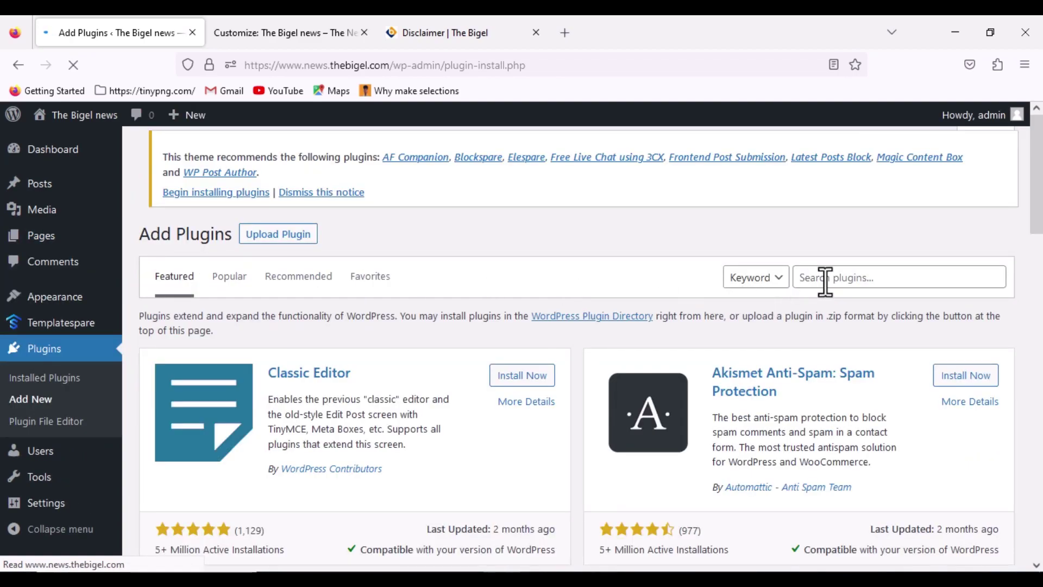
Step: Search the plugin directory for 'cont' and glance at the live Disclaimer page footer
left_click(825, 281)
type("c")
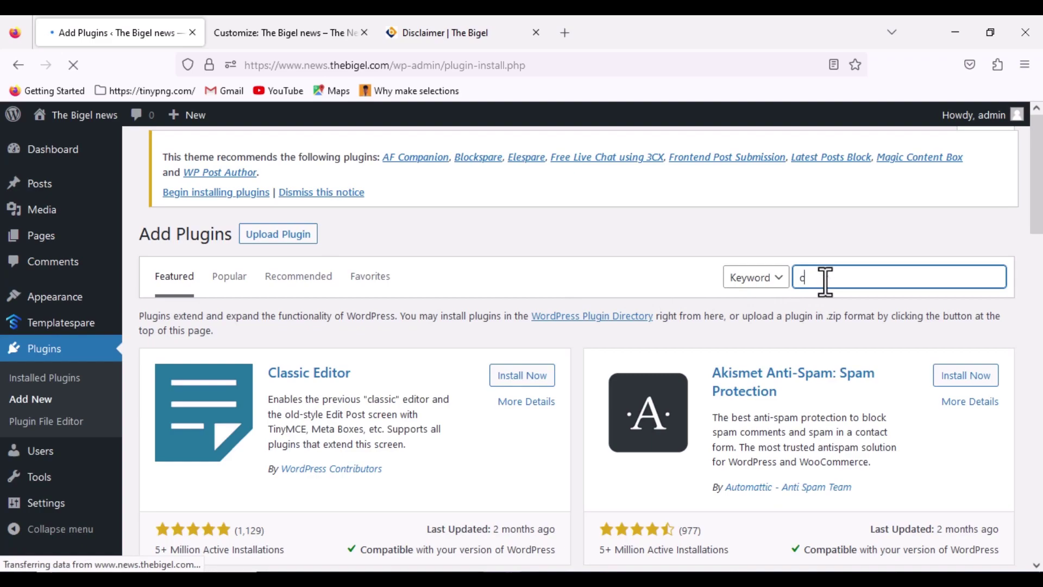
key("BackSpace")
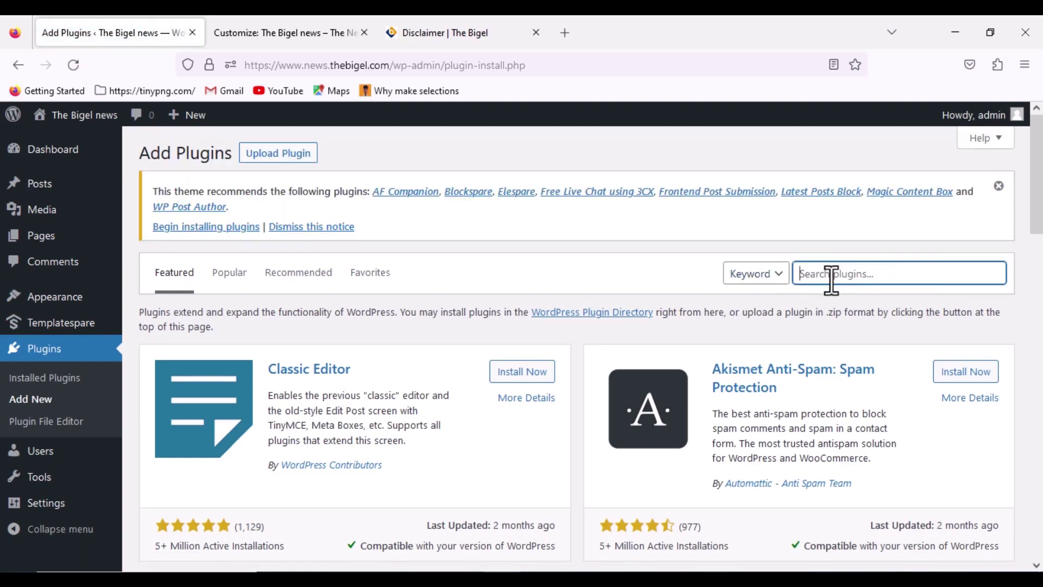
left_click(831, 282)
type("co")
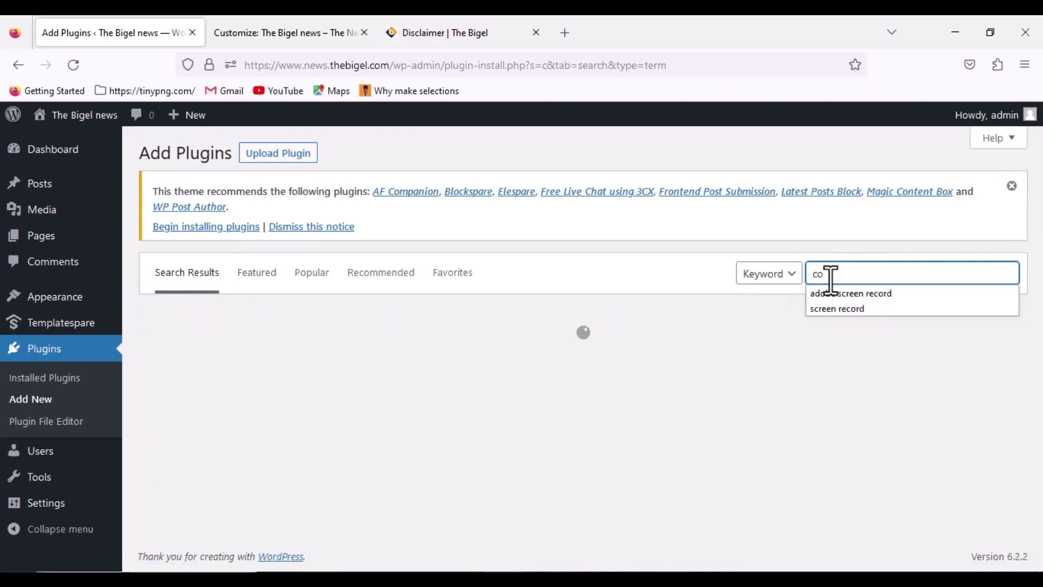
type("n")
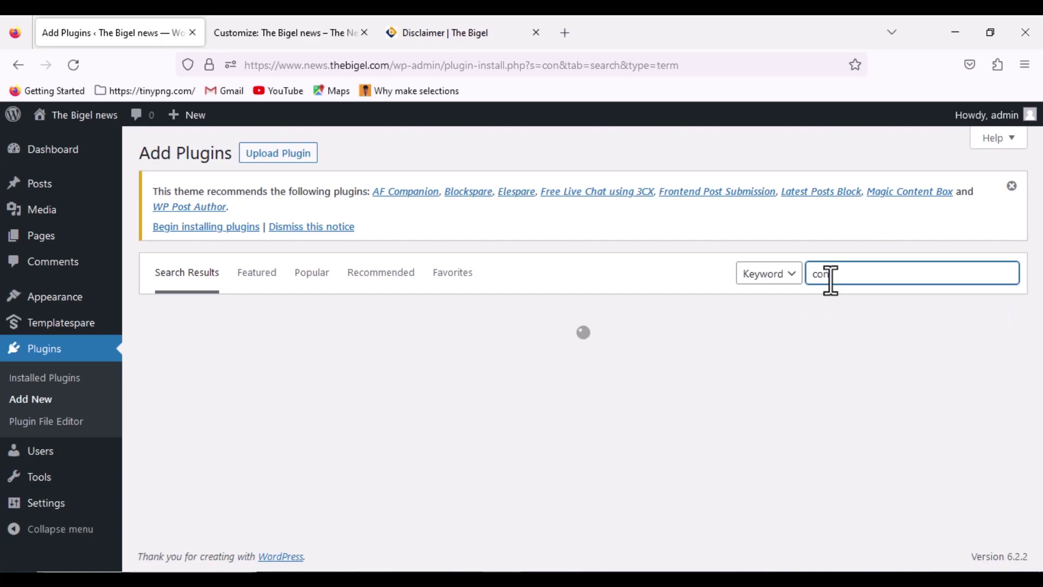
type("t")
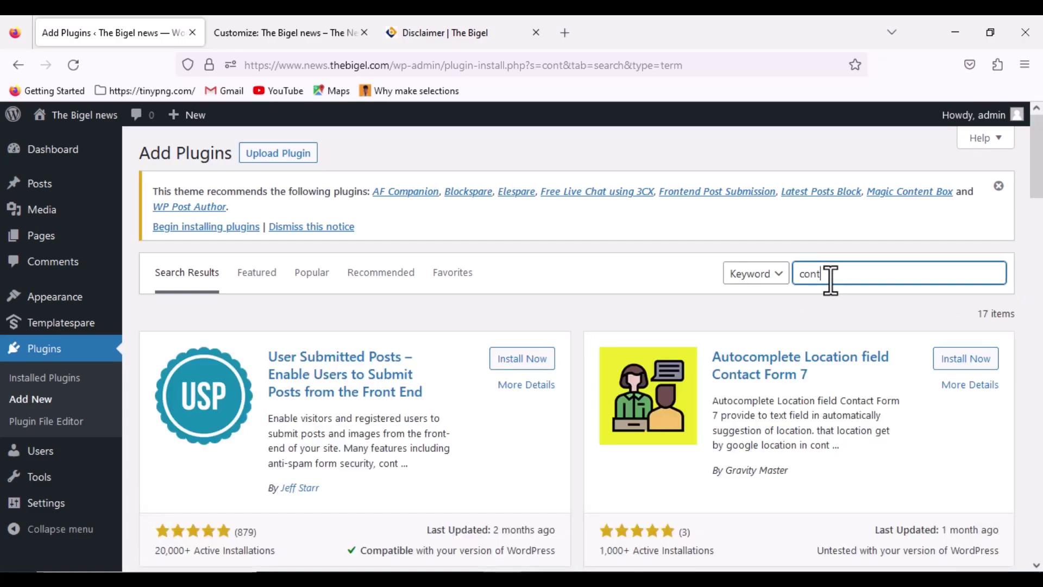
left_click(452, 32)
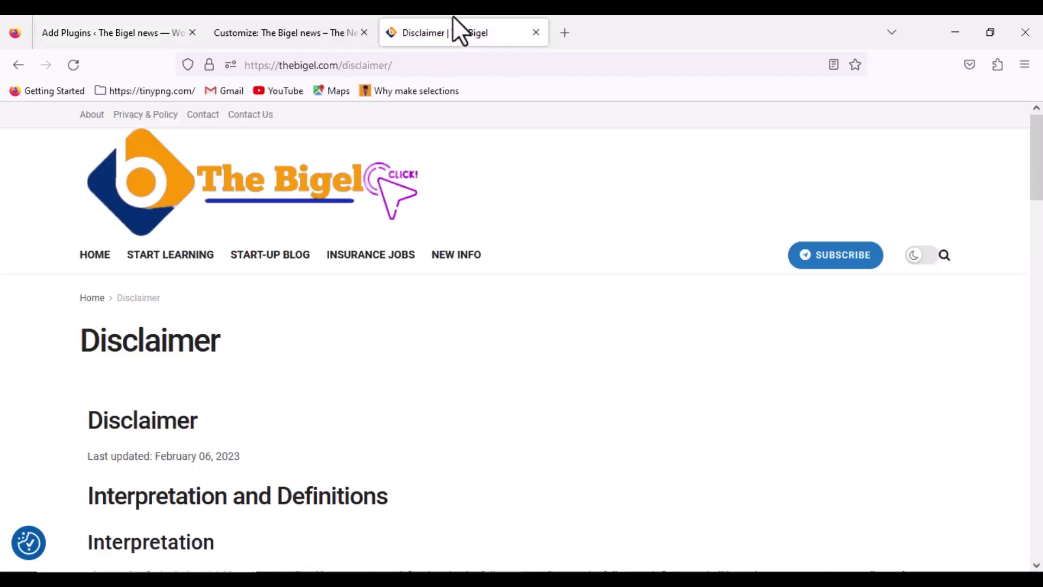
scroll(656, 423, "down", 5)
scroll(667, 414, "down", 15)
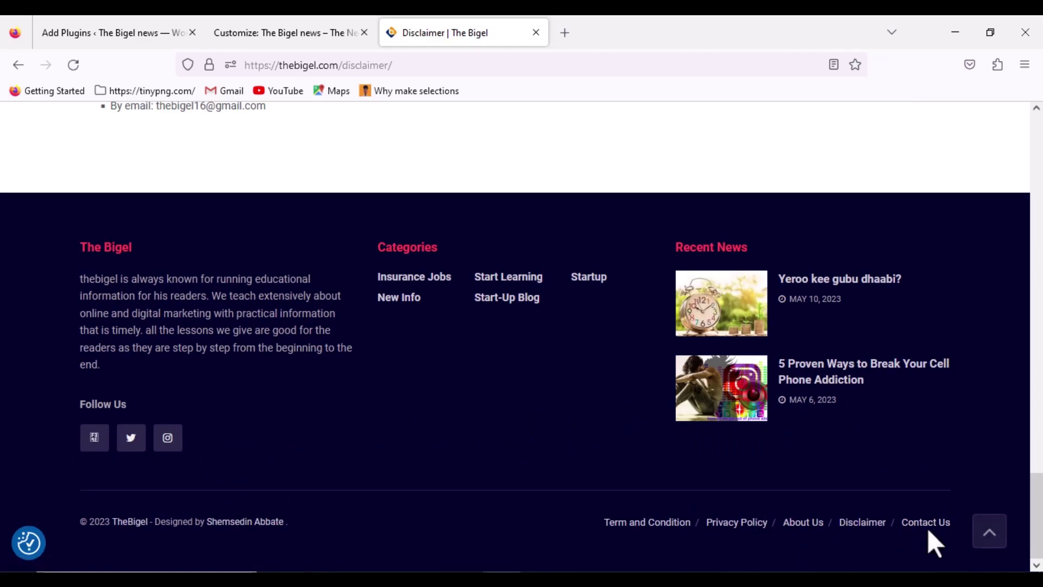
left_click(93, 27)
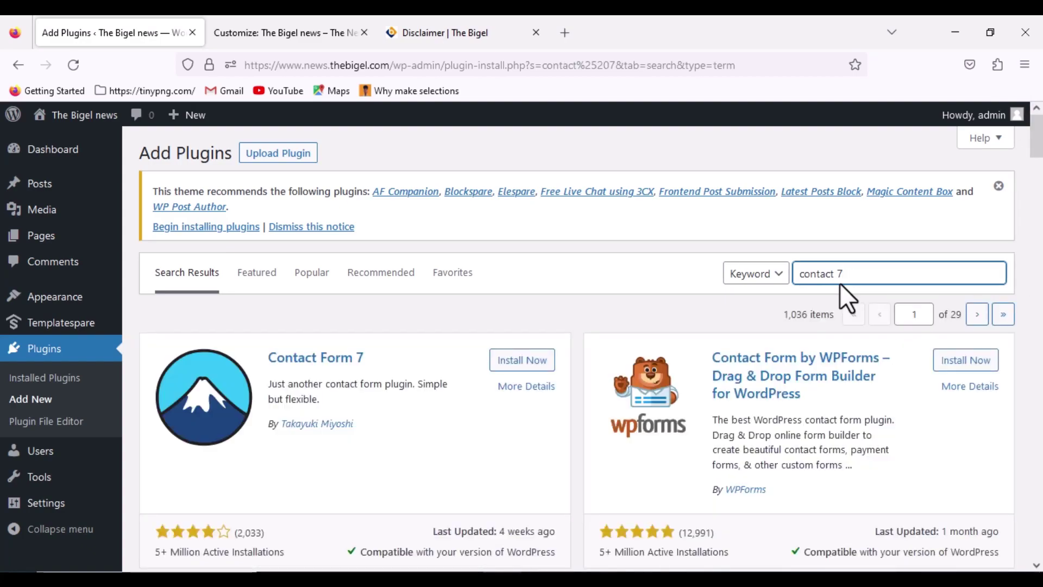
Step: Install Contact Form 7 from its plugin card and activate it
left_click_drag(154, 563, 267, 557)
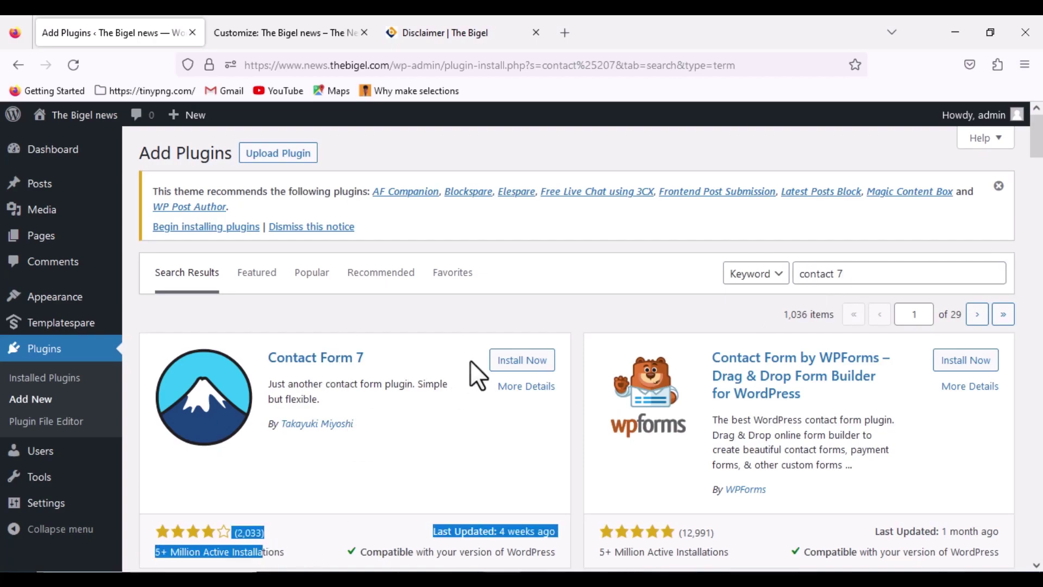
left_click(519, 362)
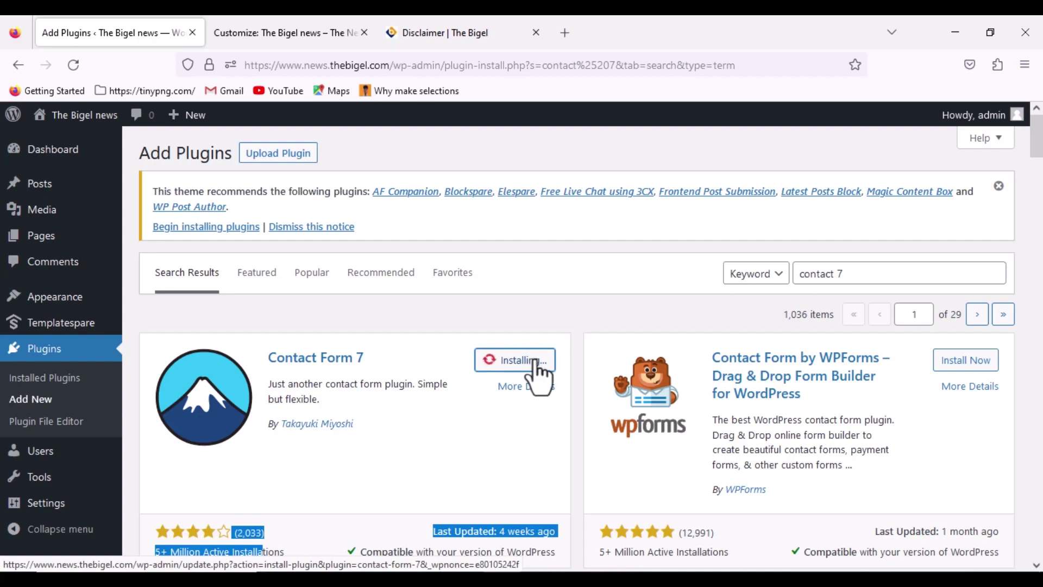
left_click(156, 479)
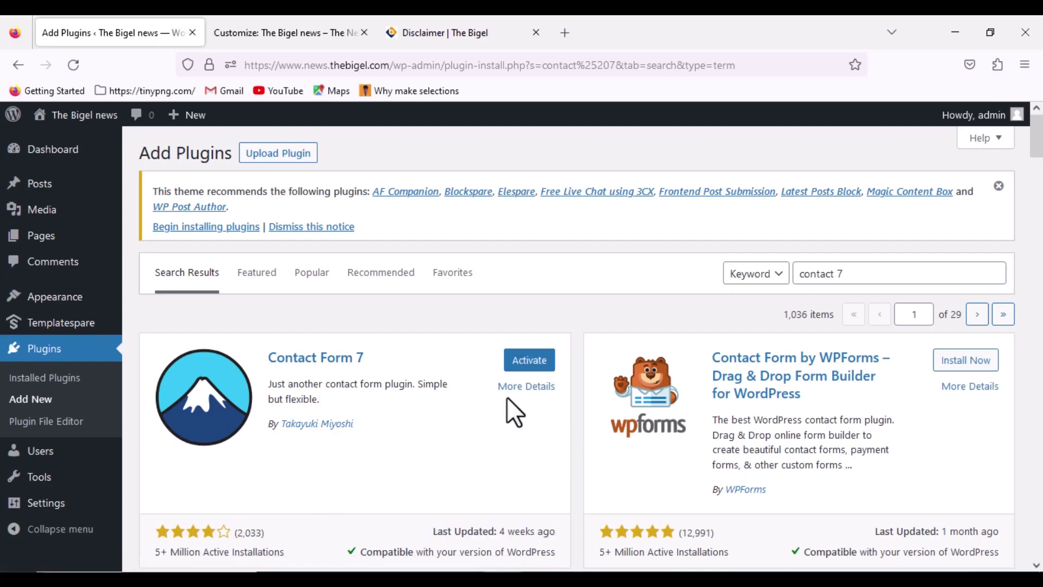
left_click(531, 360)
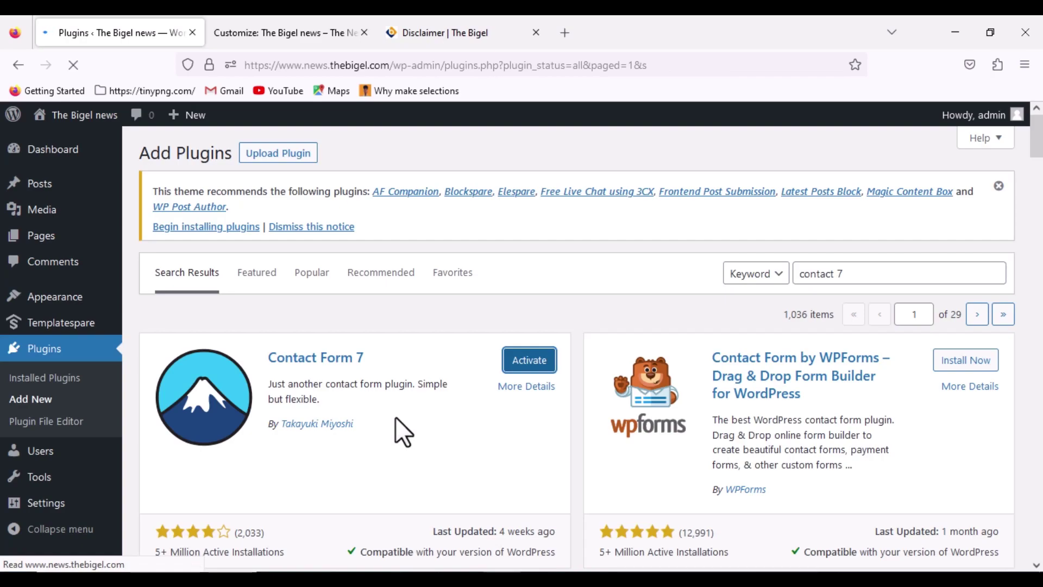
scroll(395, 418, "down", 5)
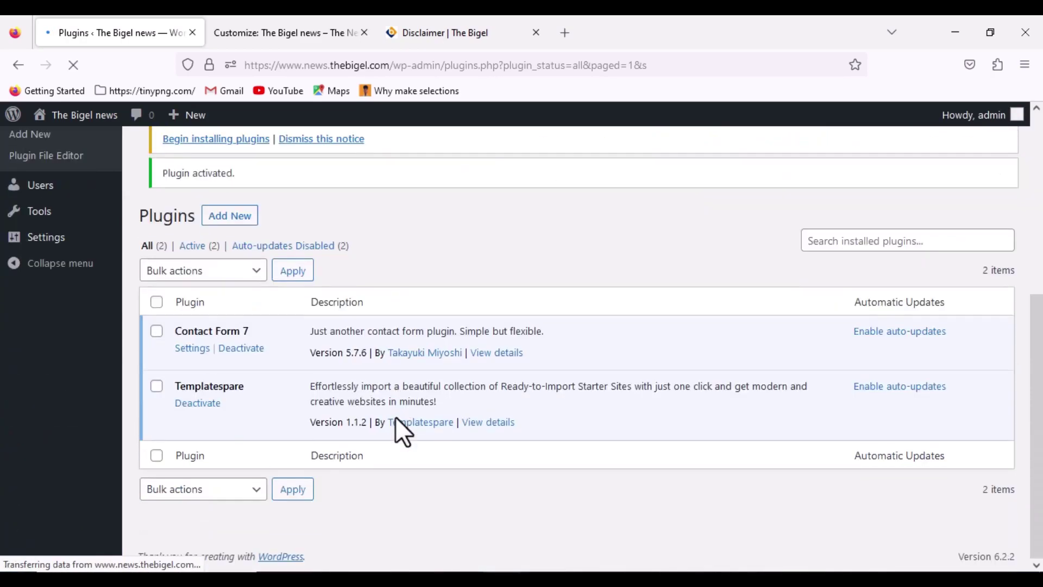
scroll(399, 434, "up", 5)
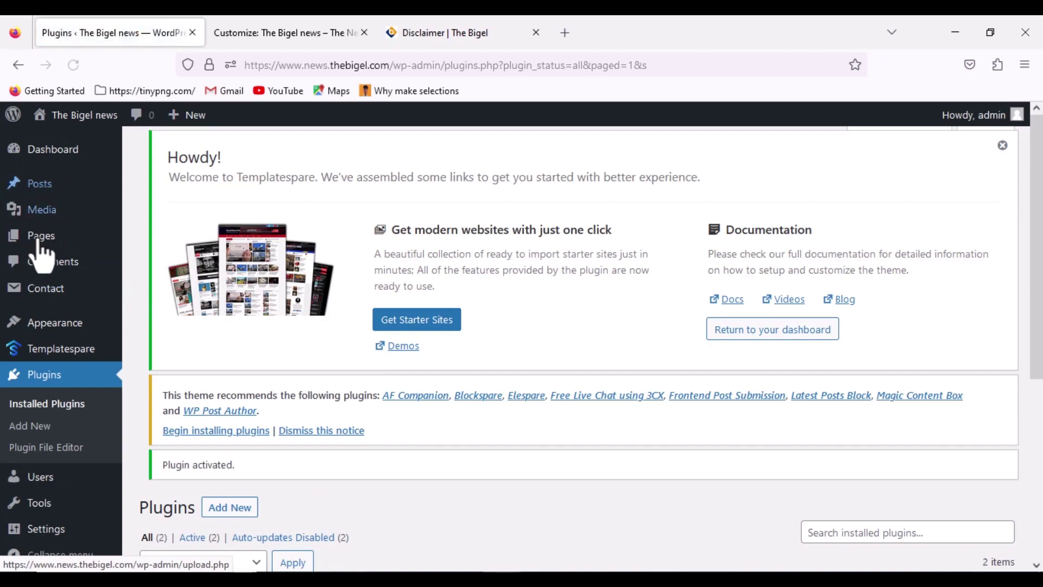
Step: Create a new page titled 'Contact us' and open the block inserter below the title
mouse_move(81, 247)
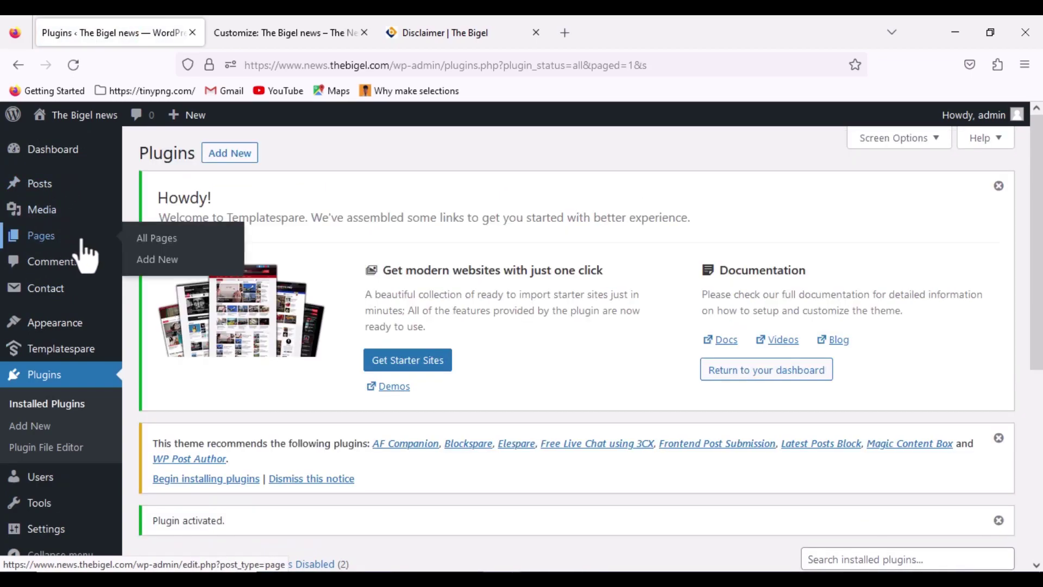
left_click(163, 261)
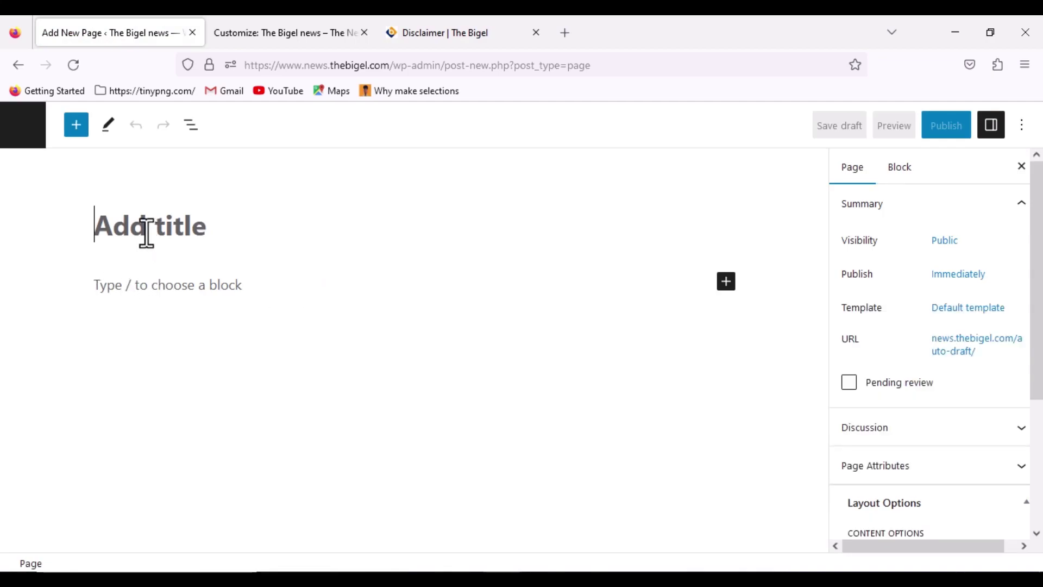
type("Con")
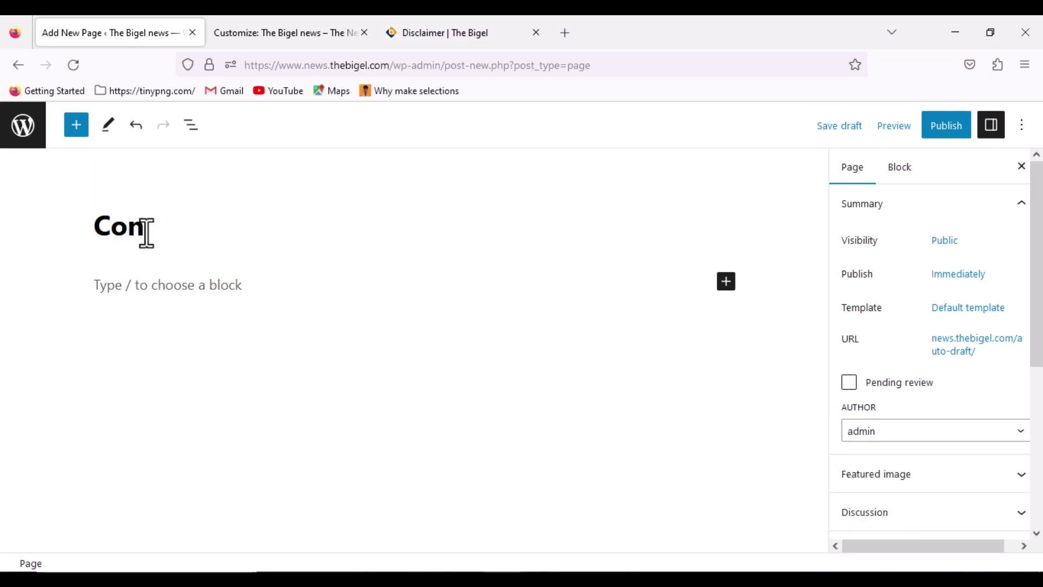
type("tact us")
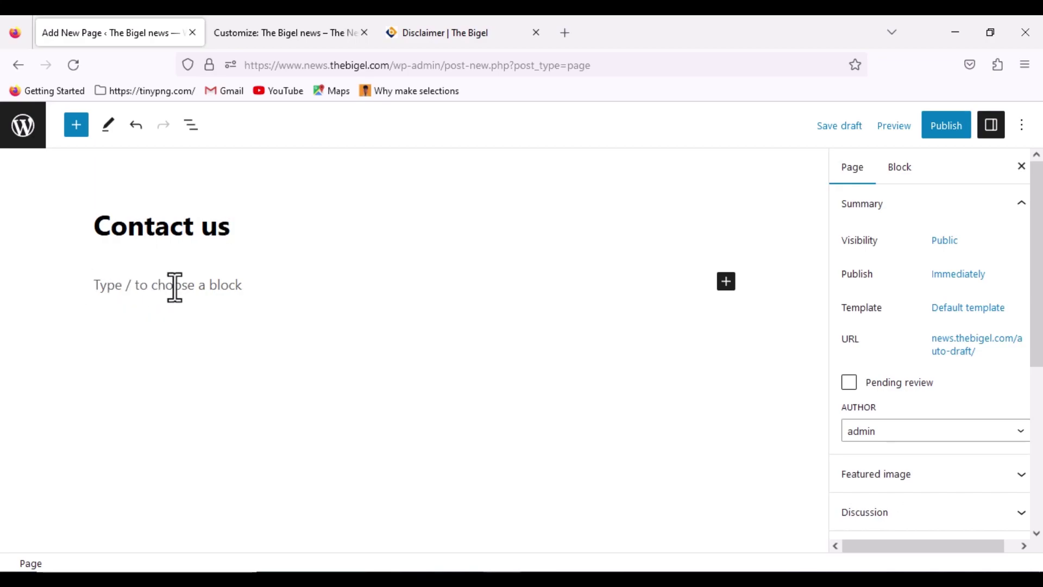
left_click(100, 290)
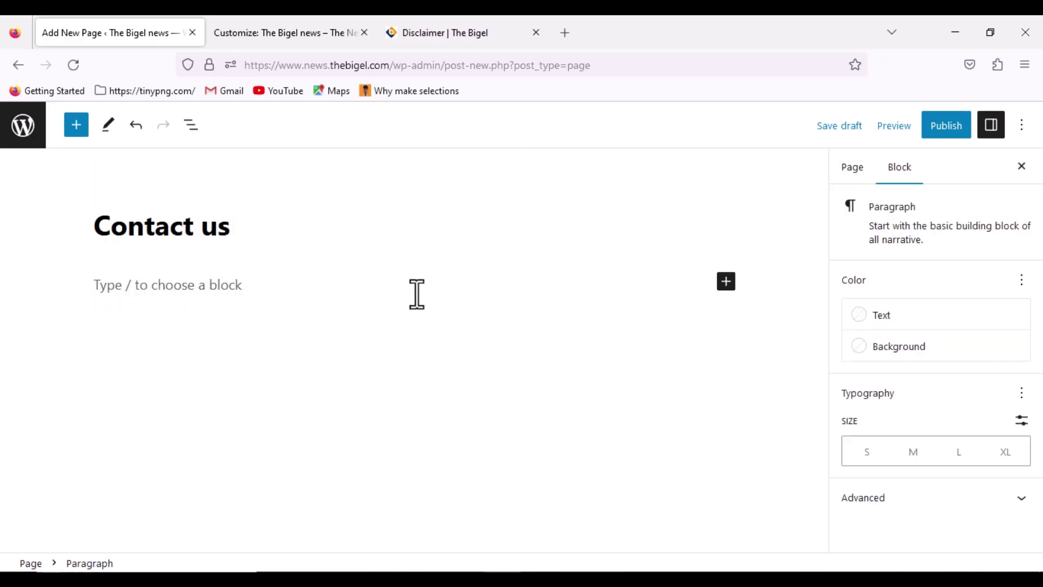
left_click(728, 287)
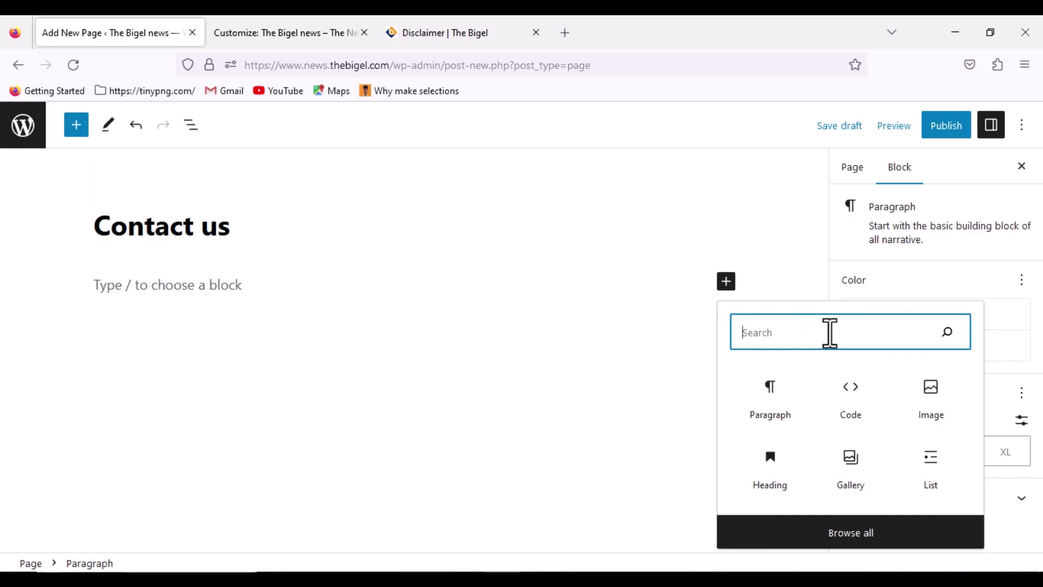
Step: Insert a Contact Form 7 block set to Contact form 1, then publish the Contact us page
type("ca")
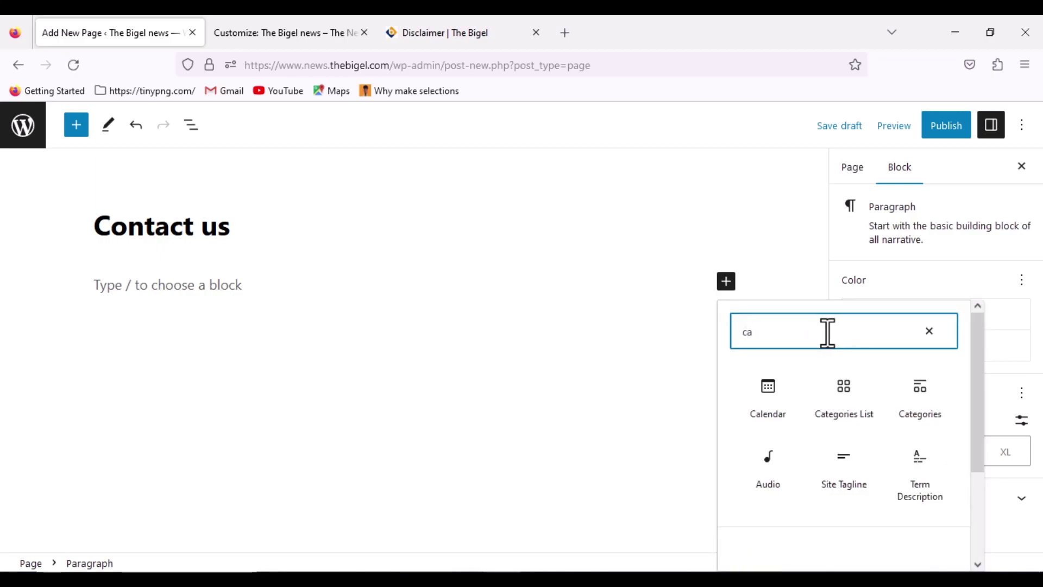
type("n")
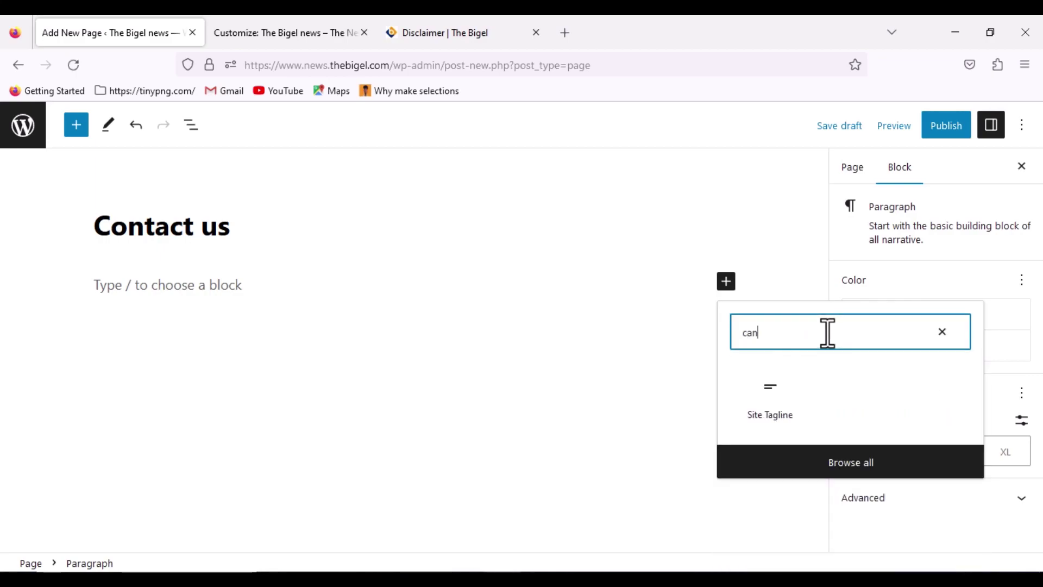
key("BackSpace")
key("BackSpace")
type("o")
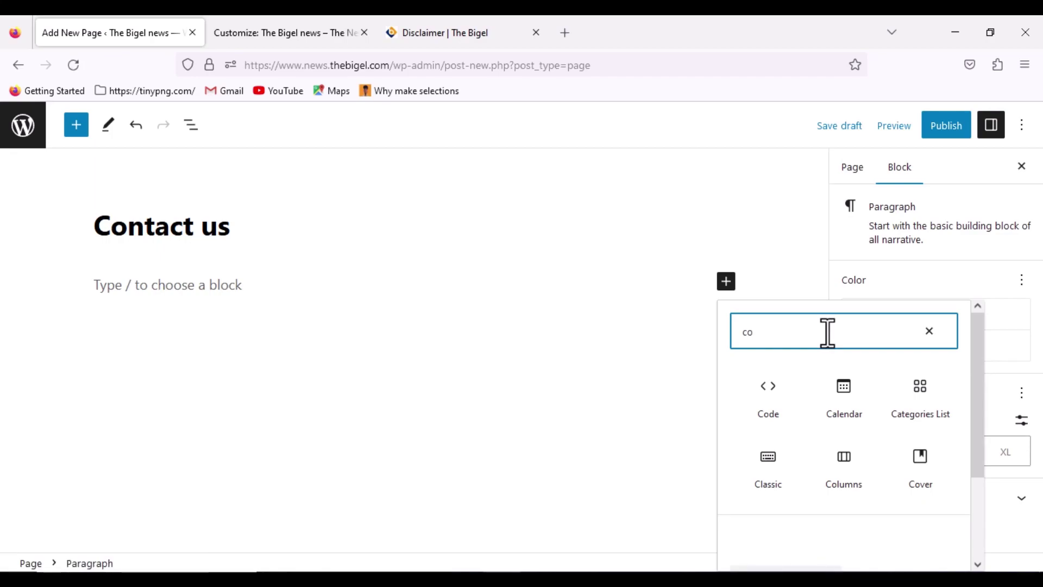
type("n")
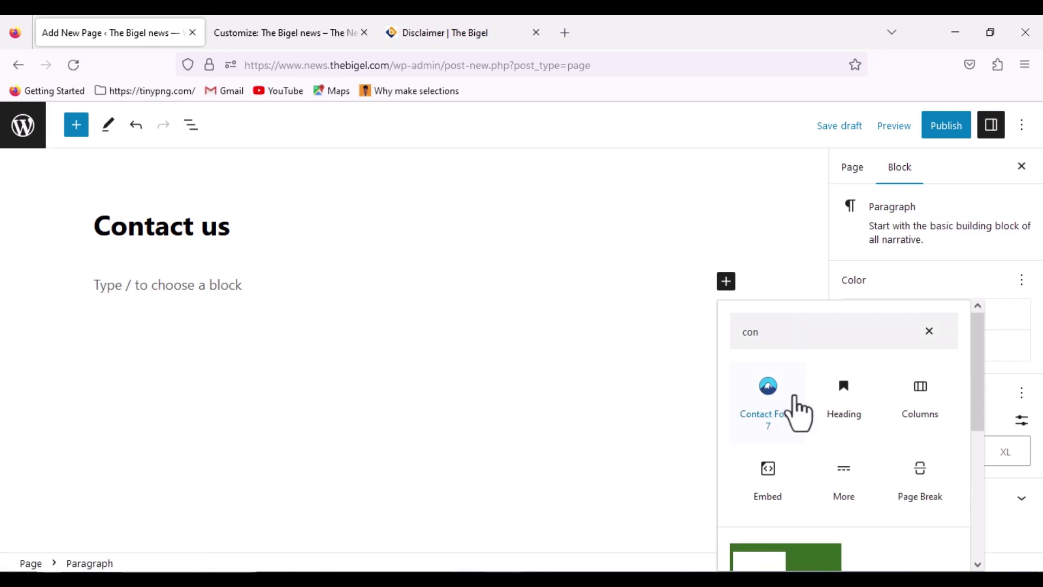
left_click(775, 401)
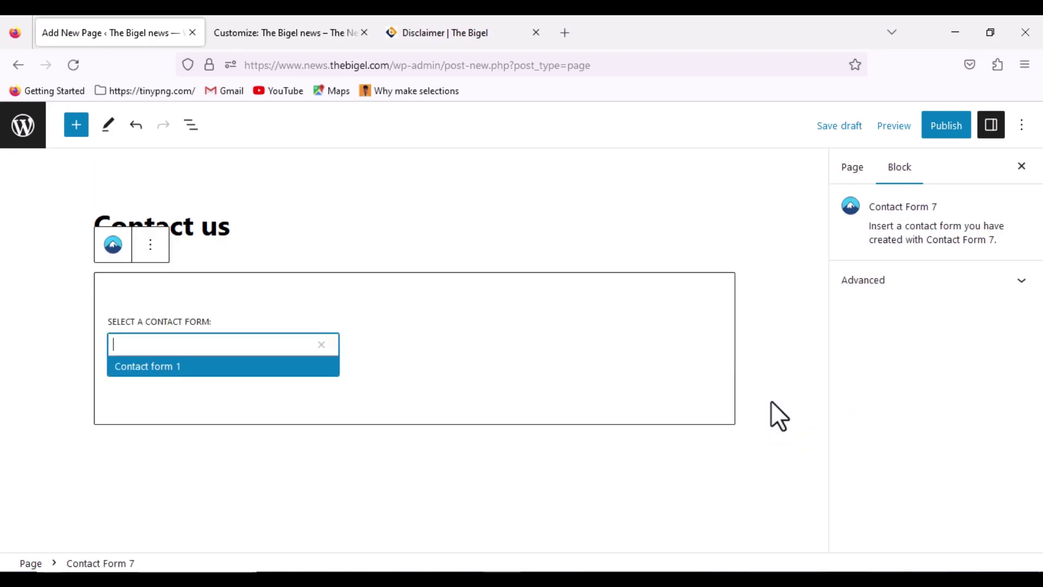
left_click(771, 401)
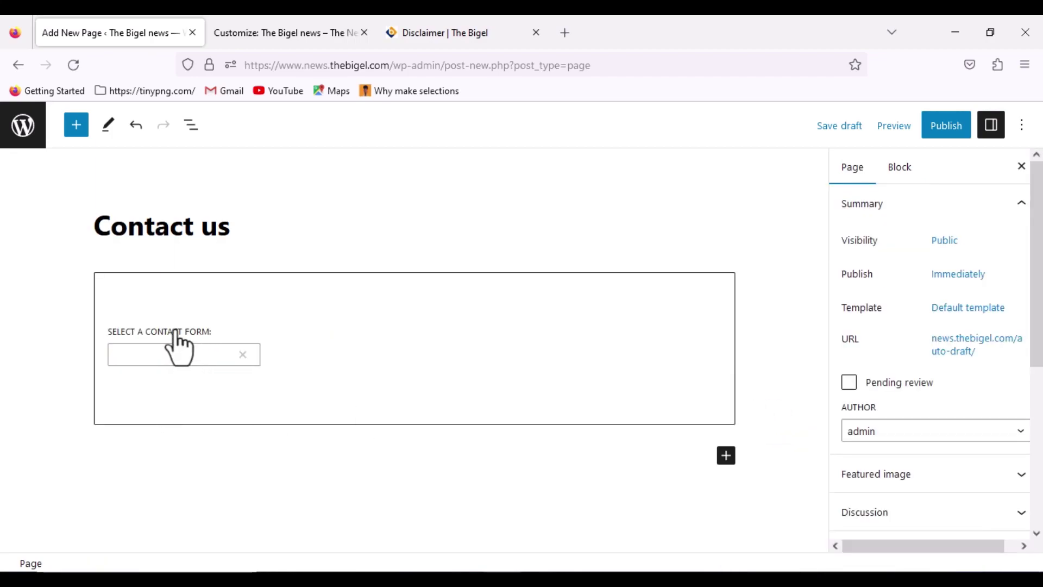
left_click(162, 354)
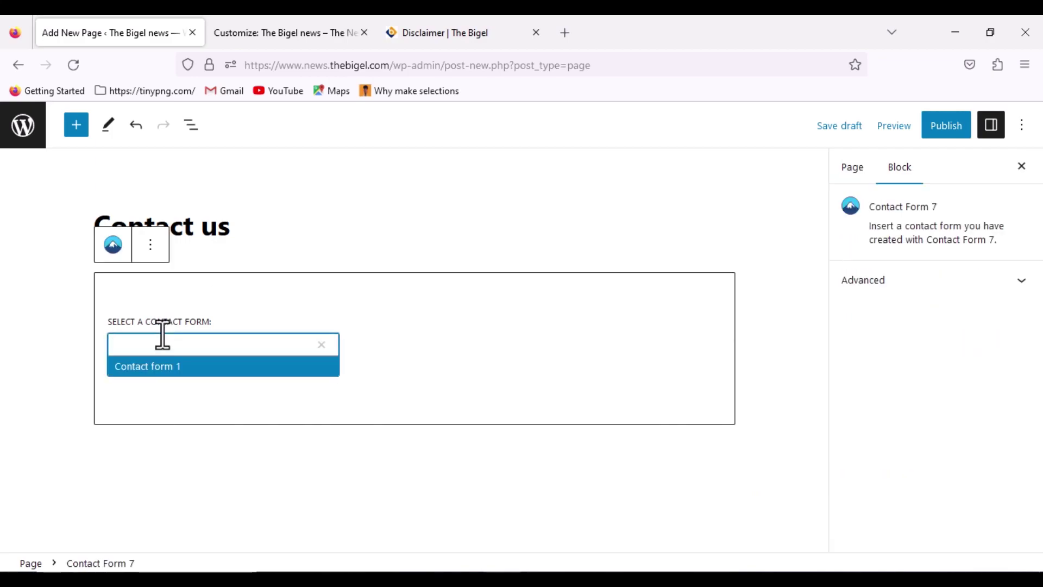
left_click(181, 370)
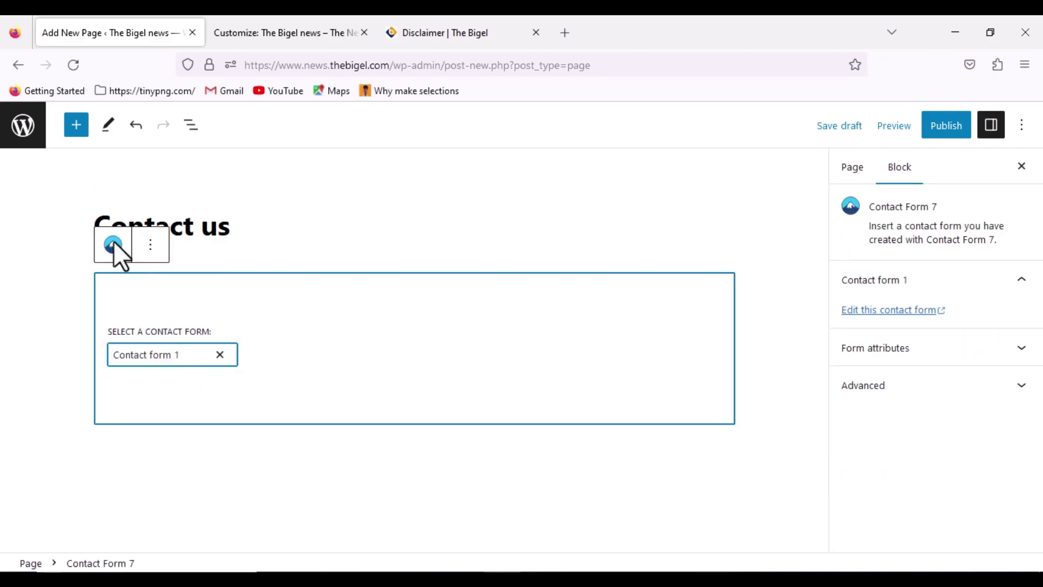
left_click(943, 133)
left_click(885, 135)
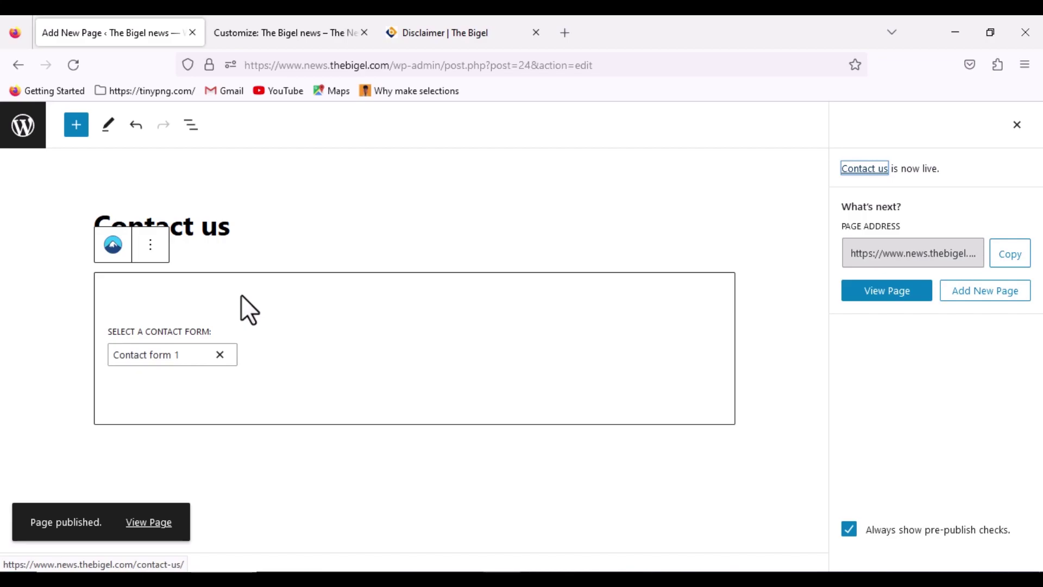
Step: Return from the page editor to the list of all pages
left_click(264, 31)
left_click(102, 35)
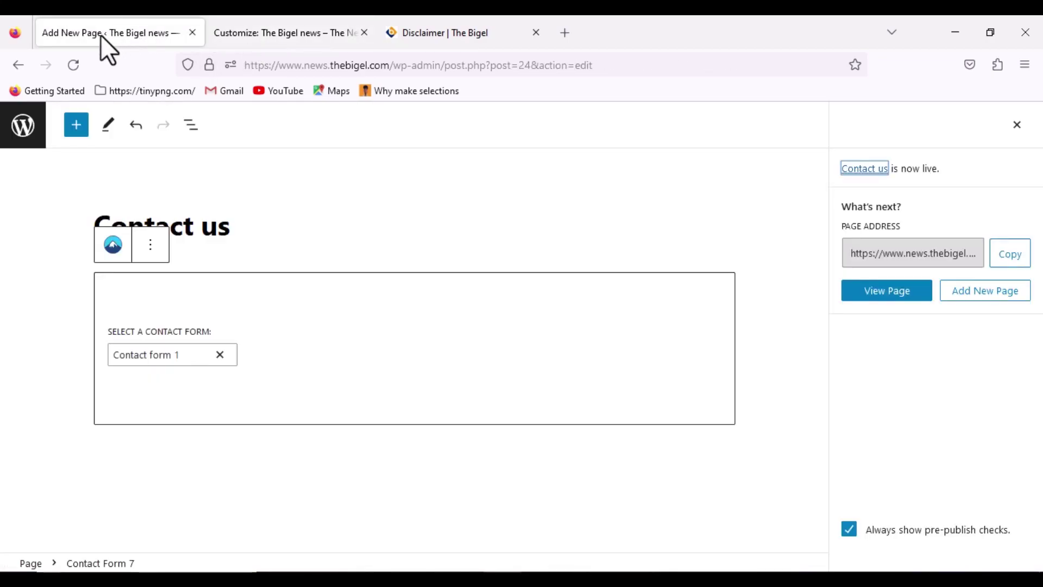
left_click(26, 129)
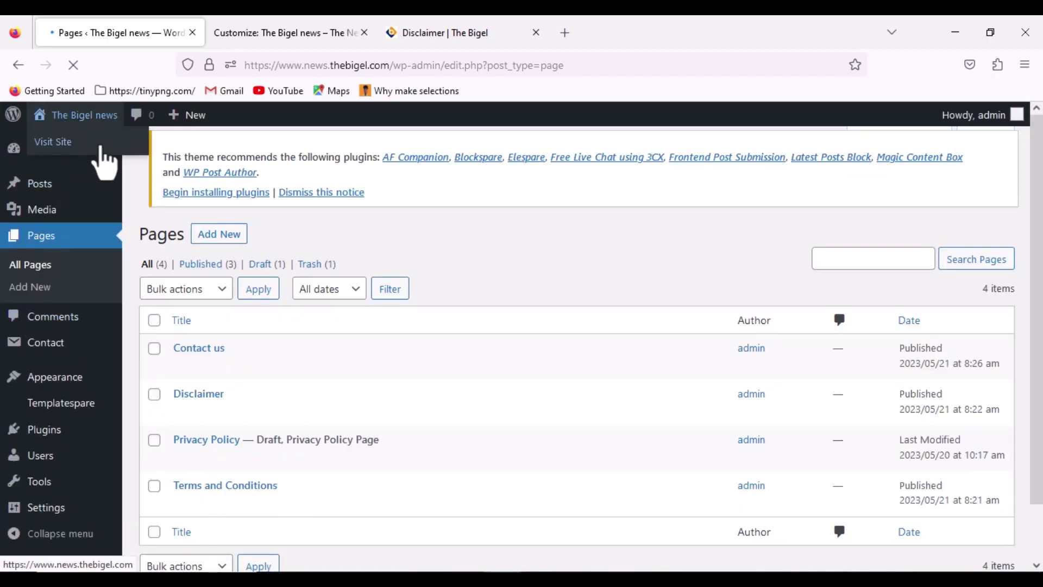
Step: Open the live Bigel News site in a new browser tab and switch to it
mouse_move(77, 121)
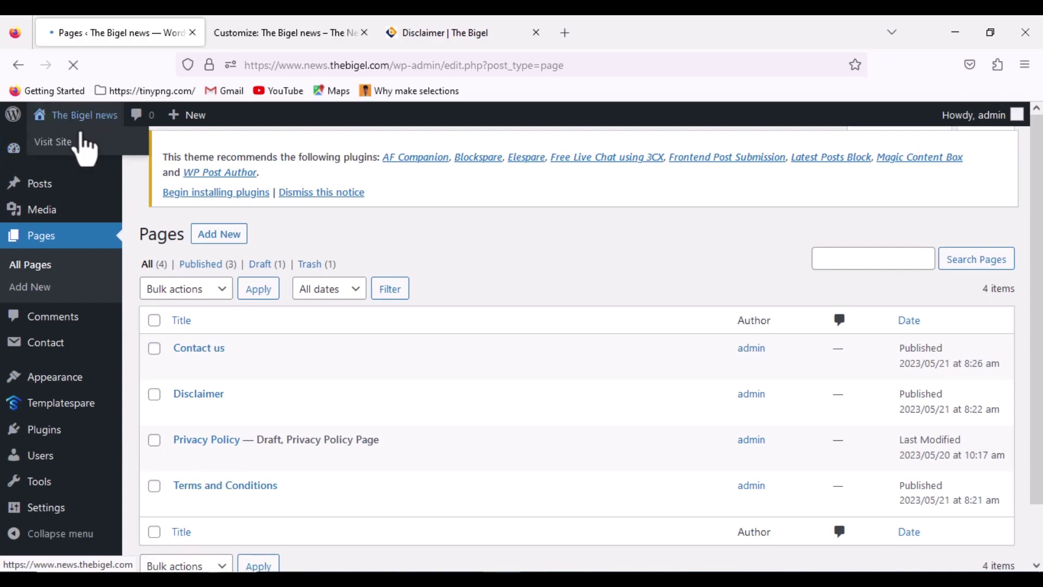
right_click(69, 143)
left_click(93, 155)
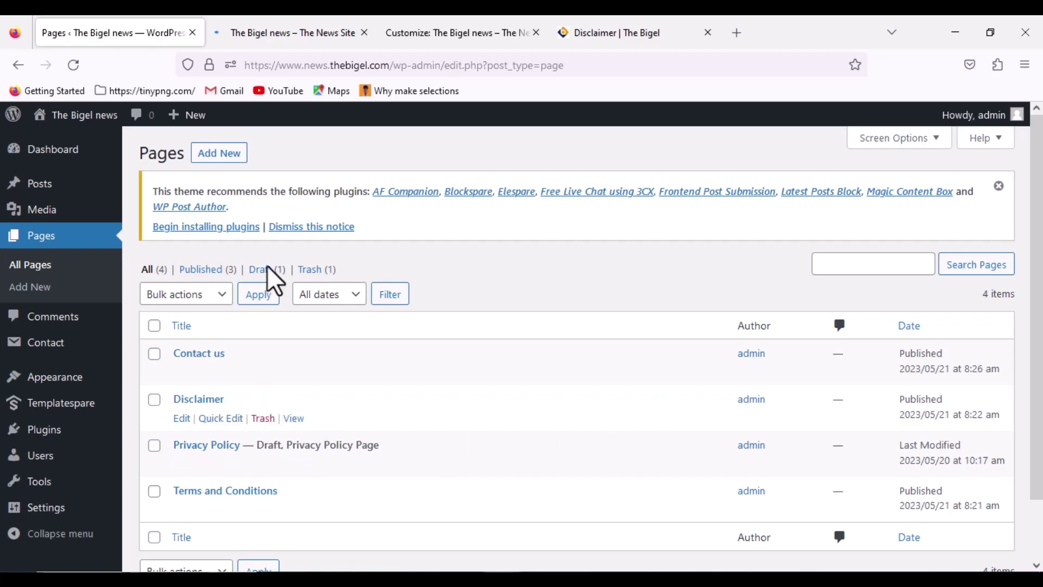
left_click(294, 34)
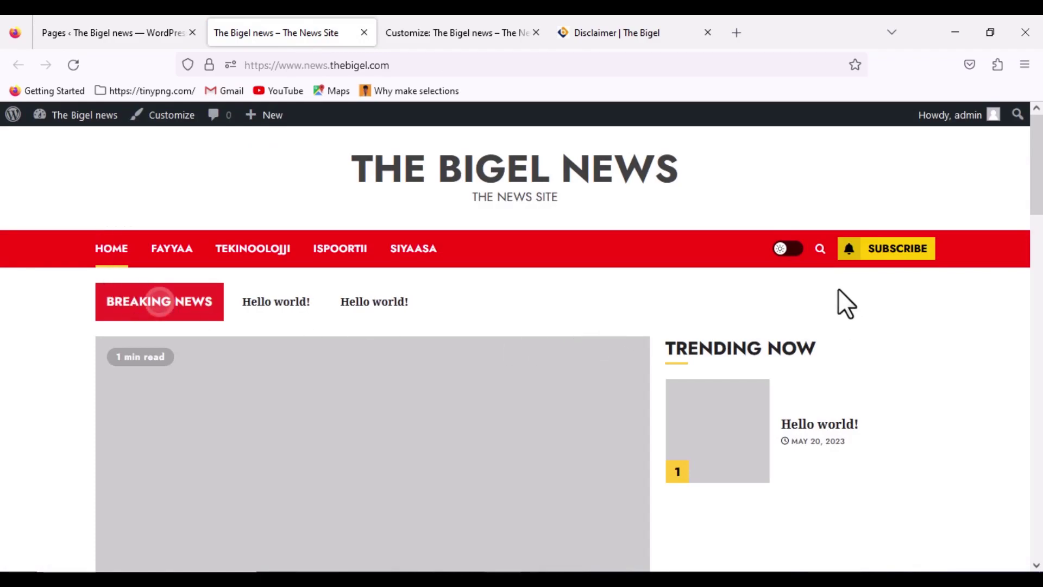
Step: Scroll the Bigel News homepage down to the footer and back up, then return to the customizer tab
scroll(197, 338, "down", 10)
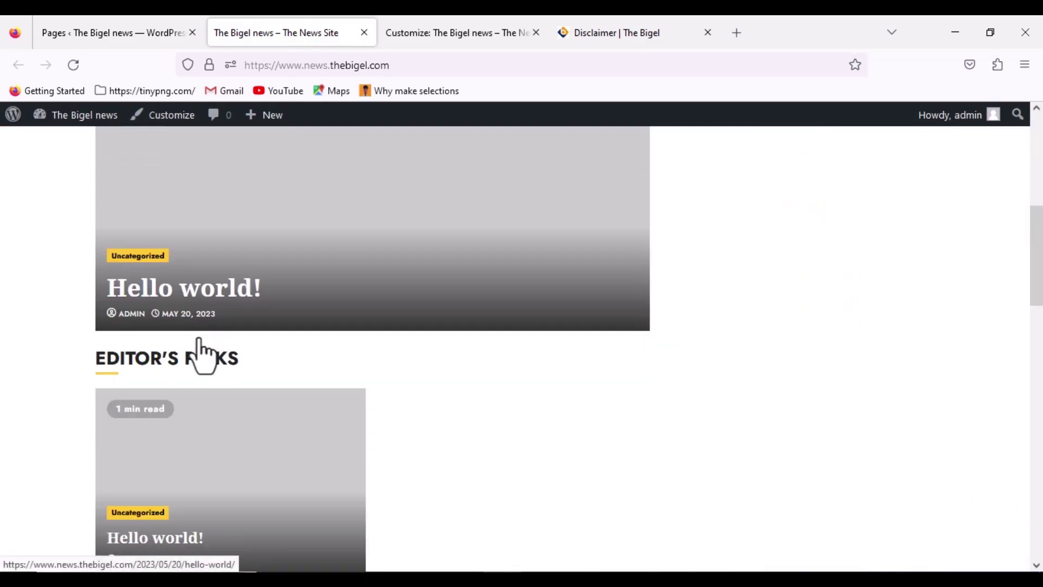
scroll(198, 338, "down", 12)
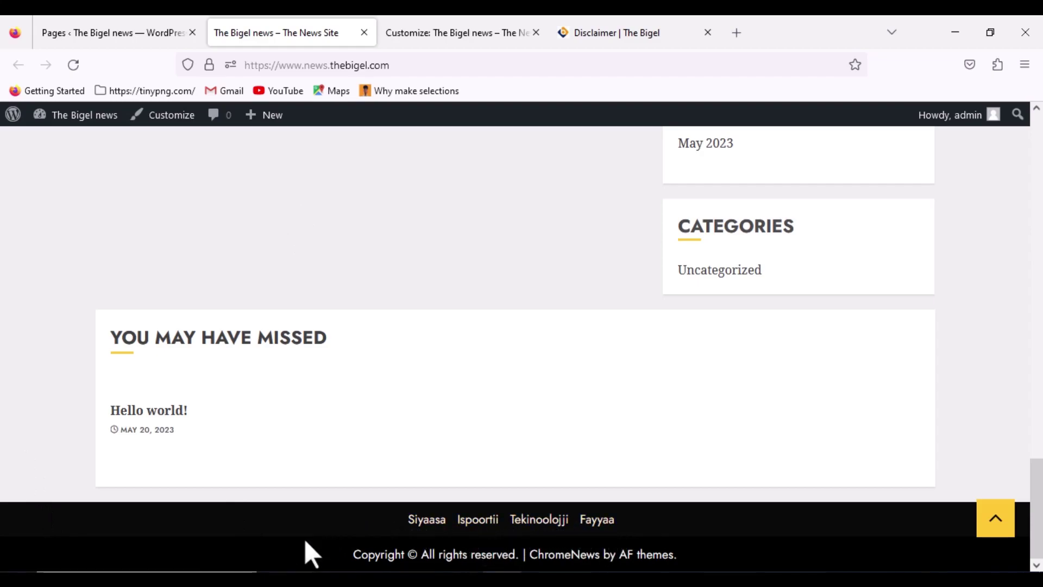
scroll(266, 490, "up", 20)
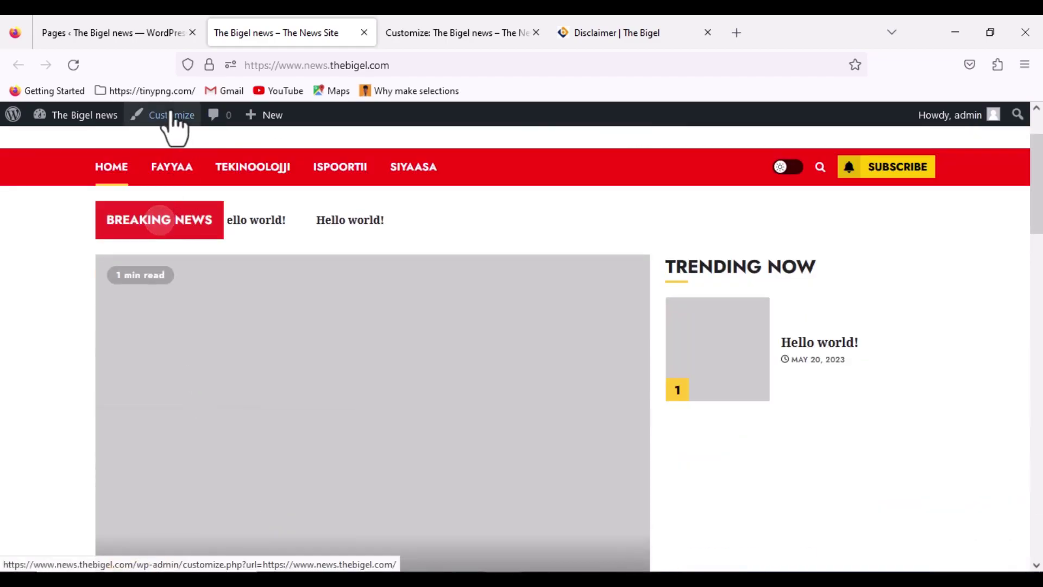
left_click(423, 32)
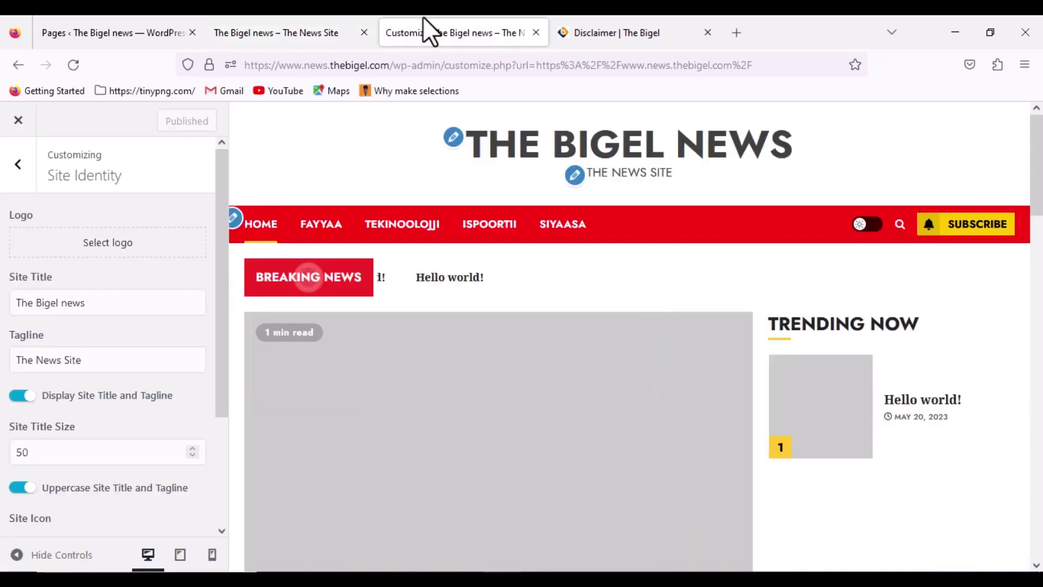
Step: Open Add Items for the Footer menu, expand Pages, and reload the customizer
left_click(16, 163)
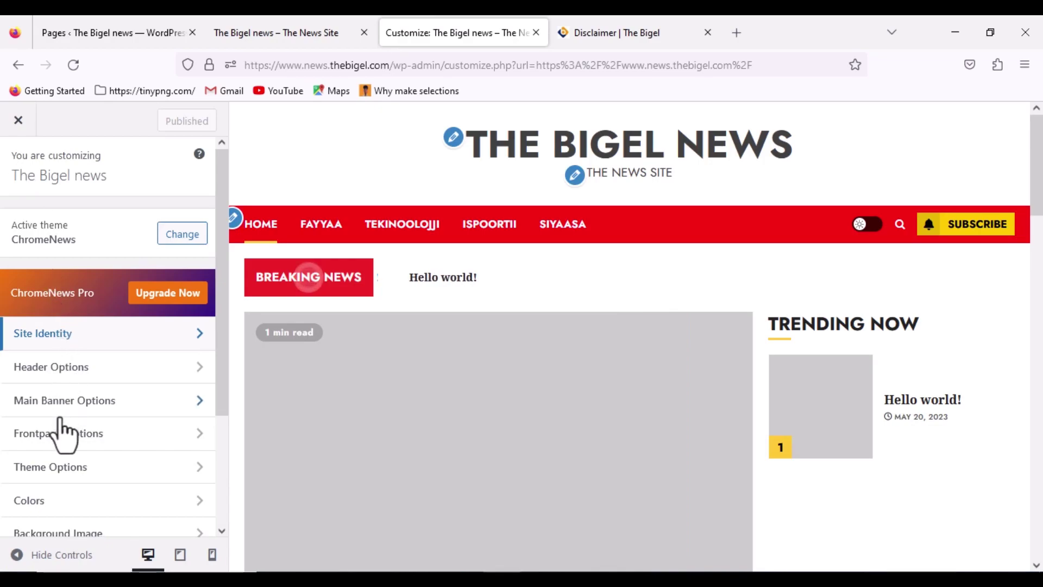
scroll(63, 433, "down", 2)
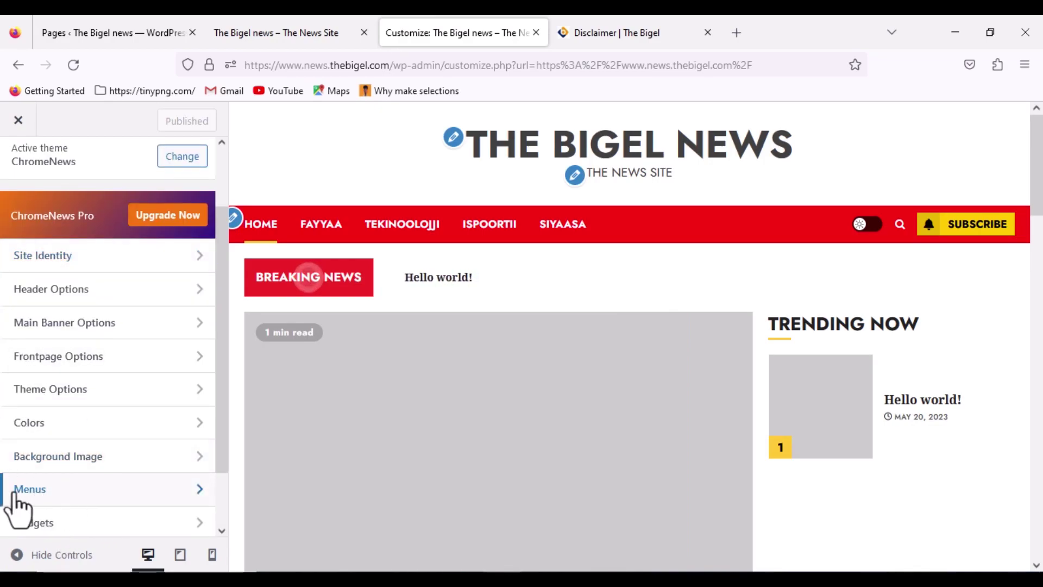
left_click(56, 494)
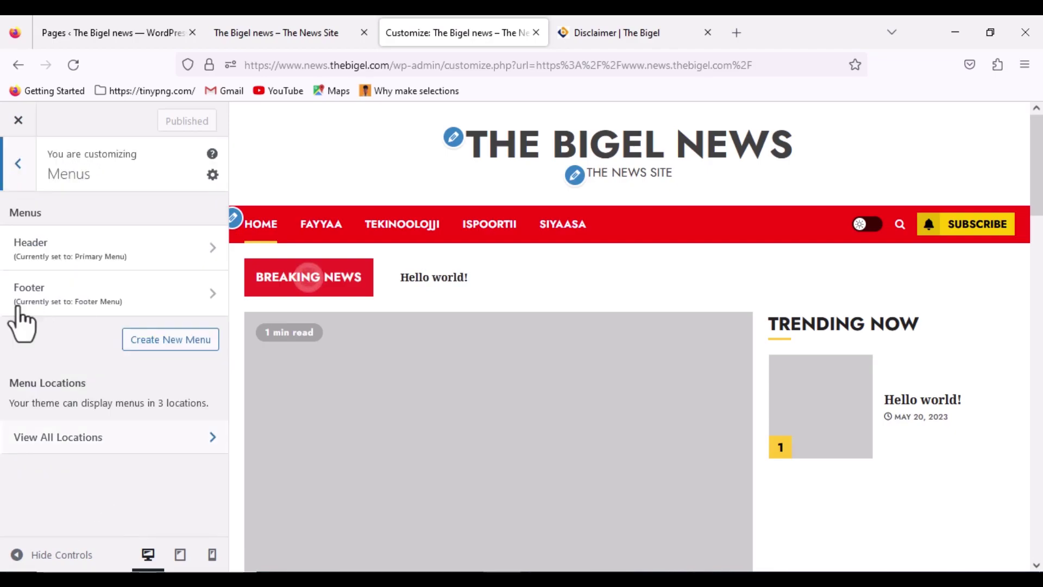
left_click(121, 309)
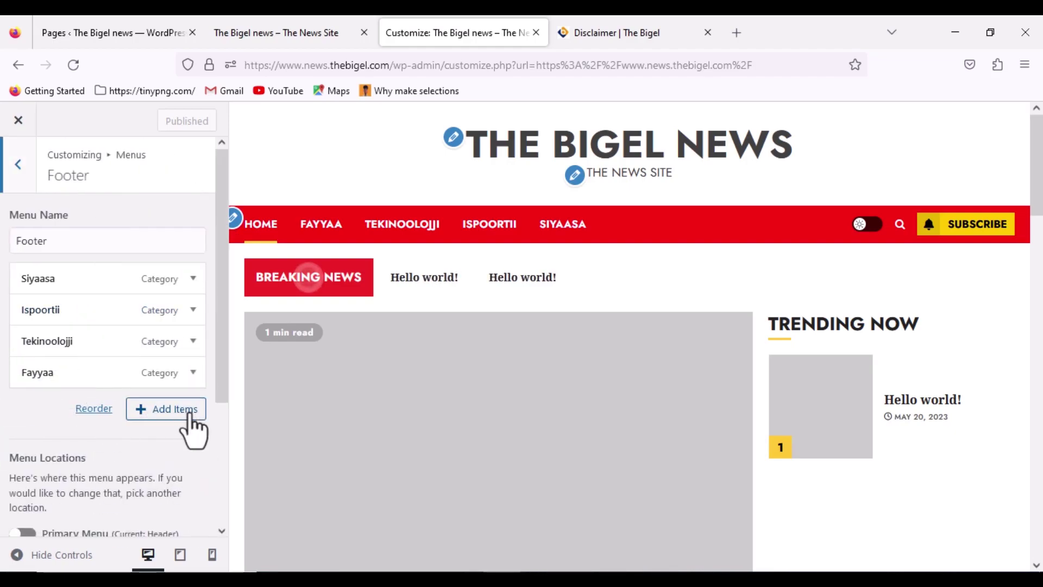
left_click(162, 414)
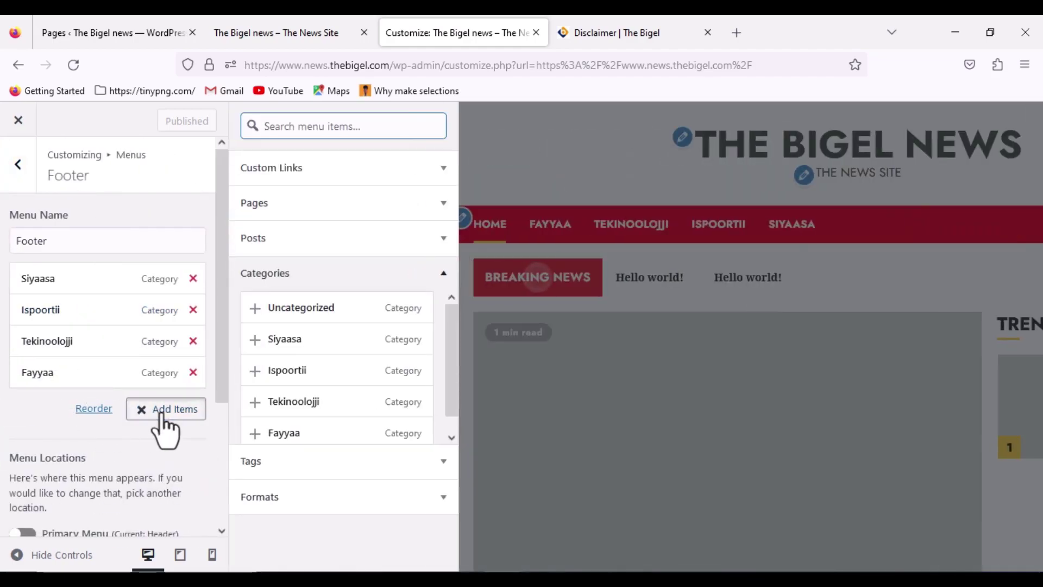
left_click(297, 207)
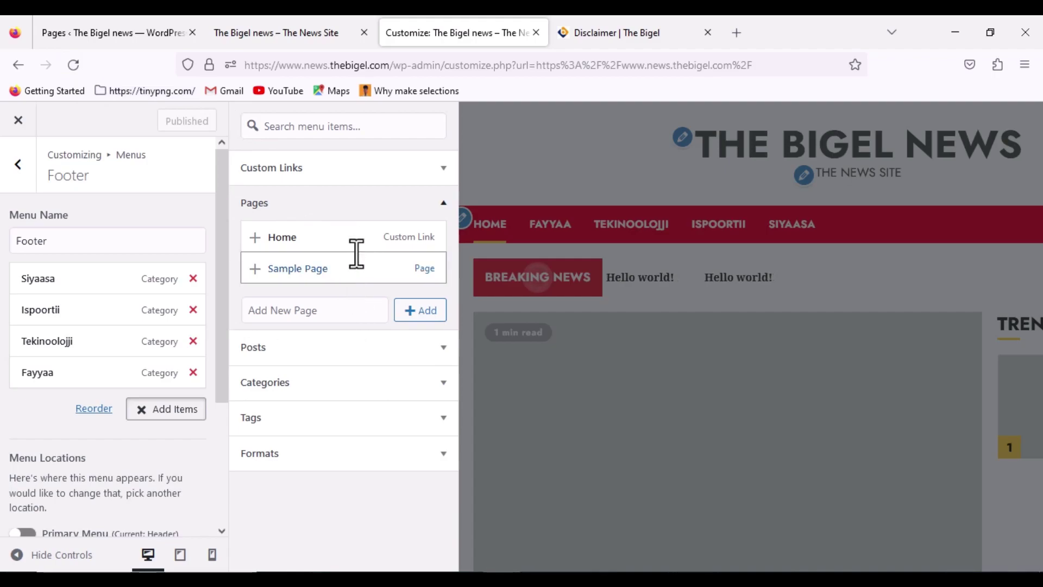
left_click(74, 66)
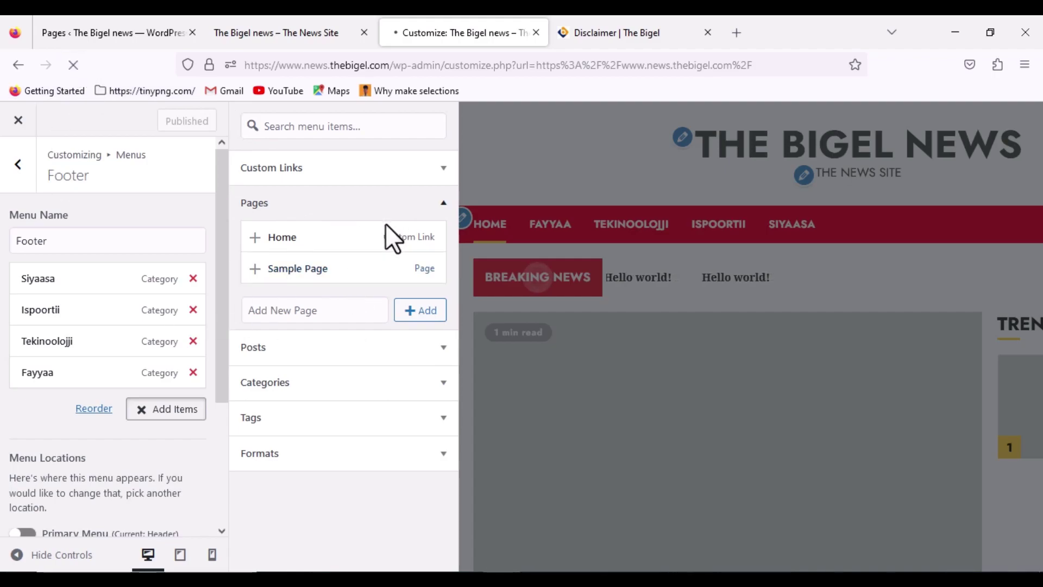
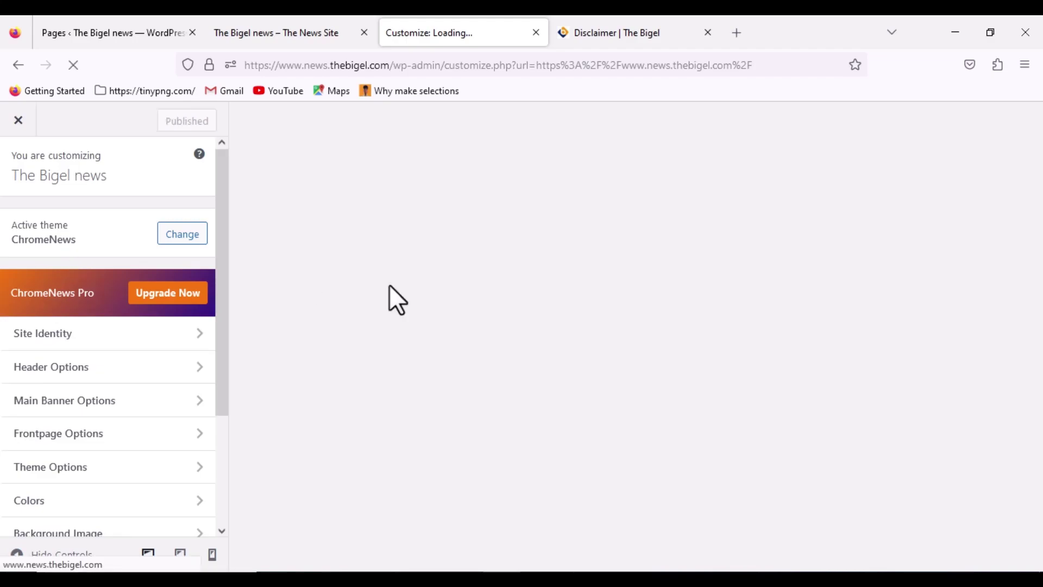
Step: Open the Footer menu from the Customizer's Menus panel and list the pages available to add
left_click(99, 433)
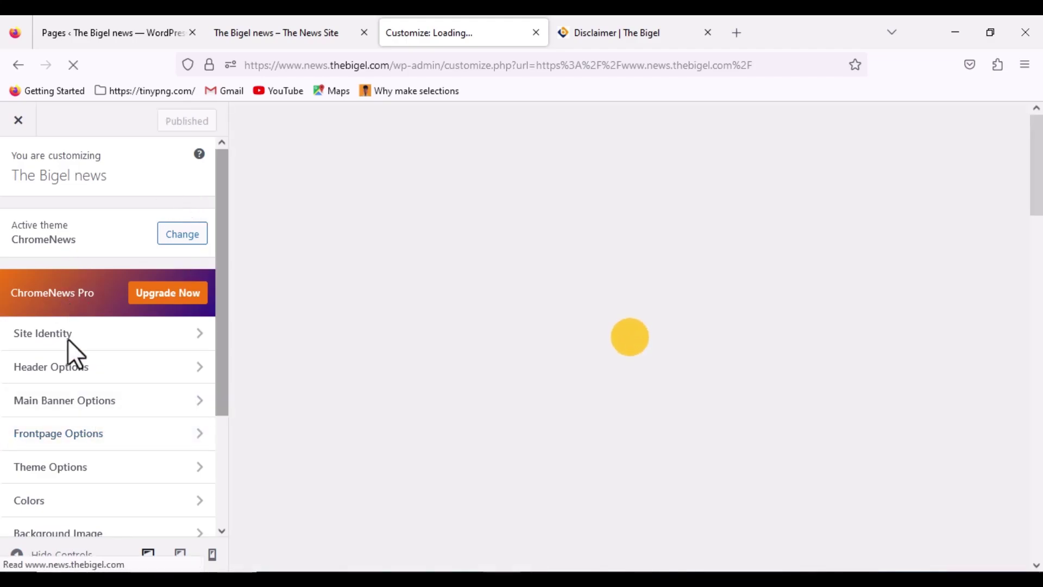
left_click(70, 345)
scroll(66, 364, "down", 3)
left_click(125, 422)
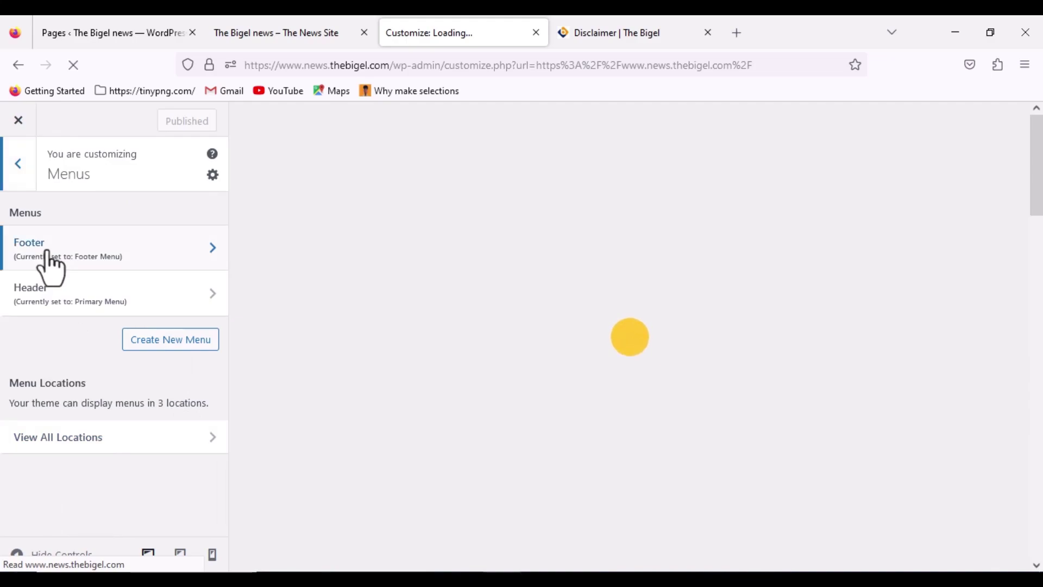
left_click(150, 259)
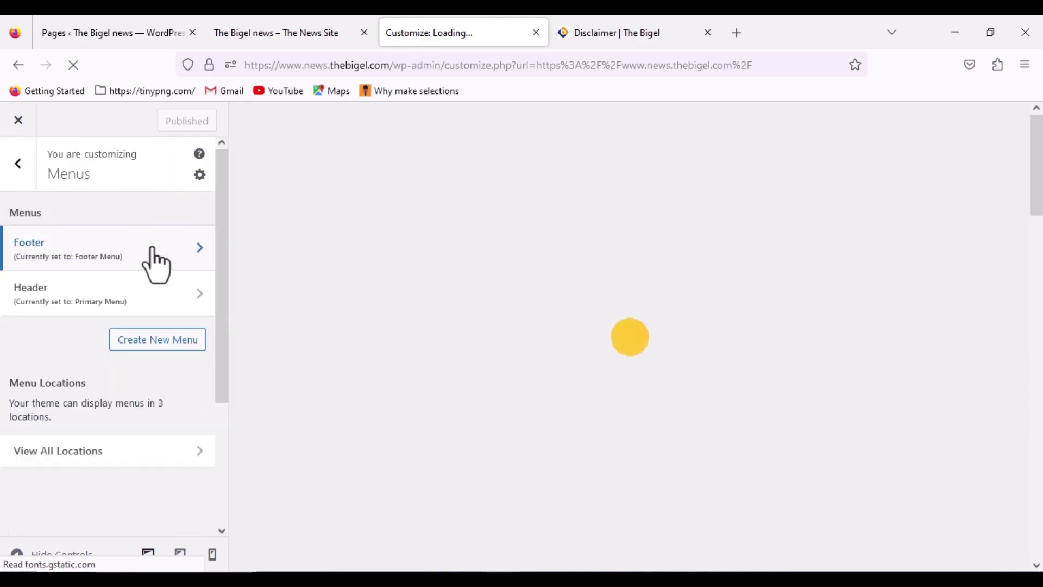
left_click(56, 239)
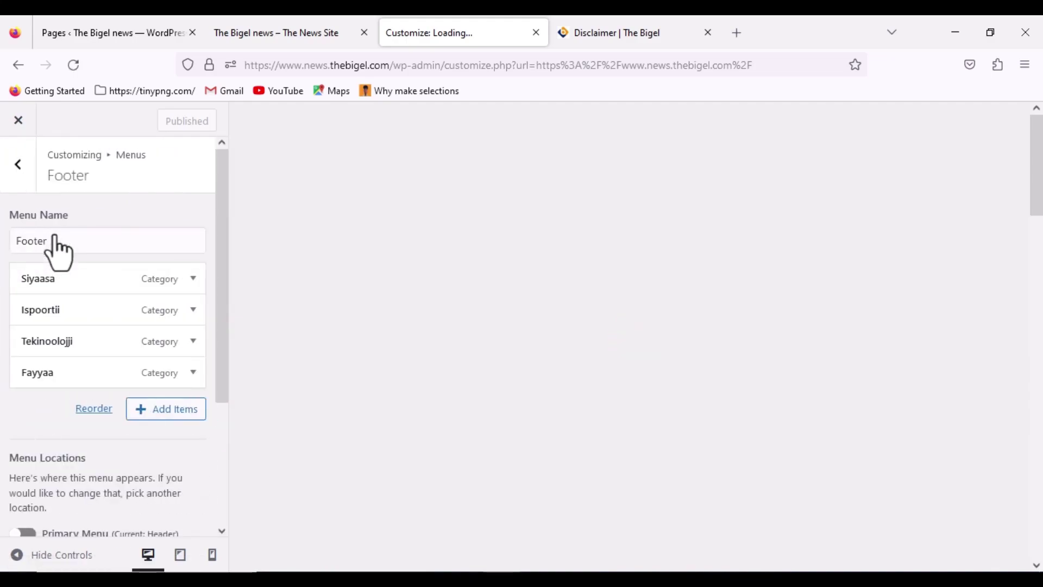
left_click(176, 410)
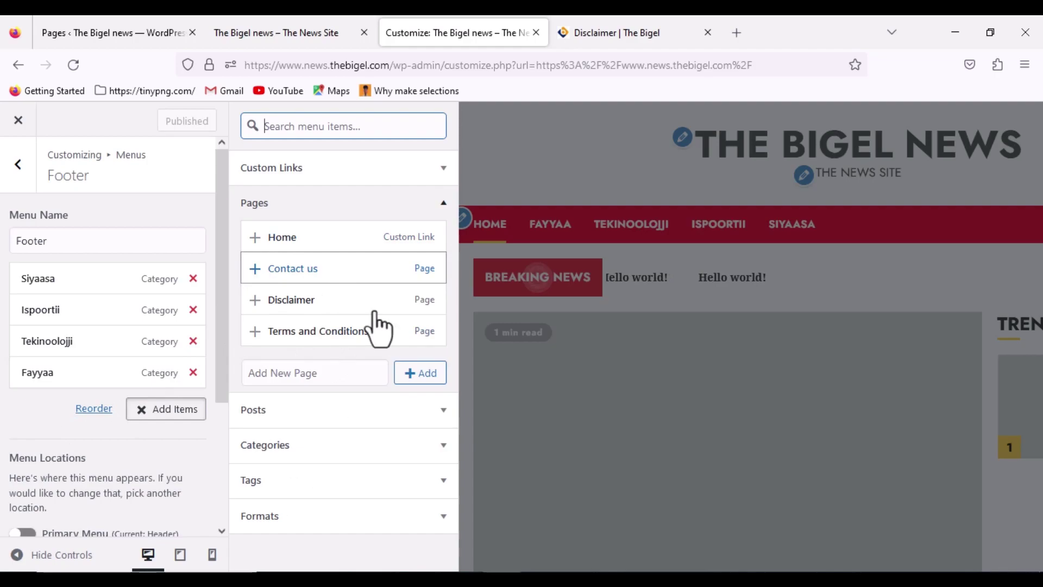
Step: Put the Contact us, Disclaimer and Terms and Conditions pages in the Footer menu and publish
left_click(259, 270)
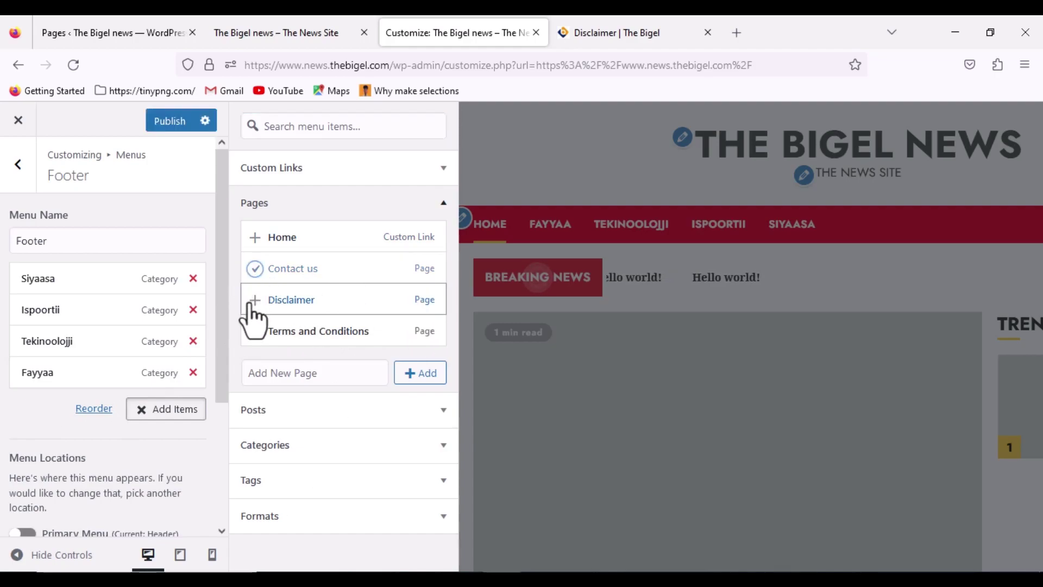
left_click(251, 302)
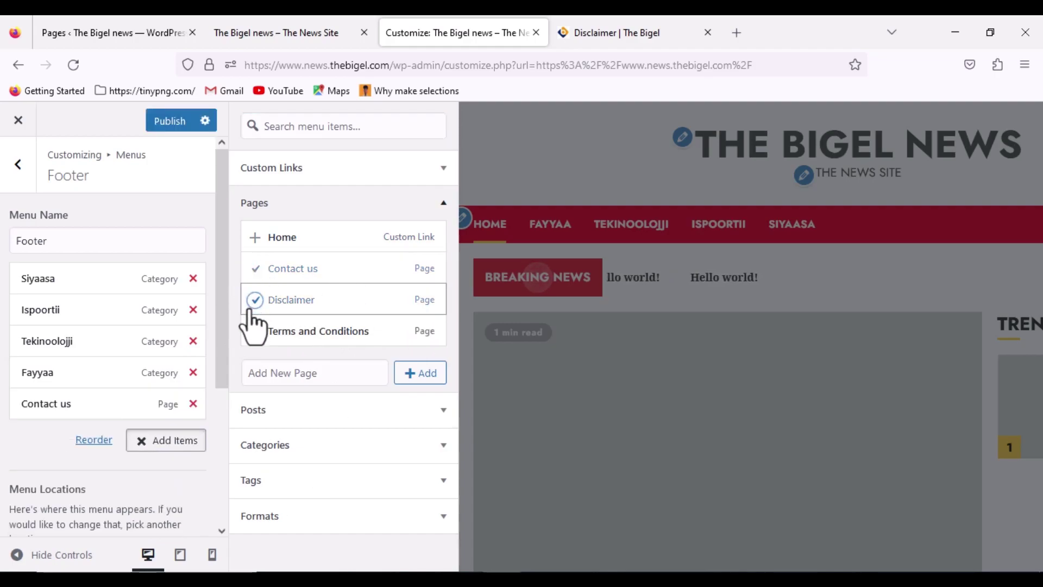
left_click(270, 335)
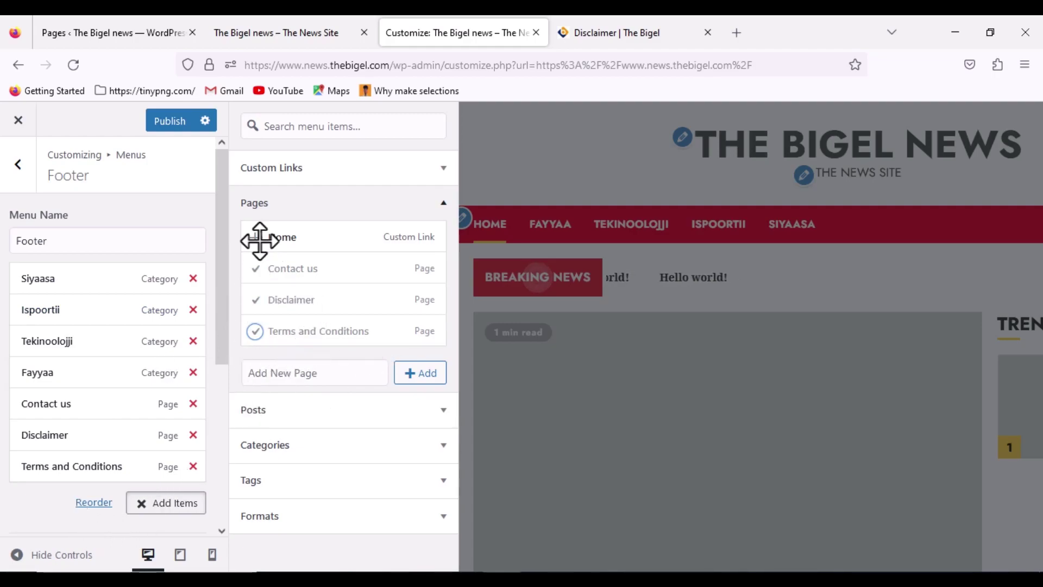
left_click(184, 121)
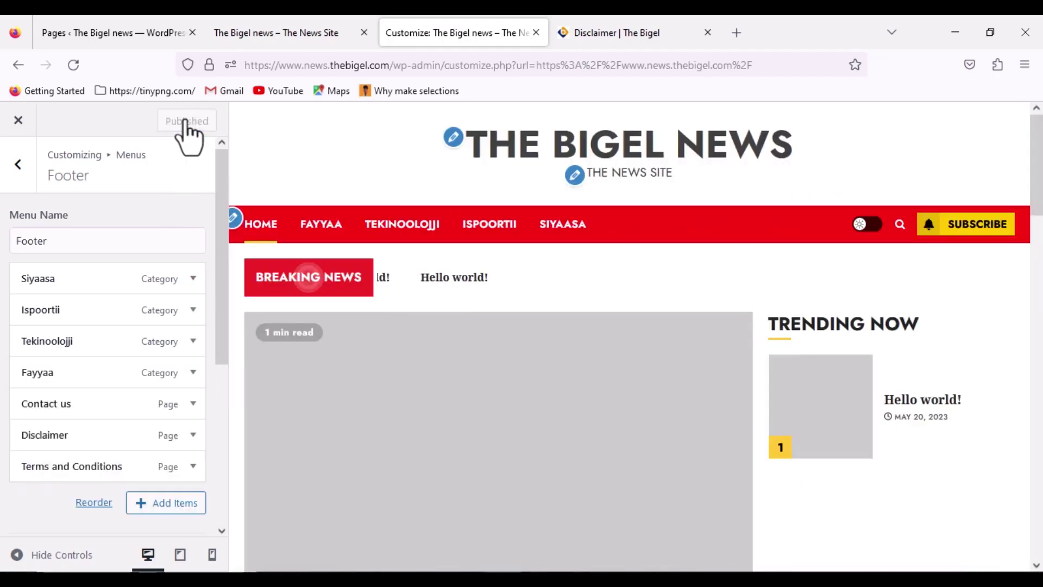
left_click(262, 38)
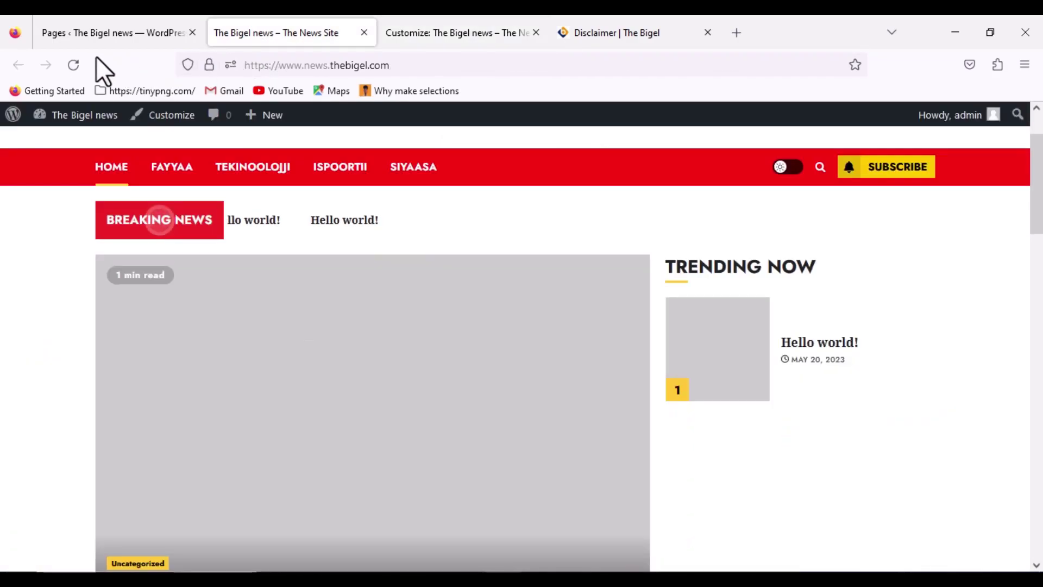
Step: Reload the live Bigel News site and scroll to check the new footer links
left_click(73, 64)
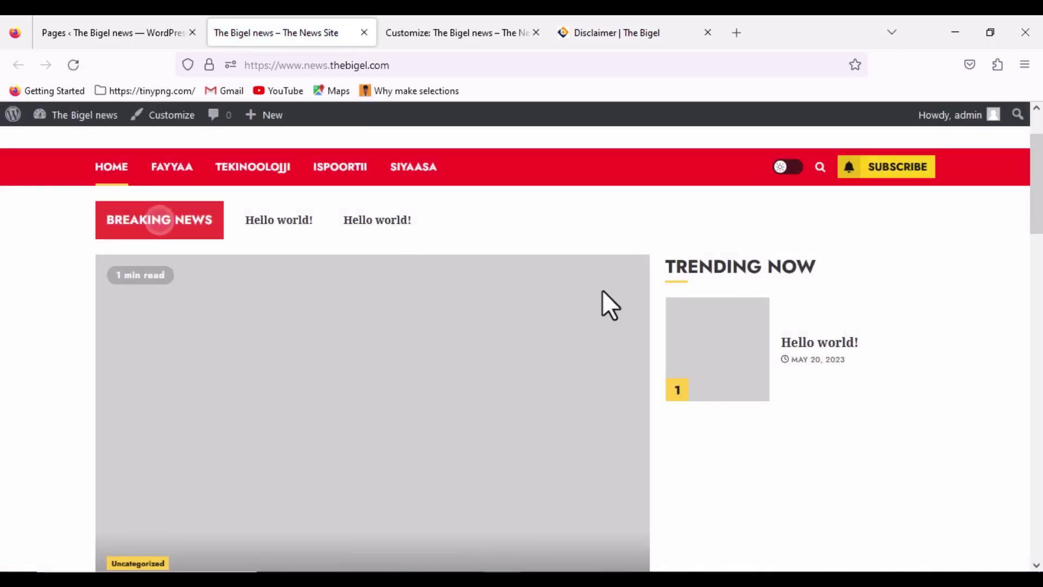
left_click_drag(1040, 205, 1039, 454)
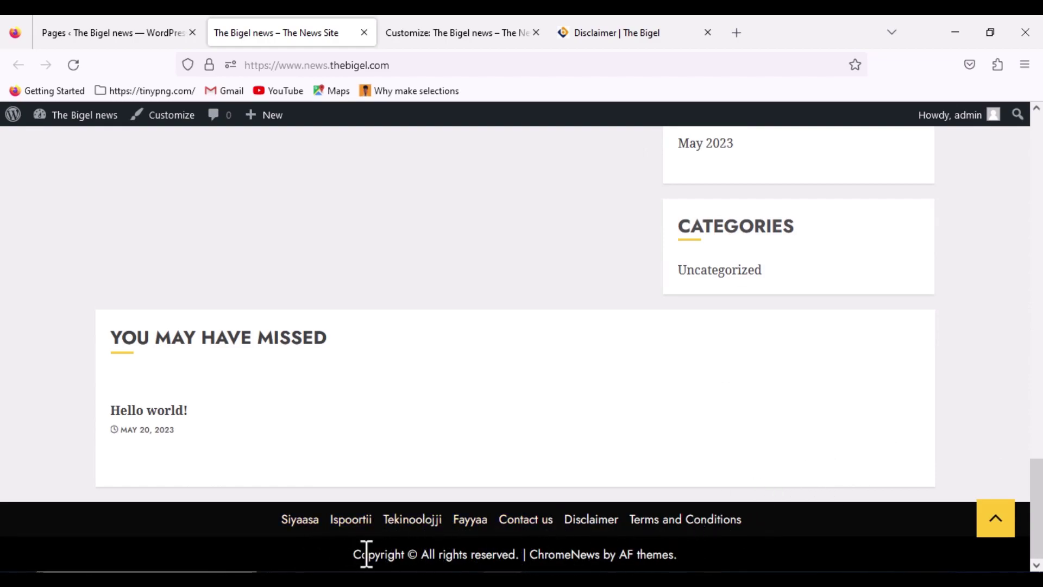
scroll(367, 553, "up", 15)
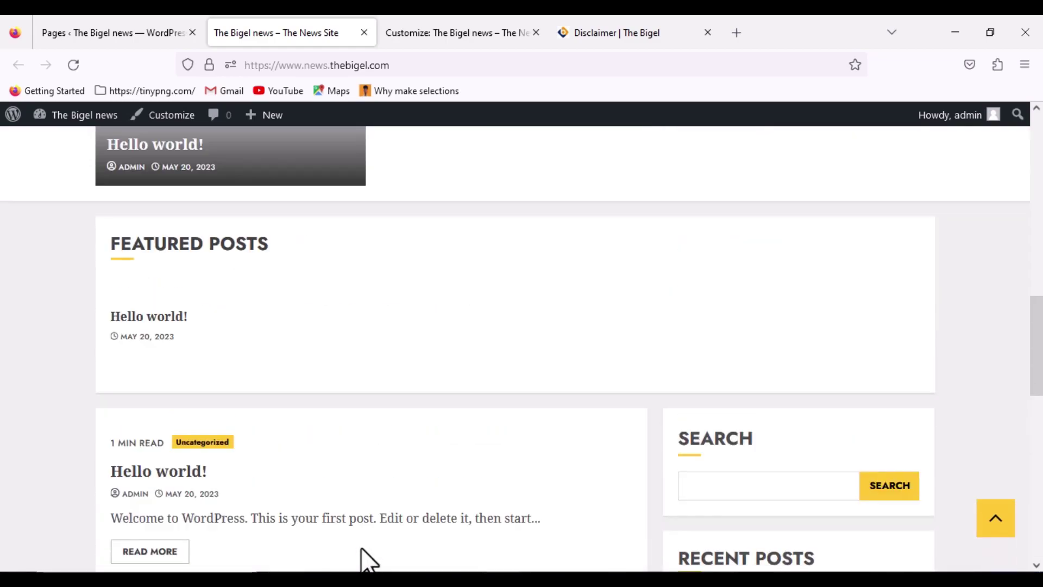
scroll(361, 547, "up", 5)
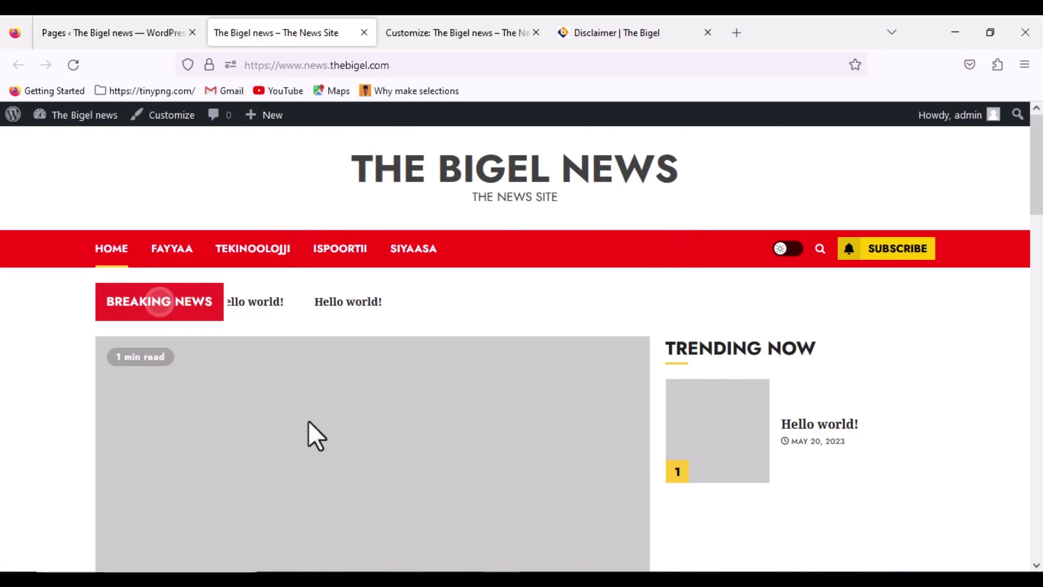
scroll(263, 478, "down", 6)
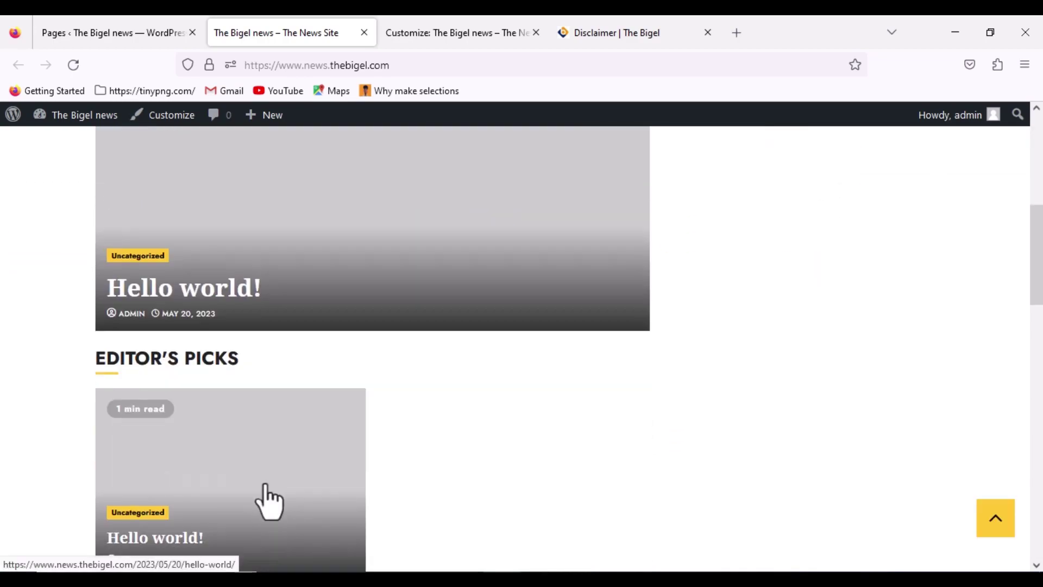
scroll(270, 501, "up", 6)
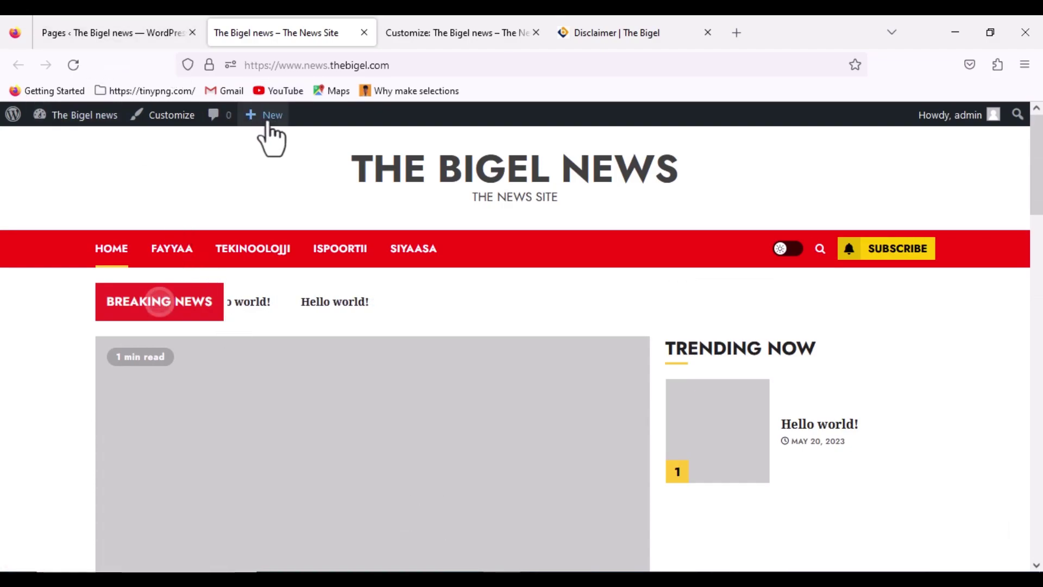
mouse_move(265, 121)
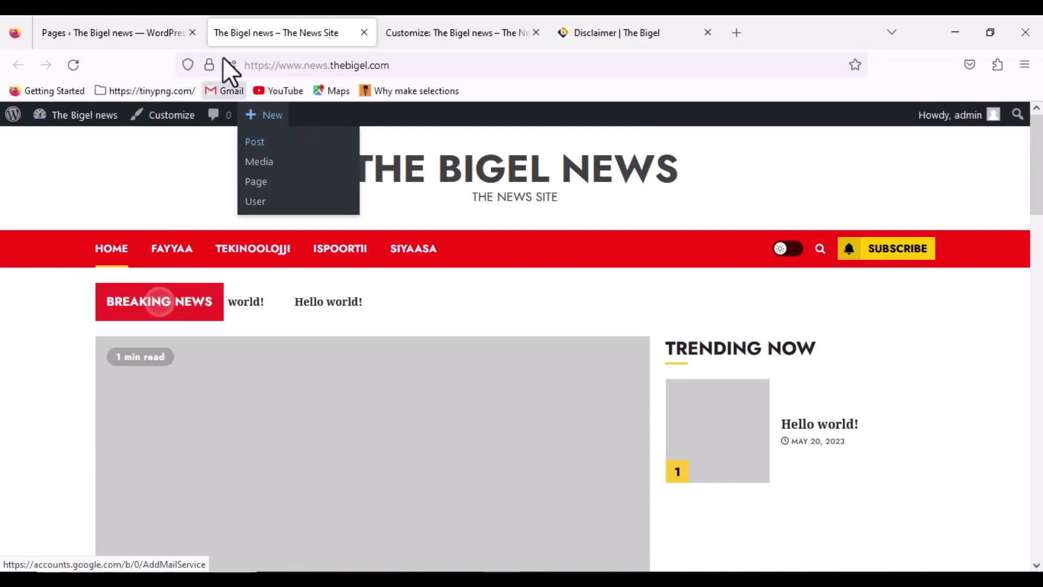
Step: Start a new post from the live site's + New menu
left_click(116, 32)
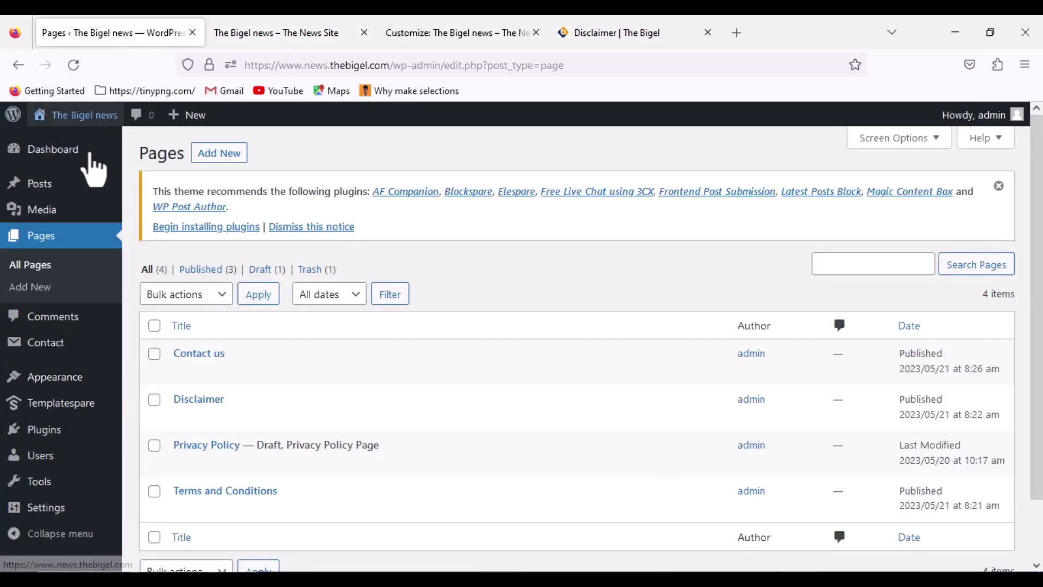
mouse_move(43, 190)
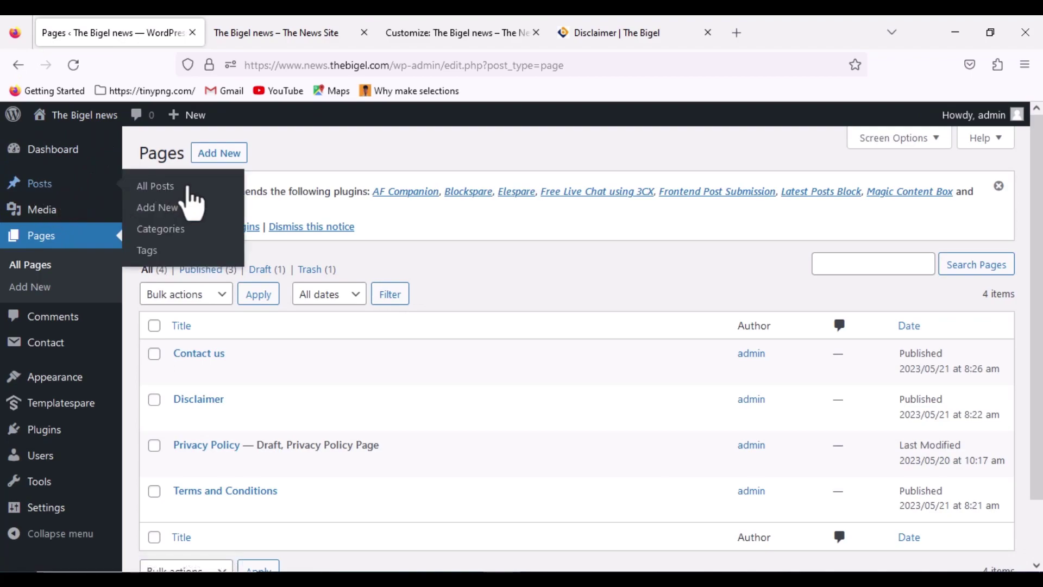
left_click(272, 33)
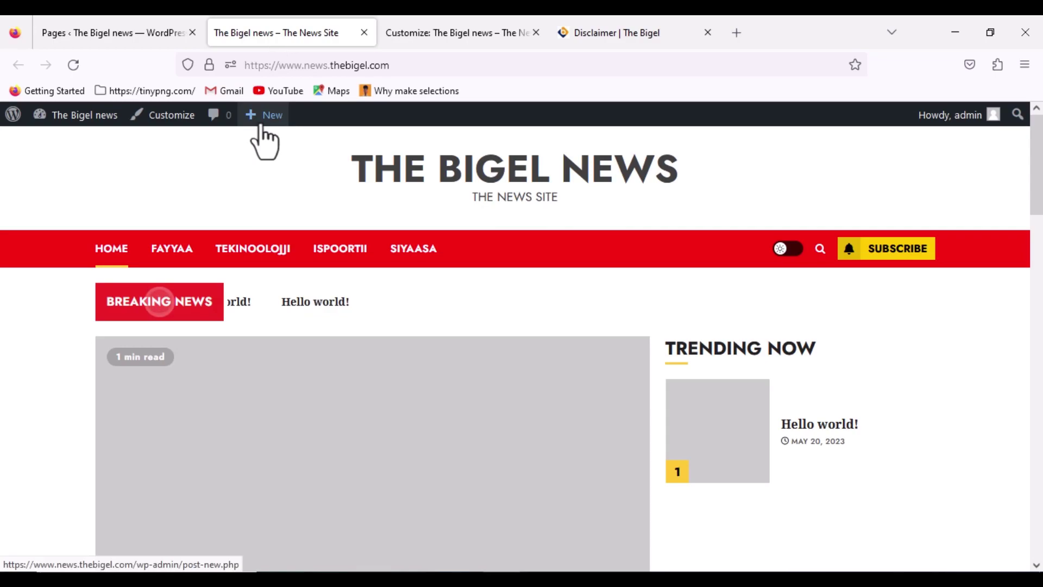
mouse_move(264, 133)
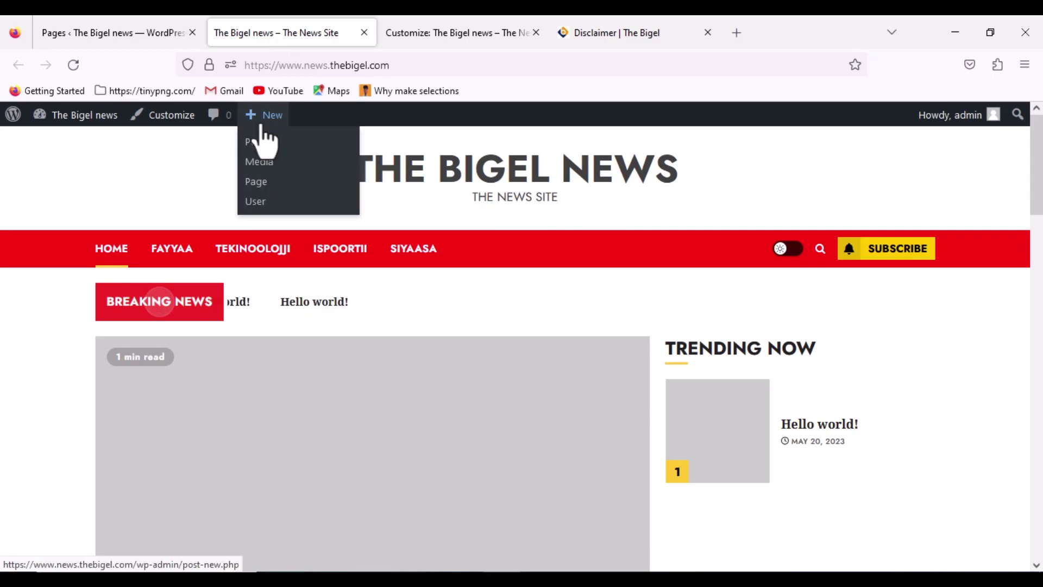
left_click(257, 152)
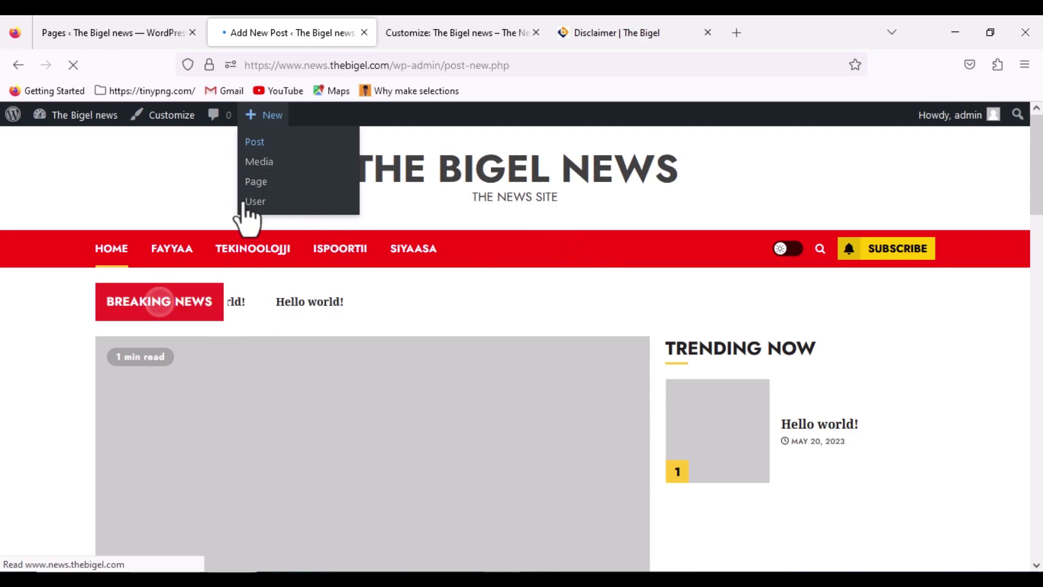
Step: Bring up the reference Bigel site's Disclaimer page
scroll(538, 294, "down", 4)
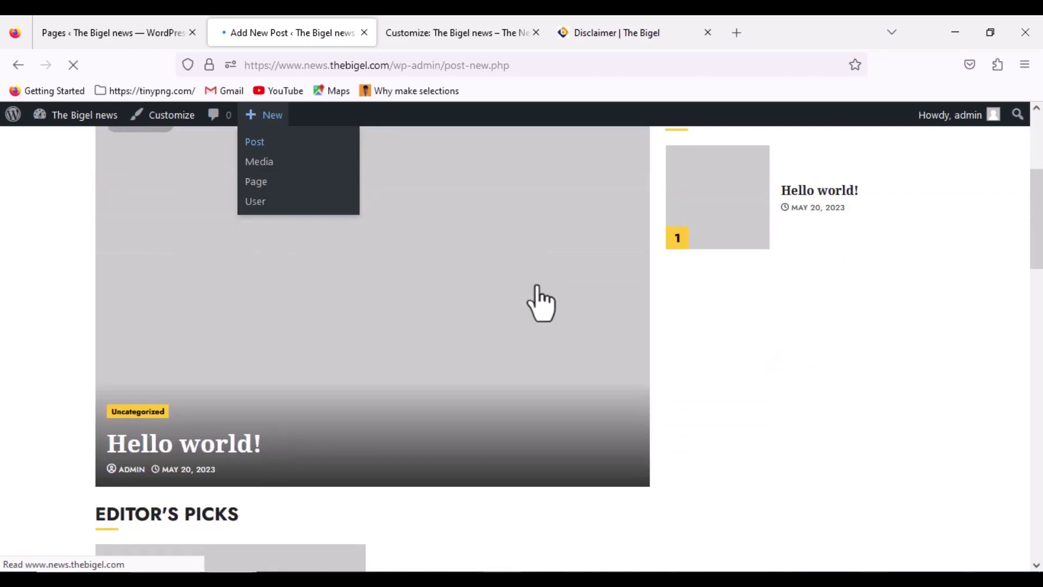
scroll(540, 303, "down", 10)
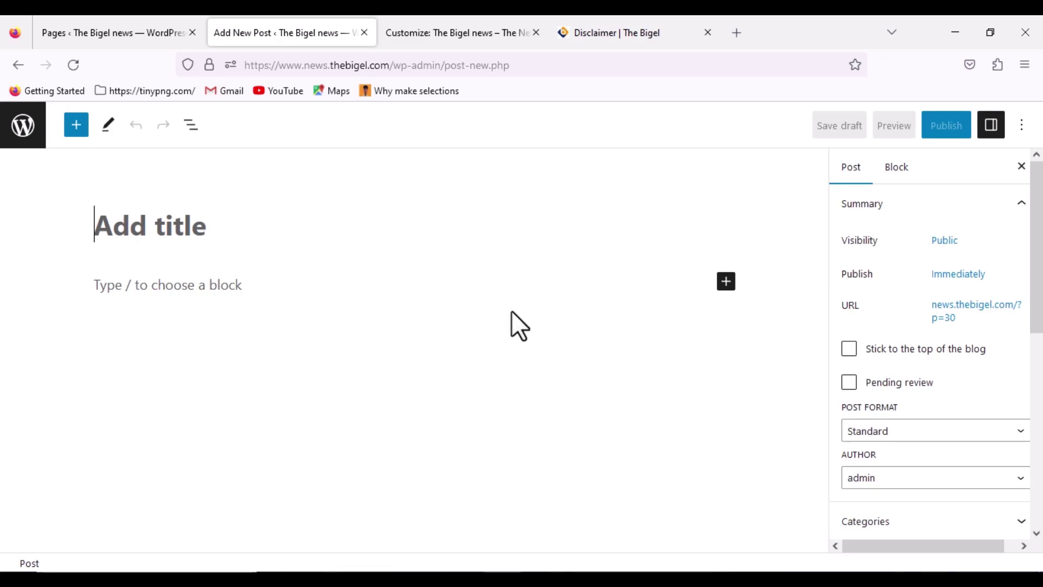
mouse_move(1037, 241)
left_mouse_down()
mouse_move(1038, 435)
mouse_move(1038, 242)
left_mouse_up()
left_click(604, 23)
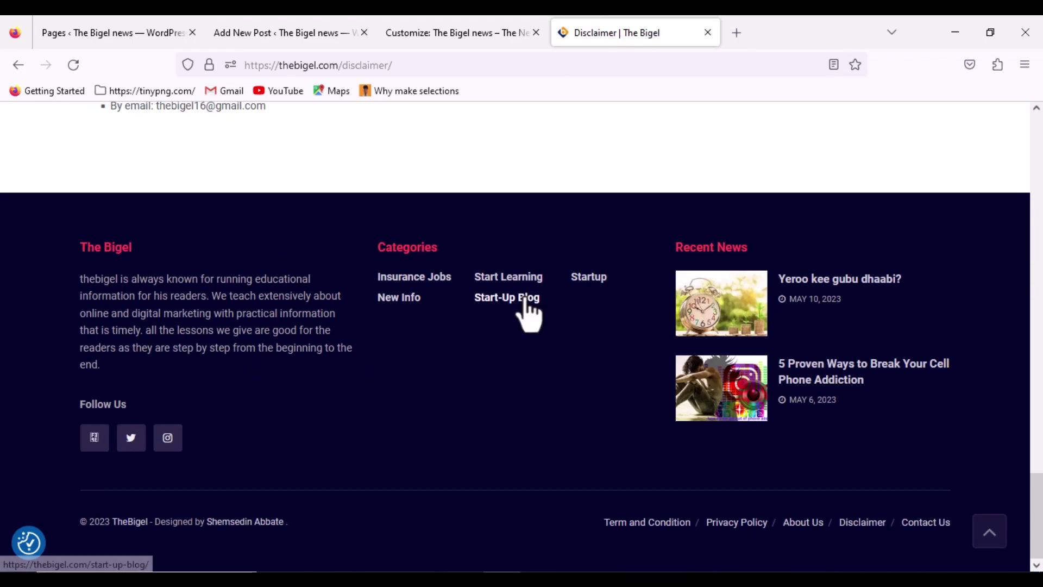
Step: Open the 'Yeroo kee gubu dhaabi?' article on the reference Bigel site
scroll(526, 311, "up", 5)
scroll(634, 343, "down", 4)
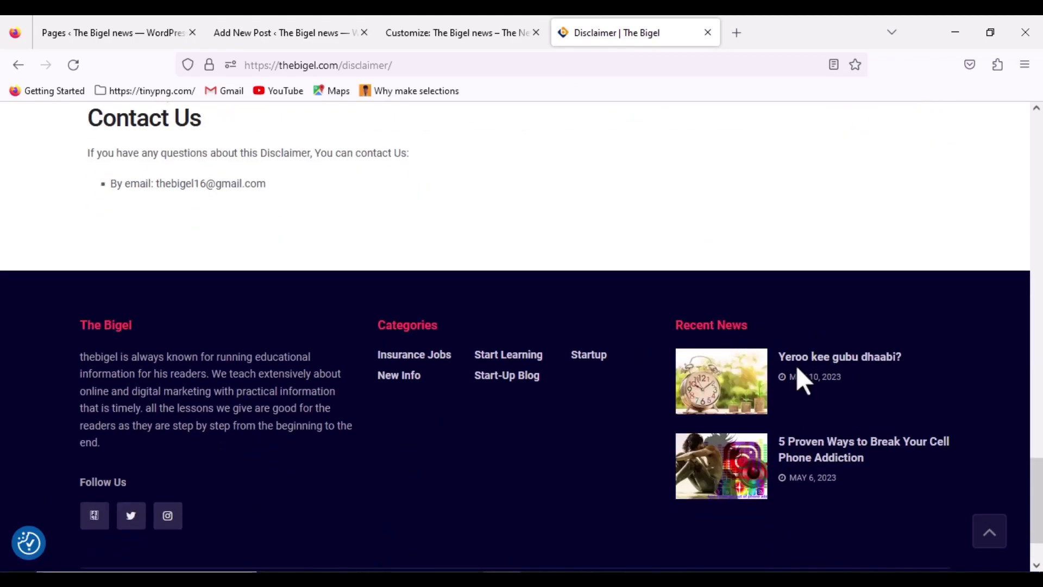
left_click(738, 385)
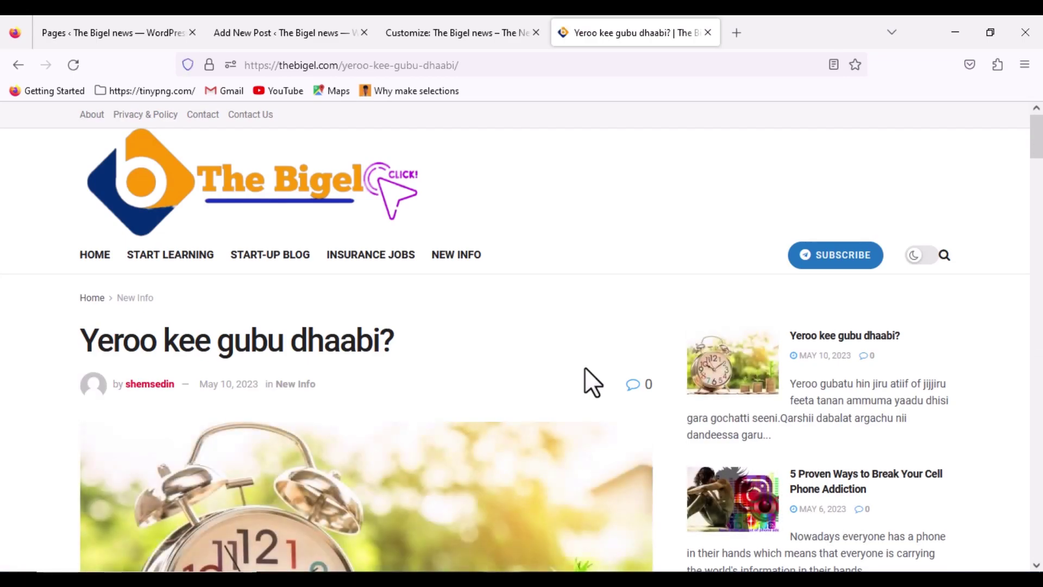
scroll(585, 375, "down", 3)
scroll(392, 363, "down", 12)
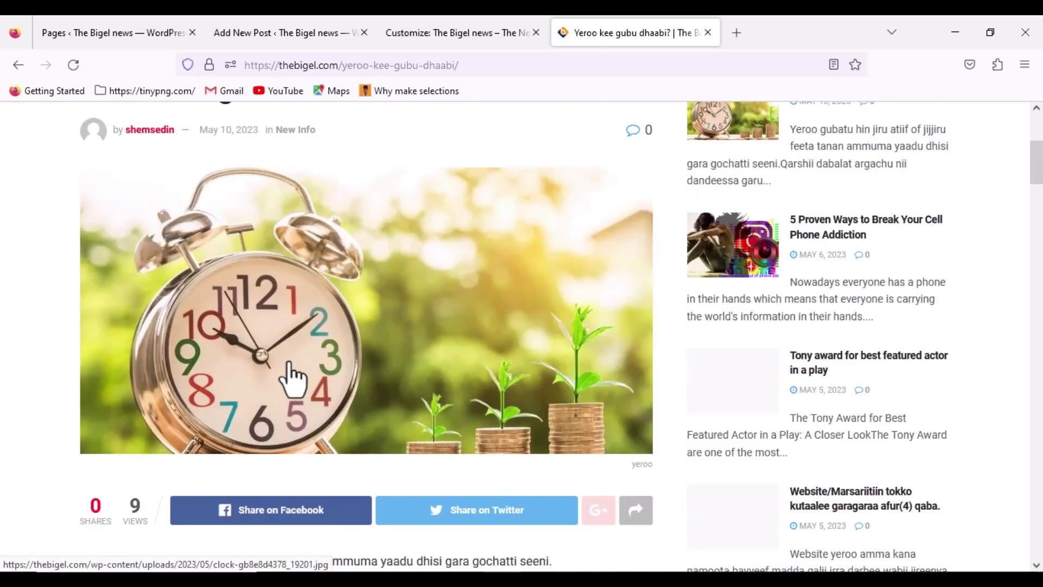
scroll(335, 370, "down", 4)
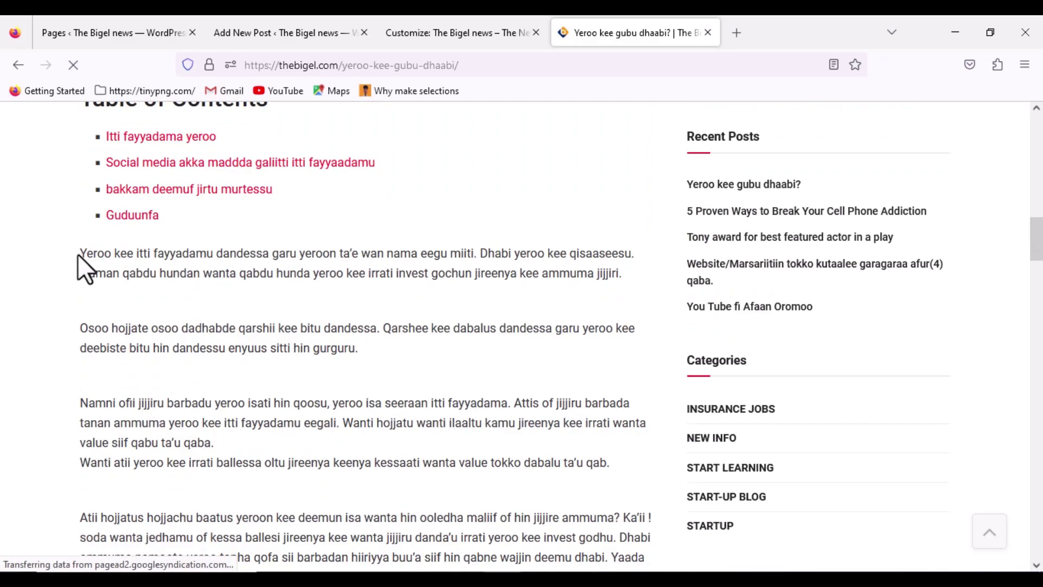
Step: Select and copy the article text, then return to the empty new-post editor
left_click_drag(80, 253, 629, 423)
scroll(212, 383, "down", 1)
scroll(213, 387, "down", 3)
scroll(375, 408, "down", 3)
scroll(384, 424, "down", 7)
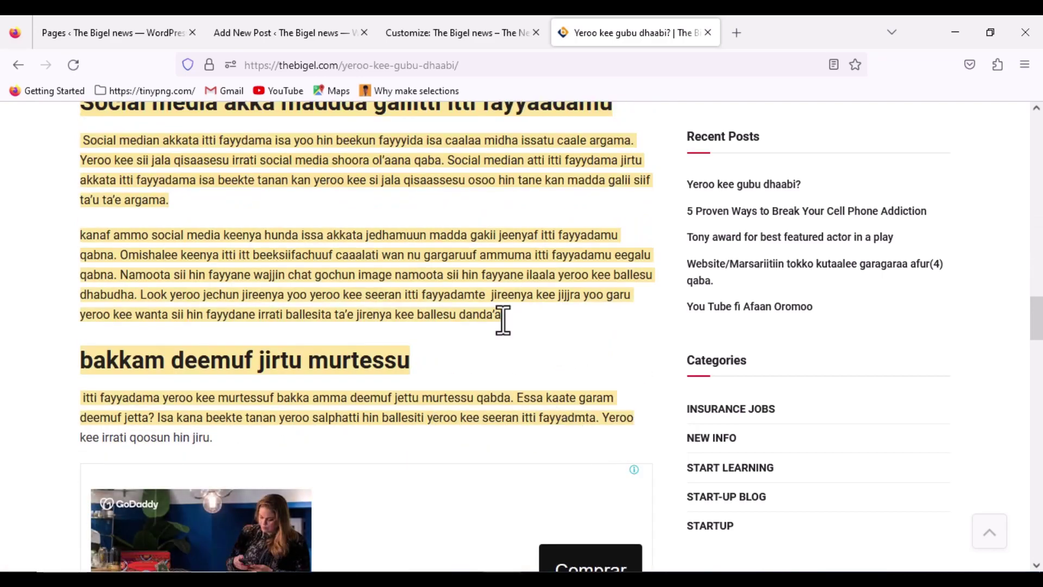
right_click(377, 247)
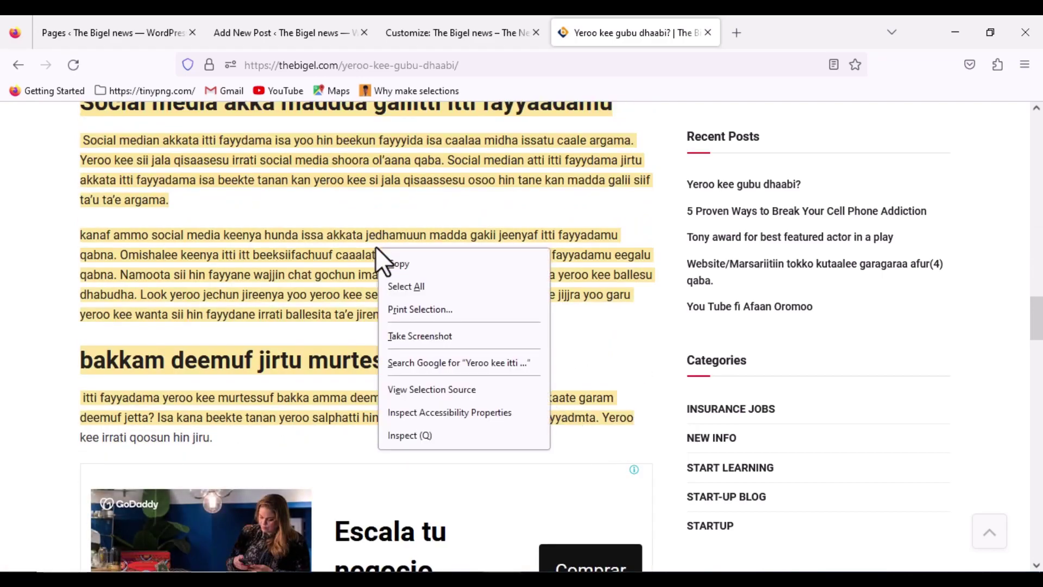
left_click(407, 268)
left_click(443, 27)
left_click(329, 30)
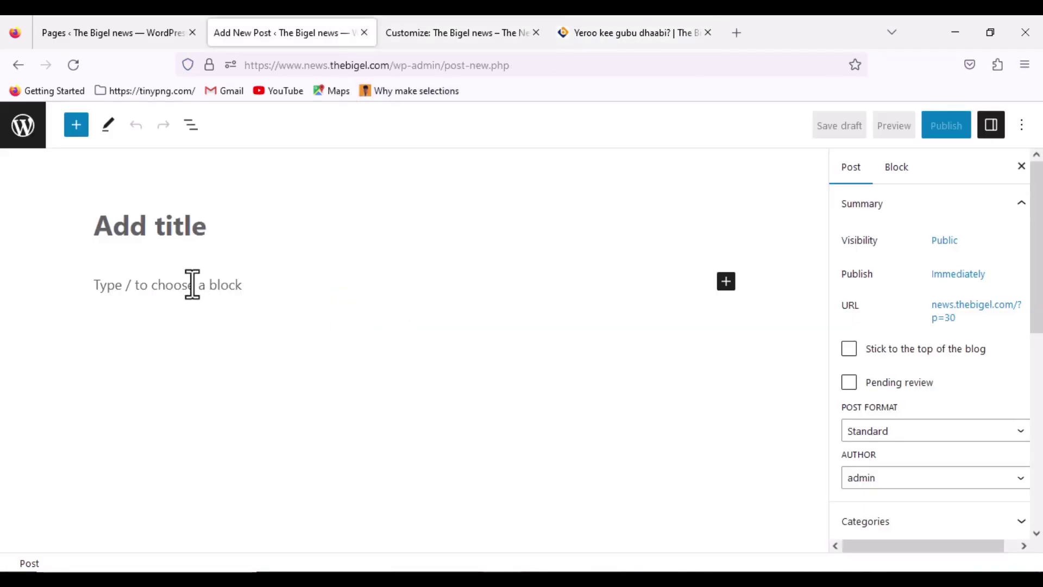
Step: Paste the copied article text into the new post's body
left_click(132, 244)
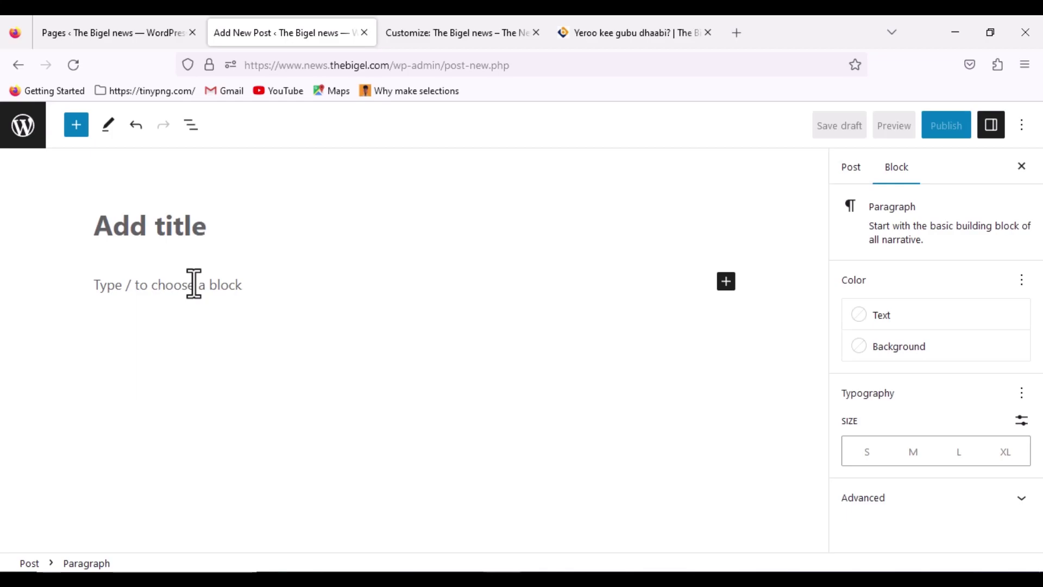
key("ctrl+v")
scroll(201, 284, "up", 10)
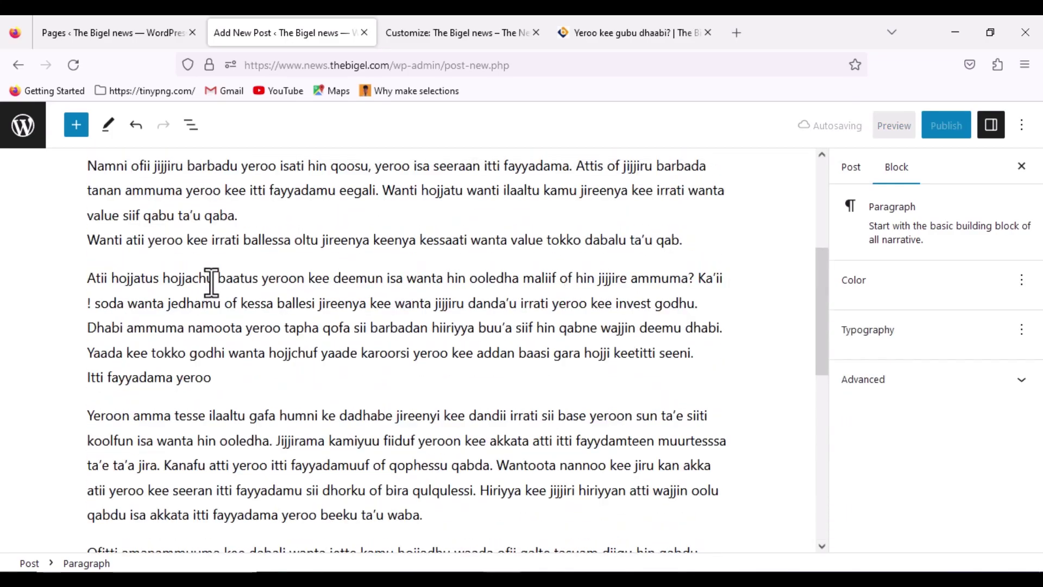
scroll(212, 282, "up", 5)
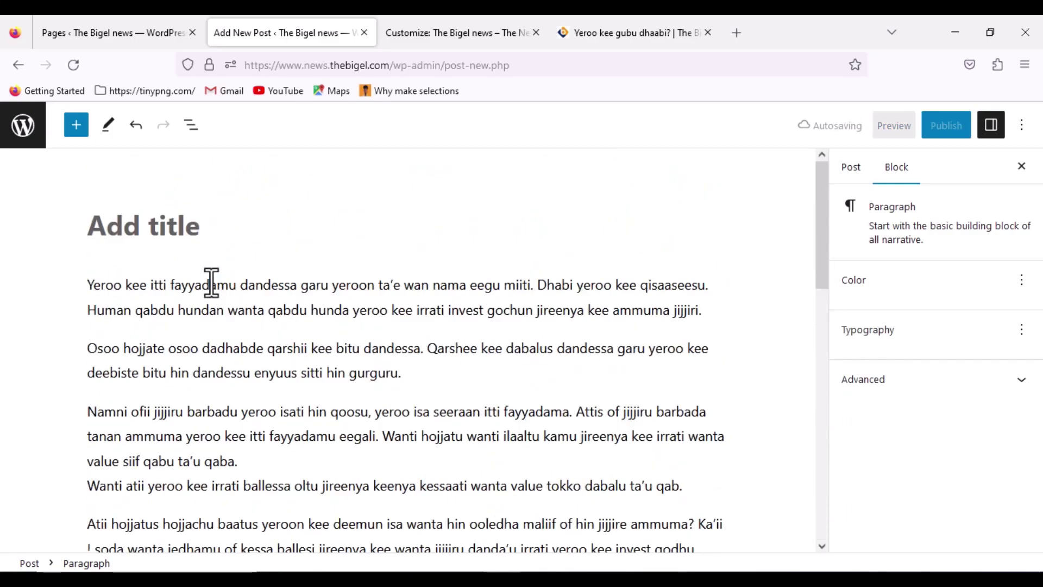
Step: Title the post 'Yeroo ke gubu dhabii'
left_click(159, 223)
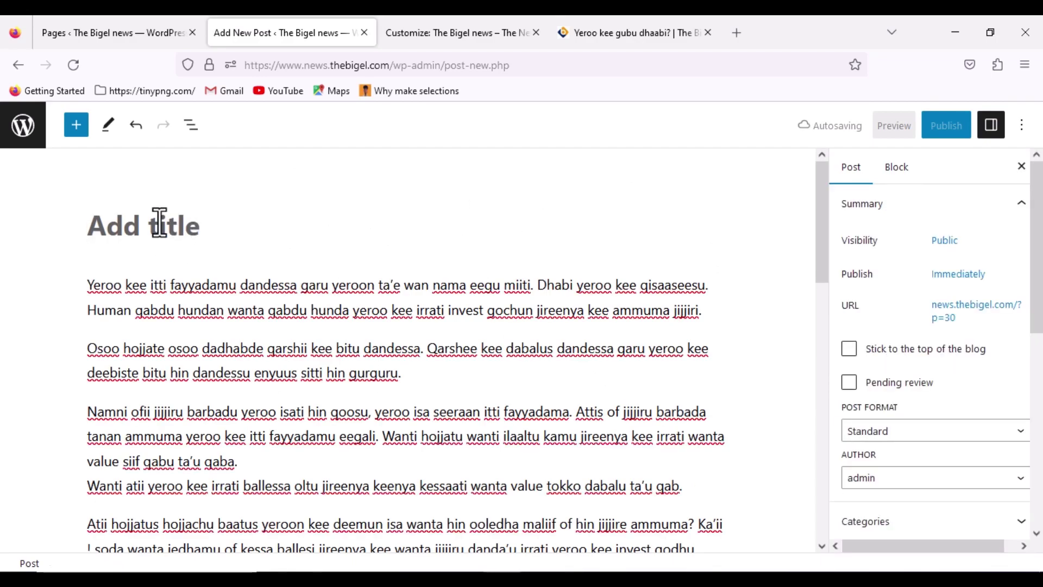
type("Yeroo")
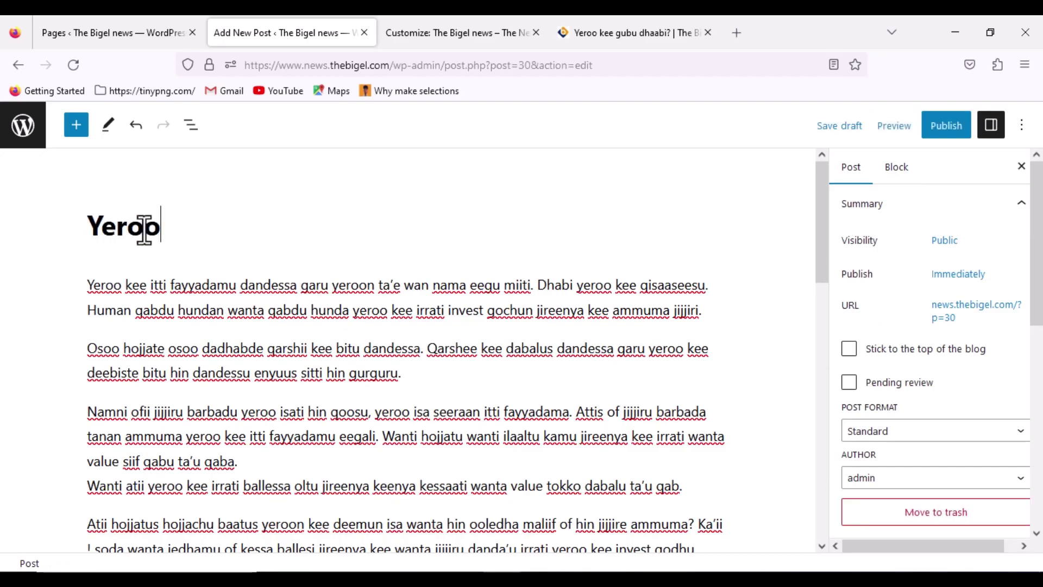
type(" ke g")
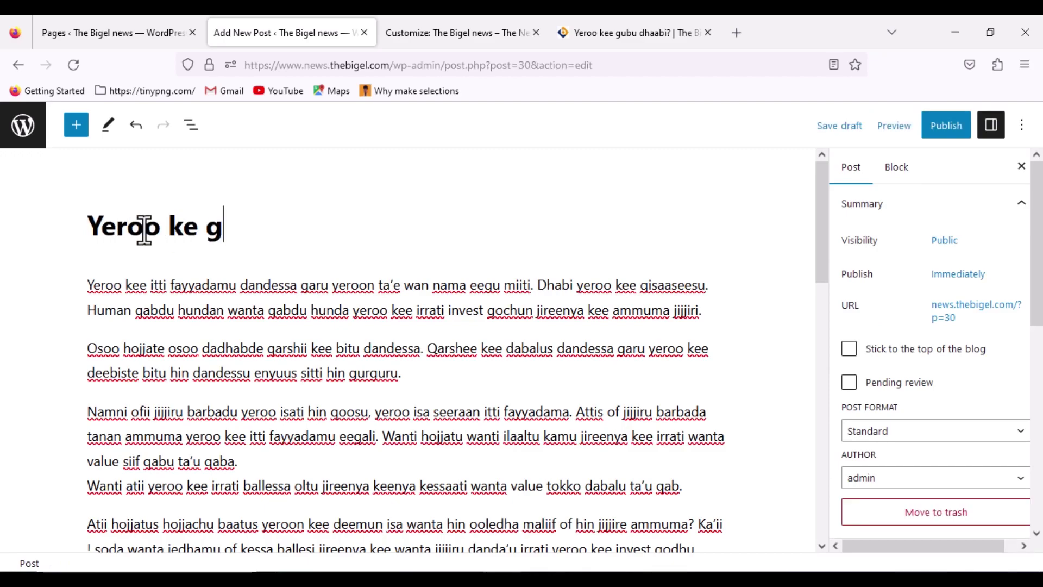
type("ubu")
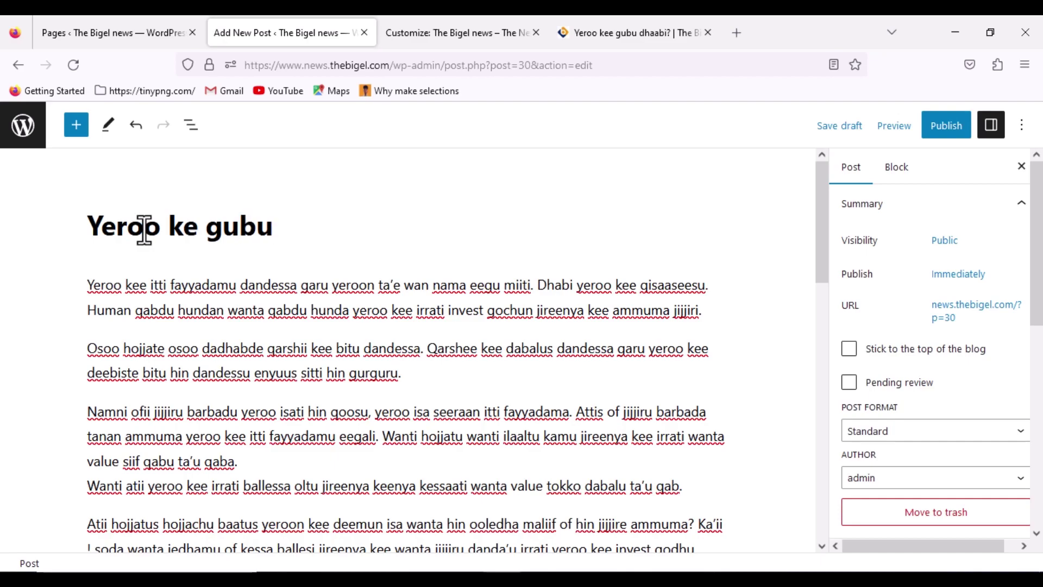
type(" dha")
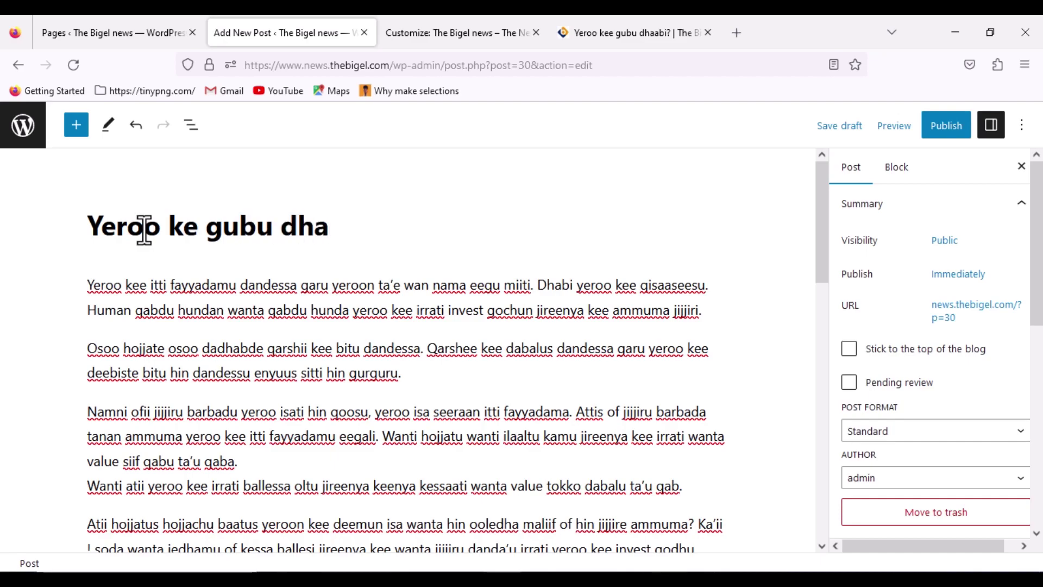
type("bii")
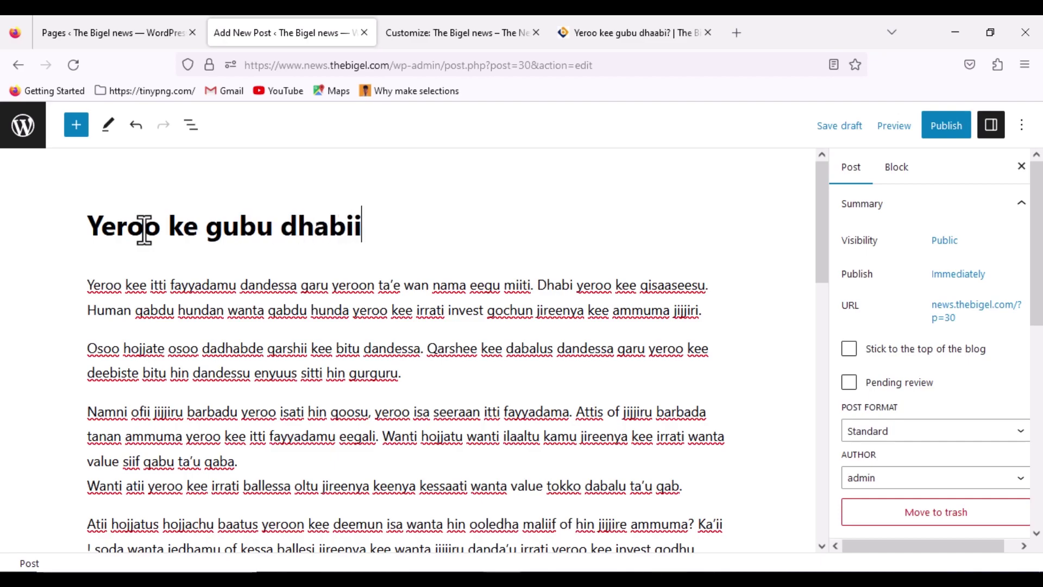
scroll(340, 356, "down", 15)
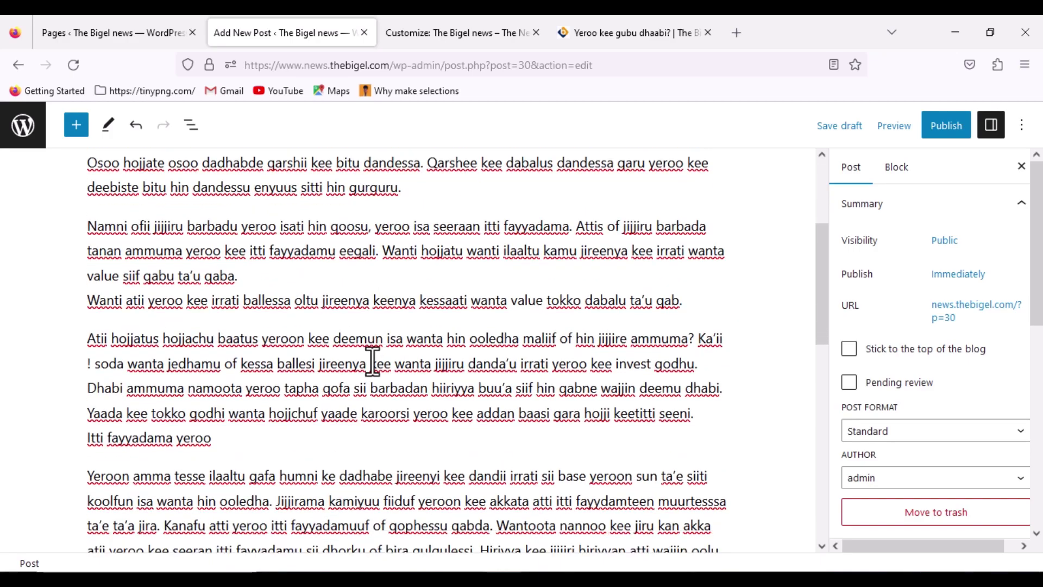
scroll(251, 430, "down", 1)
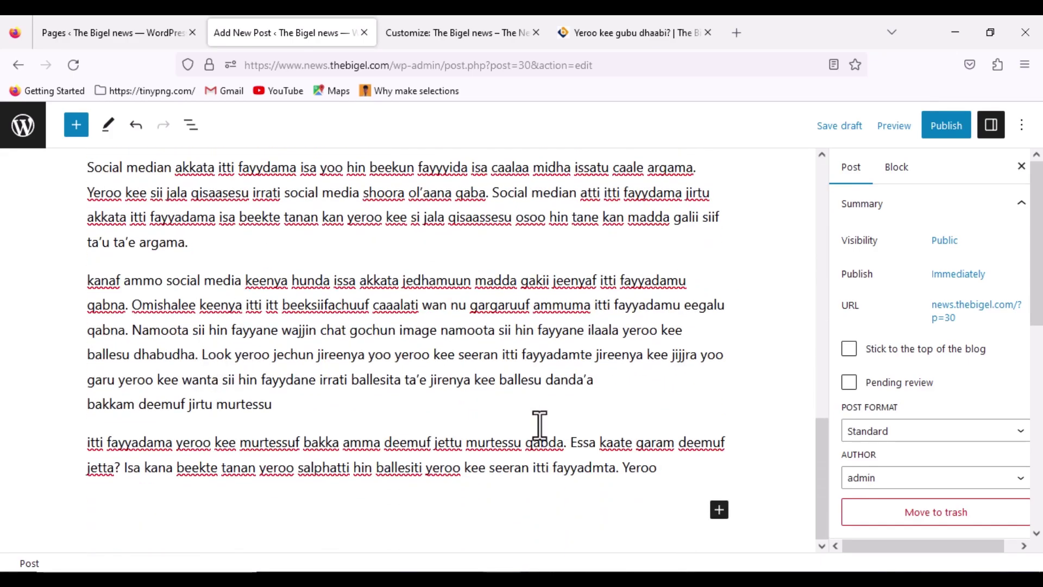
scroll(458, 504, "up", 15)
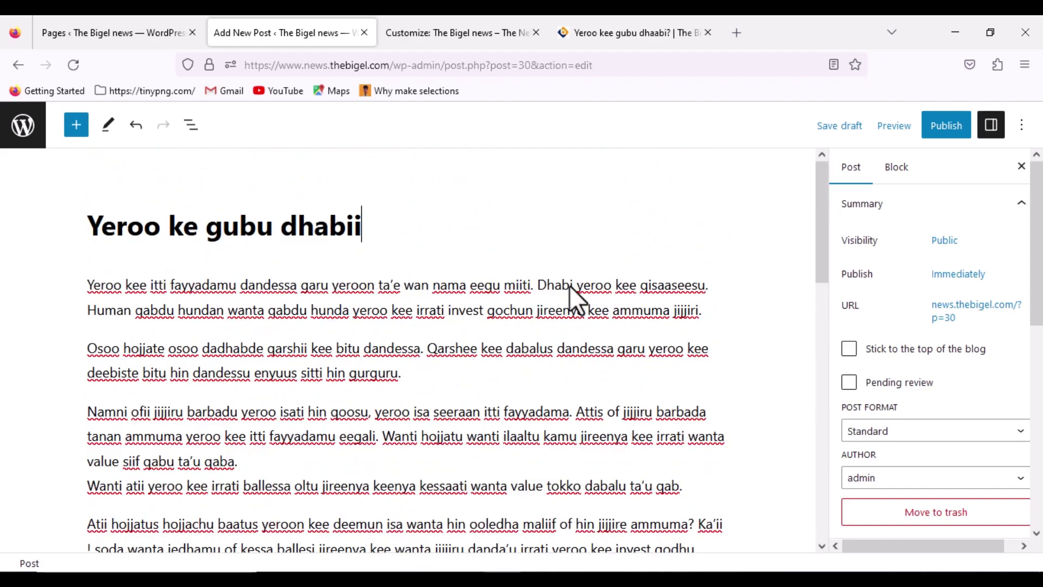
left_click(502, 19)
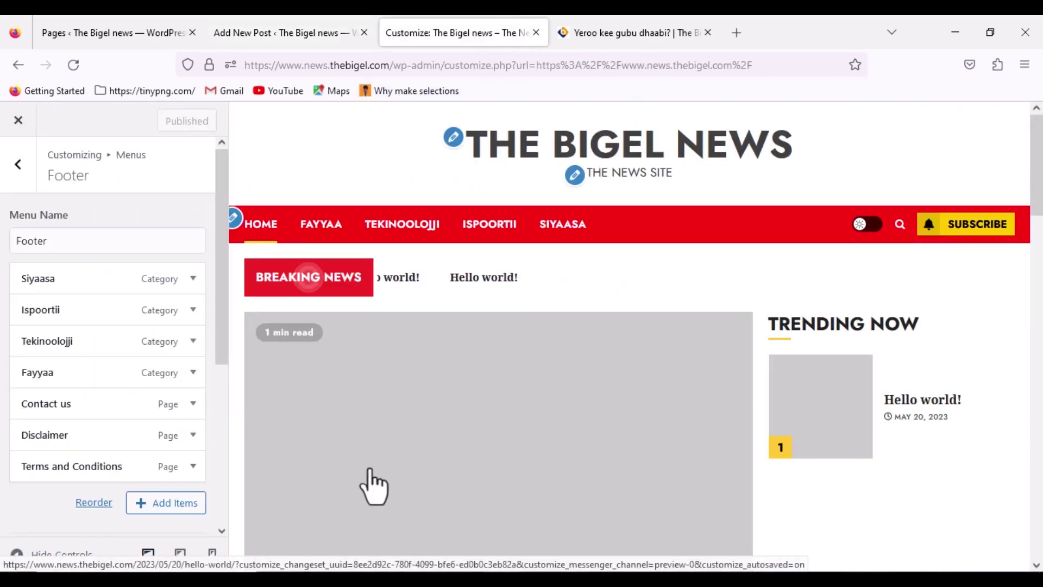
Step: Open Pixabay from a new browser tab's top sites
left_click(737, 33)
left_click(569, 457)
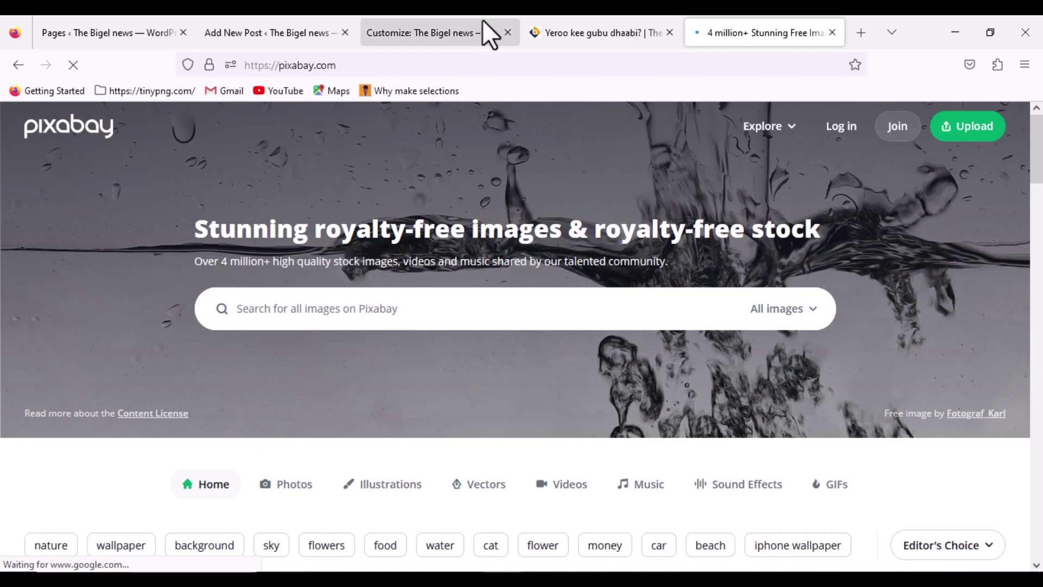
Step: Search Pixabay for 'timer' images
scroll(87, 467, "down", 4)
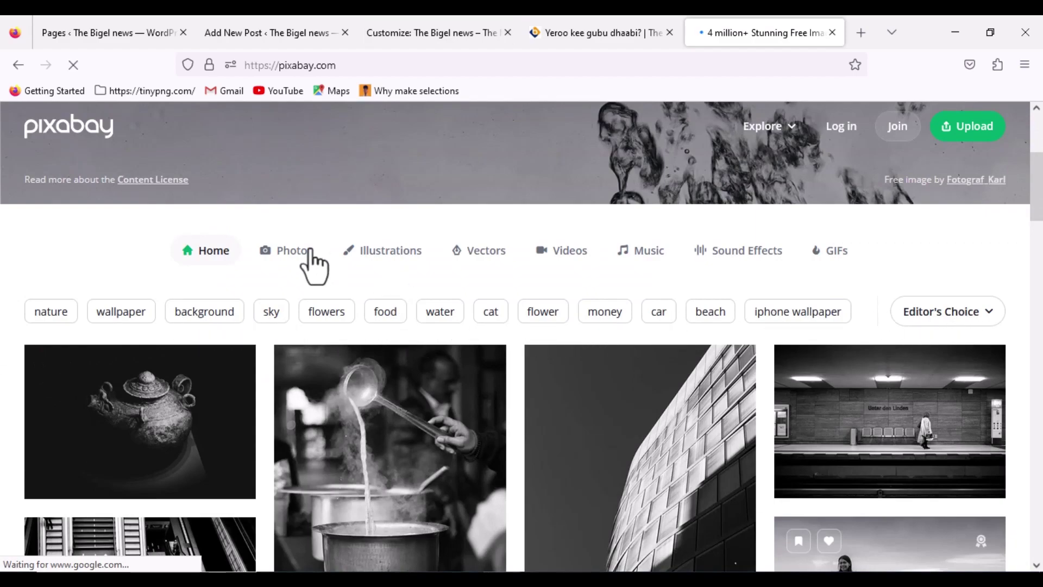
scroll(282, 283, "up", 4)
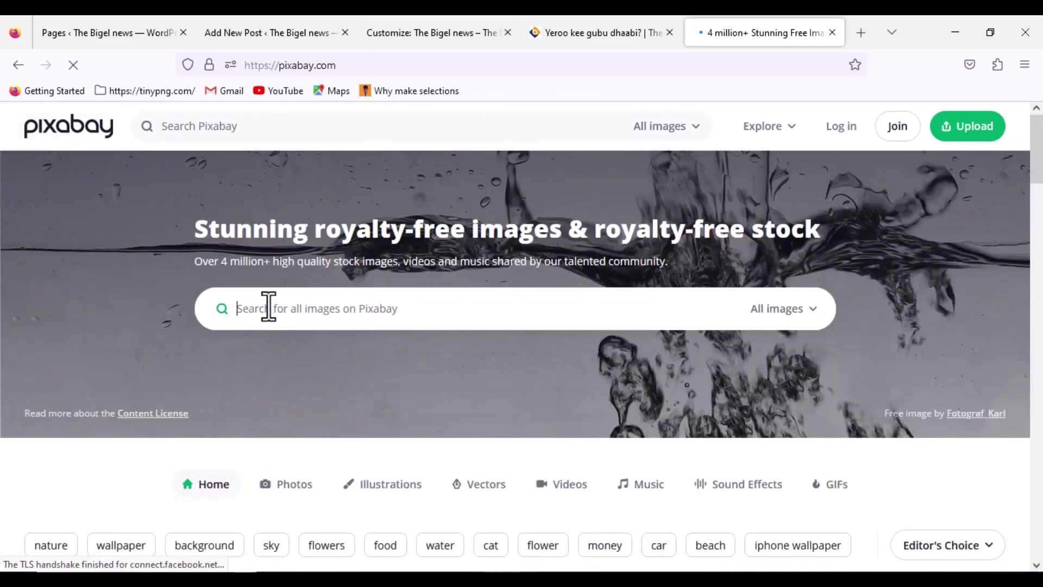
type("tm")
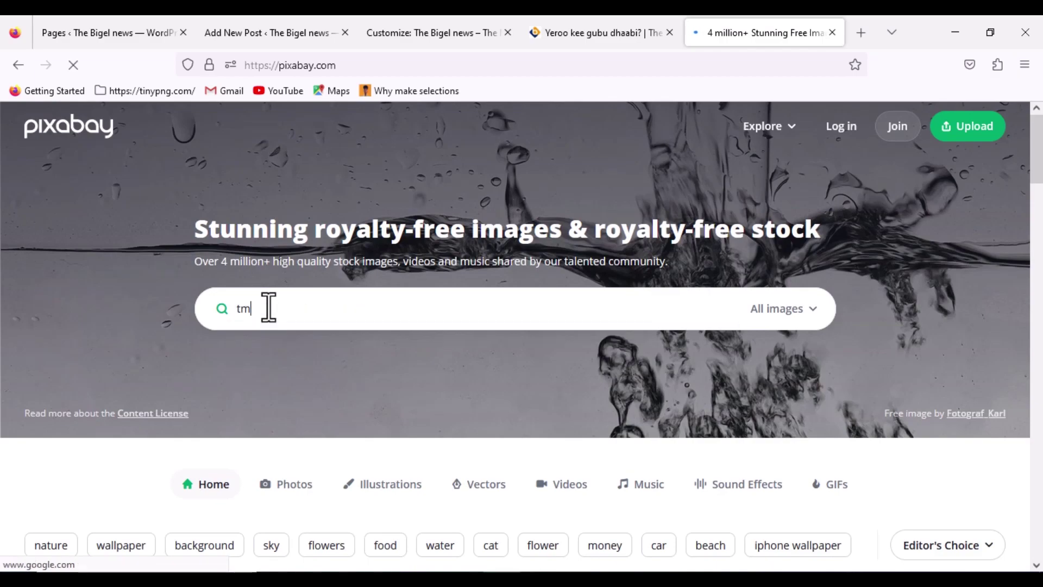
key("BackSpace")
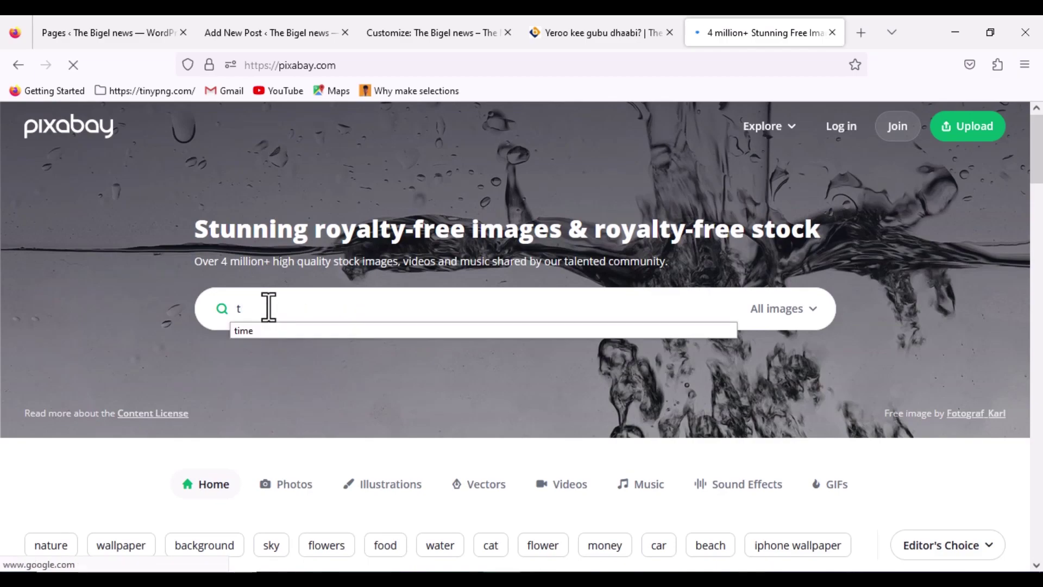
key("Down")
key("Return")
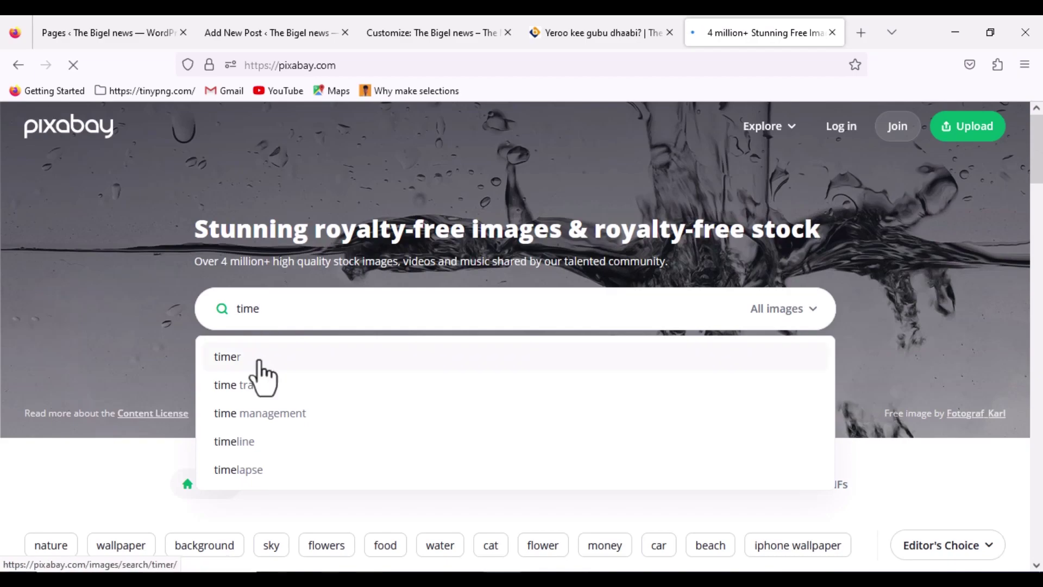
left_click(196, 356)
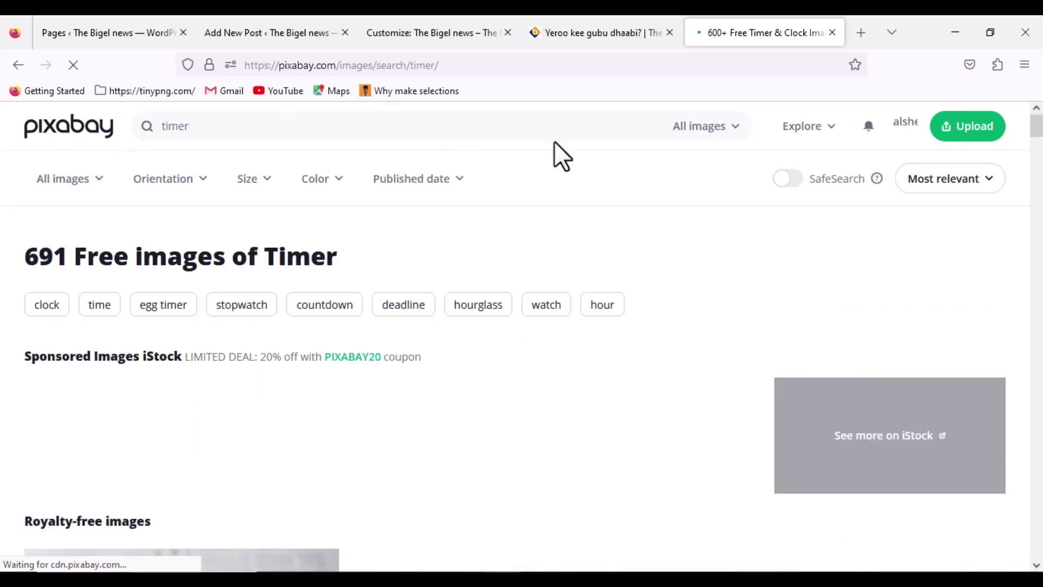
Step: Browse through the 691 free timer image results
scroll(319, 332, "down", 3)
scroll(322, 346, "down", 5)
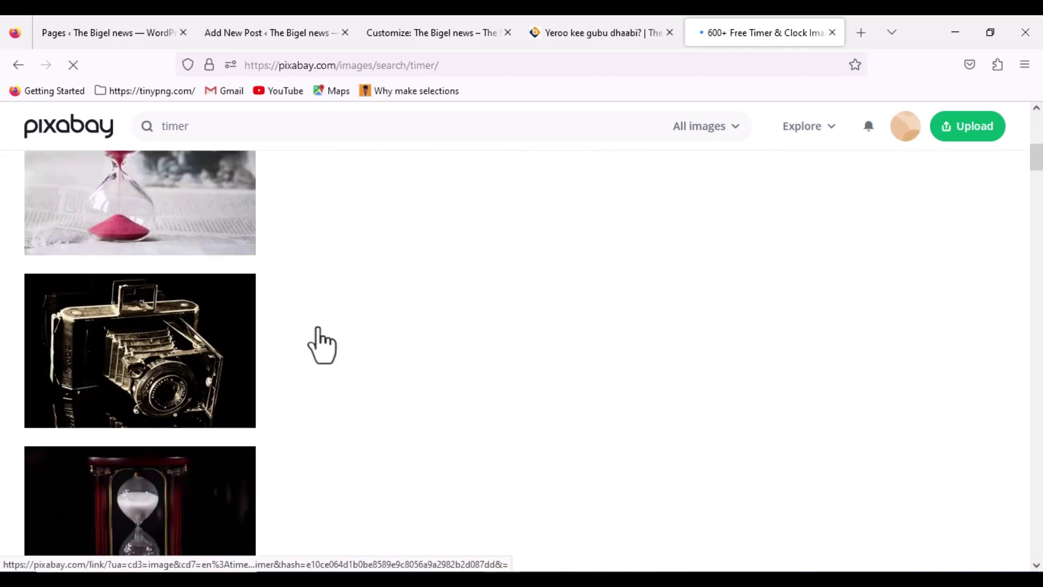
scroll(322, 346, "down", 2)
scroll(321, 339, "down", 3)
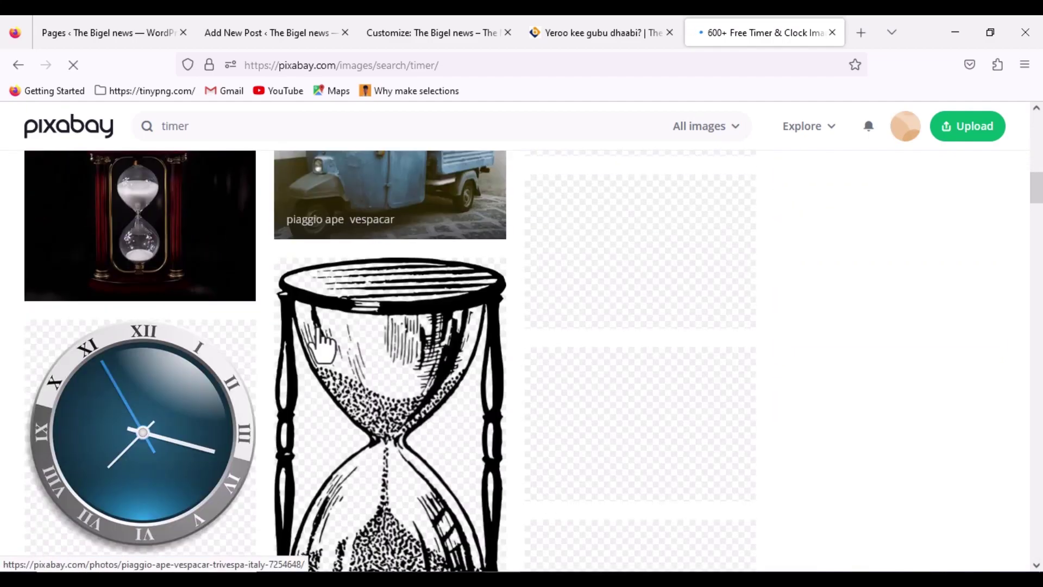
scroll(689, 338, "down", 3)
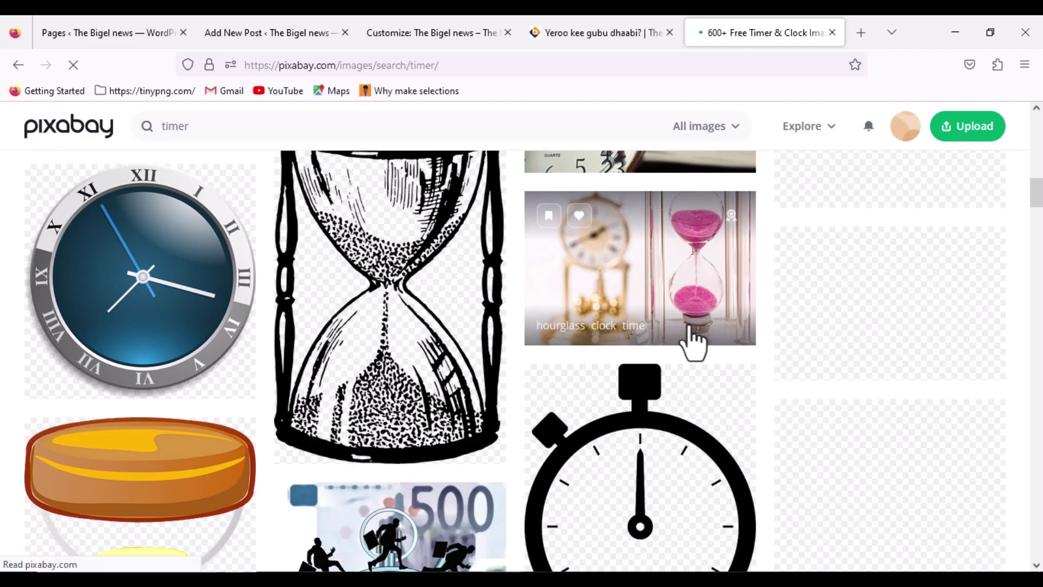
scroll(833, 477, "down", 4)
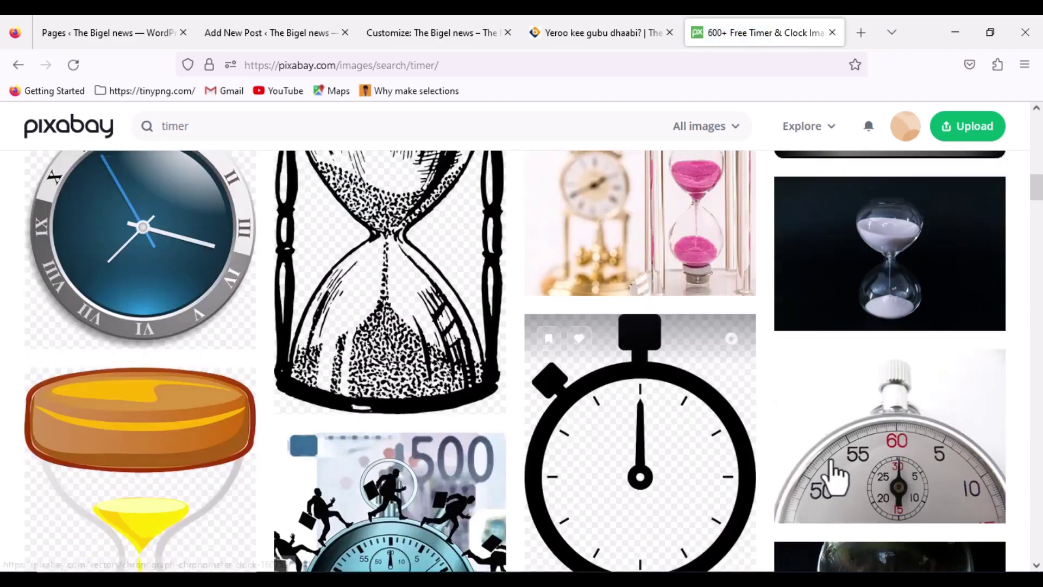
scroll(341, 426, "up", 15)
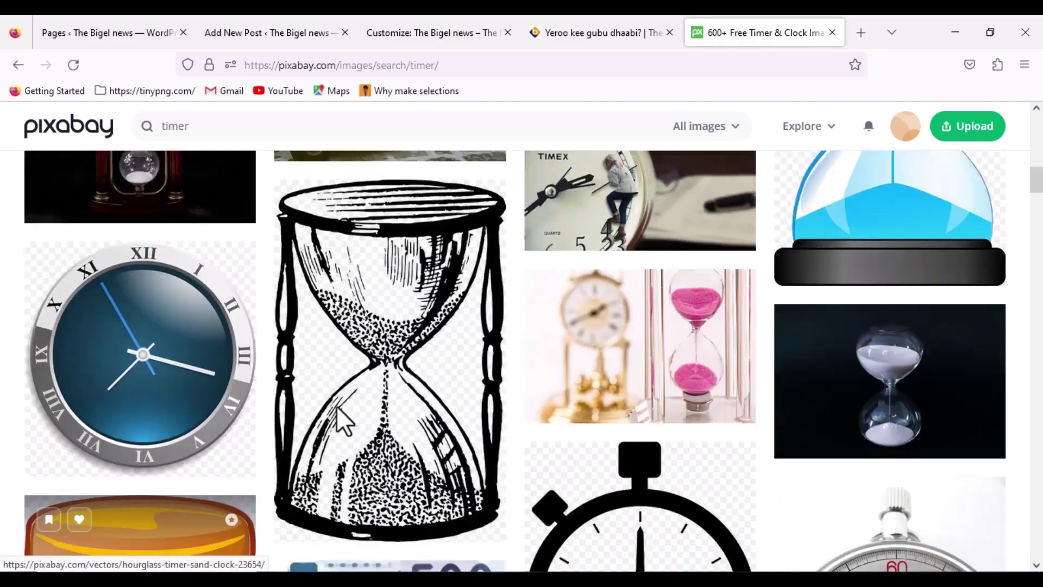
scroll(338, 418, "down", 8)
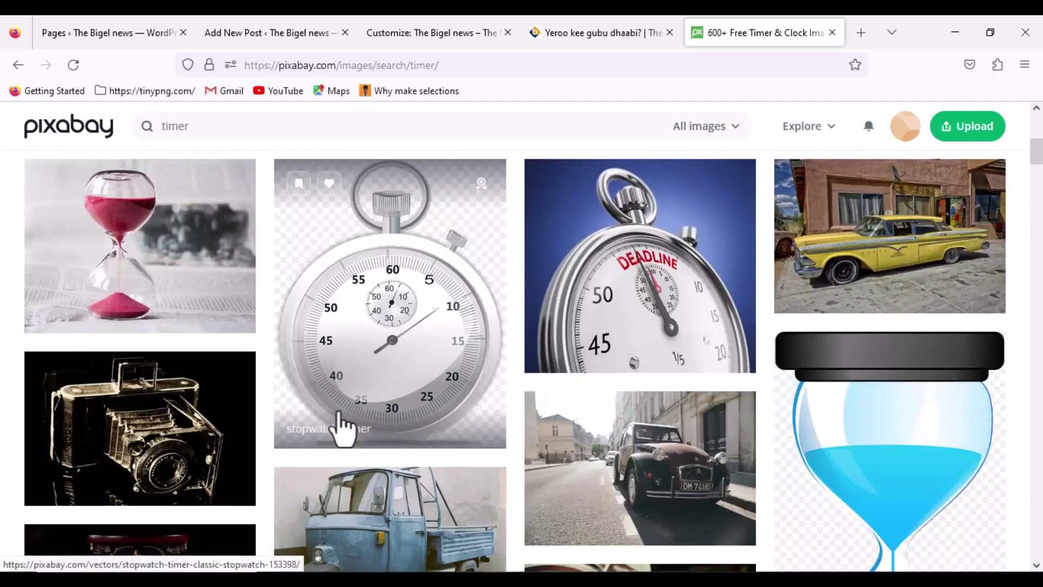
scroll(340, 426, "up", 2)
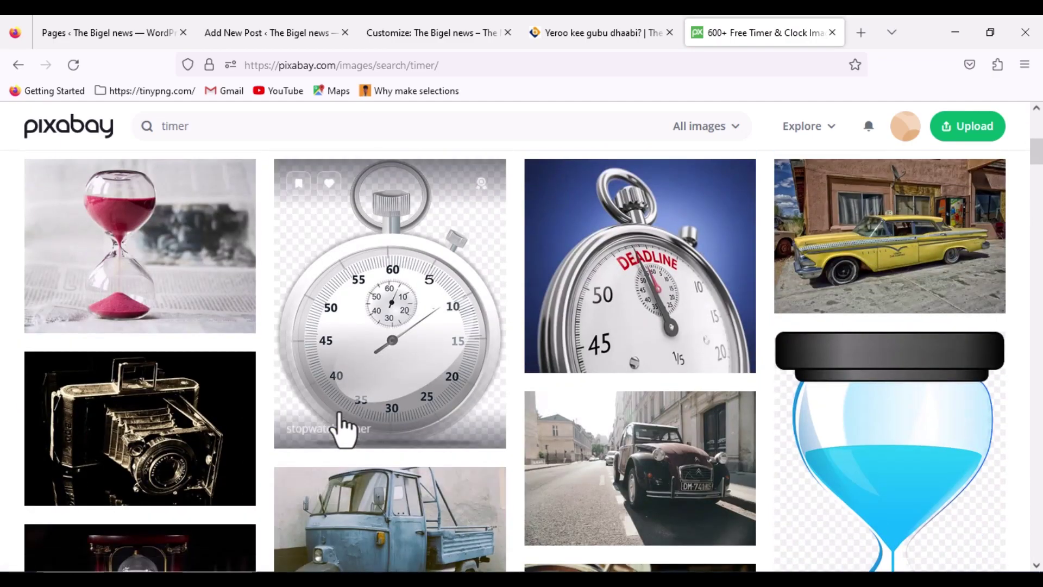
Step: Download the pink hourglass photo at 1920×1447 as hourglass-620397_1920.jpg
left_click(111, 261)
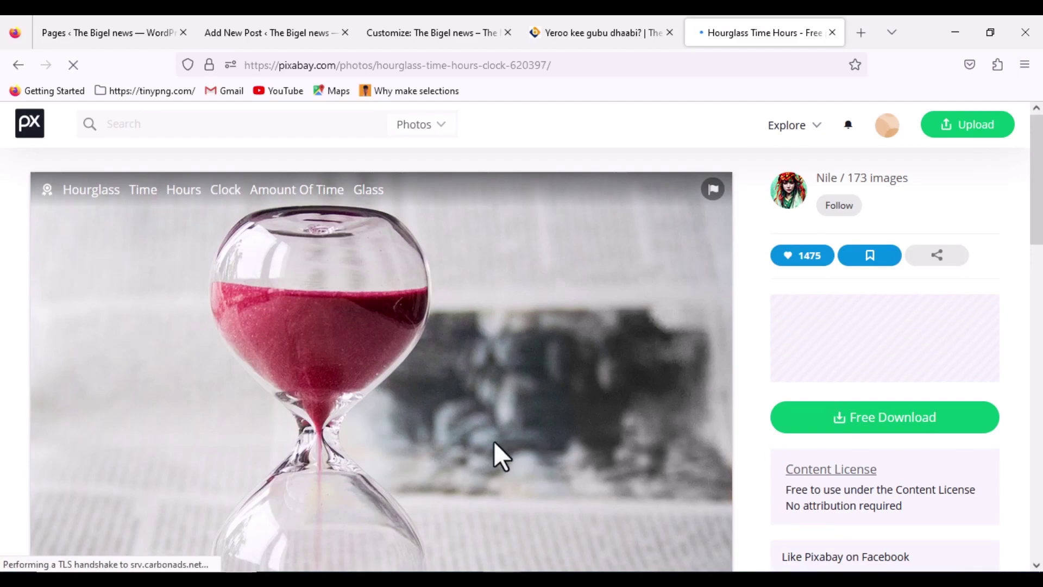
left_click(903, 419)
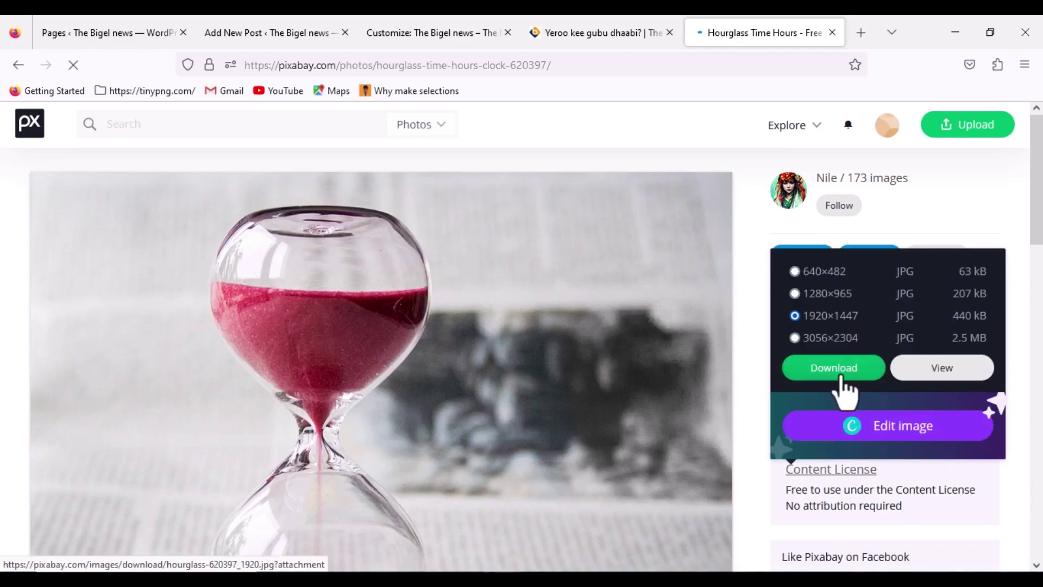
left_click(841, 374)
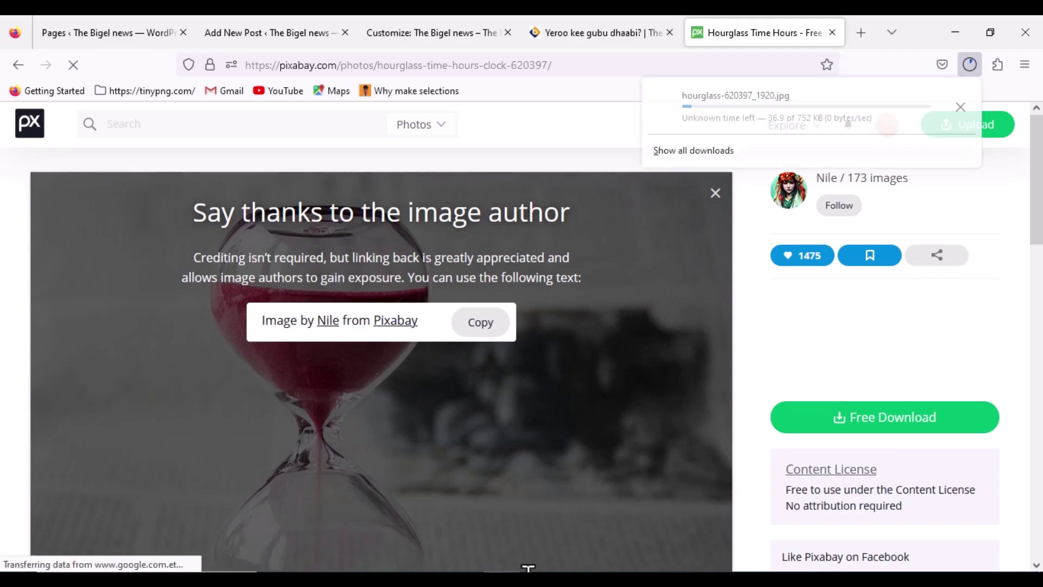
Step: Insert an empty Image block after the paragraph ending 'argama.' and start an upload
left_click(239, 34)
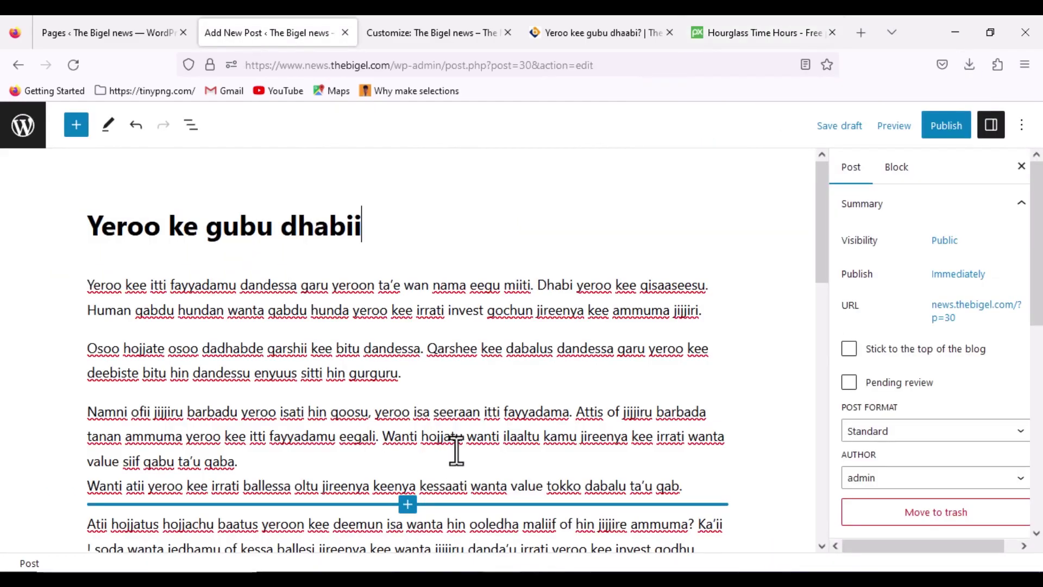
scroll(457, 451, "down", 3)
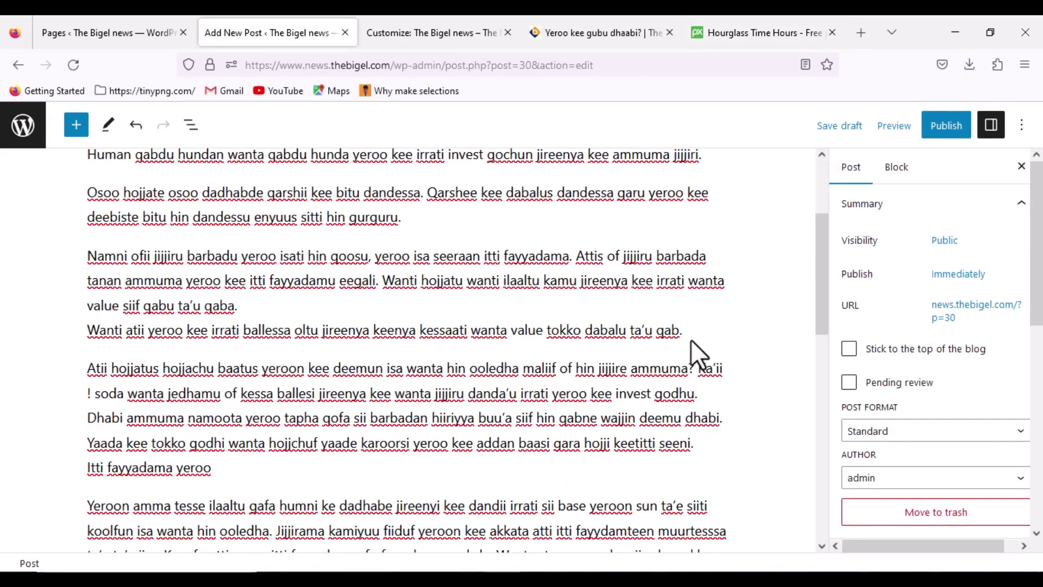
scroll(698, 353, "down", 10)
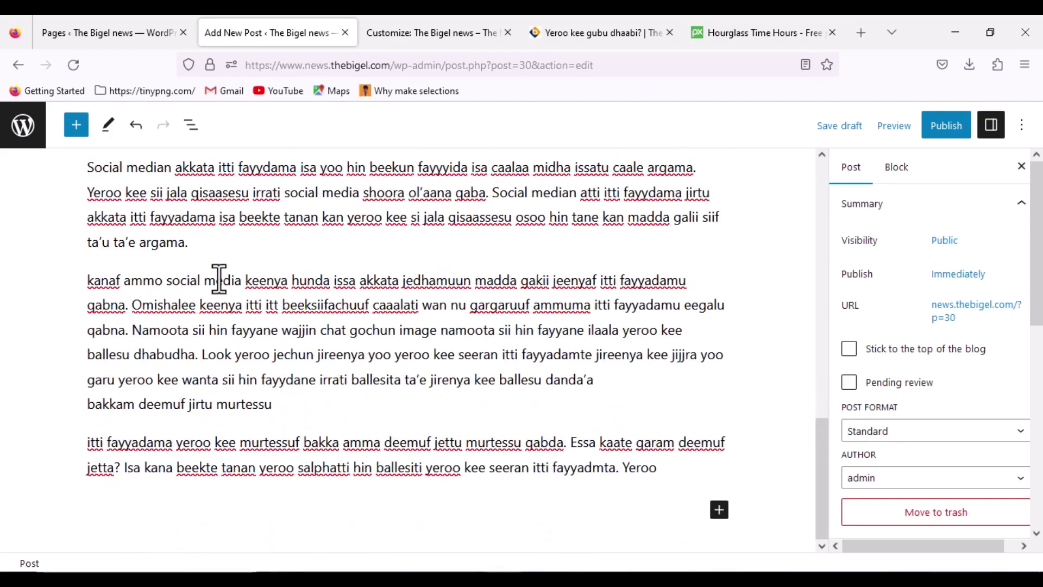
left_click(200, 245)
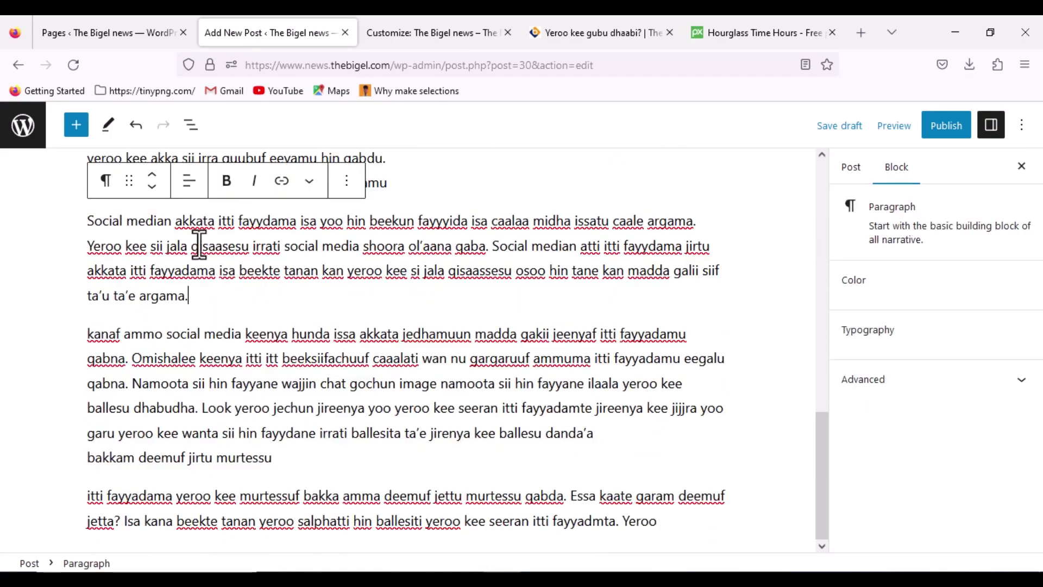
key("Return")
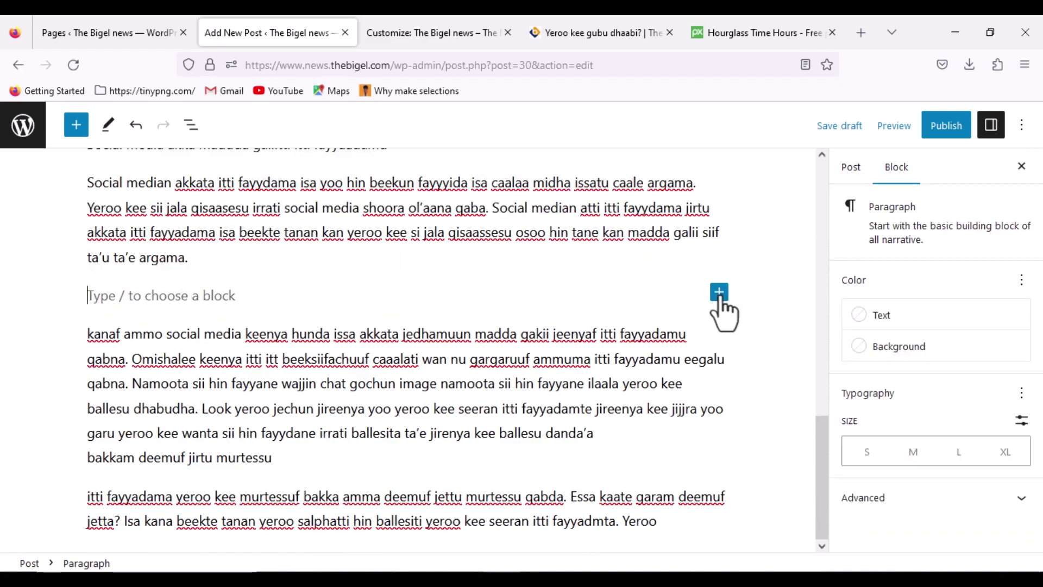
left_click(718, 293)
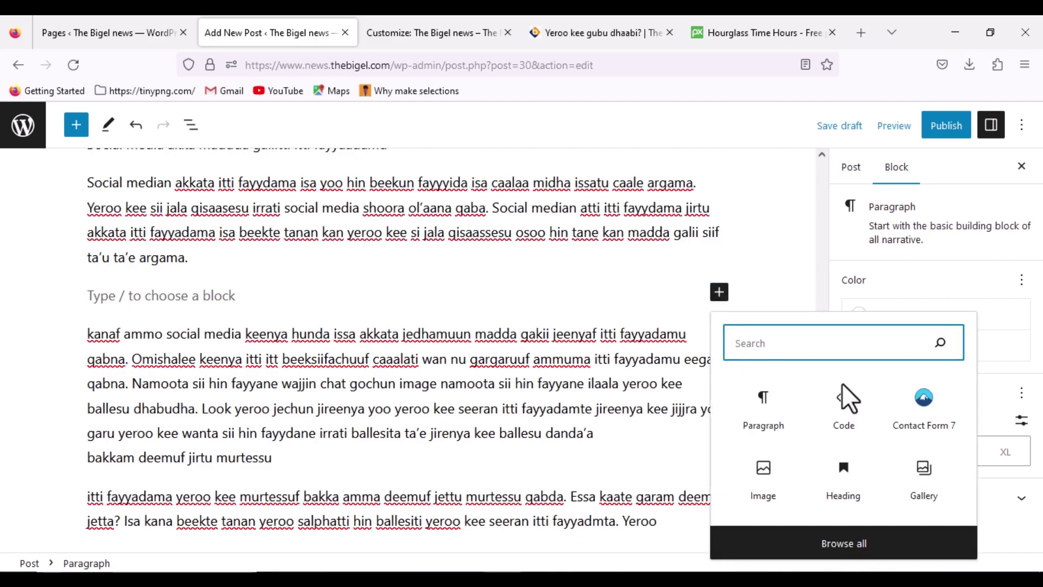
left_click(765, 486)
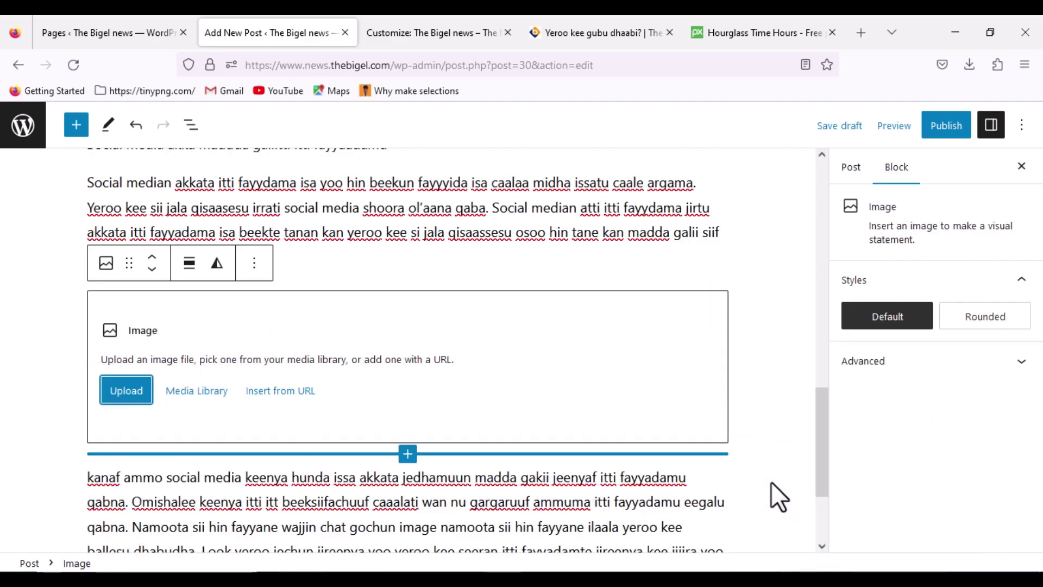
left_click(764, 486)
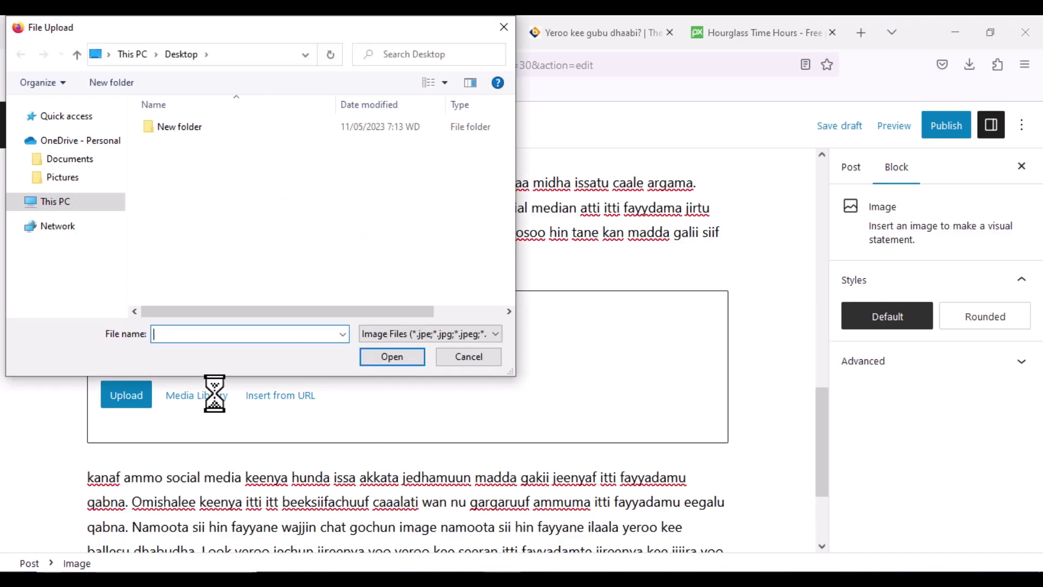
Step: Upload hourglass-620397_1920.jpg from the Downloads folder into the post's Image block
left_click(60, 159)
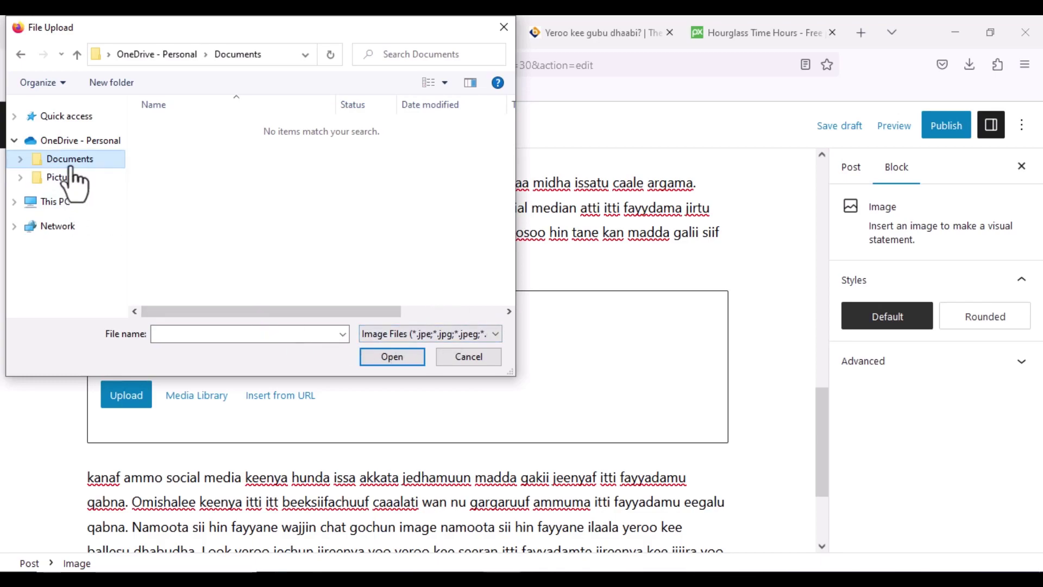
left_click(52, 206)
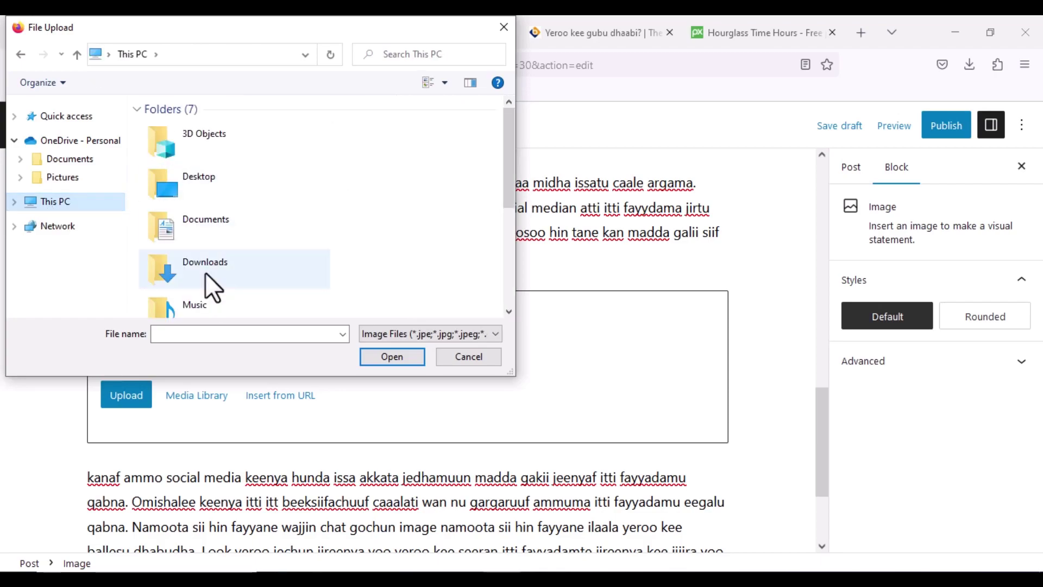
double_click(205, 272)
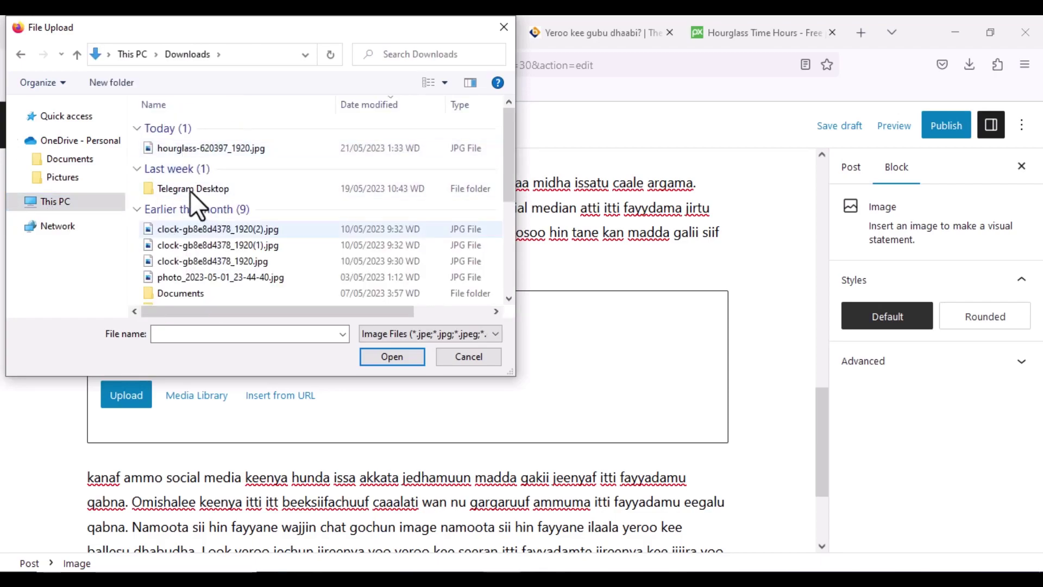
left_click(191, 149)
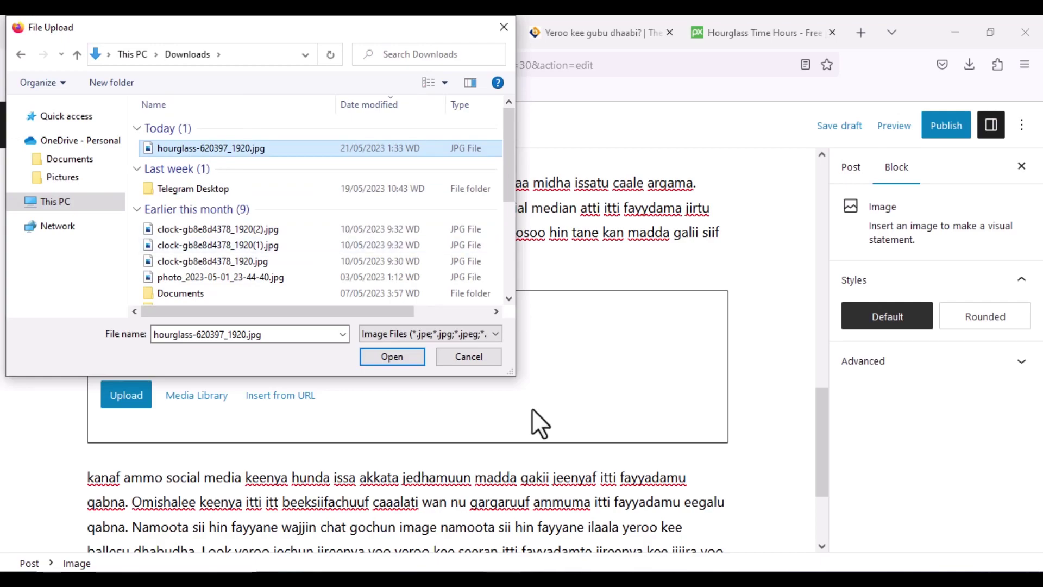
left_click(405, 359)
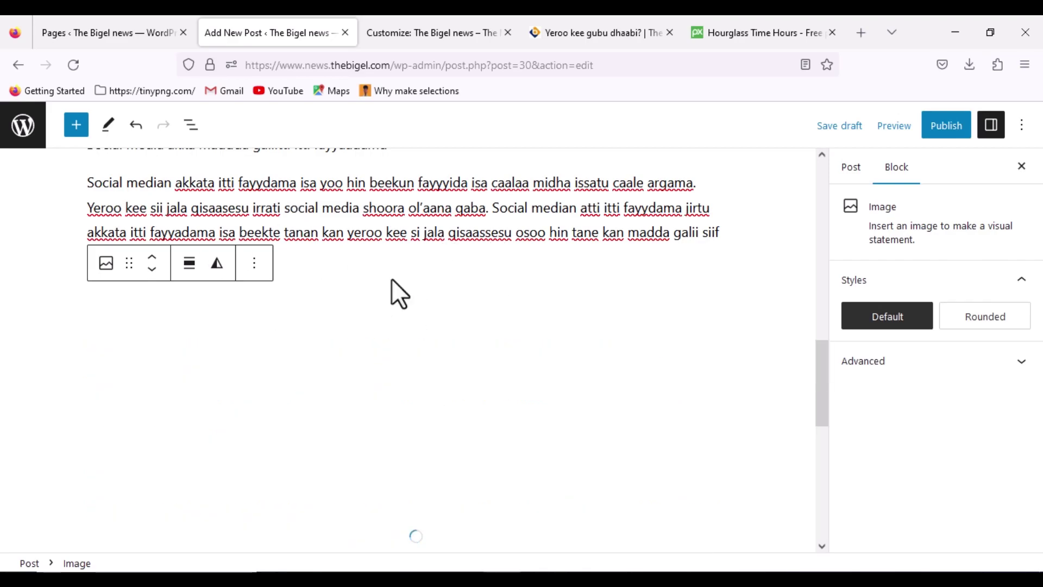
Step: Scroll over the post with its new image, then switch to the reference article tab
scroll(391, 280, "up", 15)
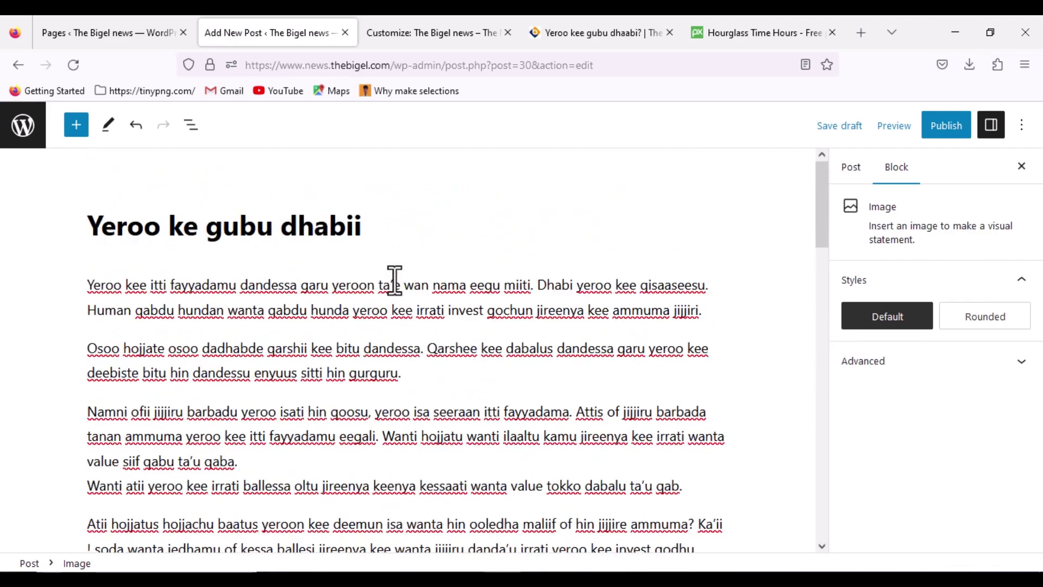
scroll(396, 337, "down", 10)
scroll(396, 337, "up", 2)
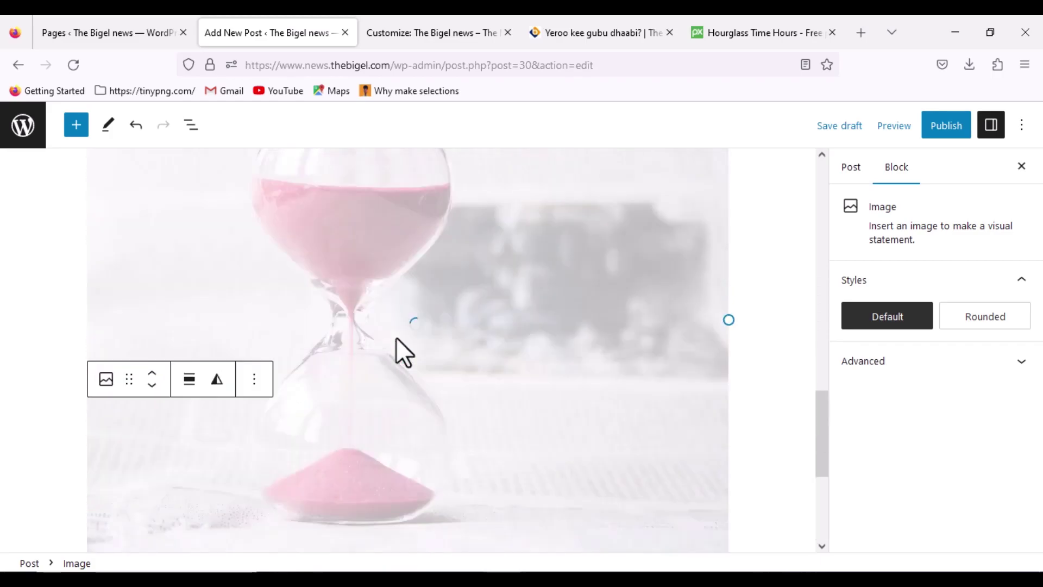
scroll(402, 352, "up", 10)
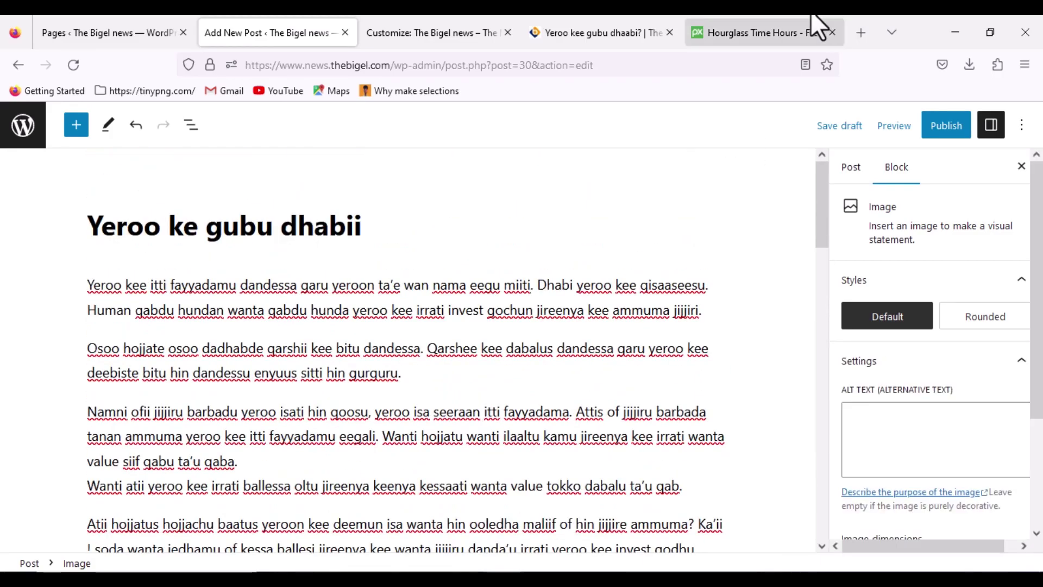
left_click(592, 30)
scroll(304, 359, "up", 3)
scroll(295, 338, "up", 10)
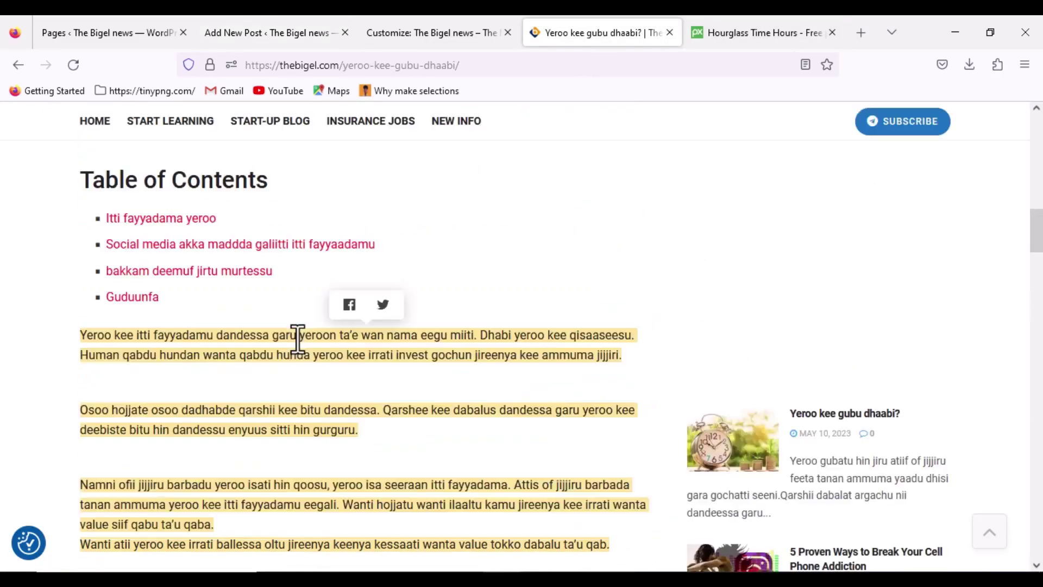
scroll(295, 353, "down", 8)
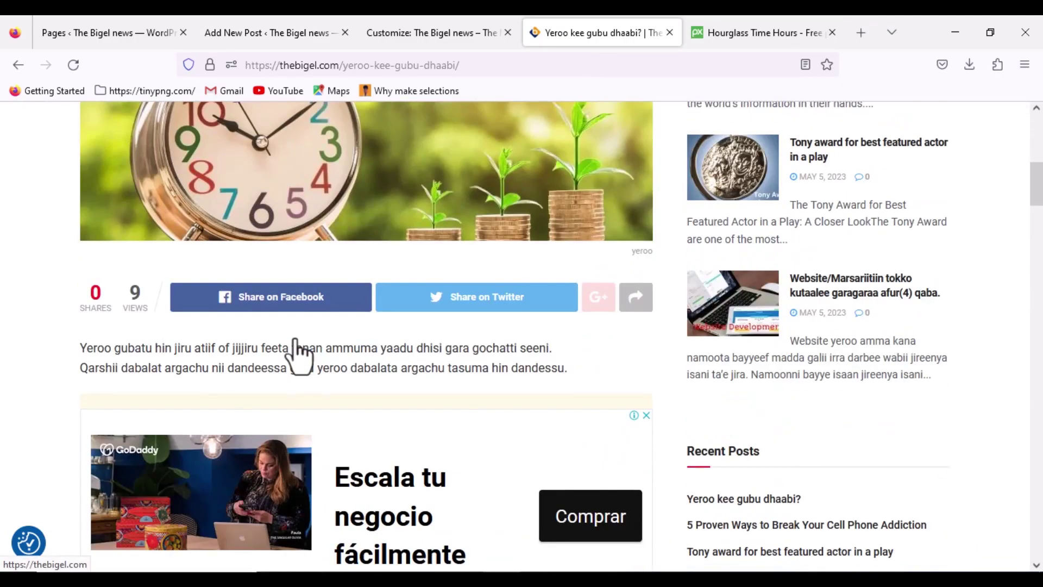
scroll(354, 291, "up", 7)
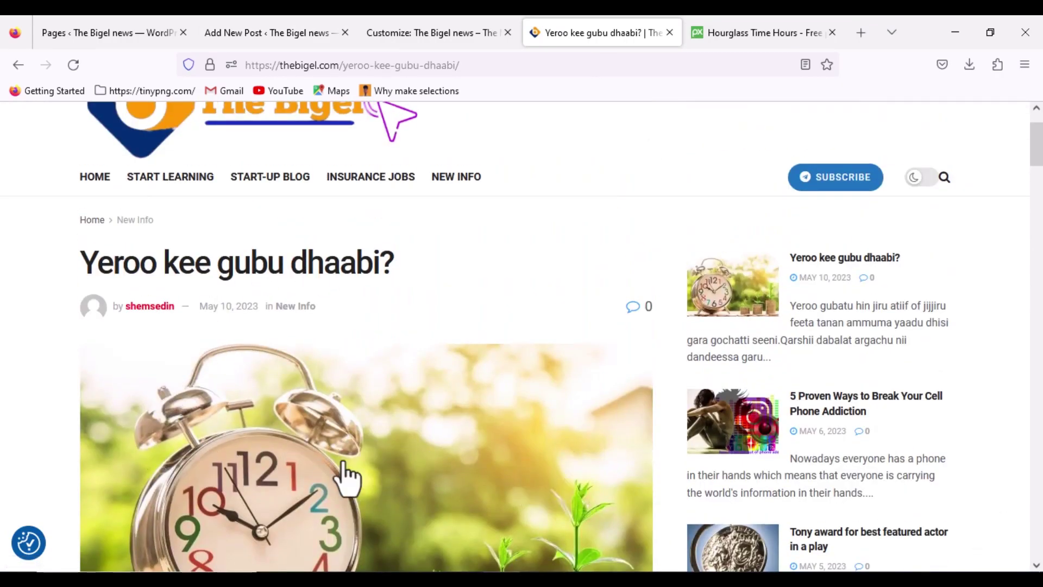
scroll(294, 413, "down", 10)
scroll(293, 412, "down", 5)
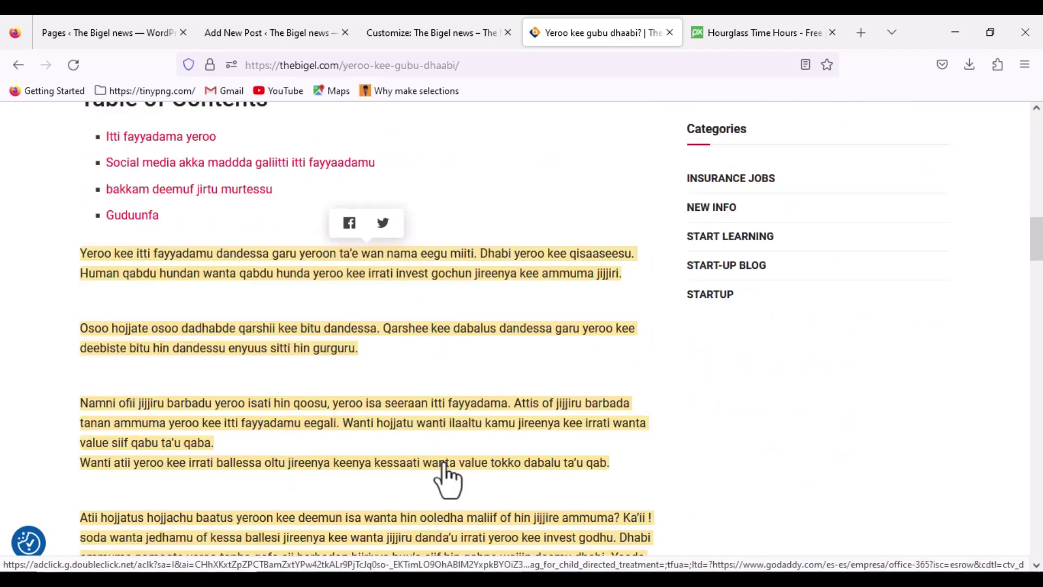
left_click(258, 34)
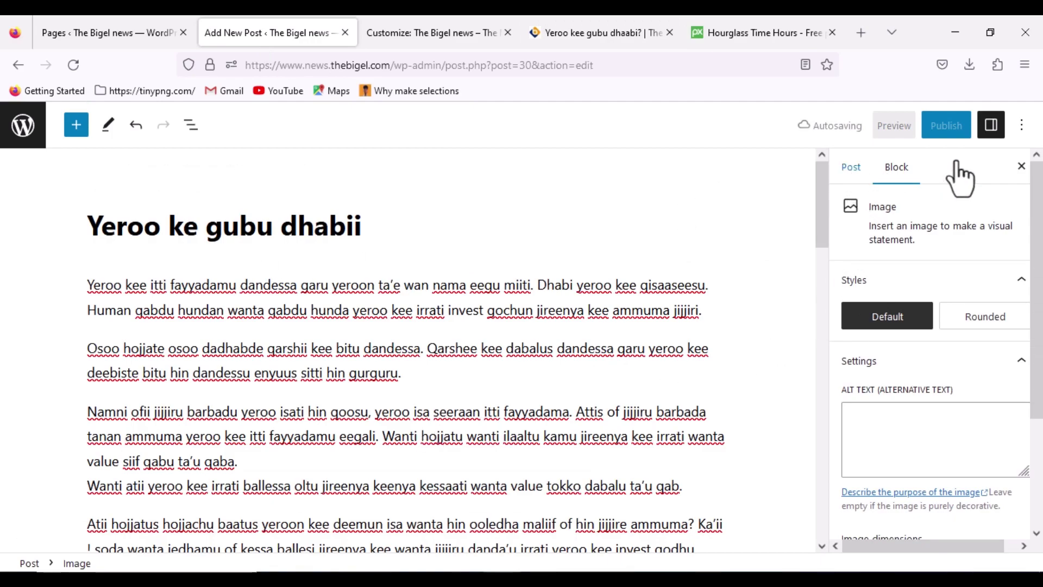
Step: In the Post sidebar's Categories panel, tick Tekinoolojji for 'Yeroo ke gubu dhabii'
left_click(851, 167)
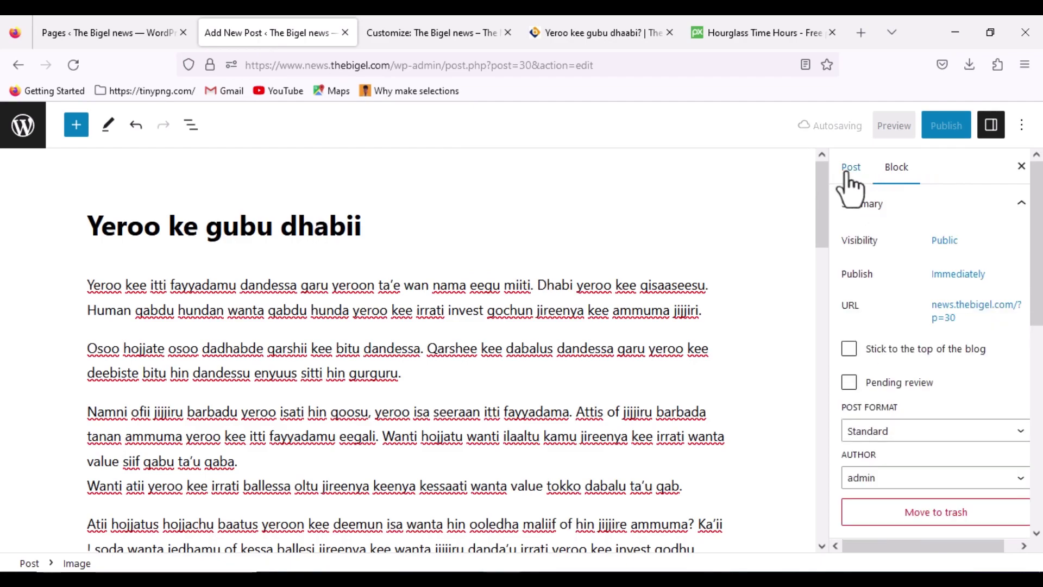
scroll(899, 342, "down", 4)
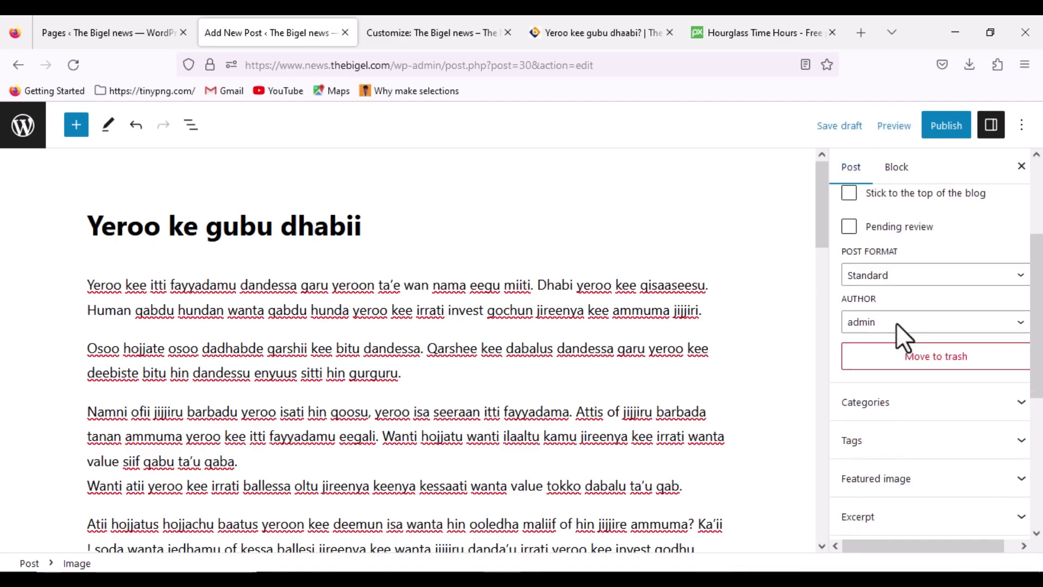
scroll(896, 332, "down", 3)
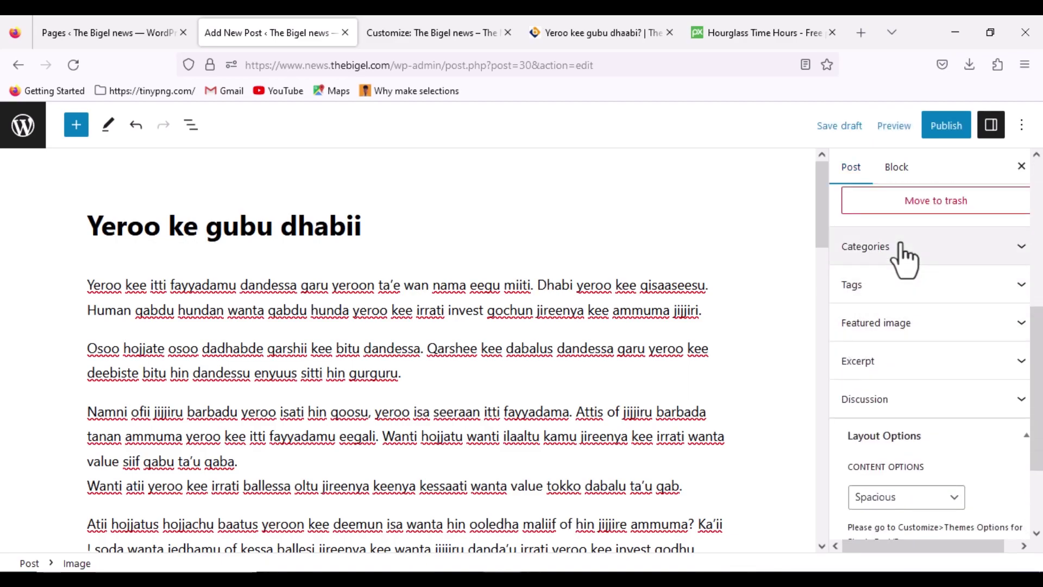
left_click(900, 247)
left_click(900, 247)
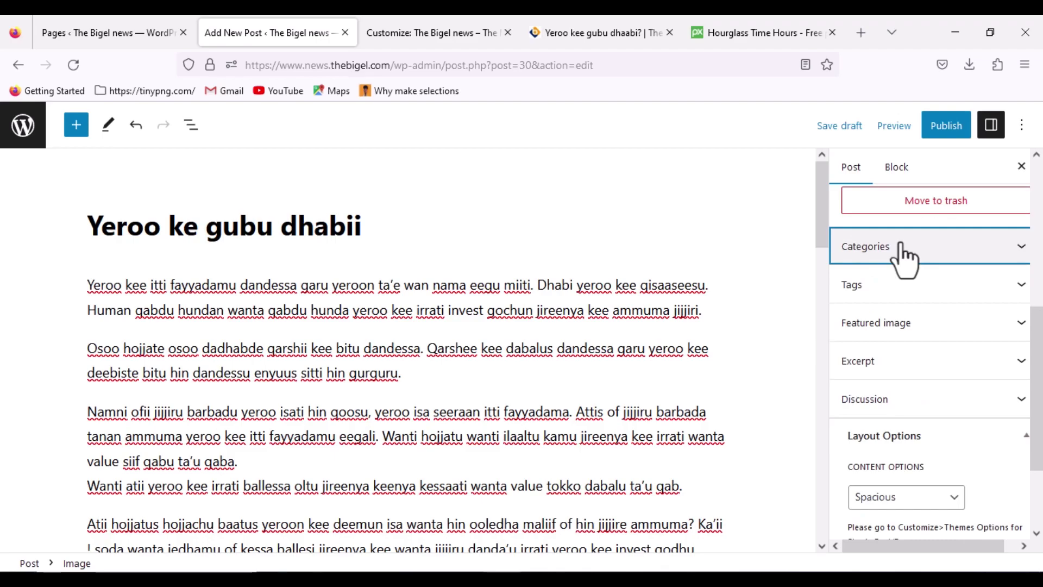
left_click(901, 246)
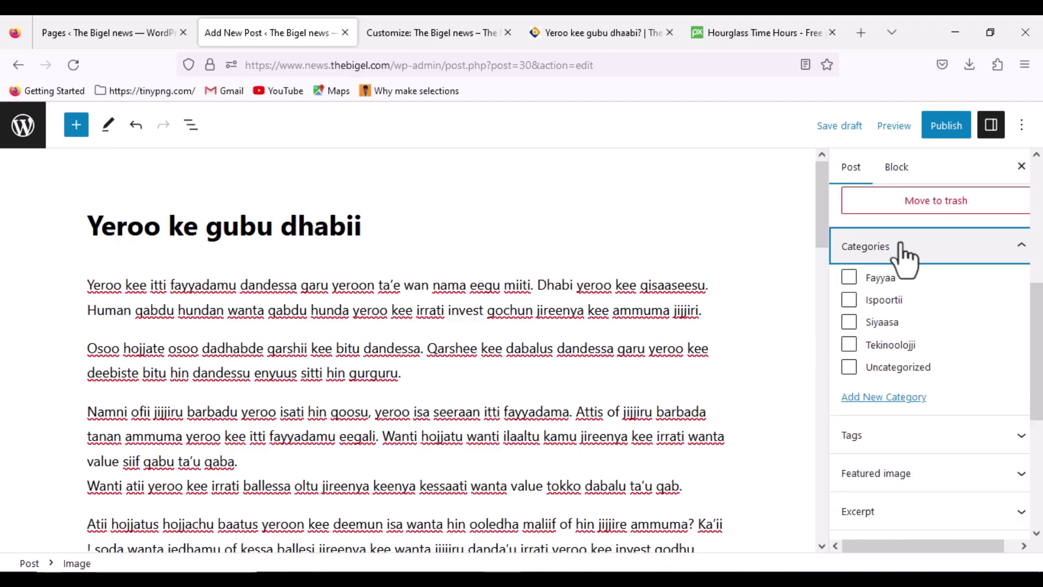
left_click(850, 346)
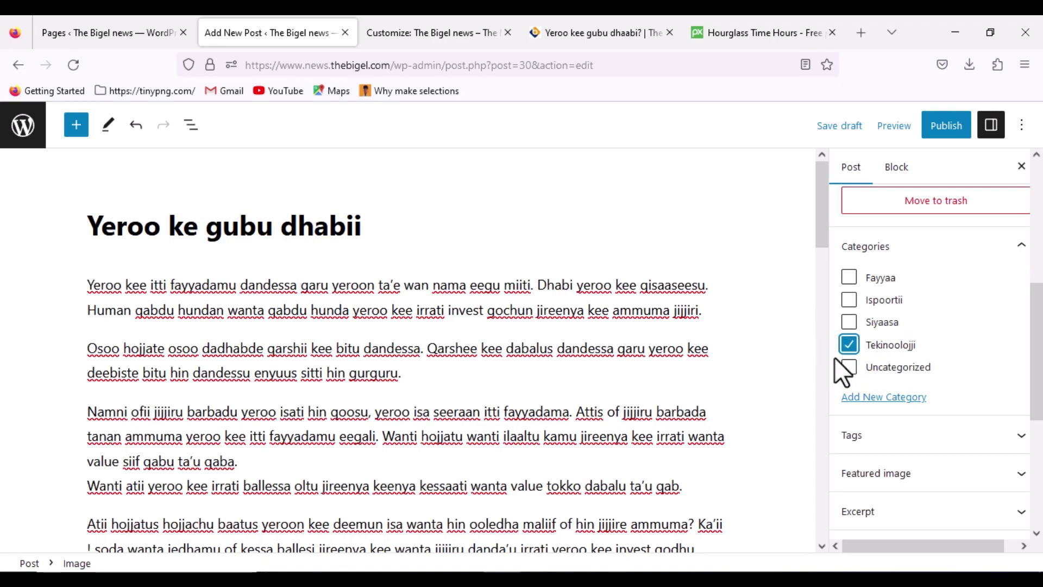
scroll(918, 335, "down", 3)
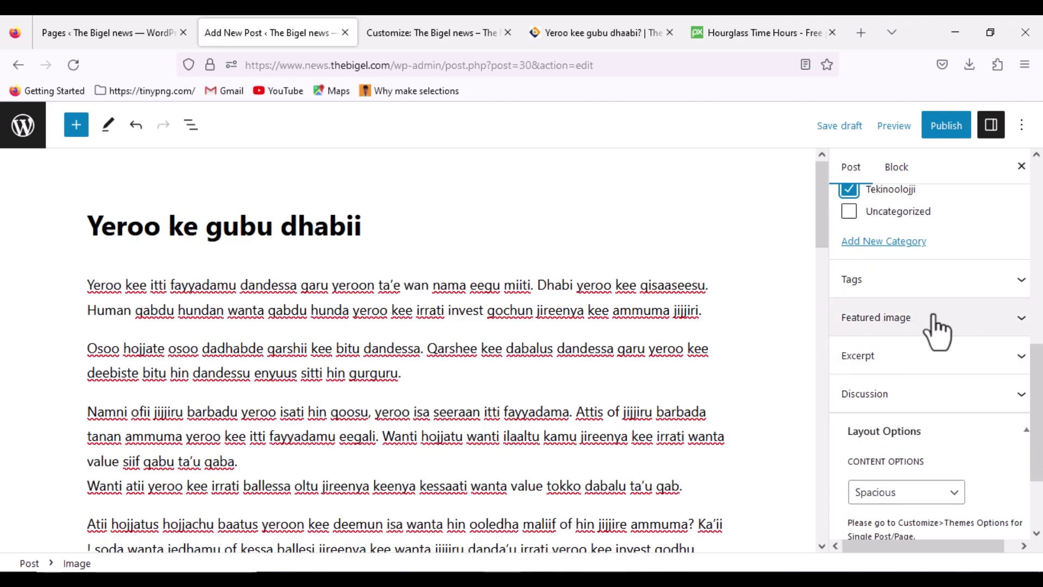
Step: Upload clock-gb8e8d4378_1920(2).jpg and set it as the post's featured image
left_click(933, 320)
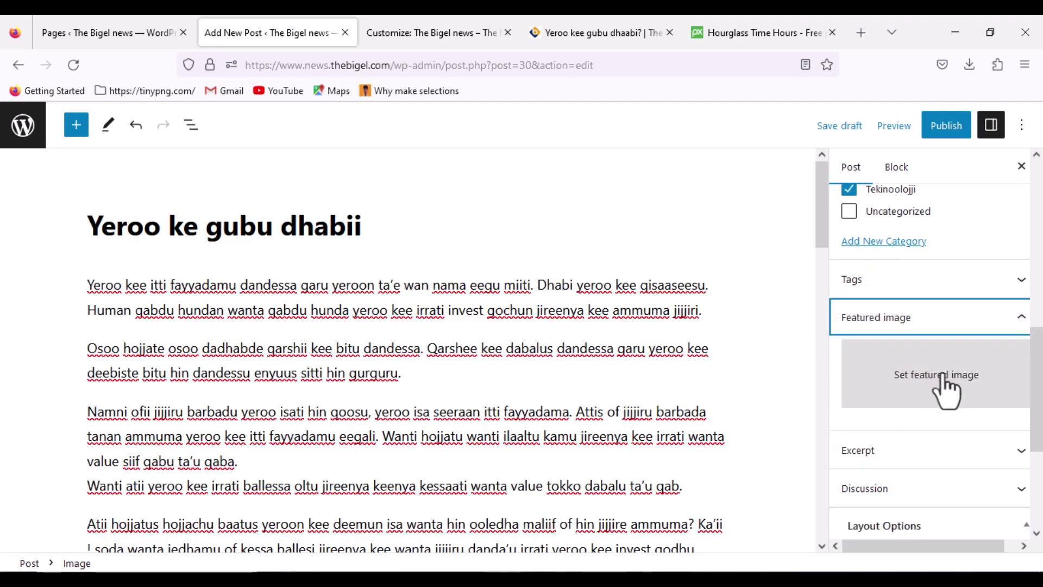
left_click(926, 403)
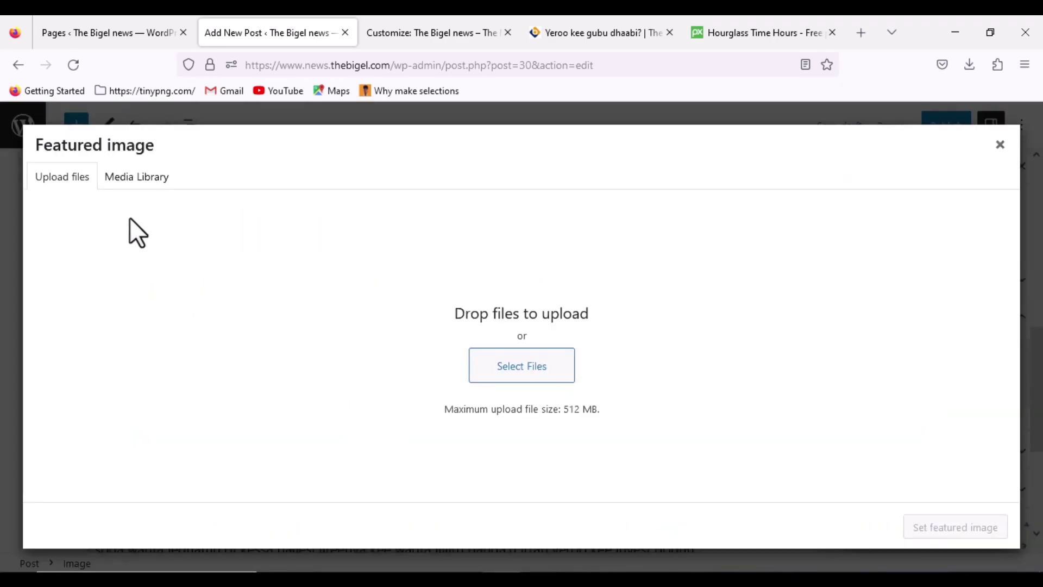
left_click(509, 365)
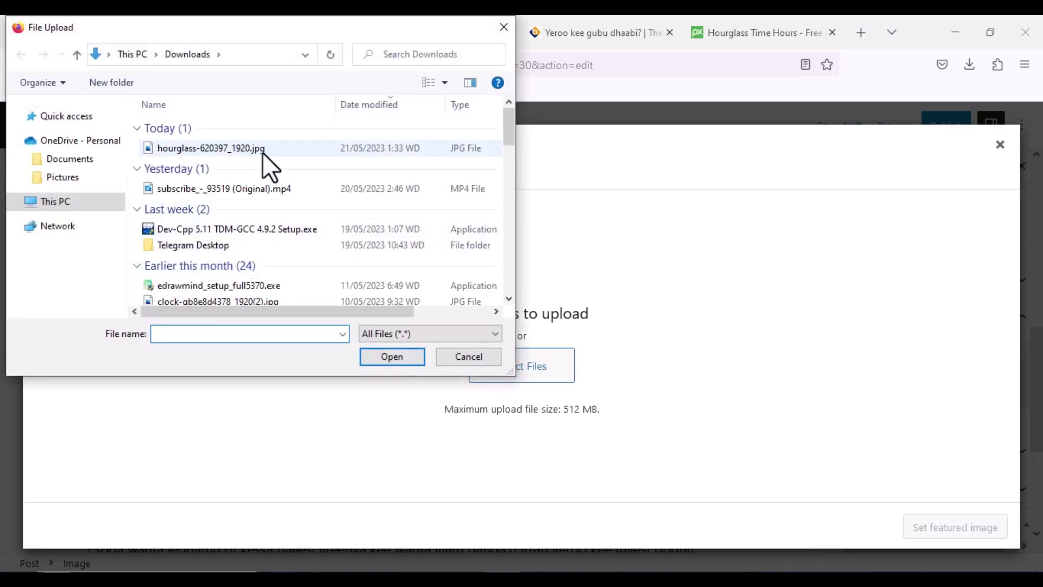
left_click(218, 299)
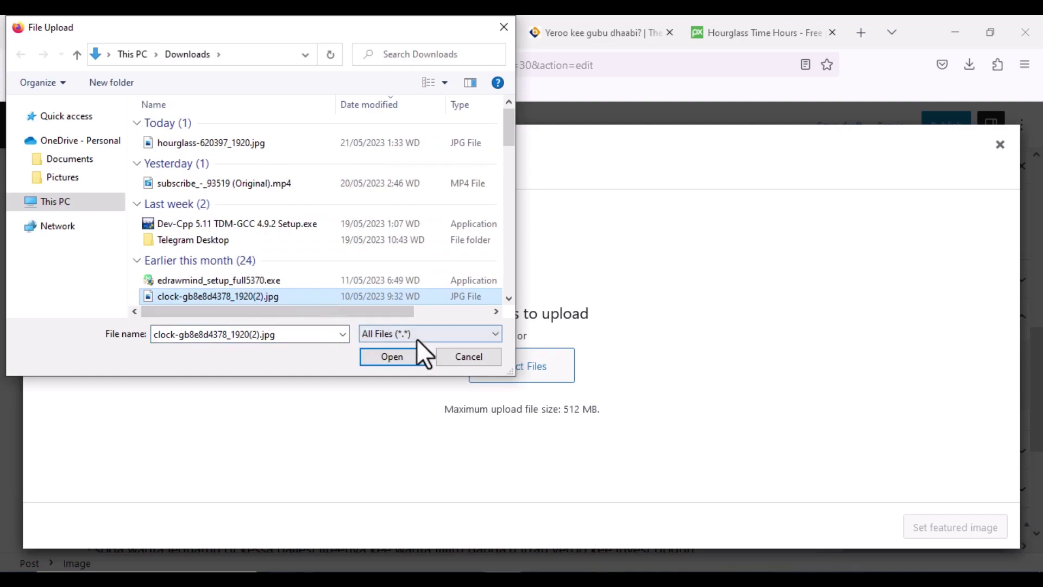
left_click(391, 356)
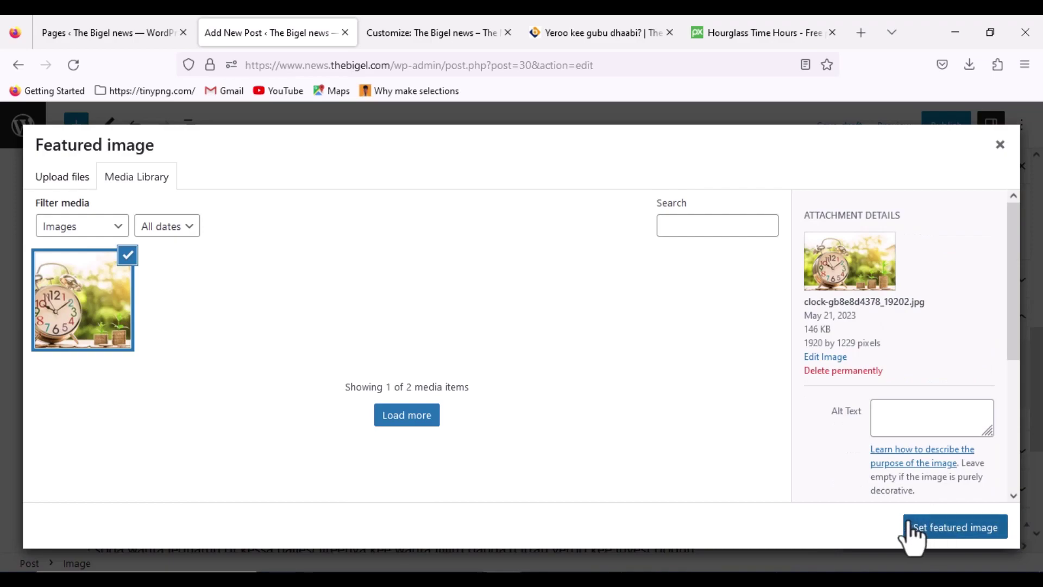
left_click(954, 527)
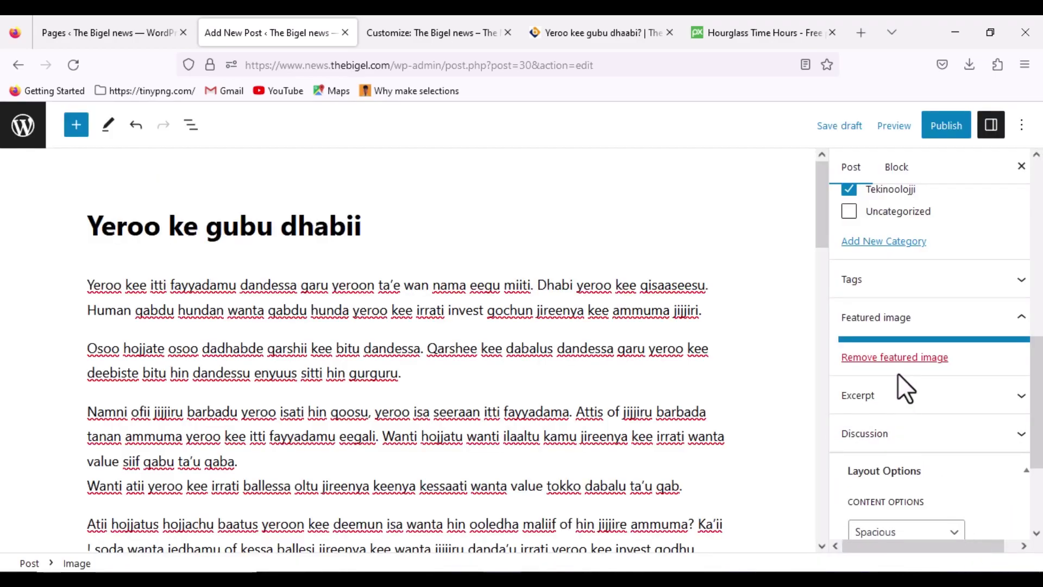
scroll(902, 391, "up", 5)
scroll(897, 372, "down", 10)
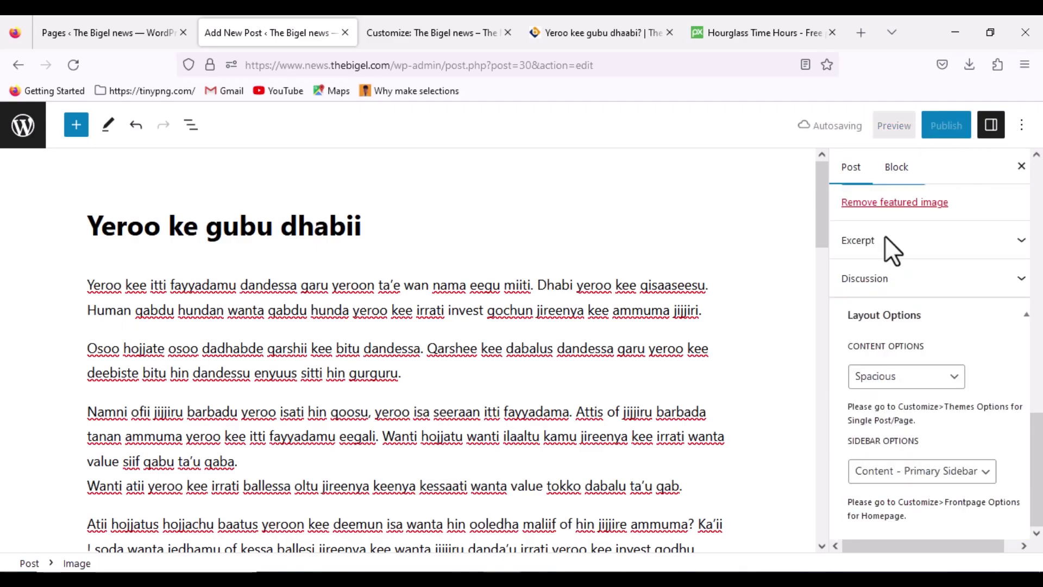
scroll(553, 429, "down", 10)
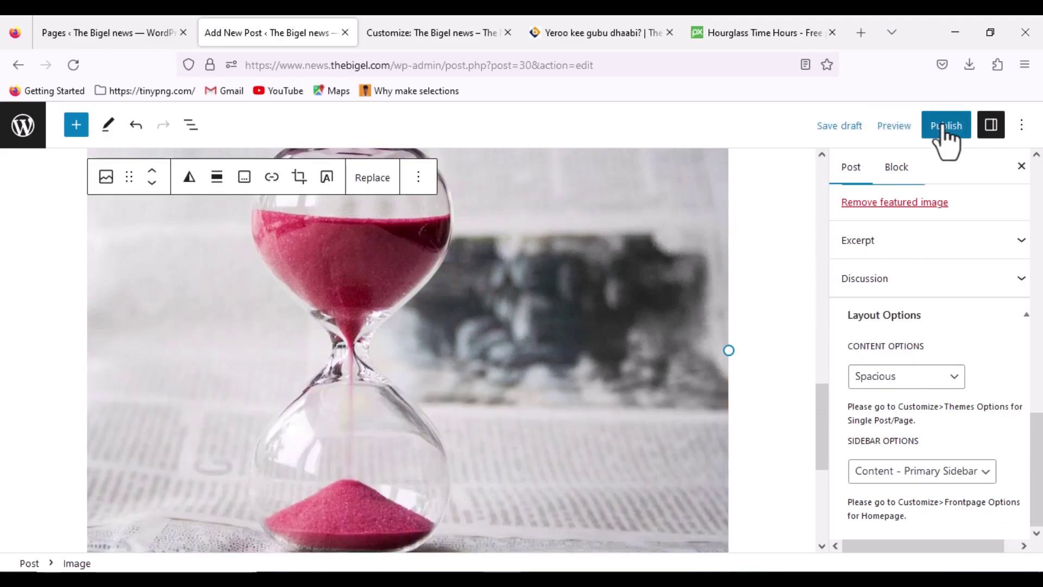
Step: Publish 'Yeroo ke gubu dhabii', confirming in the pre-publish panel, and view the live post
left_click(946, 130)
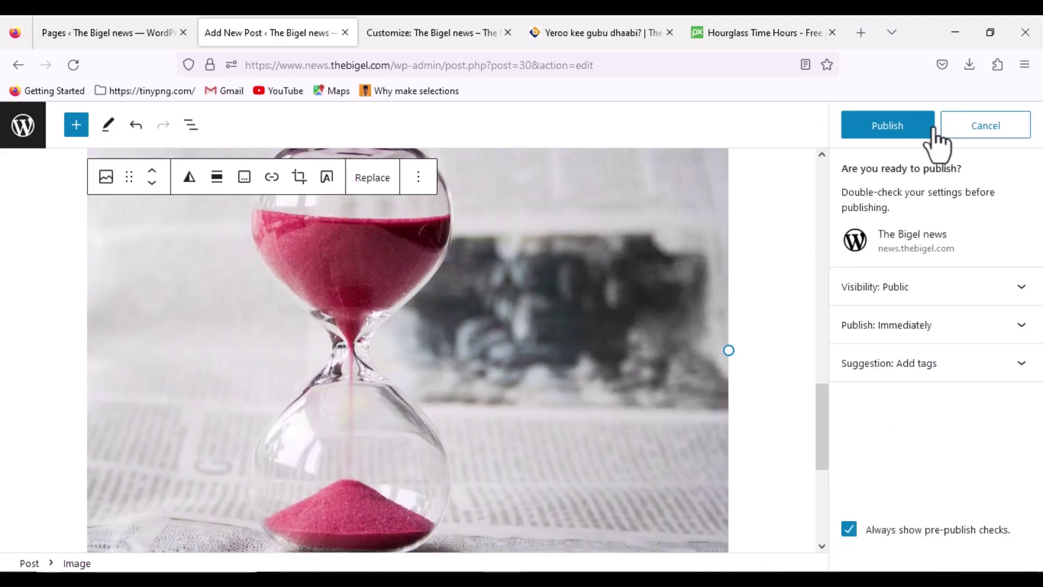
left_click(916, 142)
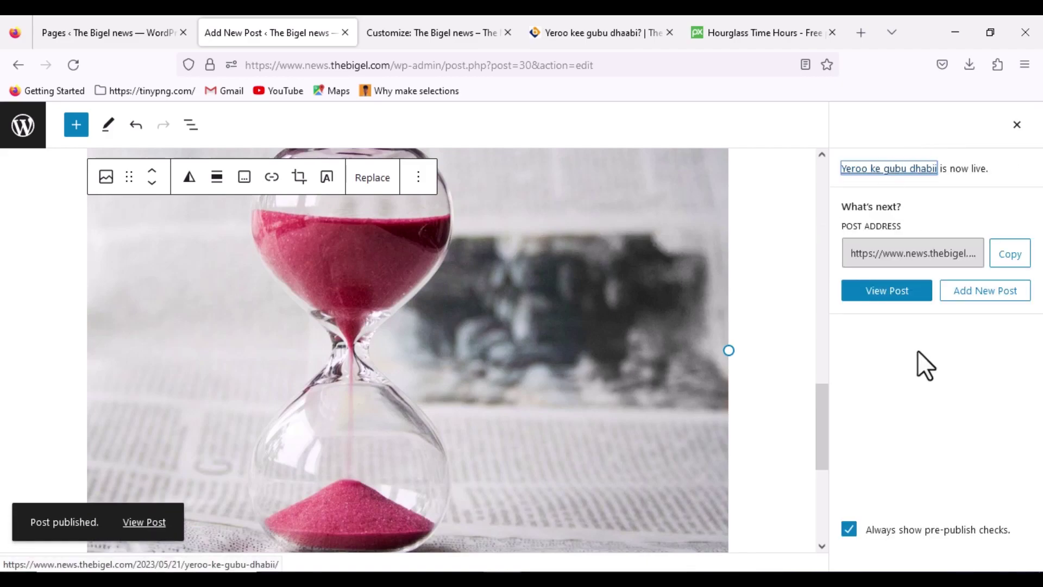
left_click(880, 290)
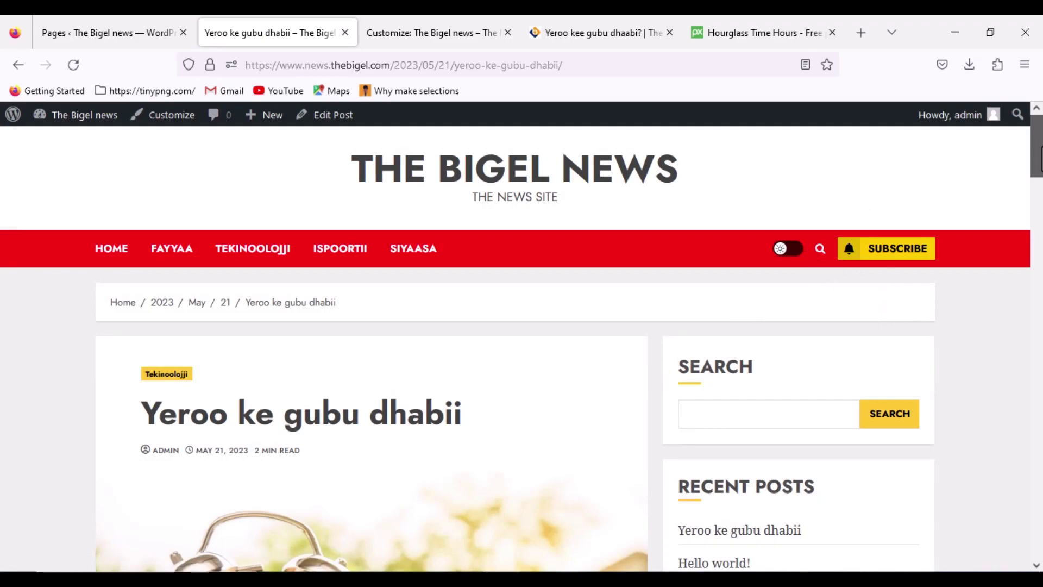
Step: Scroll through the article's clock and hourglass images, then return to the HOME page
scroll(1037, 163, "down", 5)
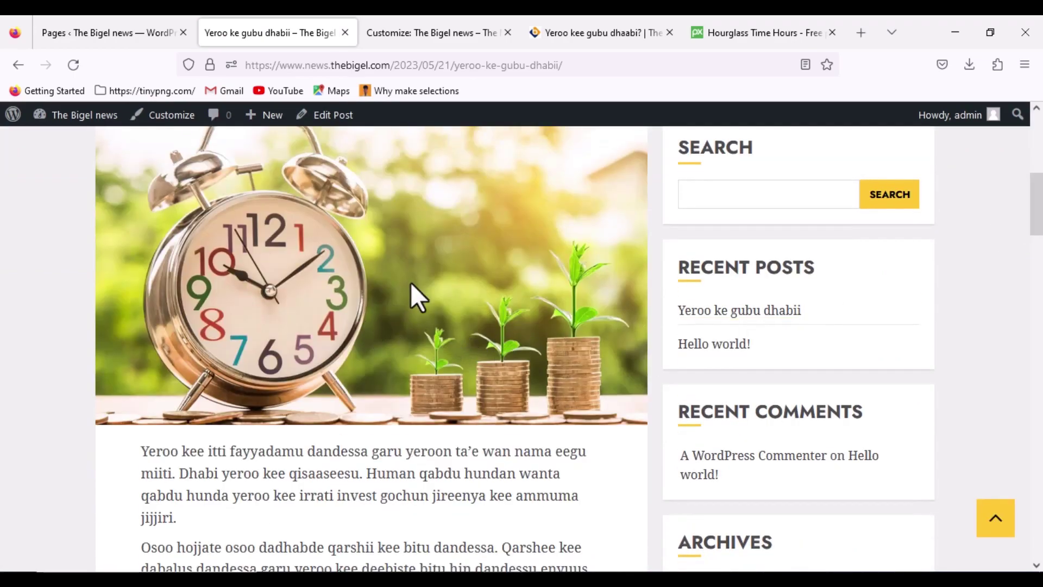
scroll(505, 351, "down", 10)
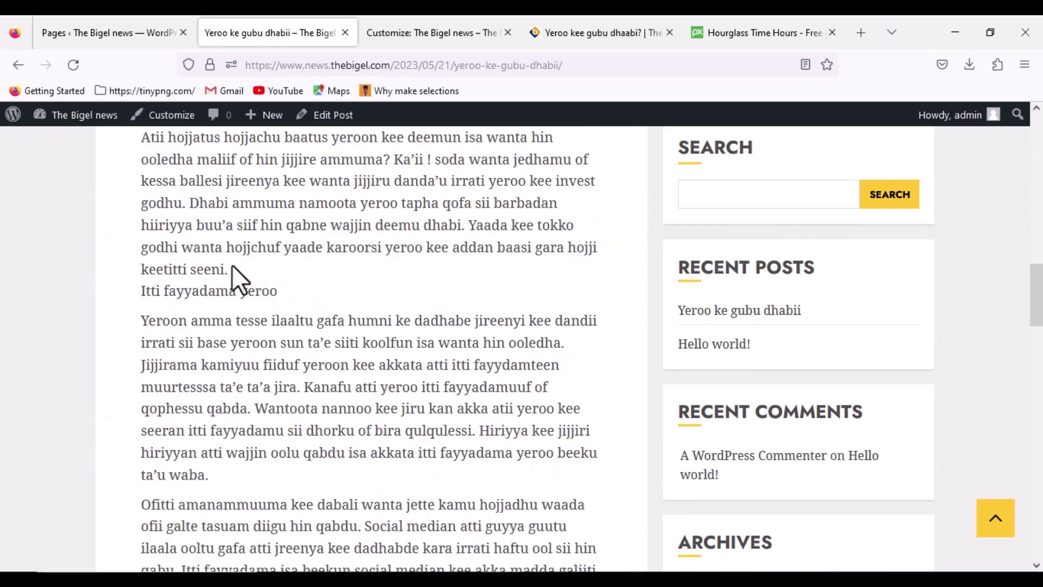
scroll(232, 265, "down", 15)
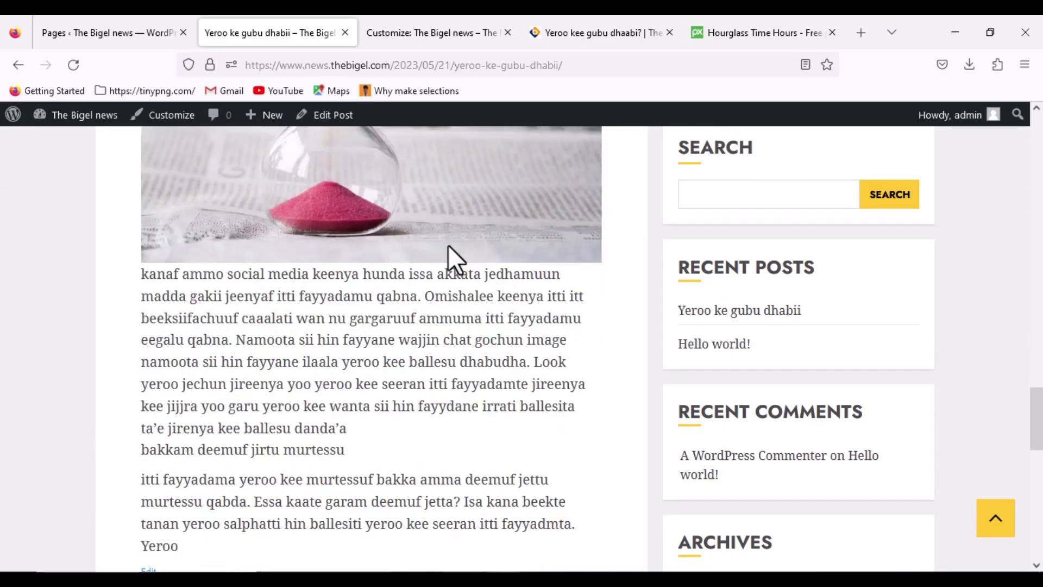
scroll(449, 248, "down", 12)
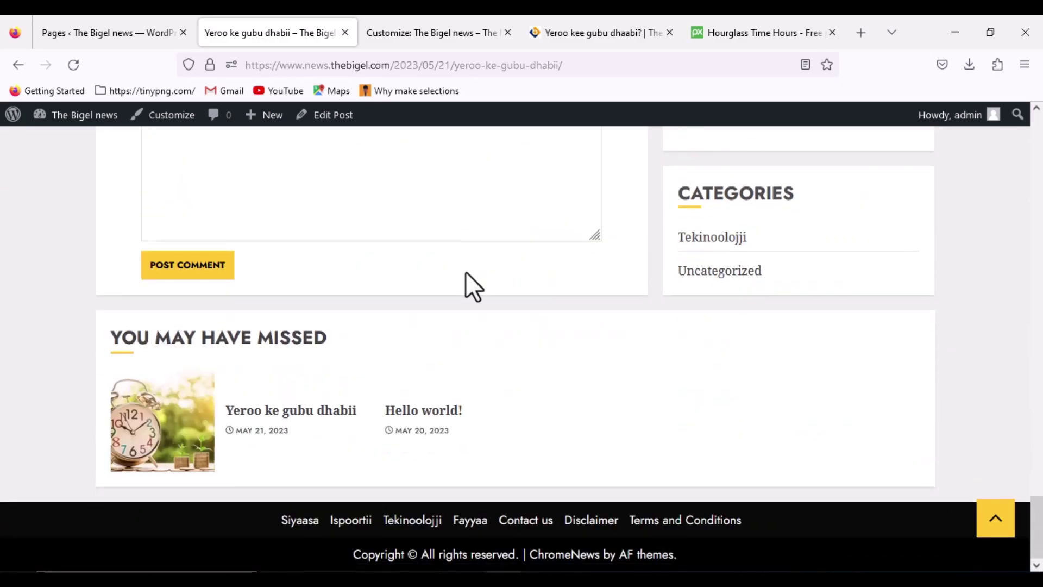
scroll(673, 313, "up", 15)
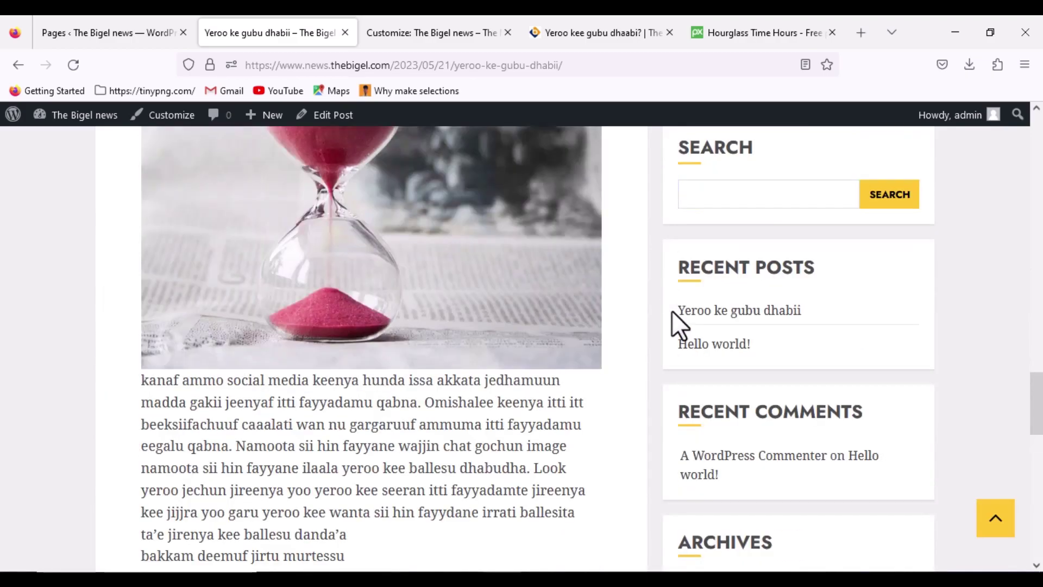
scroll(671, 311, "up", 10)
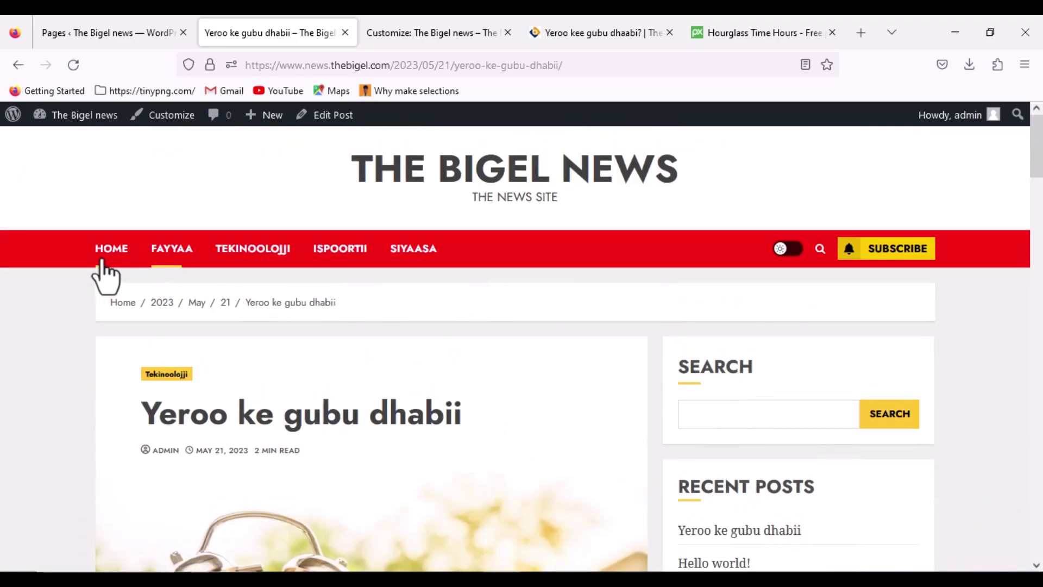
left_click(101, 256)
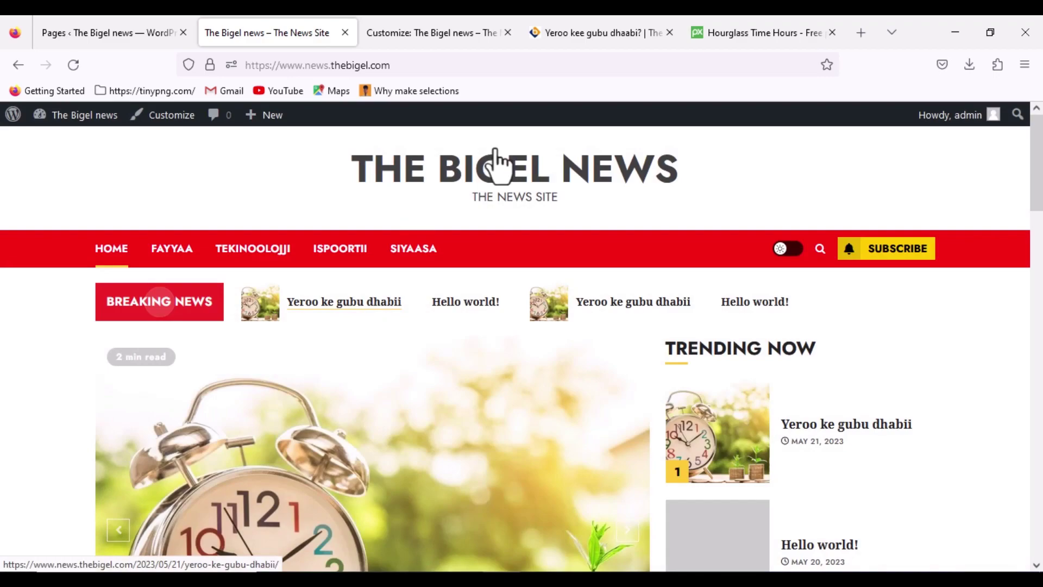
Step: Scroll down the updated homepage, jump back to the top, and return to the Customizer's Footer menu
scroll(889, 287, "down", 6)
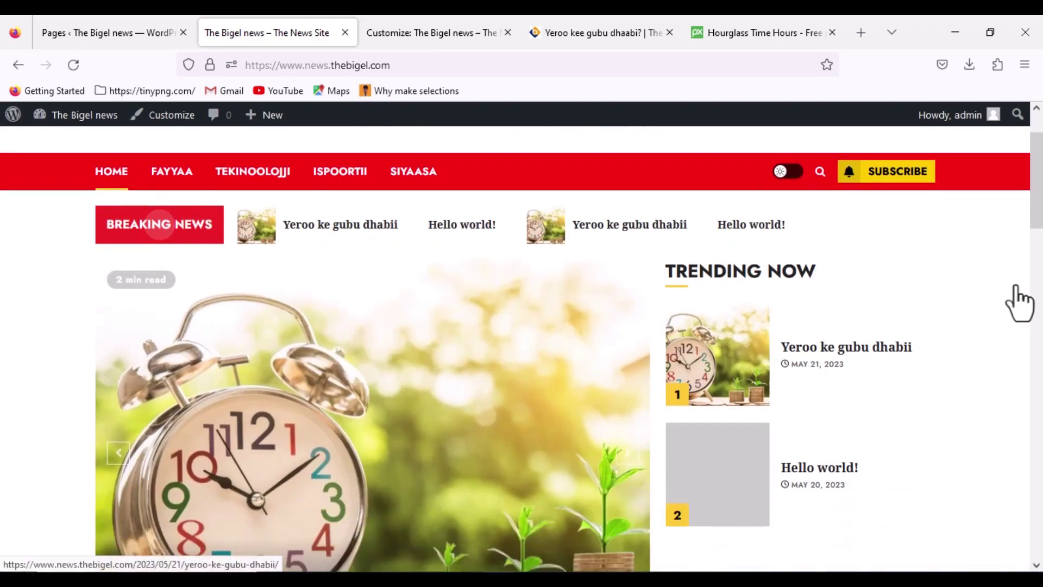
scroll(860, 242, "down", 3)
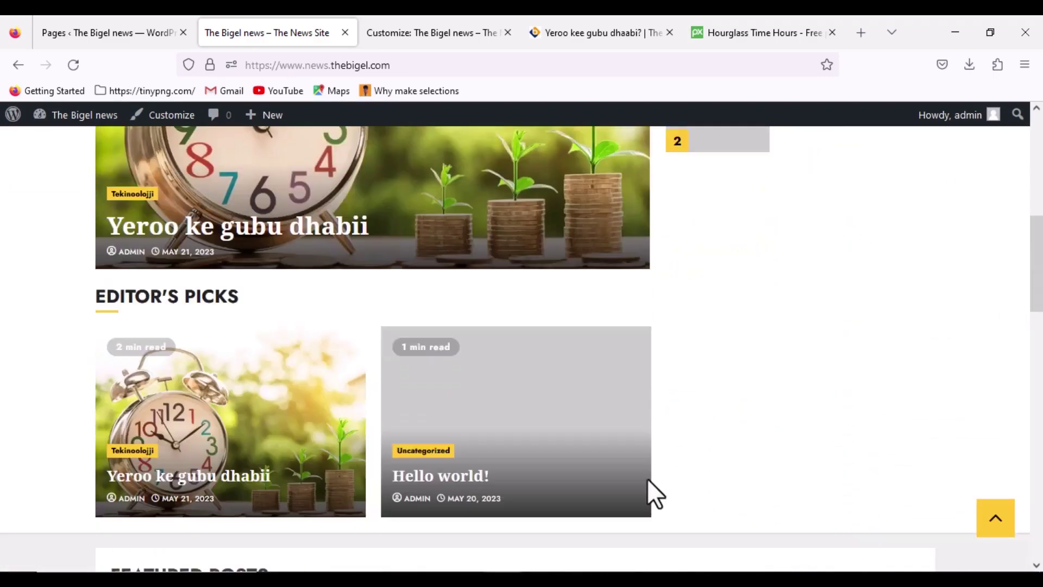
scroll(668, 342, "down", 15)
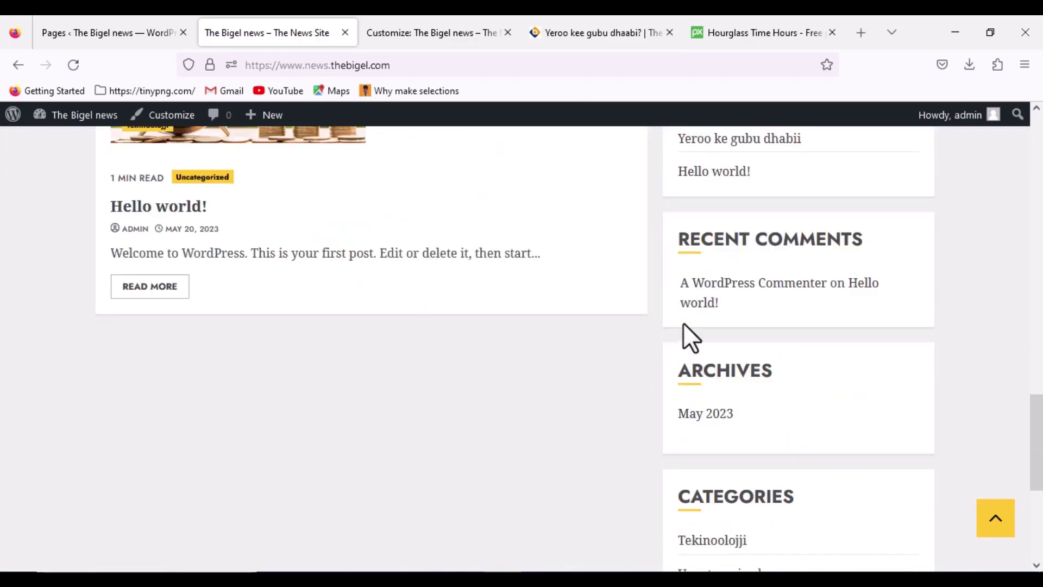
scroll(683, 323, "down", 6)
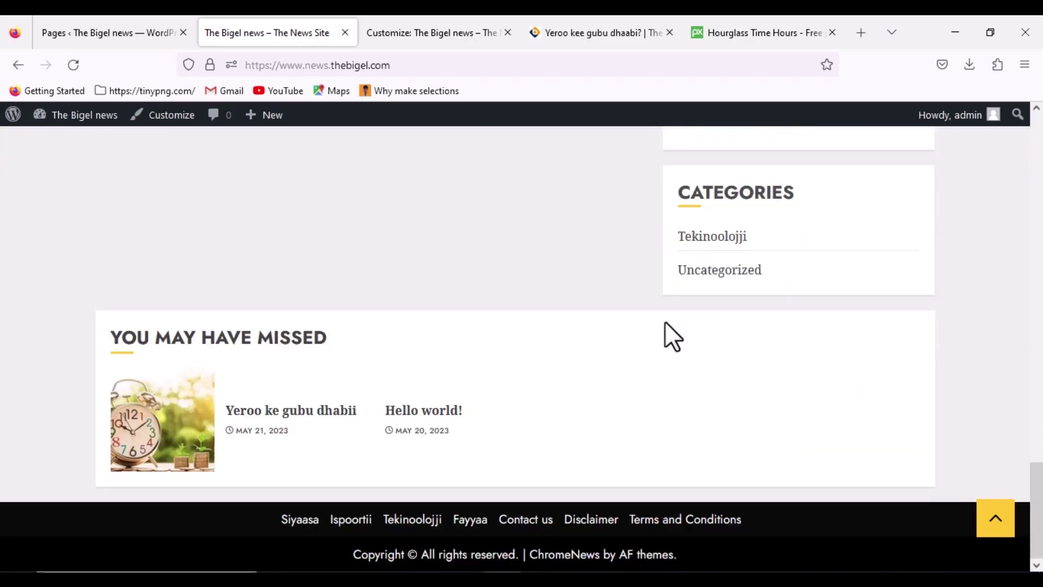
left_click(994, 519)
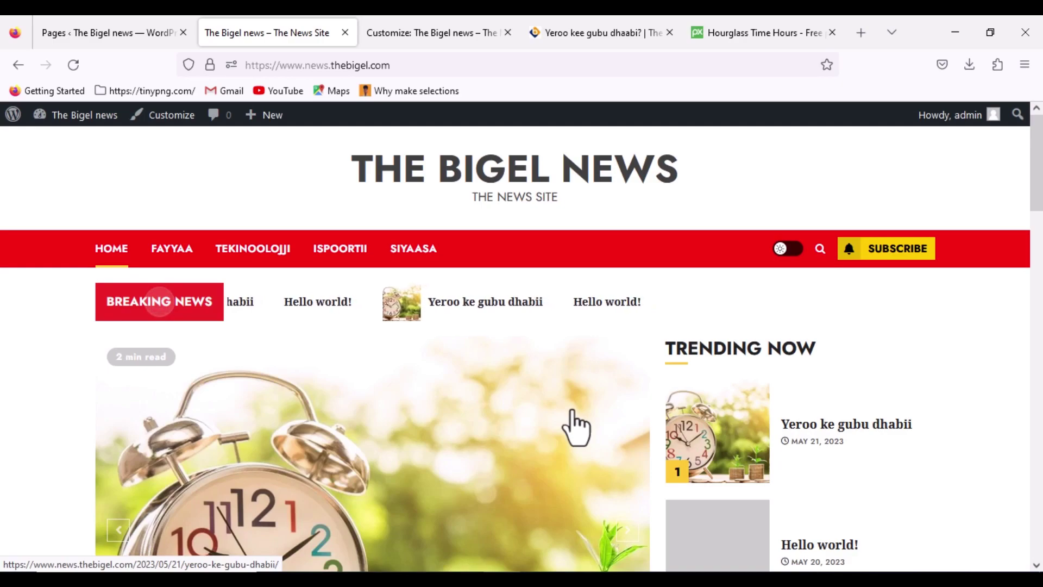
left_click(435, 27)
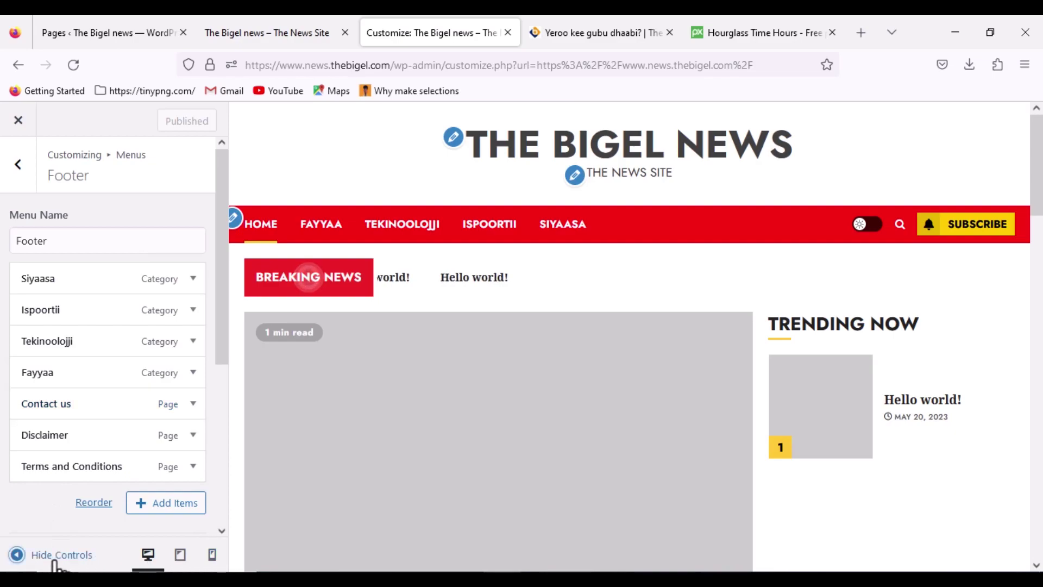
Step: Preview the site at mobile size, check the footer, toggle the hamburger menu, and reload the homepage
left_click(156, 560)
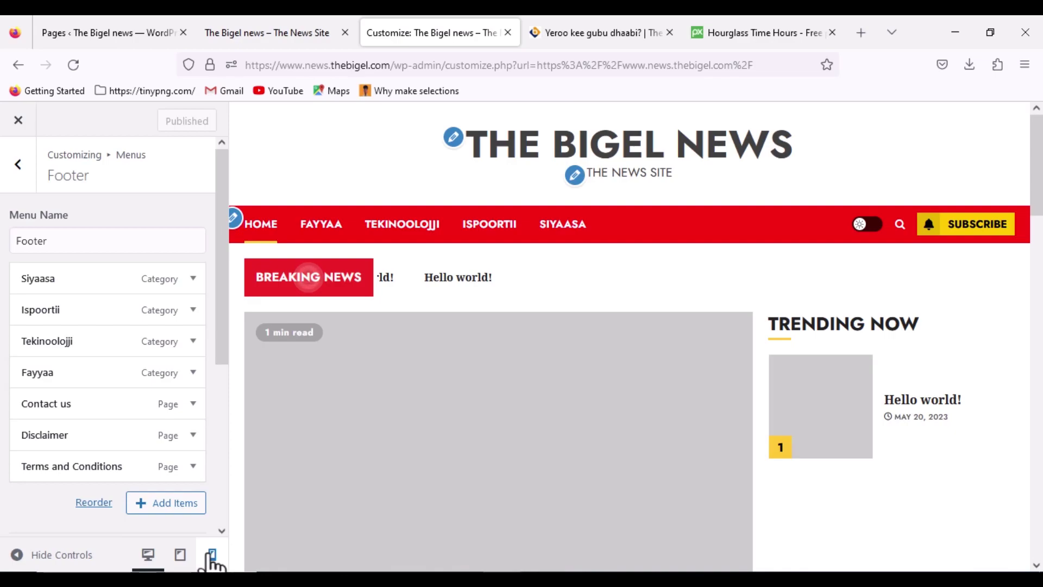
left_click(211, 554)
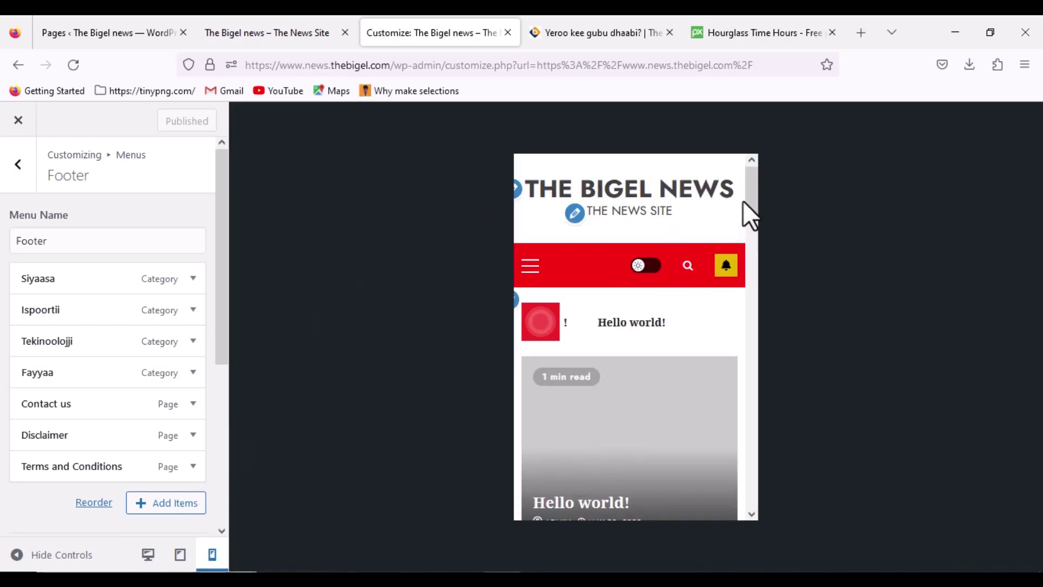
left_click_drag(751, 196, 743, 486)
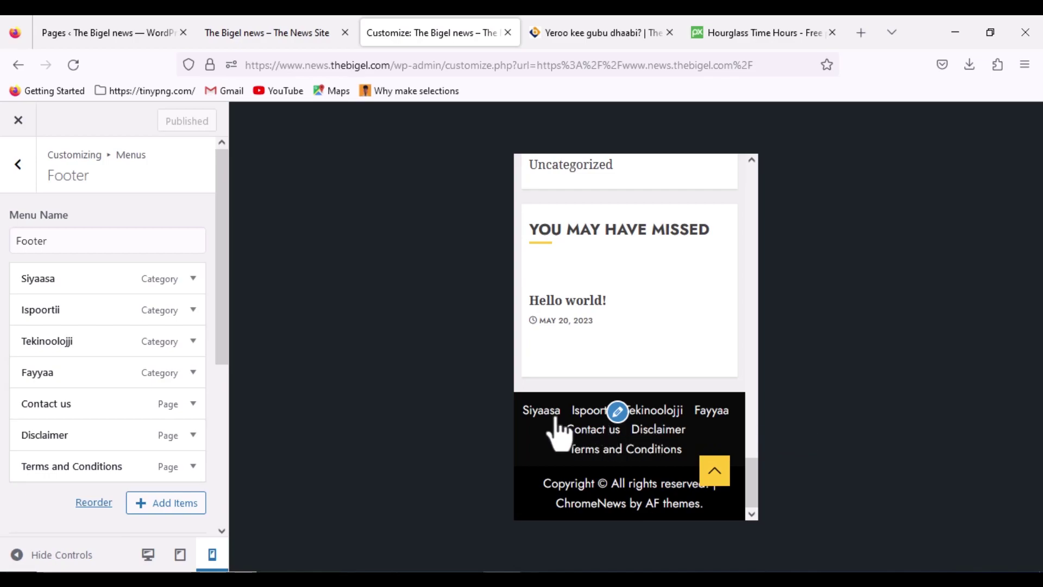
scroll(610, 441, "up", 10)
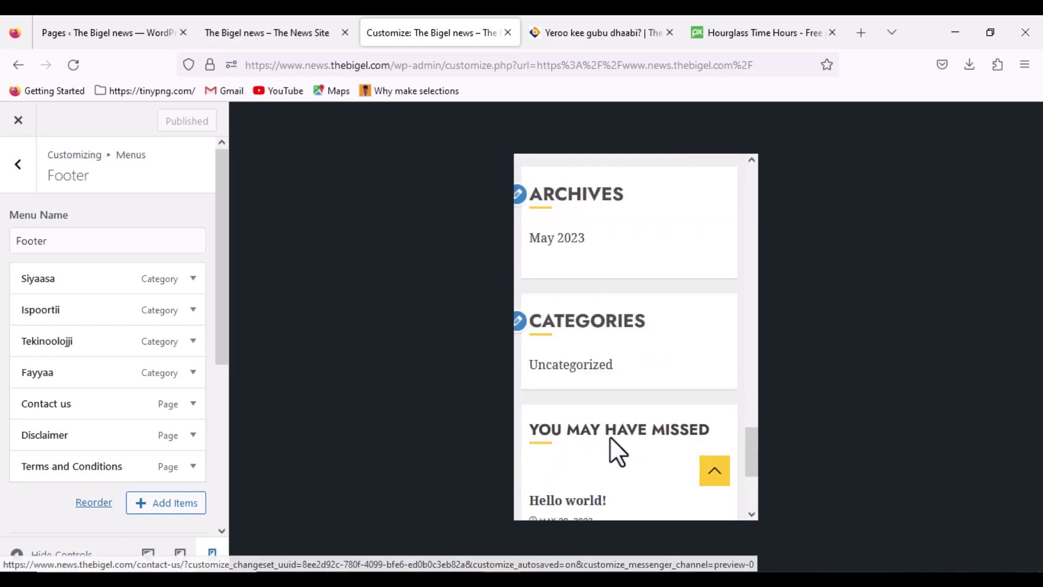
scroll(611, 437, "up", 15)
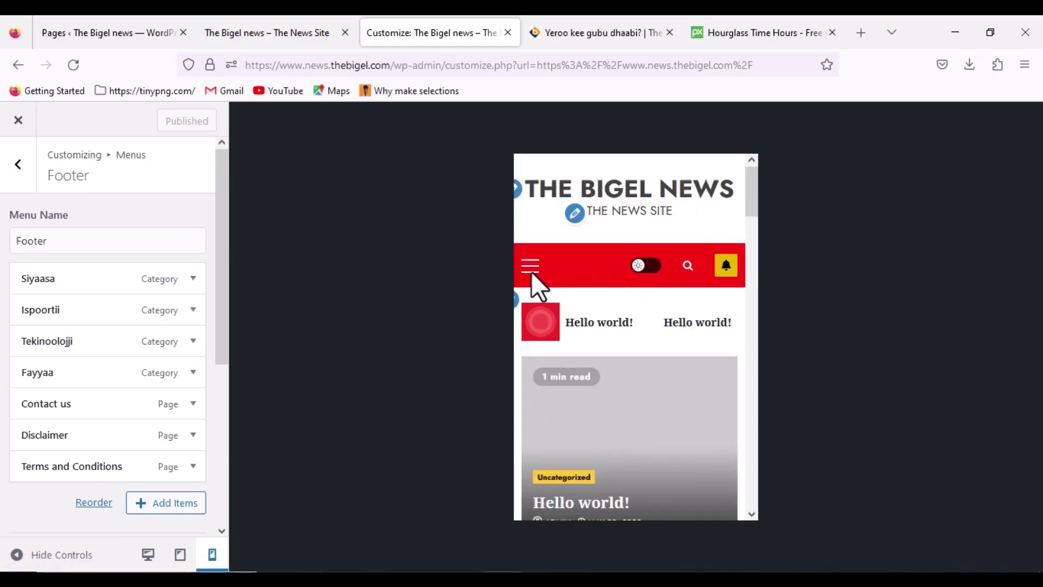
left_click(524, 275)
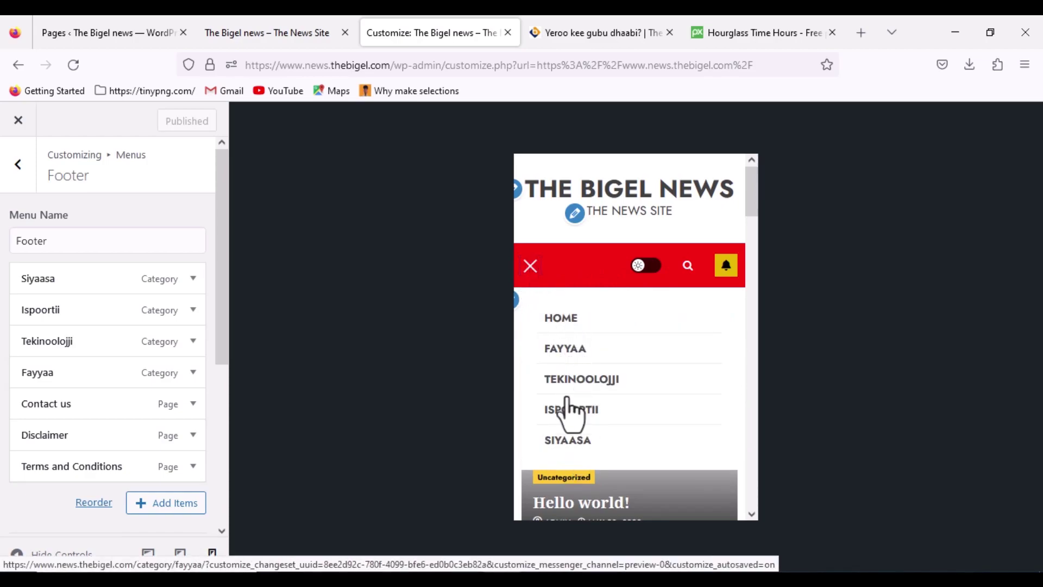
left_click(527, 274)
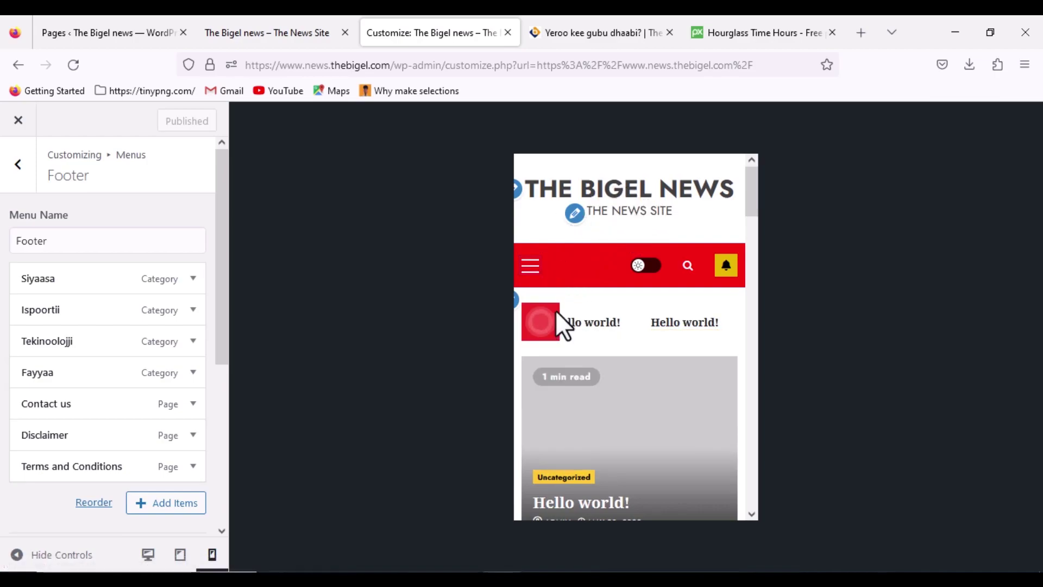
left_click(609, 199)
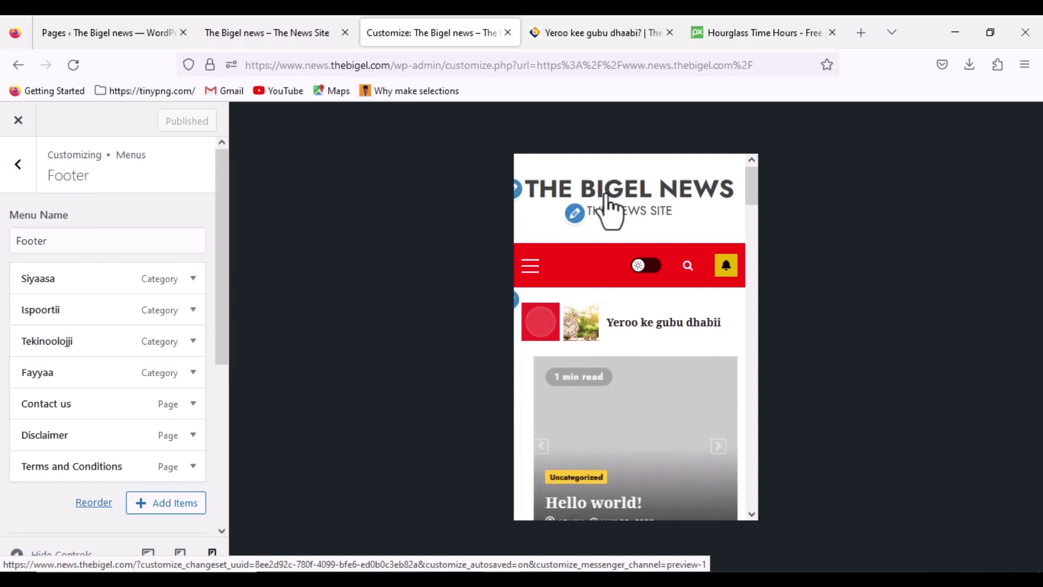
Step: Open the 'Yeroo ke gubu dhabii' article in the mobile preview and scroll through it
scroll(640, 304, "down", 5)
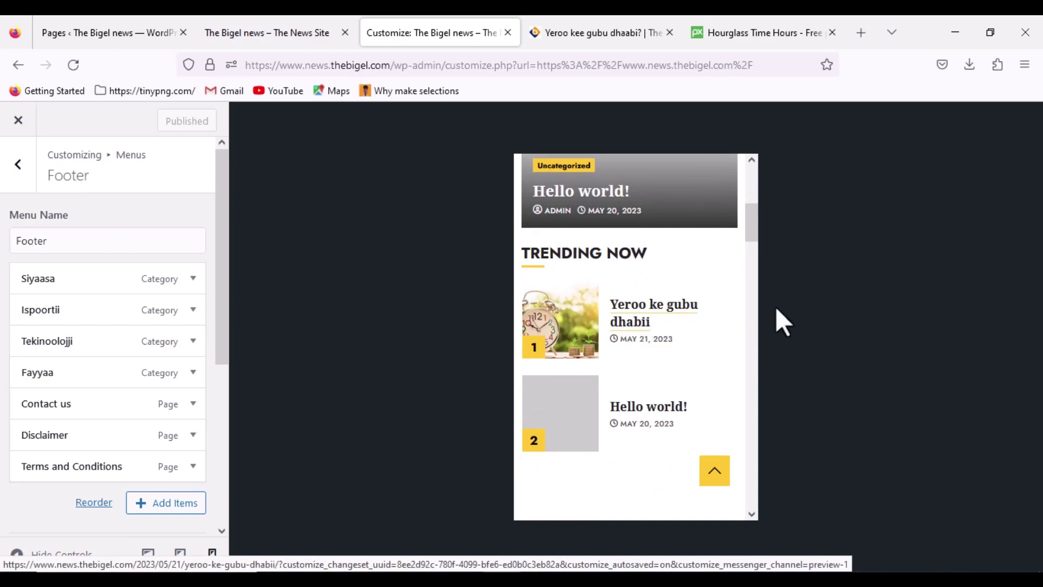
left_click(630, 322)
left_click(645, 322)
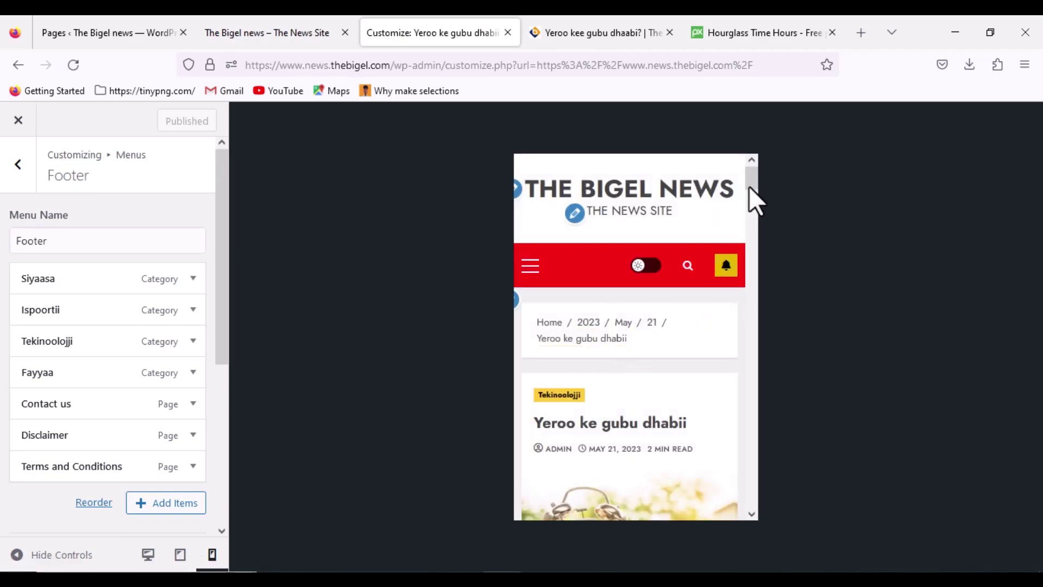
scroll(749, 207, "down", 10)
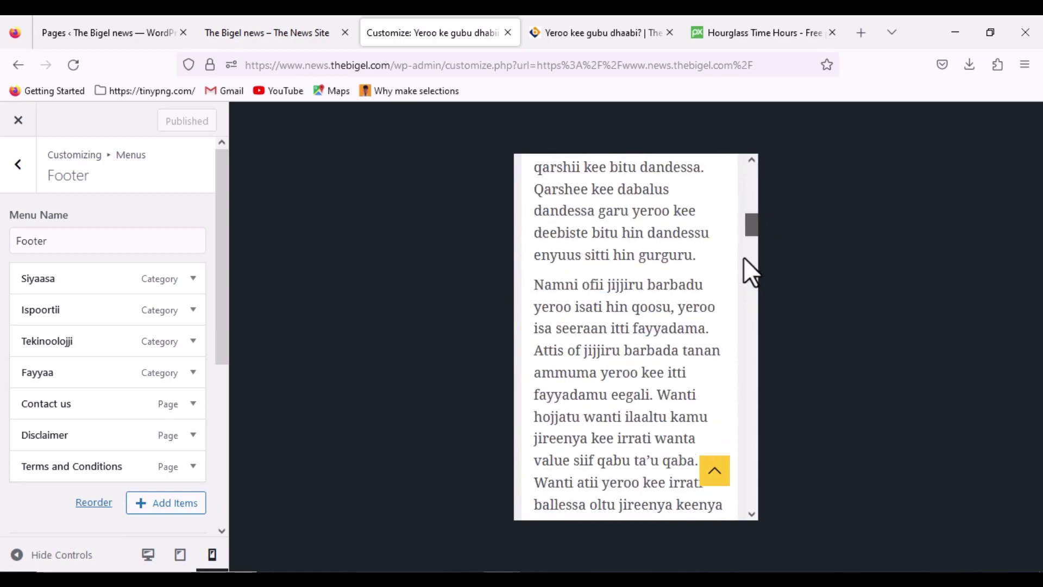
scroll(737, 275, "down", 10)
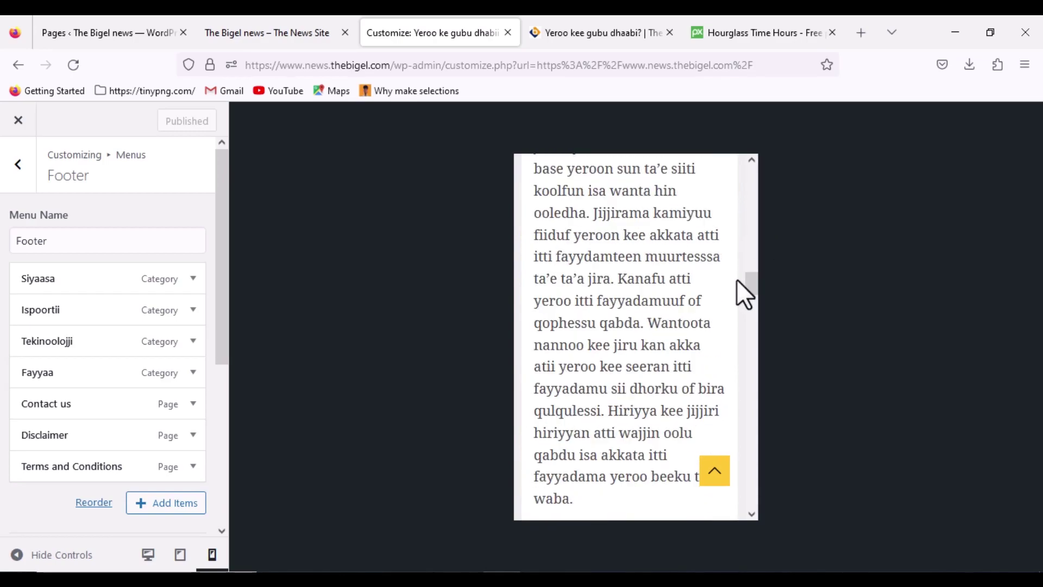
scroll(737, 279, "down", 10)
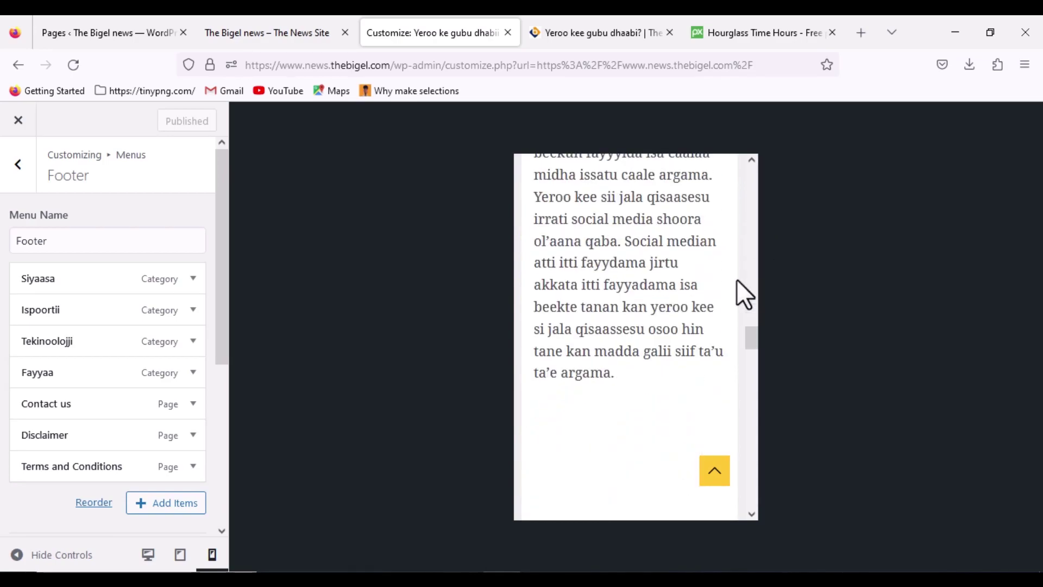
scroll(737, 279, "down", 2)
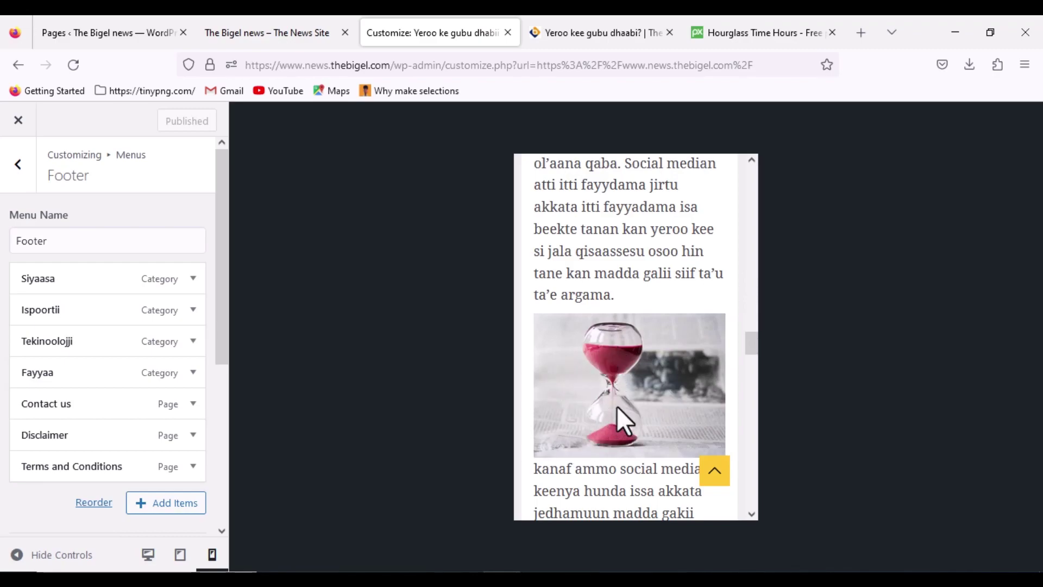
scroll(637, 405, "down", 6)
scroll(640, 399, "down", 5)
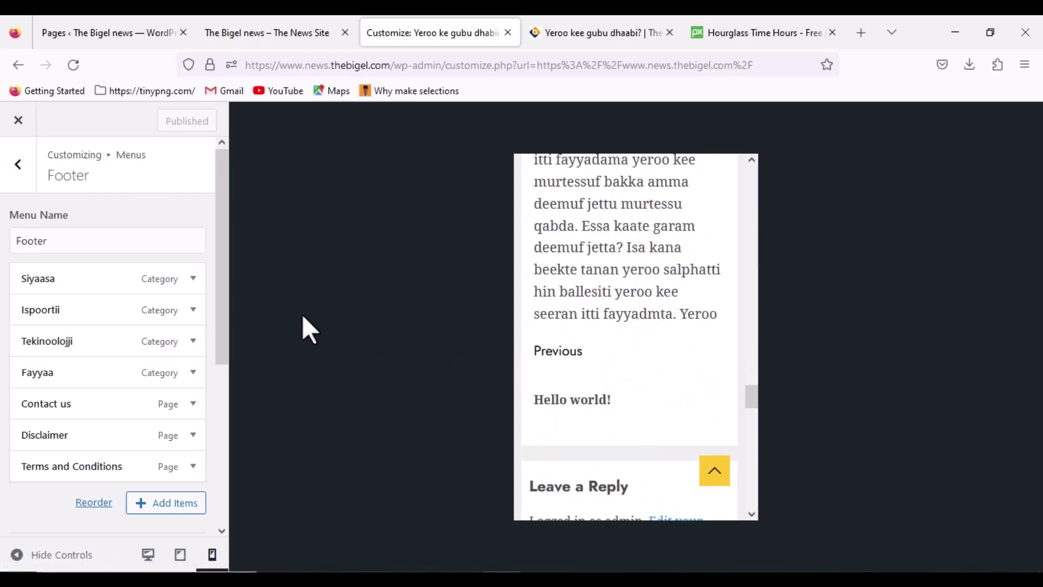
Step: Switch the preview to tablet width and open then close the navigation menu
left_click(181, 557)
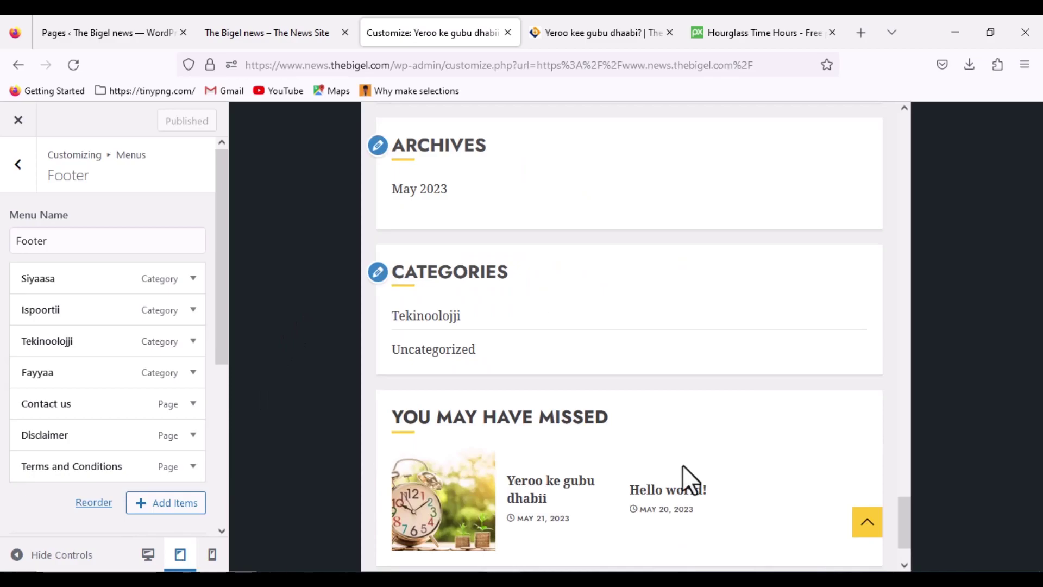
scroll(683, 465, "up", 15)
scroll(686, 466, "up", 10)
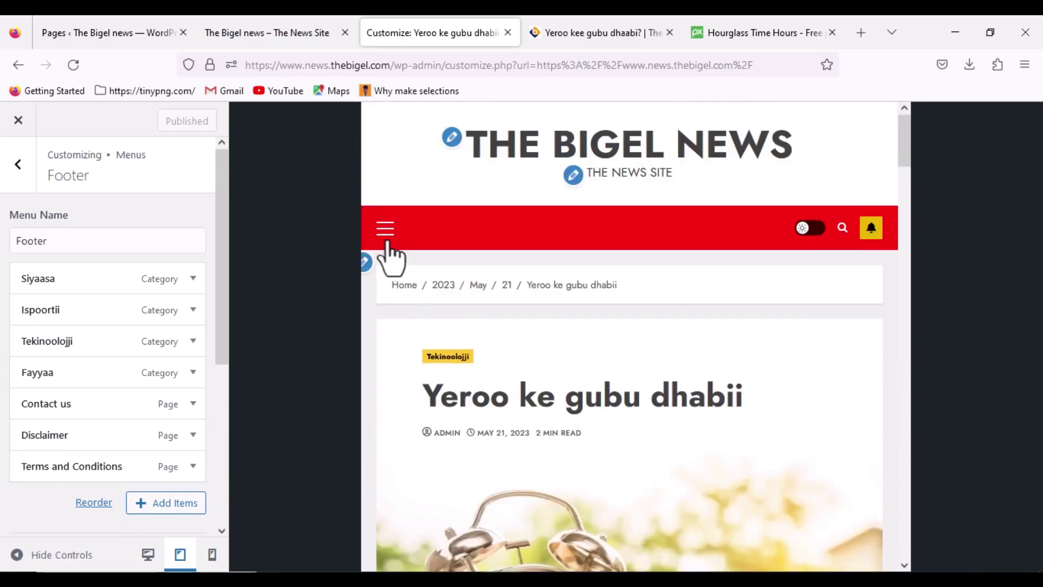
left_click(386, 232)
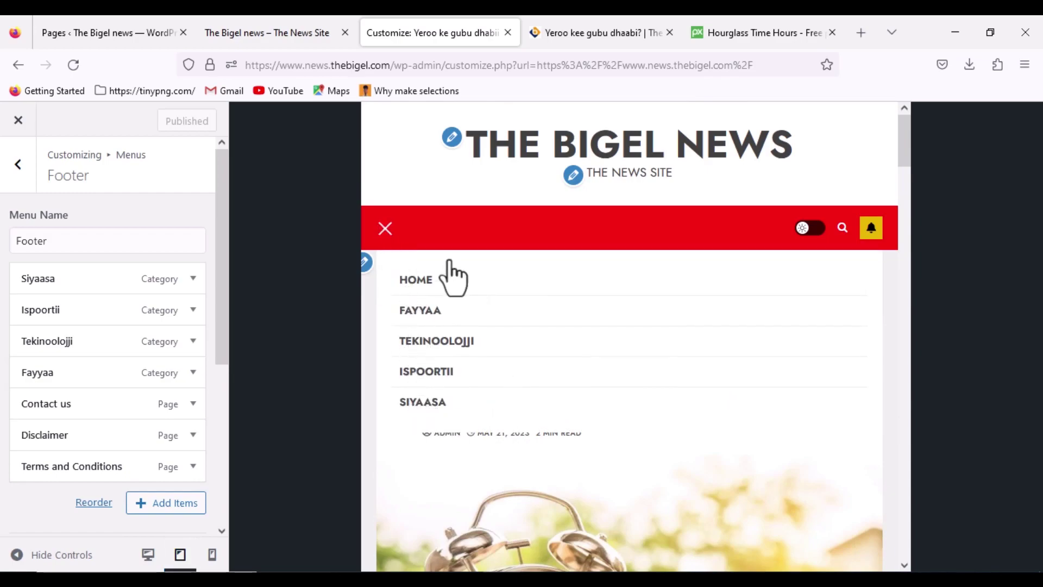
left_click(385, 229)
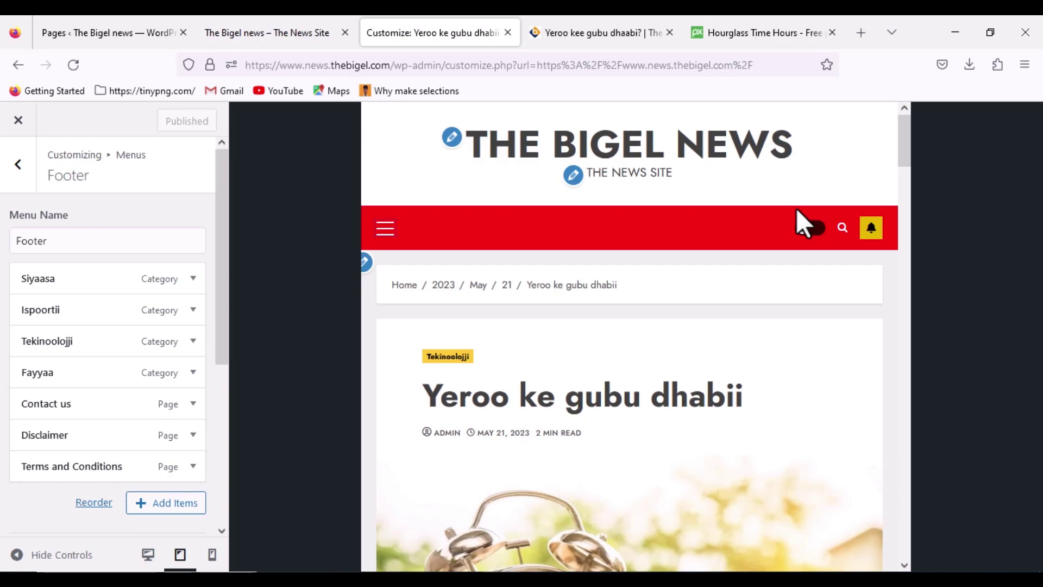
Step: Select the post title 'Yeroo ke gubu dhabii', then open and dismiss the Firefox application menu
left_click_drag(426, 408, 768, 408)
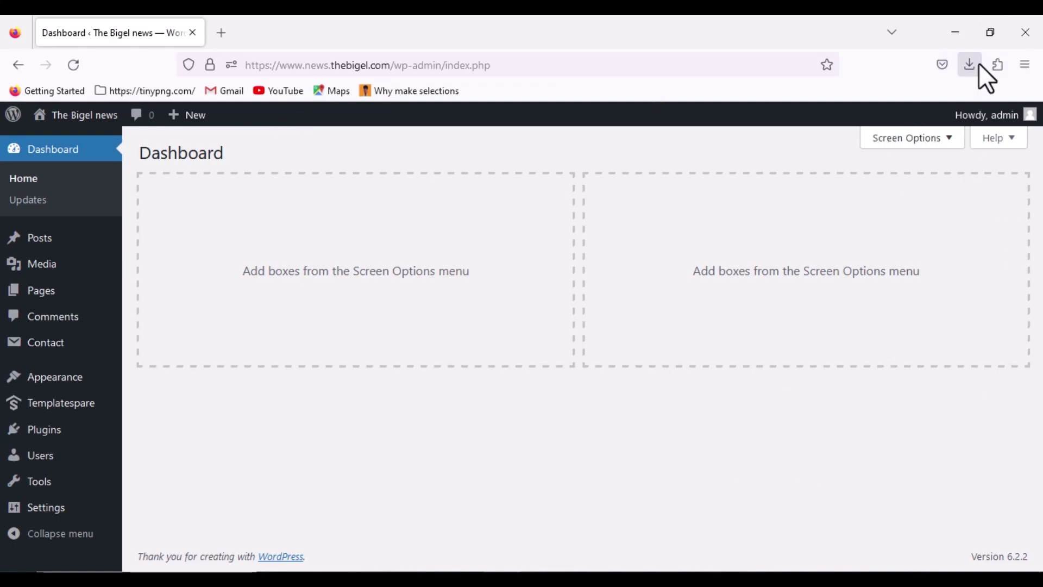
left_click(1025, 65)
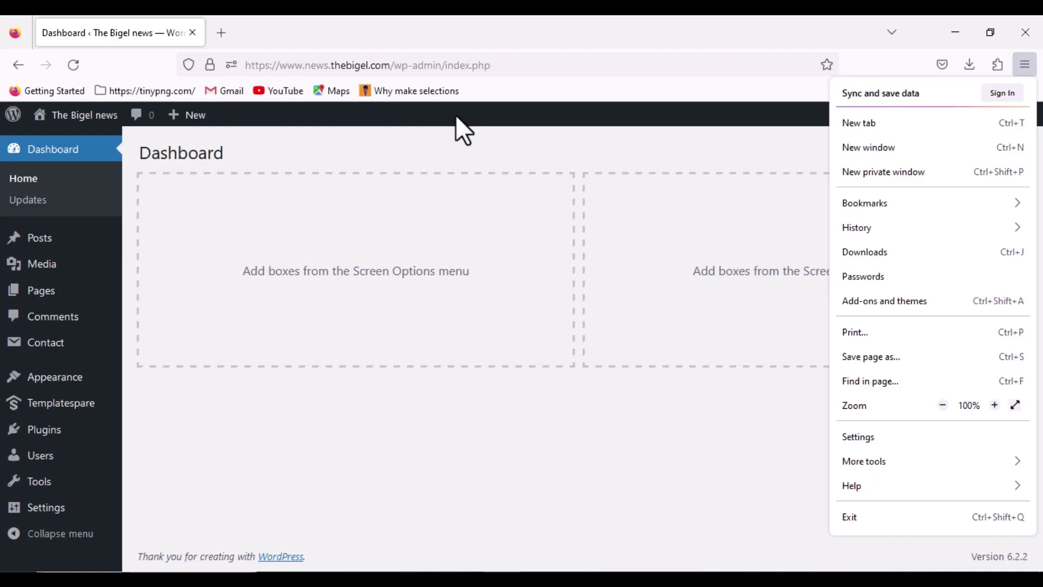
left_click(392, 155)
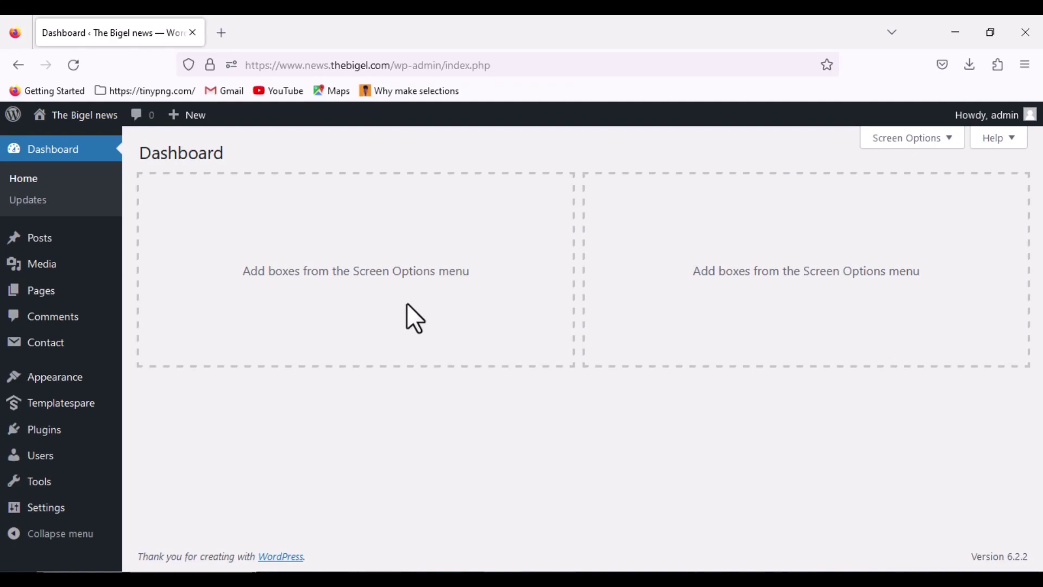
Step: Search Add New plugins for 'seo', then install and activate Yoast SEO
mouse_move(36, 435)
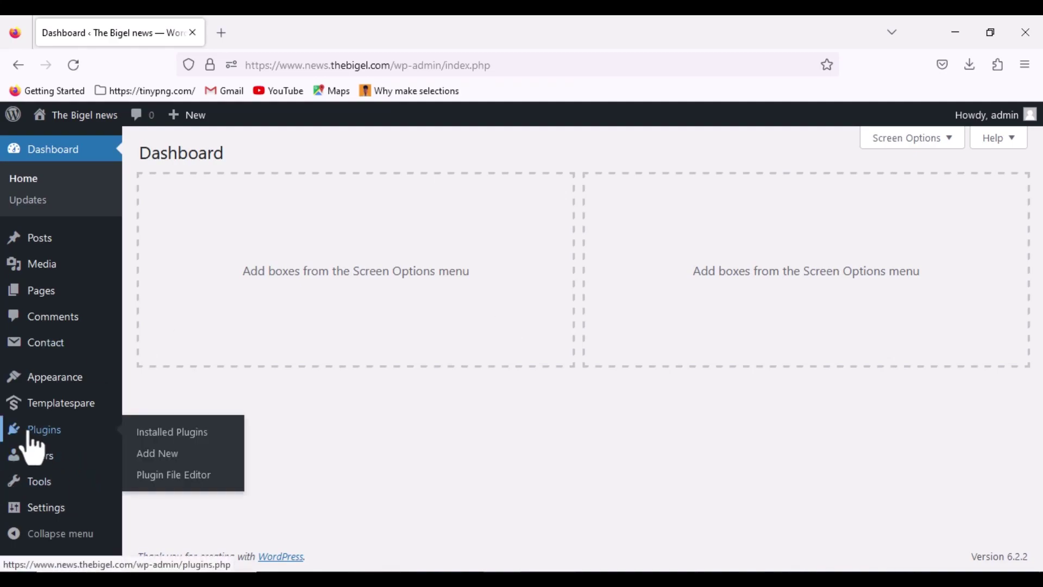
left_click(158, 455)
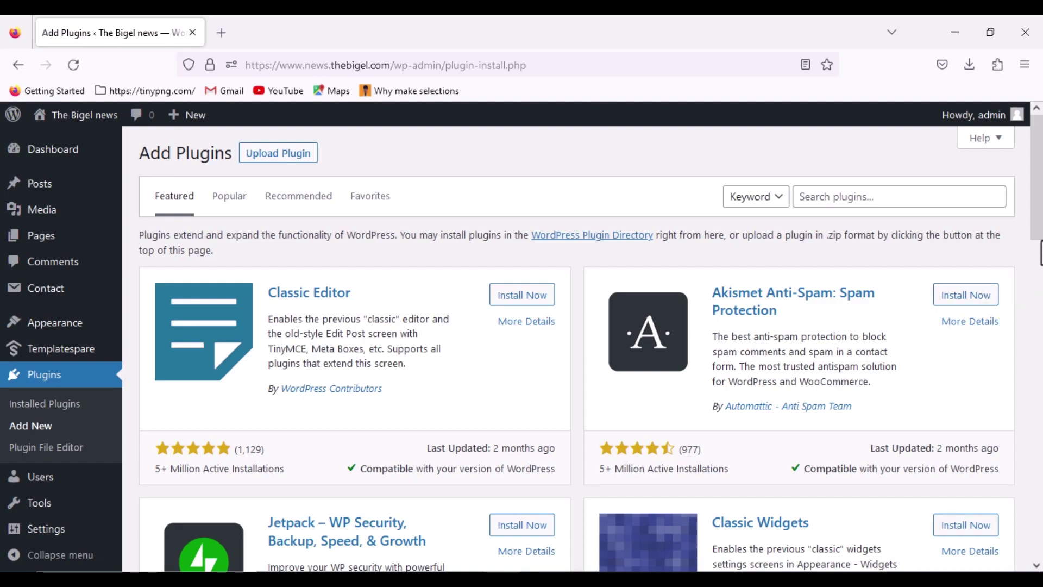
left_click(850, 200)
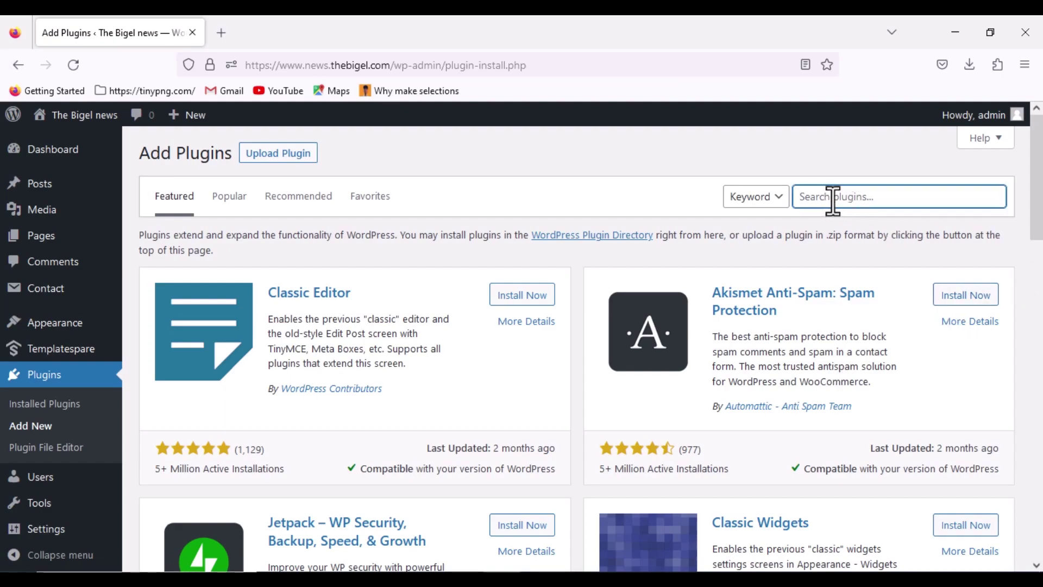
type("seo")
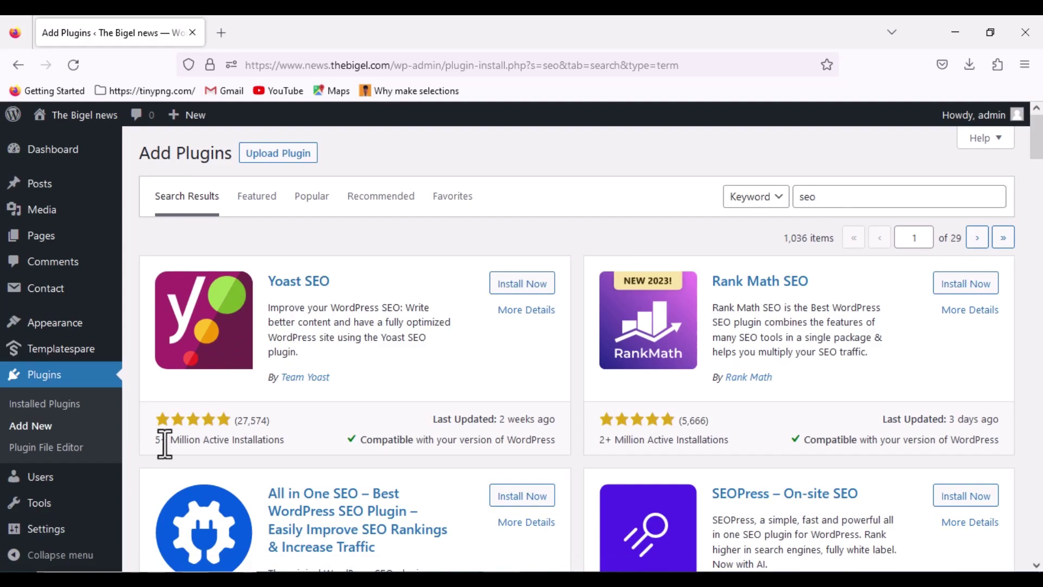
left_click_drag(164, 442, 200, 439)
left_click(540, 286)
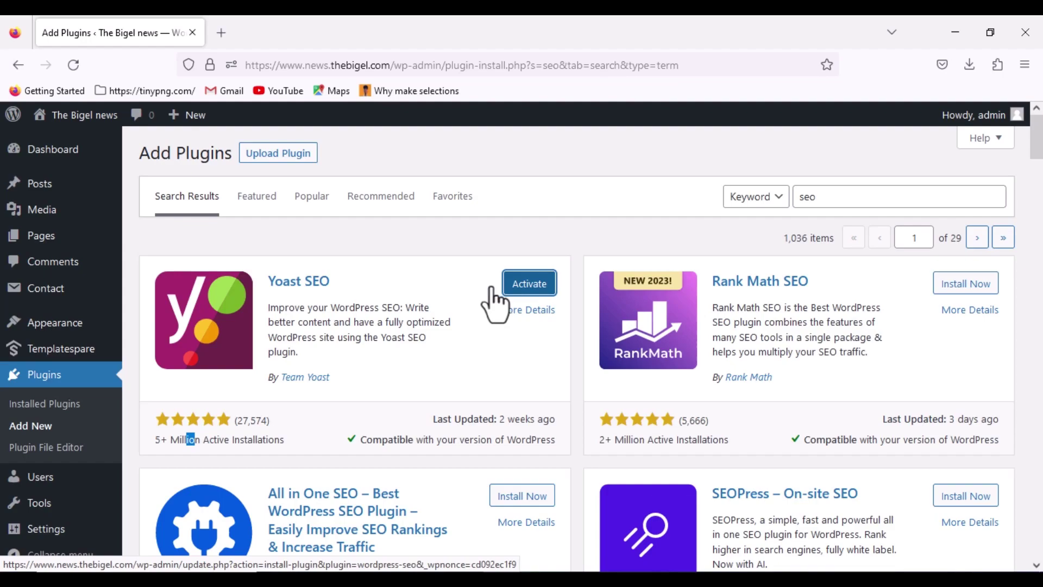
left_click(528, 288)
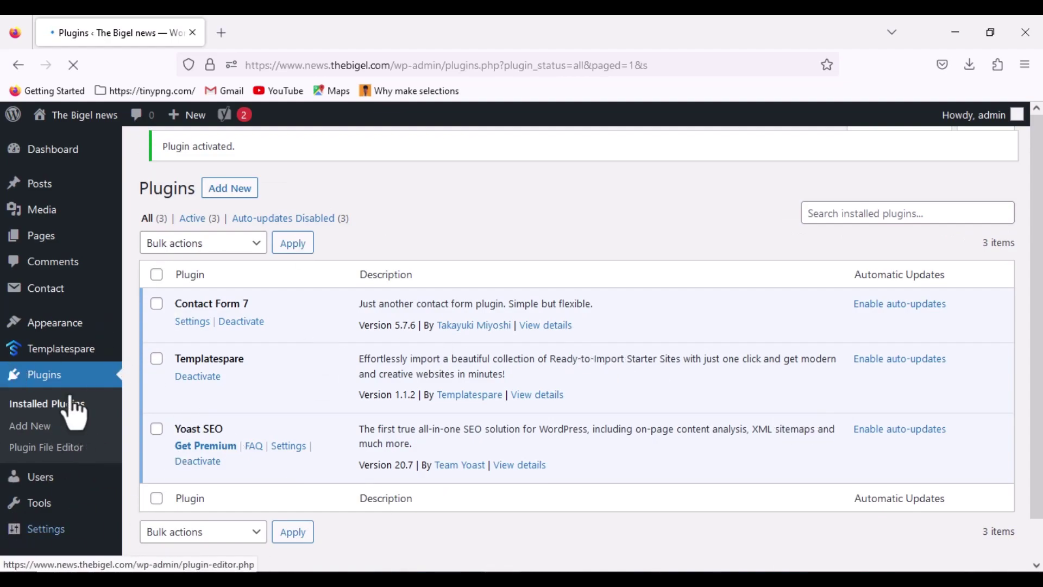
Step: Go to the General page under Yoast SEO in the admin sidebar
scroll(68, 410, "down", 1)
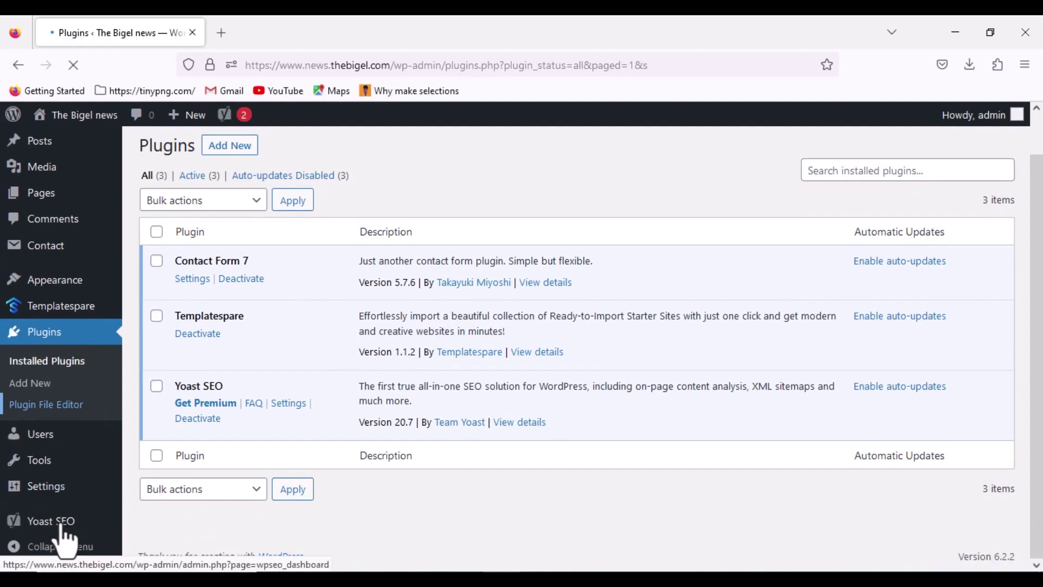
mouse_move(38, 522)
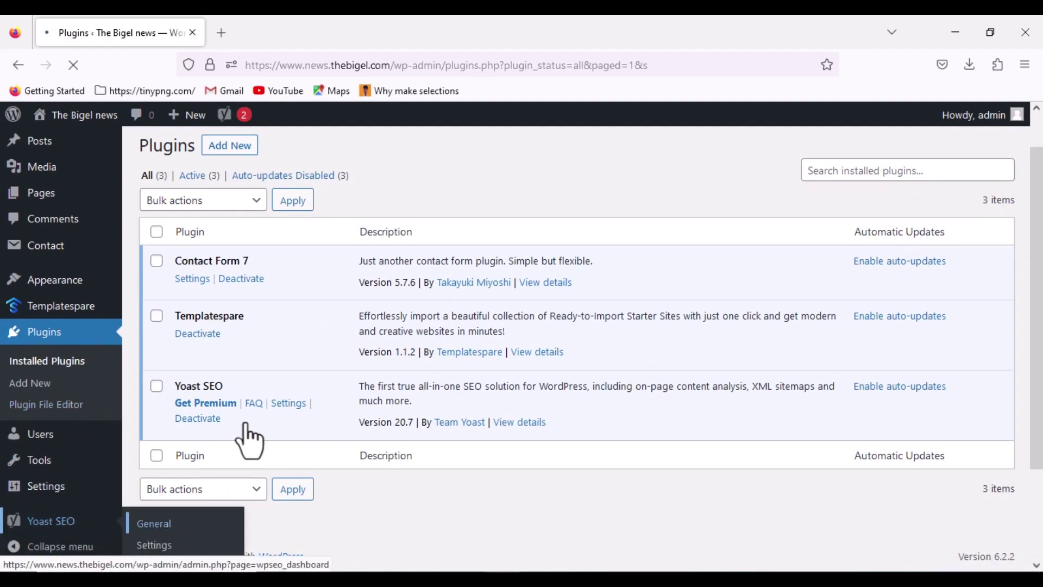
scroll(249, 438, "down", 3)
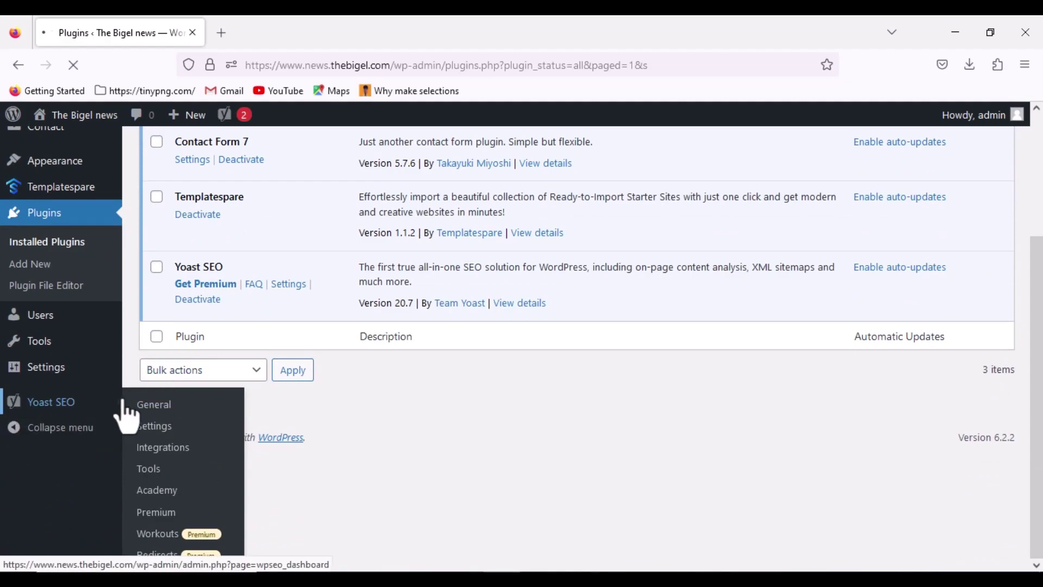
left_click(161, 413)
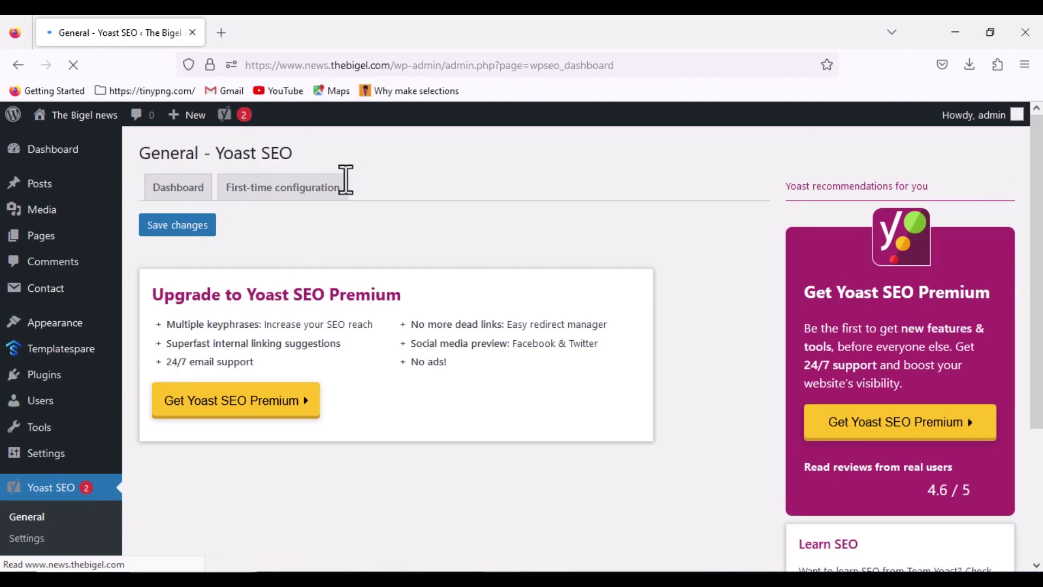
Step: Review Yoast's First-time configuration steps
left_click(265, 191)
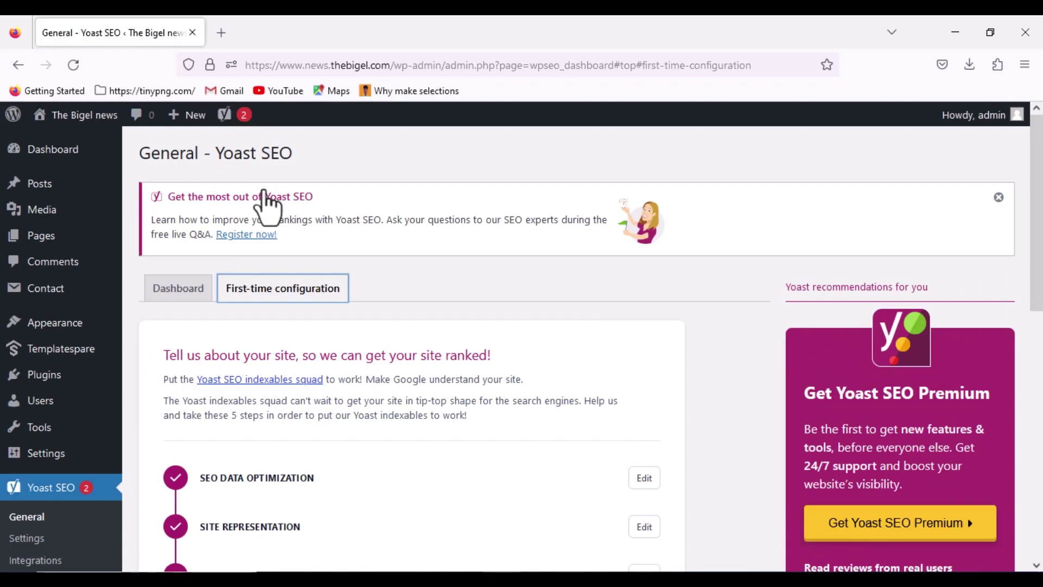
scroll(220, 426, "down", 2)
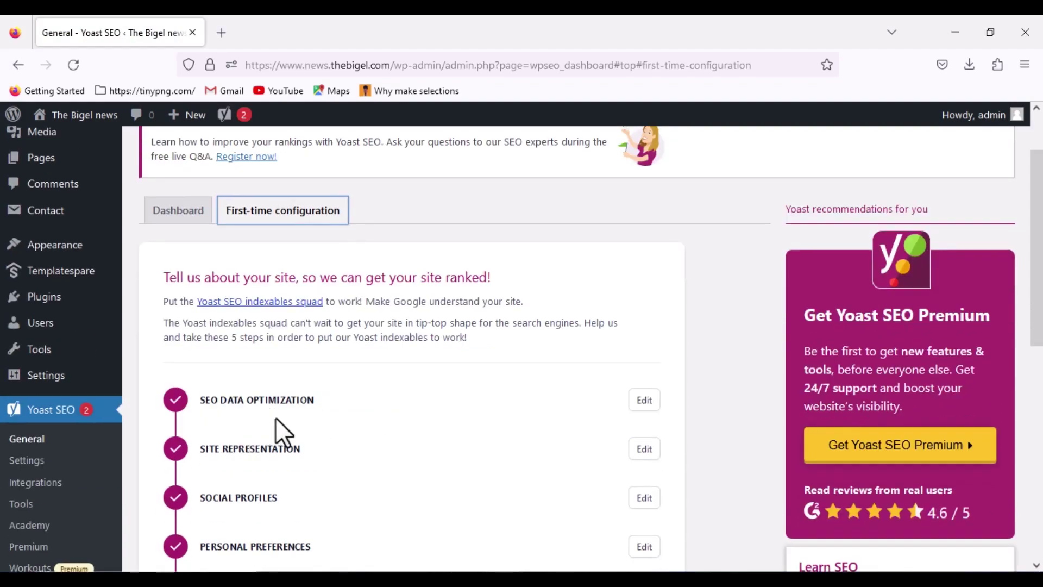
scroll(267, 424, "down", 4)
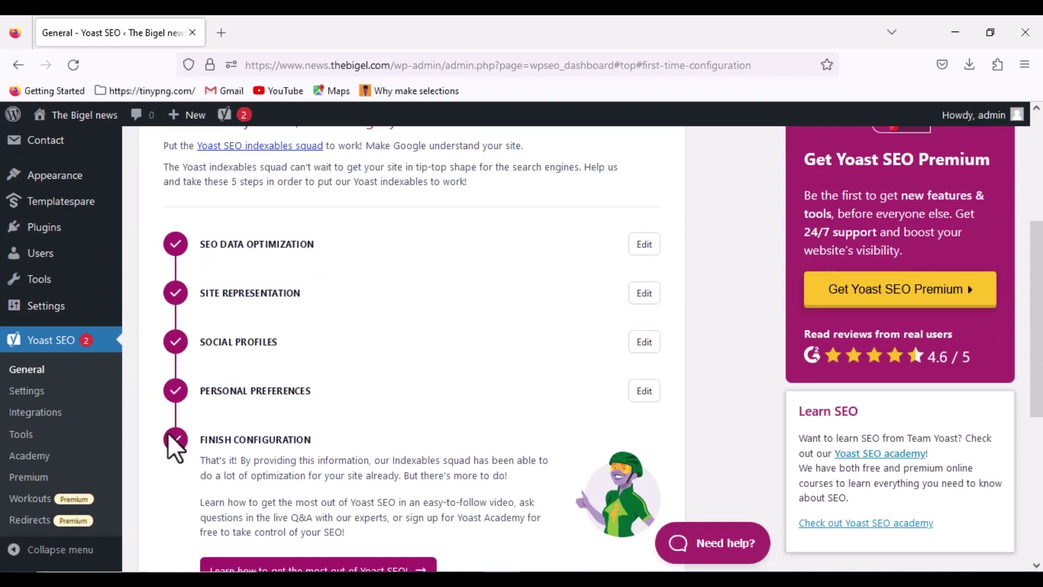
scroll(200, 461, "down", 6)
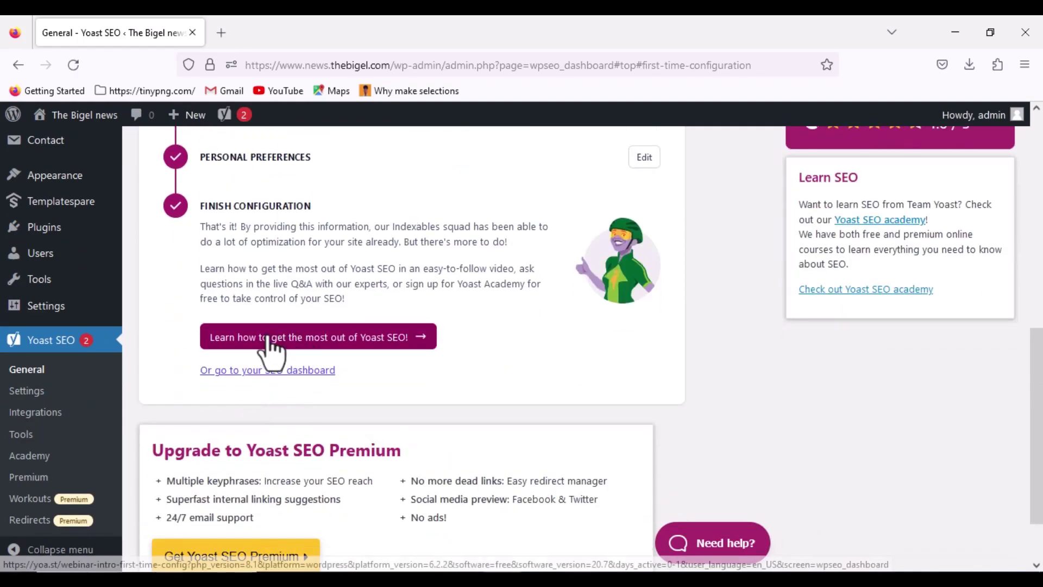
Step: Return to the Yoast SEO dashboard, look it over, then go to the Plugins area
left_click(237, 375)
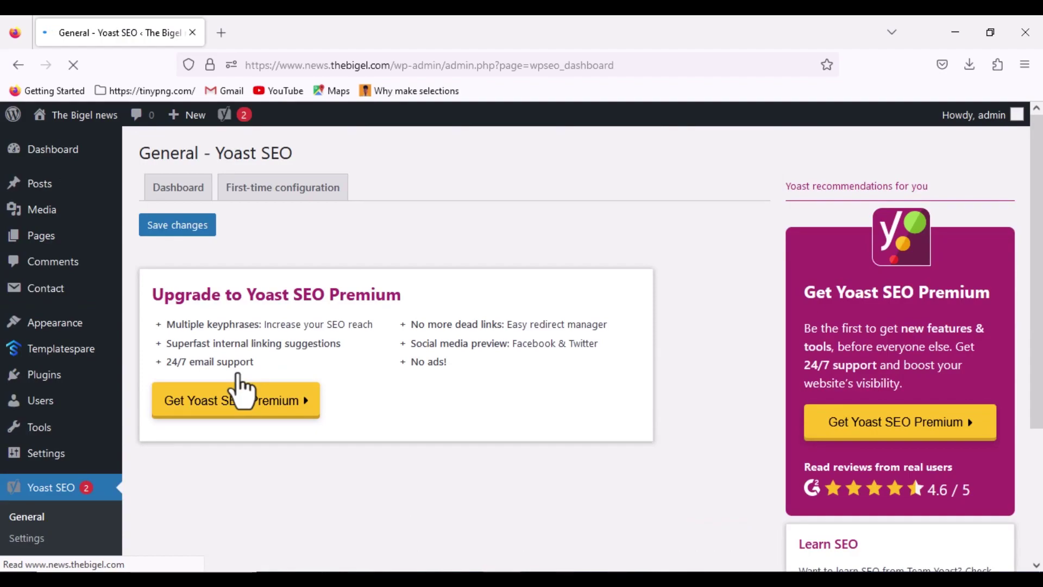
scroll(268, 287, "down", 3)
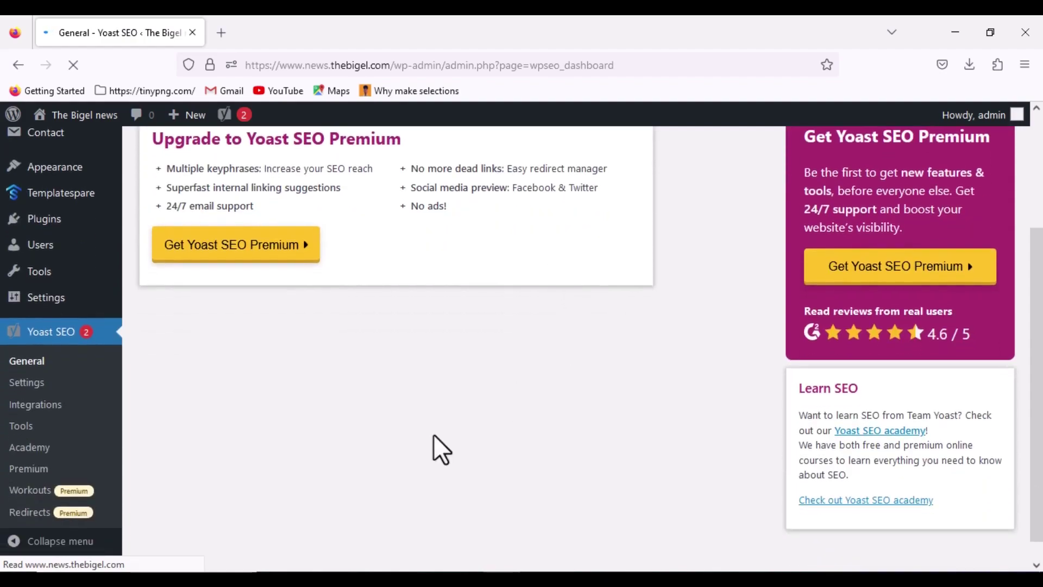
scroll(438, 354, "up", 3)
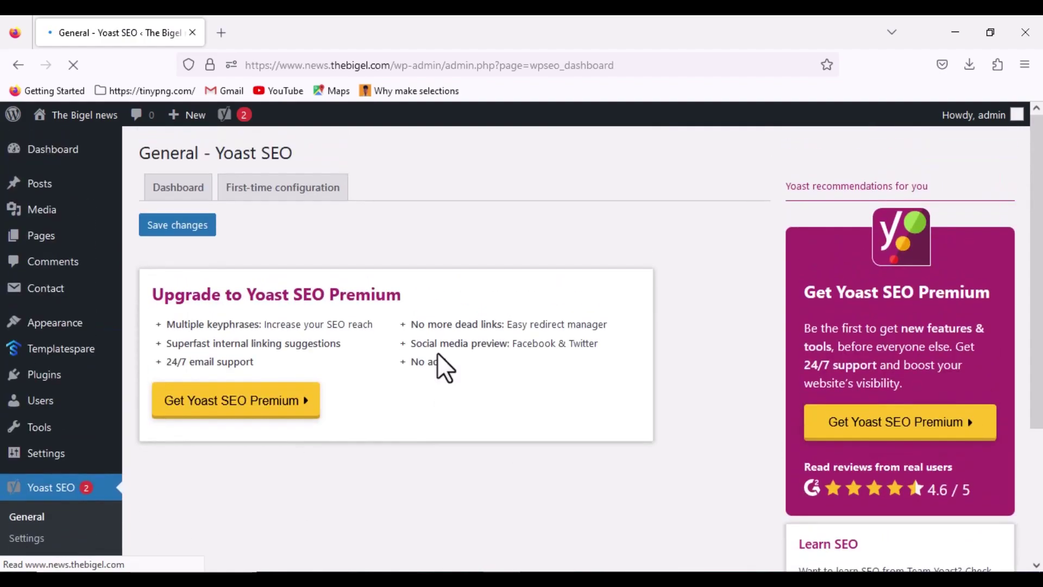
scroll(438, 353, "down", 3)
scroll(364, 375, "up", 3)
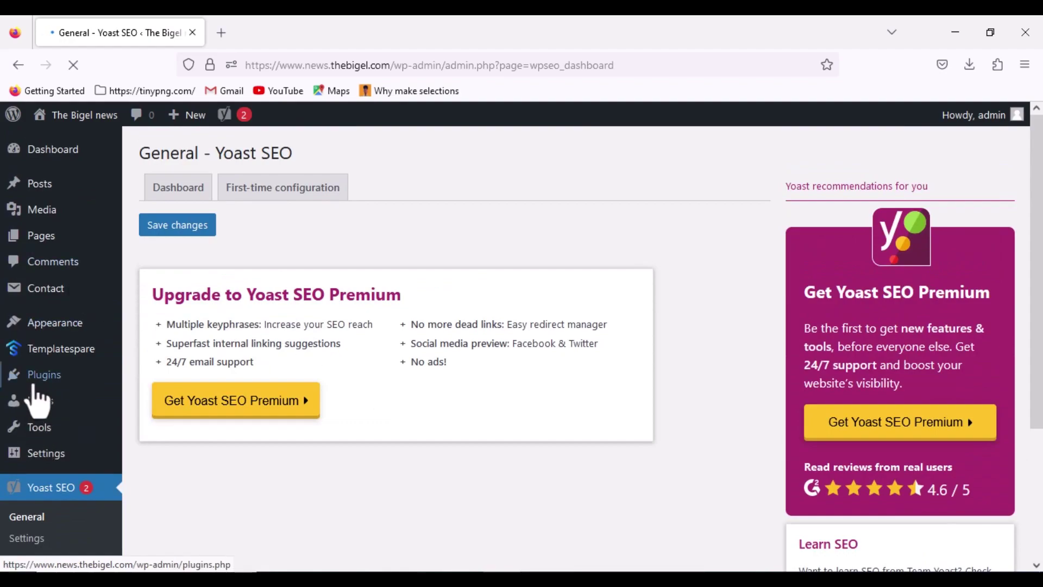
left_click(48, 387)
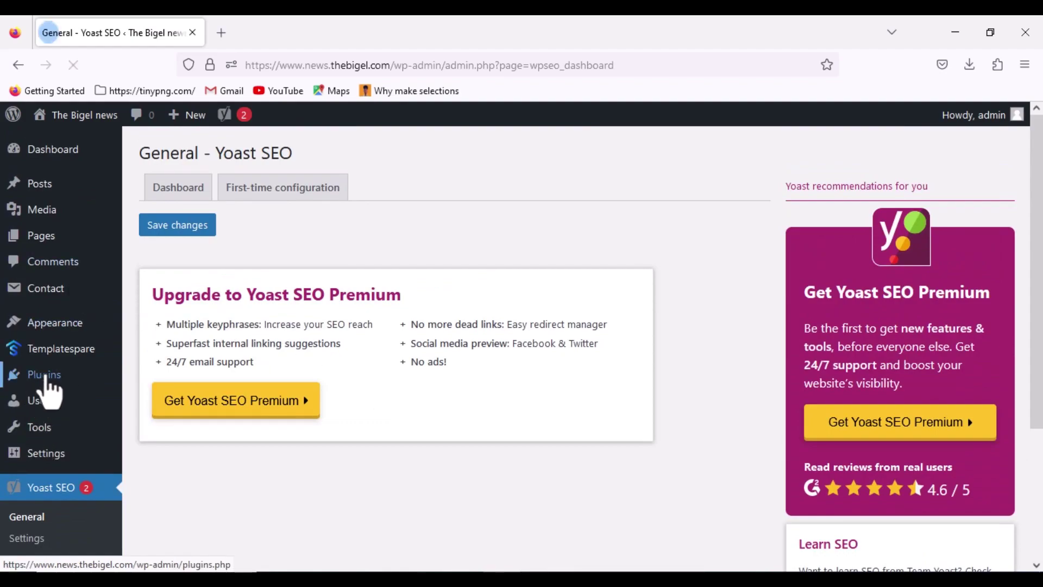
Step: Search new plugins for 'google', then install and activate Site Kit by Google
mouse_move(49, 388)
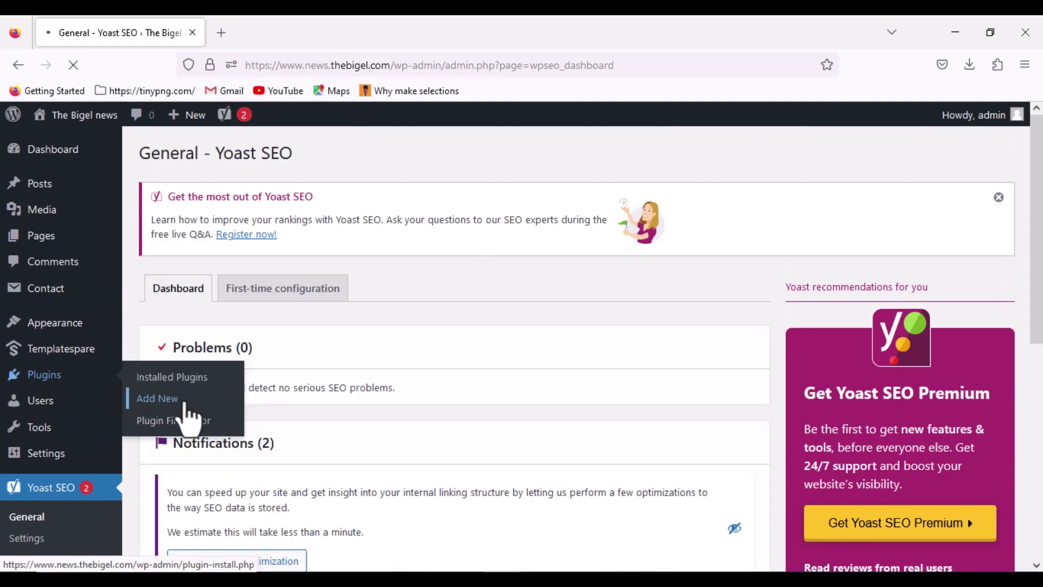
left_click(167, 398)
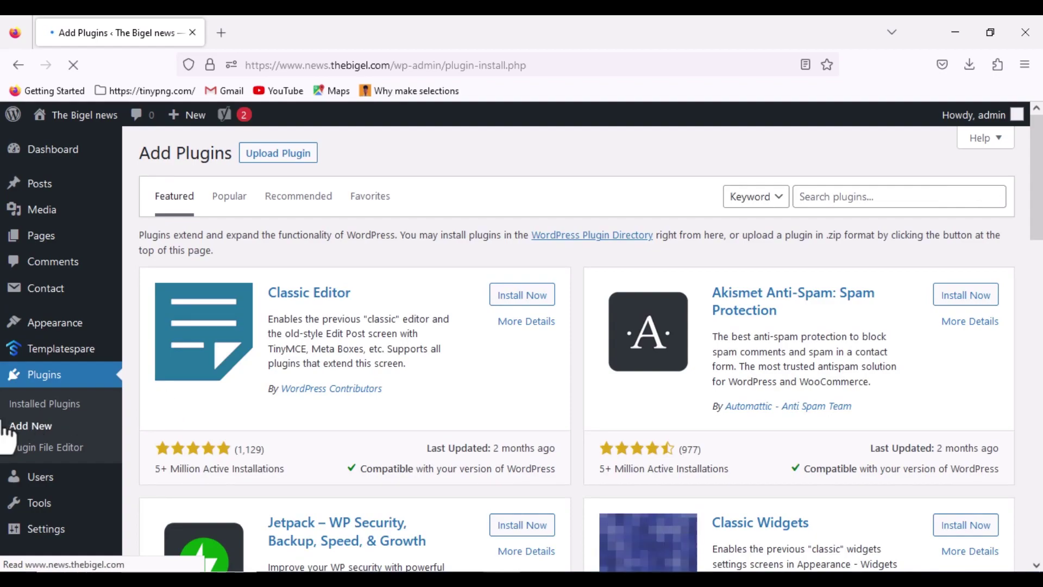
left_click(849, 202)
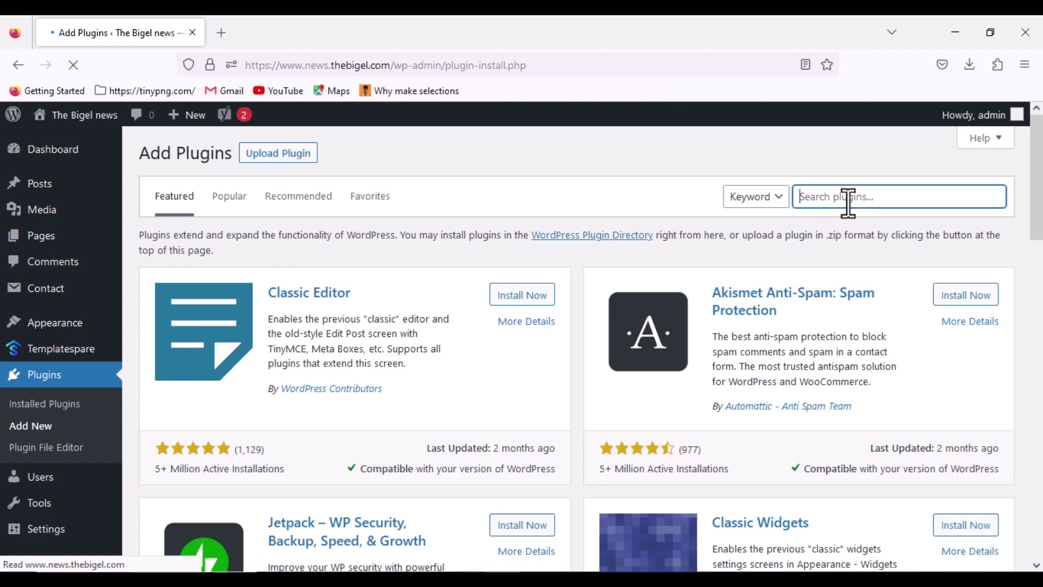
type("googl")
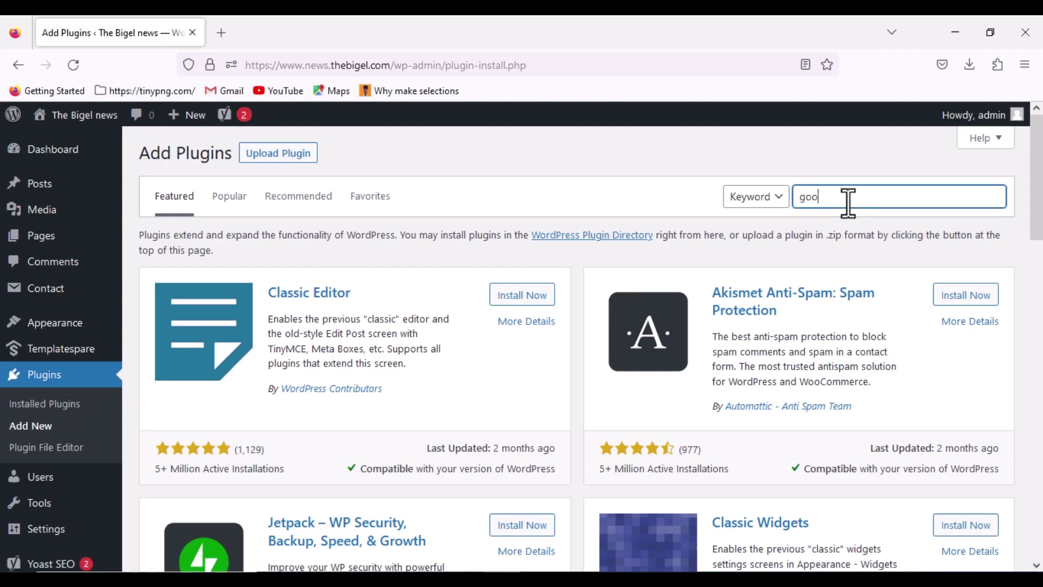
type("e")
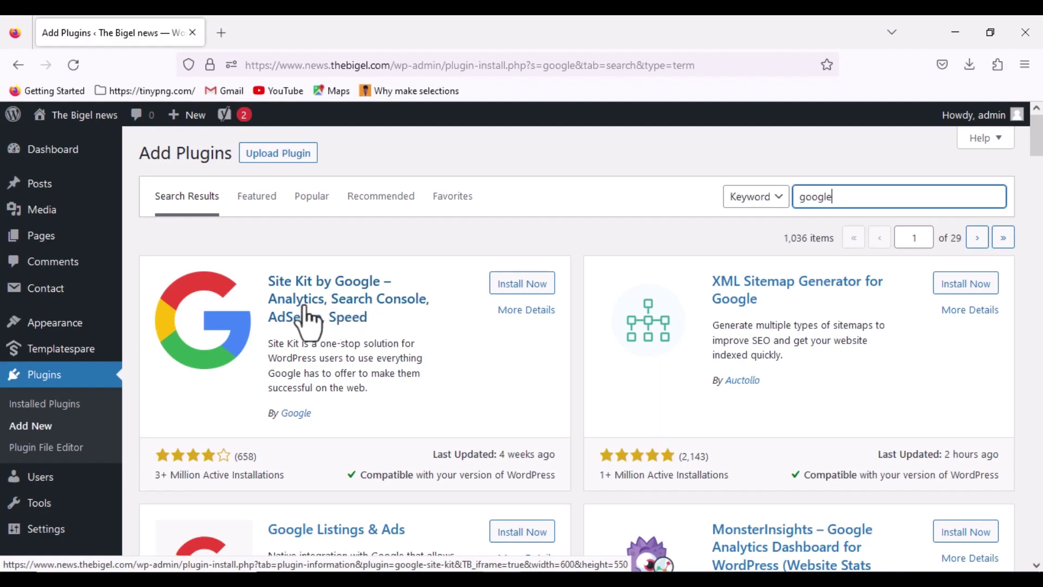
left_click(525, 285)
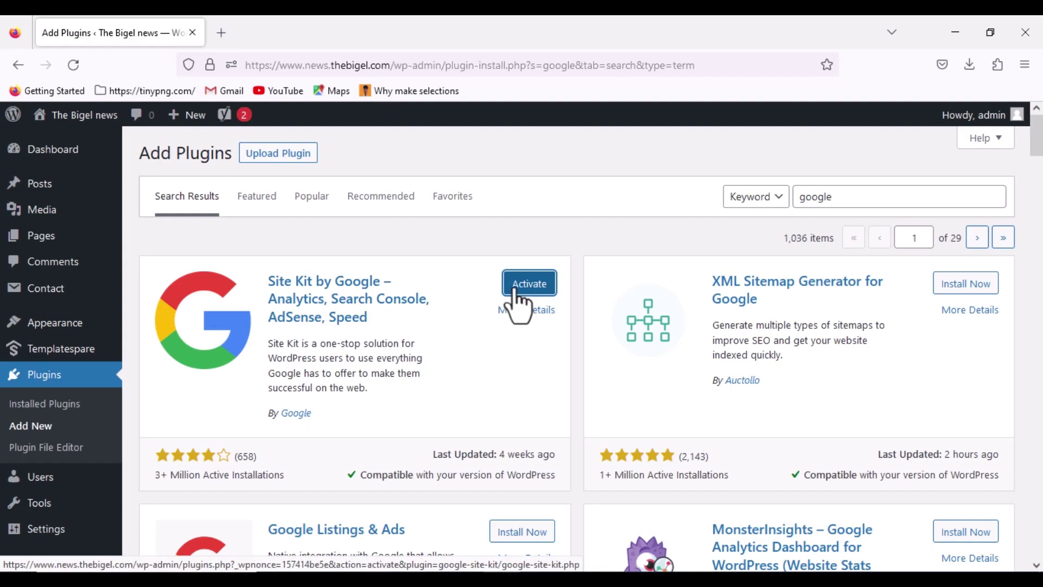
left_click(519, 287)
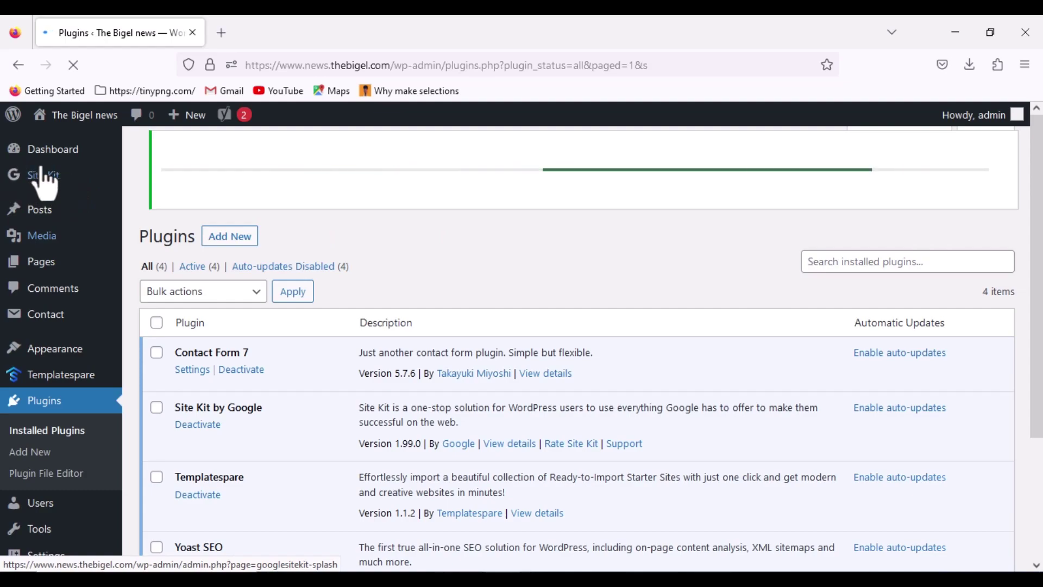
Step: Open the Site Kit dashboard and scroll through its contents
mouse_move(42, 172)
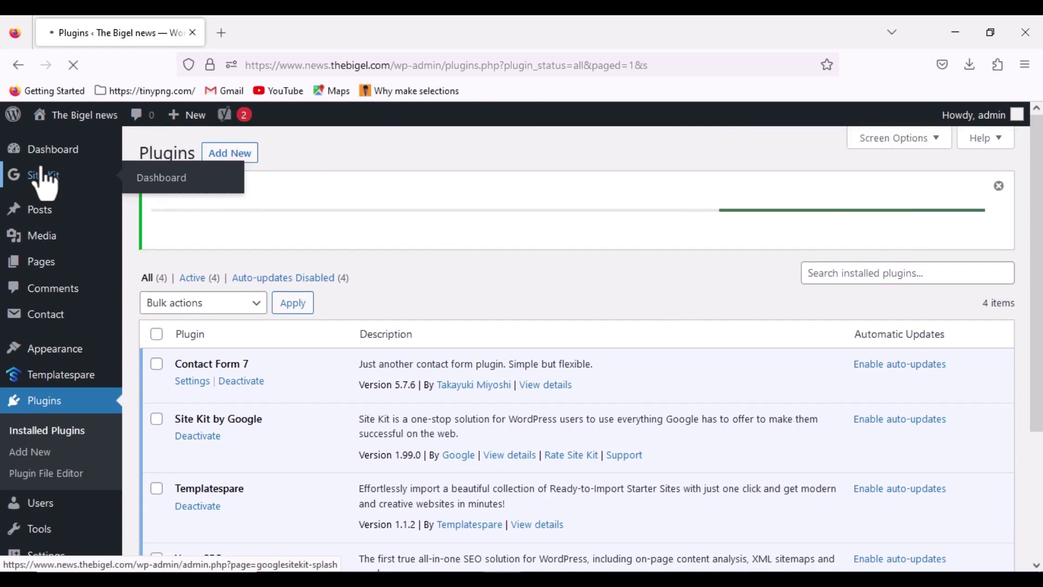
left_click(41, 170)
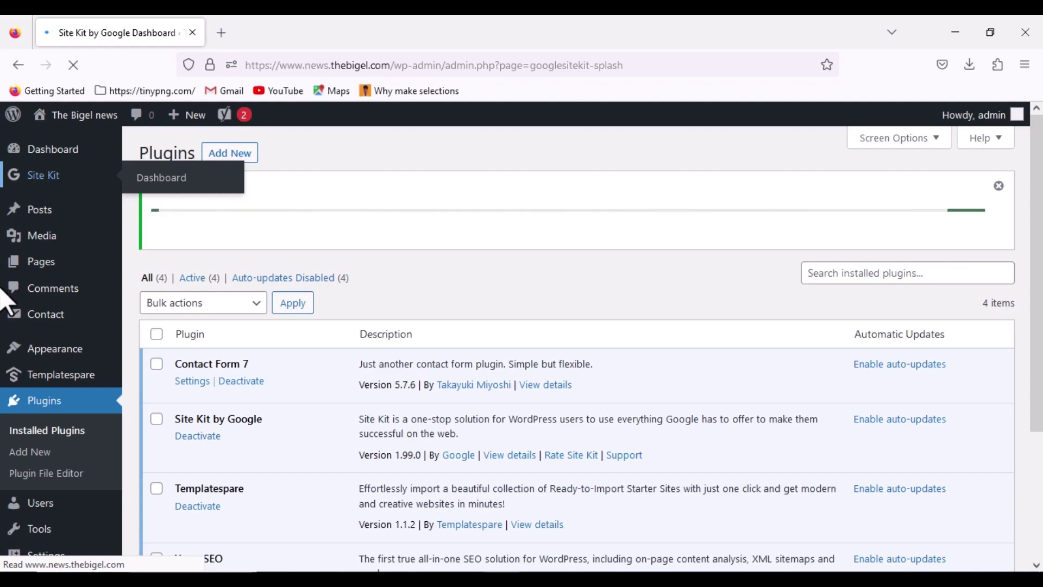
scroll(22, 348, "down", 3)
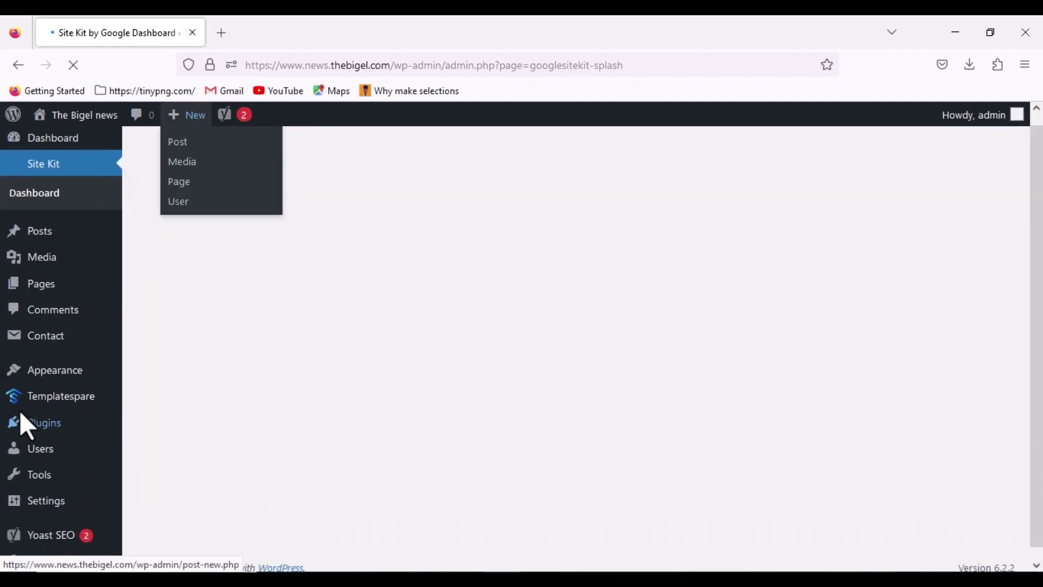
scroll(22, 413, "down", 1)
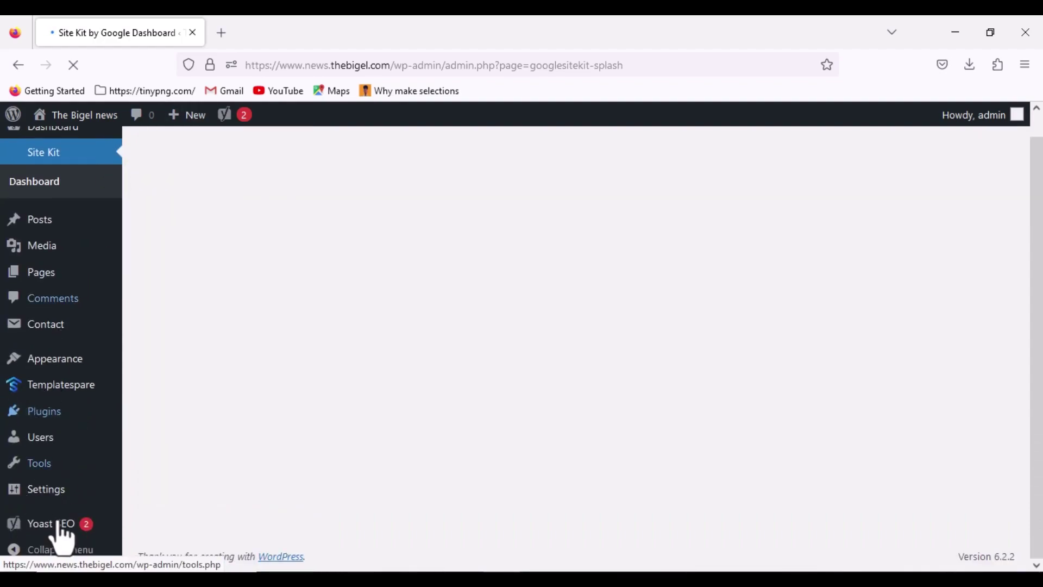
mouse_move(116, 523)
scroll(191, 489, "down", 2)
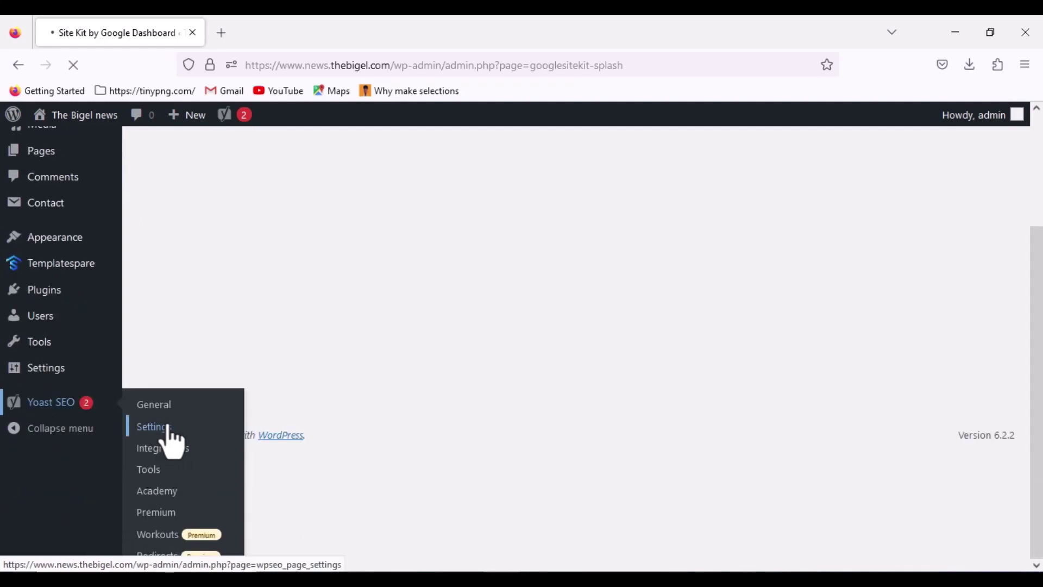
scroll(161, 448, "up", 2)
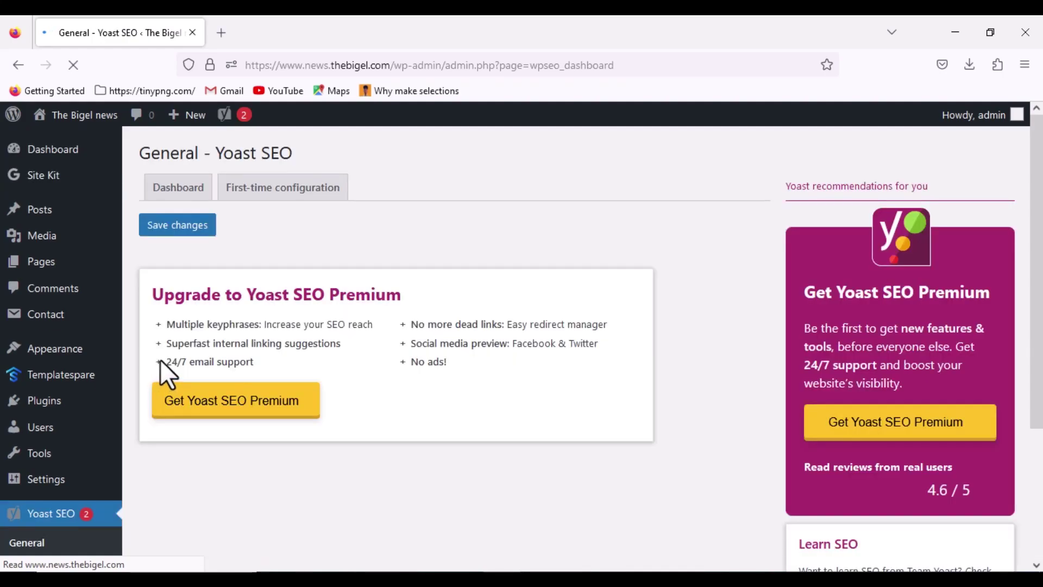
Step: Show Yoast's Site connections settings with Baidu, Bing and Google verification fields
scroll(109, 408, "down", 4)
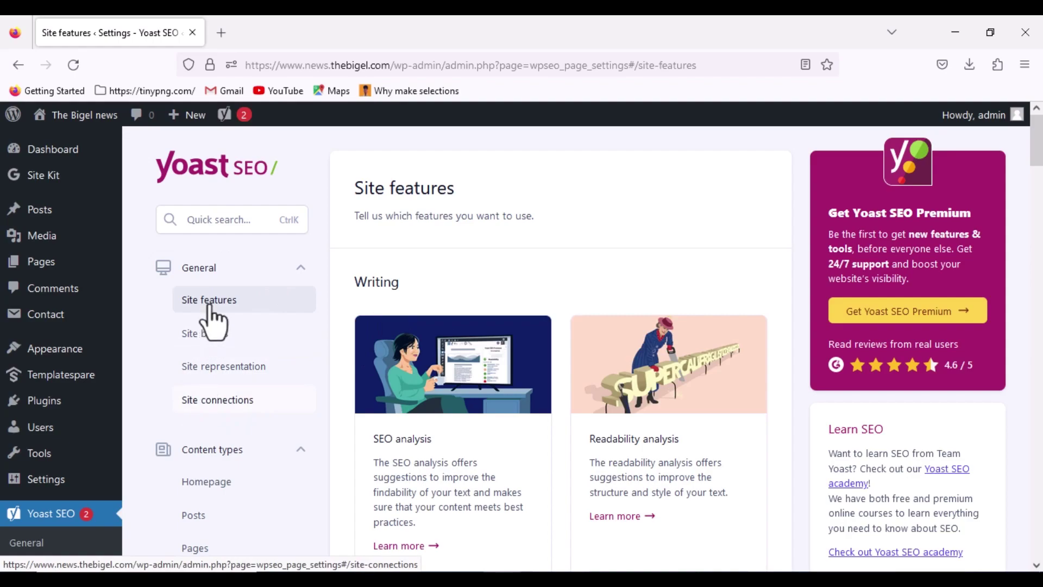
left_click(235, 405)
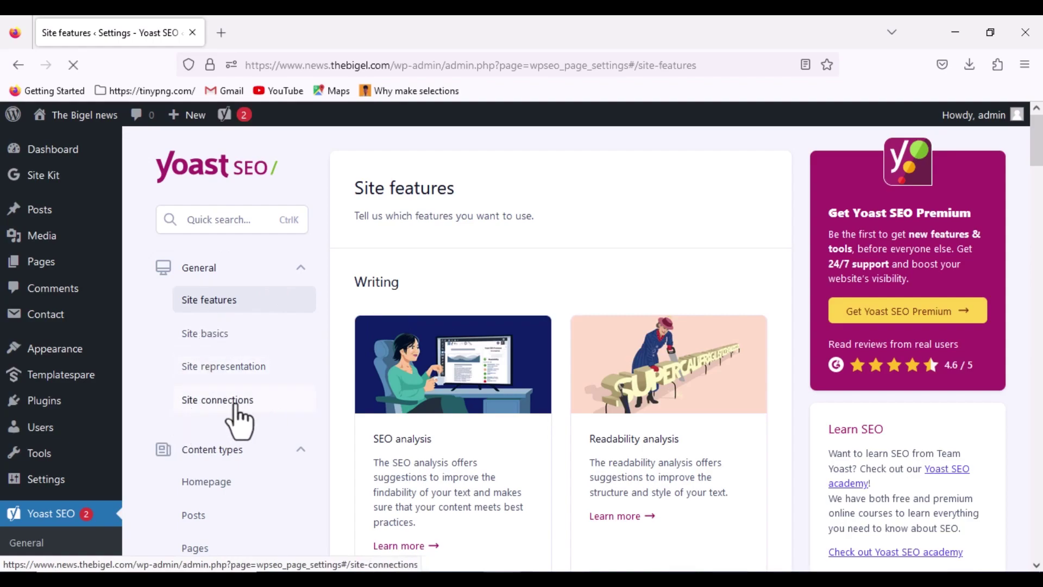
left_click(239, 404)
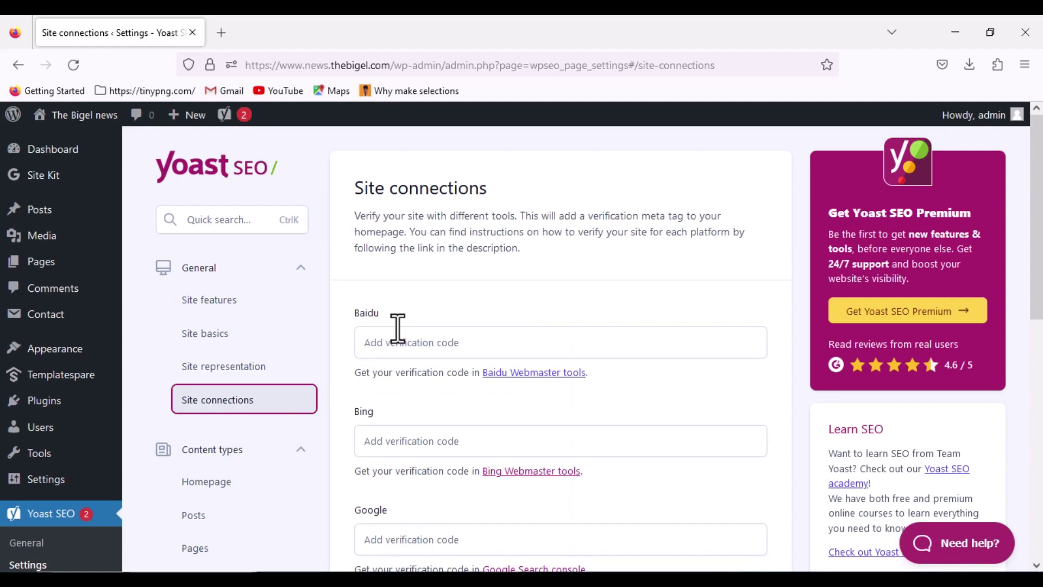
scroll(418, 418, "down", 2)
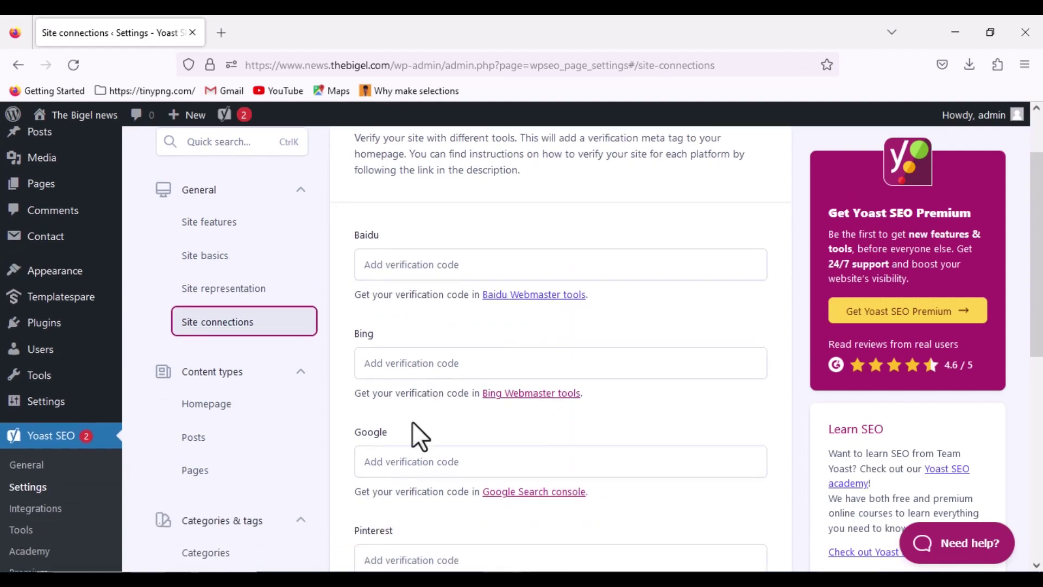
scroll(403, 453, "down", 4)
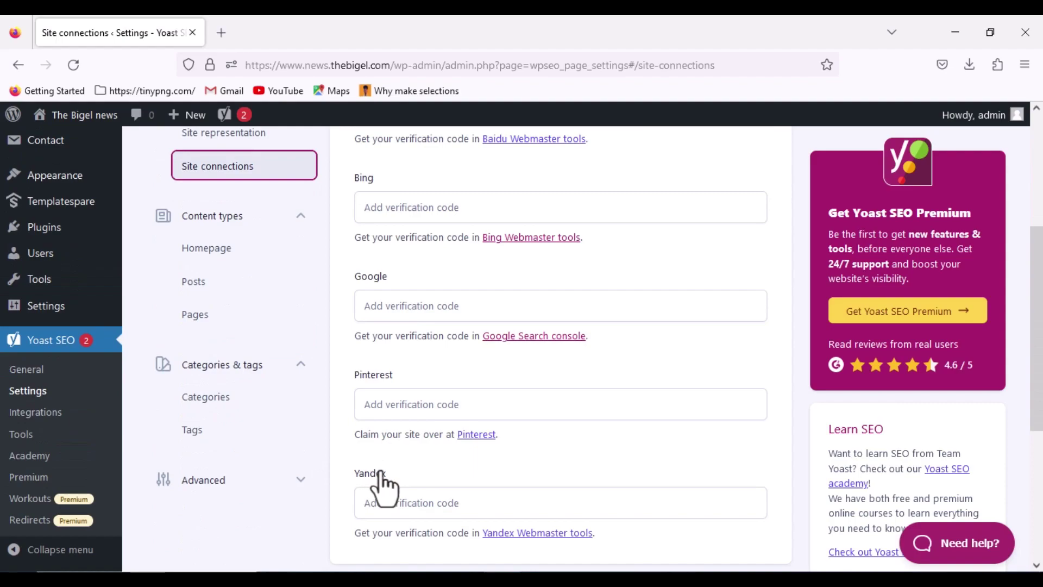
scroll(402, 482, "down", 2)
scroll(419, 478, "down", 2)
scroll(426, 250, "up", 4)
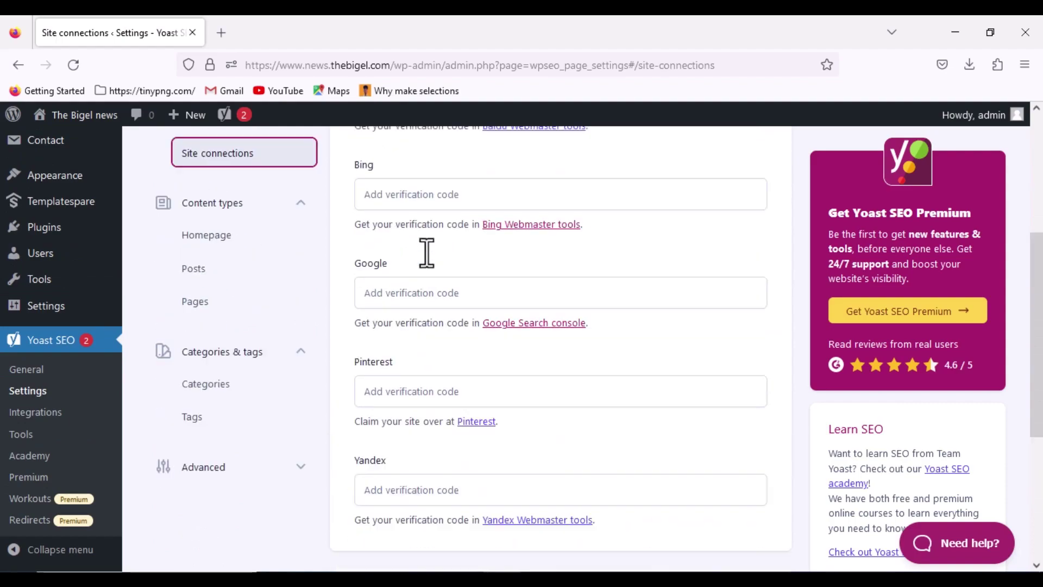
scroll(427, 253, "up", 4)
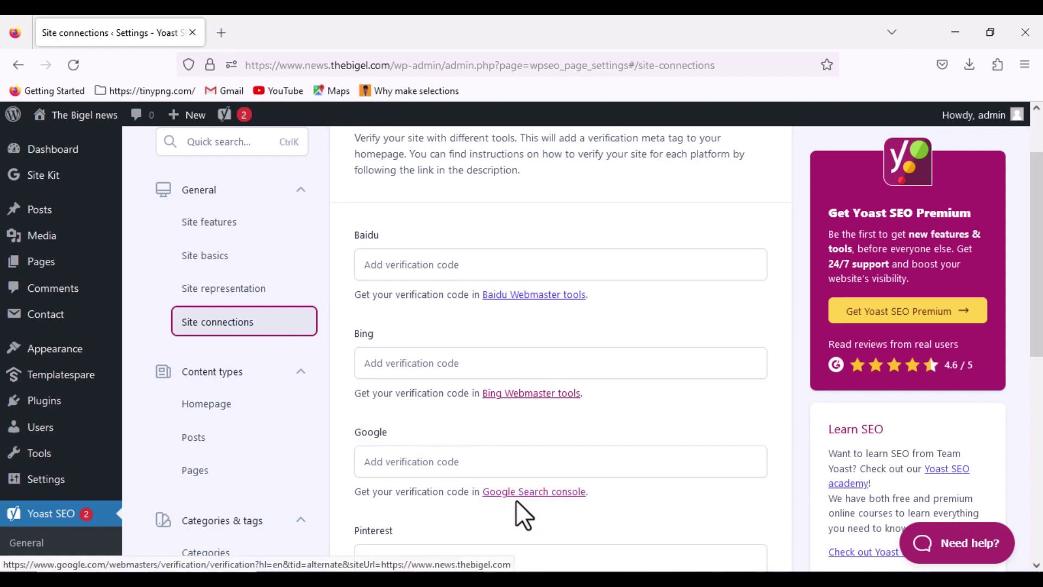
left_click(521, 495)
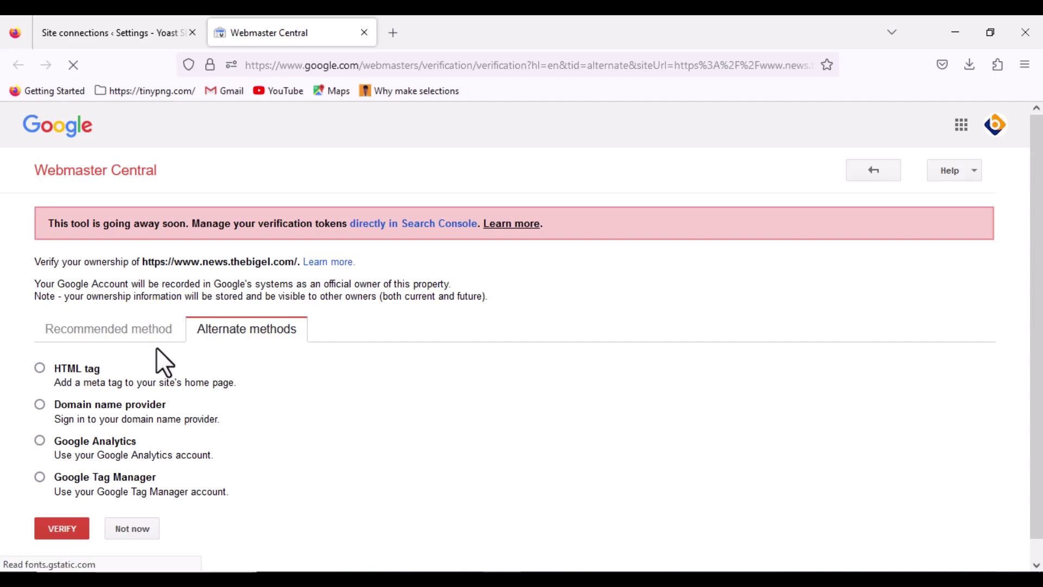
Step: Copy Google's HTML tag verification meta tag and return to the WordPress tab
left_click(40, 369)
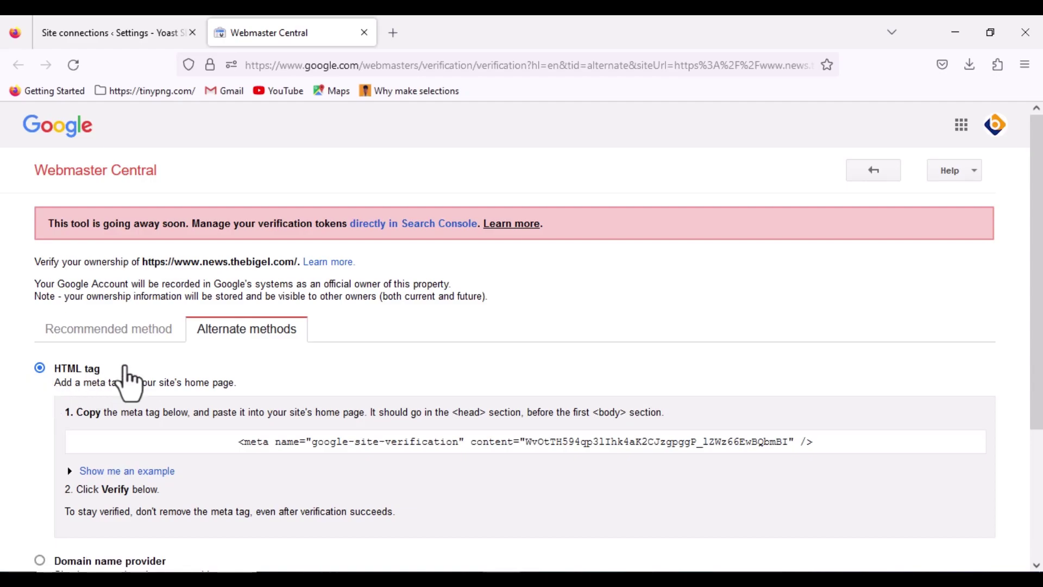
scroll(160, 364, "down", 2)
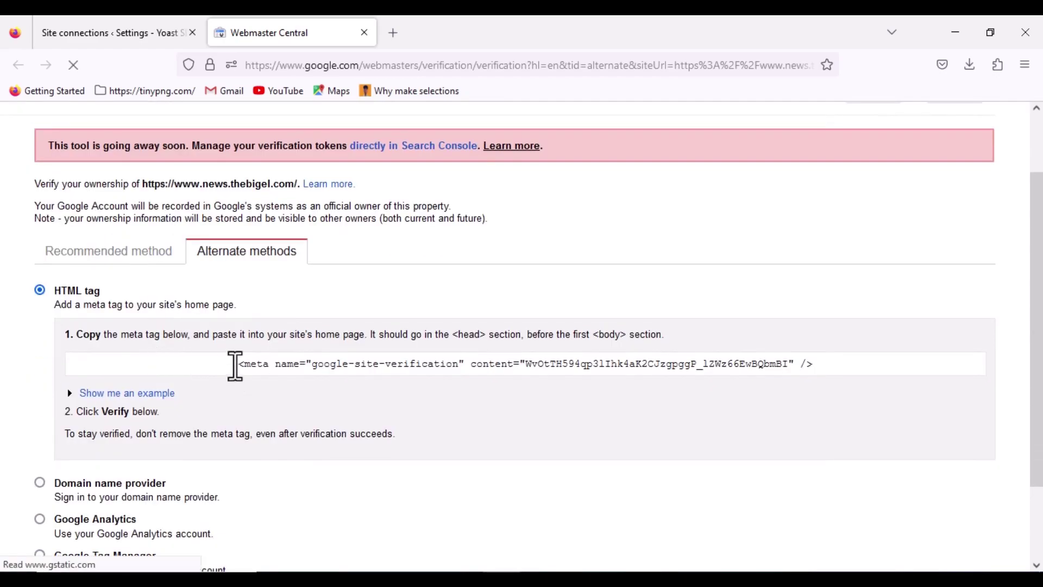
left_click_drag(237, 365, 836, 366)
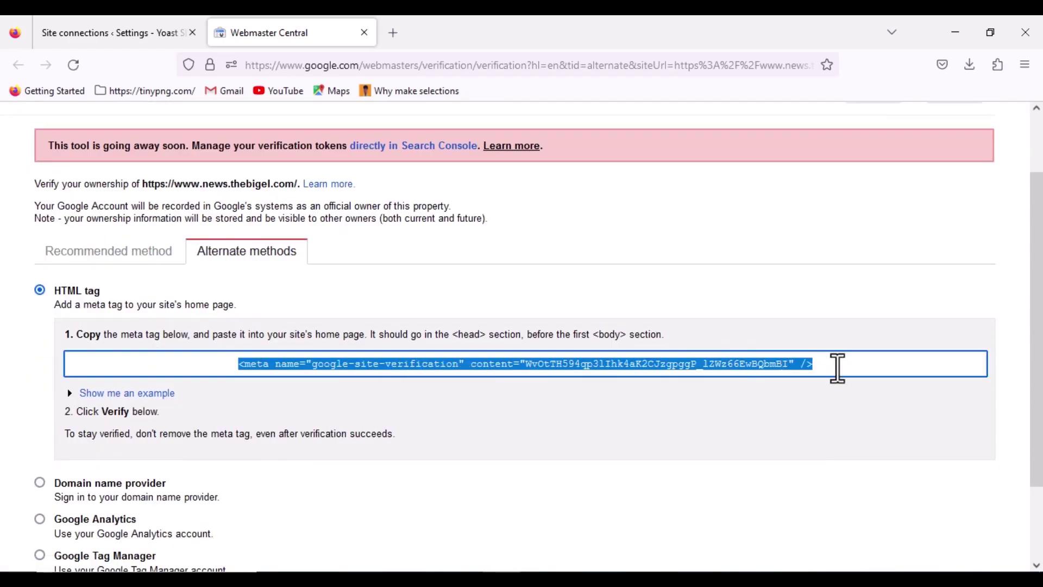
right_click(753, 364)
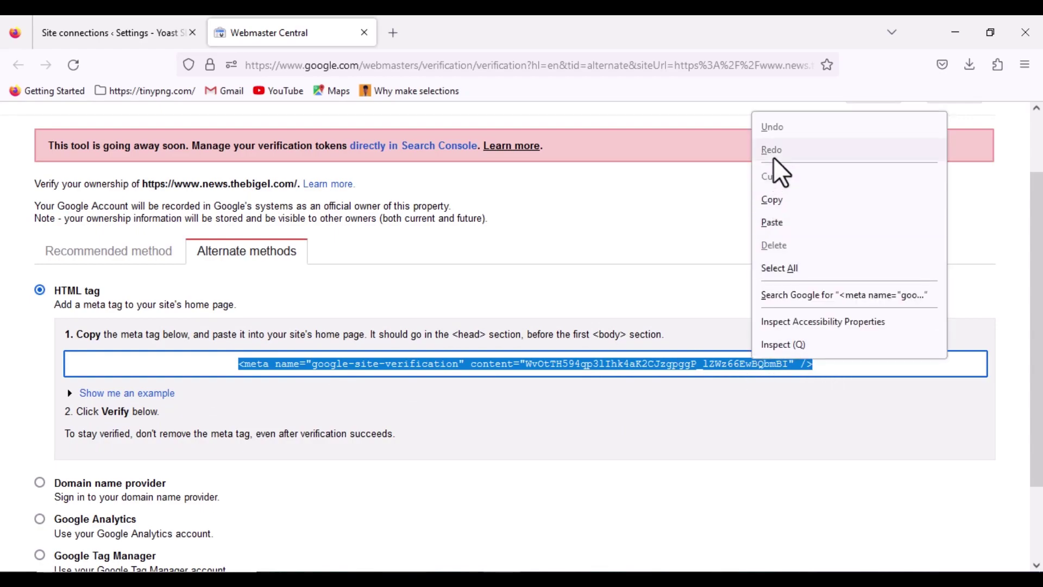
left_click(773, 204)
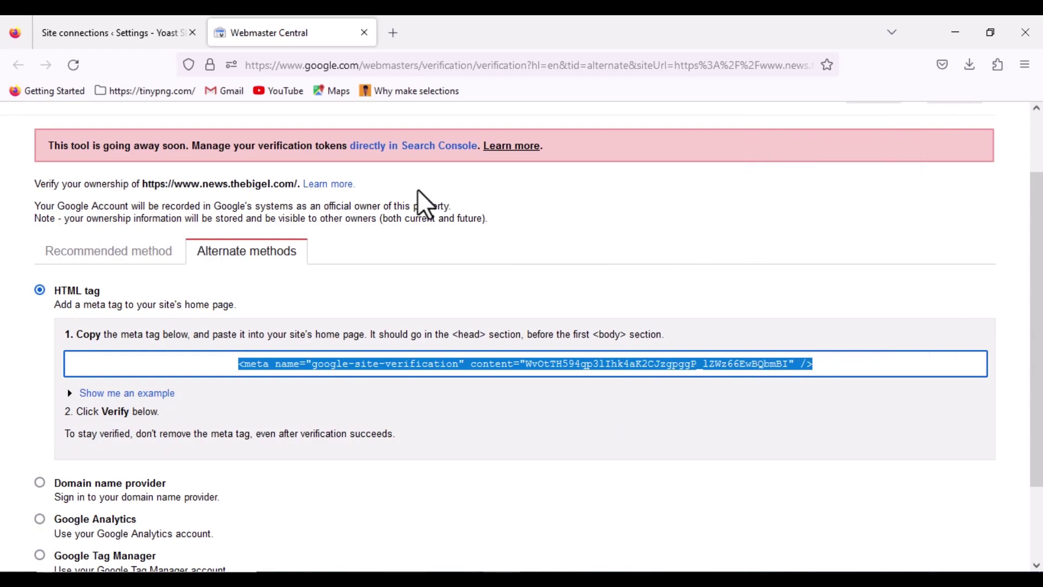
left_click(108, 41)
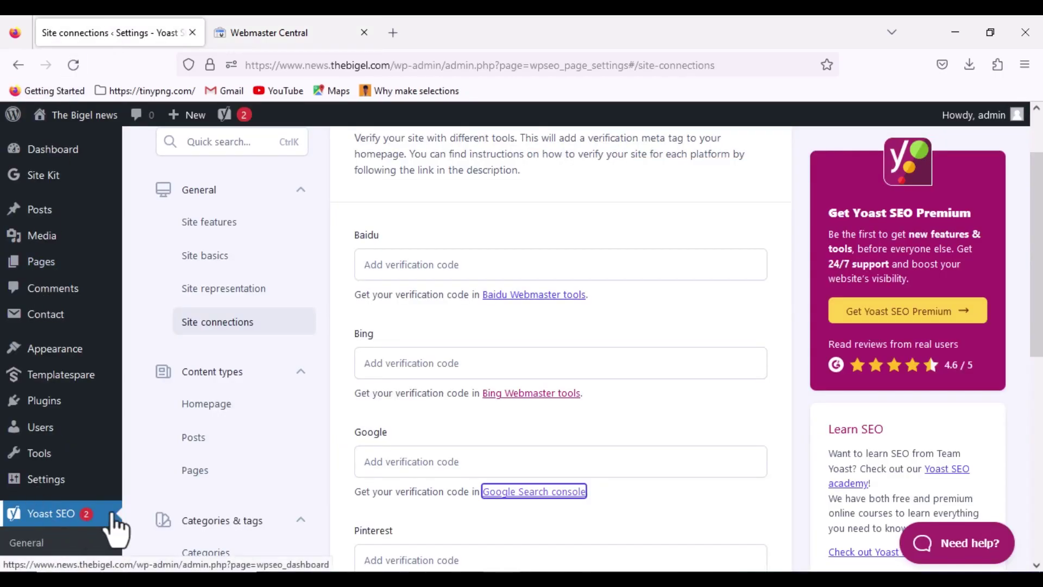
Step: Paste the verification code into Yoast's Google field and save the changes
left_click(378, 465)
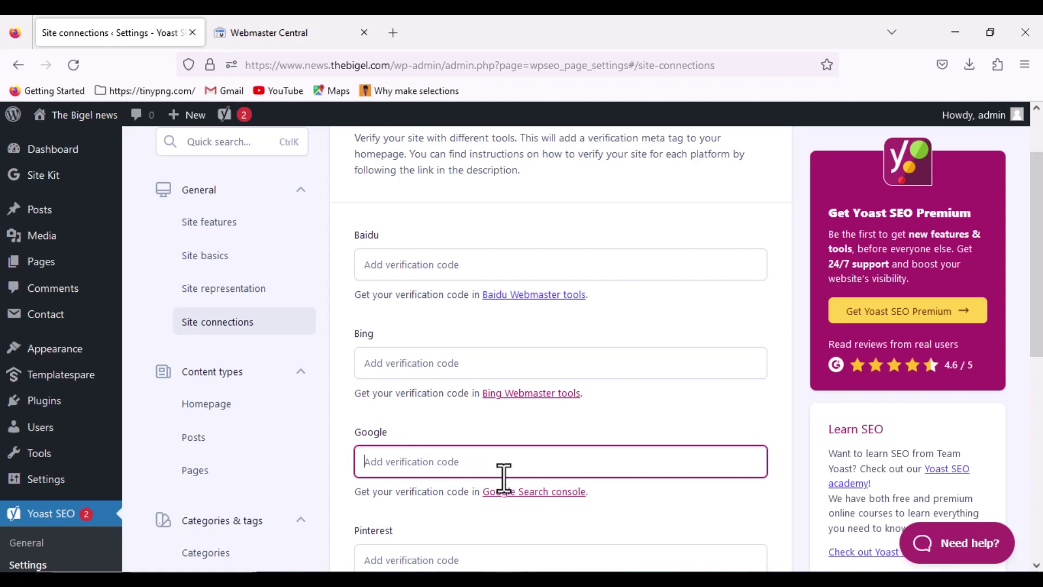
right_click(454, 462)
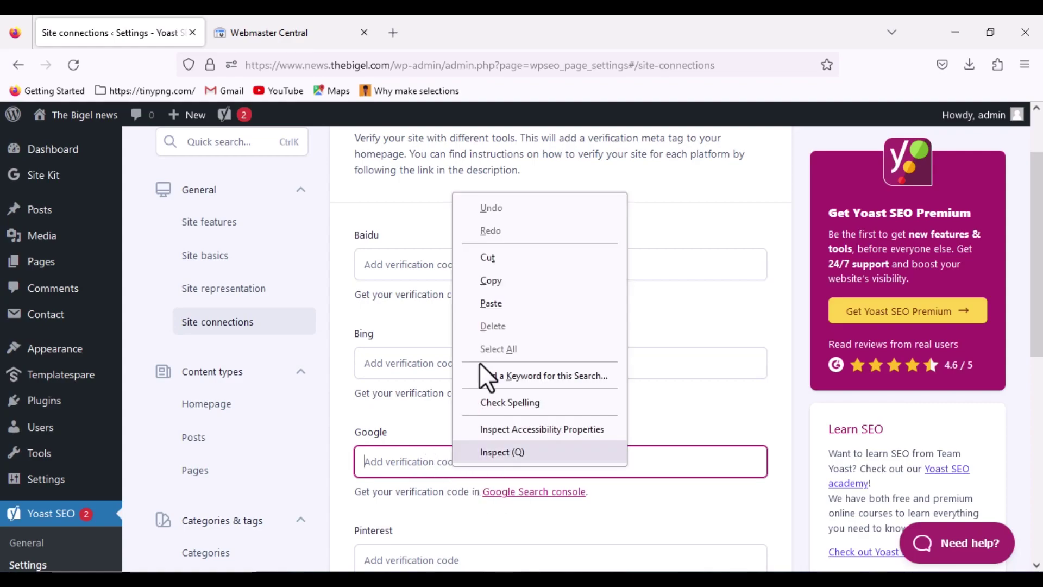
left_click(487, 300)
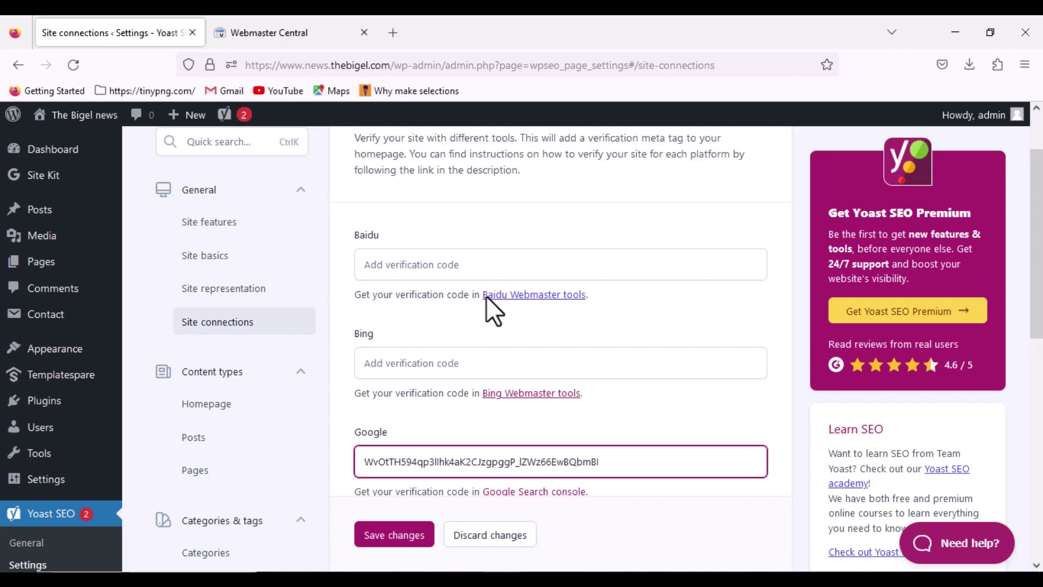
left_click(403, 538)
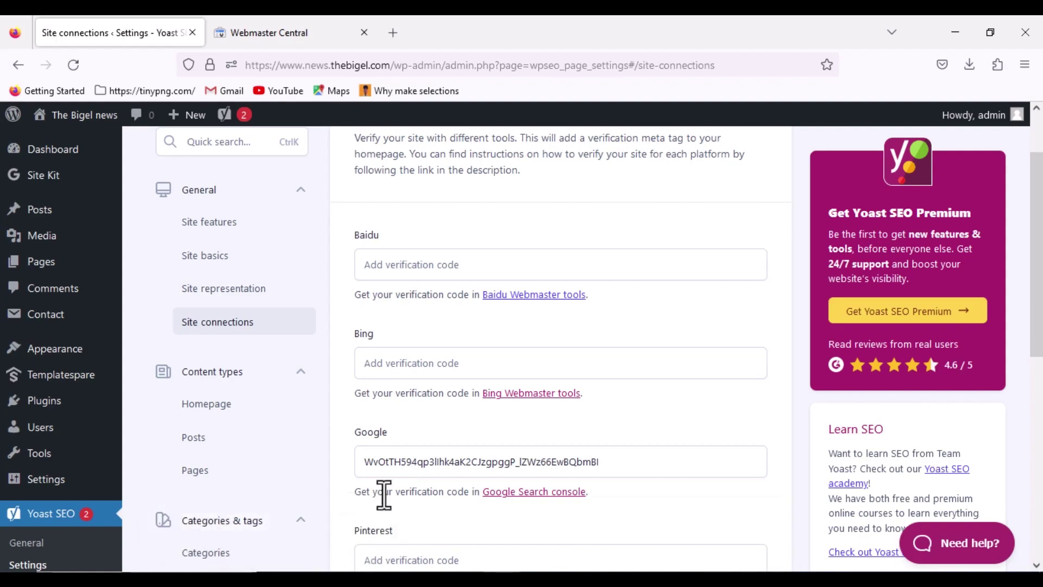
left_click(273, 31)
left_click(163, 361)
scroll(131, 430, "down", 2)
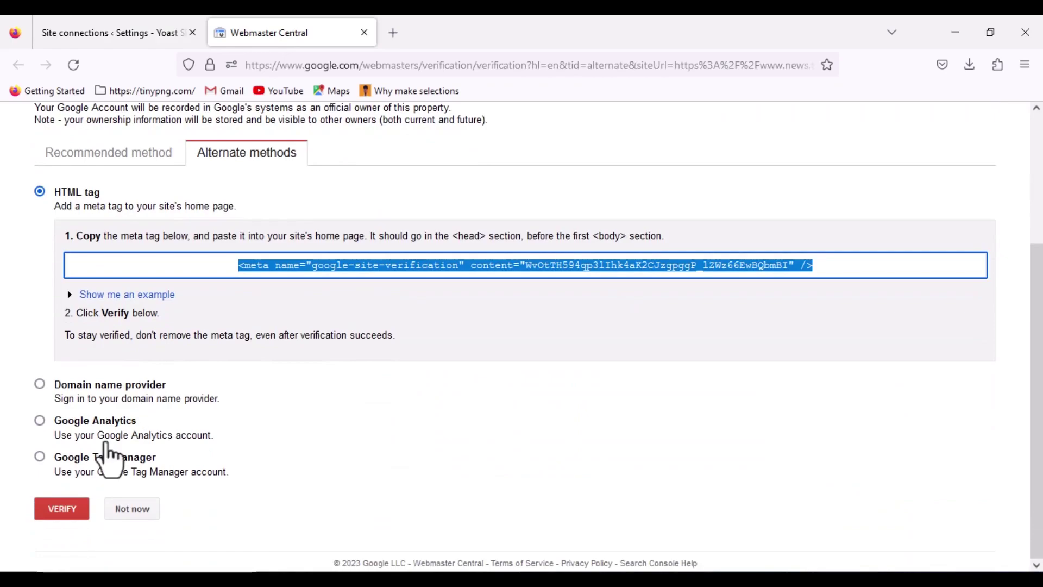
left_click(61, 508)
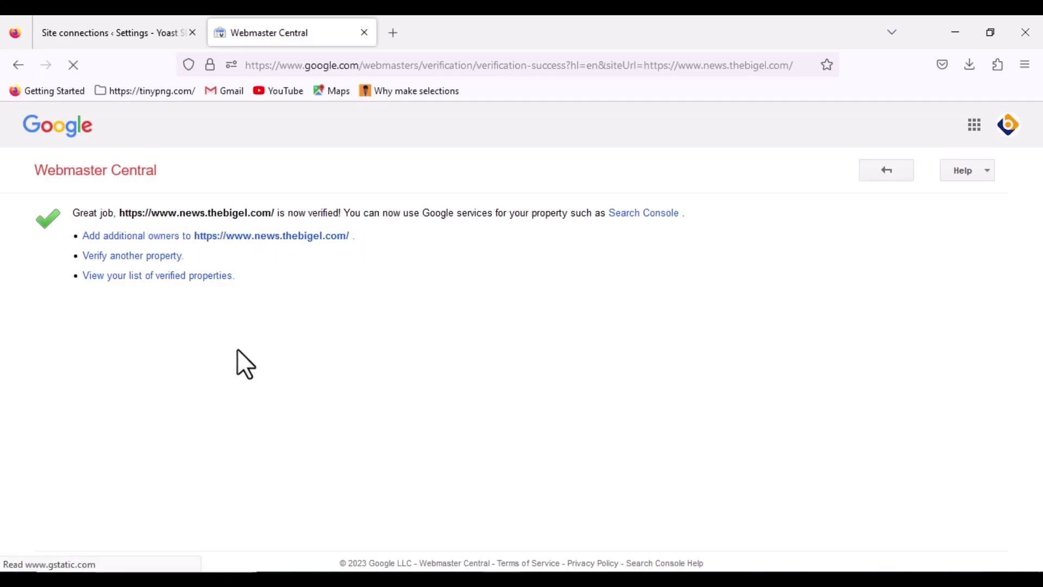
Step: From Site Kit's setup page, begin Sign in with Google and pick the account
left_click(115, 24)
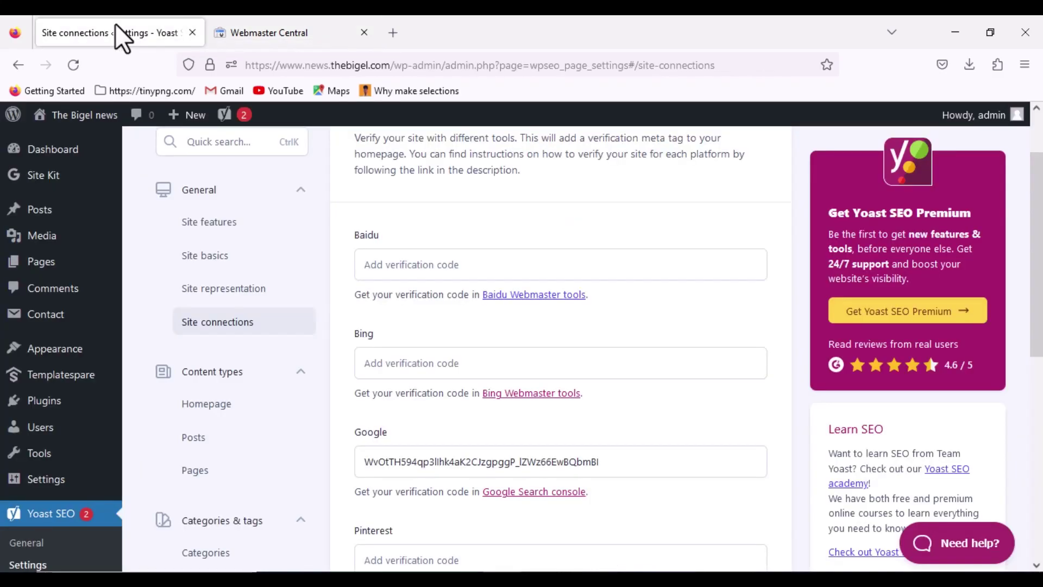
scroll(63, 326, "up", 3)
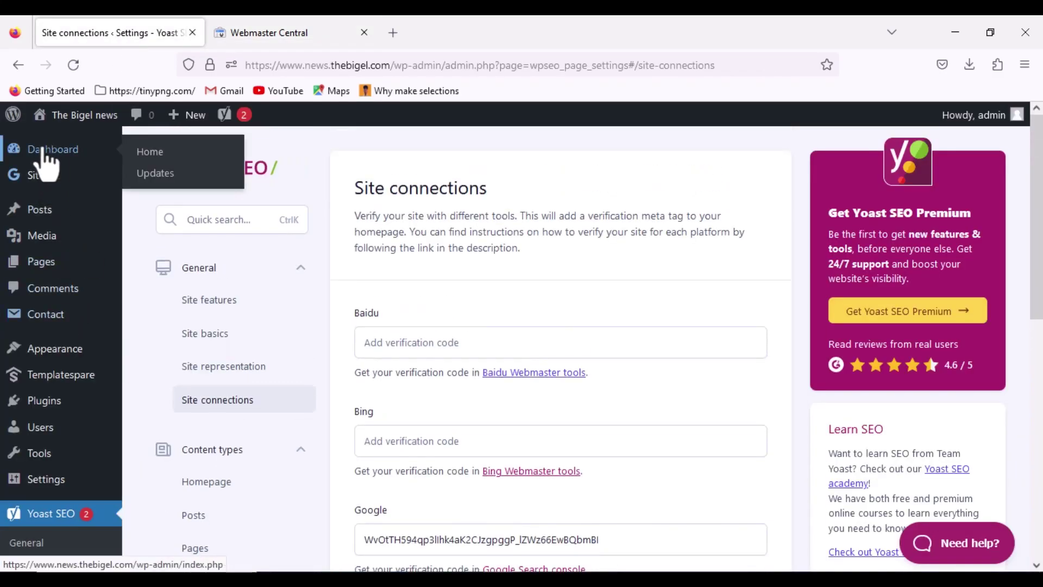
mouse_move(41, 179)
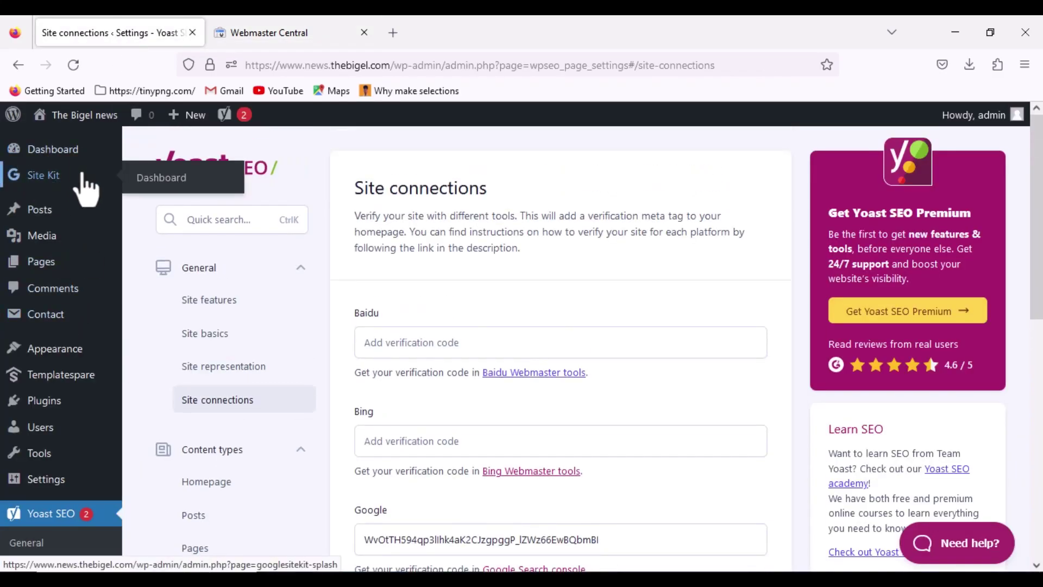
left_click(183, 182)
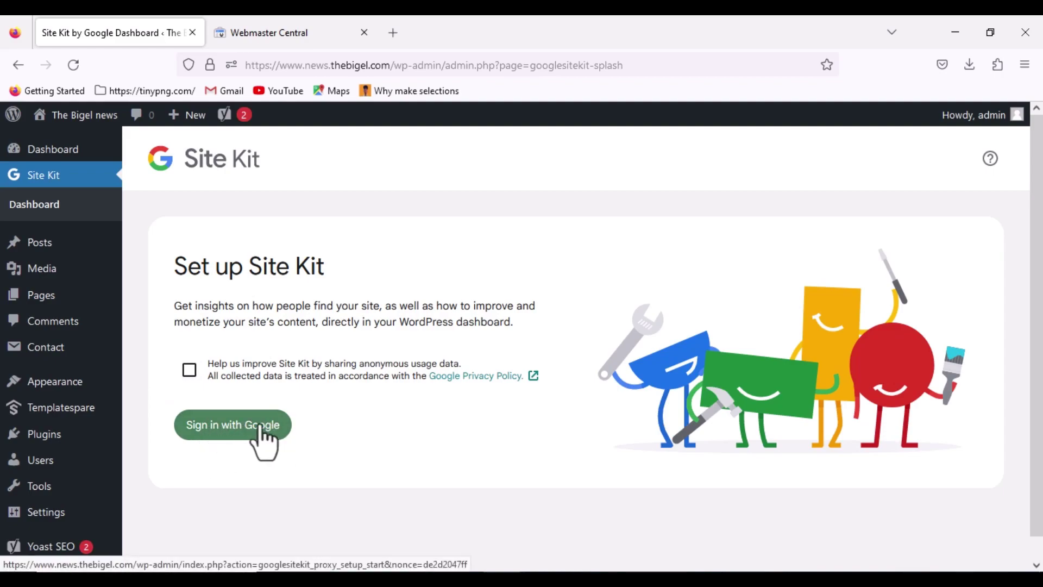
left_click(244, 426)
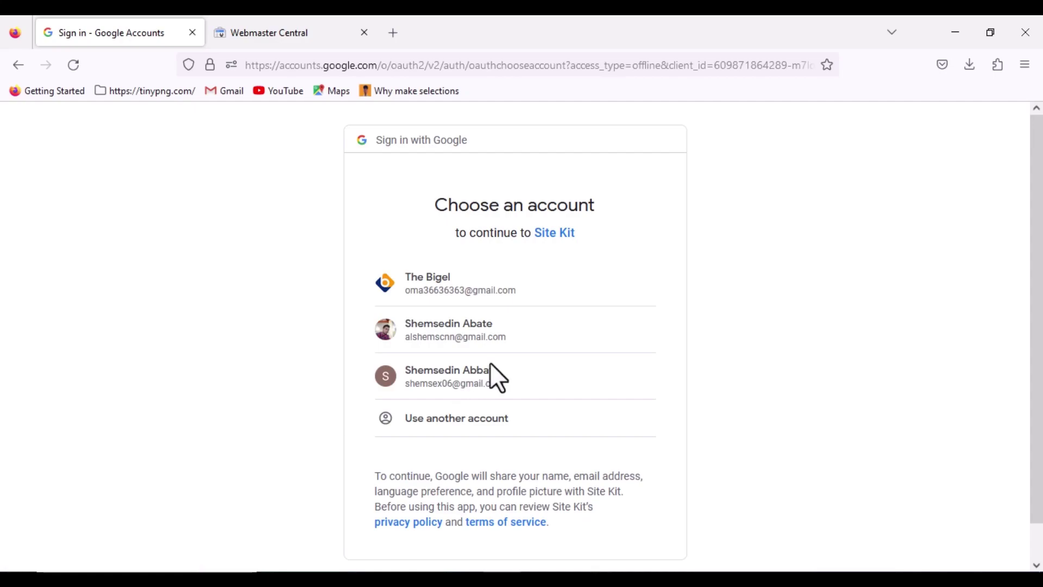
left_click(410, 378)
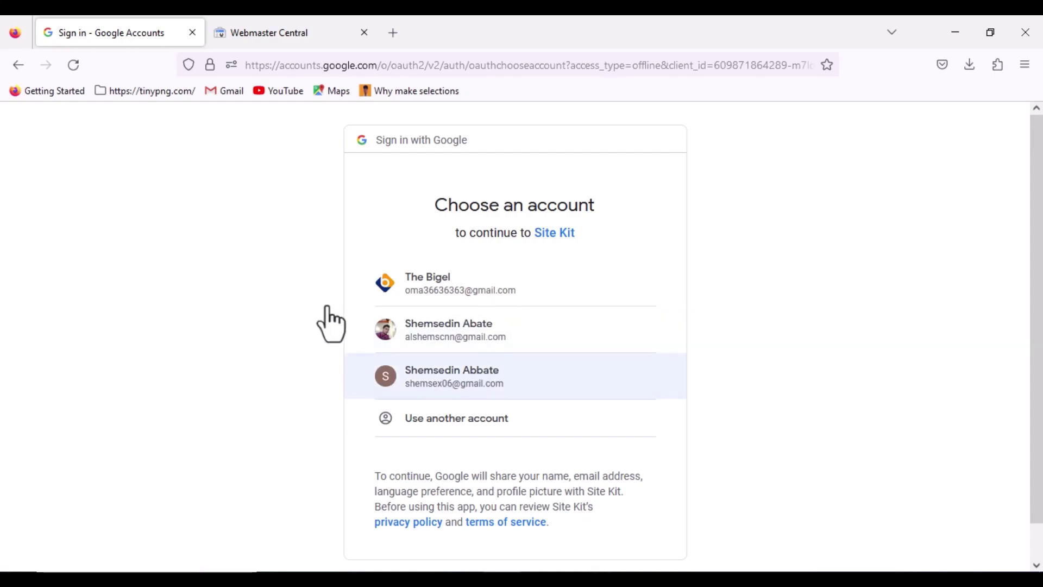
Step: Confirm the Google account and grant Site Kit Analytics, Search Console and site-list access
left_click(587, 392)
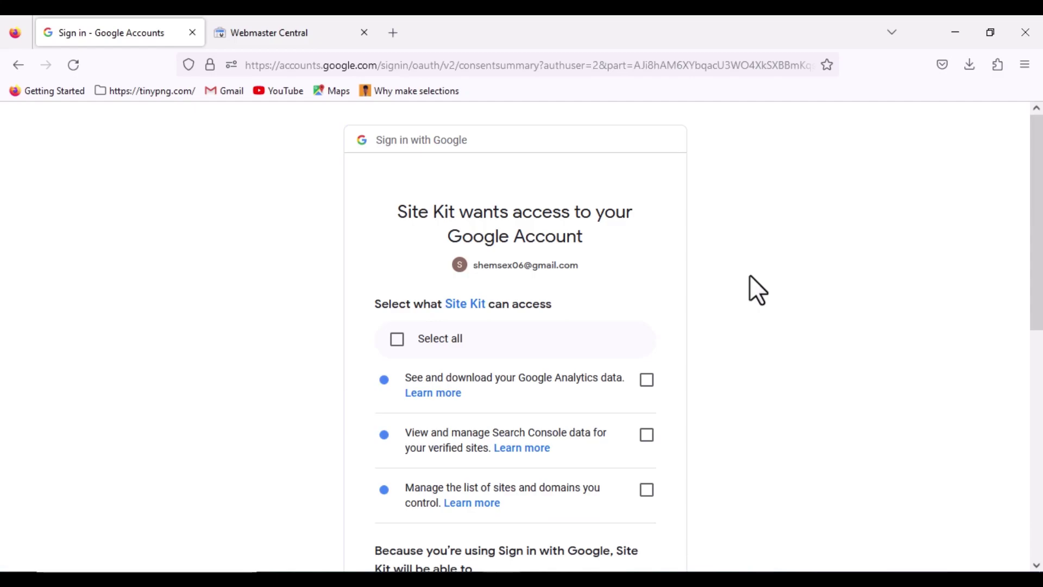
left_click(399, 341)
scroll(652, 347, "down", 4)
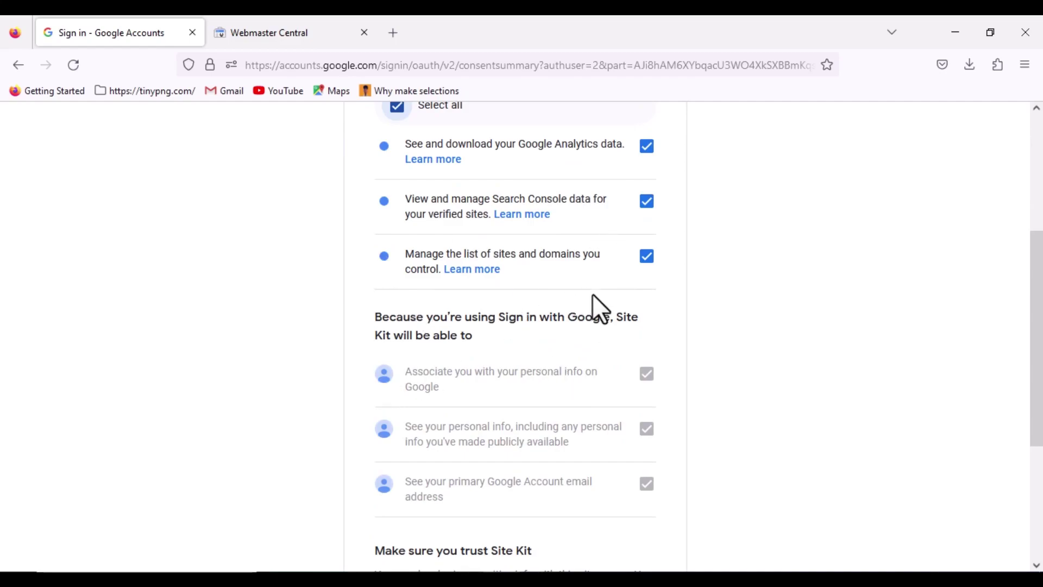
scroll(593, 295, "down", 4)
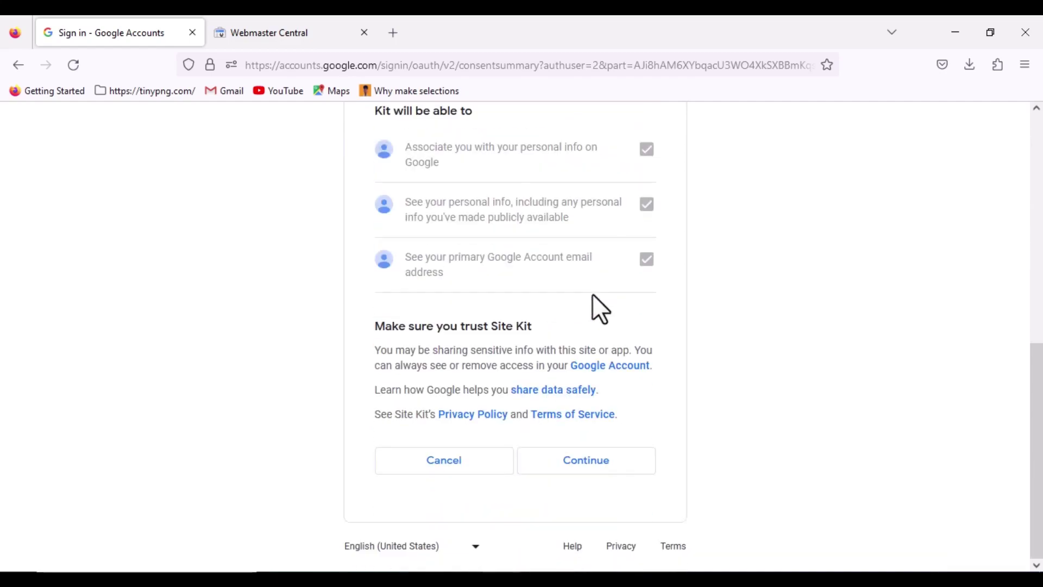
left_click(591, 461)
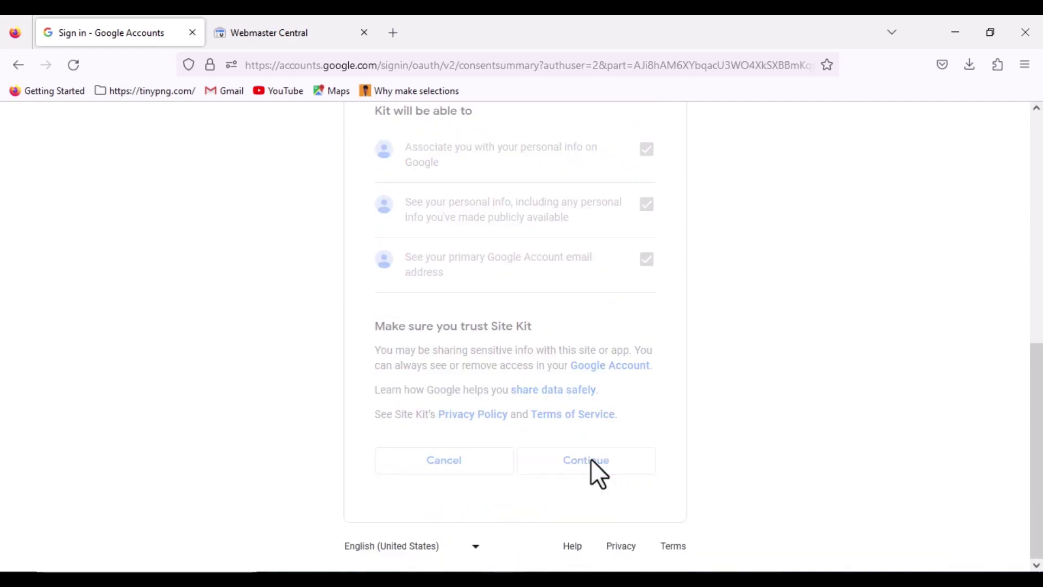
Step: Verify ownership of The Bigel news and let it access the Google account data
scroll(593, 468, "up", 5)
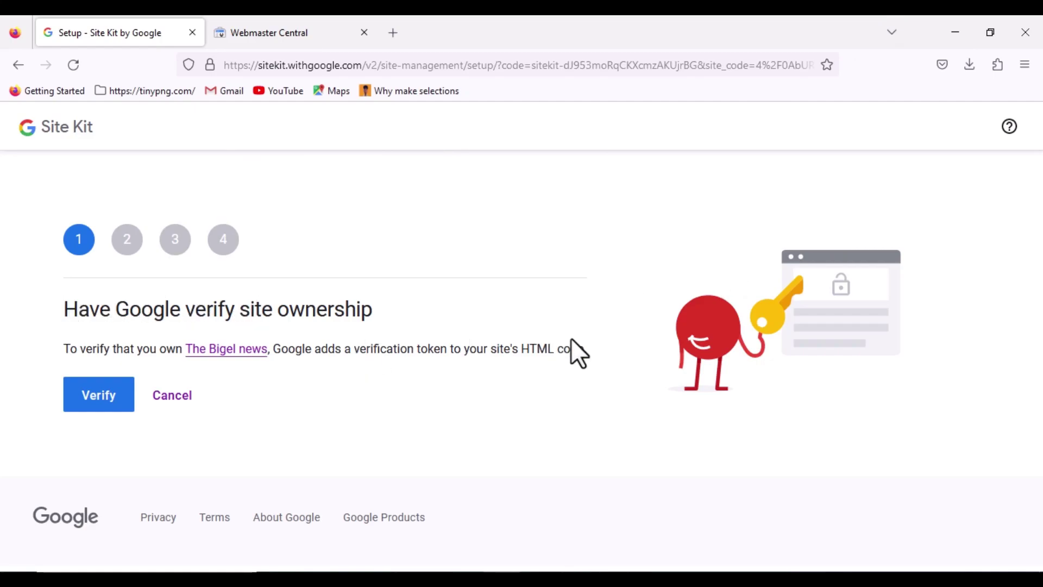
left_click(92, 407)
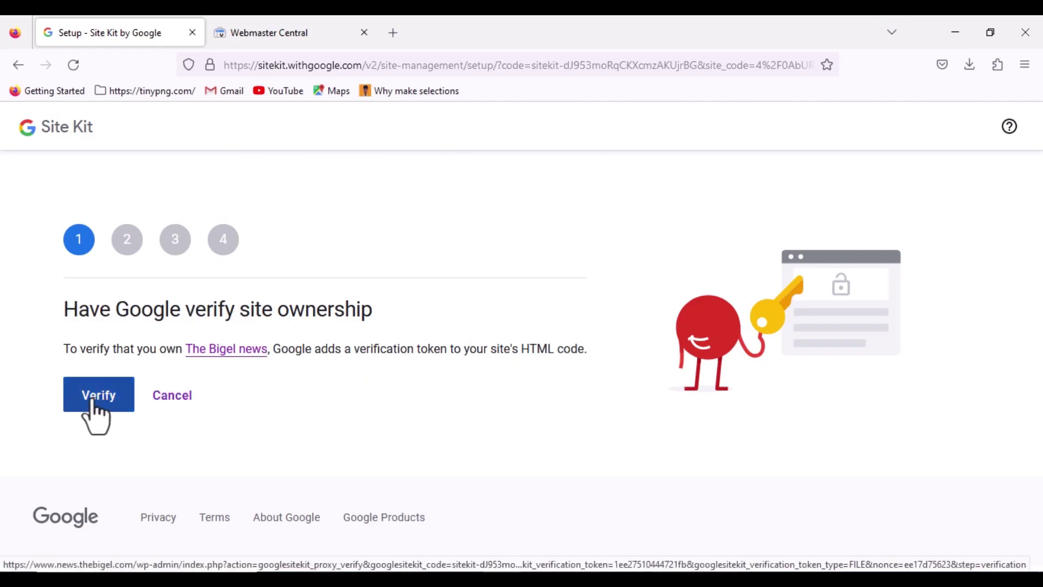
left_click(67, 405)
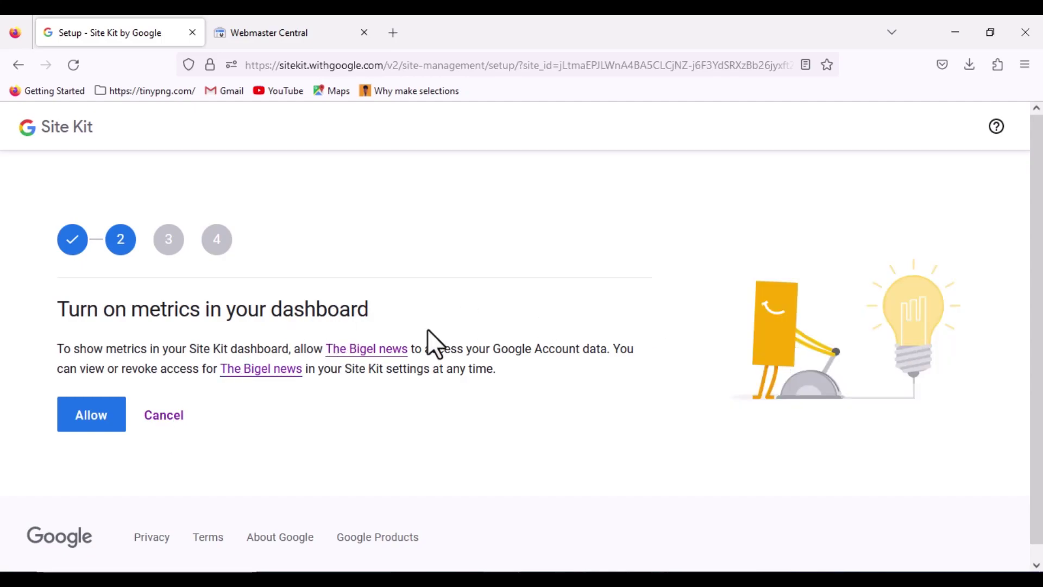
left_click(68, 416)
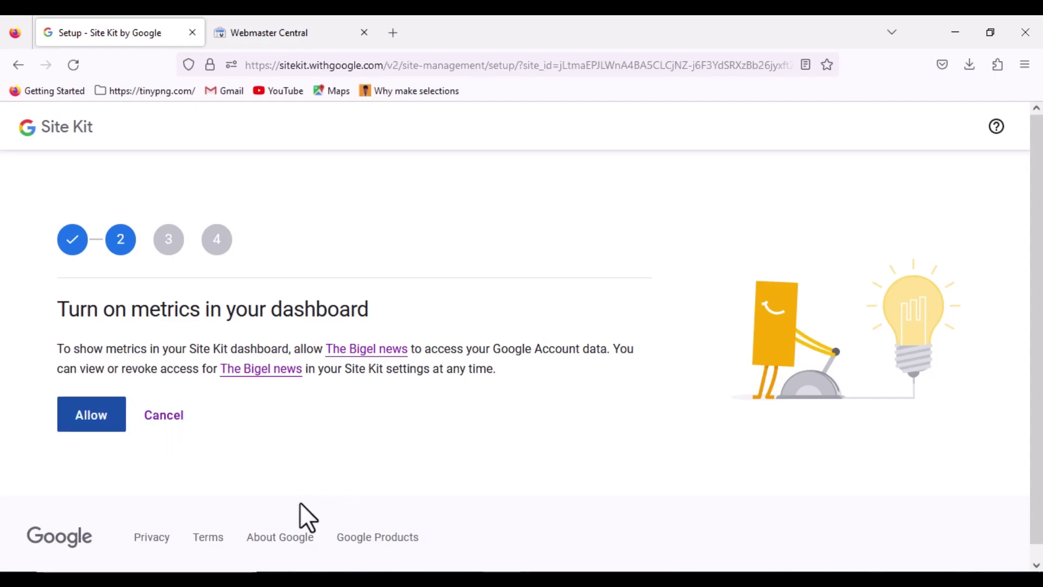
left_click(107, 421)
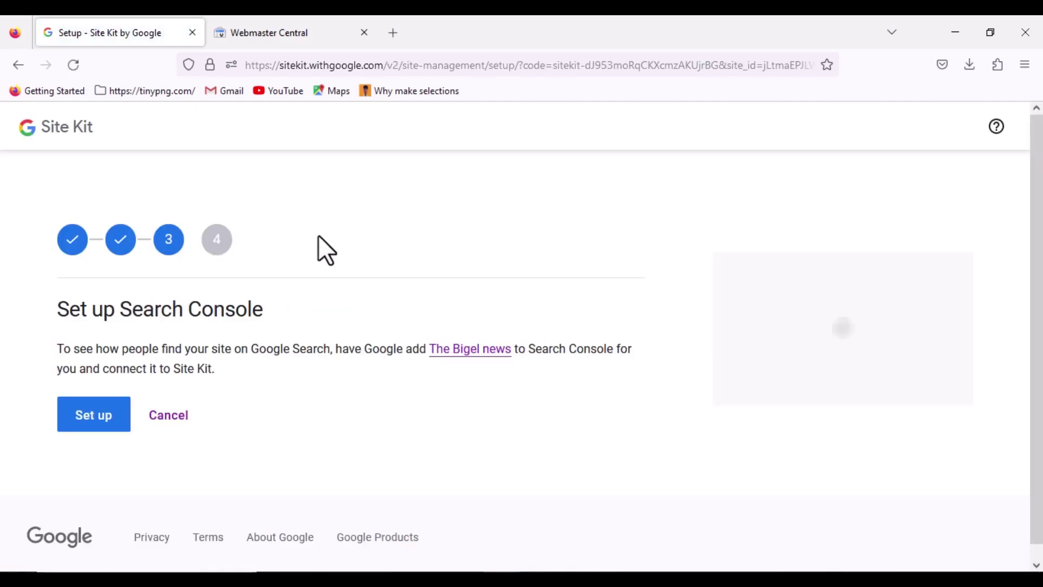
Step: Add the site to Search Console and continue to the Google Analytics setup
left_click(99, 419)
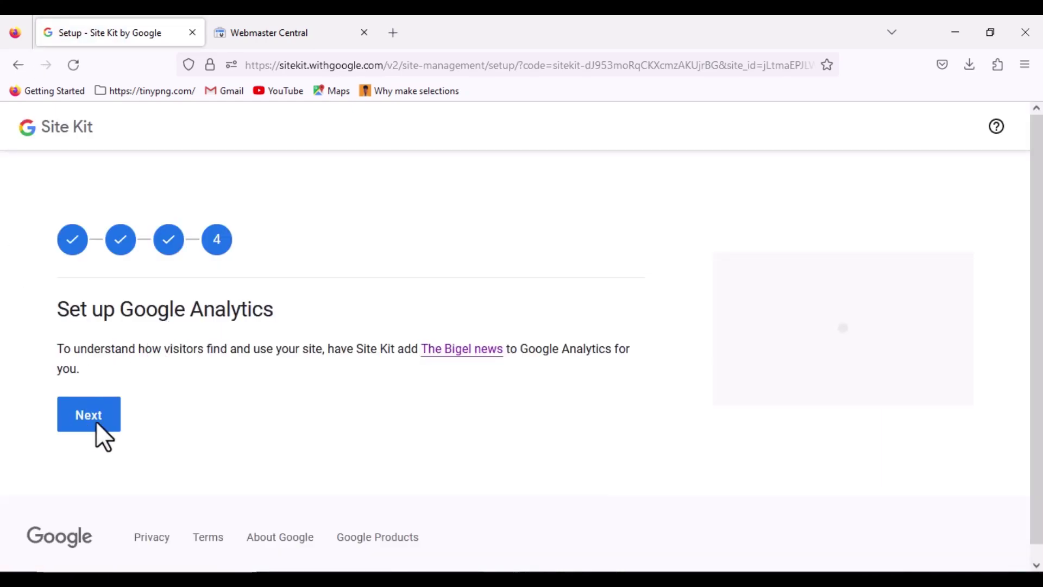
left_click(90, 419)
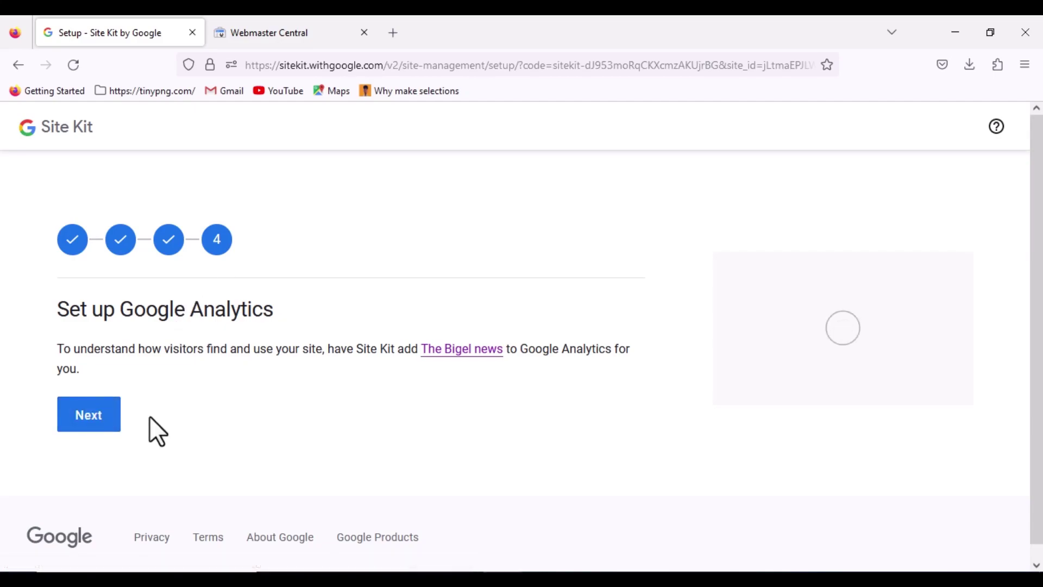
left_click(86, 421)
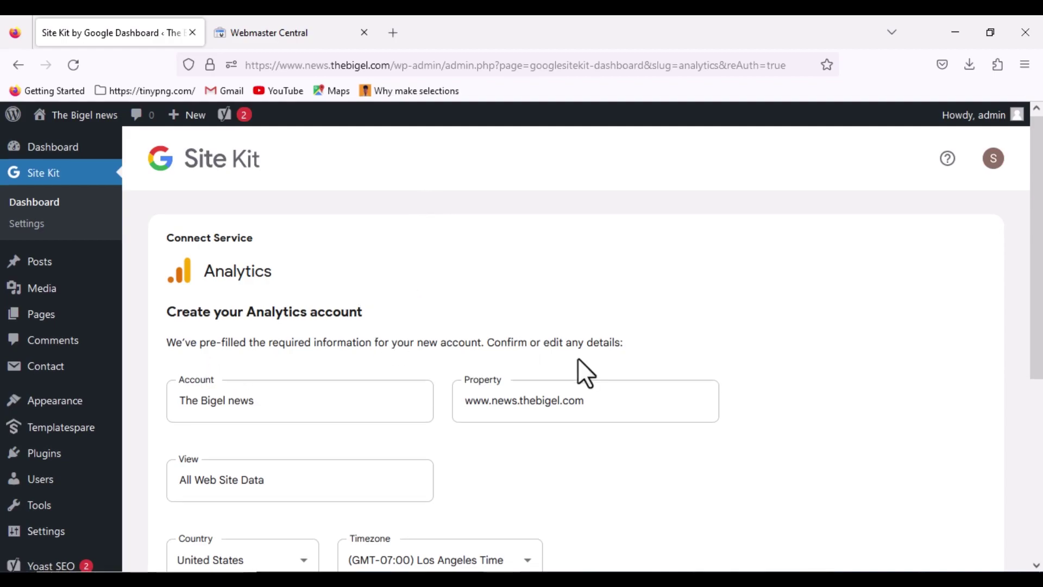
Step: Create the Analytics account from the pre-filled The Bigel news details
scroll(302, 378, "down", 4)
scroll(301, 378, "down", 1)
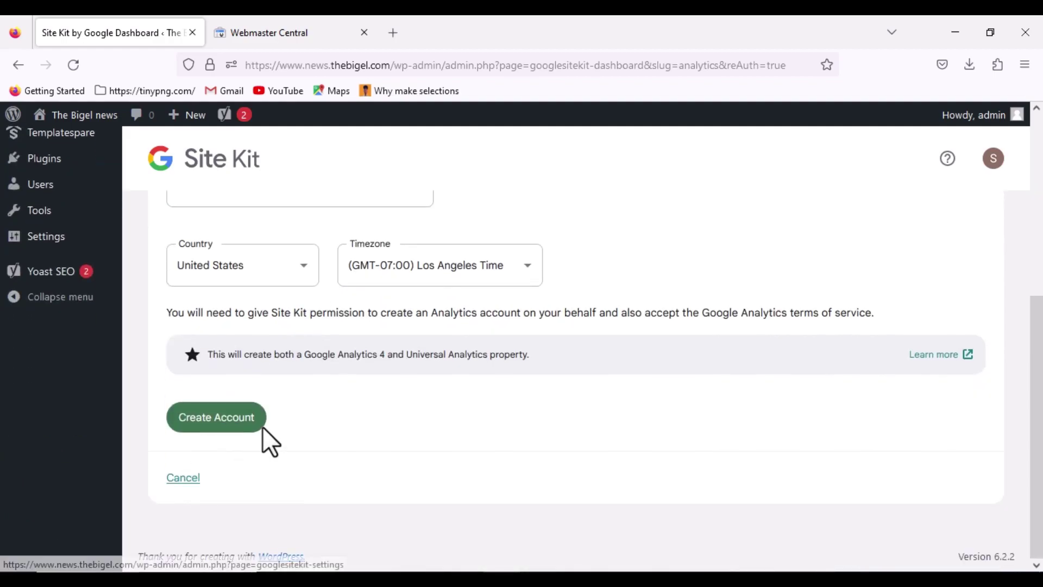
left_click(220, 417)
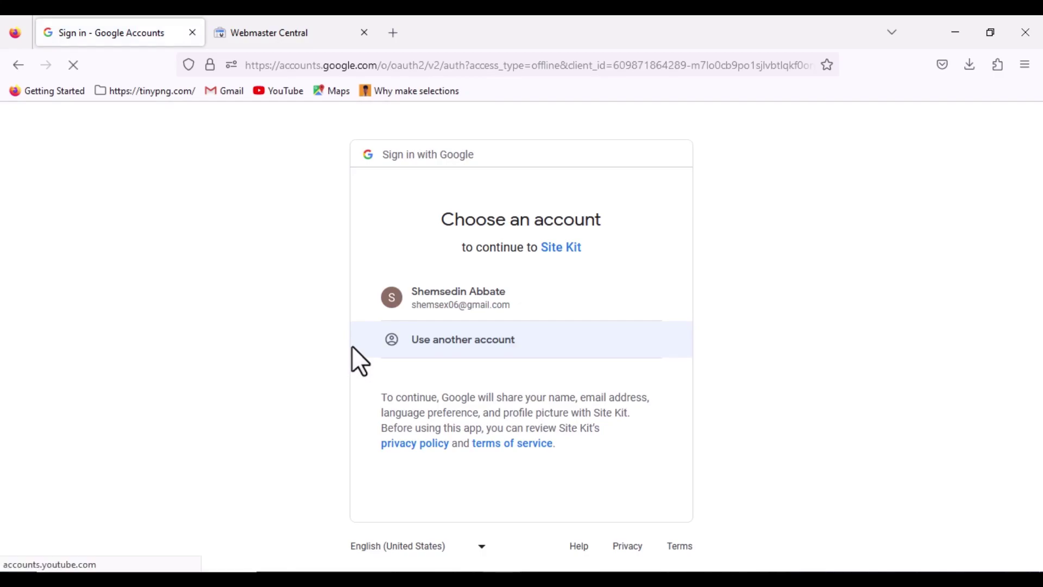
Step: Choose the Google account and grant Site Kit all additional Google Analytics permissions
left_click(582, 319)
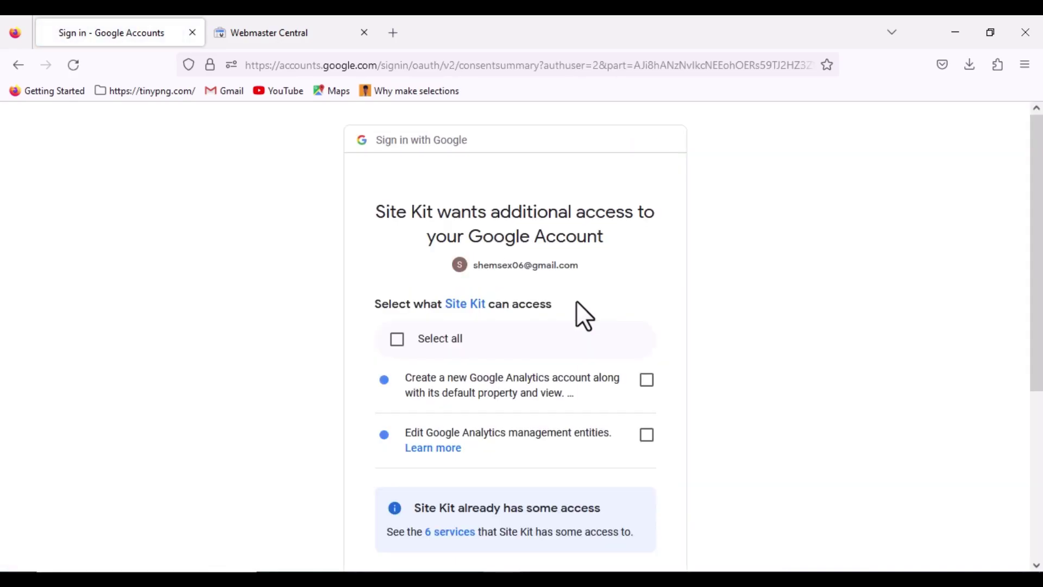
left_click(397, 339)
scroll(892, 334, "down", 4)
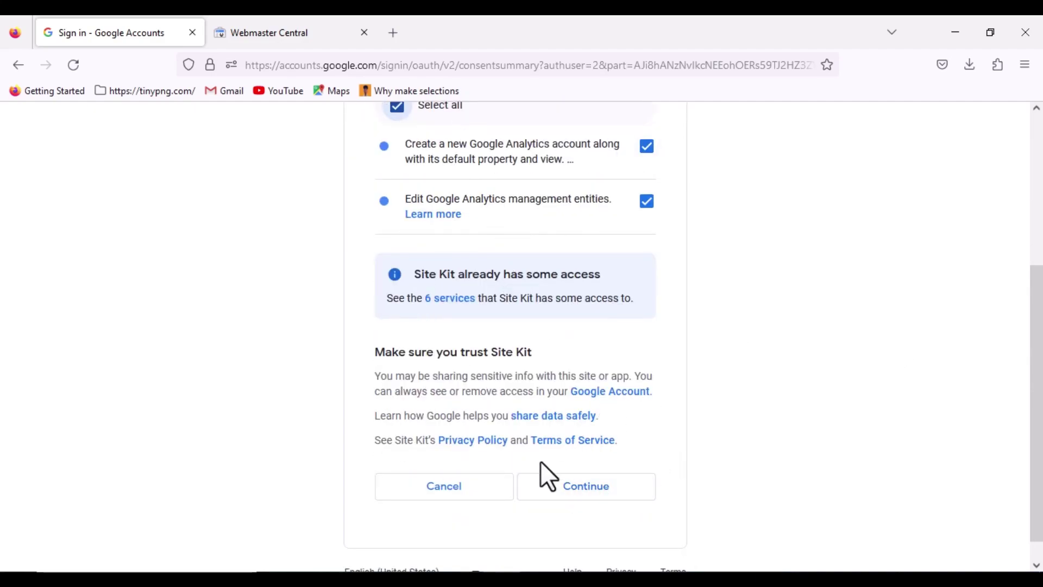
left_click(594, 497)
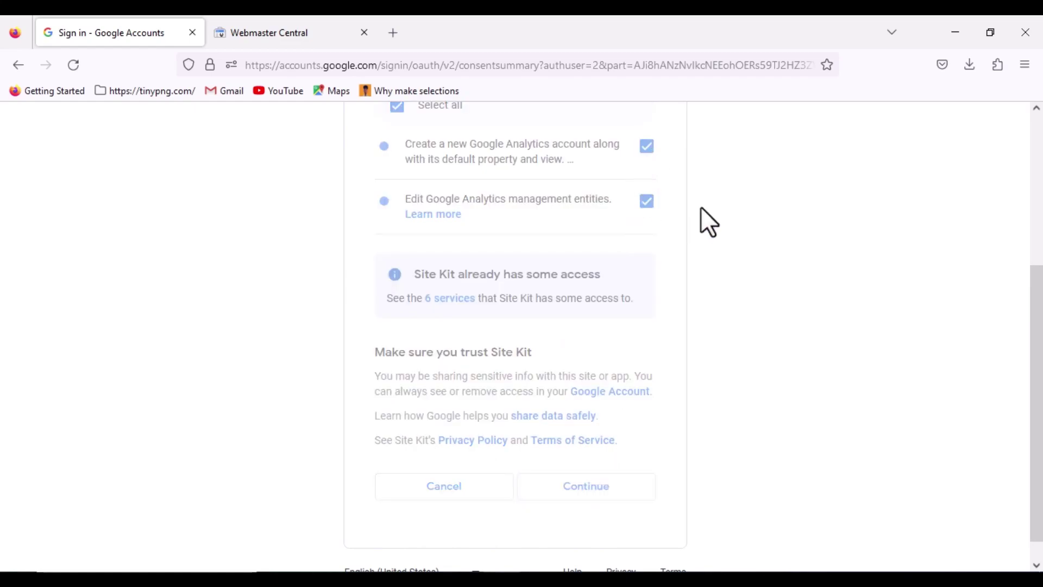
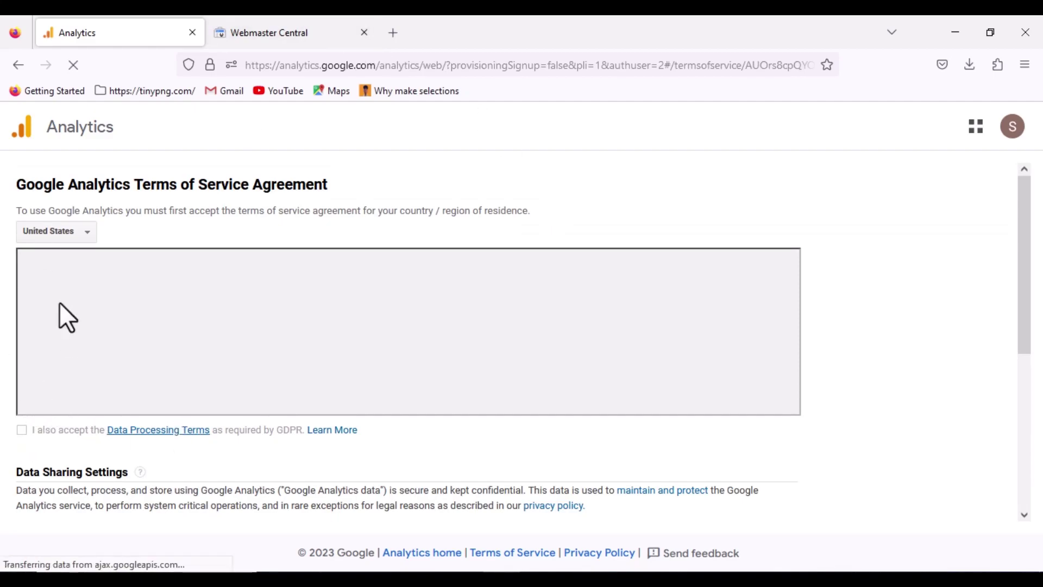
Step: Review the Analytics Terms of Service and opt in to sharing data with Google products & services
scroll(259, 350, "down", 3)
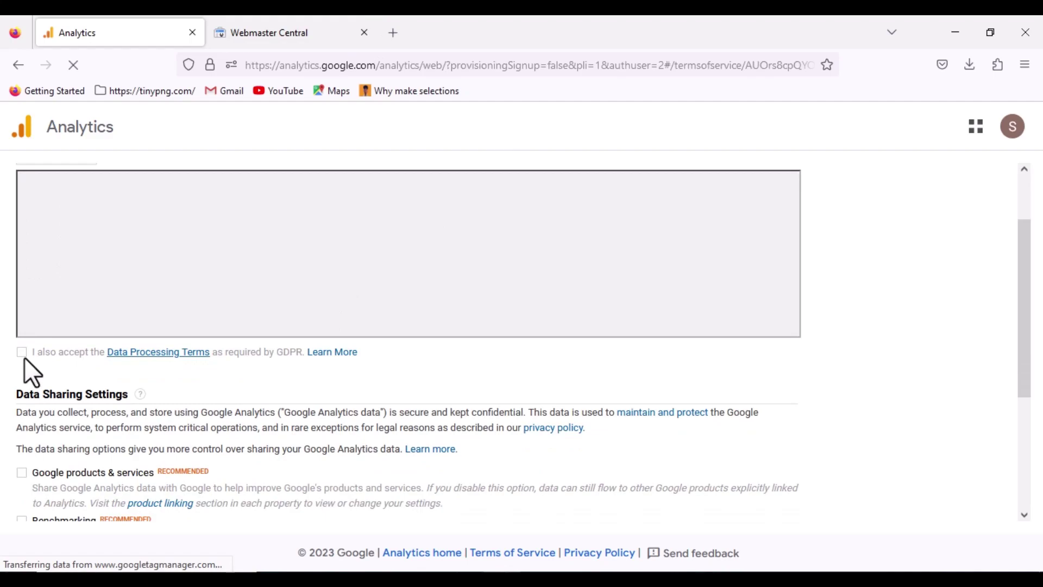
scroll(111, 259, "up", 3)
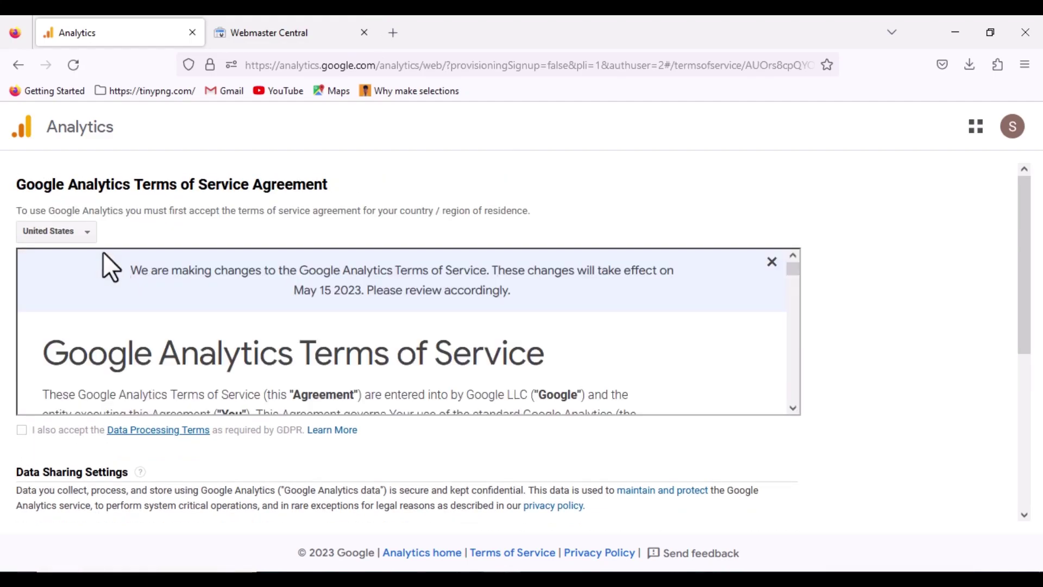
scroll(280, 364, "down", 10)
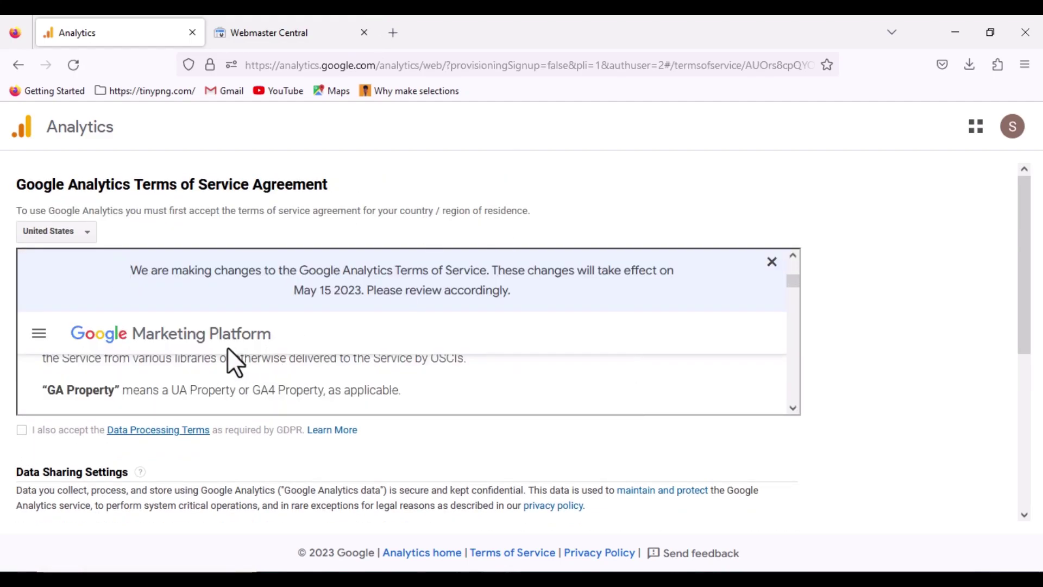
scroll(134, 365, "down", 10)
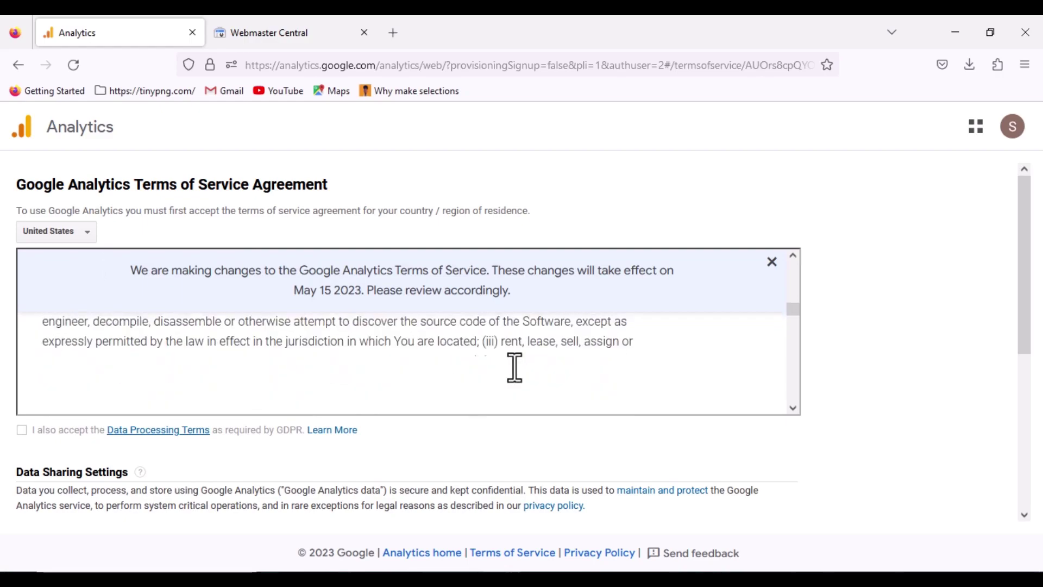
scroll(195, 347, "down", 10)
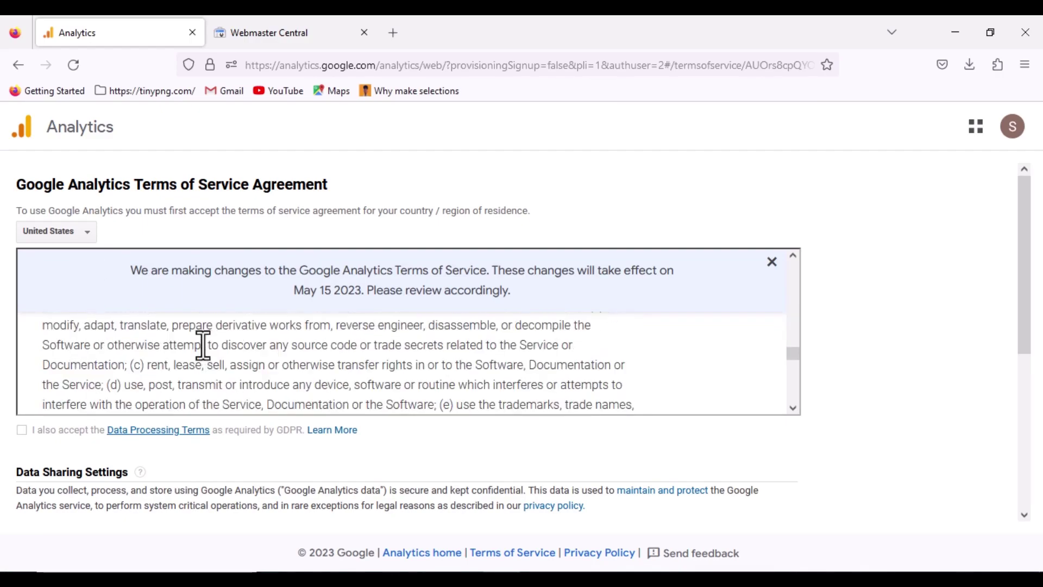
scroll(203, 345, "down", 10)
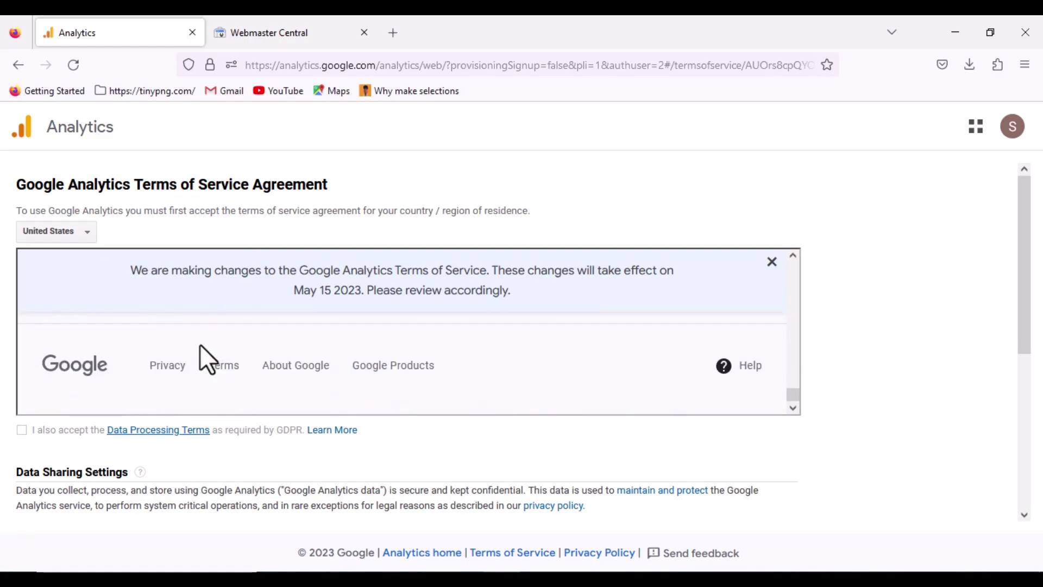
scroll(201, 346, "up", 10)
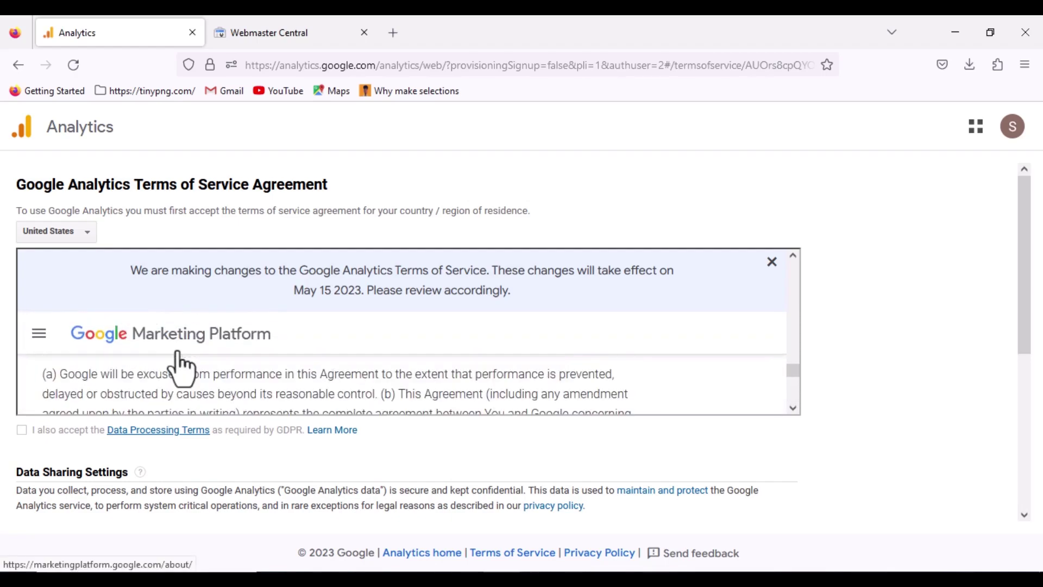
scroll(272, 430, "down", 4)
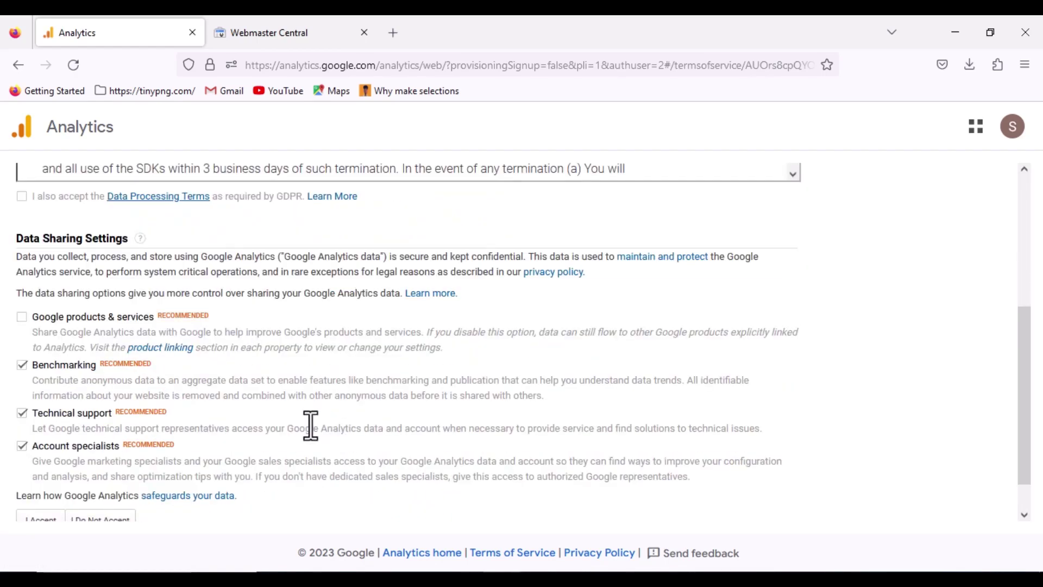
left_click(22, 317)
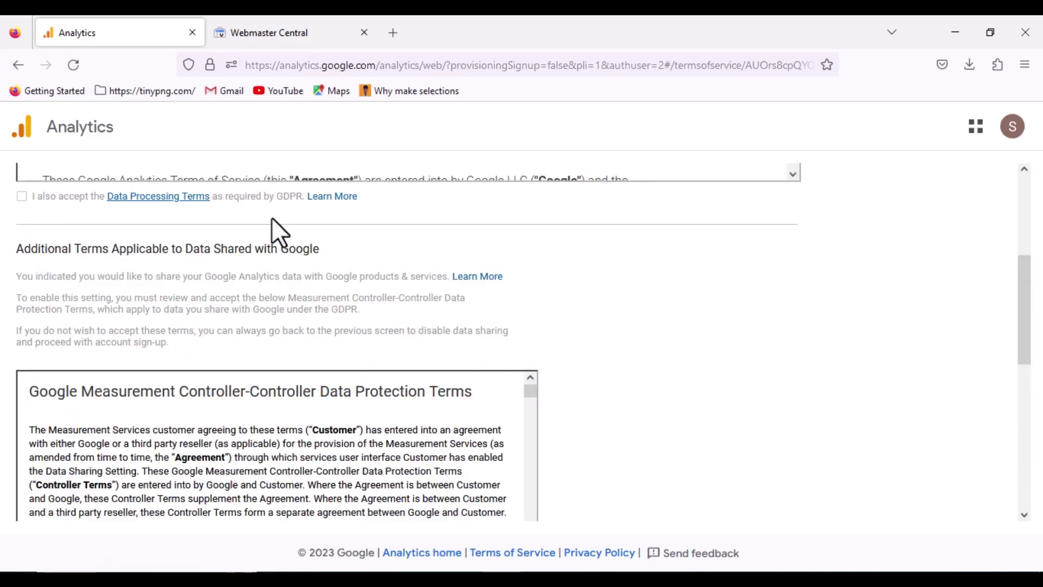
scroll(456, 243, "up", 5)
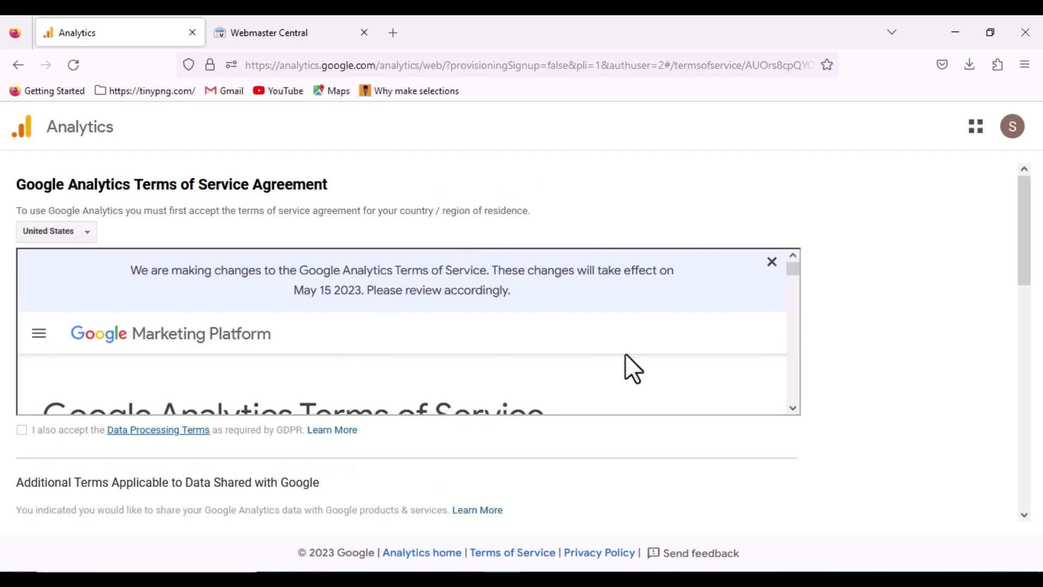
Step: Accept the GDPR Data Processing Terms and the Analytics terms with 'I Accept'
scroll(626, 354, "down", 10)
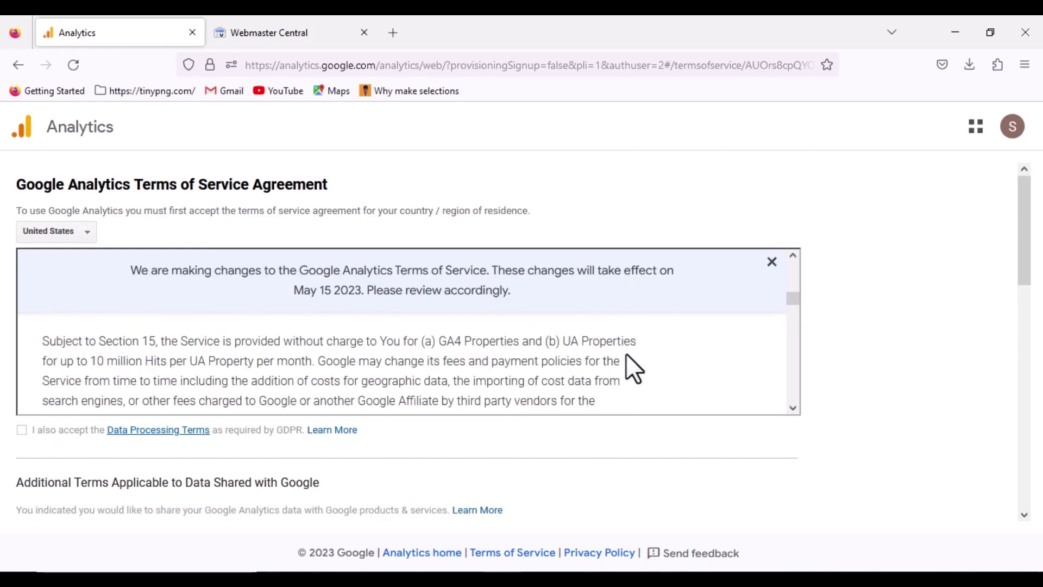
scroll(634, 362, "down", 5)
scroll(628, 350, "down", 10)
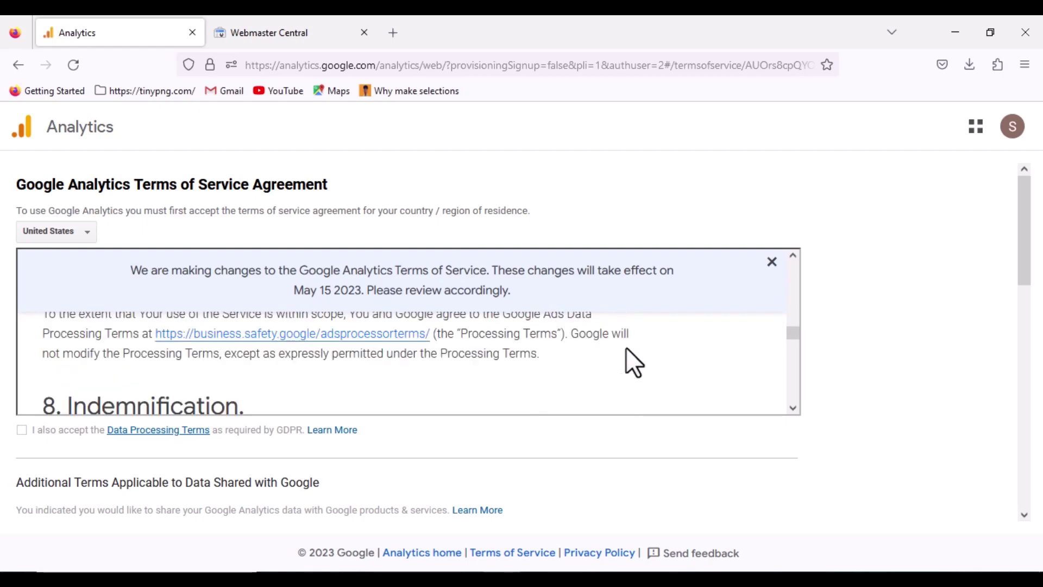
scroll(697, 343, "down", 10)
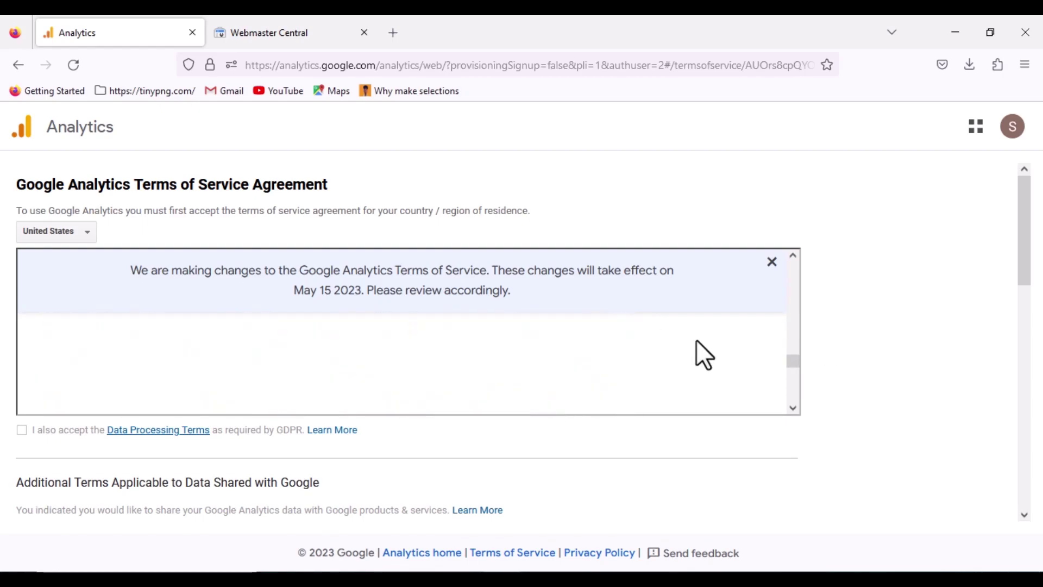
scroll(697, 342, "down", 5)
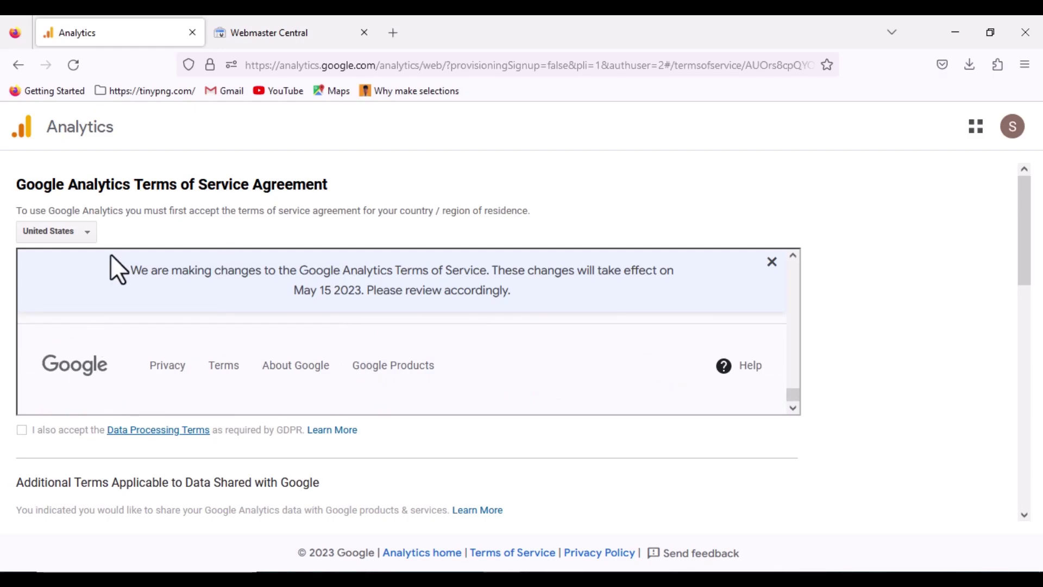
scroll(781, 245, "down", 3)
scroll(787, 257, "down", 3)
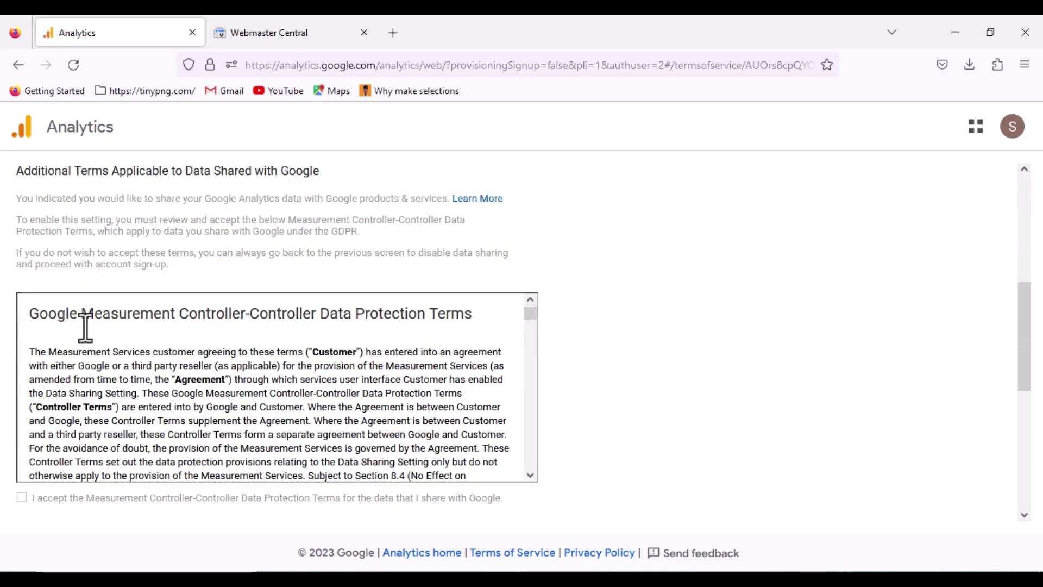
scroll(87, 332, "down", 5)
scroll(298, 375, "down", 15)
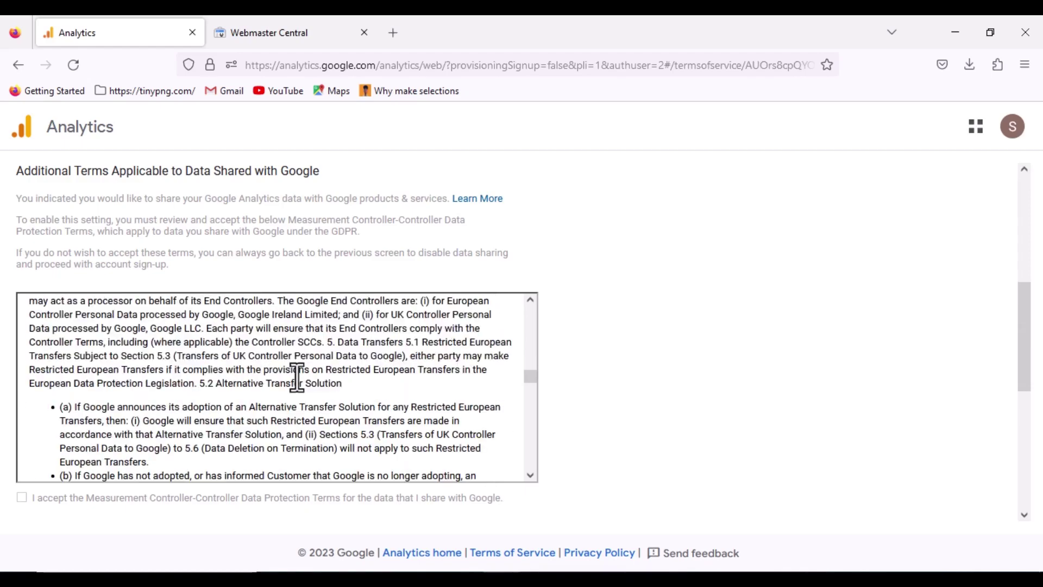
scroll(299, 375, "down", 15)
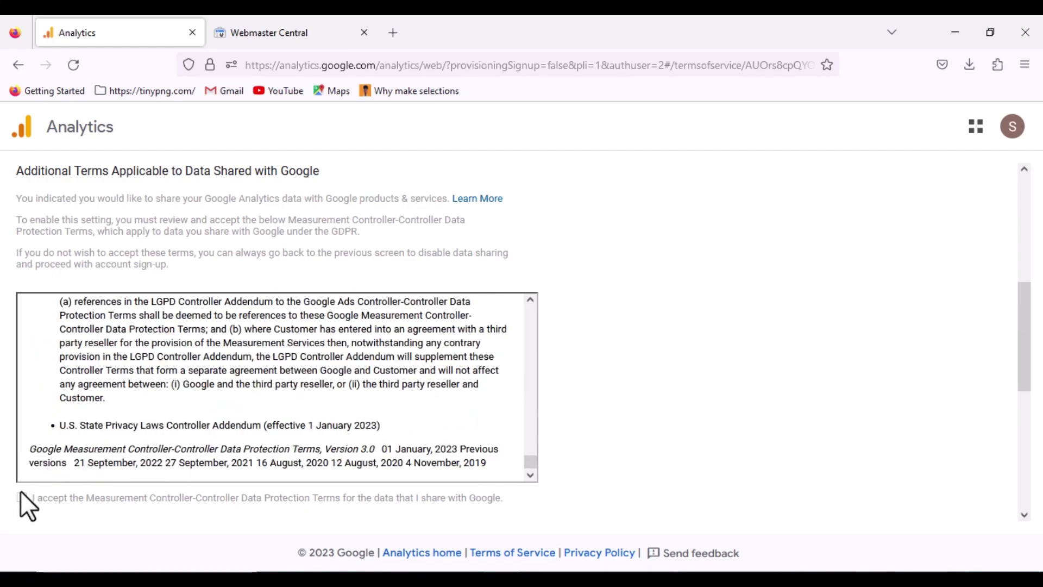
scroll(90, 288, "up", 10)
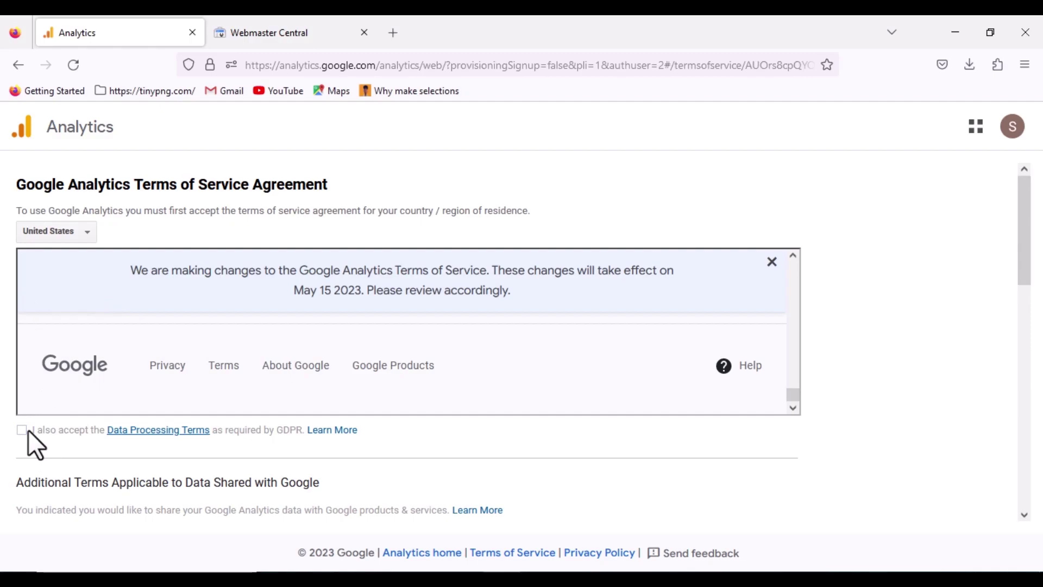
left_click(22, 431)
scroll(533, 473, "down", 10)
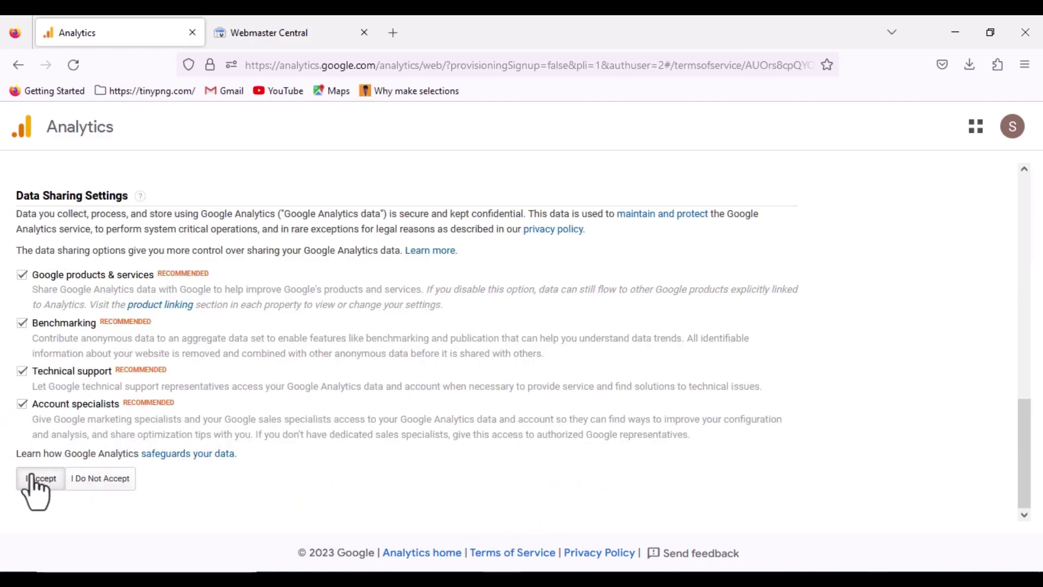
left_click(31, 483)
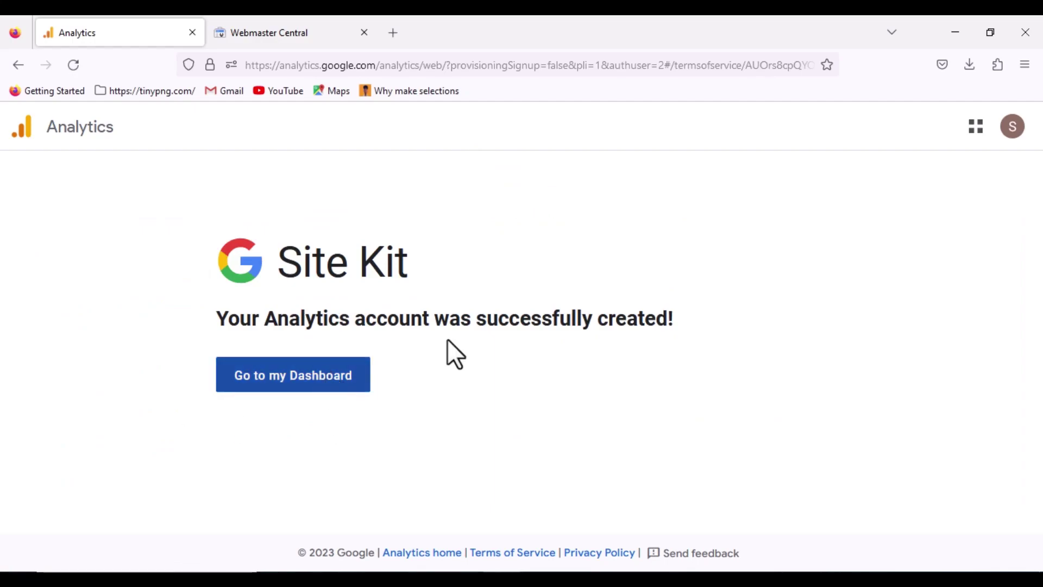
Step: Continue from the account-created message to the dashboard and scroll down the article page
left_click(248, 380)
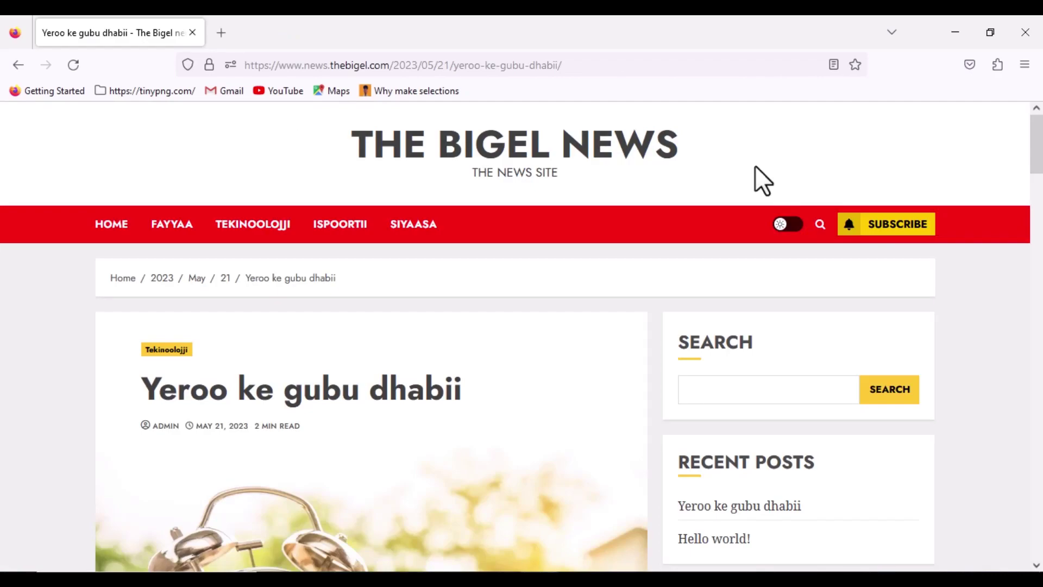
left_click_drag(1037, 152, 1039, 535)
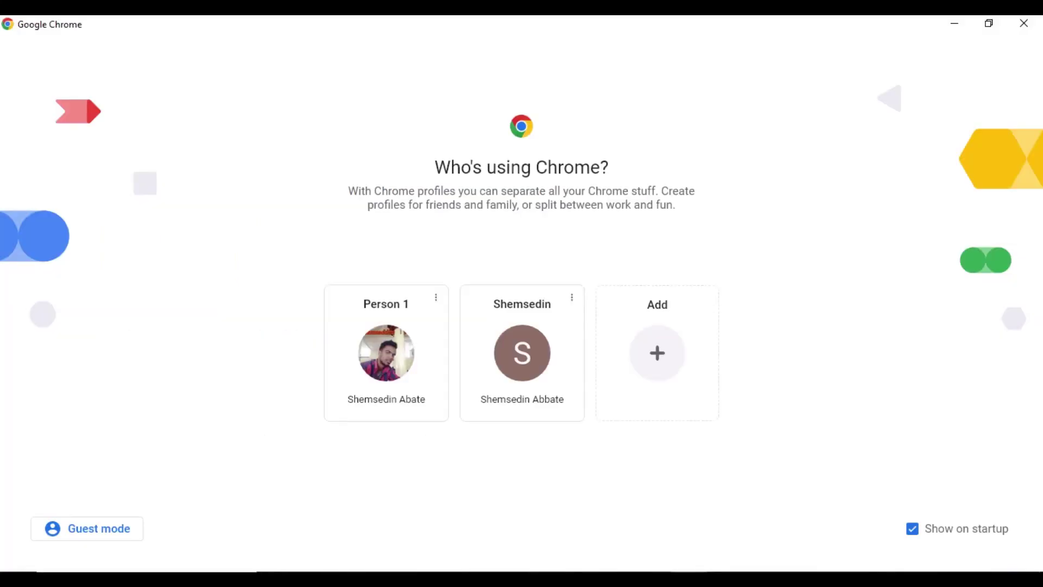
Step: Open the user's Chrome profile, search Google for 'google adsense' and open the AdSense page
left_click(522, 354)
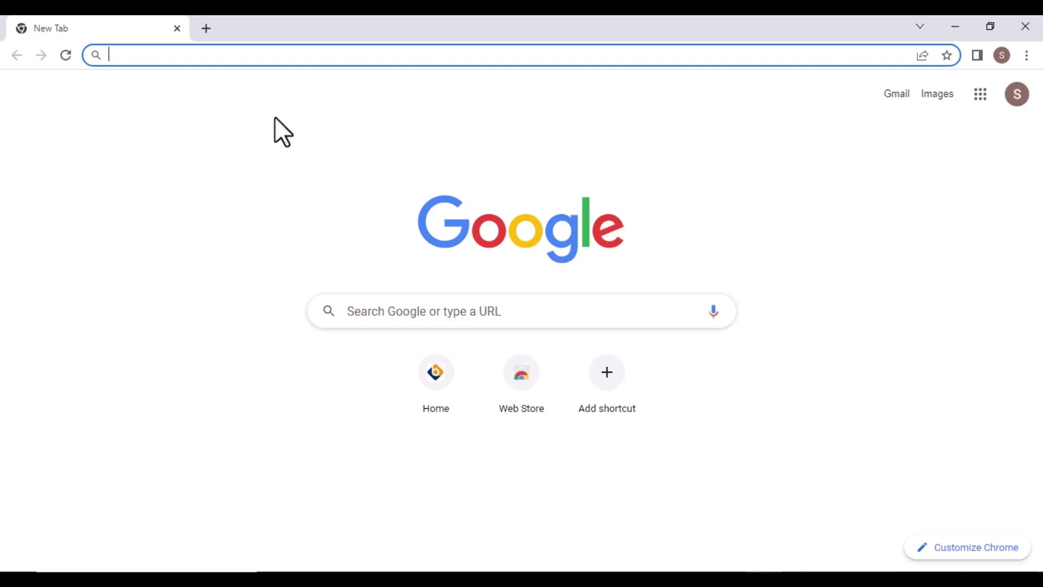
left_click(198, 55)
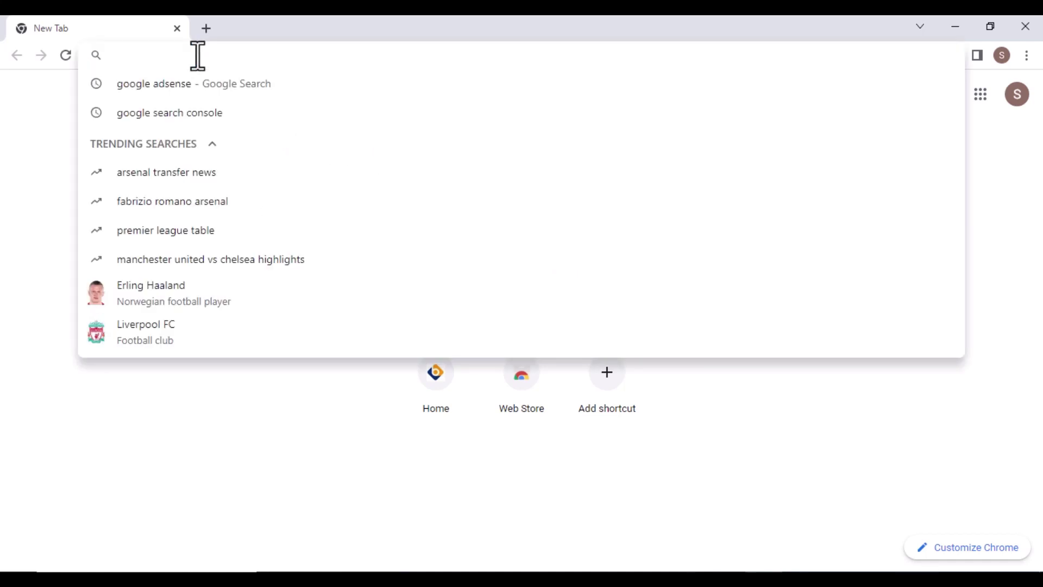
left_click(183, 92)
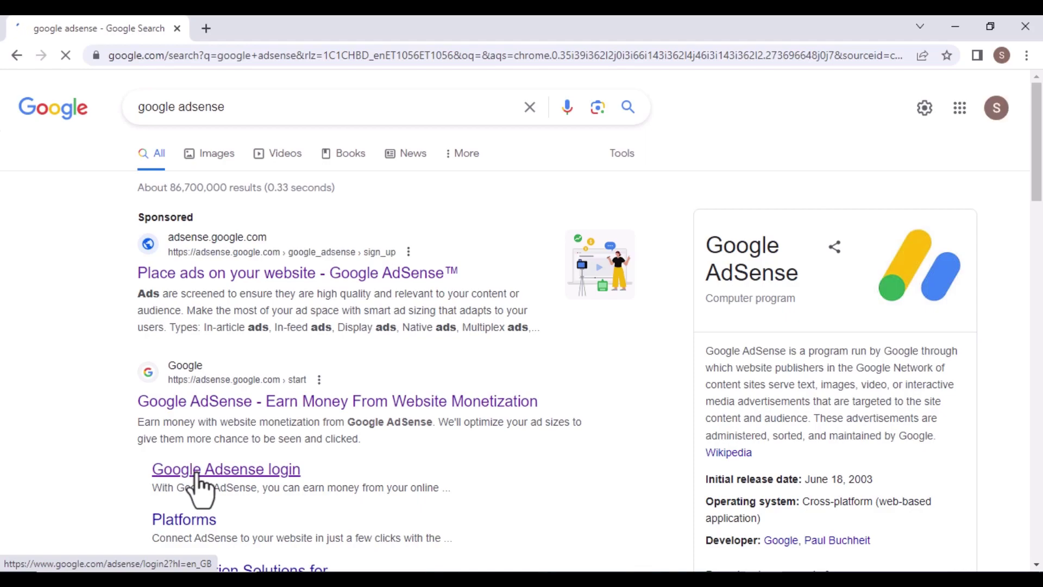
left_click(197, 476)
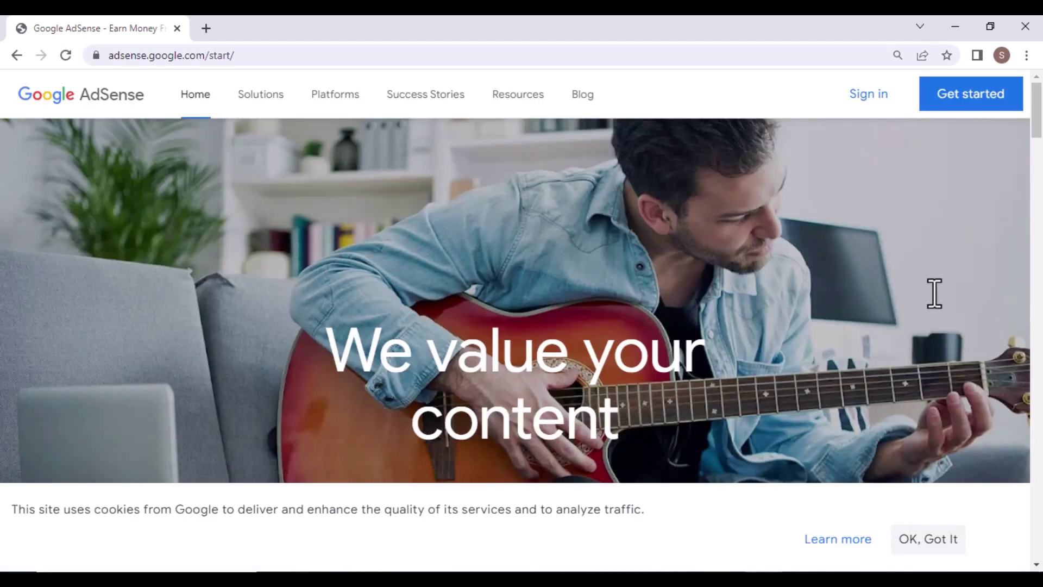
Step: Start AdSense sign-up and sign in with the existing Google account
left_click(986, 112)
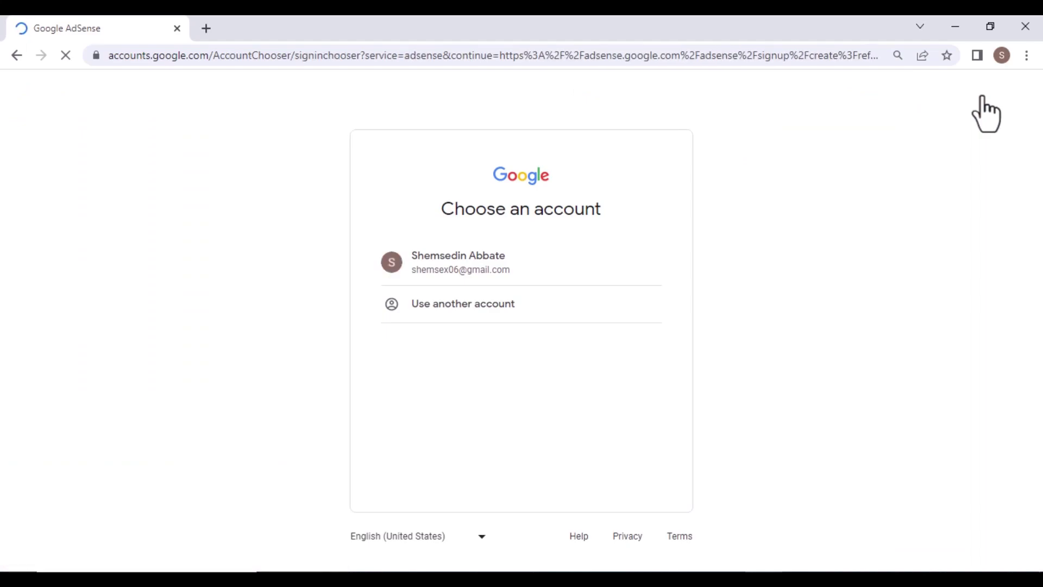
left_click(447, 263)
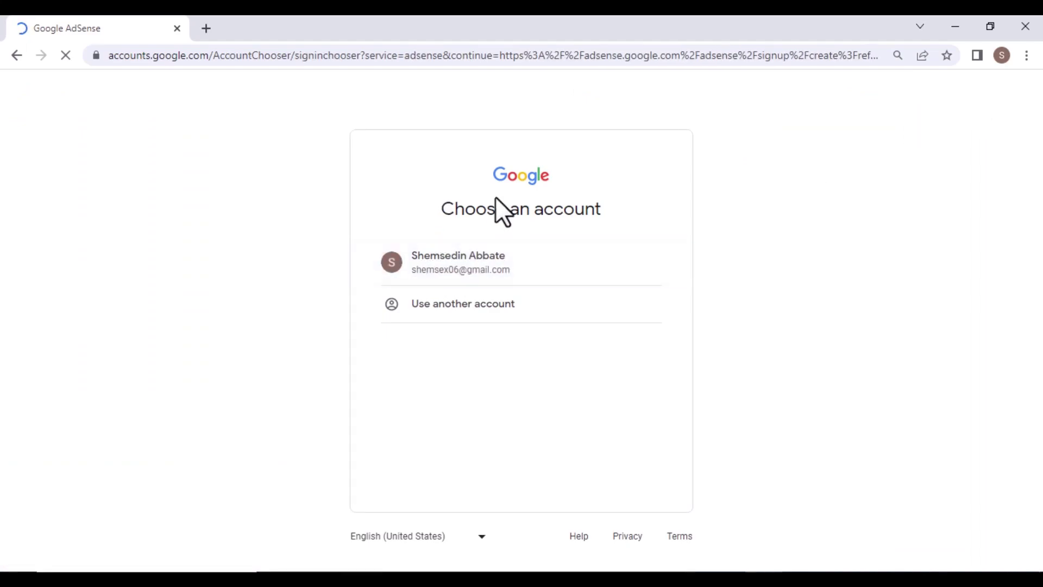
left_click(459, 268)
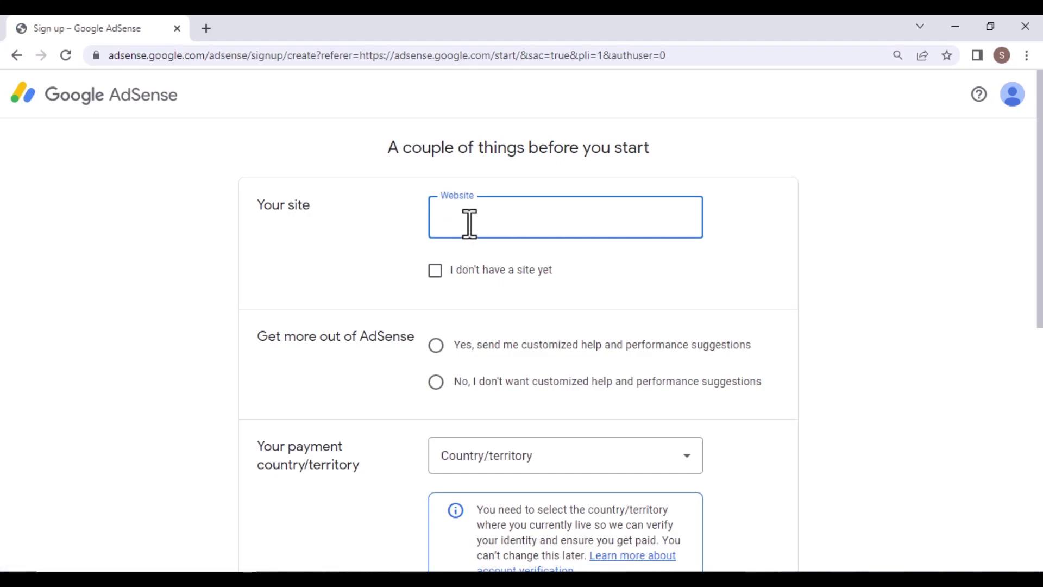
type("www")
key("BackSpace")
key("BackSpace")
key("BackSpace")
type("https://thebigel")
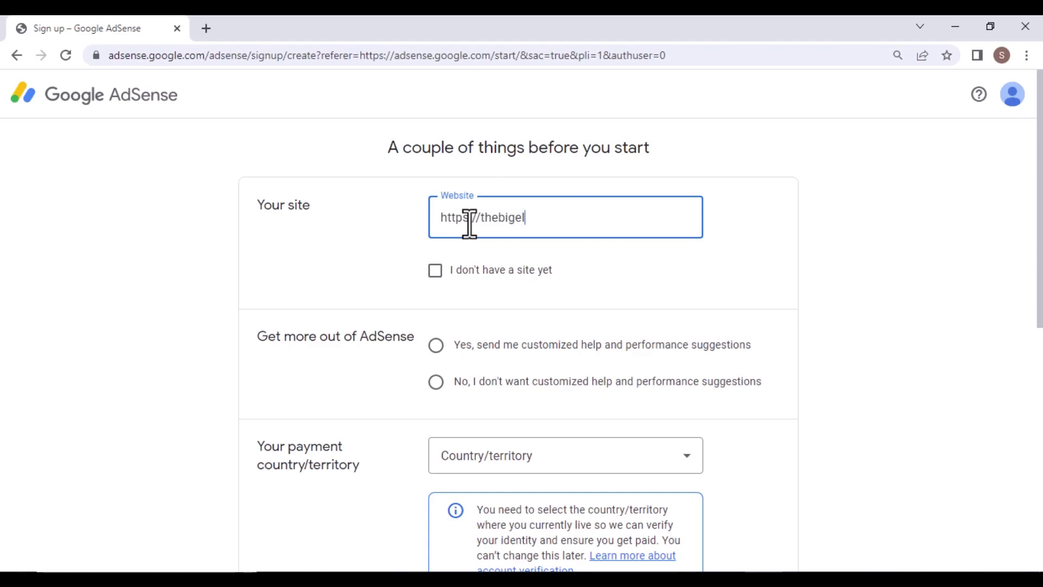
type(".c")
type("pm")
key("BackSpace")
key("BackSpace")
type("om")
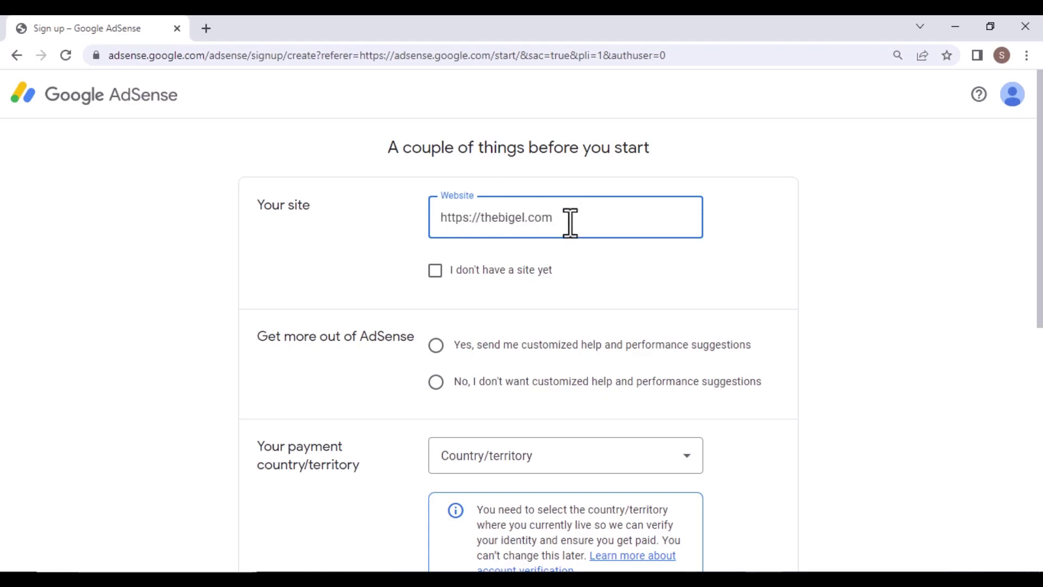
Step: Opt in to customized help and performance suggestions, leaving the country list unchanged
scroll(1040, 227, "down", 1)
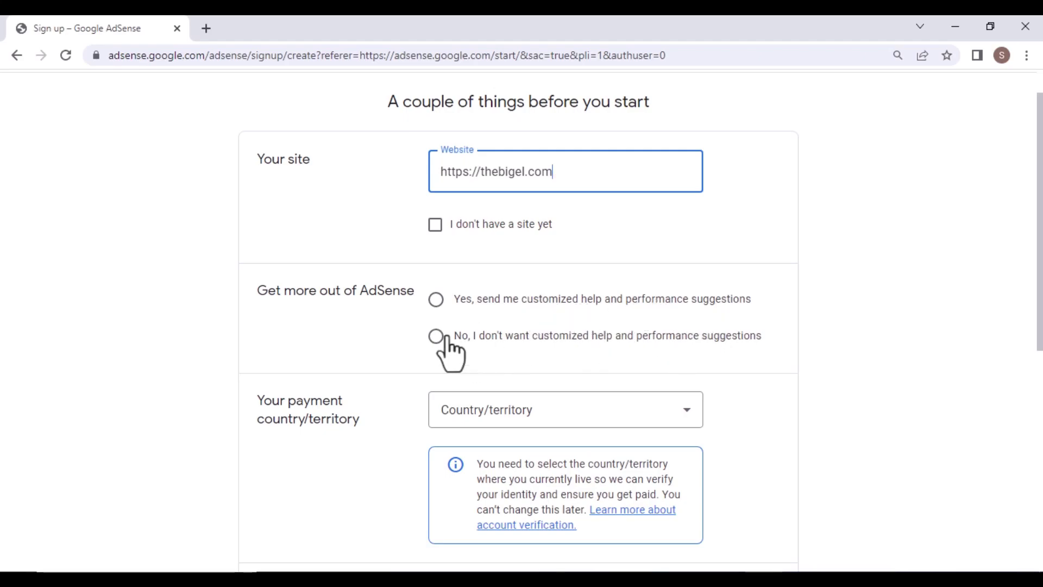
left_click(441, 304)
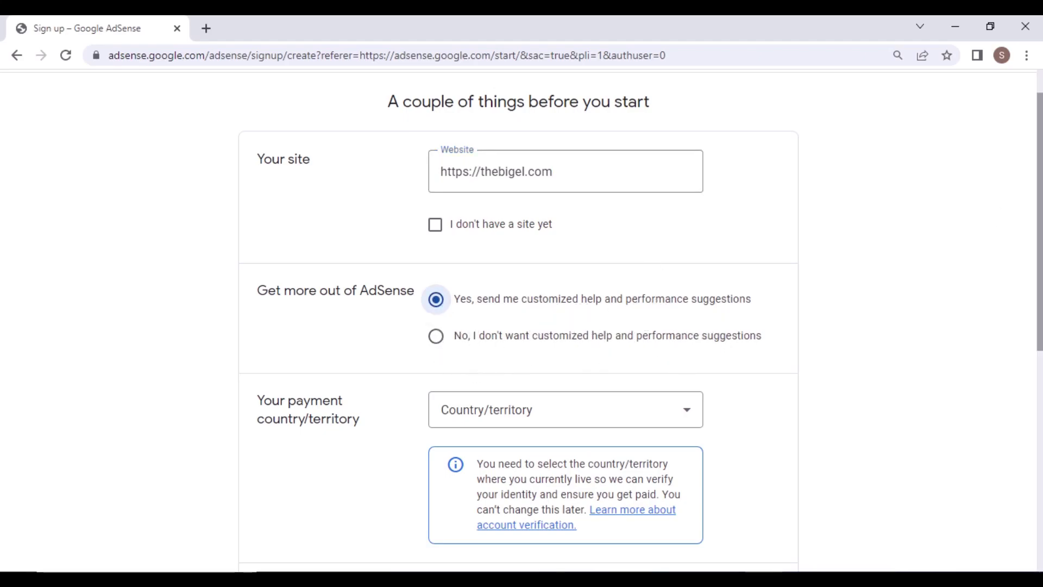
scroll(521, 326, "down", 2)
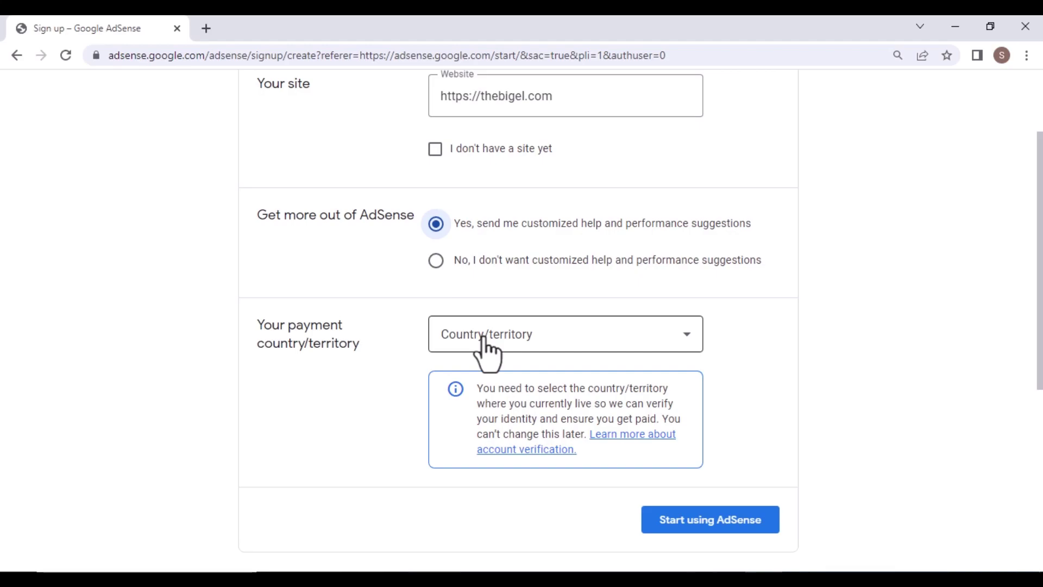
left_click(569, 348)
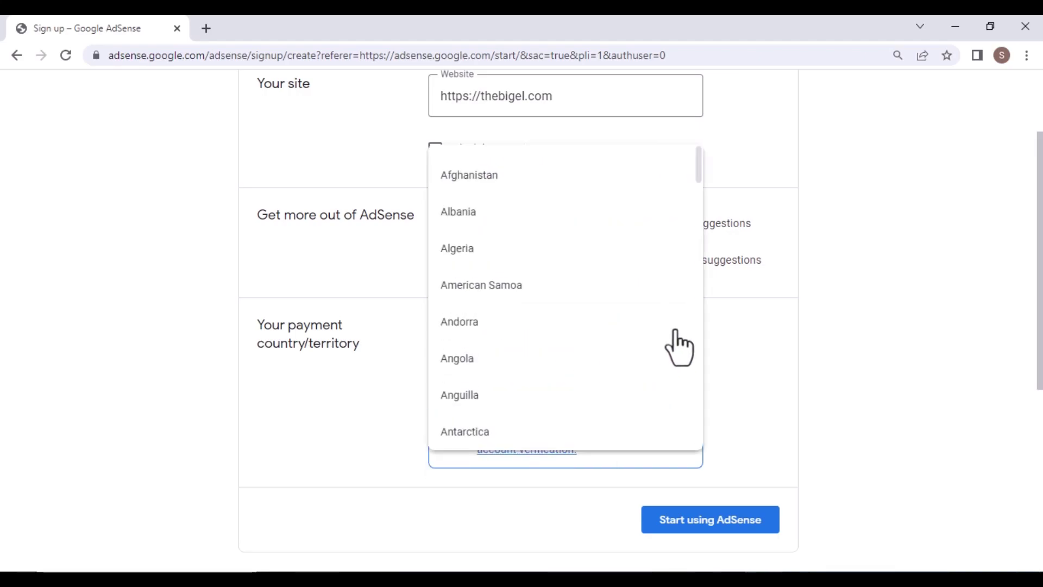
left_click(917, 354)
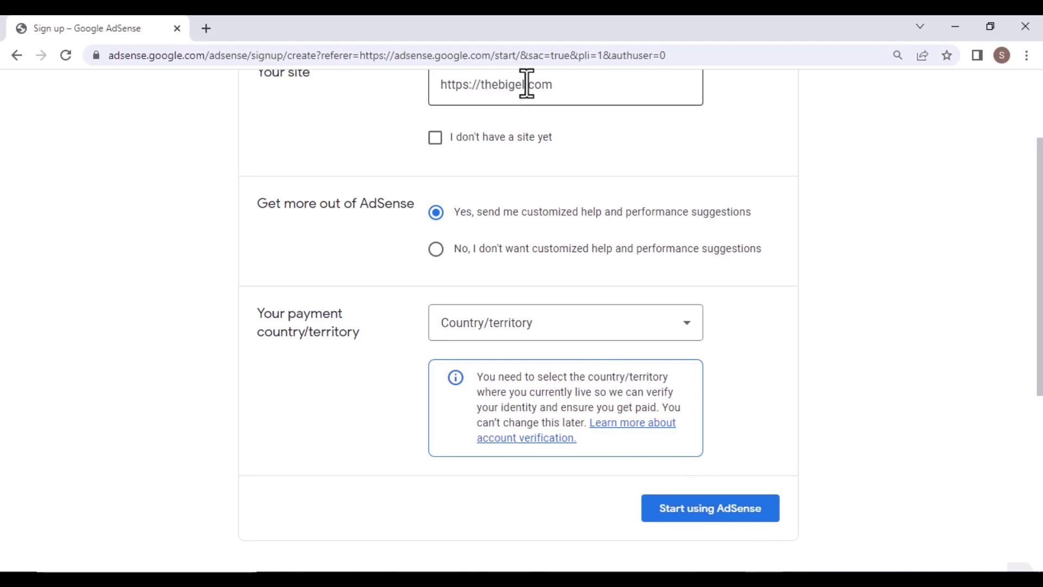
Step: Change the website address from thebigel to oromaintimes
left_click_drag(524, 85, 480, 87)
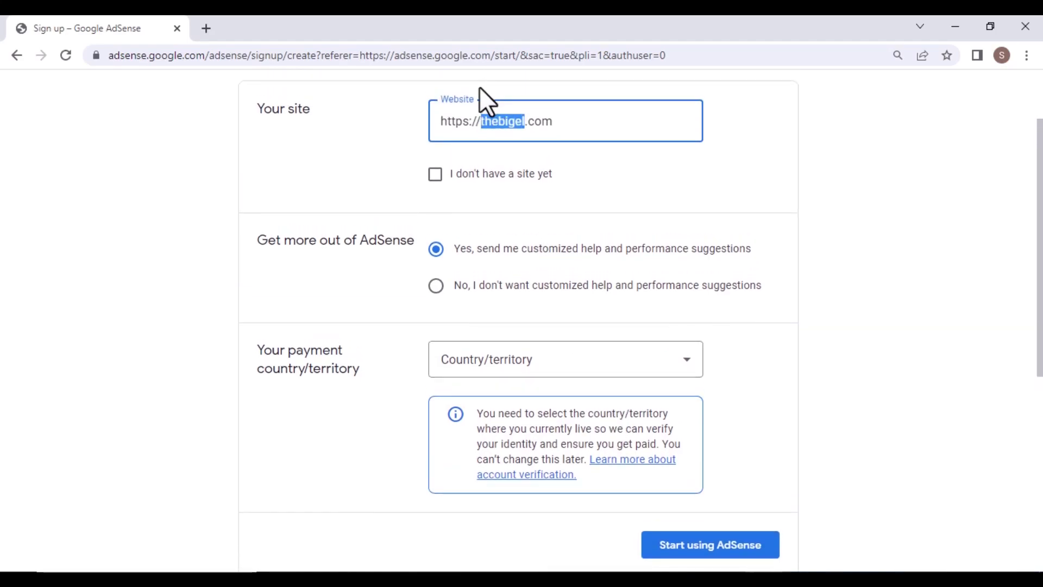
key("BackSpace")
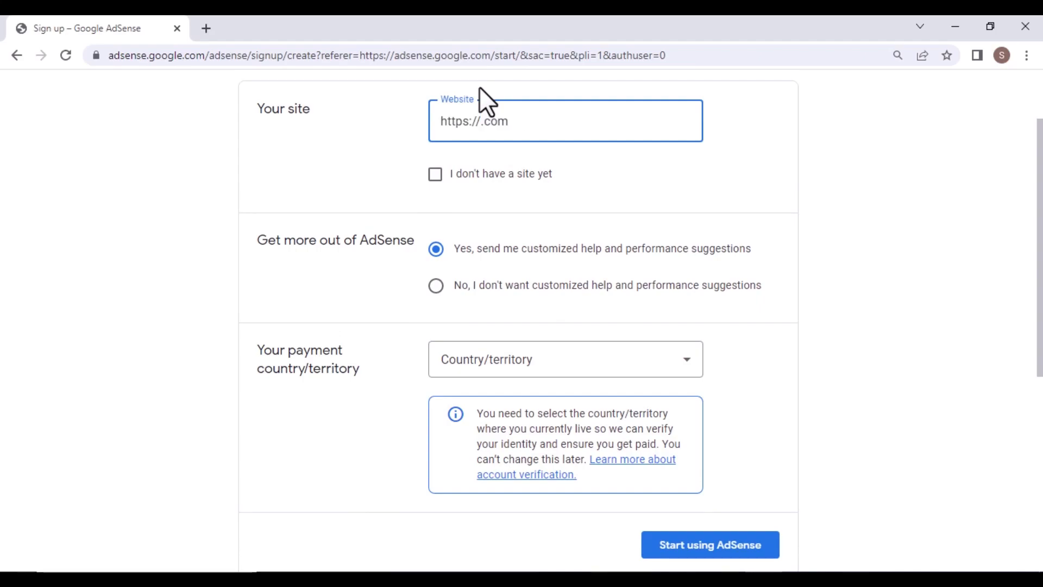
type("oromaintimes")
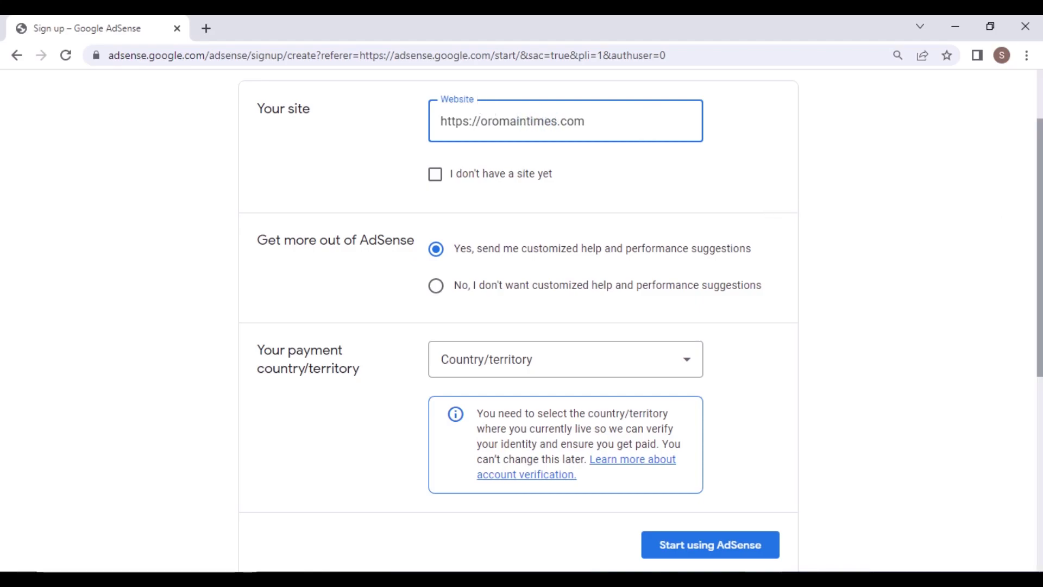
Step: Choose Nigeria as the payment country
scroll(780, 202, "down", 2)
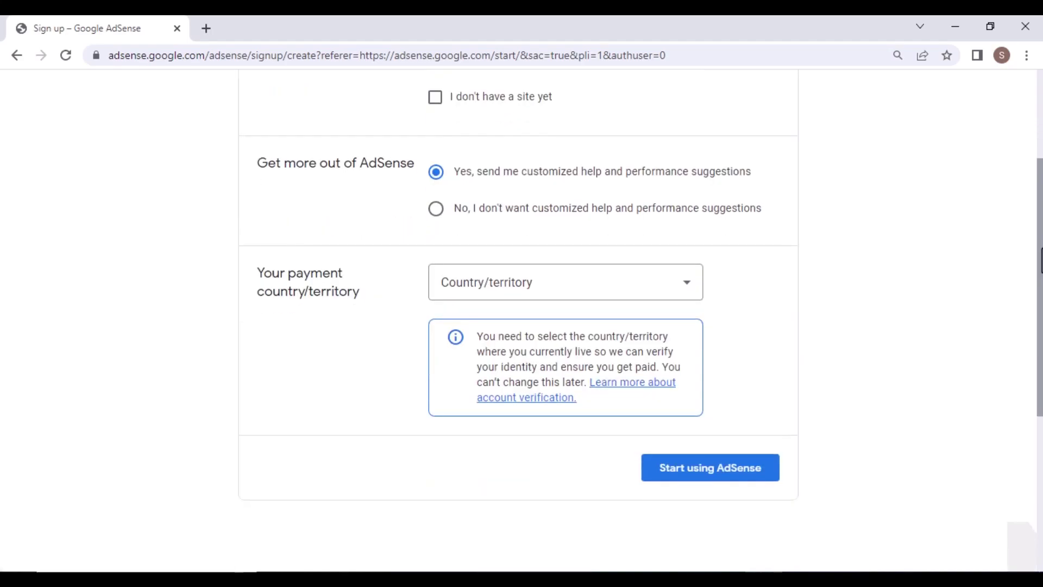
left_click(688, 288)
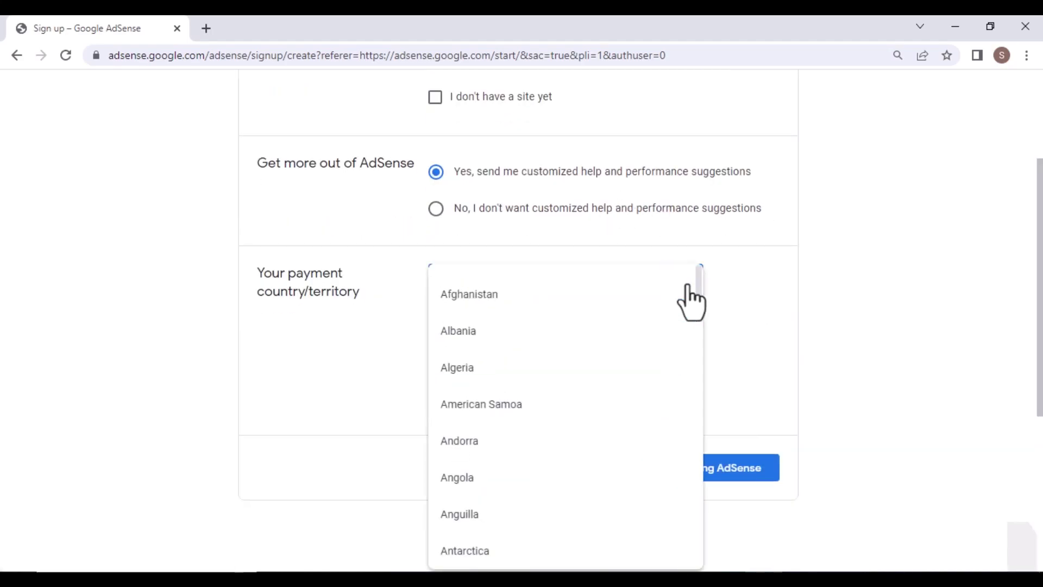
left_click_drag(696, 294, 684, 391)
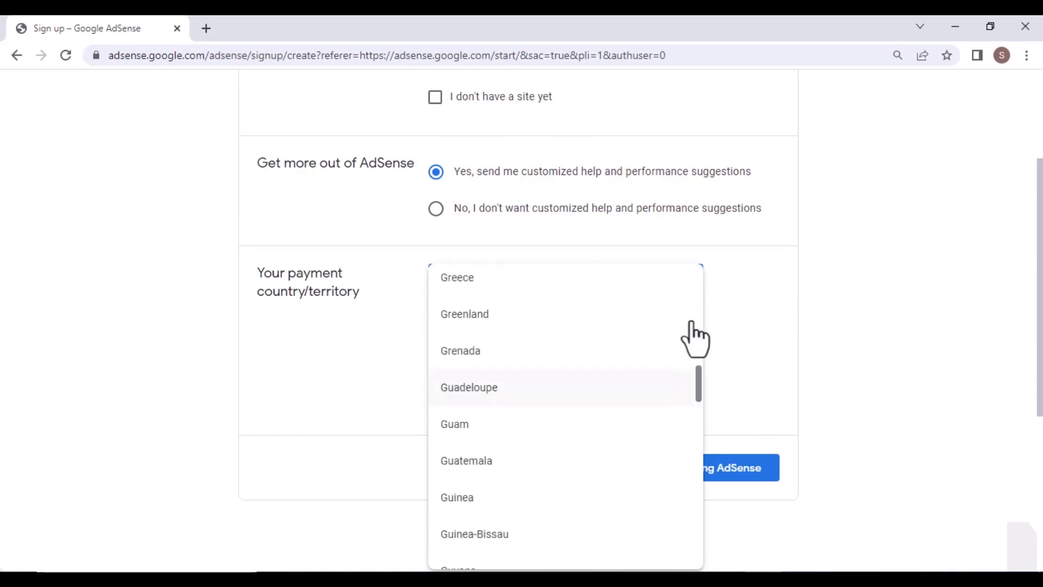
scroll(696, 299, "up", 5)
scroll(695, 300, "up", 15)
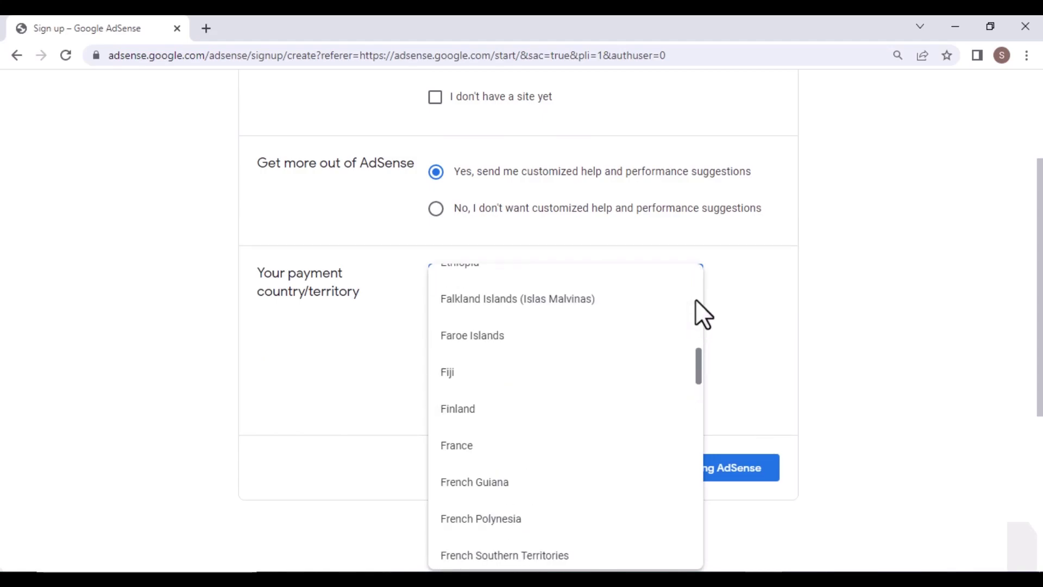
scroll(696, 301, "up", 5)
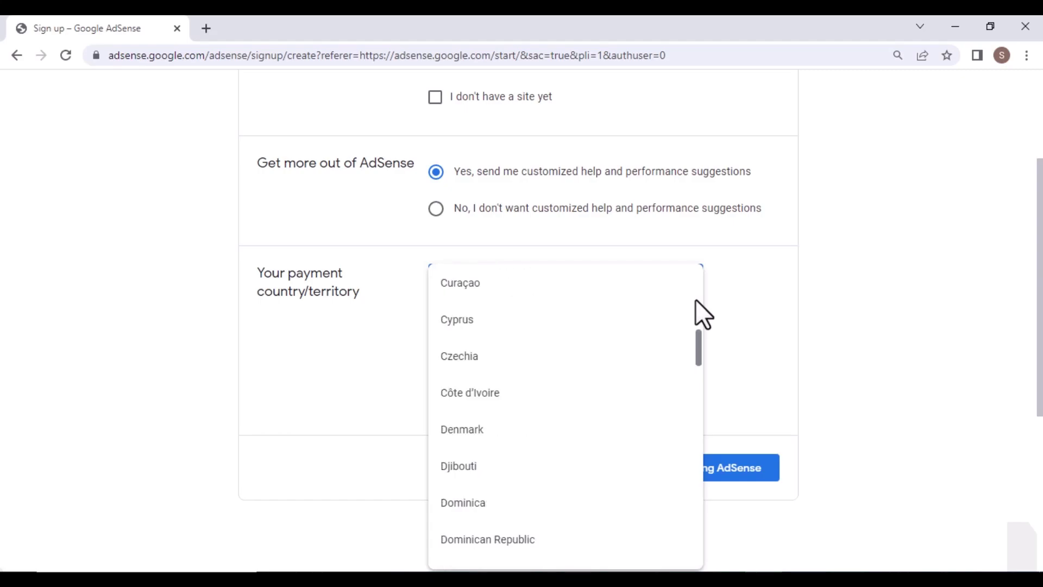
left_click_drag(699, 333, 678, 448)
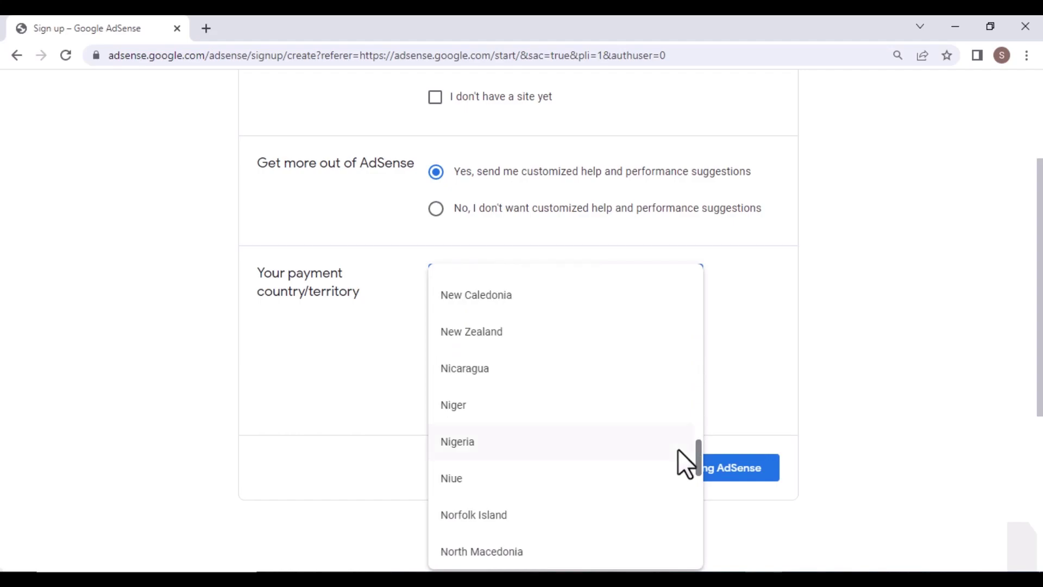
left_click(464, 448)
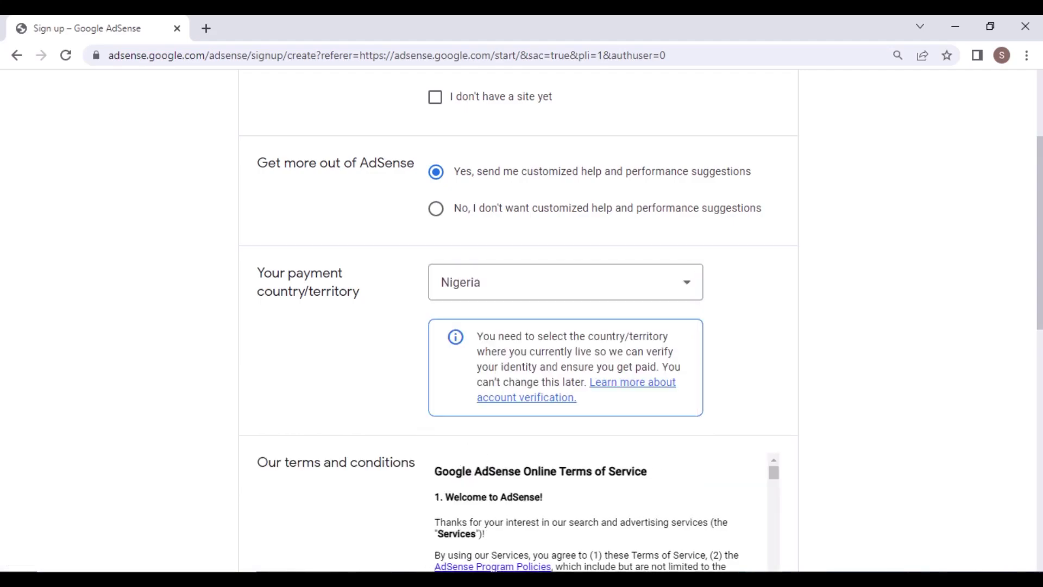
Step: Accept the AdSense terms and conditions and submit with Start using AdSense
scroll(516, 326, "down", 5)
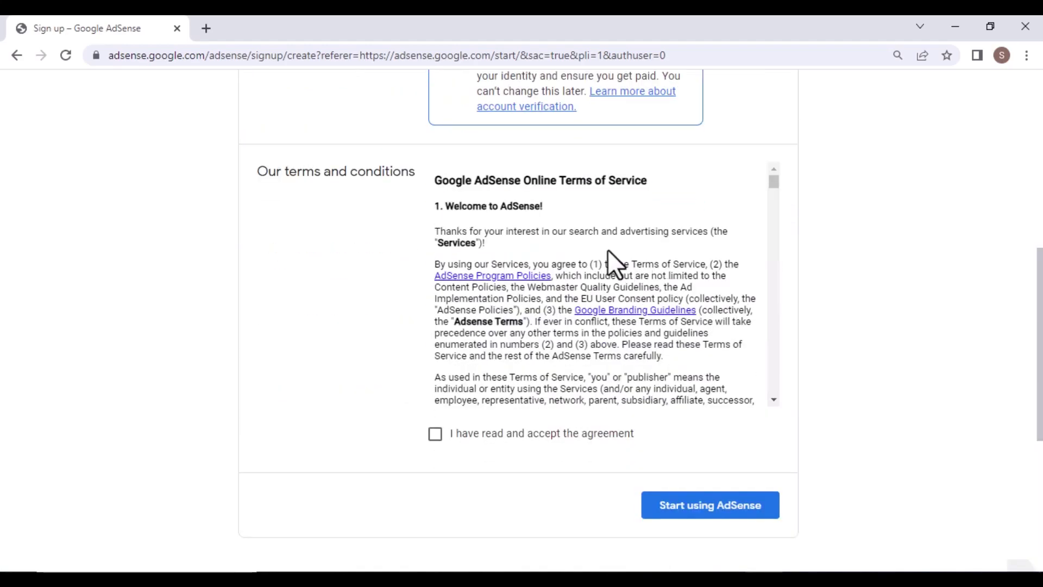
left_click(441, 439)
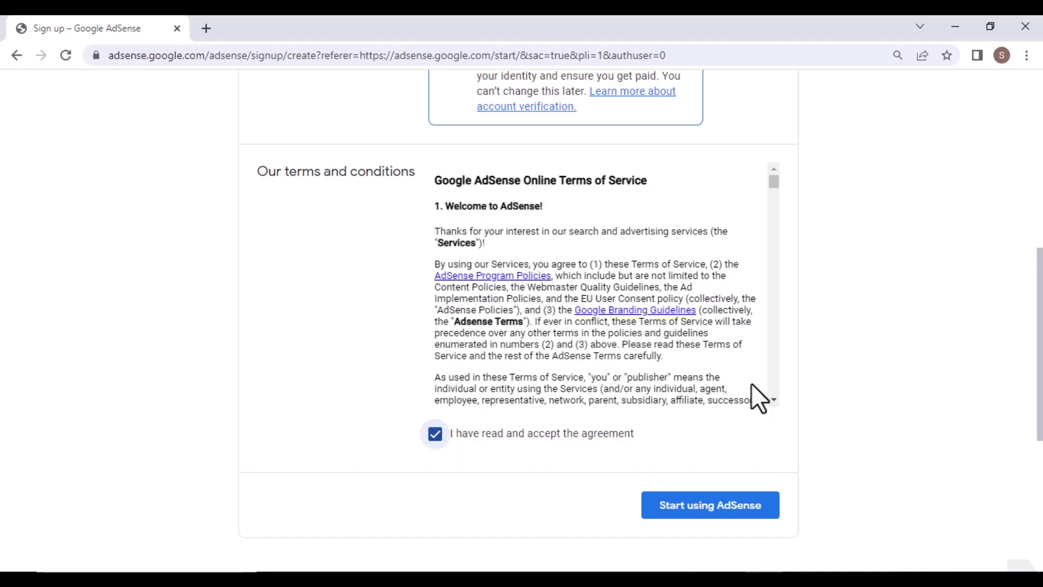
left_click(717, 508)
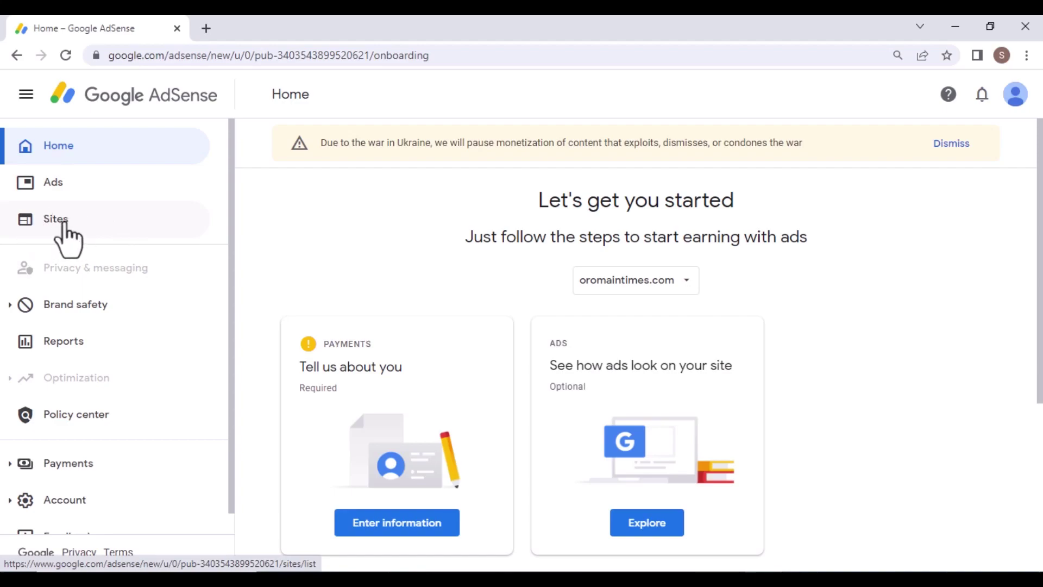
Step: Open the Sites list showing oromaintimes.com awaiting review and start adding a new site
left_click(61, 220)
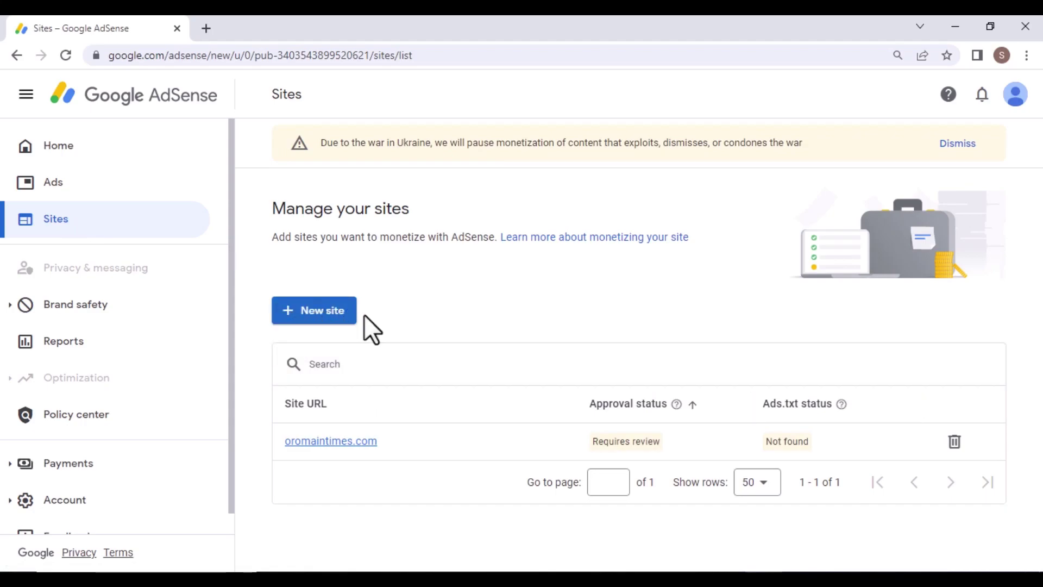
left_click(337, 309)
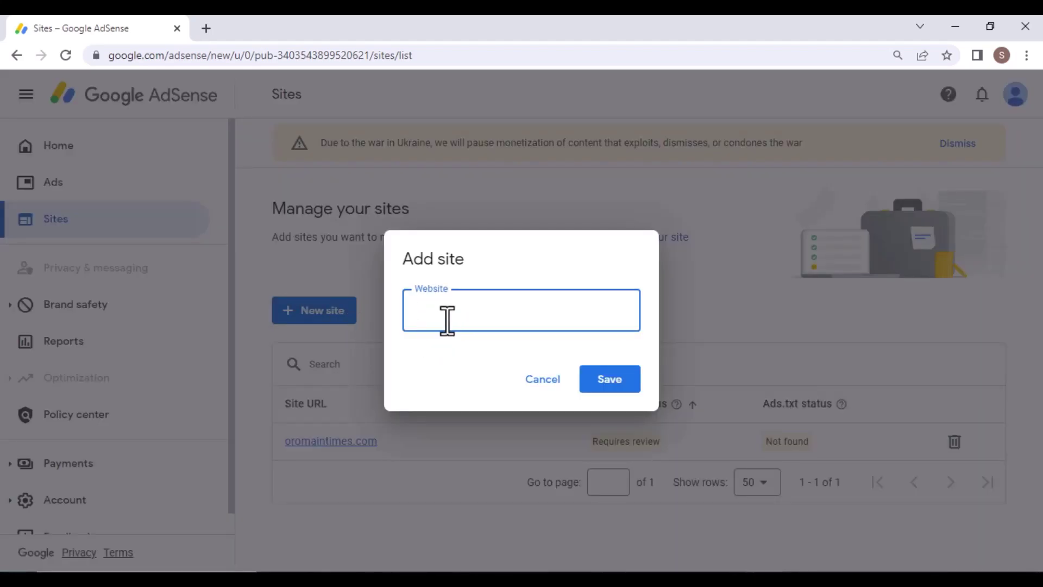
type("https://oromiantimes")
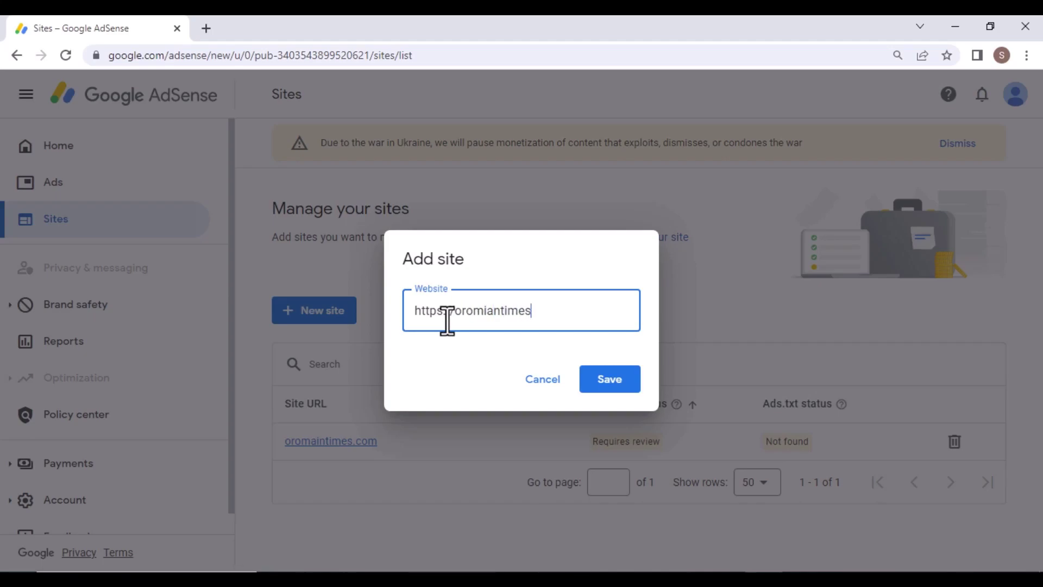
type(".com")
left_click(631, 381)
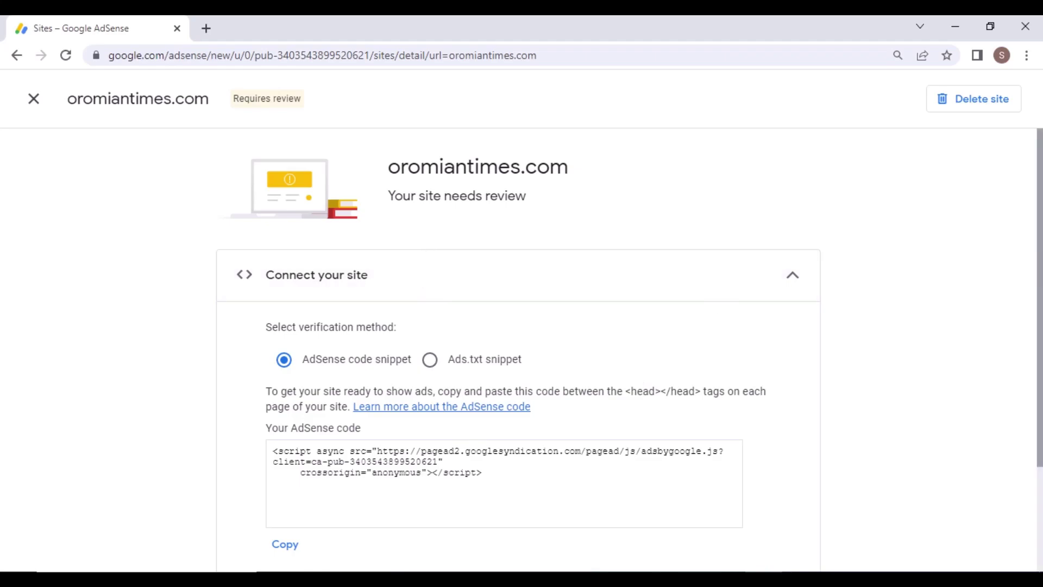
Step: Copy the site's AdSense code snippet and switch to the news site in Firefox
scroll(866, 352, "down", 2)
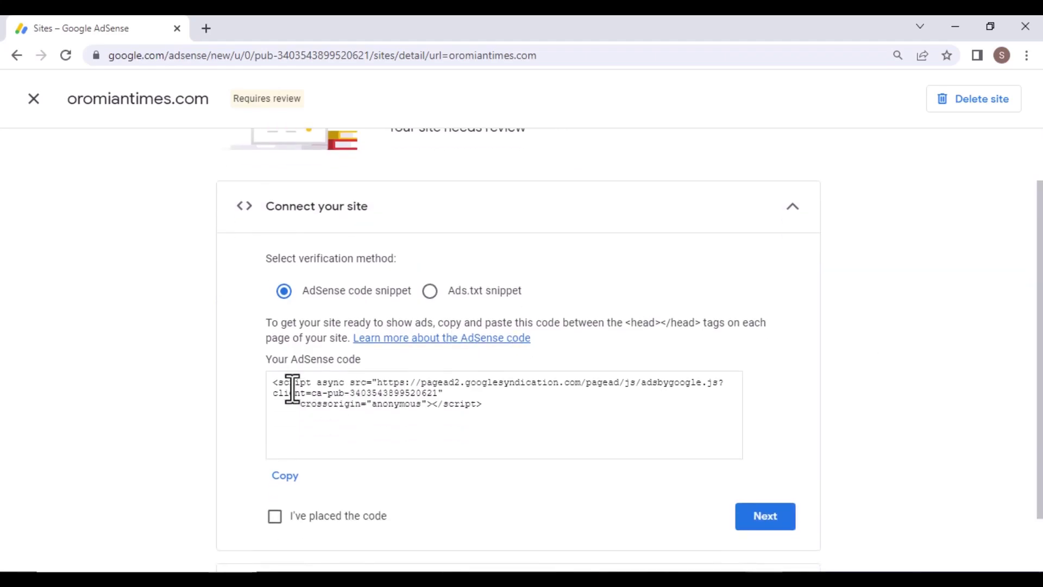
left_click_drag(273, 386, 494, 426)
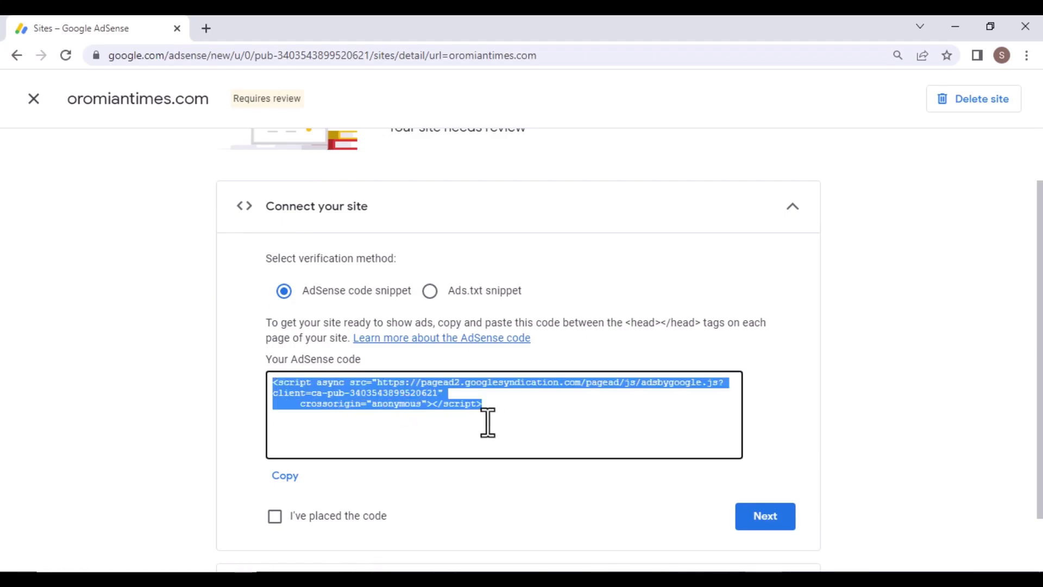
left_click(286, 478)
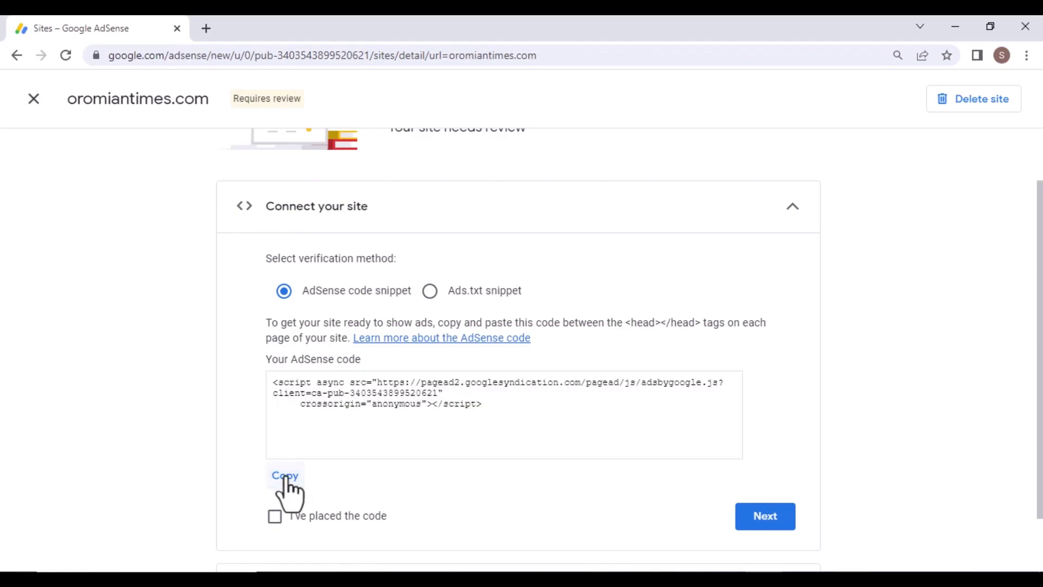
left_click(361, 411)
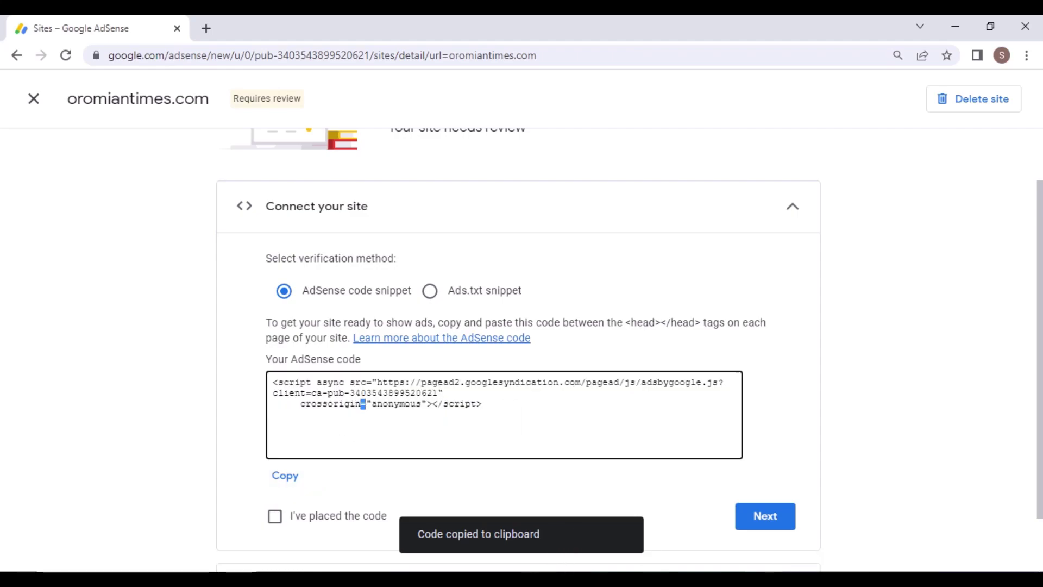
key("alt+Tab")
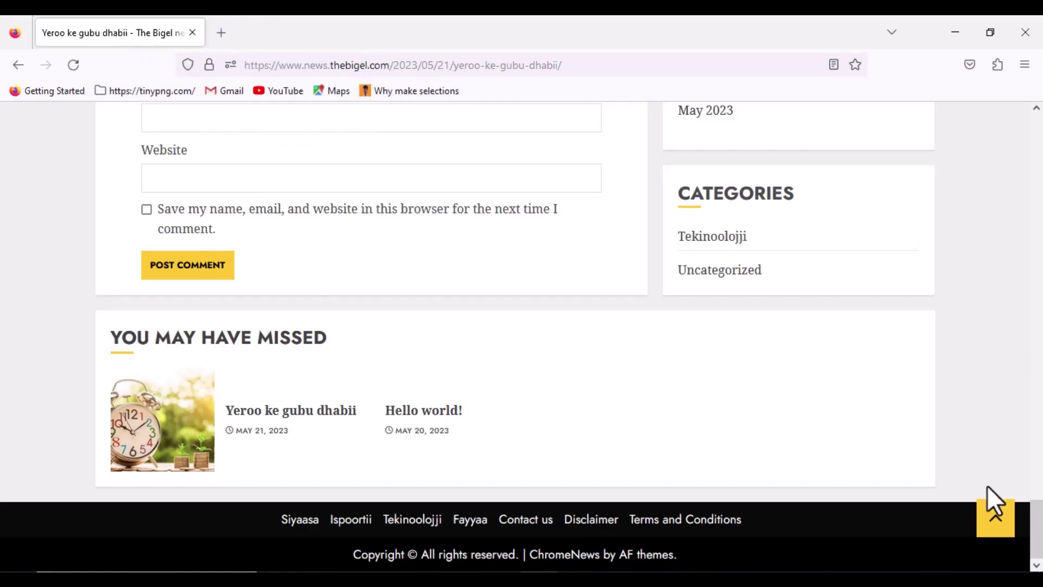
left_click(996, 516)
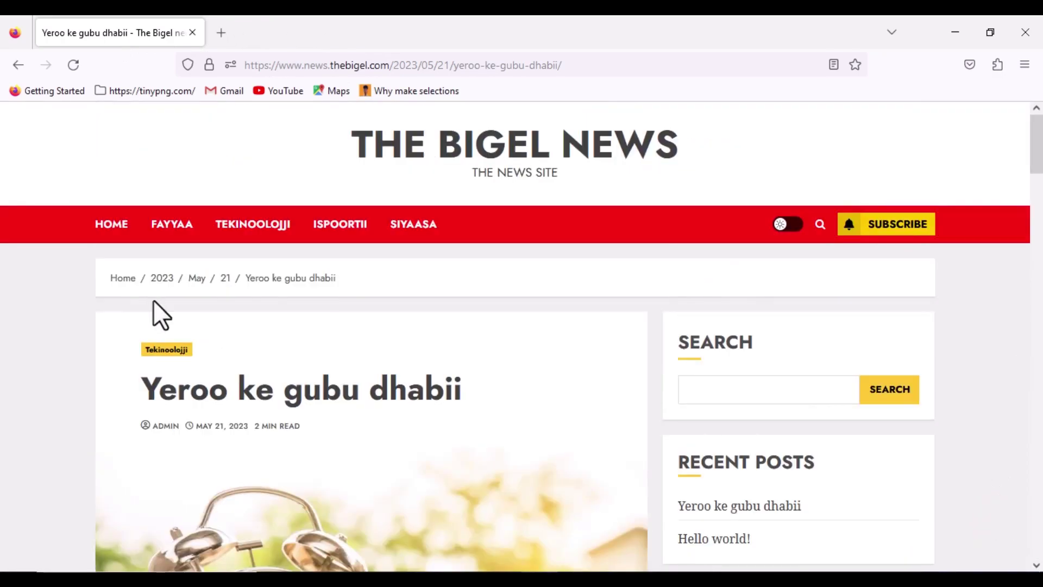
Step: Replace the post path with wp-admin/ and log in to The Bigel news with the pre-filled credentials
left_click(525, 65)
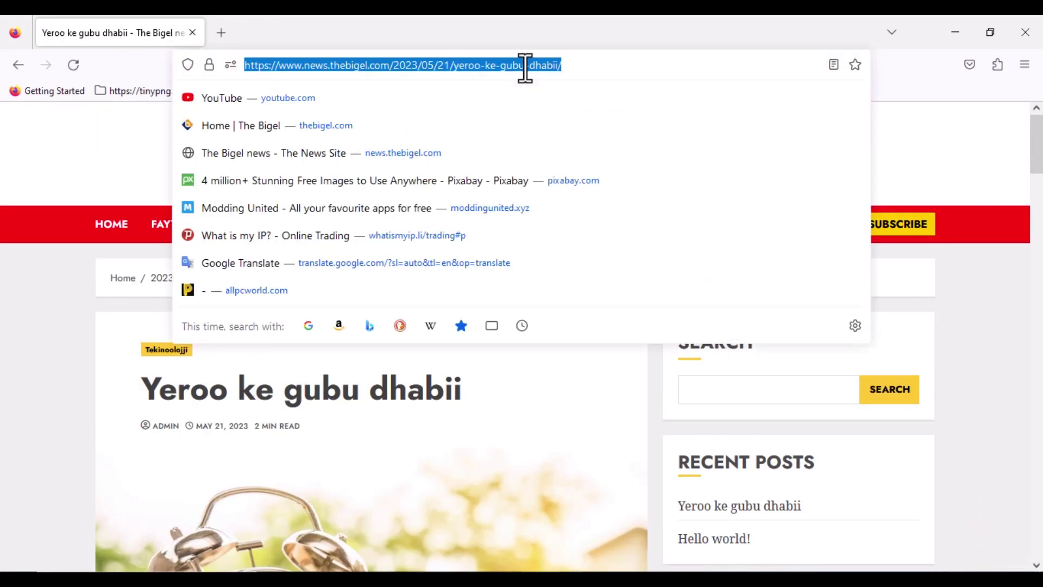
left_click(525, 65)
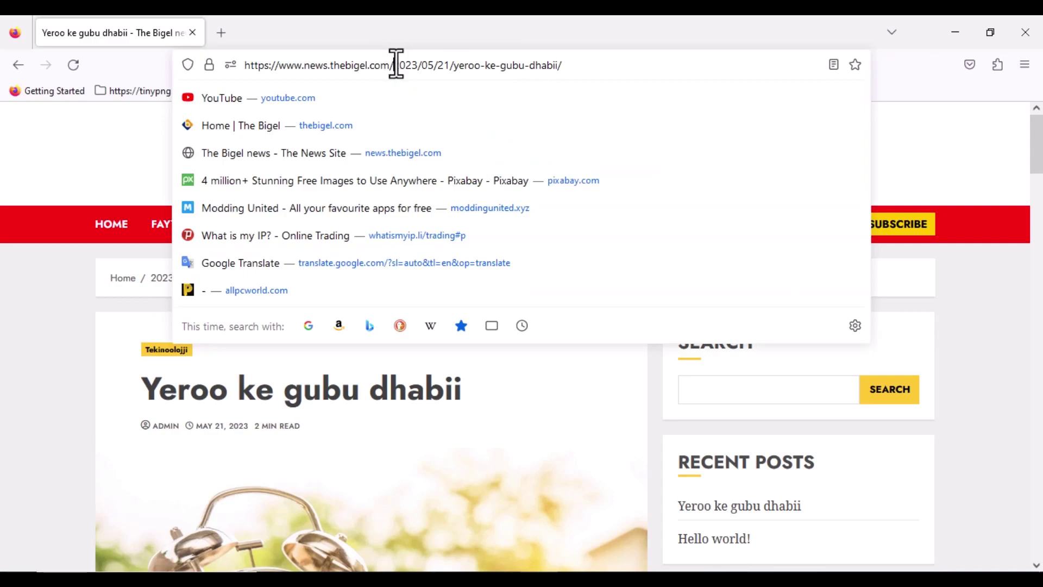
left_click_drag(395, 65, 581, 211)
key("BackSpace")
type("wp-admin")
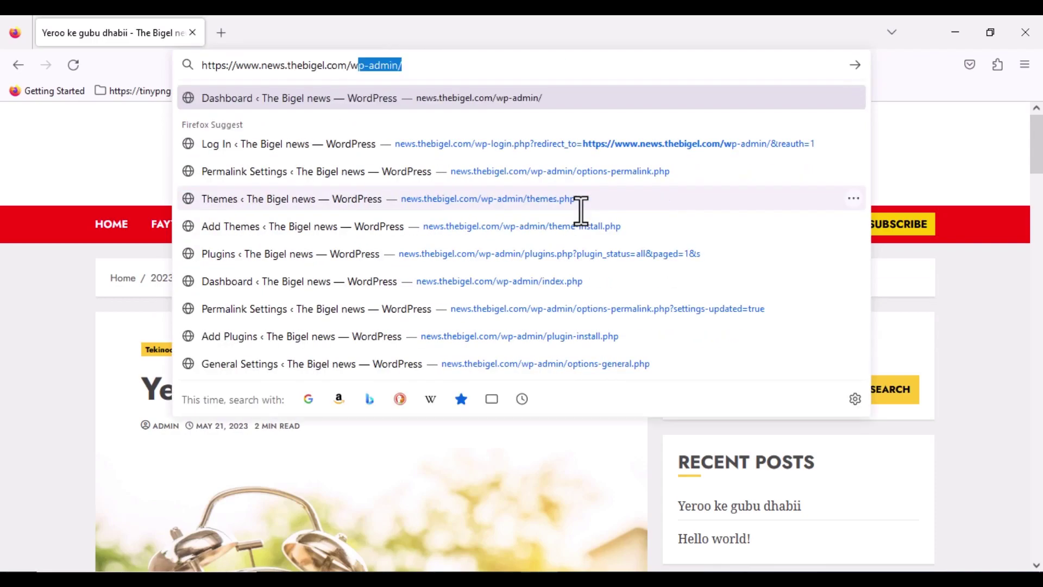
left_click(456, 71)
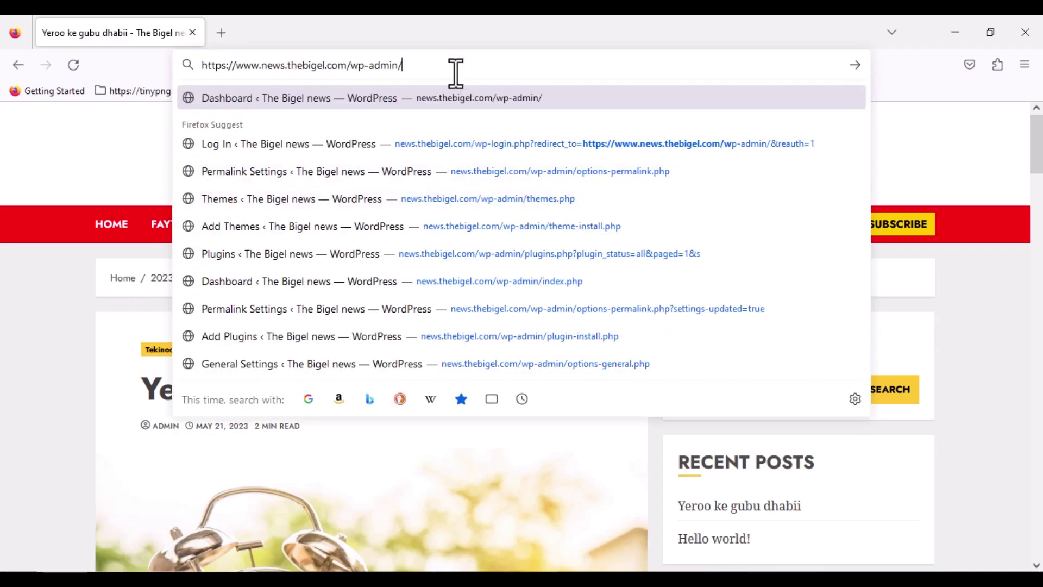
key("Return")
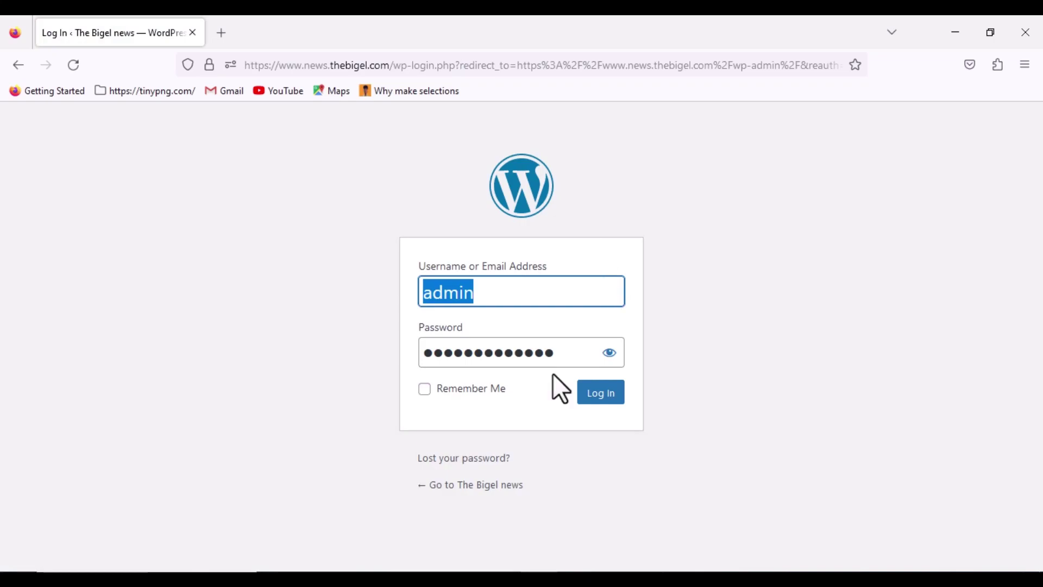
left_click(604, 403)
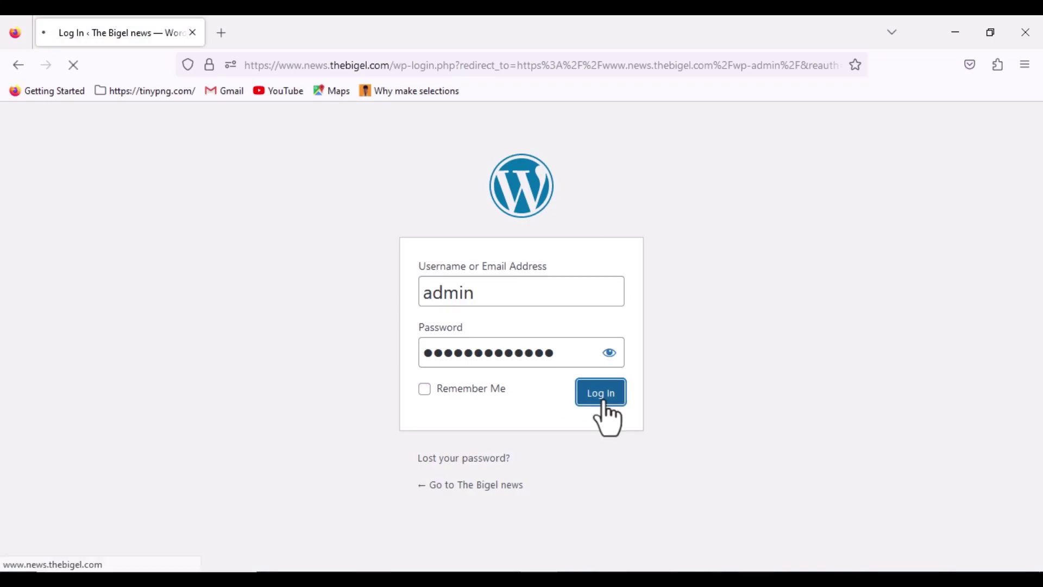